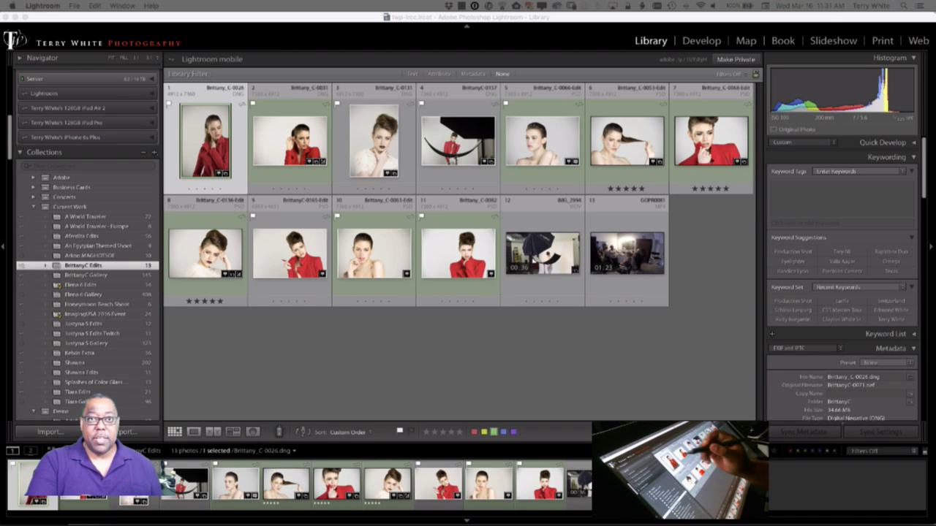
click(213, 151)
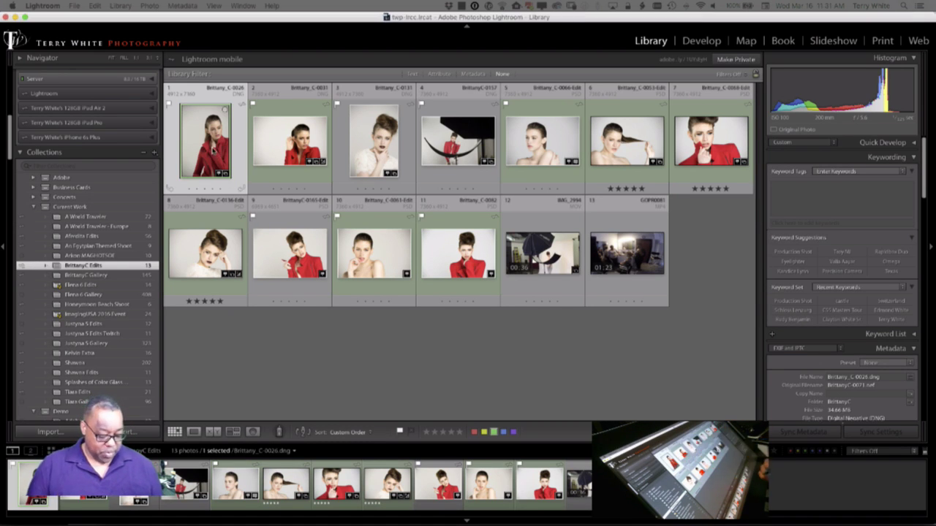
key(e)
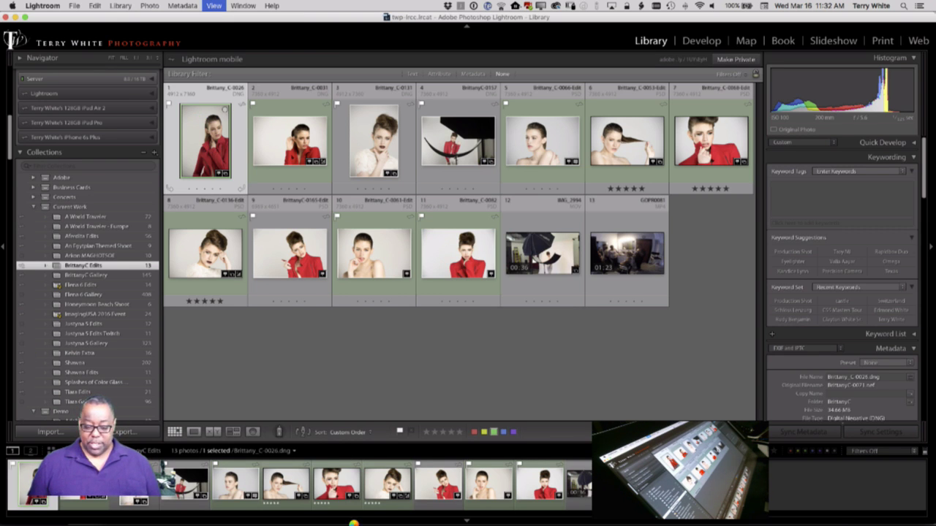
mouse_move(399, 524)
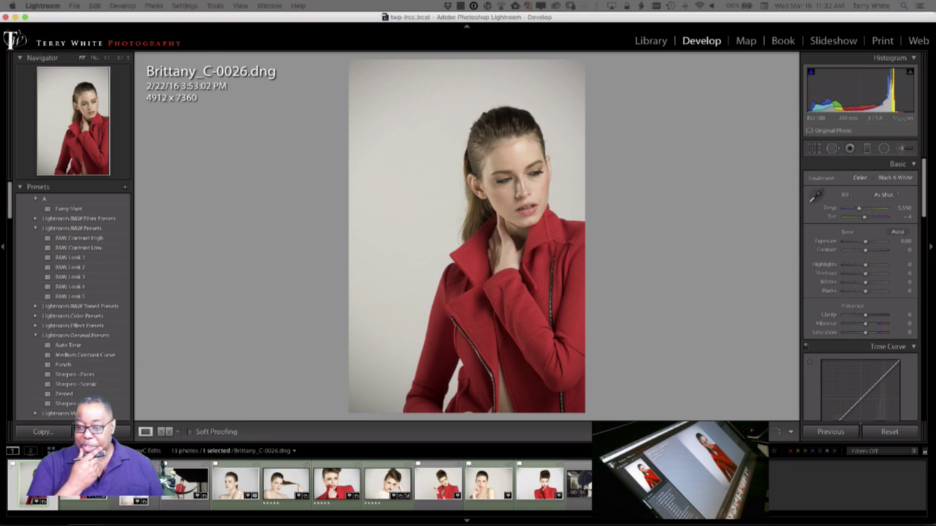
scroll(73, 292, down, 10)
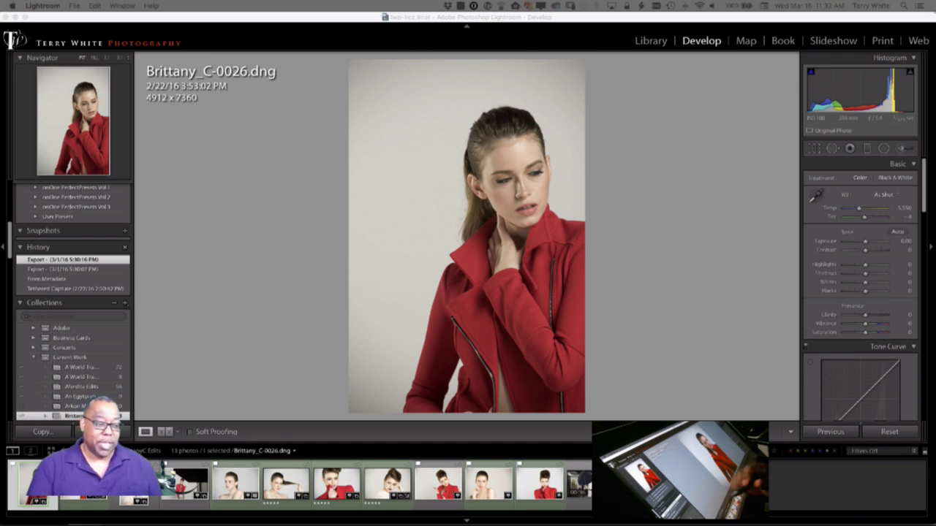
drag(10, 235, 11, 188)
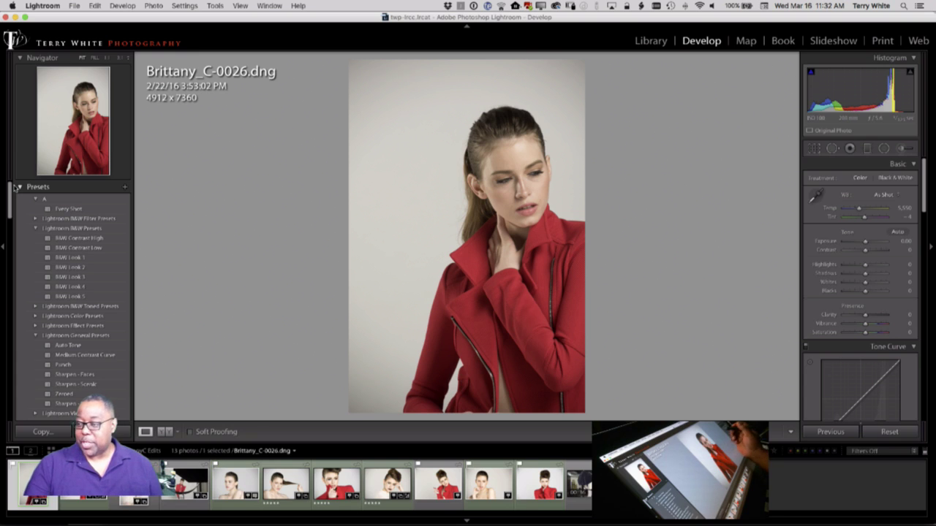
Step: Set the white balance from the neutral backdrop beside the model's face, and adjust the temperature to 5,237
click(815, 196)
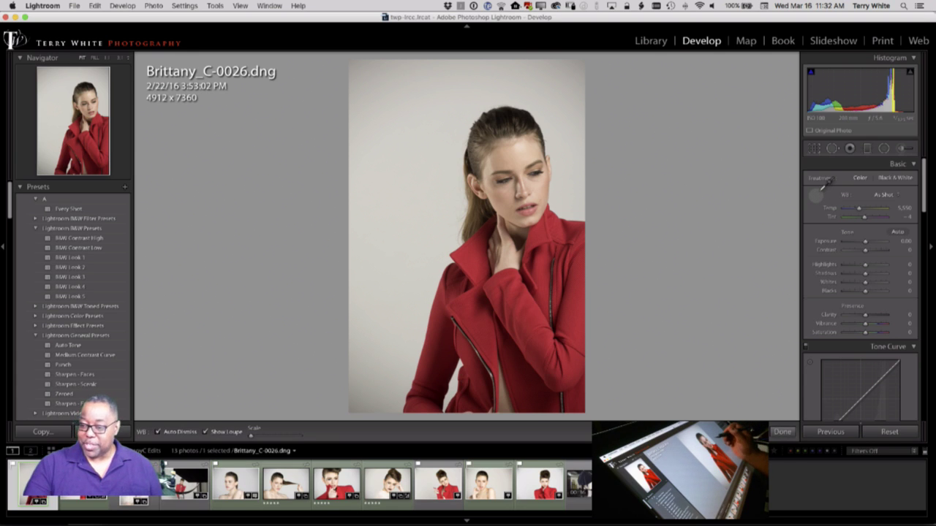
click(578, 180)
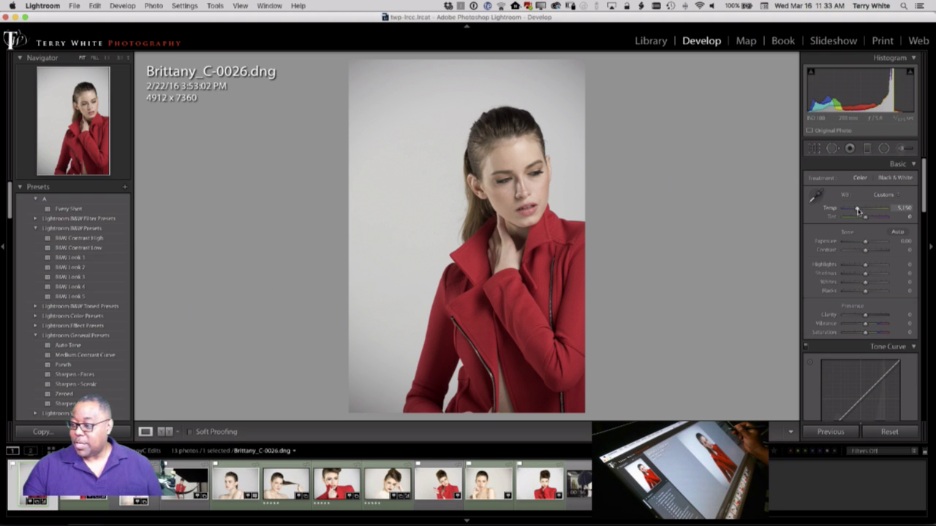
drag(858, 211, 859, 209)
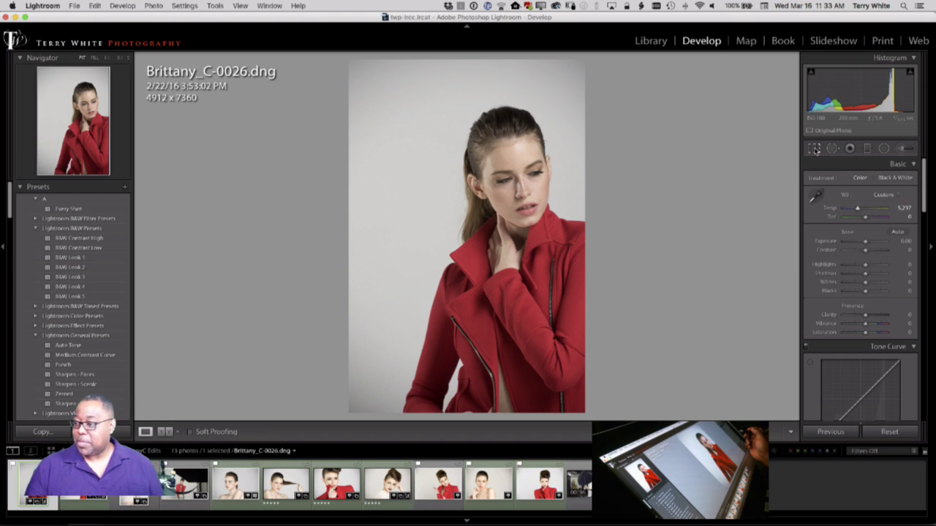
Step: Crop the photo tighter from its upper-left corner at the original aspect ratio, to about 4383 x 6568 pixels
click(814, 149)
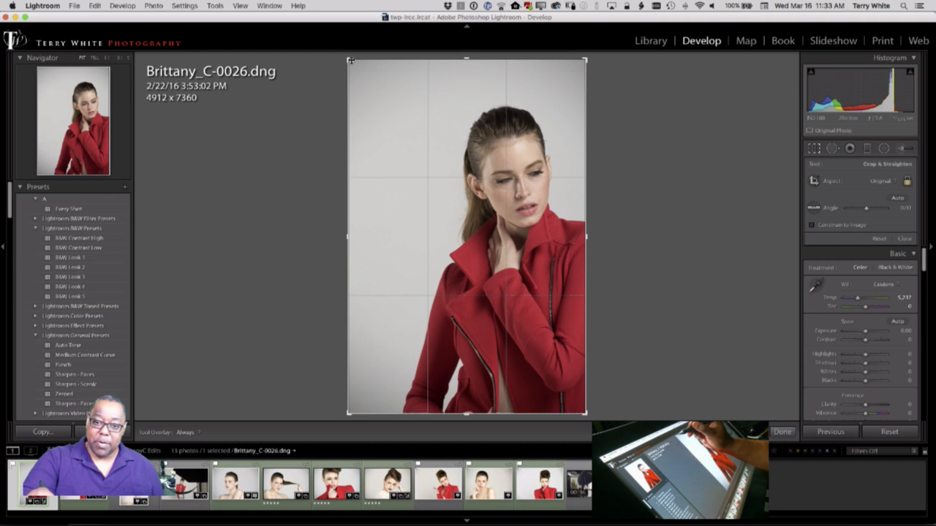
drag(348, 59, 359, 76)
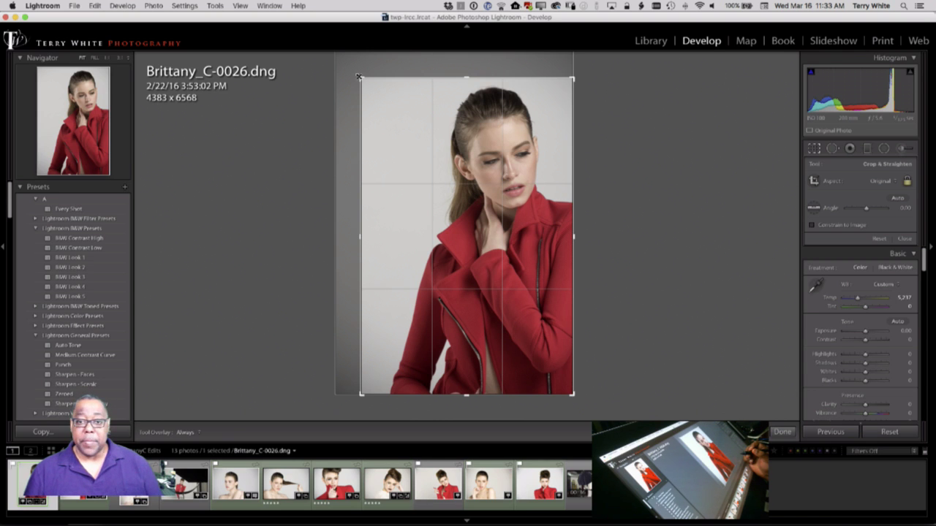
key(Return)
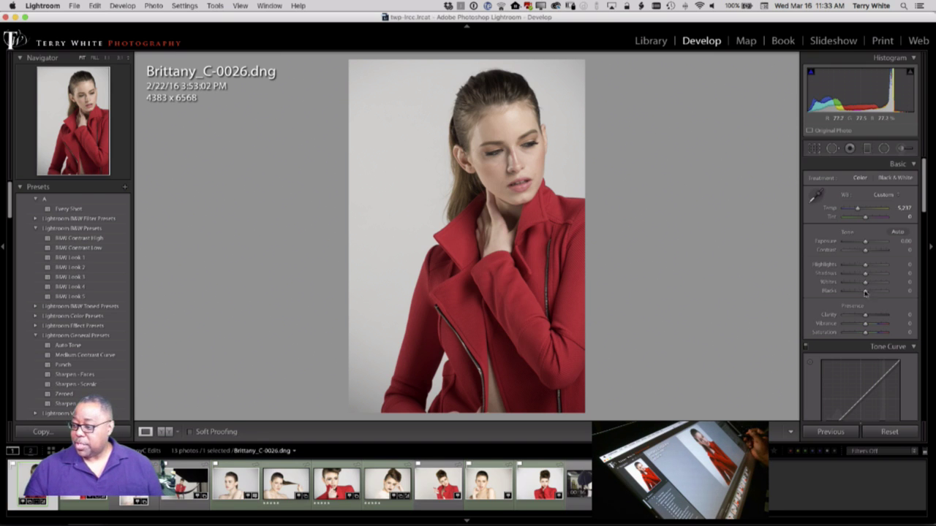
Step: Set the photo's Blacks to the automatically calculated value
key(shift)
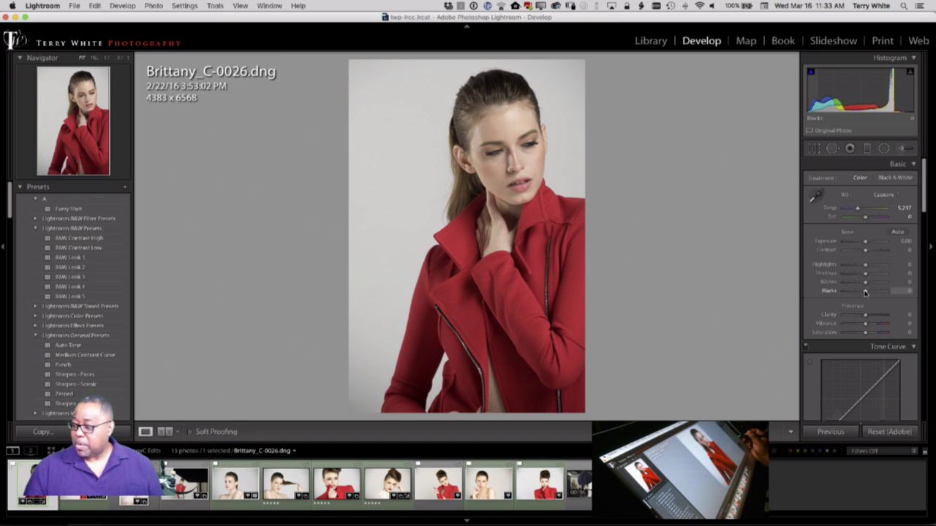
drag(866, 293, 867, 286)
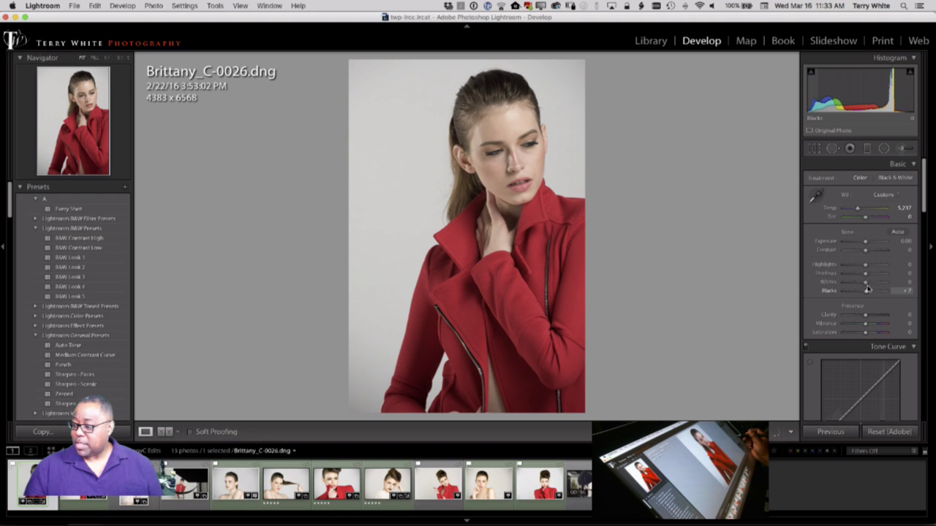
shift+double_click(867, 290)
shift+double_click(867, 283)
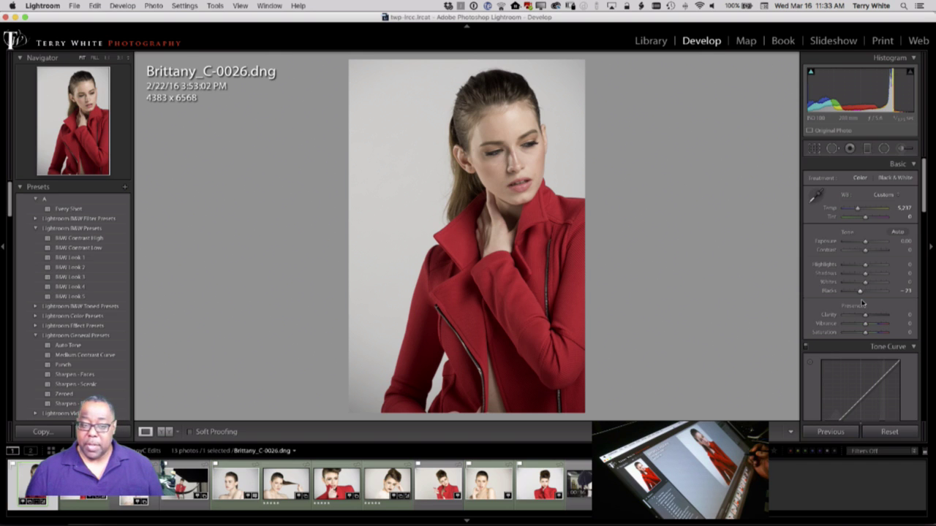
Step: Apply the Sharpen - Faces preset and adjust the Blacks to +20 directly in the histogram
click(85, 375)
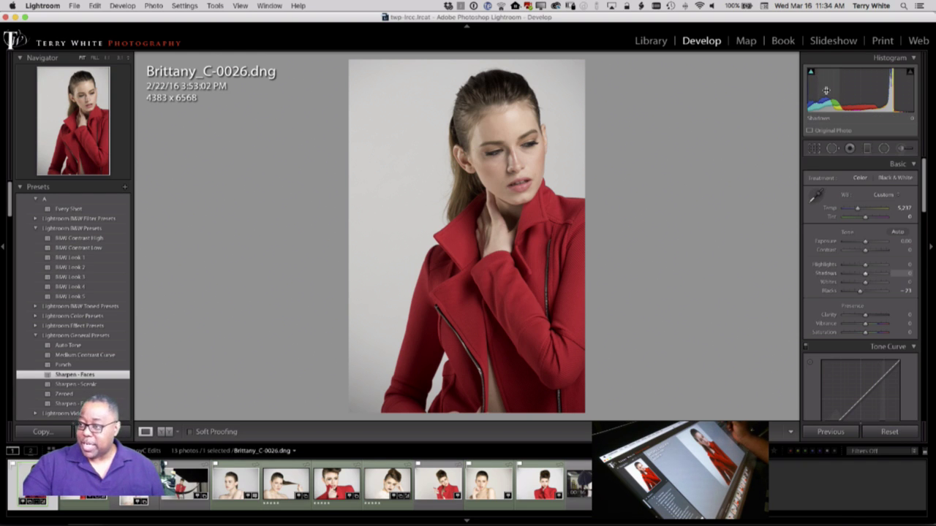
drag(816, 100, 818, 100)
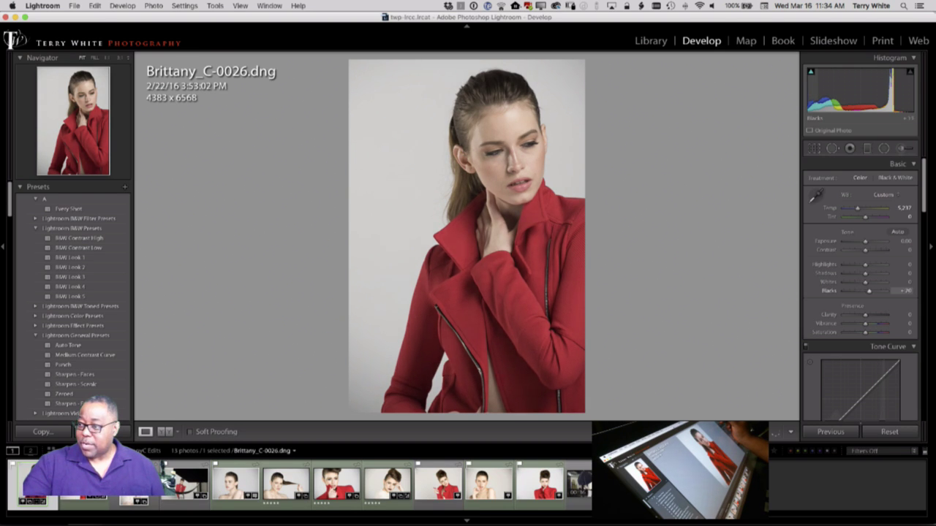
drag(821, 94, 814, 95)
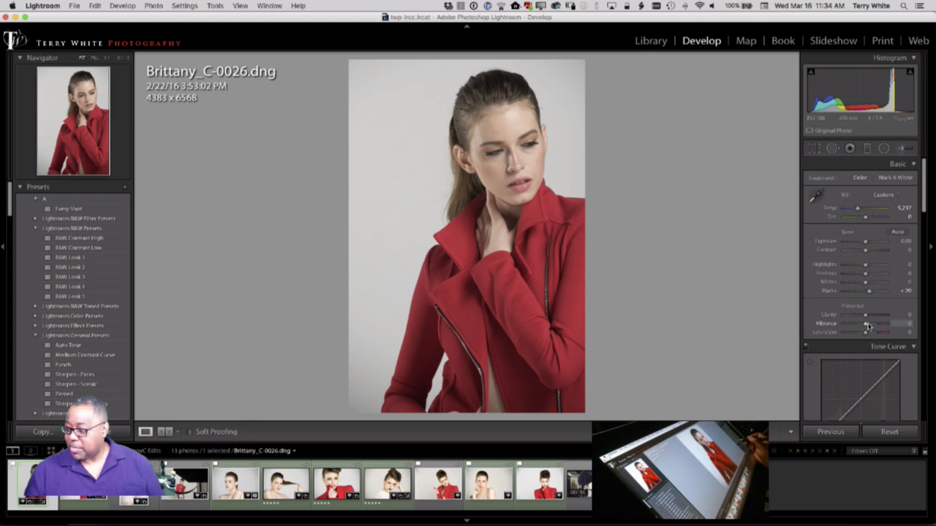
Step: Raise the Vibrance to +27 and return to the Library grid
drag(868, 325, 872, 324)
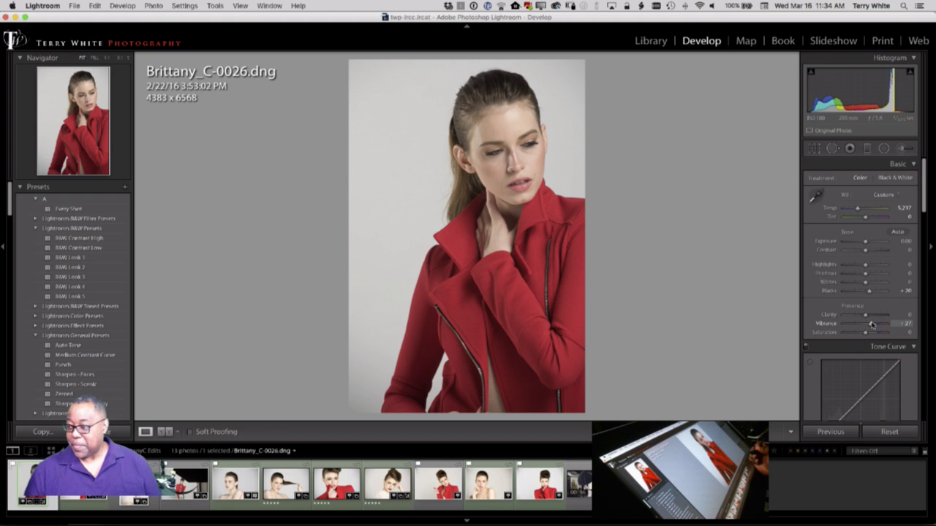
key(backslash)
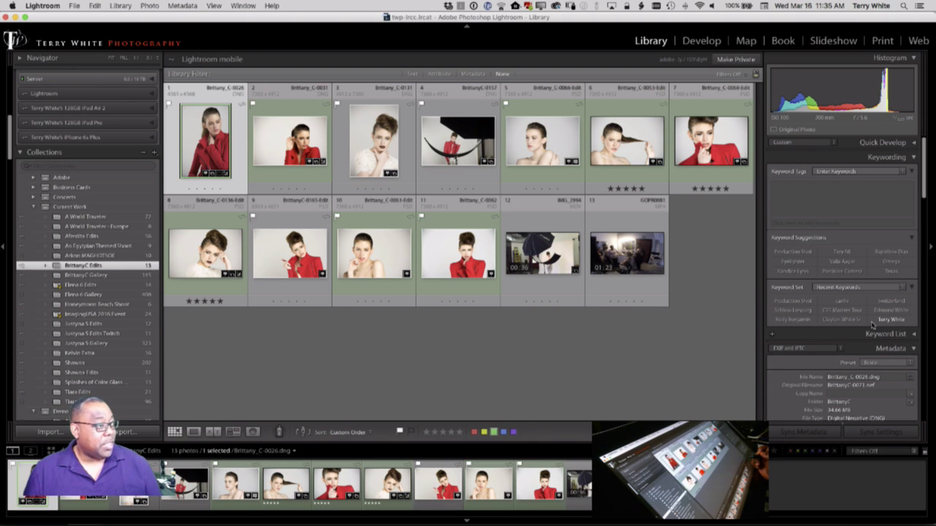
Step: Open the selected photo for editing in Photoshop and bring the model's face into close view
key(super+e)
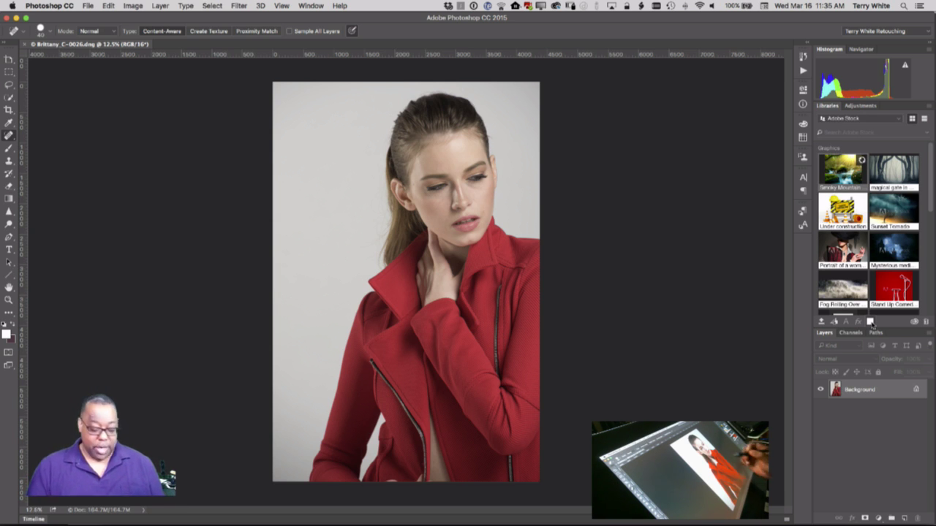
key(z)
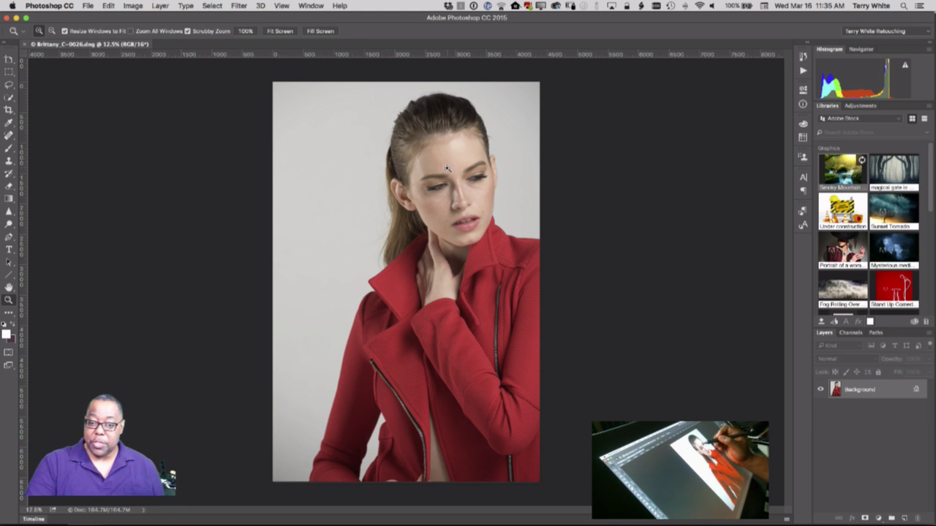
drag(414, 139, 453, 172)
drag(451, 172, 450, 171)
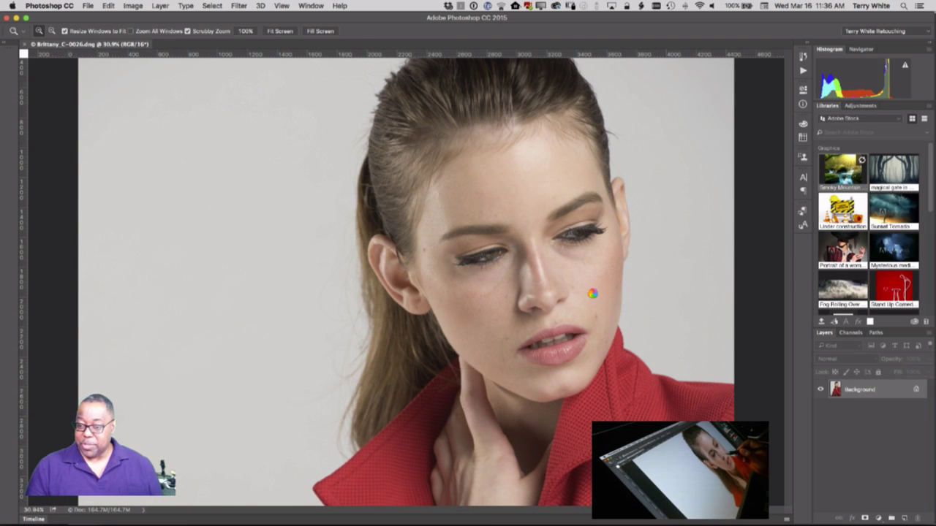
scroll(578, 303, right, 2)
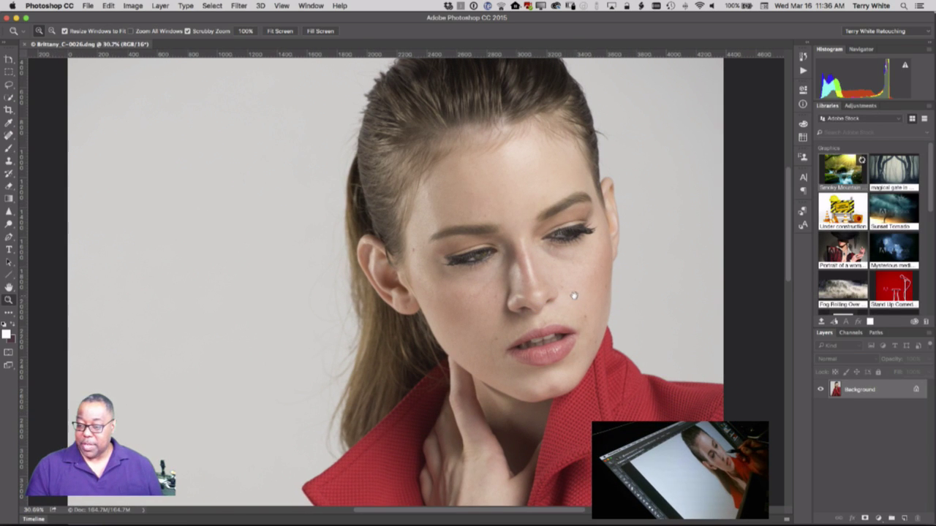
drag(574, 296, 491, 322)
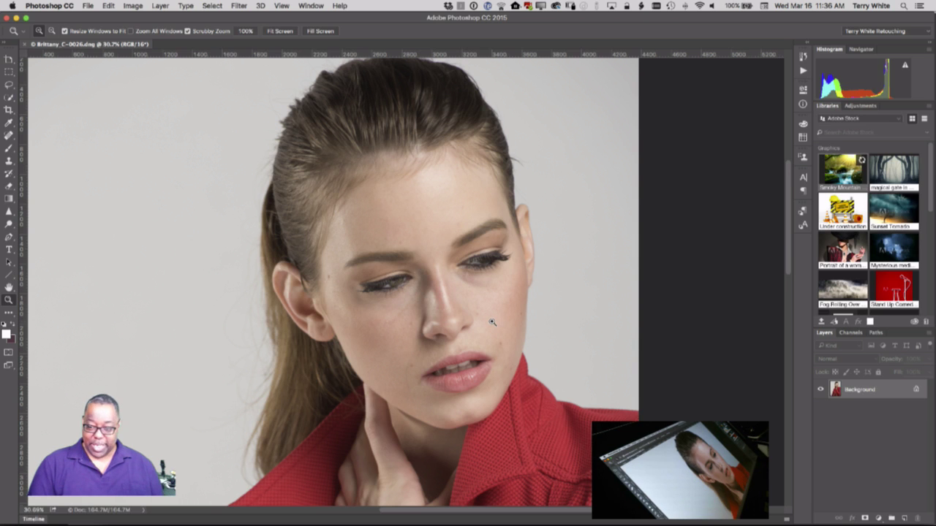
Step: Brighten the image with a Levels adjustment, setting the RGB white input level to 211
key(super+l)
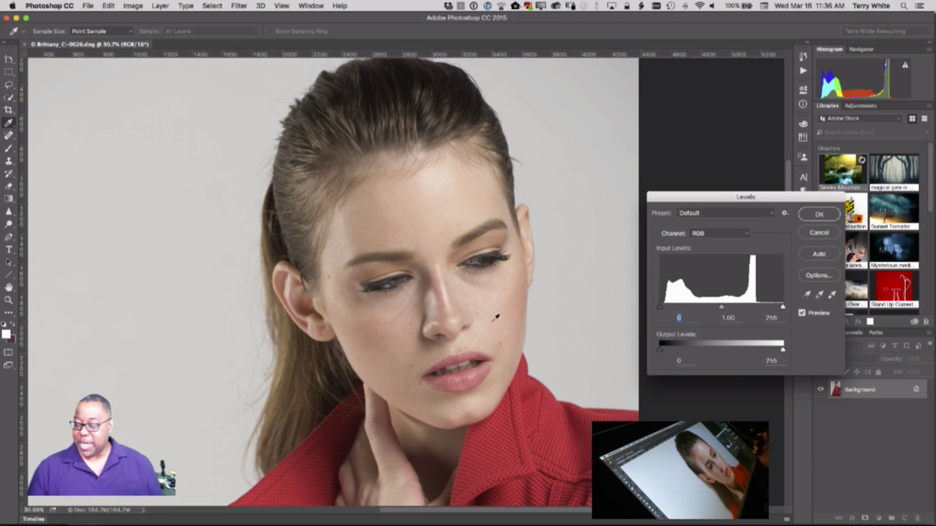
drag(782, 308, 761, 310)
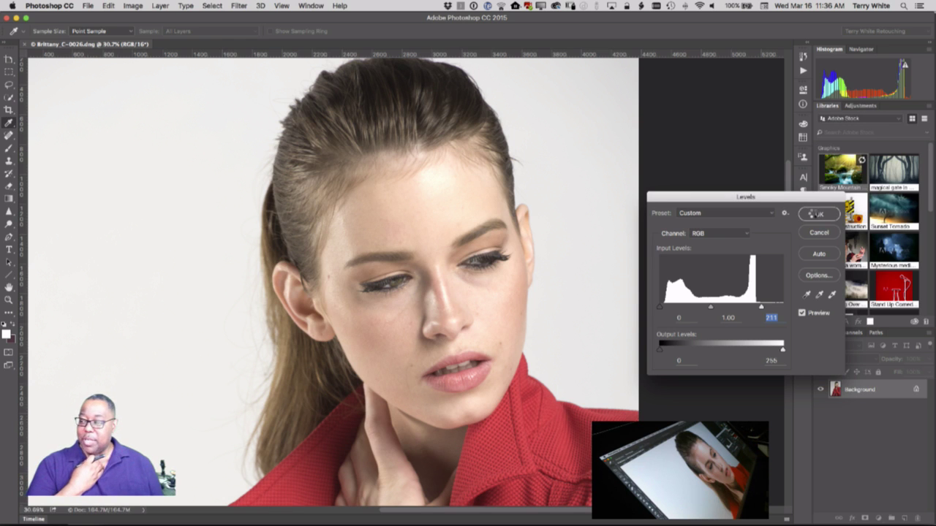
click(817, 214)
Step: Compare the whole image with and without the Levels adjustment, keep it applied, and return to a close view of the face
key(z)
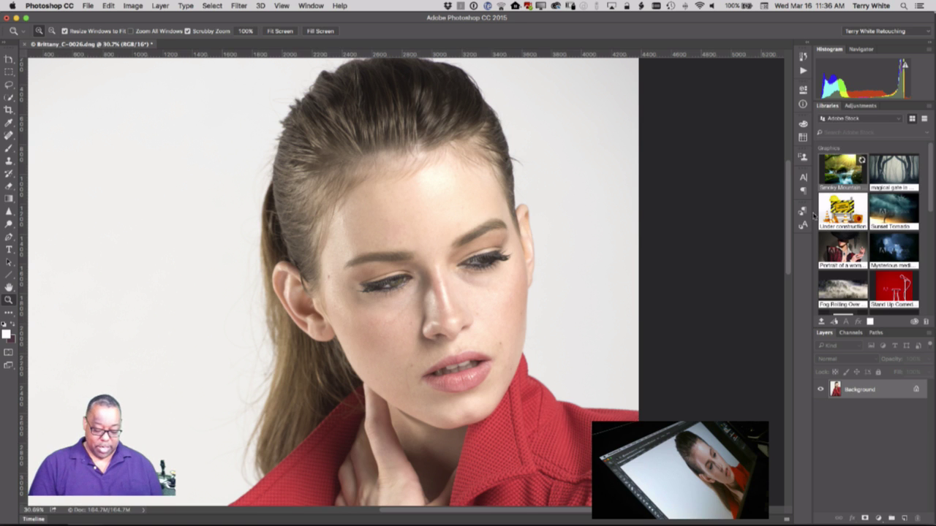
key(super+0)
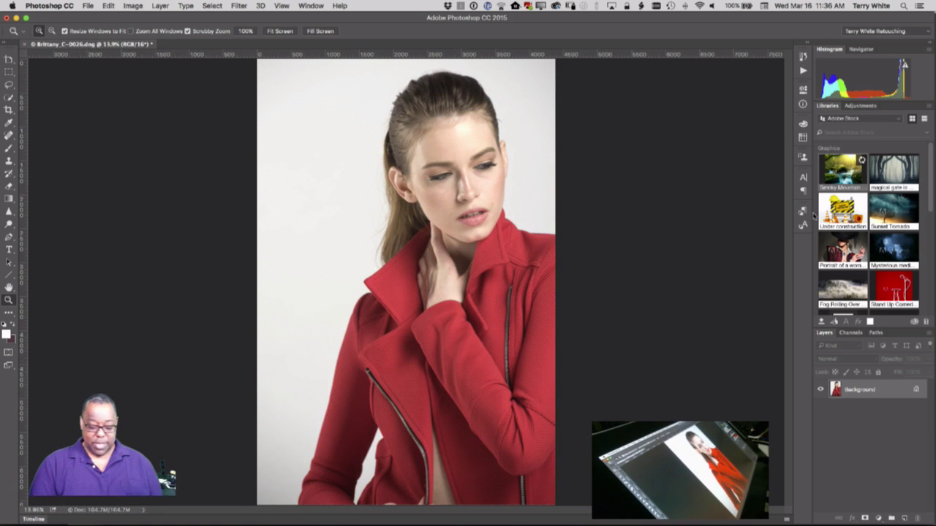
key(super+z)
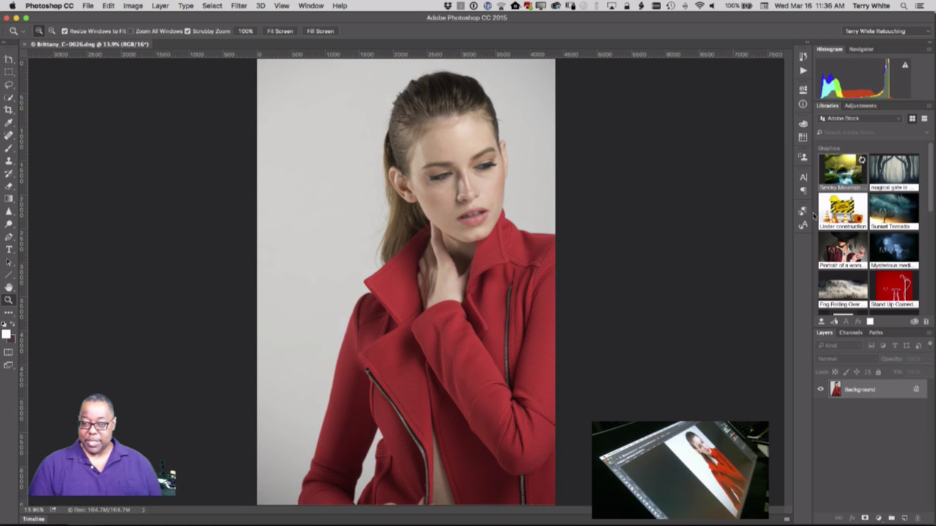
key(super+z)
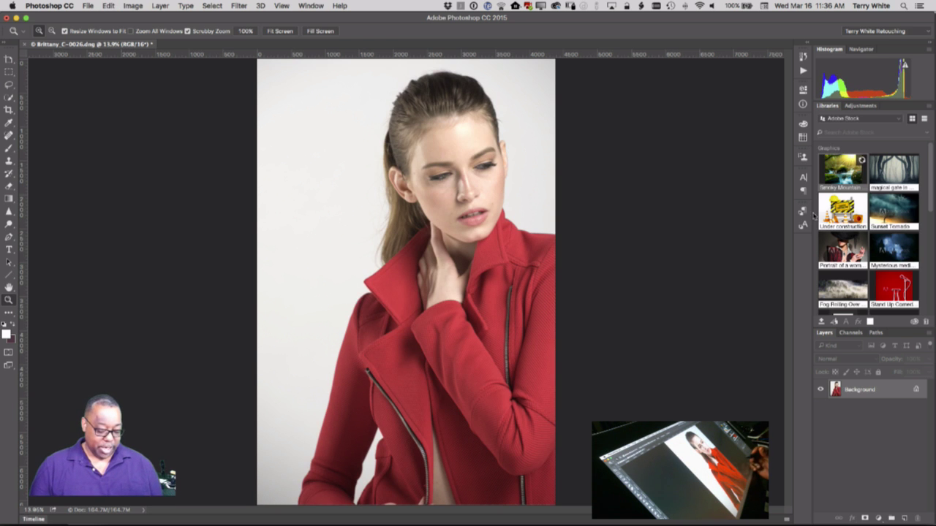
drag(495, 184, 526, 237)
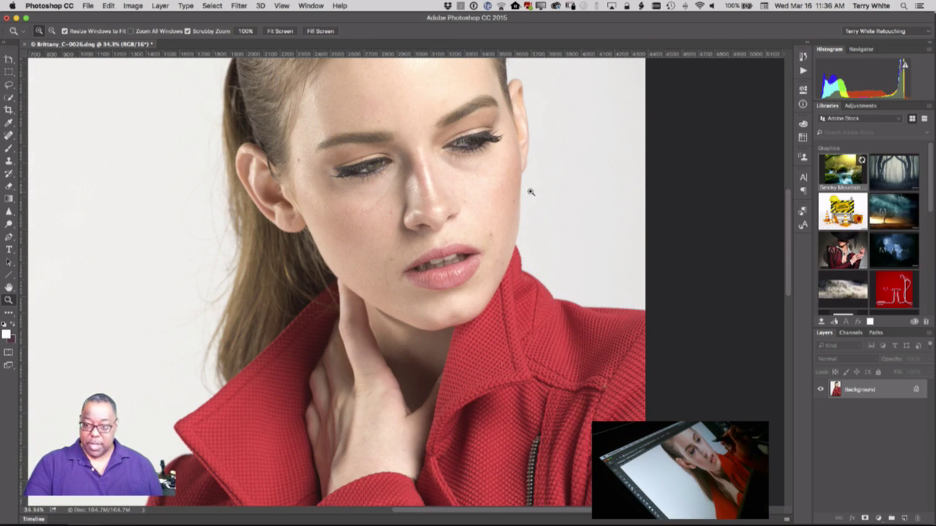
drag(531, 193, 506, 287)
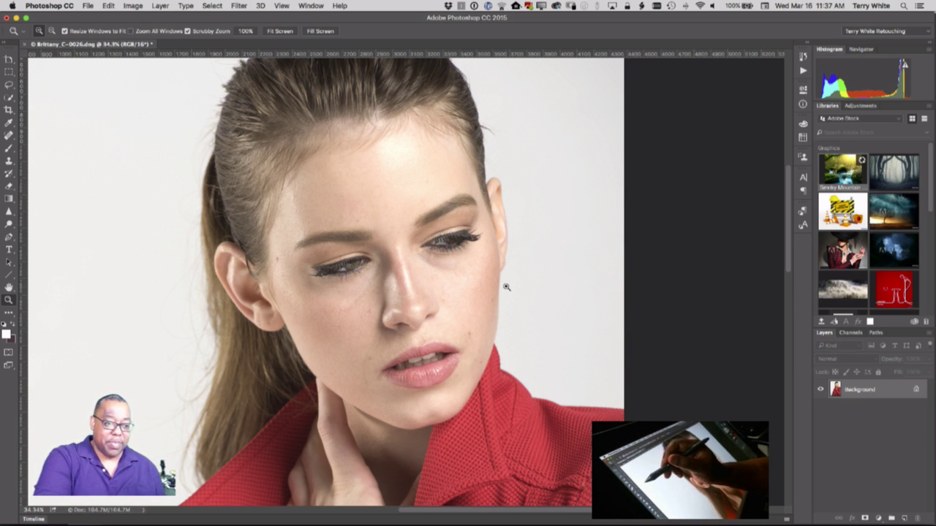
Step: Keep the custom retouching workspace active and switch from the Artboard tool to the Move tool
click(885, 31)
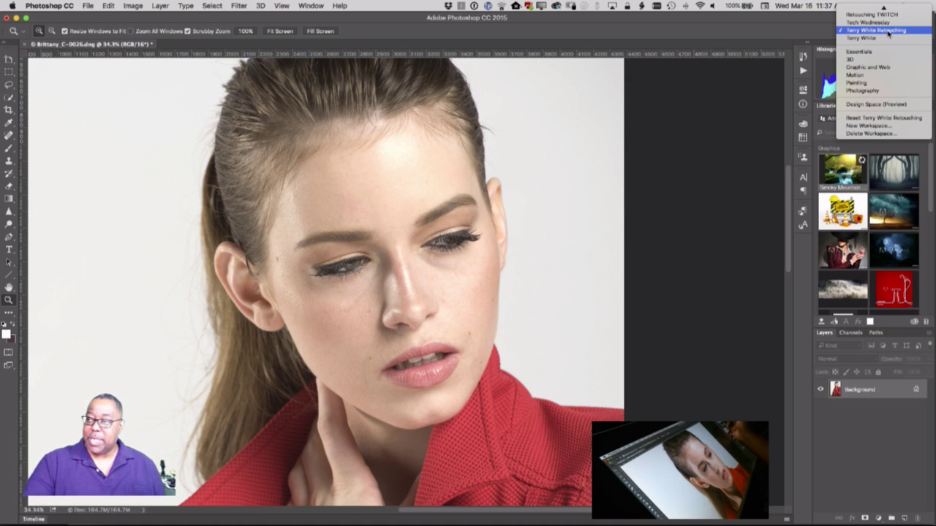
click(877, 32)
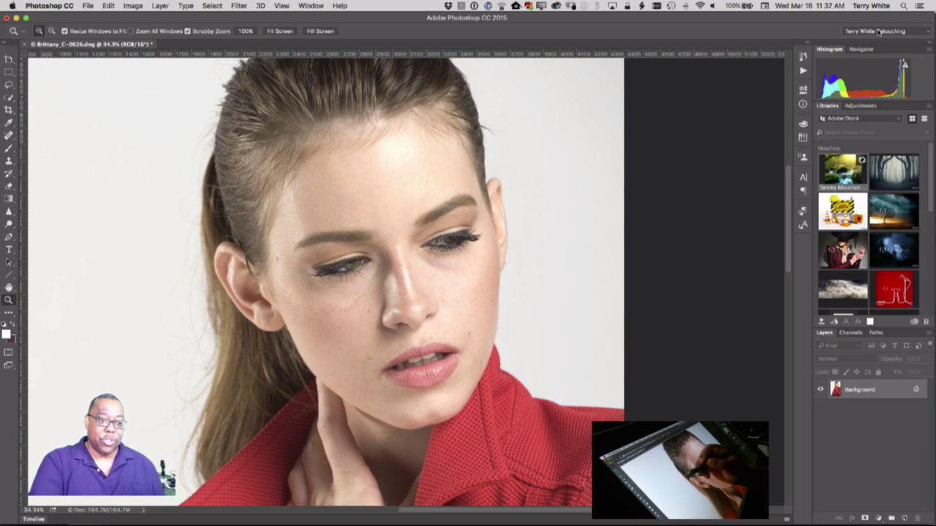
click(10, 60)
click(11, 62)
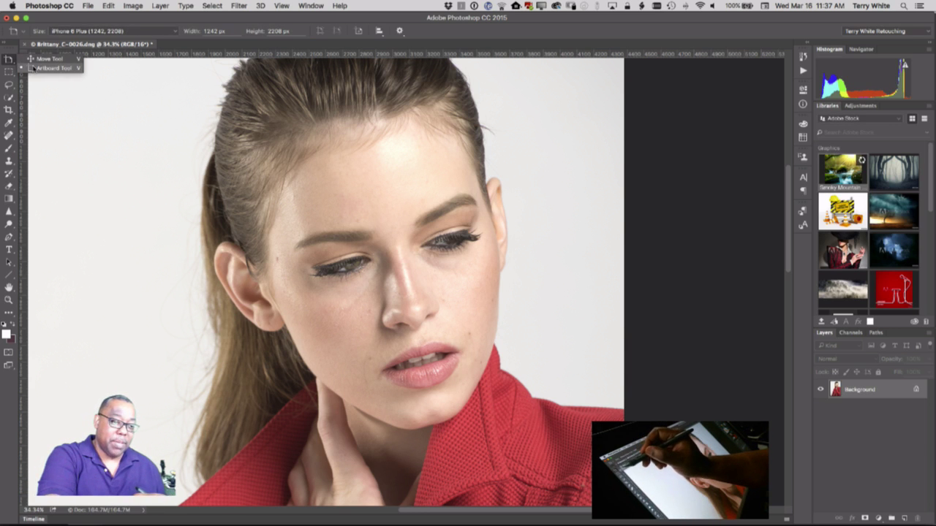
click(35, 60)
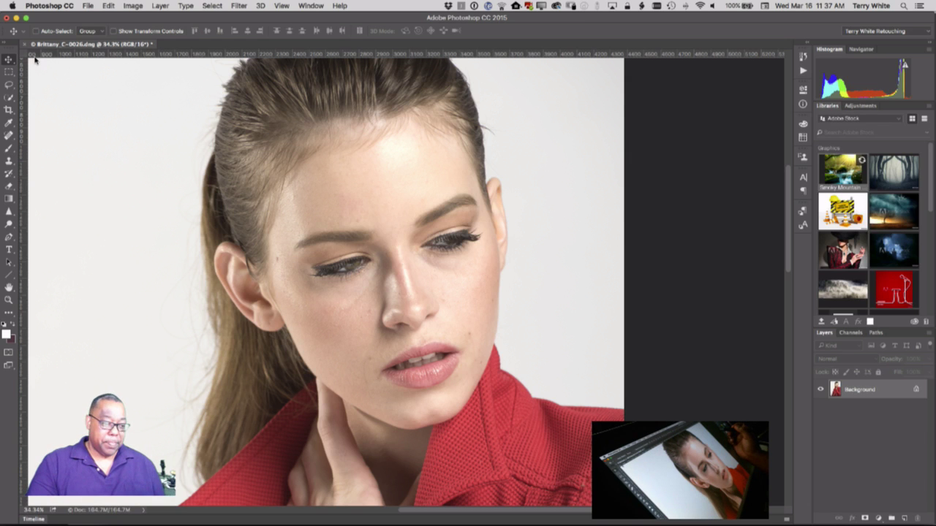
Step: Reset the custom retouching workspace and look over its list of retouching actions
click(882, 32)
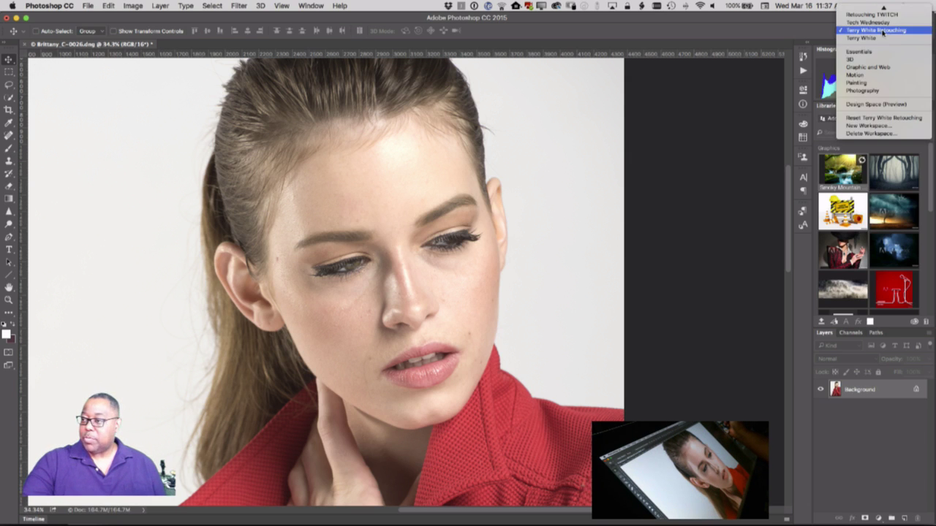
click(873, 118)
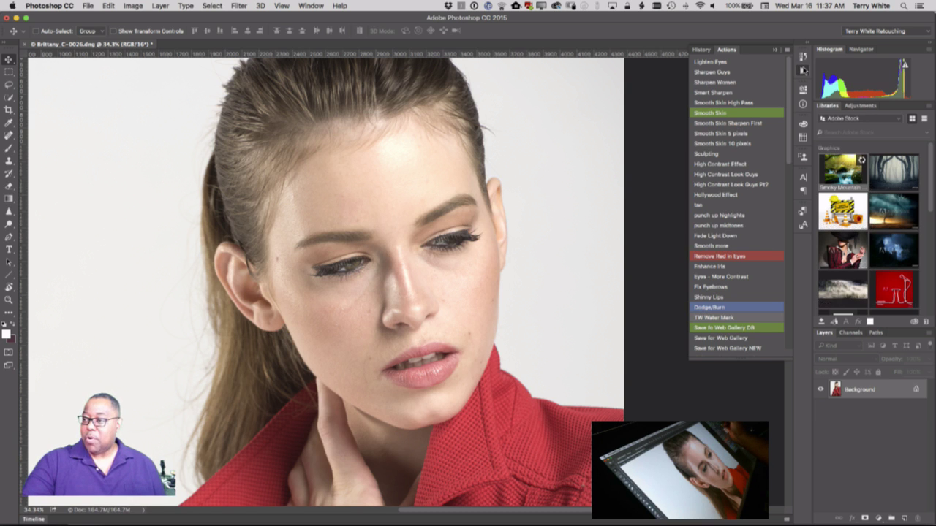
click(803, 69)
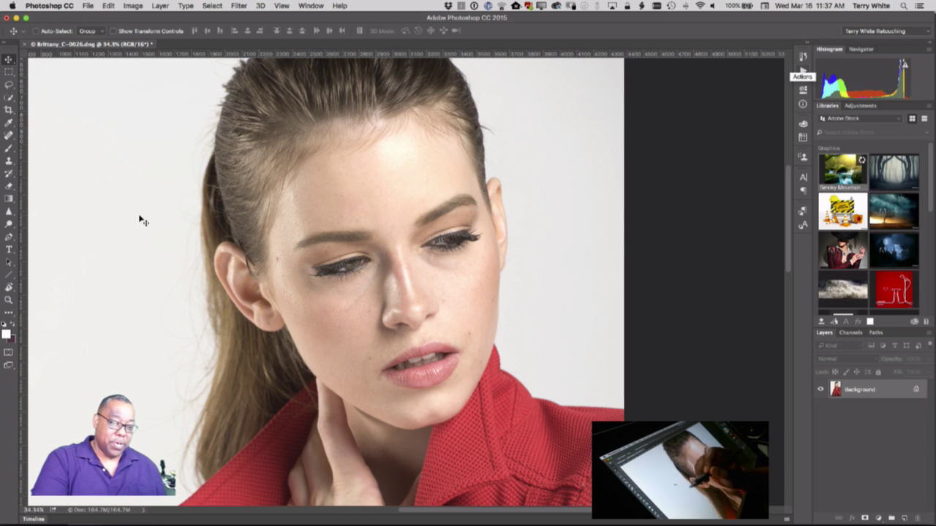
Step: Select the Spot Healing Brush and show the related healing tools grouped with it
click(9, 136)
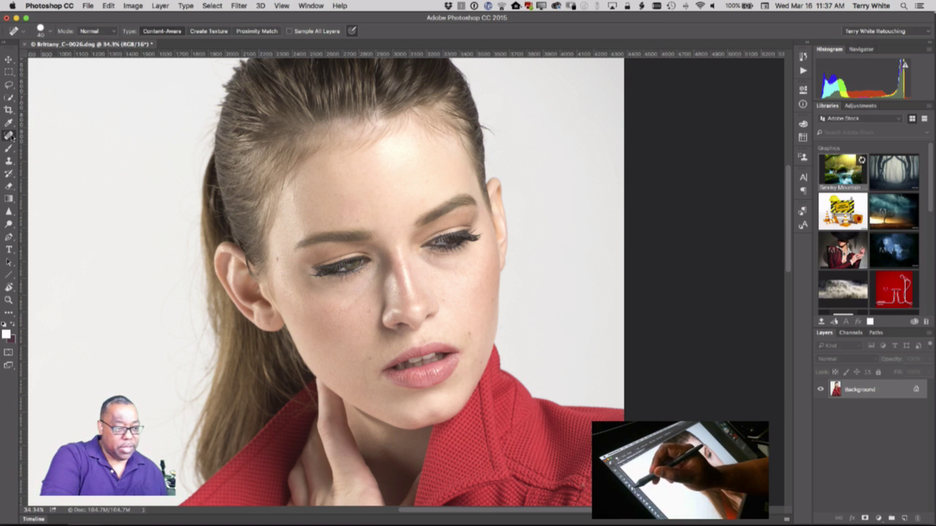
click(9, 136)
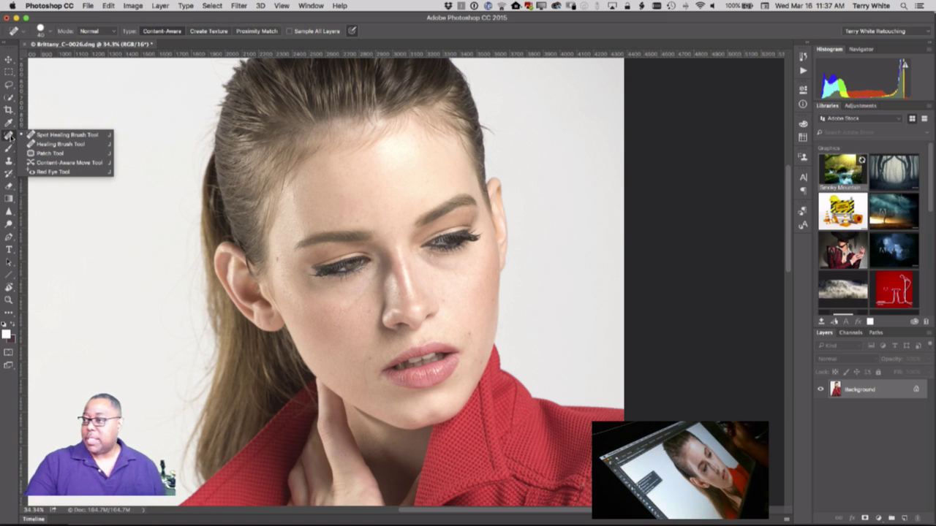
Step: Try the general custom workspace and the Tech Wednesday workspace, returning to the retouching workspace after each
click(900, 30)
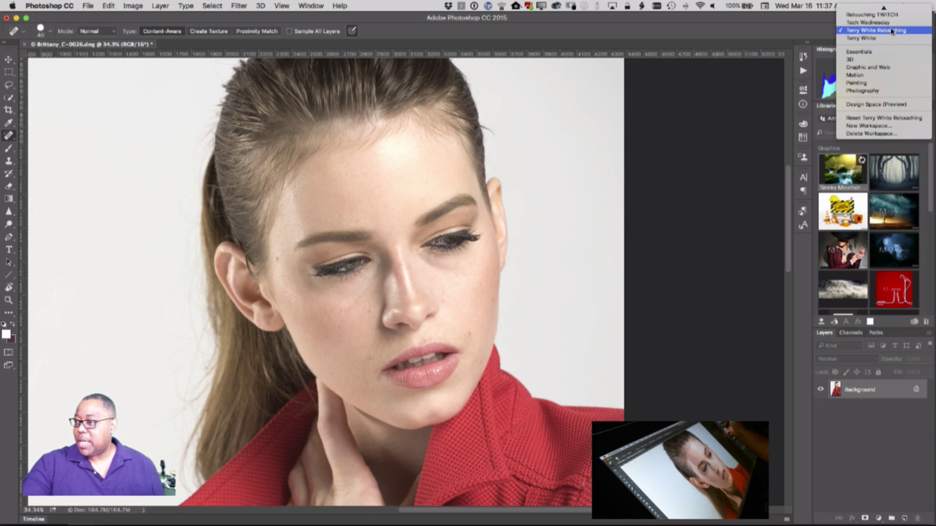
click(885, 38)
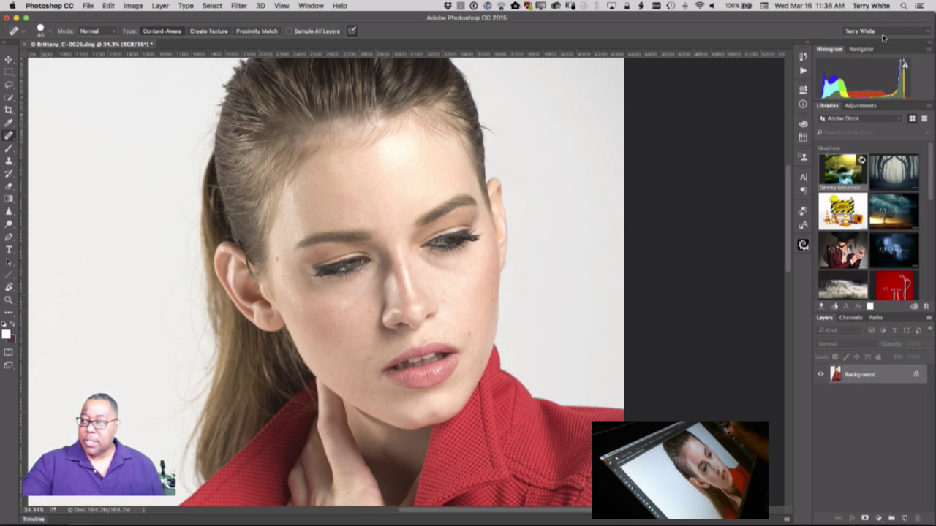
click(884, 33)
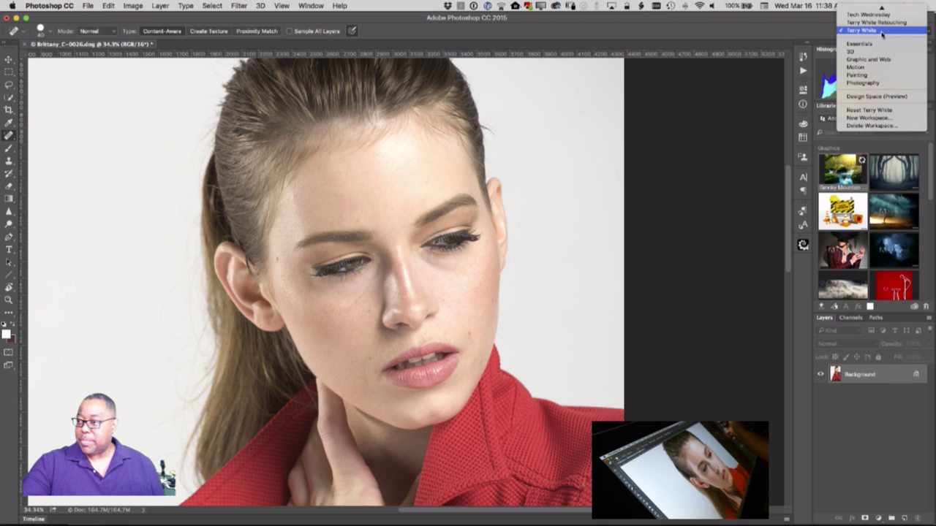
click(882, 23)
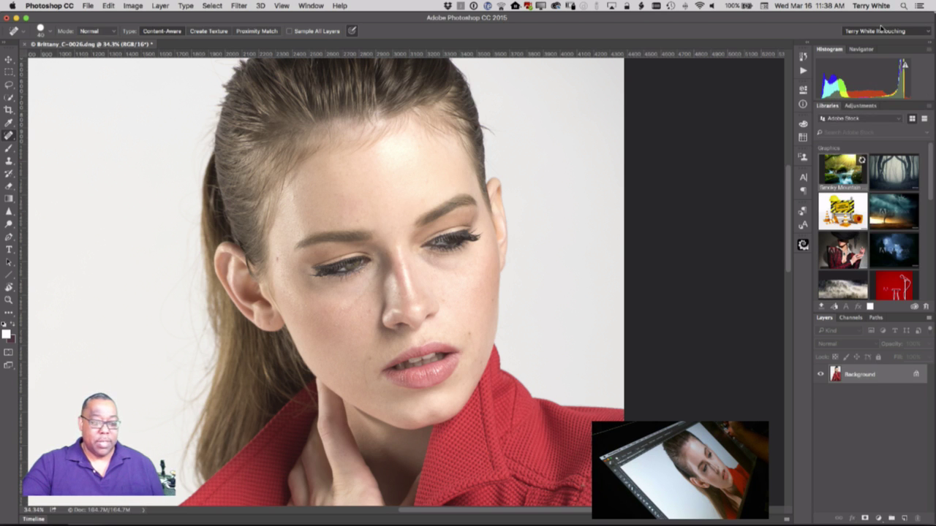
click(887, 33)
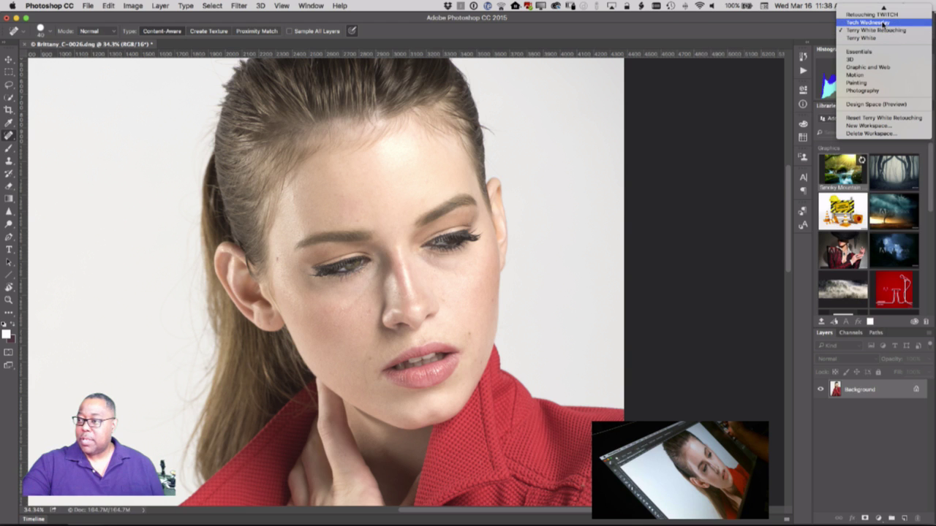
click(883, 23)
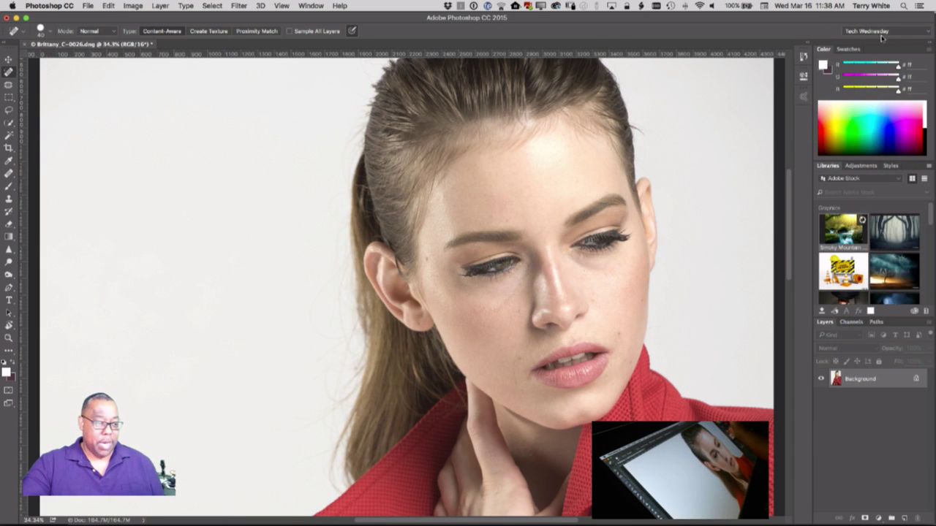
click(884, 32)
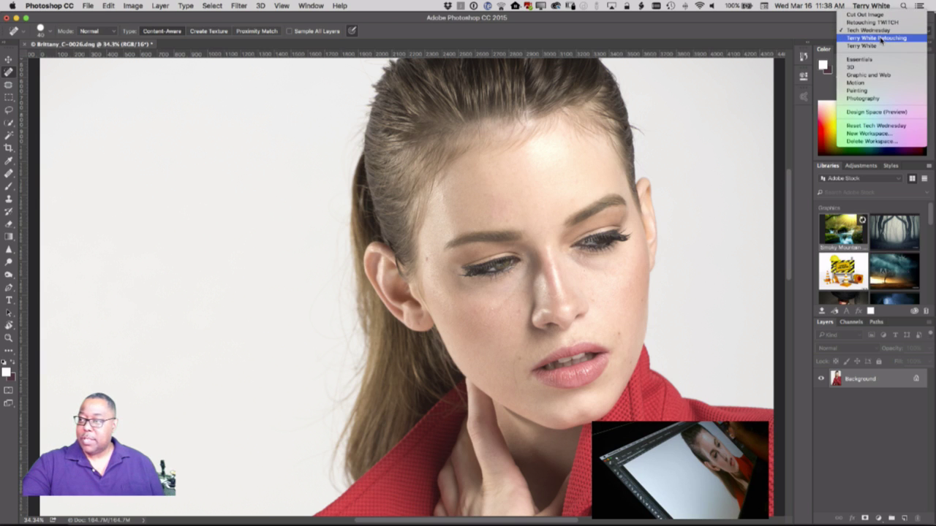
click(880, 38)
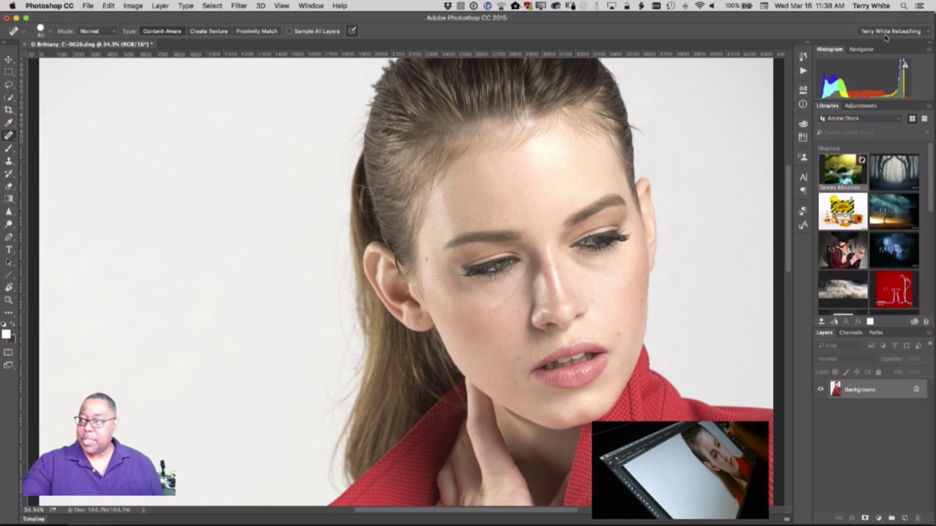
Step: Try the Retouching TWITCH workspace, collapse its Glyphs panel, and return to the custom retouching workspace
click(885, 35)
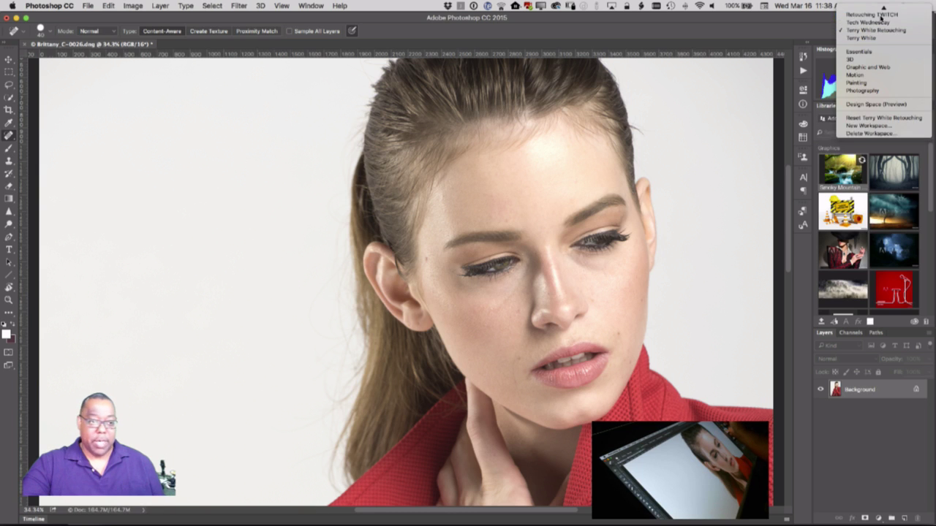
click(882, 14)
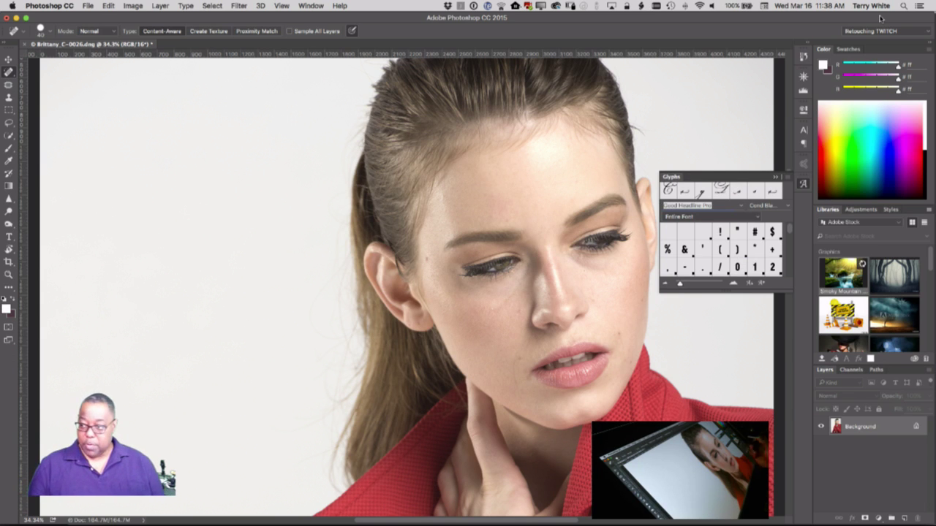
click(777, 175)
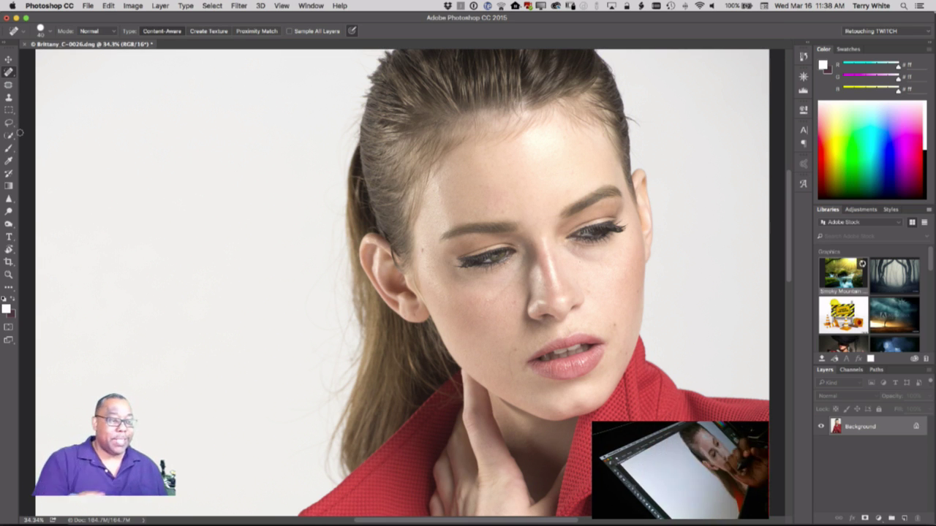
click(882, 31)
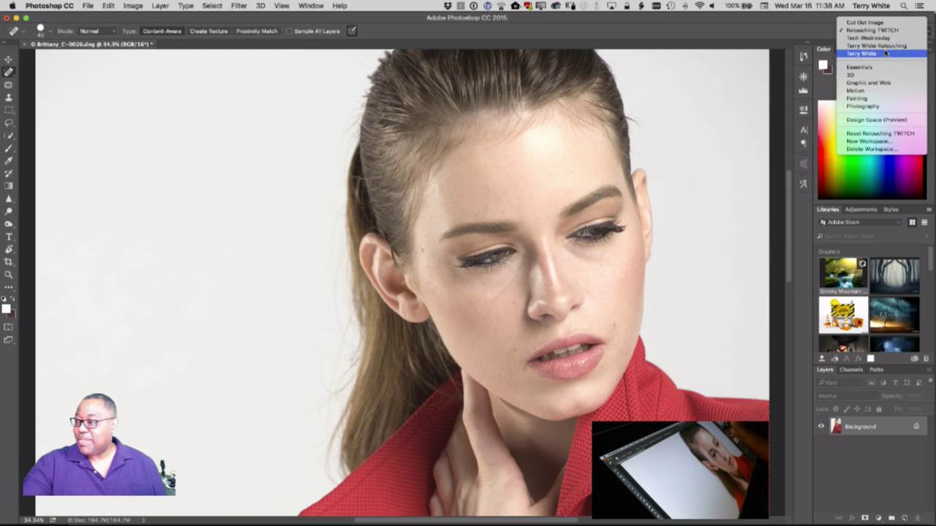
click(884, 45)
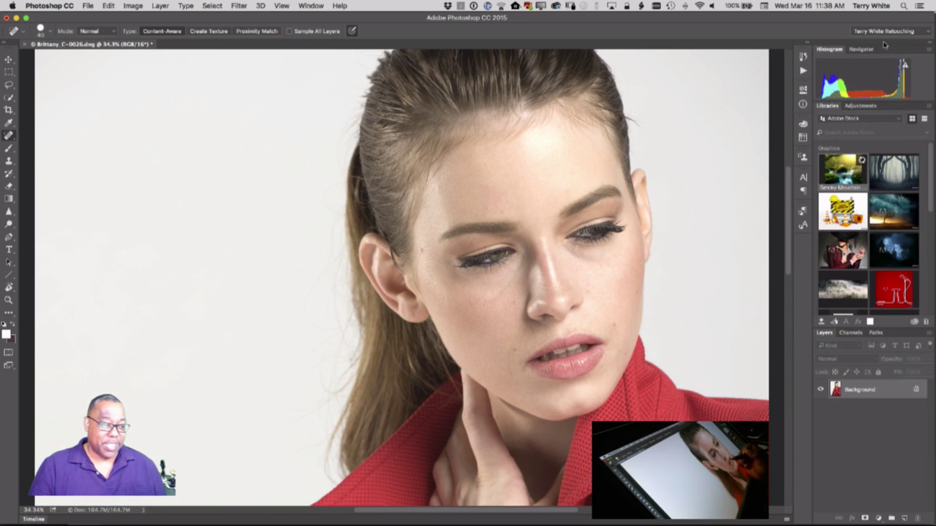
Step: Customize the toolbar by loading the preset TWP Retouching Tools.tbr, review its tool arrangement and apply it
click(132, 6)
mouse_move(109, 8)
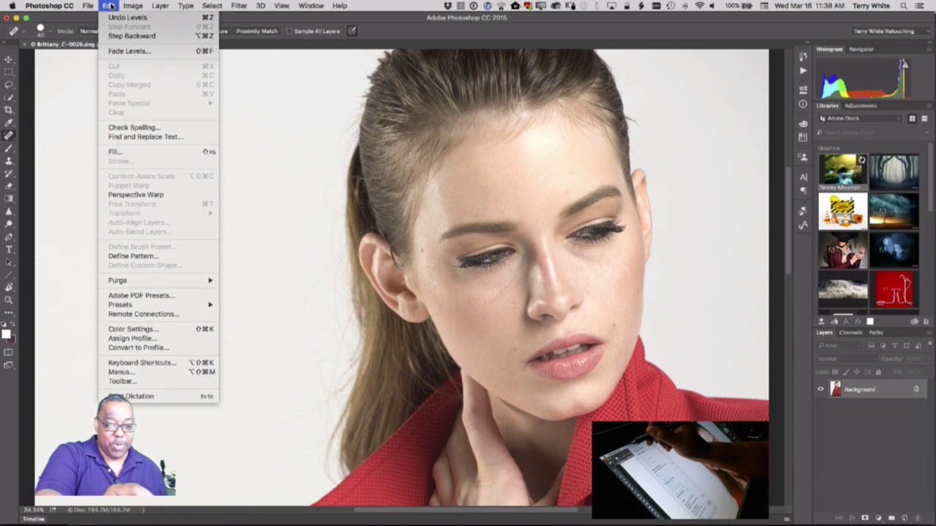
click(150, 381)
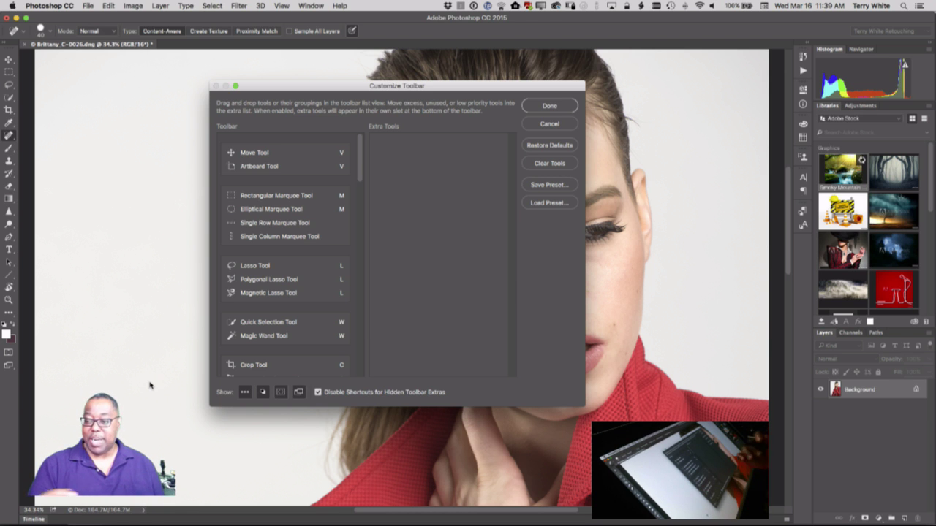
click(561, 203)
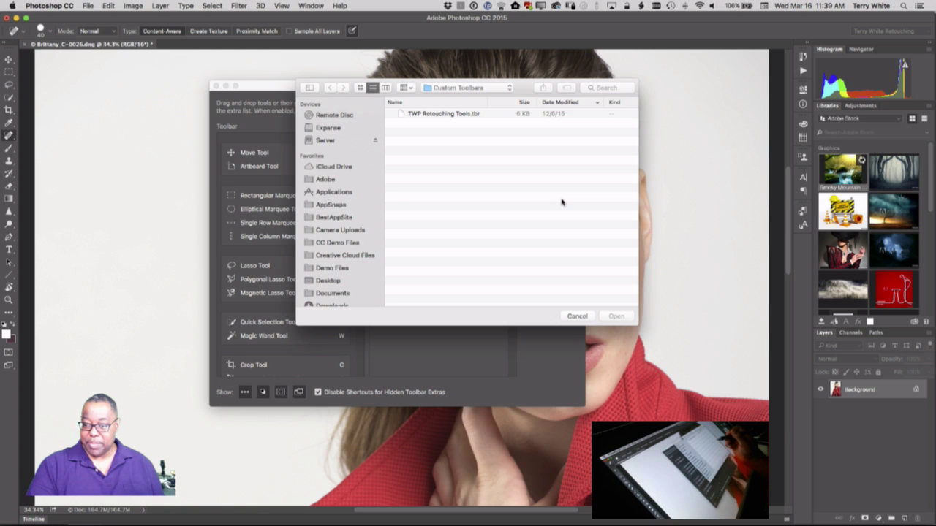
click(455, 115)
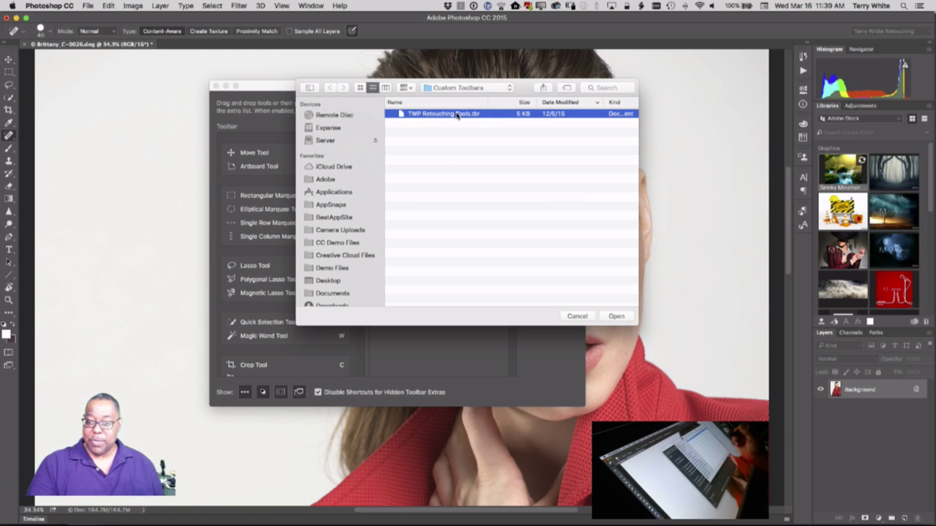
click(615, 315)
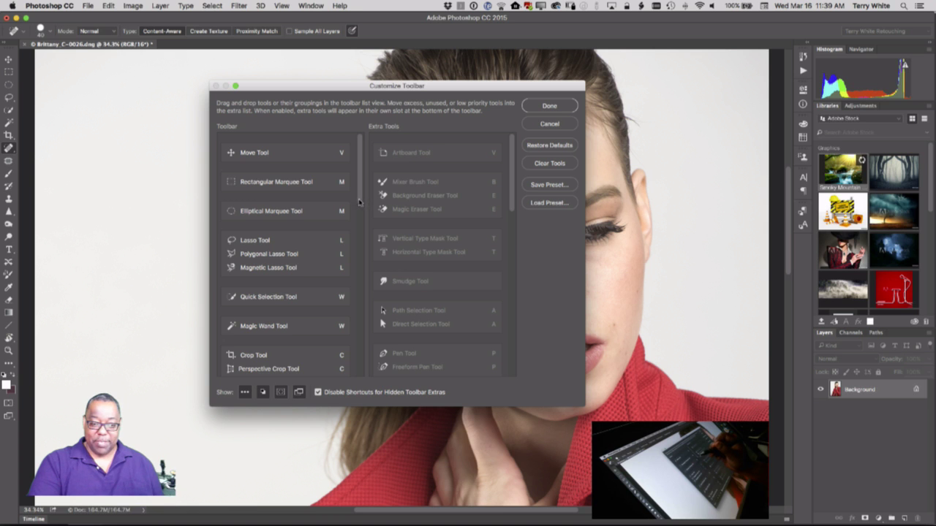
drag(360, 199, 358, 286)
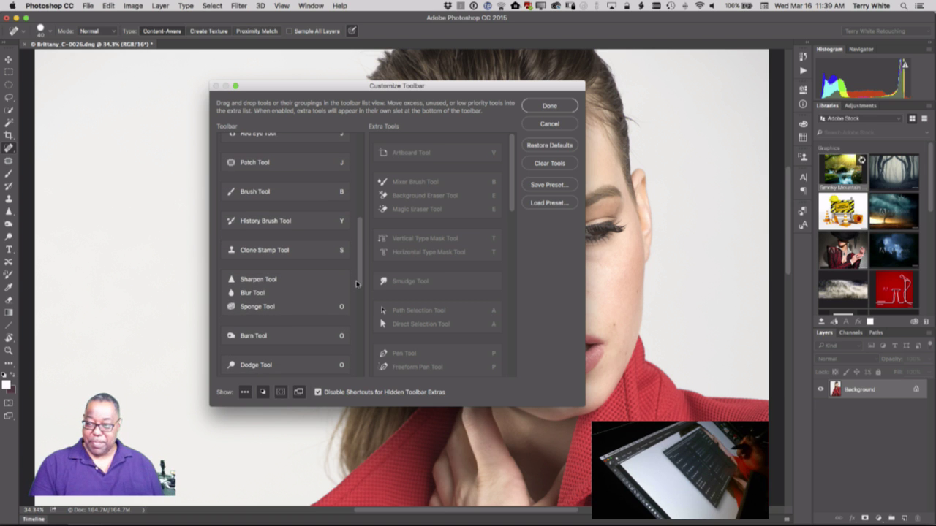
click(550, 107)
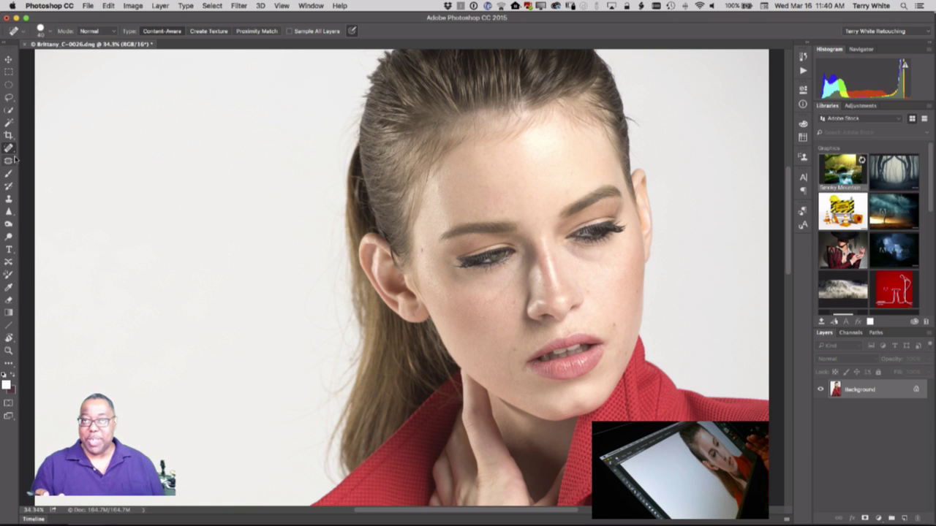
click(882, 31)
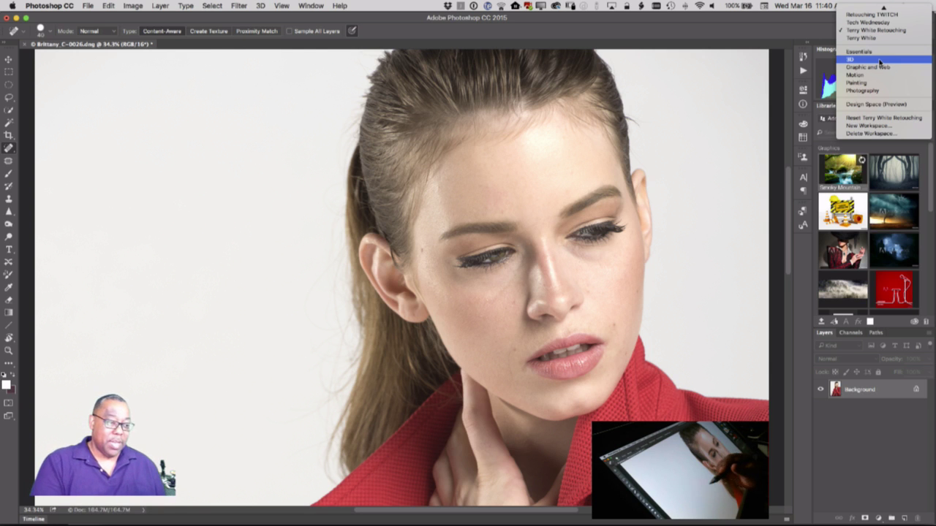
Step: Remove the stray hairs sticking out beside the head just above the ear with the content-aware Spot Healing Brush
click(11, 150)
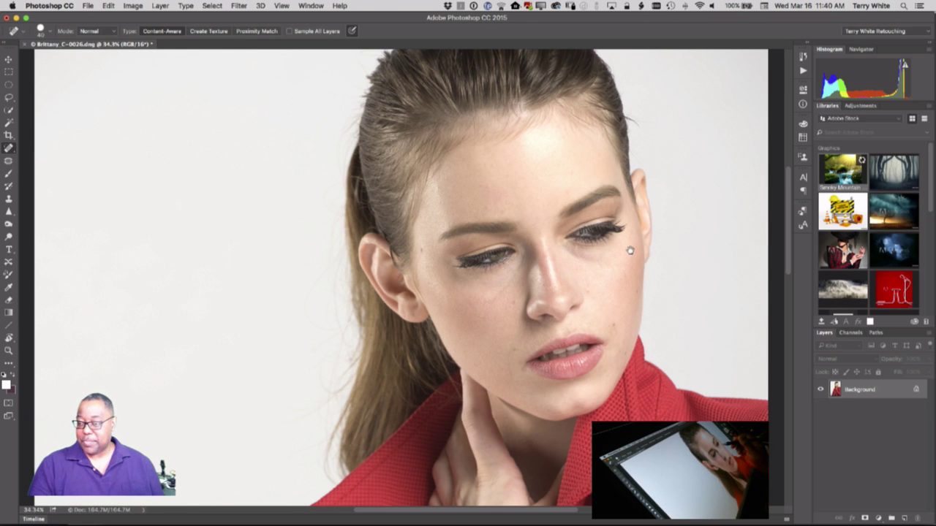
drag(629, 251, 521, 347)
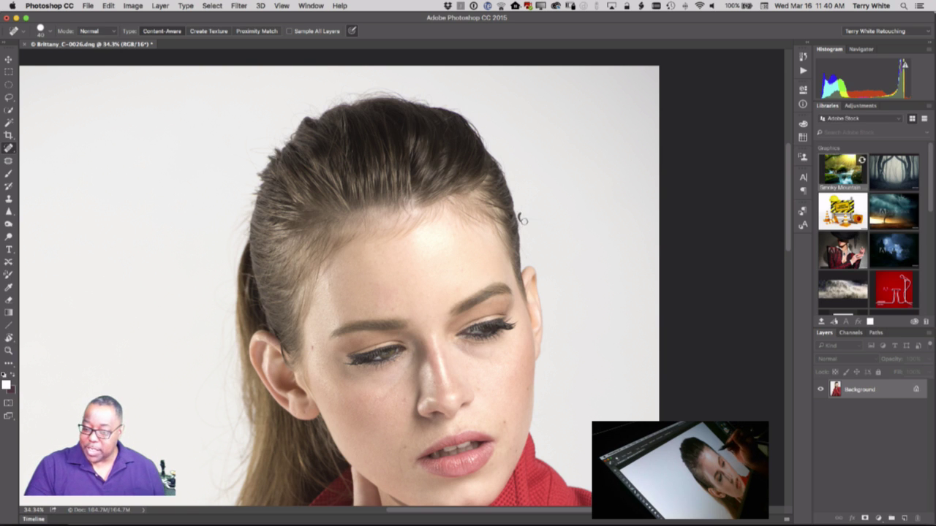
click(525, 259)
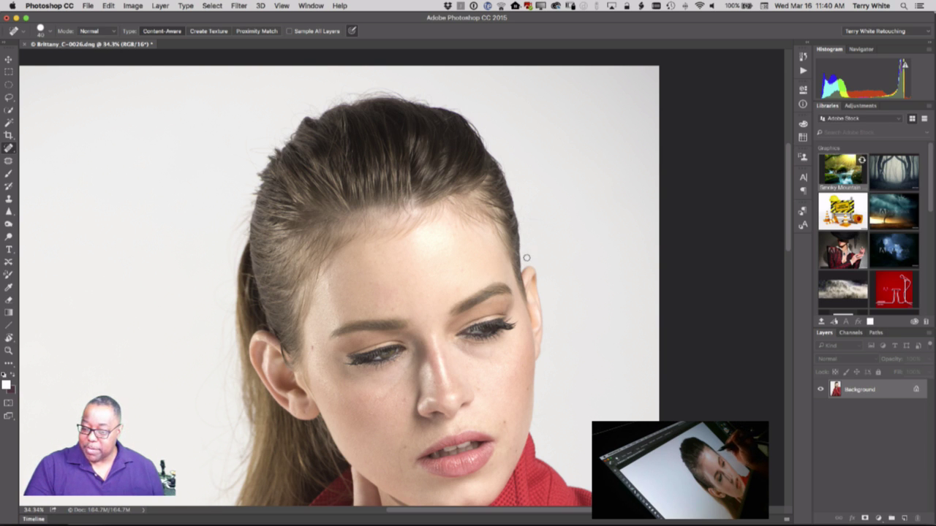
click(523, 247)
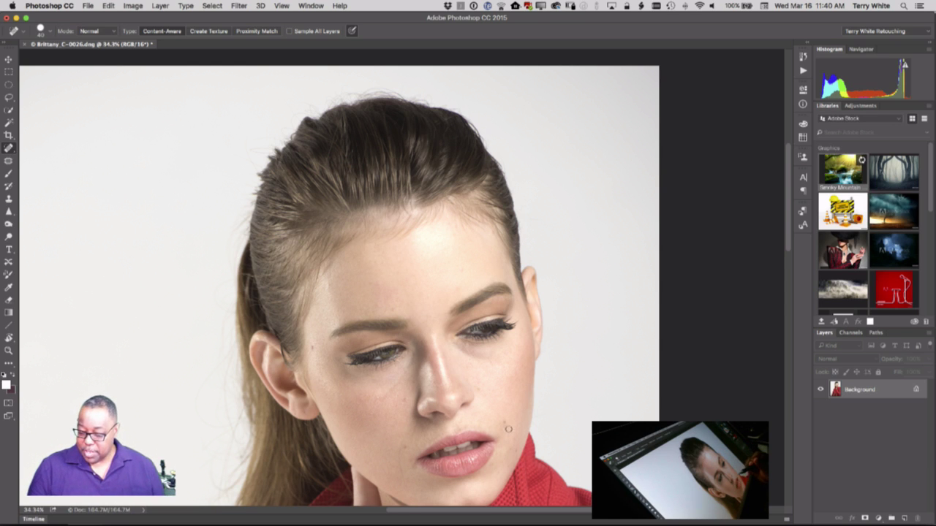
Step: Heal the small blemishes on the cheeks, beside the mouth, at the temple and on the forehead with the Spot Healing Brush
click(477, 393)
click(402, 400)
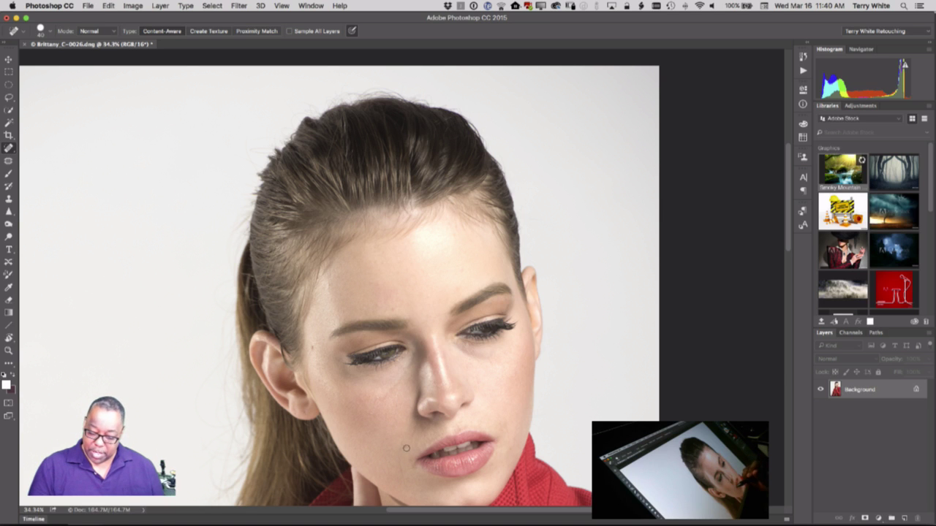
click(406, 449)
click(311, 343)
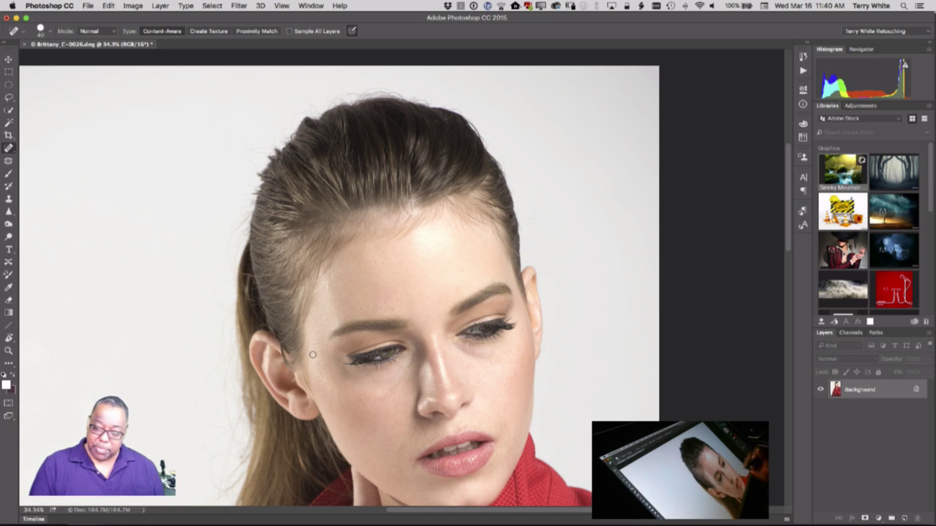
click(396, 308)
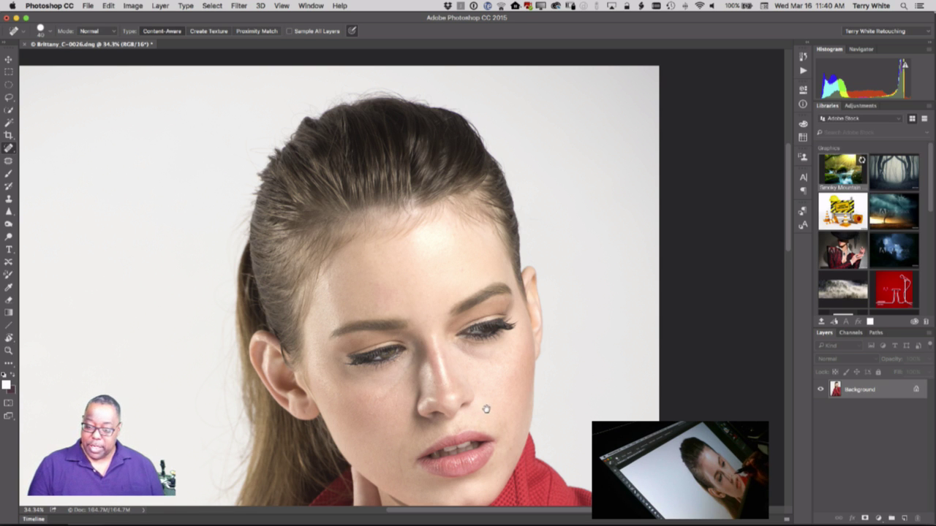
Step: Outline the shadow under the model's left eye with the Patch tool and patch it from the cheek below
drag(487, 410, 419, 291)
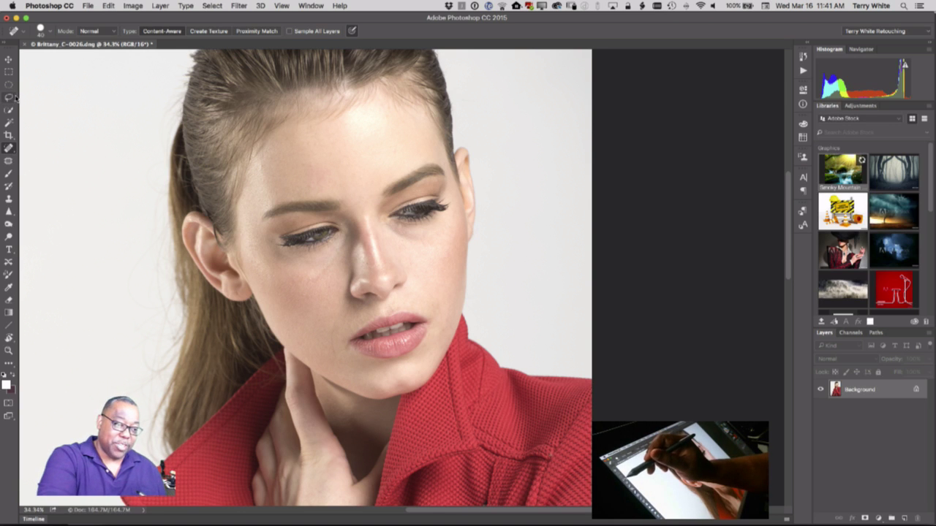
click(9, 160)
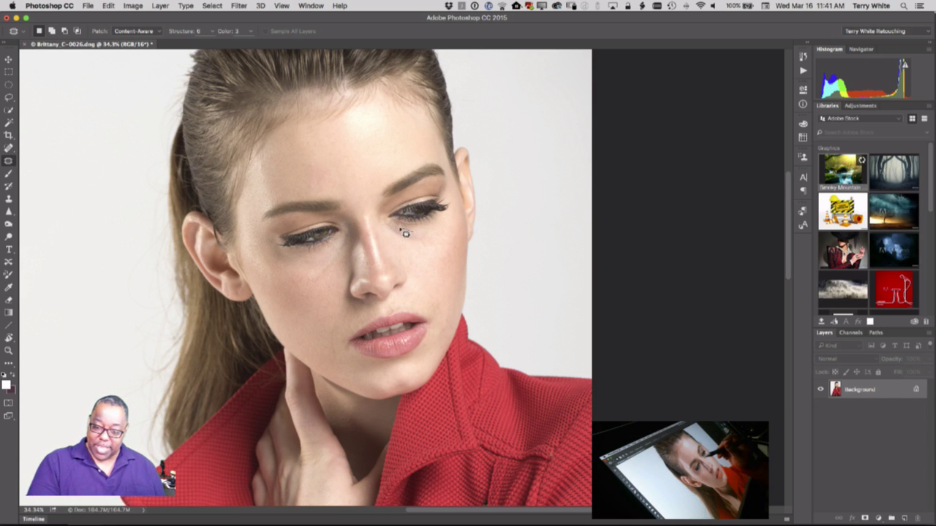
mouse_move(394, 230)
mouse_down()
mouse_move(386, 236)
mouse_move(404, 249)
mouse_move(439, 250)
mouse_move(422, 244)
mouse_move(428, 283)
mouse_up()
key(super+d)
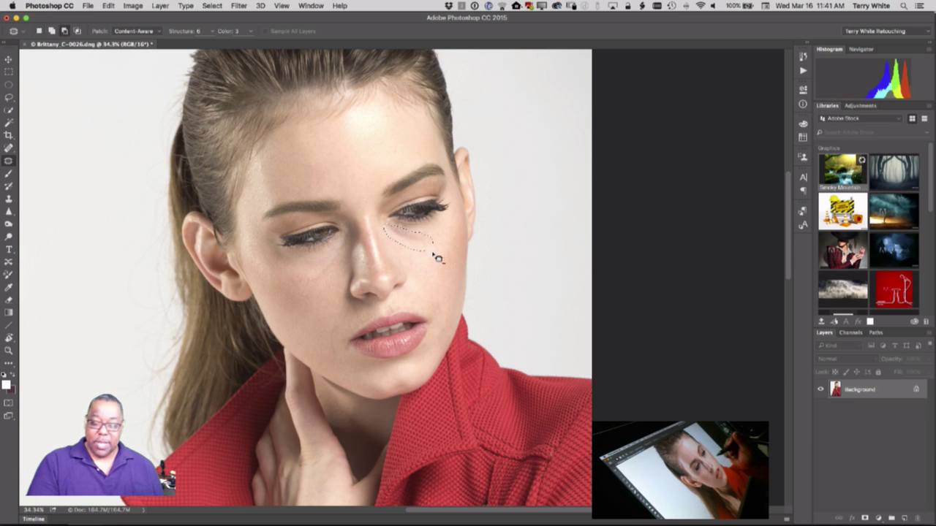
Step: Set the Patch mode to Normal and patch the shadowed skin beneath both eyes with clean cheek skin
click(149, 32)
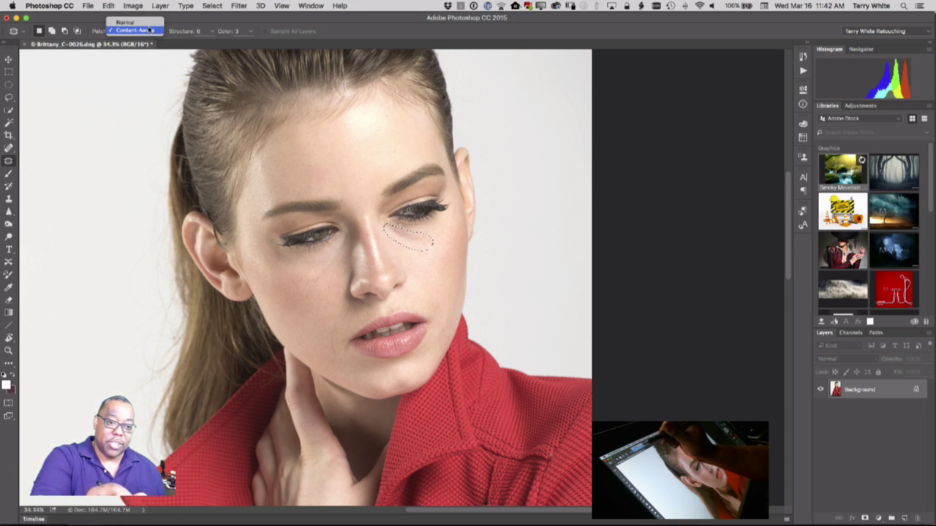
click(139, 21)
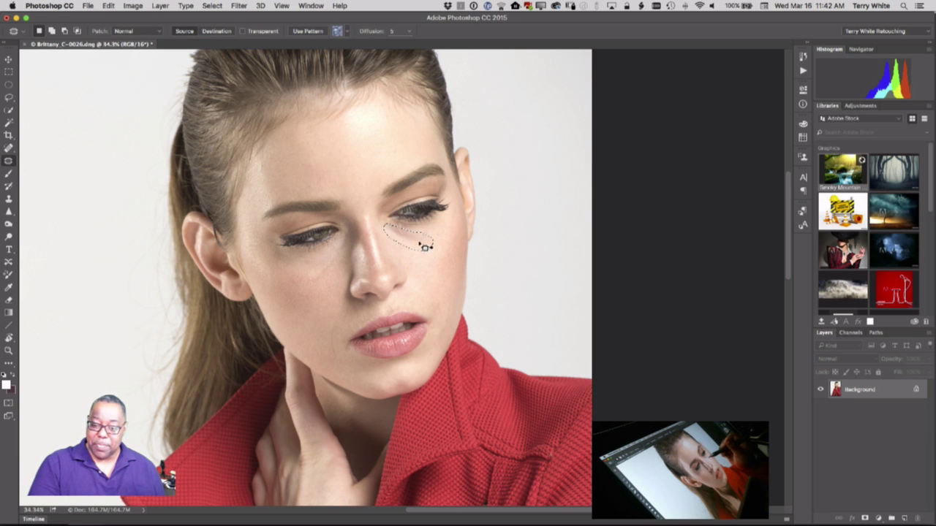
drag(425, 247, 429, 264)
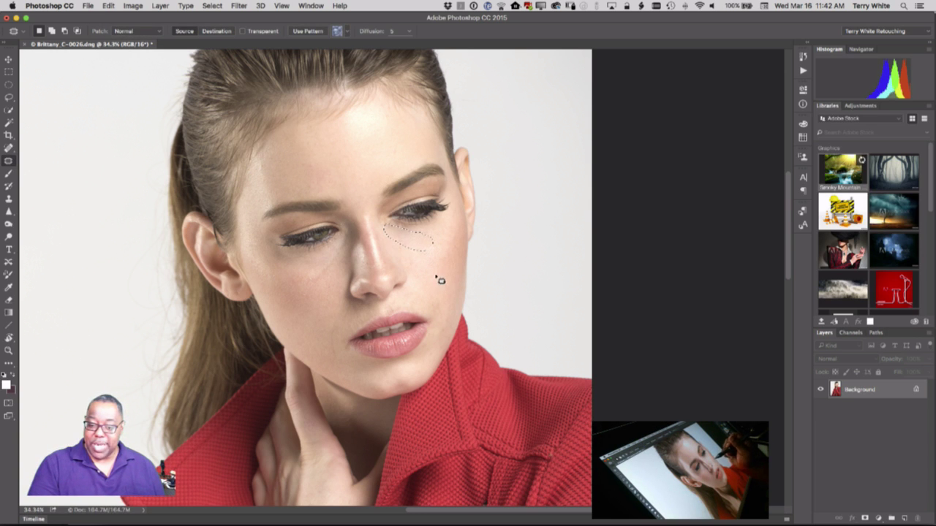
key(super+d)
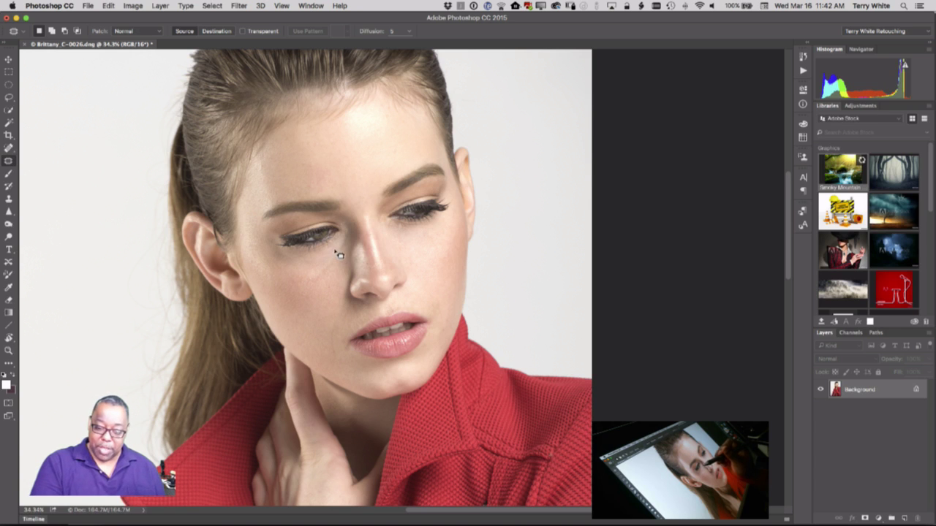
mouse_move(339, 254)
mouse_down()
mouse_move(311, 278)
mouse_move(324, 283)
mouse_move(343, 270)
mouse_move(351, 238)
mouse_move(328, 277)
mouse_move(331, 304)
mouse_up()
key(super+d)
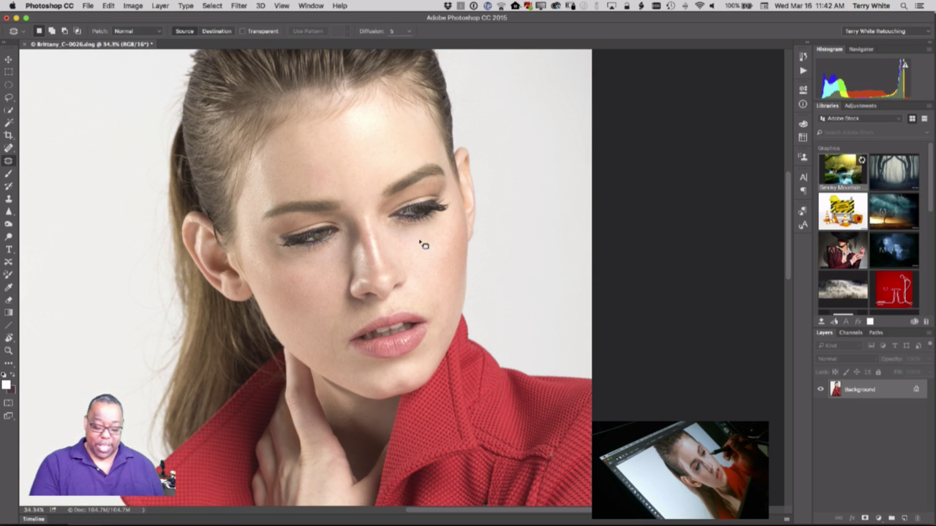
Step: Heal the spots beside the outer corner of the model's left eye and along that cheek's edge with the Spot Healing Brush
key(z)
drag(411, 218, 419, 218)
click(419, 217)
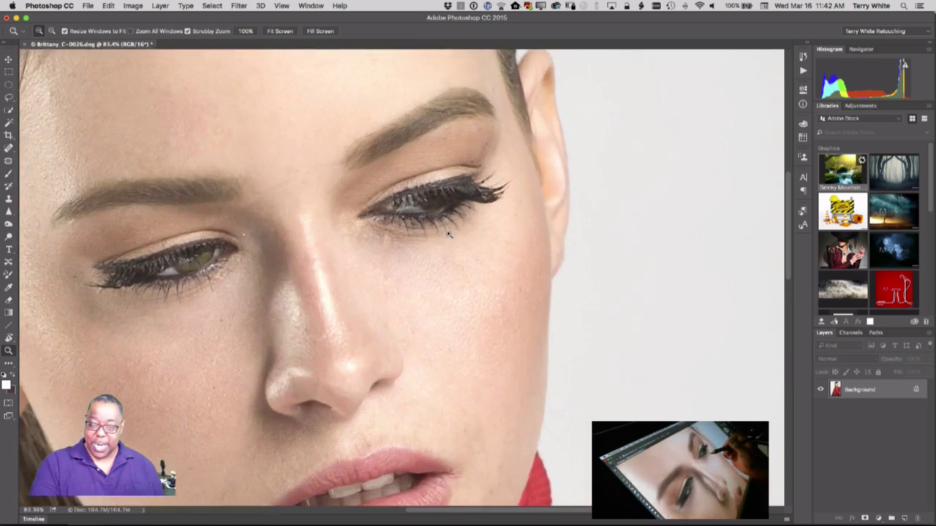
key(j)
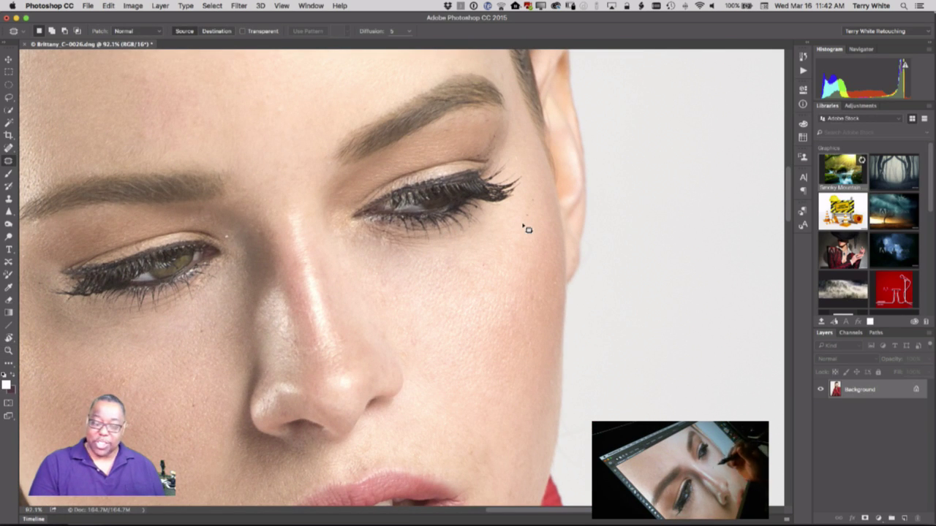
click(10, 149)
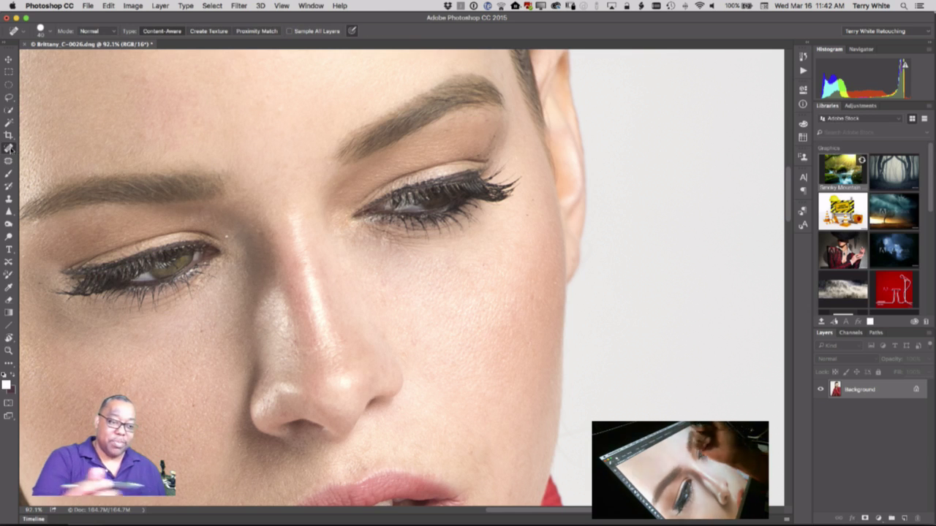
click(530, 199)
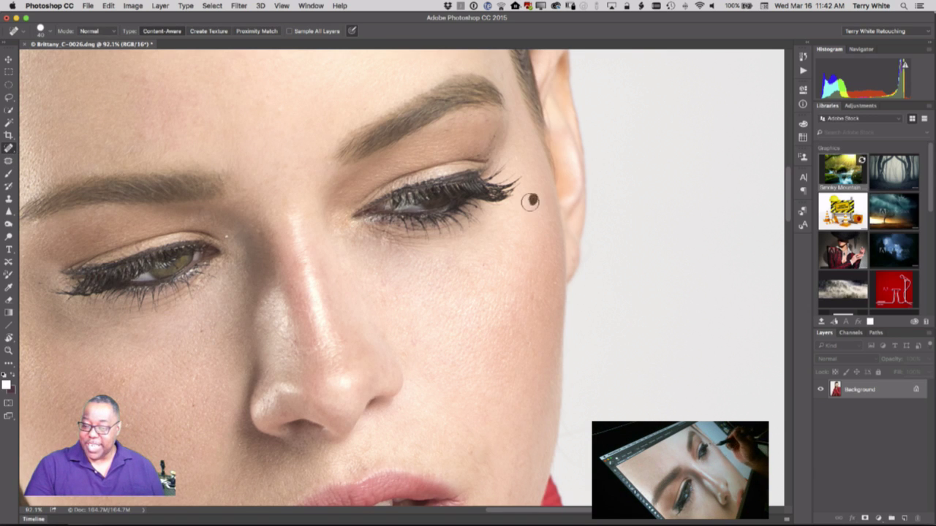
click(555, 284)
Step: Heal the spots on the model's right cheek below the eye and around that eye's inner corner
click(202, 330)
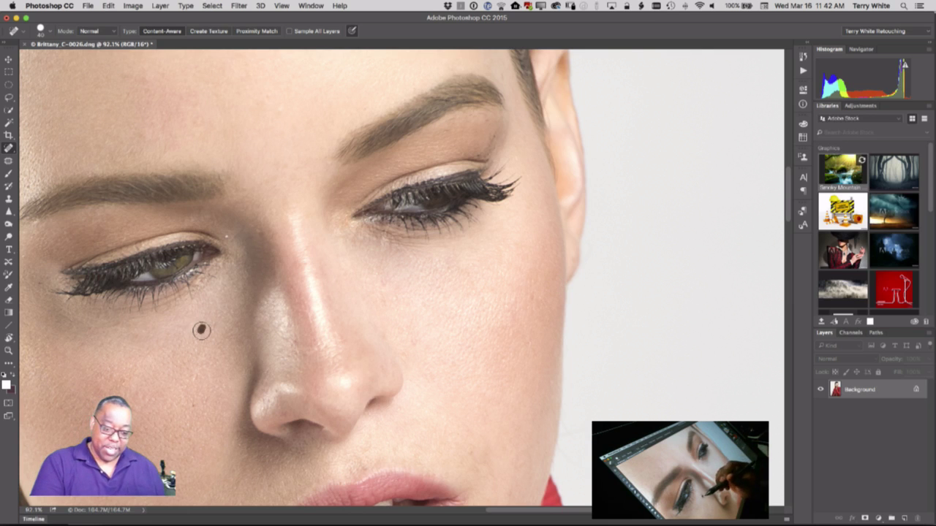
click(194, 402)
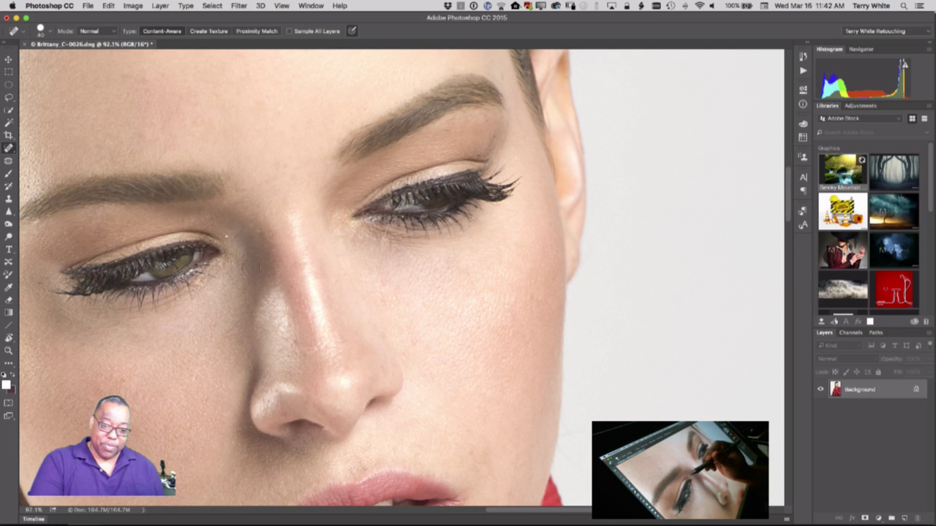
click(224, 234)
click(232, 263)
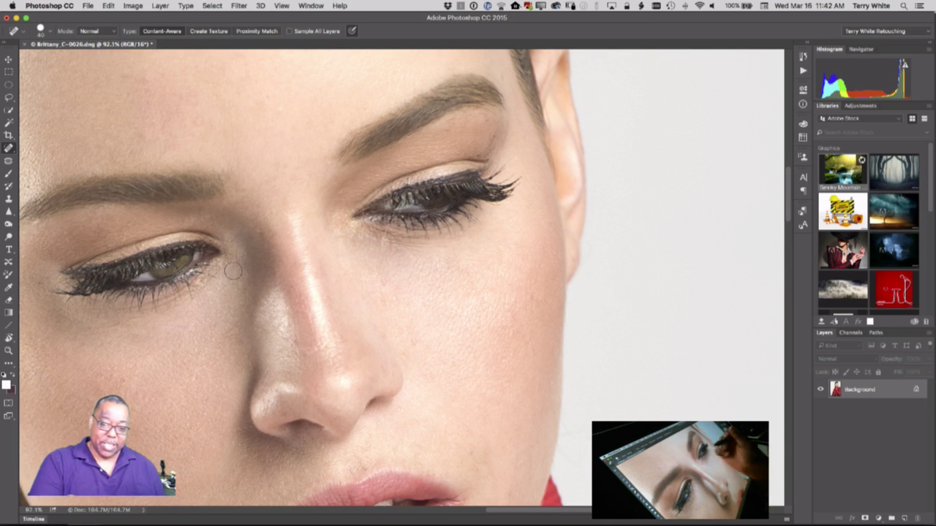
Step: Smooth the crease at the outer end of the model's left eyelid and heal the spot on the cheek beside the nose
drag(496, 134, 488, 146)
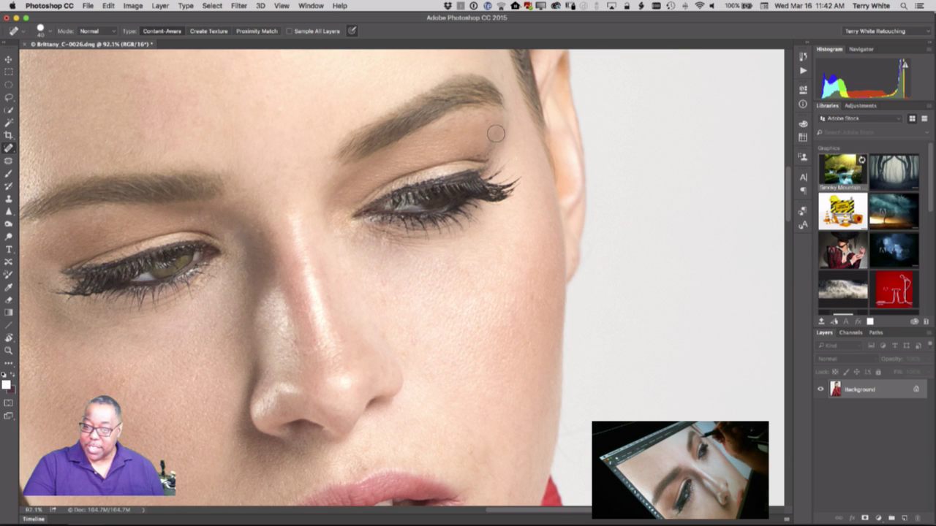
click(477, 156)
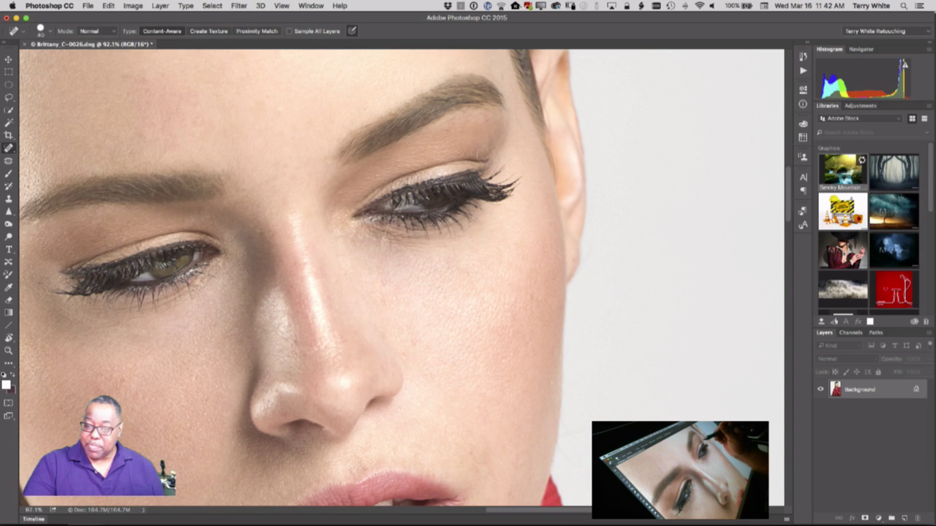
click(486, 153)
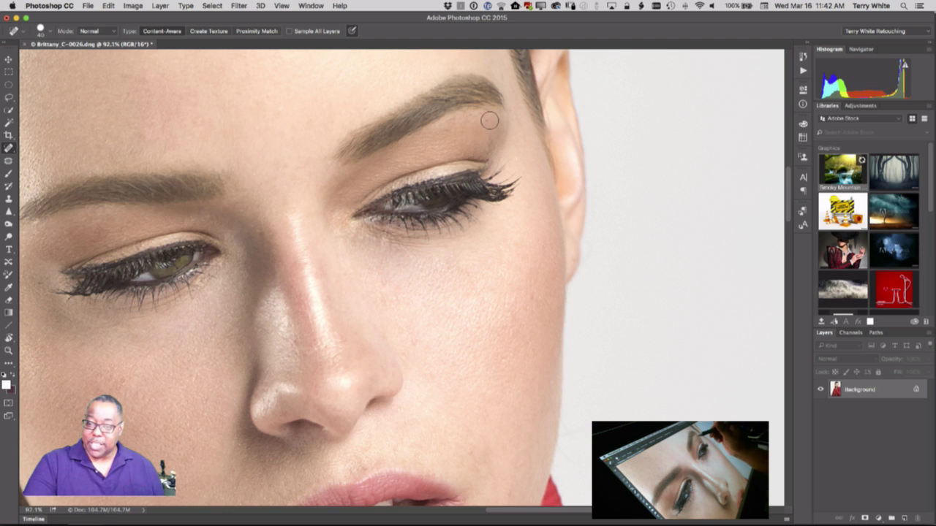
click(446, 133)
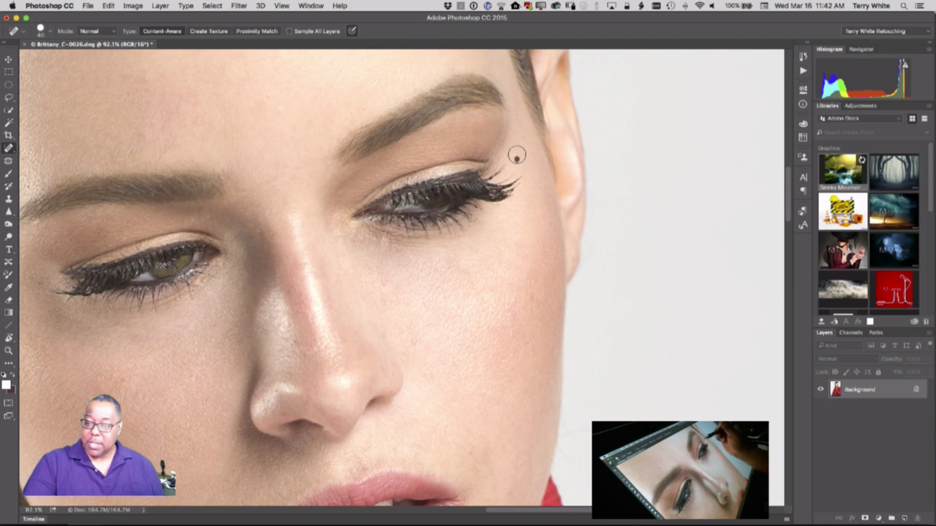
click(377, 273)
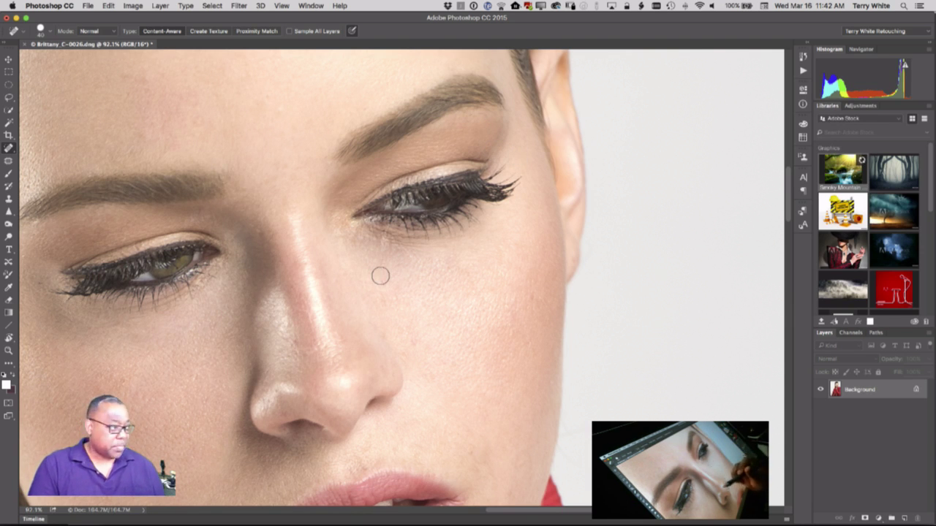
Step: Heal the marks along the lower edge of the model's right earlobe
key(space)
mouse_move(300, 317)
mouse_down()
mouse_move(335, 329)
mouse_move(432, 272)
mouse_move(489, 340)
mouse_move(523, 334)
mouse_up()
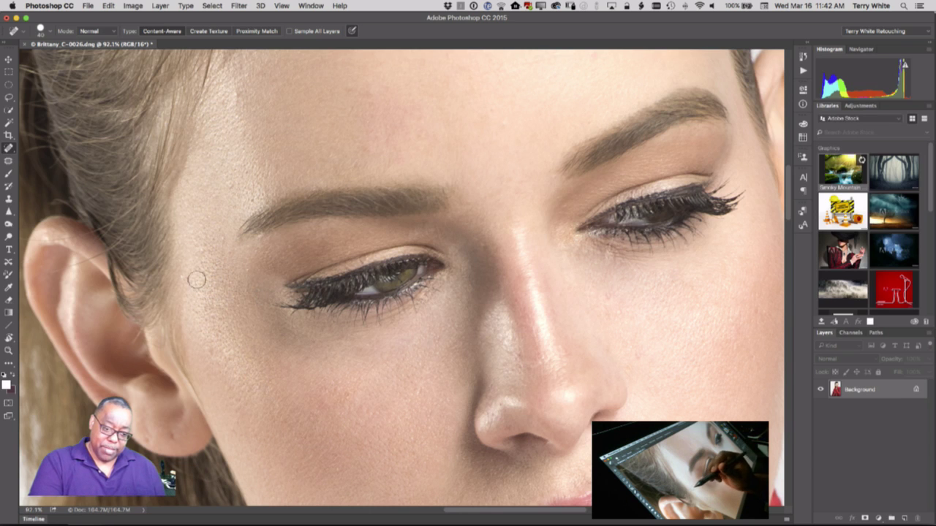
drag(268, 391, 361, 323)
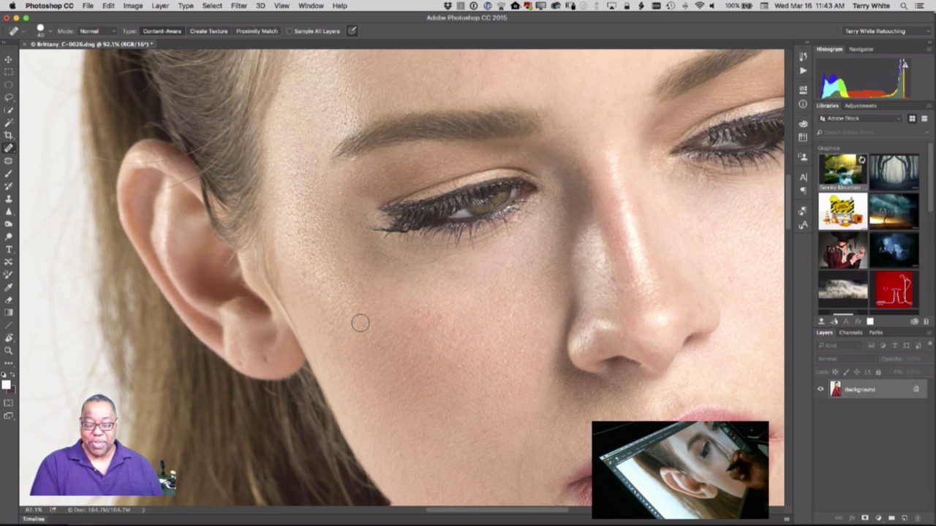
mouse_move(265, 357)
mouse_down()
mouse_move(267, 365)
mouse_move(242, 360)
mouse_up()
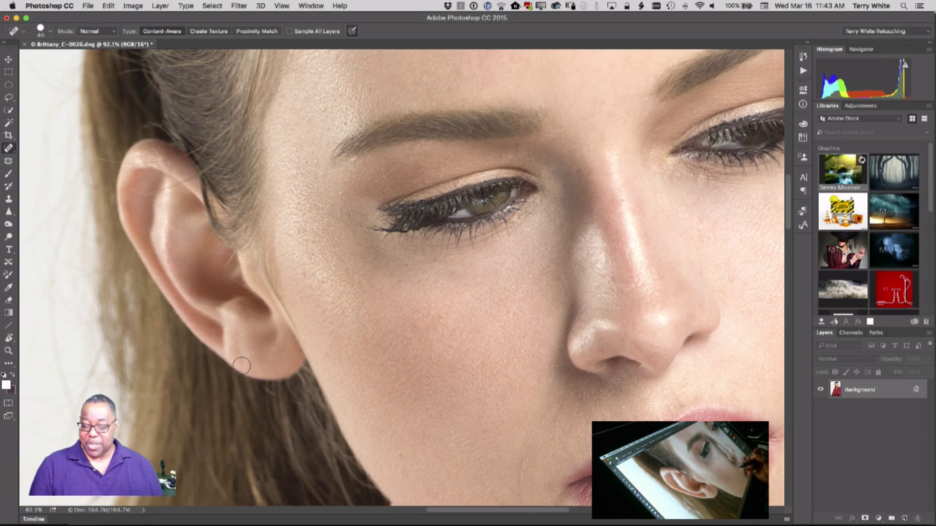
Step: Heal the blemishes between the left corner of the model's mouth and the jawline above the red collar
drag(526, 421, 380, 336)
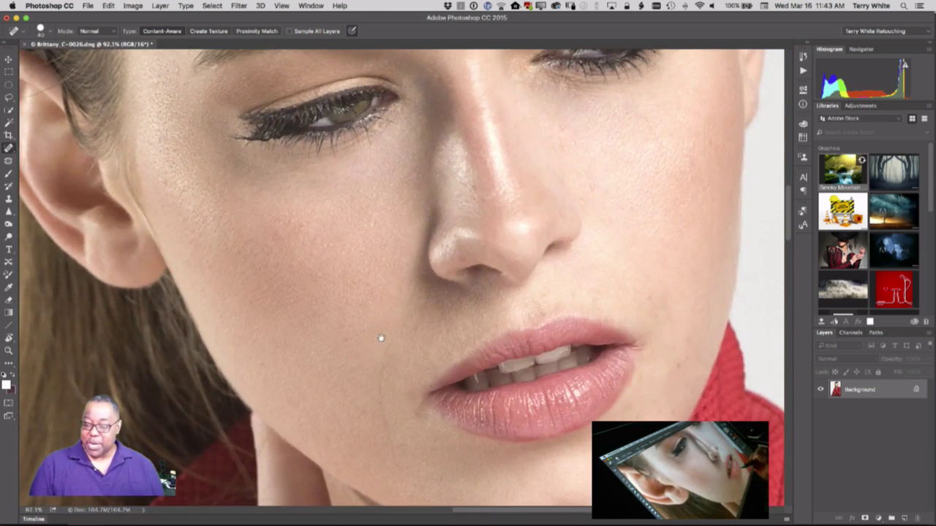
drag(508, 453, 487, 433)
scroll(424, 397, down, 3)
scroll(424, 397, right, 3)
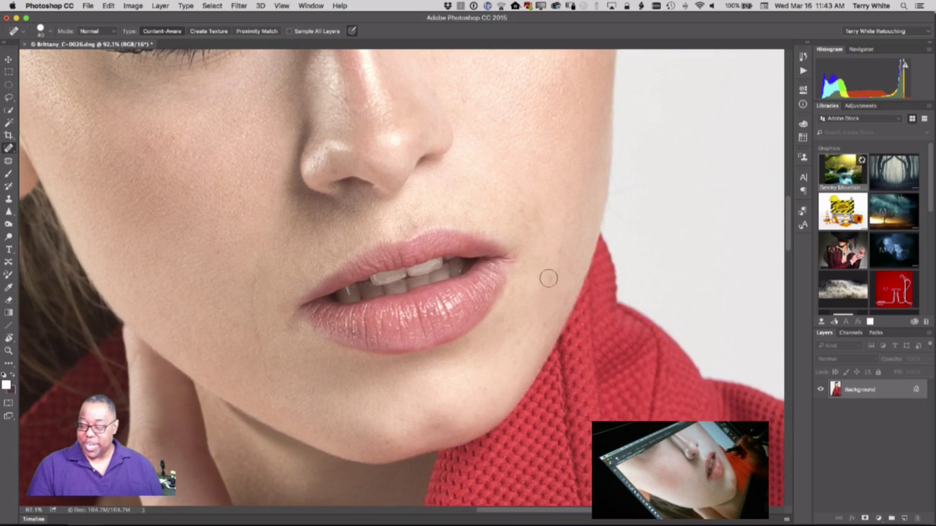
drag(549, 282, 558, 256)
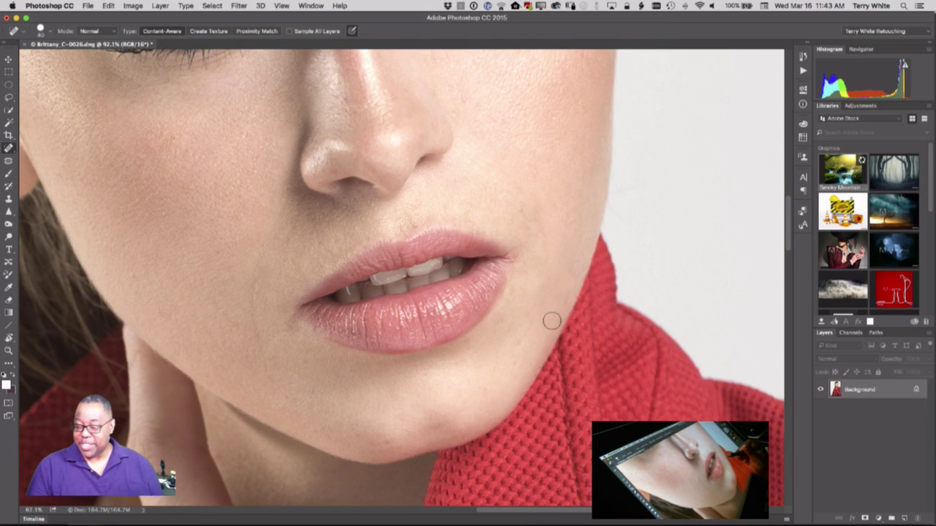
drag(550, 320, 554, 316)
click(516, 350)
click(543, 327)
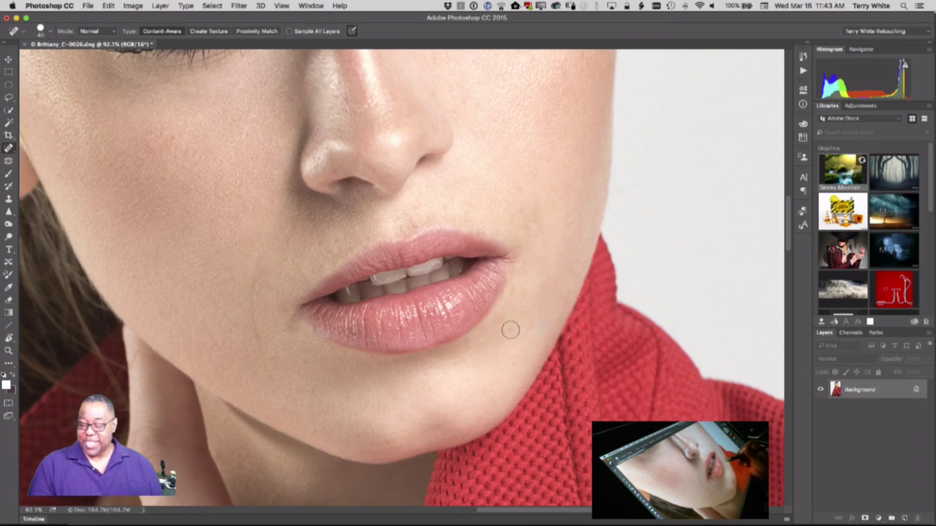
mouse_move(506, 334)
mouse_down()
mouse_move(517, 289)
mouse_move(493, 333)
mouse_up()
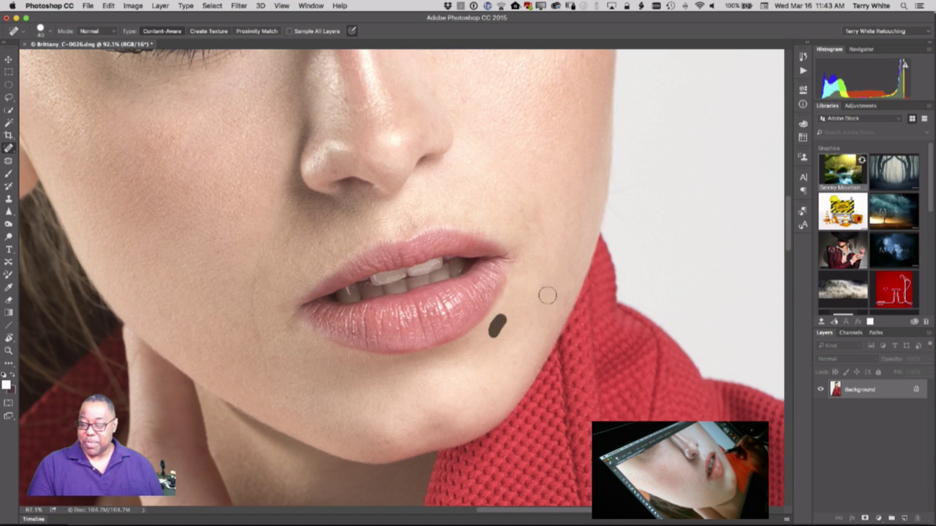
drag(545, 287, 543, 302)
Step: Heal the remaining spots beside the right corner of the model's mouth, above the upper lip, beside the nose and on the chin
drag(280, 381, 266, 358)
drag(288, 247, 287, 247)
click(291, 203)
click(412, 215)
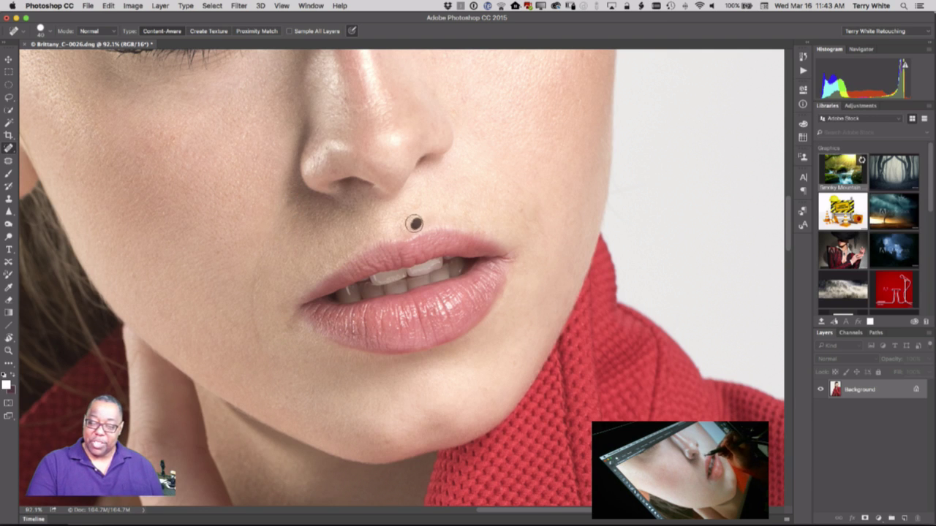
click(430, 86)
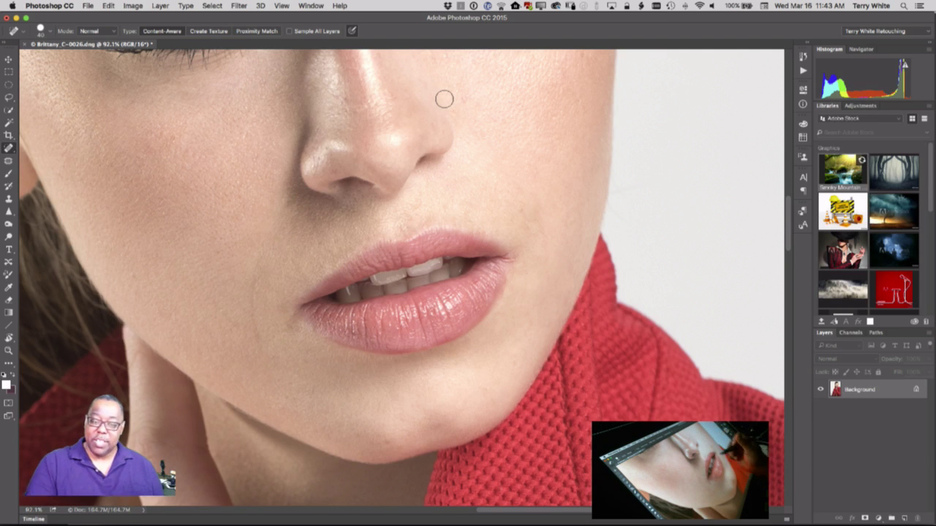
click(387, 437)
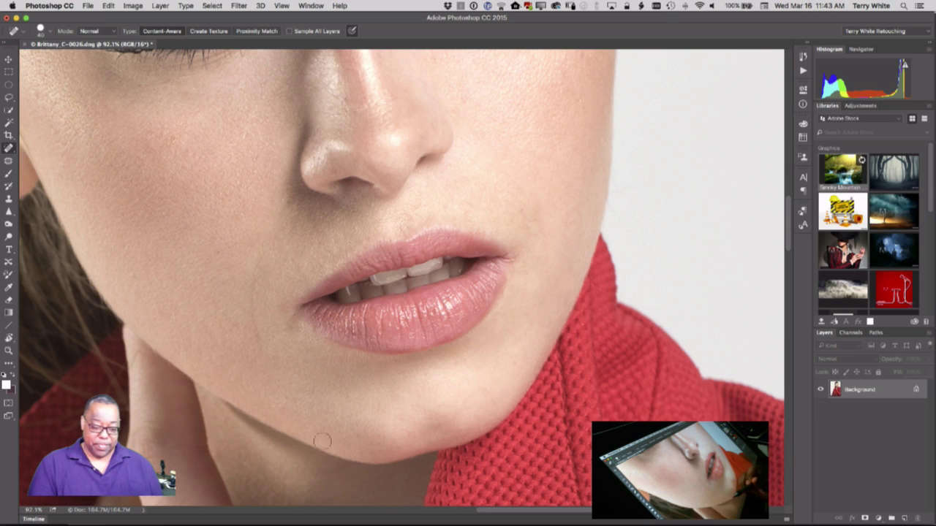
key(space)
drag(288, 390, 456, 458)
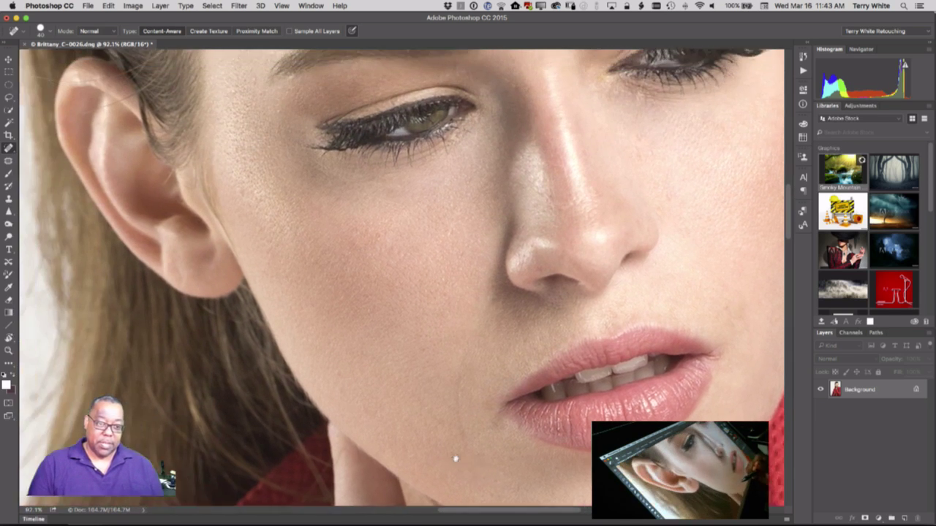
Step: Clone clean background over the long looping stray hair beside the model's right ear, using a reduced Clone Stamp brush
drag(373, 328, 633, 340)
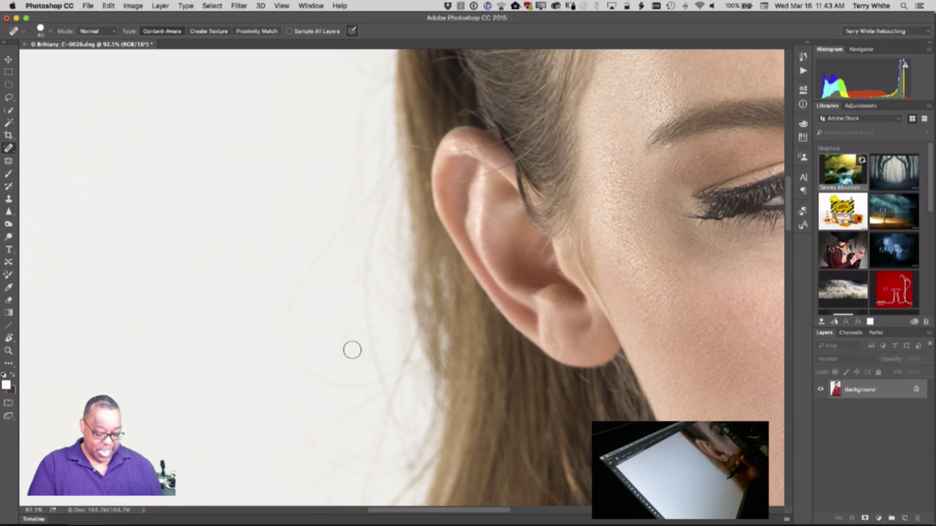
key(s)
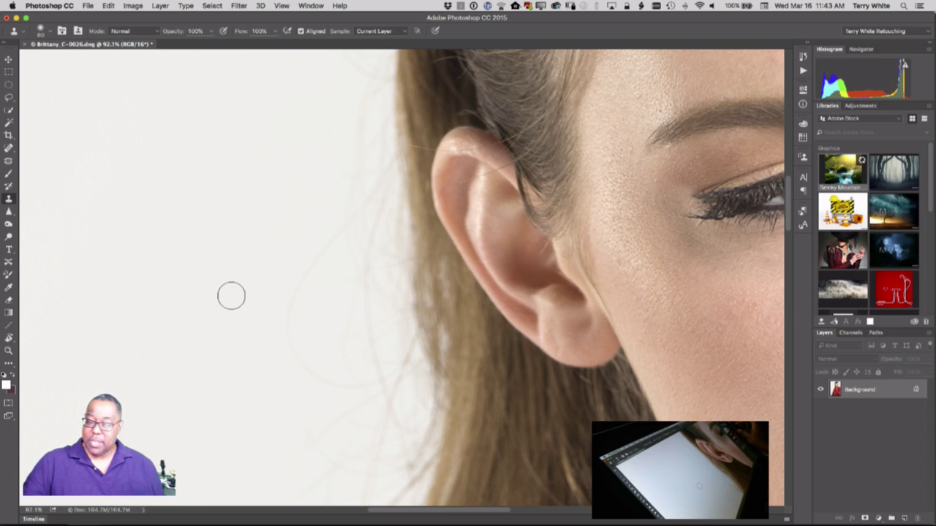
key(bracketleft)
key(bracketleft)
key(bracketleft)
key(bracketleft)
key(bracketleft)
key(bracketleft)
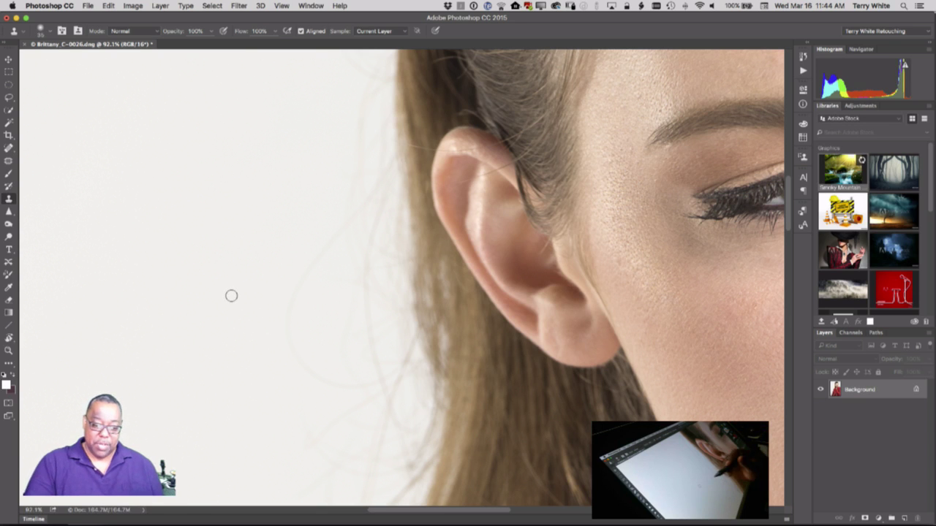
alt+click(243, 274)
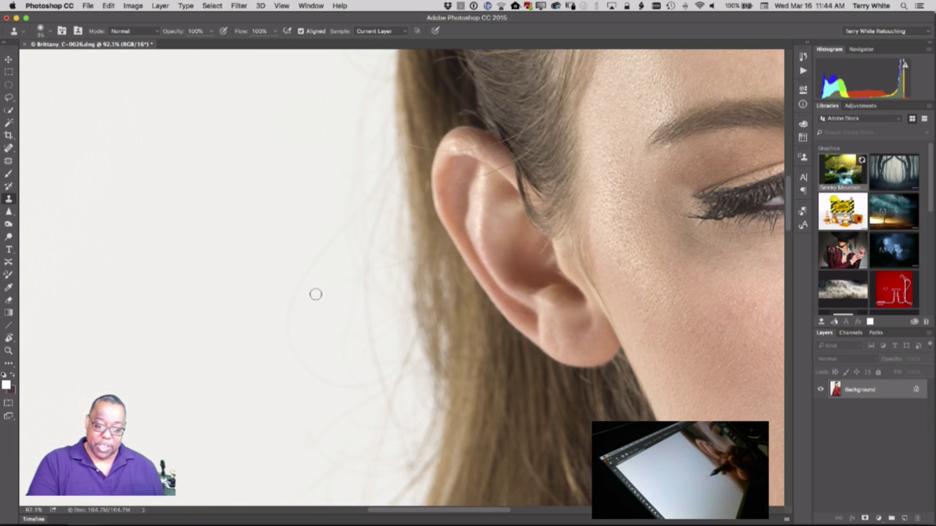
mouse_move(315, 294)
mouse_down()
mouse_move(290, 321)
mouse_move(331, 232)
mouse_move(299, 388)
mouse_up()
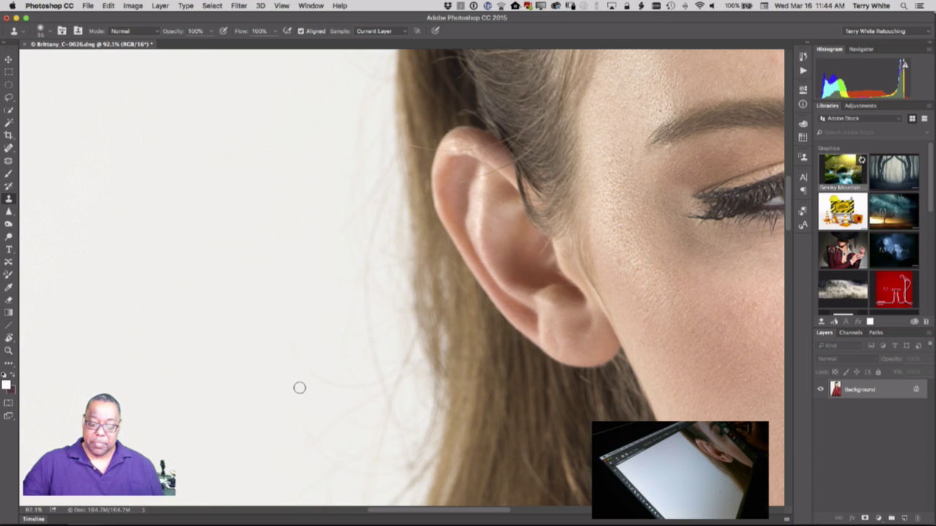
Step: Enlarge the Clone Stamp brush and cover the remaining flyaway hairs in the background beside the ponytail at ear level
key(bracketright)
key(bracketright)
key(bracketright)
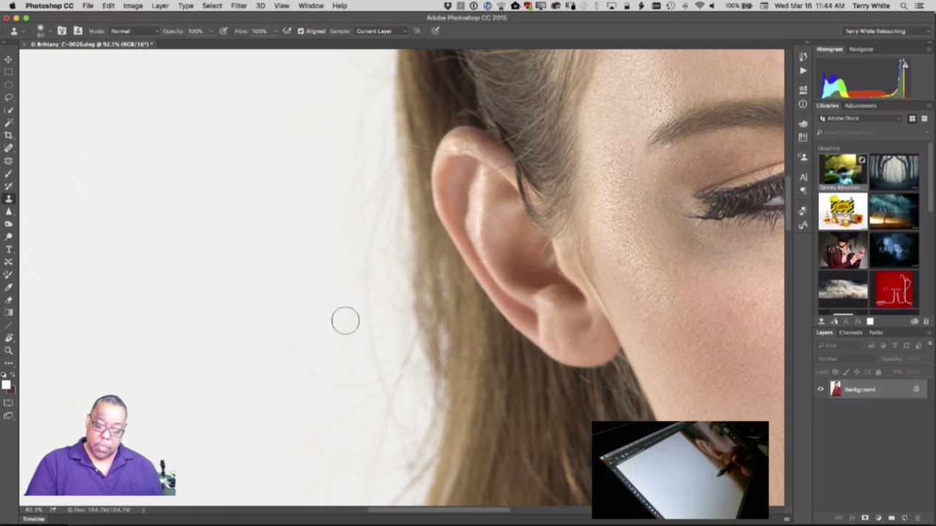
mouse_move(345, 321)
mouse_down()
mouse_move(315, 388)
mouse_move(312, 490)
mouse_move(354, 424)
mouse_move(373, 342)
mouse_move(381, 464)
mouse_move(364, 490)
mouse_move(381, 319)
mouse_move(370, 379)
mouse_move(353, 377)
mouse_move(366, 221)
mouse_move(363, 253)
mouse_move(359, 144)
mouse_move(347, 190)
mouse_move(358, 114)
mouse_move(338, 175)
mouse_up()
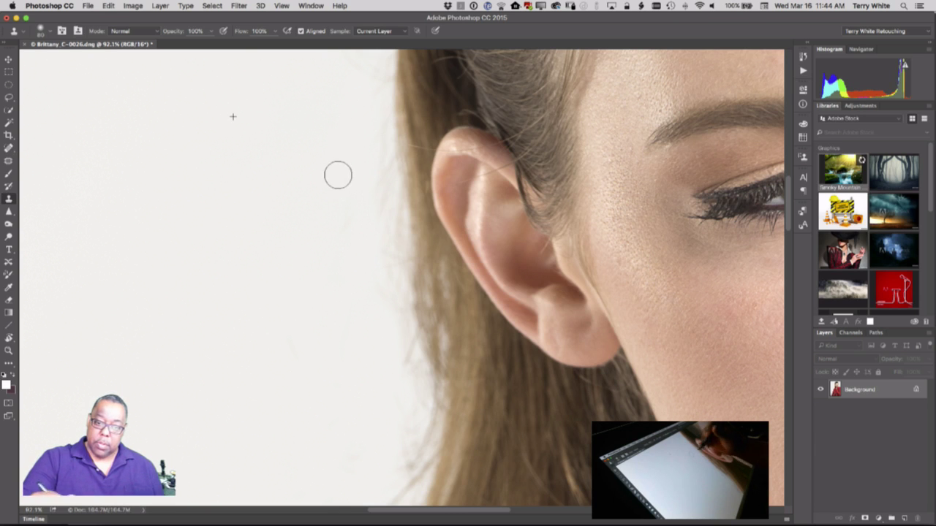
alt+click(235, 251)
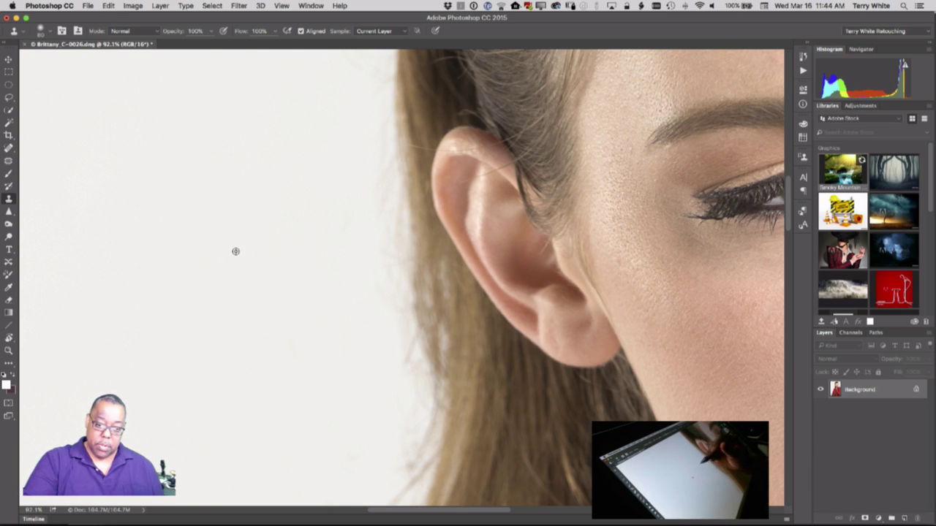
mouse_move(378, 251)
mouse_down()
mouse_move(393, 357)
mouse_move(399, 329)
mouse_move(400, 455)
mouse_move(365, 67)
mouse_move(331, 122)
mouse_up()
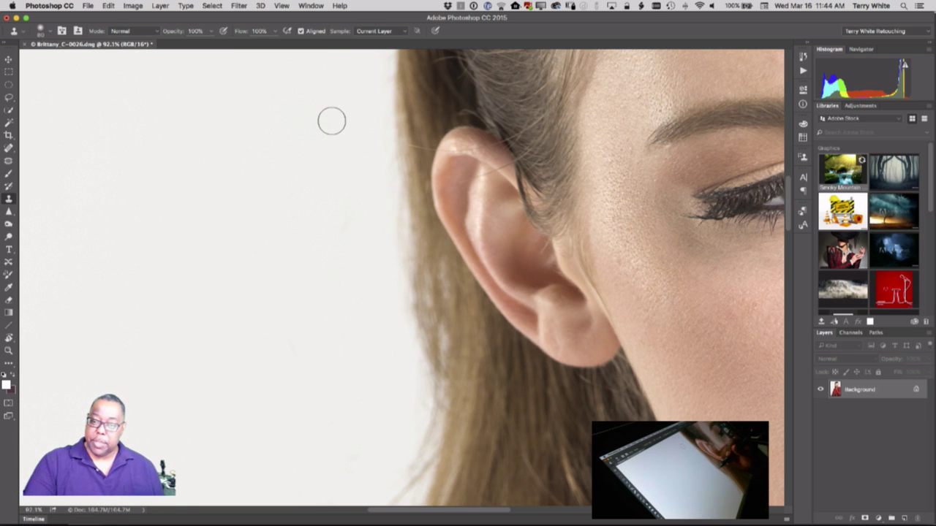
Step: Clone background over the flyaway hairs beside the back of the head, just above the model's right ear
scroll(387, 286, up, 6)
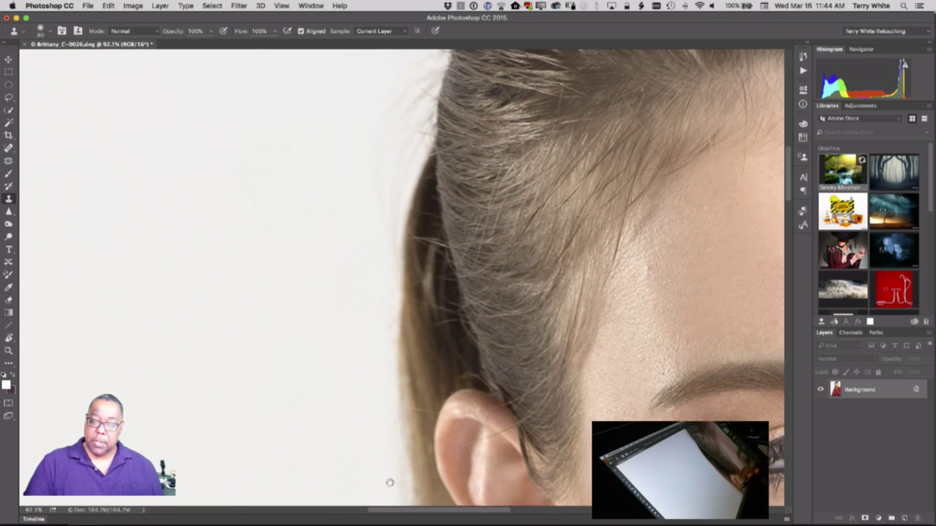
alt+click(285, 309)
mouse_move(360, 301)
mouse_down()
mouse_move(368, 366)
mouse_move(376, 277)
mouse_move(348, 299)
mouse_move(375, 260)
mouse_move(398, 159)
mouse_move(376, 160)
mouse_move(414, 88)
mouse_move(407, 153)
mouse_move(384, 188)
mouse_up()
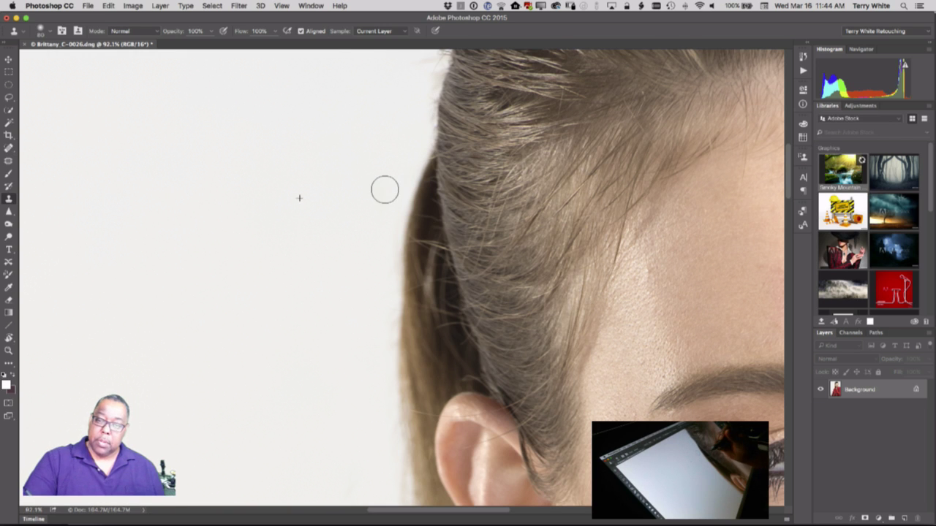
Step: Clean the stray tufts and loose hairs along the back edge of the crown using a smaller Clone Stamp brush
drag(412, 270, 356, 468)
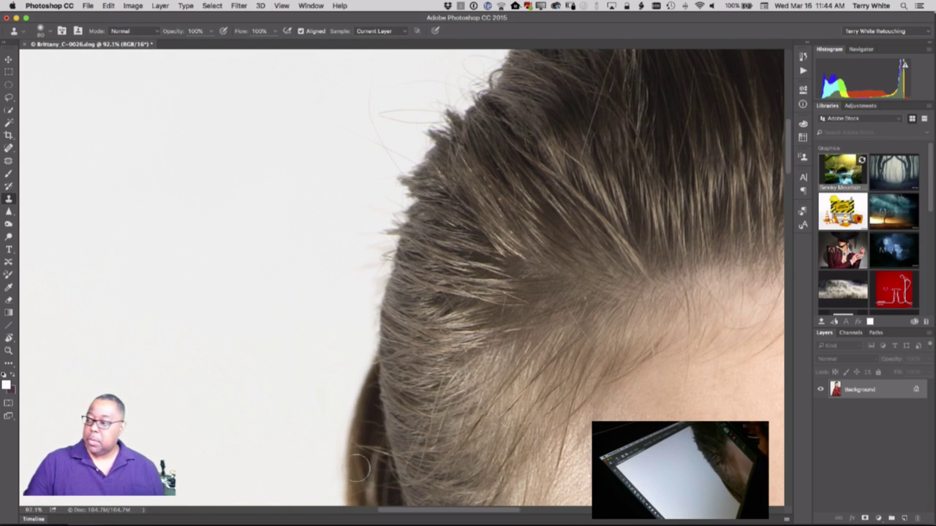
key(bracketleft)
key(bracketleft)
key(bracketleft)
key(bracketleft)
key(bracketleft)
key(bracketleft)
key(bracketleft)
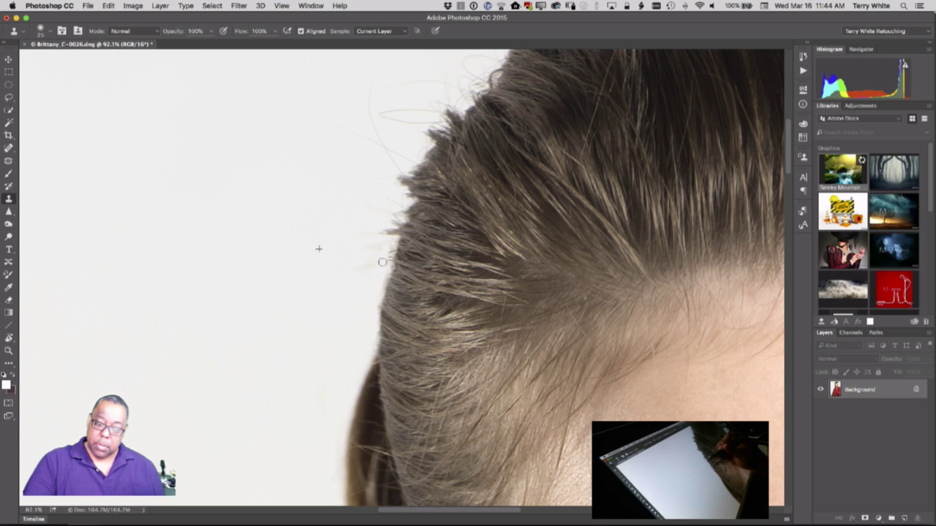
drag(389, 246, 385, 271)
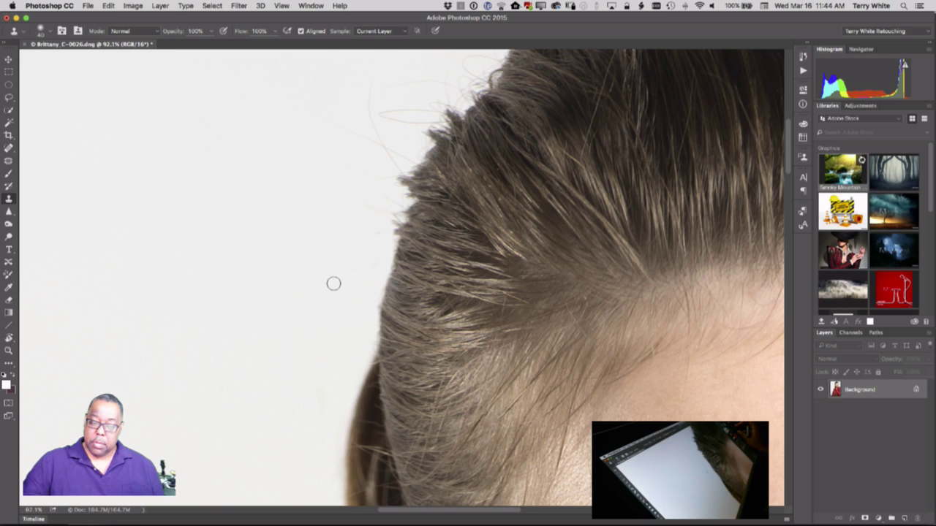
alt+click(260, 211)
mouse_move(383, 193)
mouse_down()
mouse_move(385, 232)
mouse_move(402, 183)
mouse_move(388, 204)
mouse_move(396, 176)
mouse_move(383, 143)
mouse_move(363, 157)
mouse_move(373, 161)
mouse_move(356, 124)
mouse_move(363, 101)
mouse_move(396, 116)
mouse_move(377, 125)
mouse_move(391, 137)
mouse_move(387, 159)
mouse_move(428, 127)
mouse_move(399, 176)
mouse_move(448, 105)
mouse_move(418, 123)
mouse_move(397, 117)
mouse_up()
Step: Clone background over the loose hairs around the raised tuft at the upper back of the head
drag(489, 251, 449, 382)
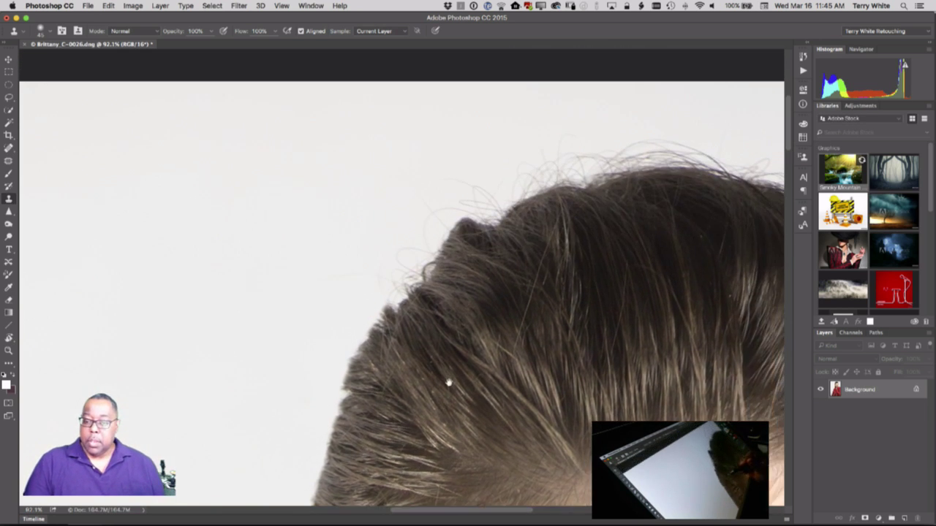
mouse_move(310, 315)
mouse_down()
mouse_move(331, 365)
mouse_move(377, 327)
mouse_move(375, 345)
mouse_move(400, 292)
mouse_move(391, 331)
mouse_move(414, 289)
mouse_move(419, 250)
mouse_move(407, 254)
mouse_move(435, 229)
mouse_move(386, 269)
mouse_up()
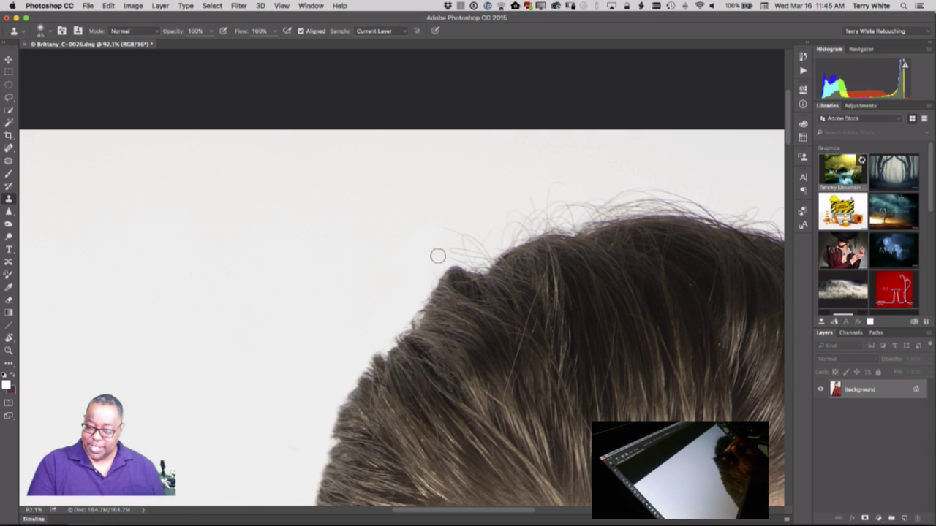
drag(433, 264, 468, 238)
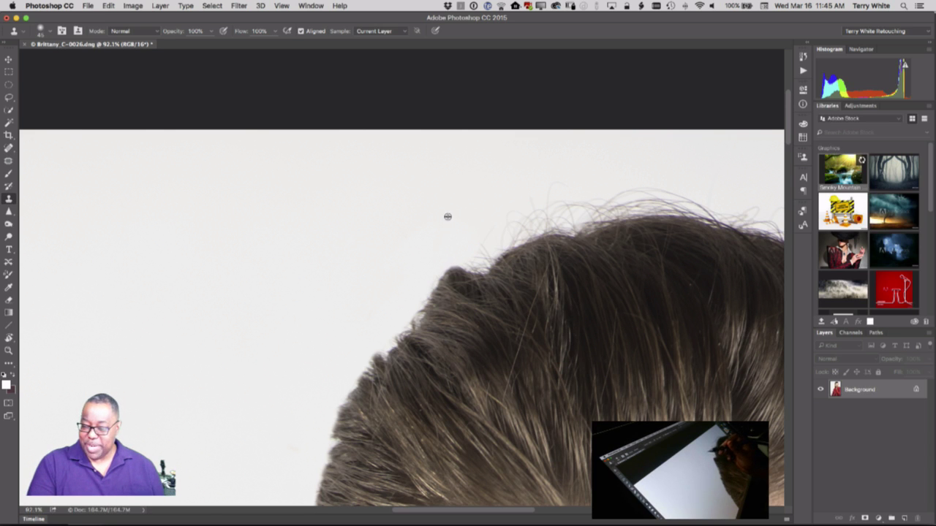
Step: Remove the flyaway hairs along the top of the head by cloning nearby background over them
mouse_move(508, 225)
mouse_down()
mouse_move(477, 253)
mouse_move(504, 226)
mouse_move(497, 216)
mouse_move(545, 201)
mouse_move(500, 215)
mouse_move(509, 232)
mouse_move(522, 227)
mouse_move(494, 238)
mouse_move(564, 210)
mouse_move(543, 198)
mouse_move(563, 180)
mouse_move(590, 211)
mouse_move(552, 219)
mouse_move(626, 198)
mouse_move(569, 203)
mouse_move(656, 200)
mouse_move(594, 210)
mouse_up()
alt+click(386, 208)
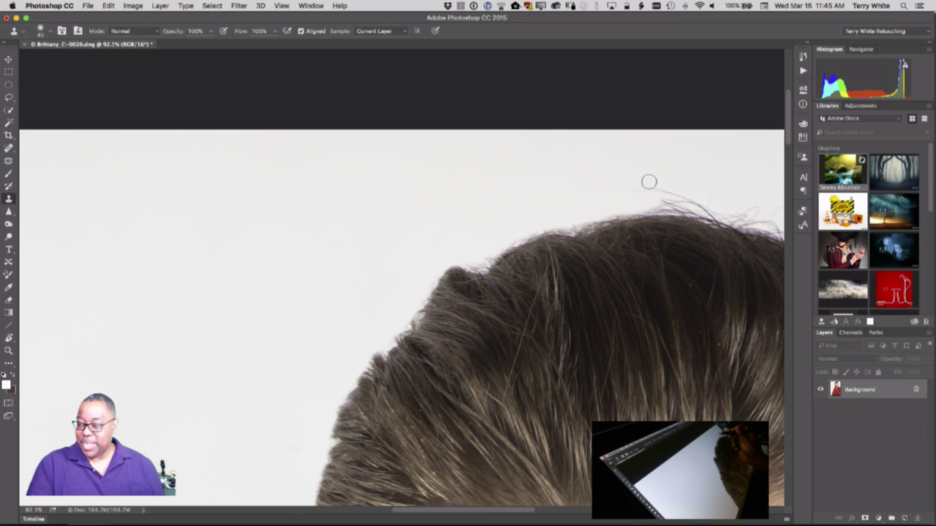
mouse_move(678, 198)
mouse_down()
mouse_move(665, 197)
mouse_move(702, 203)
mouse_move(622, 207)
mouse_move(556, 330)
mouse_move(291, 342)
mouse_up()
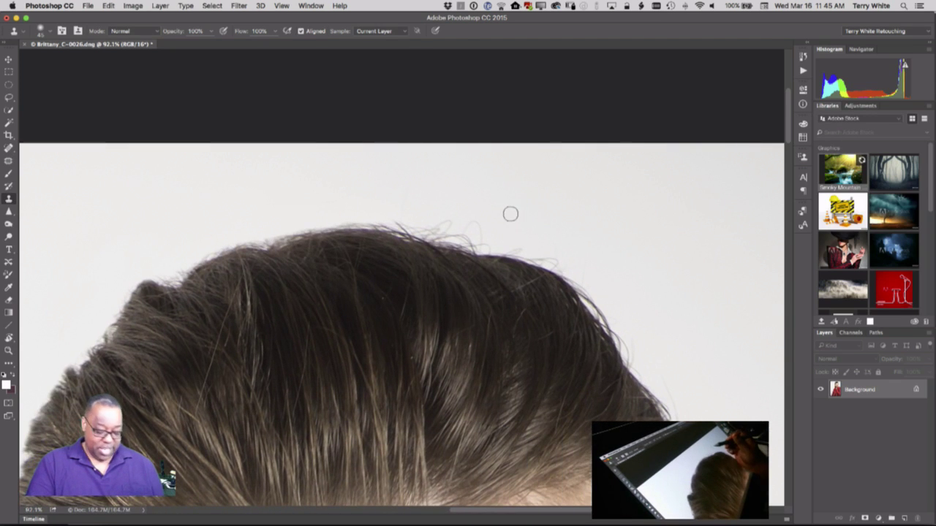
mouse_move(474, 235)
mouse_down()
mouse_move(412, 222)
mouse_move(529, 247)
mouse_move(578, 274)
mouse_move(694, 431)
mouse_up()
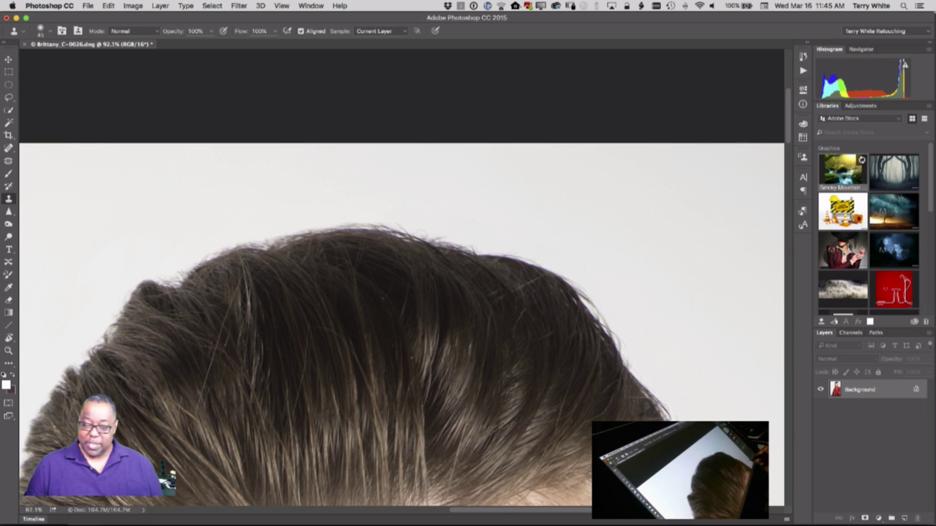
Step: Clone out the stray hairs along the hair outline on the model's left side, beside the forehead
drag(622, 418, 326, 309)
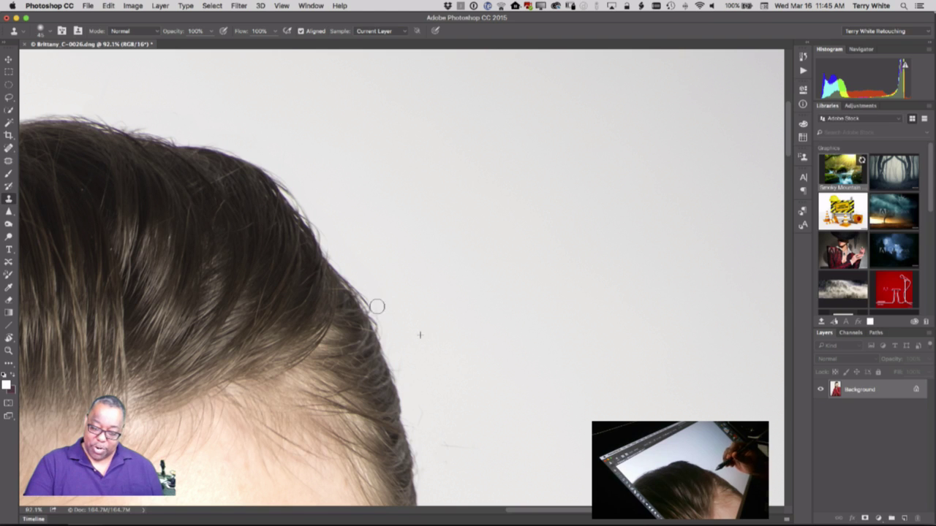
drag(376, 307, 413, 409)
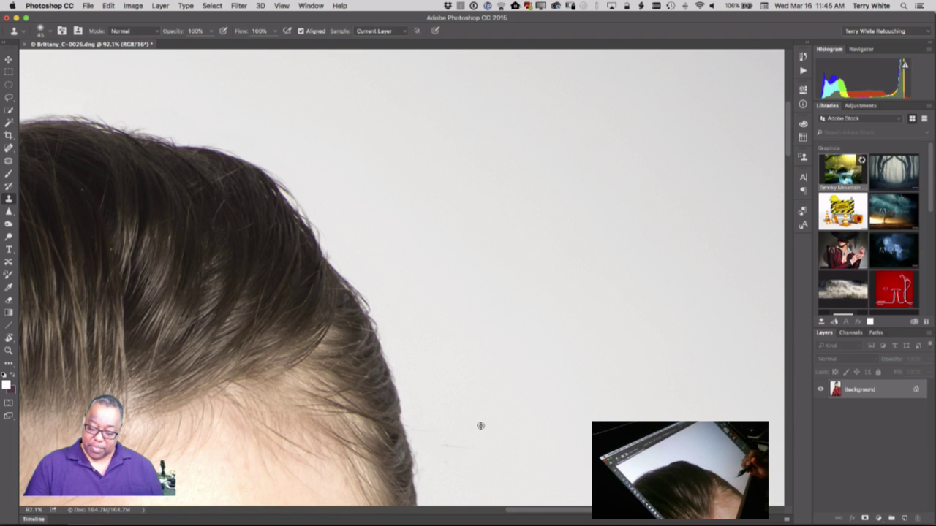
mouse_move(447, 468)
mouse_down()
mouse_move(414, 421)
mouse_move(421, 470)
mouse_up()
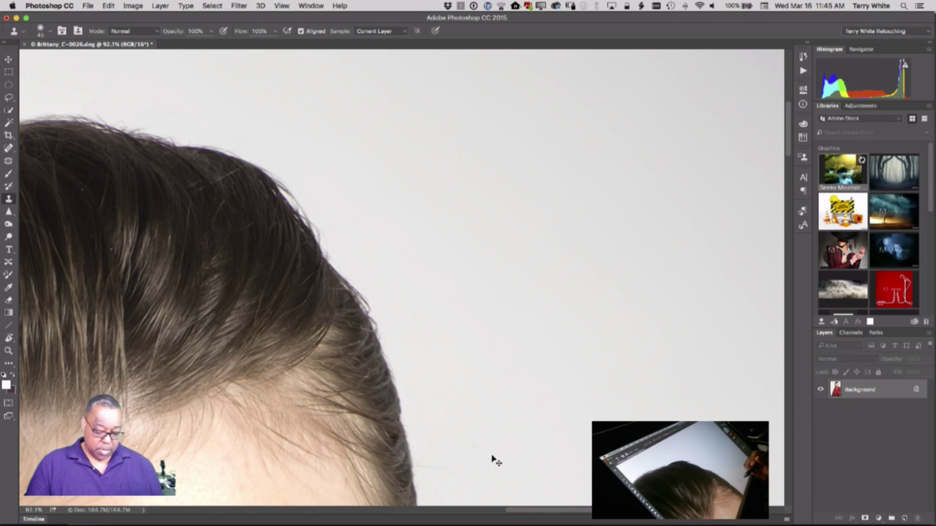
mouse_move(449, 456)
mouse_down()
mouse_move(424, 423)
mouse_move(424, 482)
mouse_move(414, 434)
mouse_up()
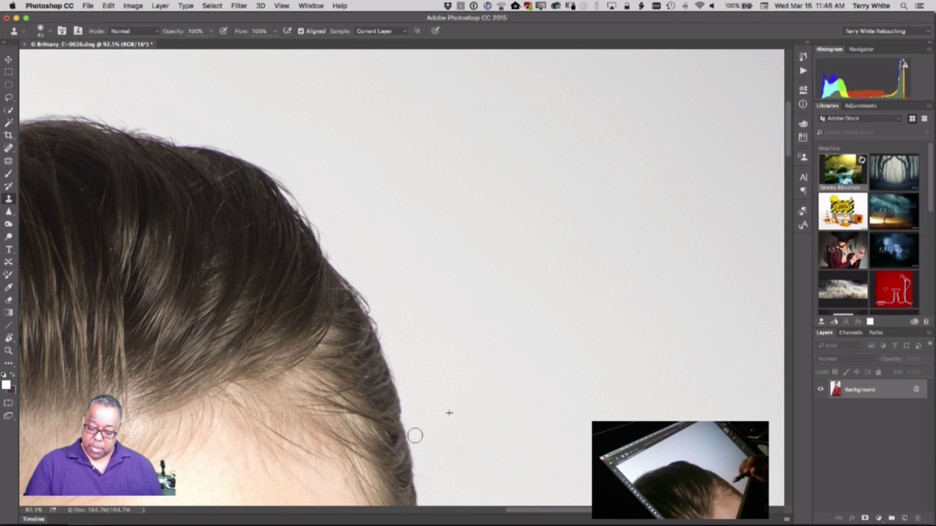
Step: Clone out the fine hairs above the model's left ear, shrinking the brush for the gap where hair meets ear
drag(478, 445, 403, 273)
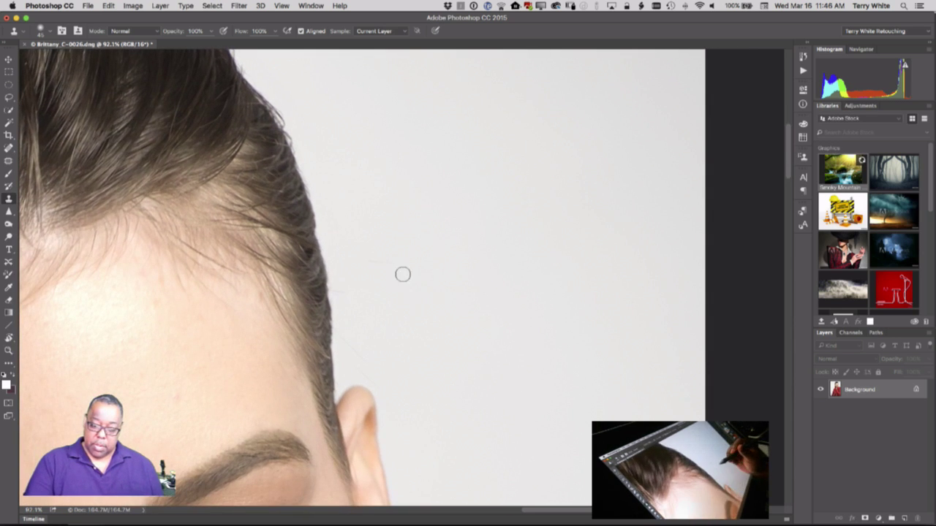
alt+click(444, 302)
mouse_move(368, 351)
mouse_down()
mouse_move(368, 373)
mouse_move(343, 334)
mouse_move(341, 291)
mouse_move(383, 255)
mouse_move(368, 274)
mouse_up()
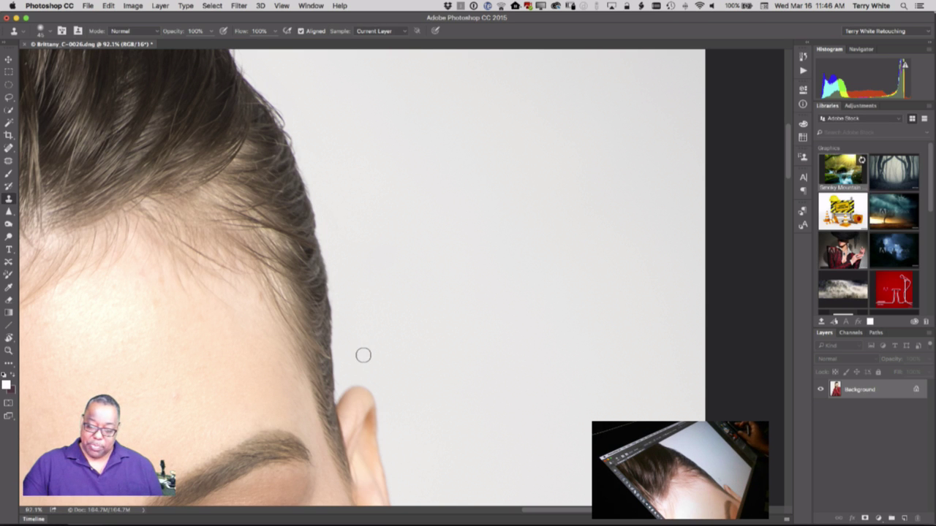
key(bracketleft)
key(bracketleft)
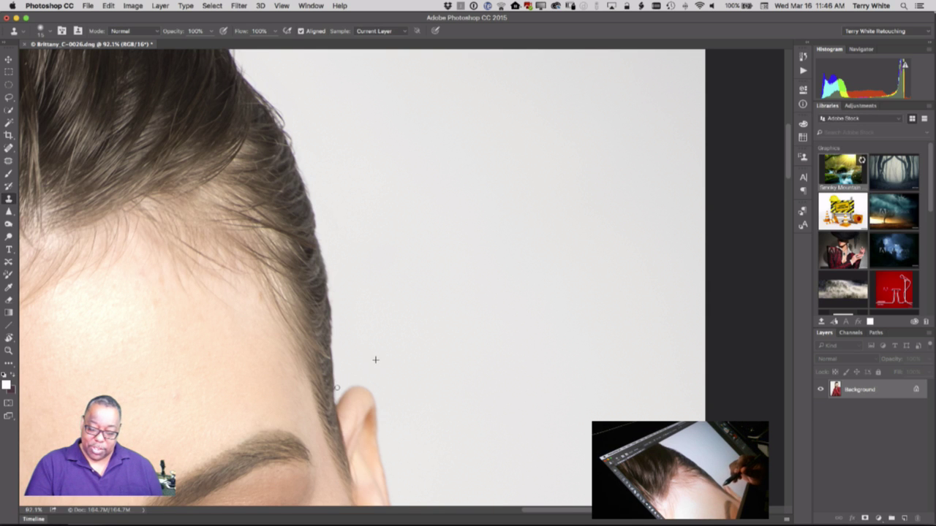
Step: Clone background over the wispy hairs sticking out from the lower ponytail above the red collar
key(space)
drag(422, 371, 401, 244)
mouse_move(399, 418)
mouse_down()
mouse_move(432, 272)
mouse_move(427, 248)
mouse_up()
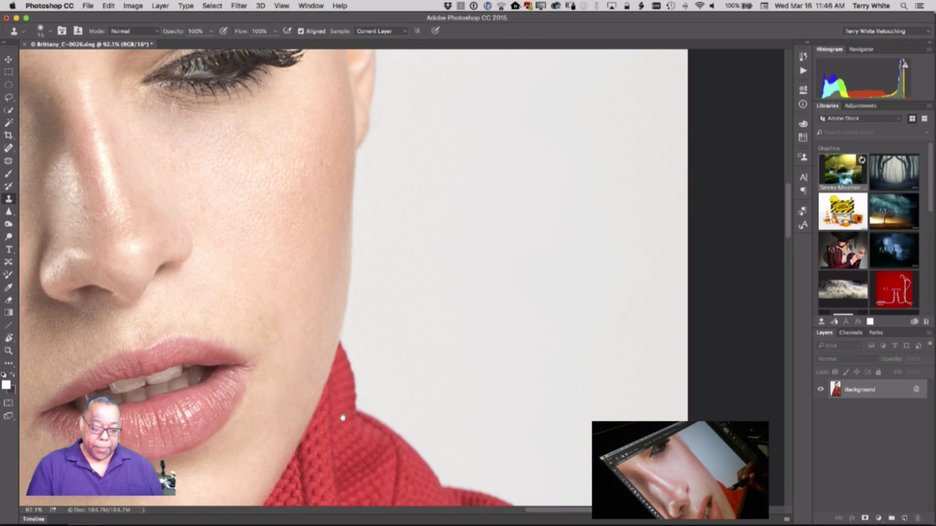
drag(347, 417, 707, 262)
drag(424, 373, 566, 388)
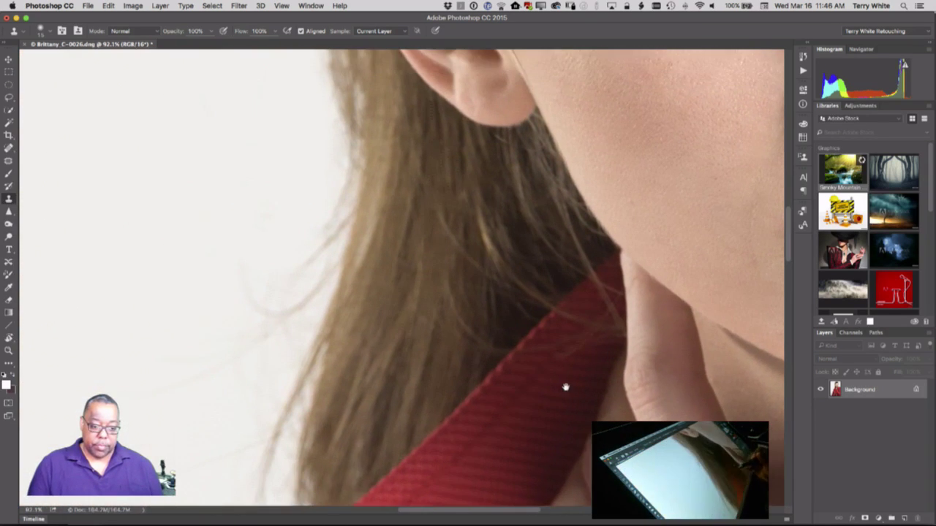
drag(380, 389, 533, 353)
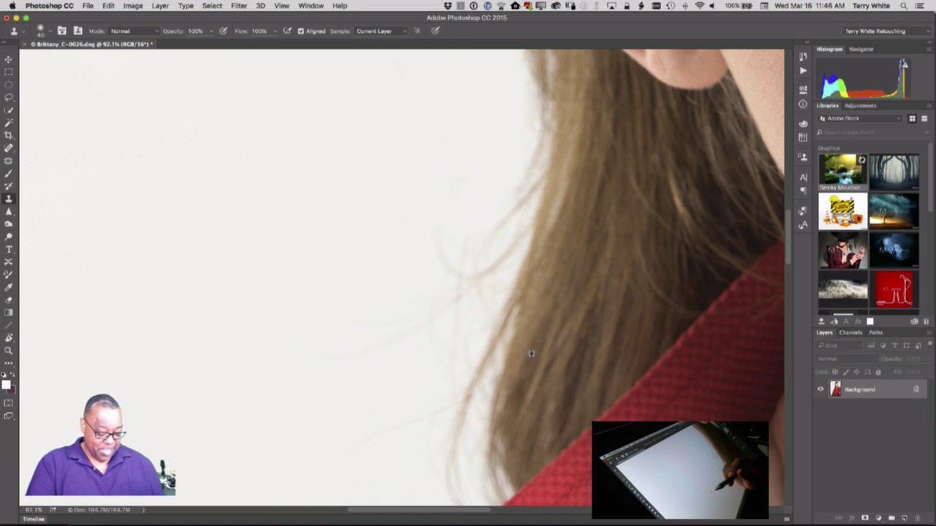
alt+click(256, 348)
mouse_move(375, 344)
mouse_down()
mouse_move(412, 323)
mouse_move(402, 405)
mouse_move(375, 468)
mouse_move(446, 398)
mouse_move(438, 421)
mouse_move(458, 311)
mouse_move(457, 287)
mouse_move(447, 284)
mouse_move(464, 272)
mouse_move(458, 321)
mouse_move(501, 266)
mouse_move(485, 252)
mouse_move(500, 255)
mouse_move(520, 233)
mouse_move(487, 268)
mouse_move(465, 252)
mouse_move(427, 249)
mouse_move(454, 216)
mouse_move(514, 206)
mouse_move(532, 163)
mouse_move(524, 209)
mouse_move(514, 225)
mouse_move(534, 141)
mouse_move(526, 87)
mouse_move(515, 123)
mouse_move(517, 57)
mouse_move(455, 278)
mouse_move(462, 339)
mouse_move(482, 302)
mouse_move(432, 454)
mouse_up()
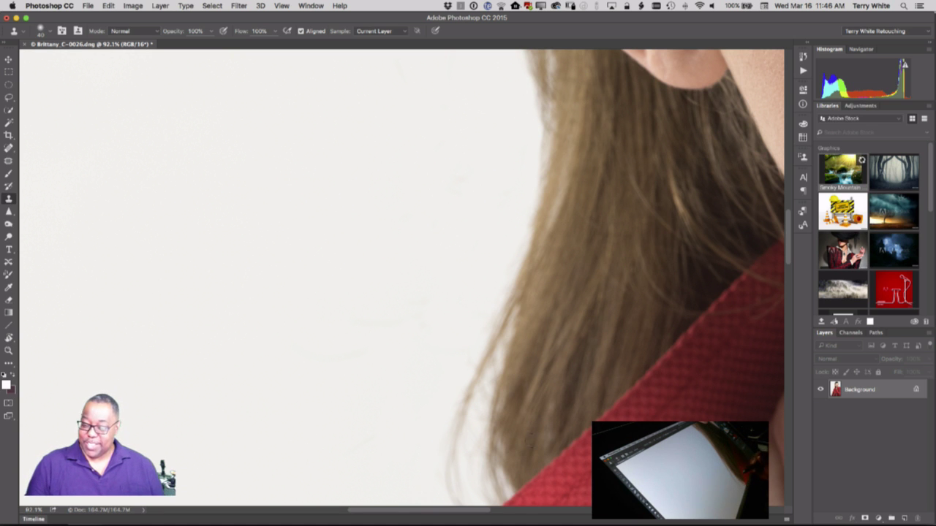
Step: Examine the cleaned hair outline at the collar, across the full portrait and around the crown
drag(512, 409, 488, 238)
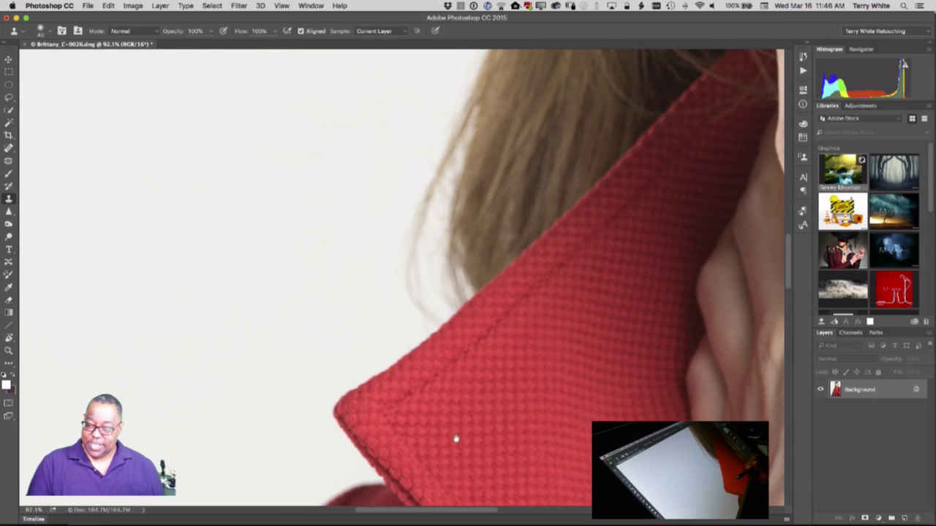
mouse_move(456, 438)
mouse_down()
mouse_move(422, 385)
mouse_move(414, 405)
mouse_up()
key(super+0)
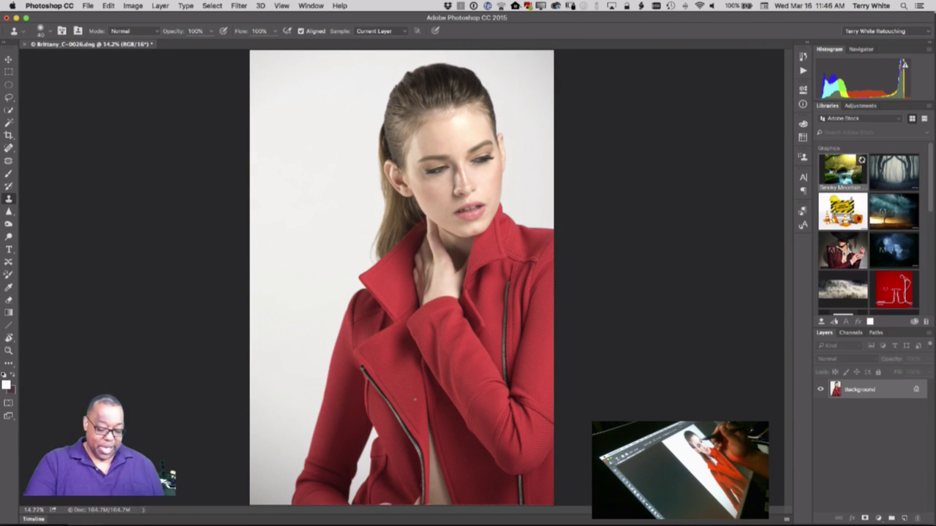
key(z)
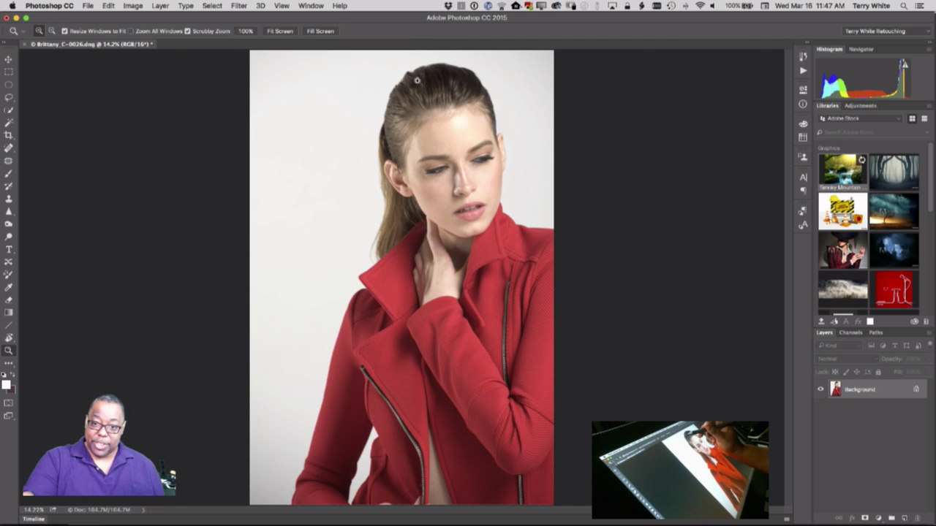
drag(416, 79, 465, 210)
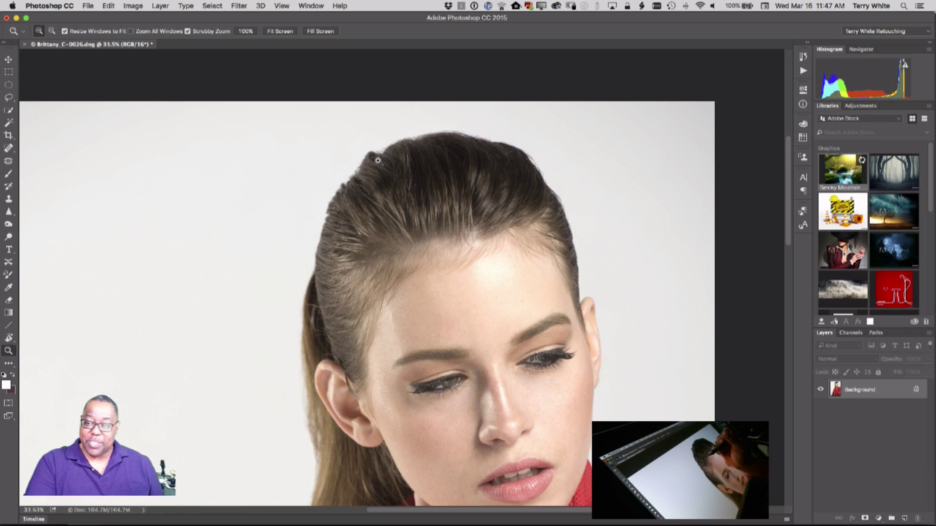
Step: Clone background over the uneven hair edge near the crown on the ponytail side with the Clone Stamp
click(371, 220)
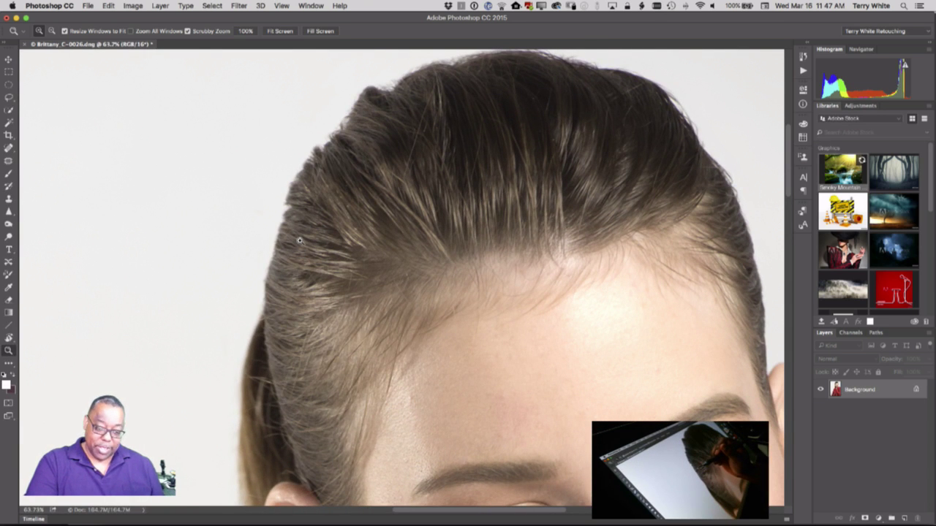
key(s)
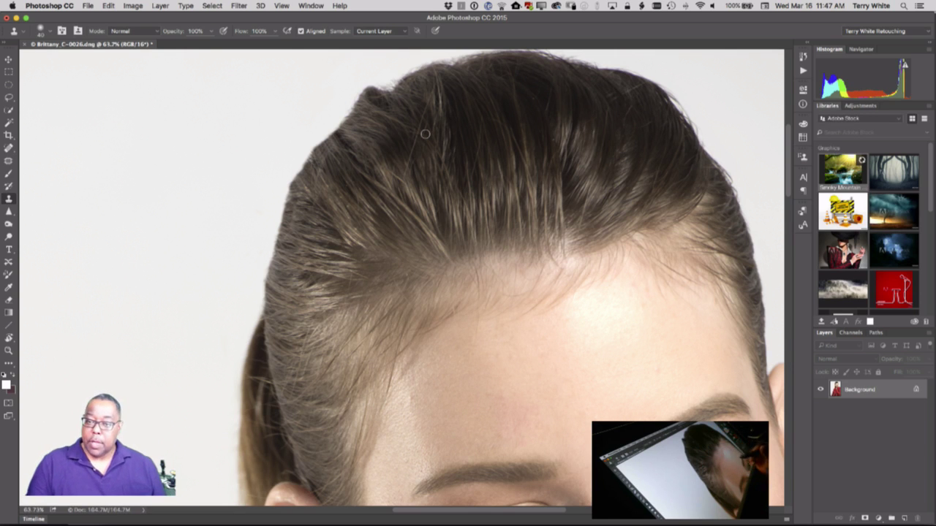
Step: Open Liquify and push in the hair bump near the crown on the ponytail side with a size 150 Forward Warp brush
click(243, 7)
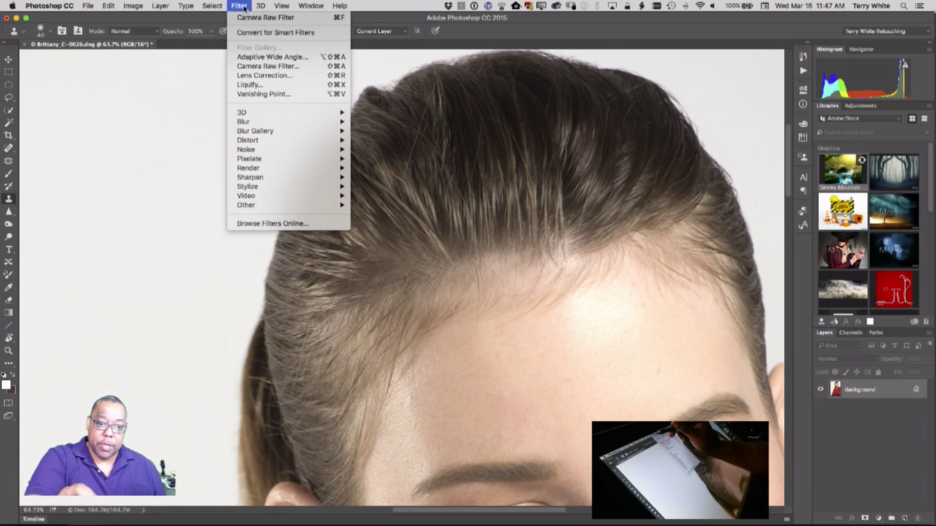
click(267, 86)
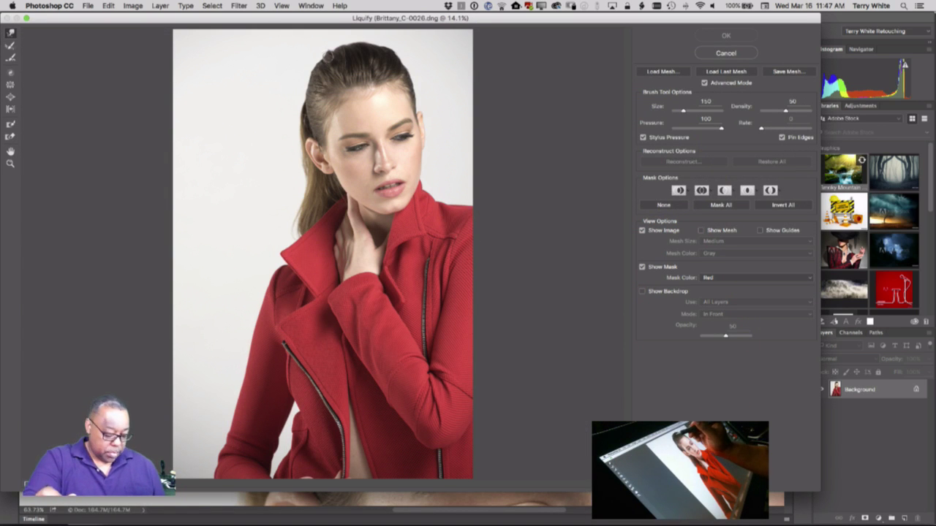
key(z)
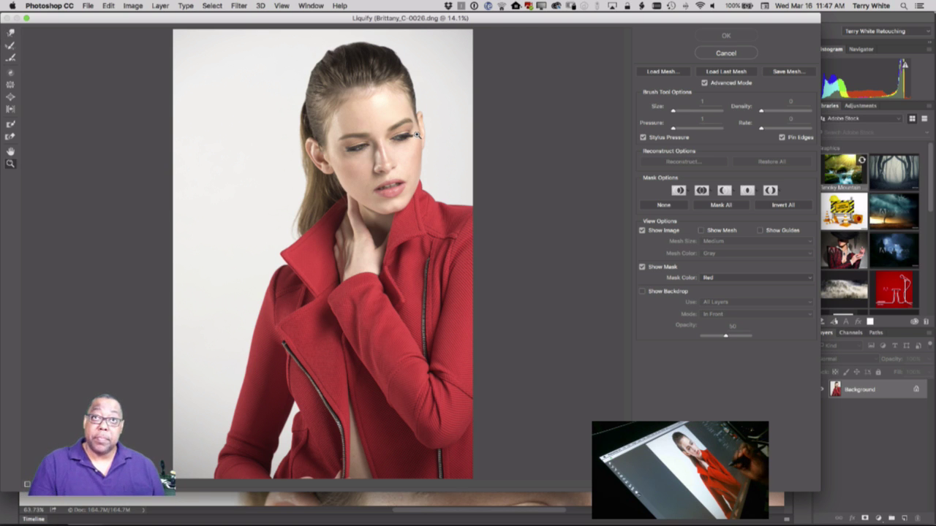
drag(416, 135, 416, 134)
mouse_move(295, 182)
mouse_down()
mouse_move(436, 327)
mouse_move(460, 375)
mouse_up()
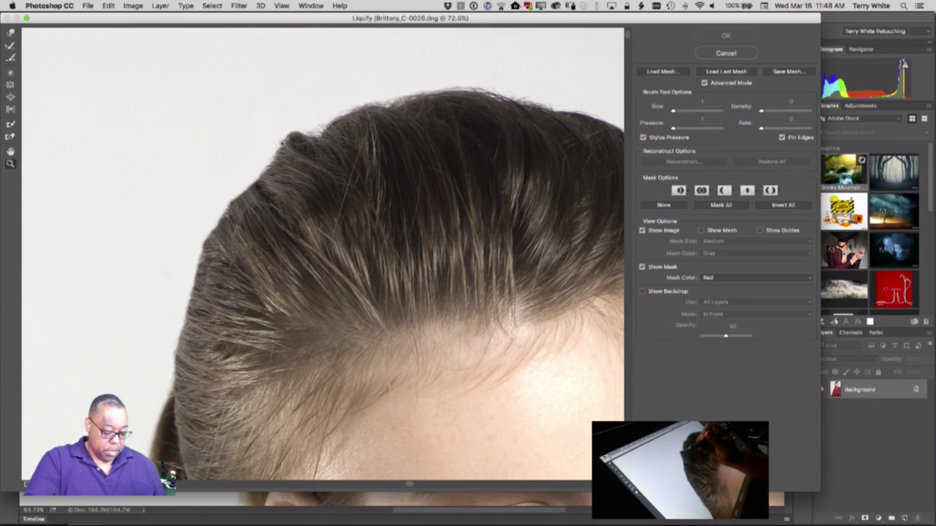
key(w)
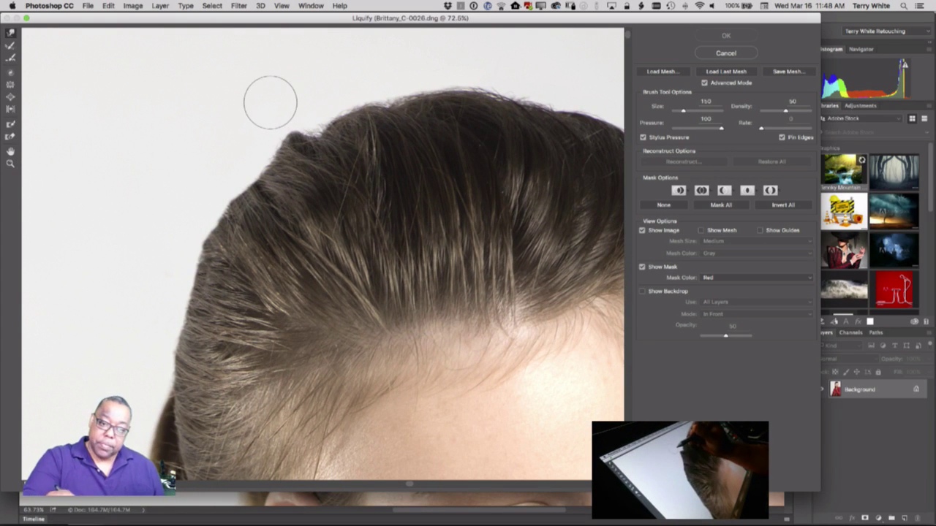
mouse_move(282, 125)
mouse_down()
mouse_move(297, 130)
mouse_move(251, 151)
mouse_move(251, 188)
mouse_move(242, 183)
mouse_move(310, 138)
mouse_move(315, 124)
mouse_move(321, 131)
mouse_move(307, 105)
mouse_move(390, 107)
mouse_up()
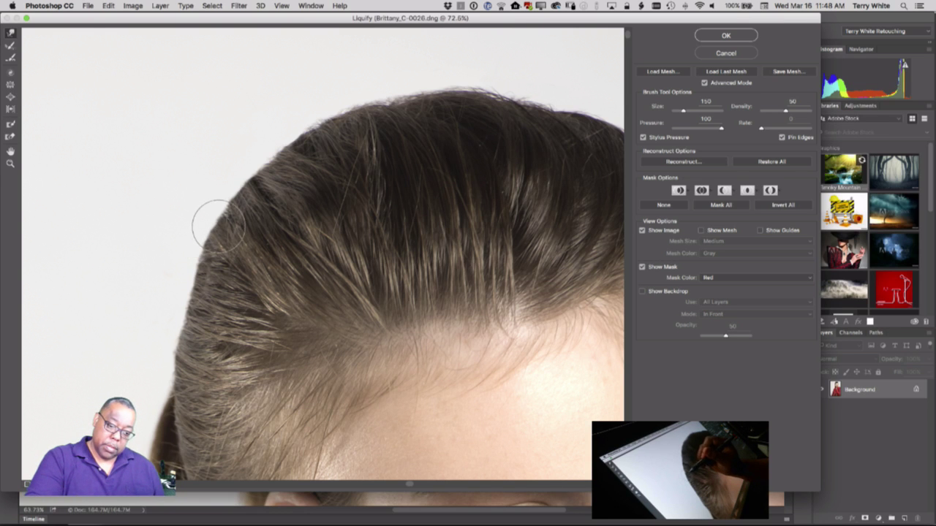
Step: Enlarge the Forward Warp brush to 300 for the far side of the hair outline, check the whole portrait, and apply Liquify
key(space)
mouse_move(512, 248)
mouse_down()
mouse_move(500, 234)
mouse_move(330, 251)
mouse_up()
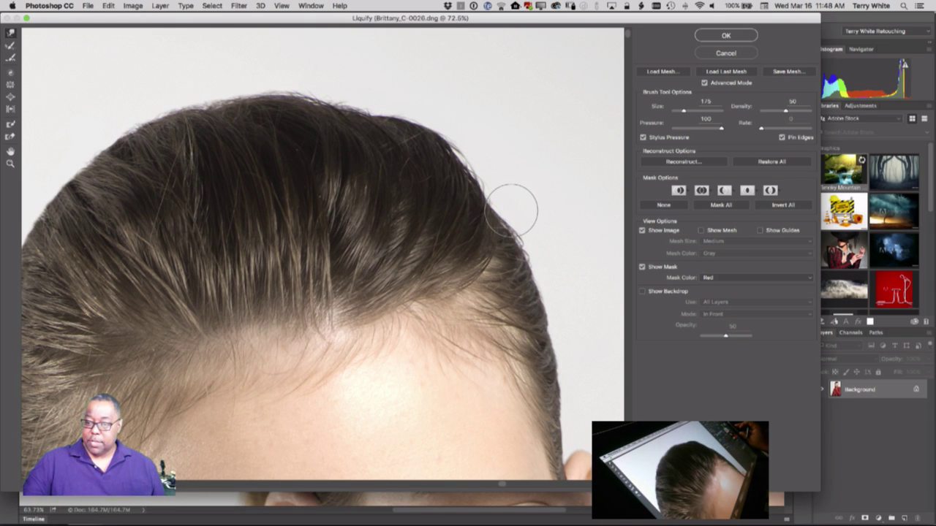
key(bracketright)
key(bracketright)
key(bracketright)
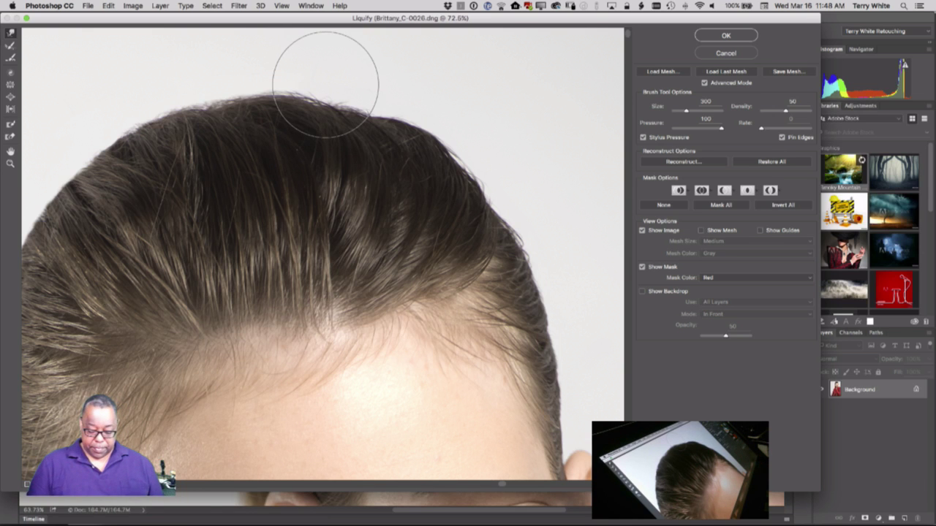
key(alt+space)
key(super+0)
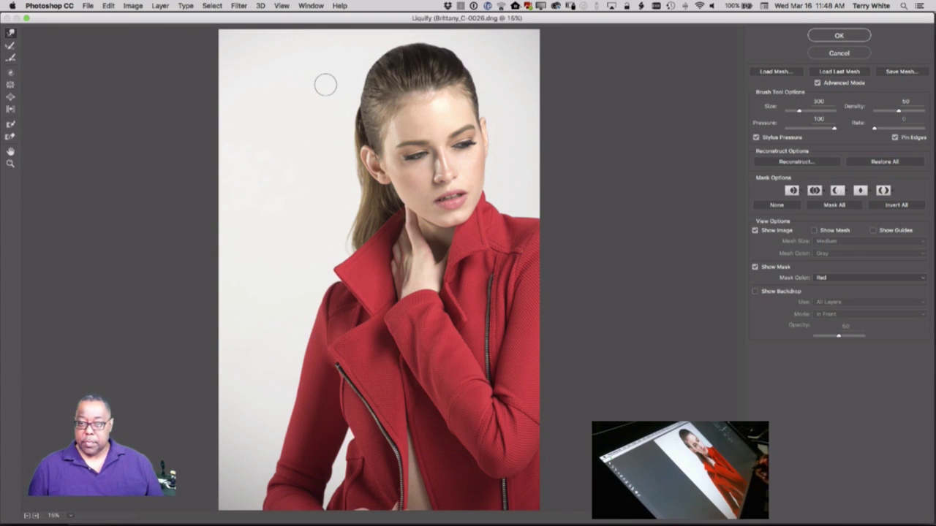
click(834, 35)
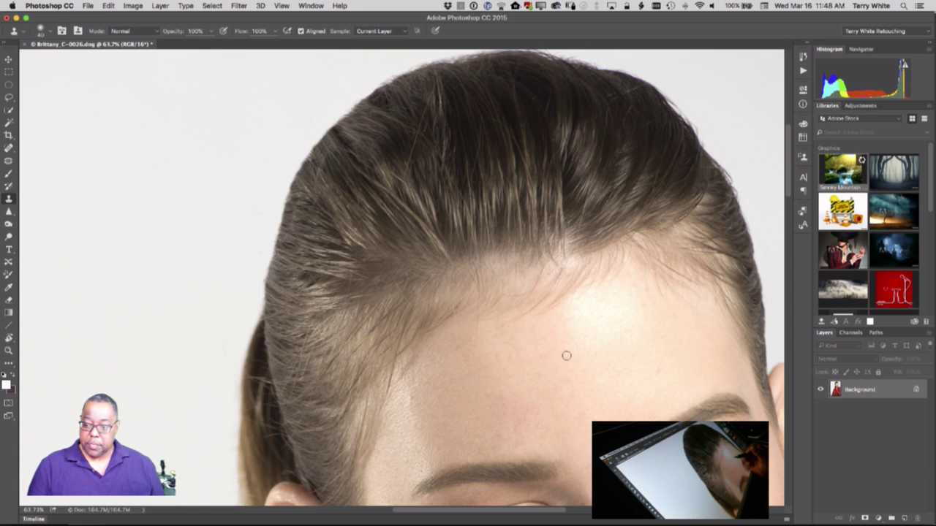
Step: Heal the small blemishes across the forehead and above the eyebrow with the Content-Aware Spot Healing Brush
drag(562, 371, 356, 376)
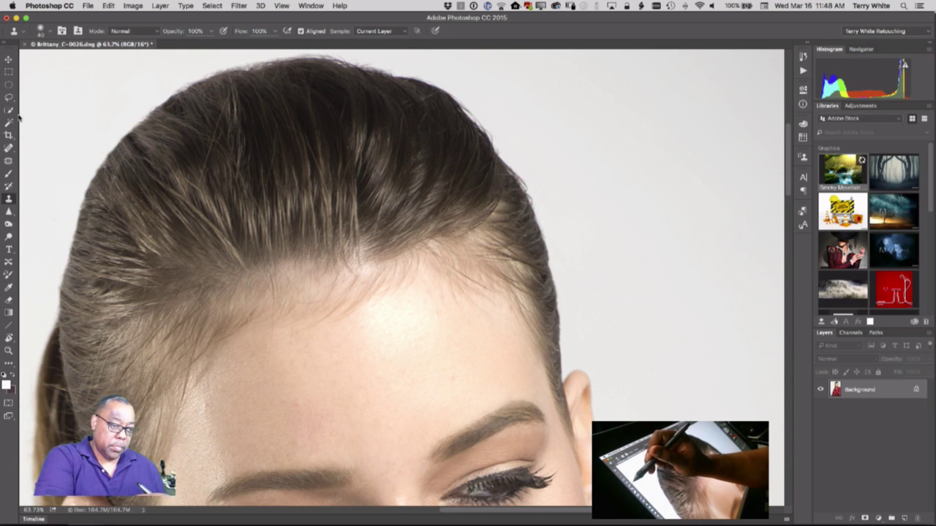
key(j)
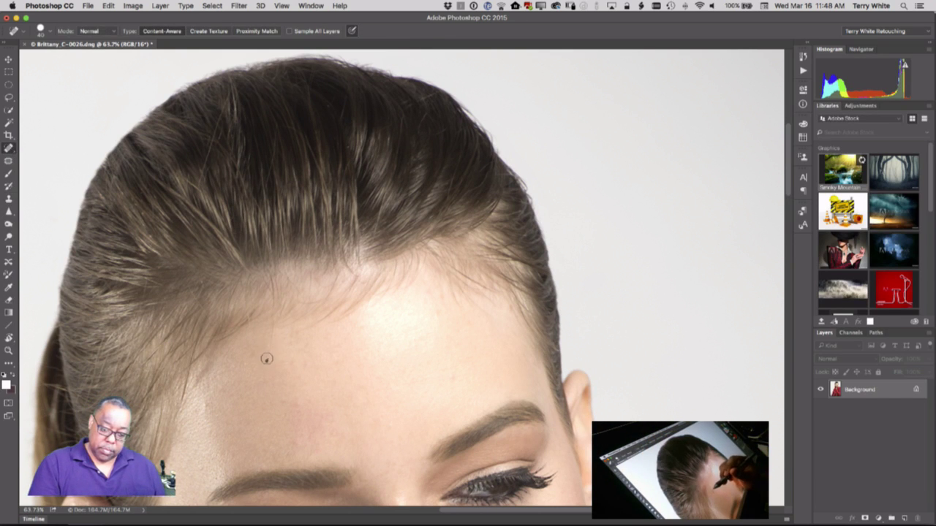
drag(266, 359, 270, 327)
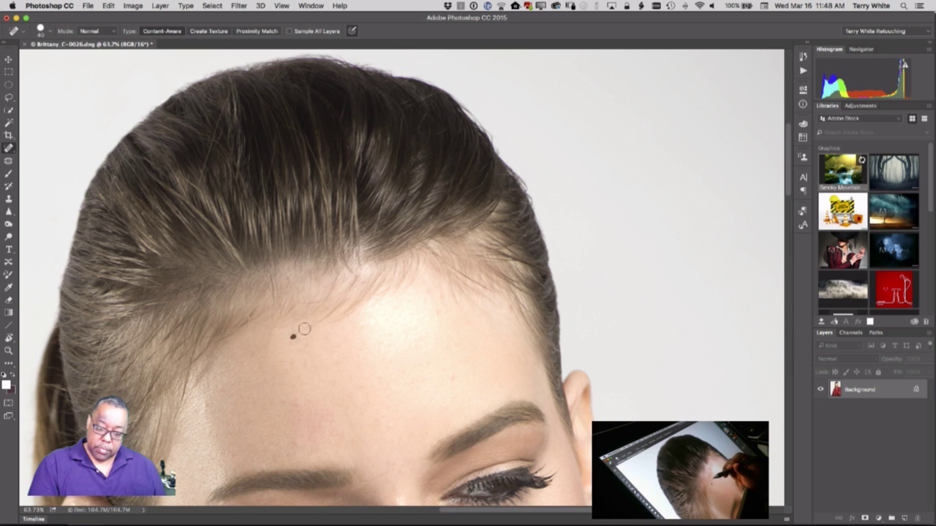
click(294, 336)
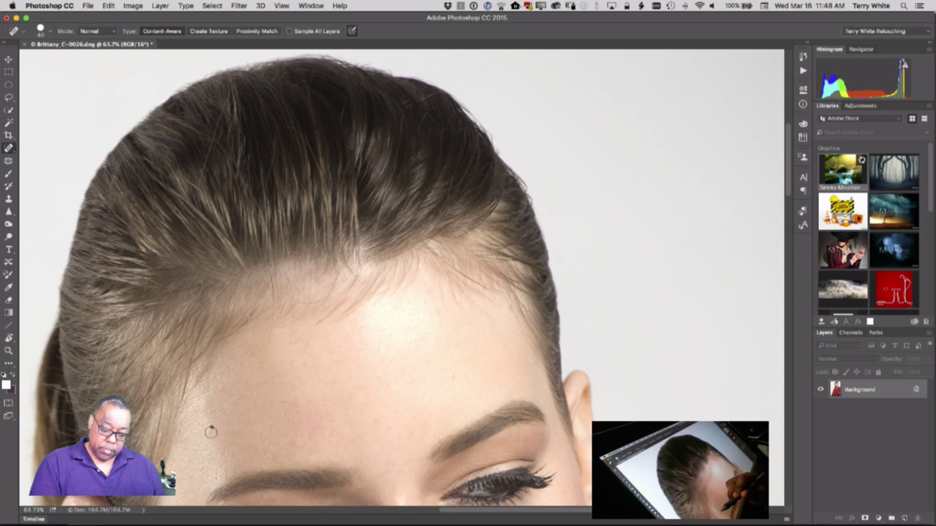
drag(436, 317, 436, 297)
drag(453, 374, 442, 393)
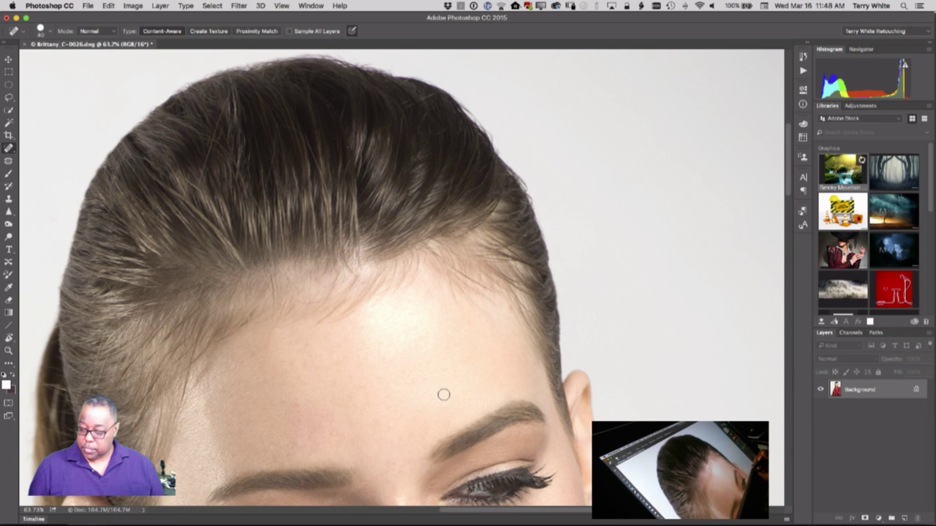
Step: Heal the marks on the cheek beside the nose and the line under the eye nearer the background
drag(556, 487, 476, 276)
drag(437, 331, 441, 324)
drag(385, 334, 387, 348)
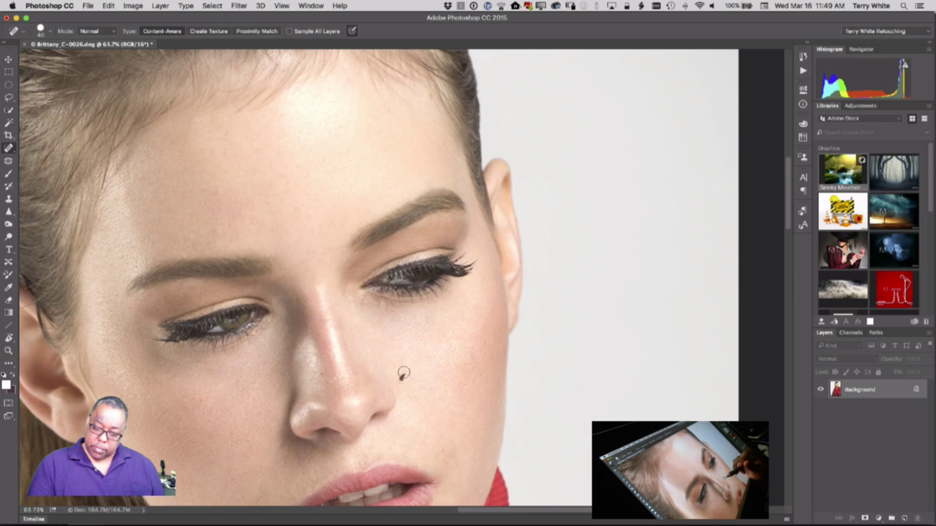
drag(400, 322, 382, 319)
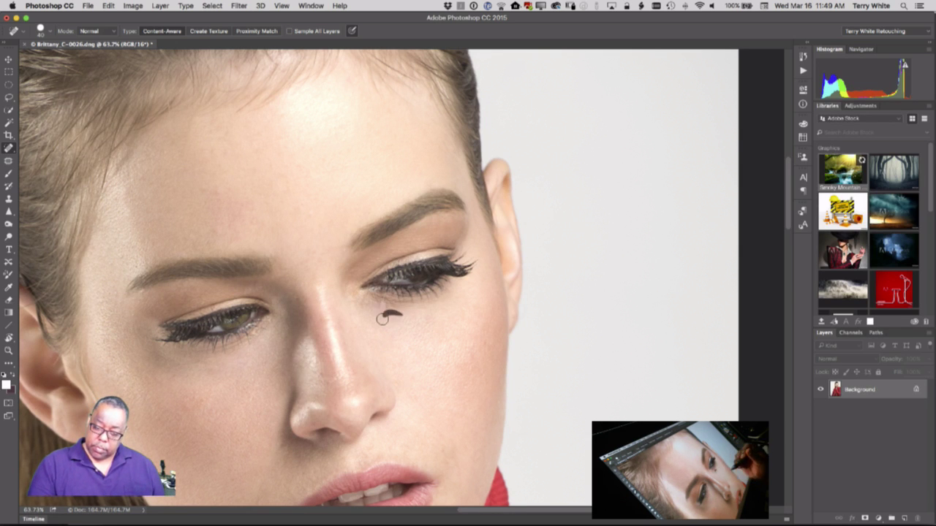
Step: Heal the blemishes beside the mouth and around the lips, using a smaller Spot Healing Brush for the close-up work
mouse_move(457, 459)
mouse_down()
mouse_move(434, 348)
mouse_move(411, 351)
mouse_up()
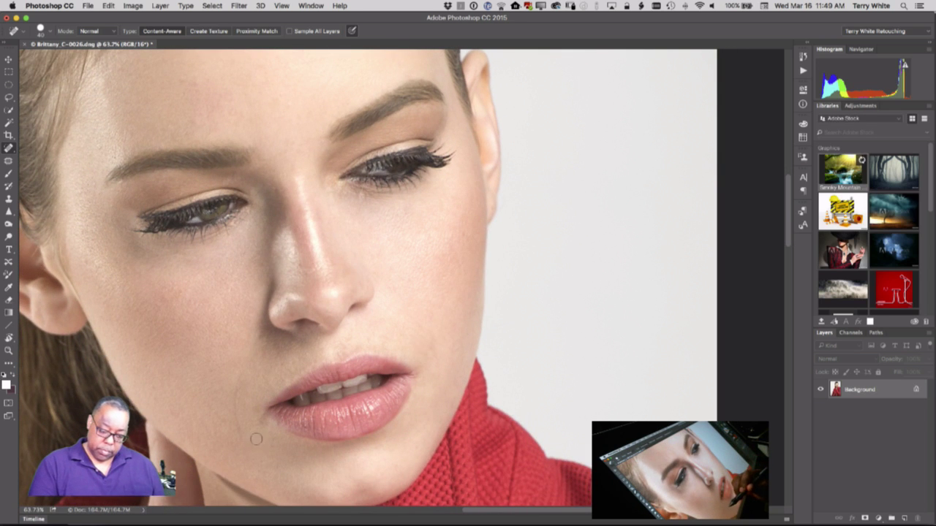
drag(257, 438, 259, 424)
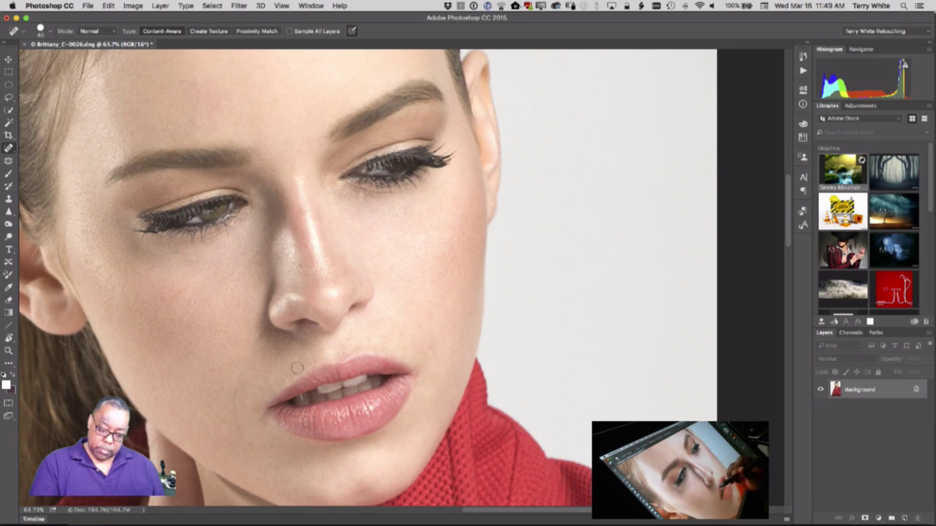
key(z)
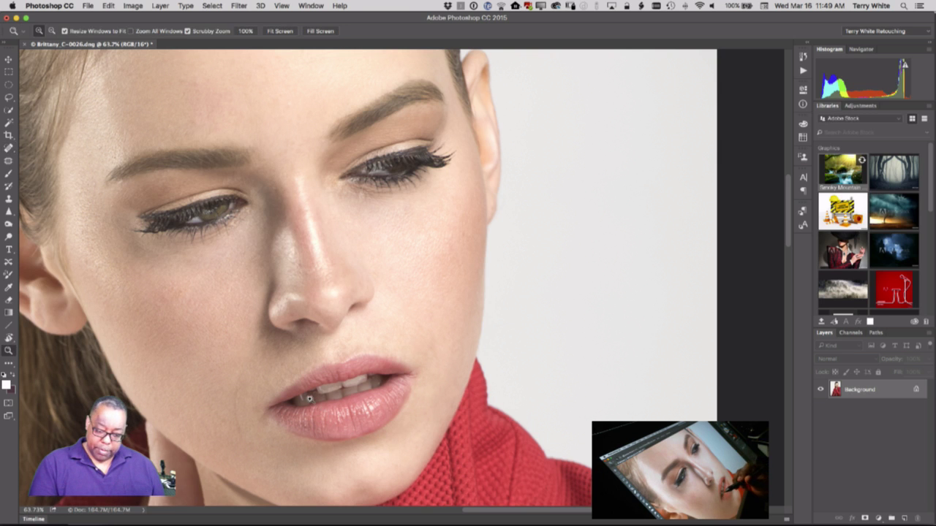
mouse_move(310, 401)
mouse_down()
mouse_move(355, 434)
mouse_move(390, 369)
mouse_up()
key(j)
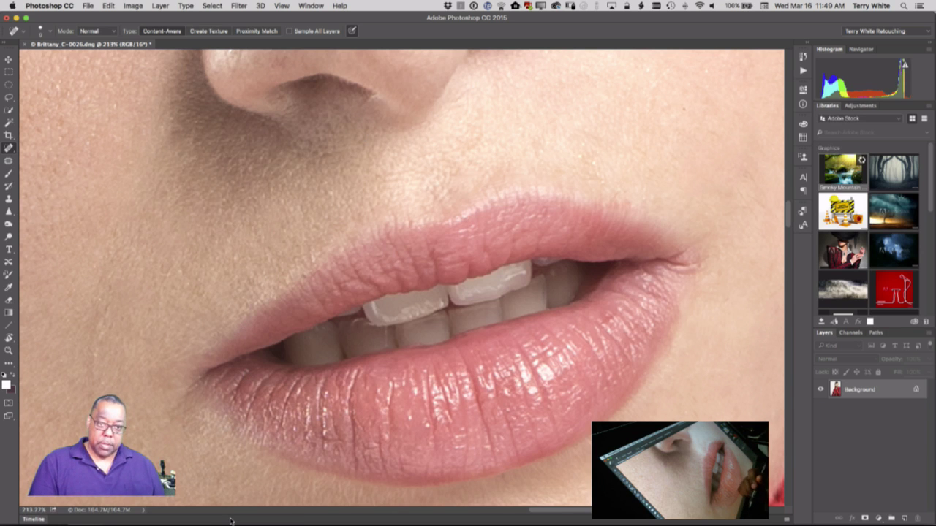
key(super+0)
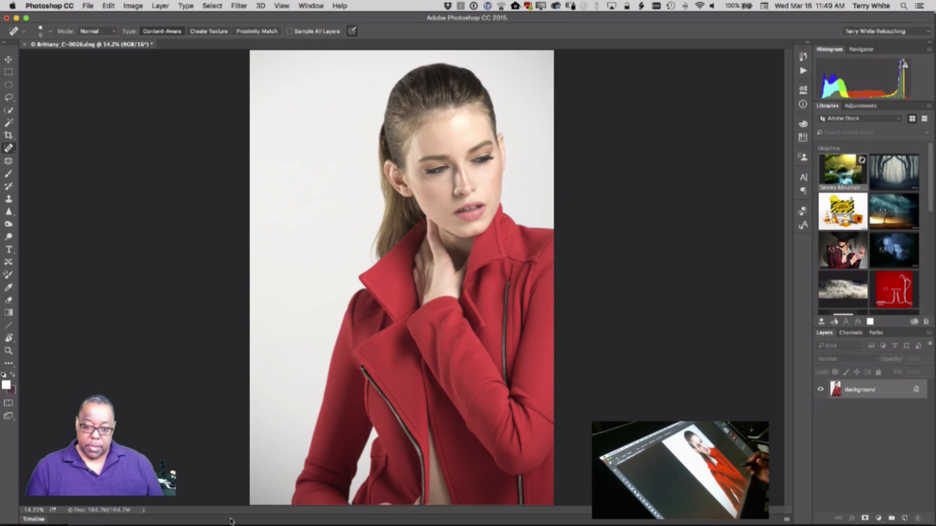
Step: Clone background over the remaining wispy hairs at the ponytail's lower end above the red collar
key(z)
drag(359, 252, 385, 271)
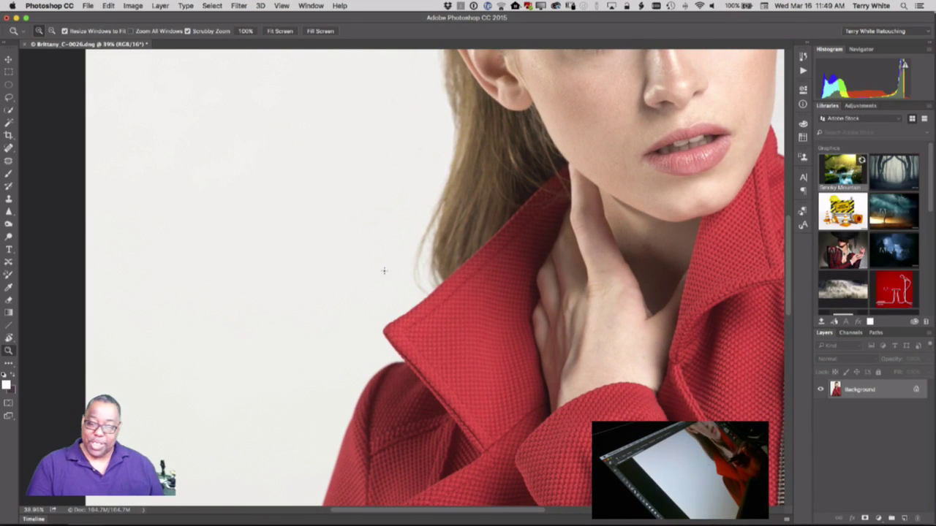
key(j)
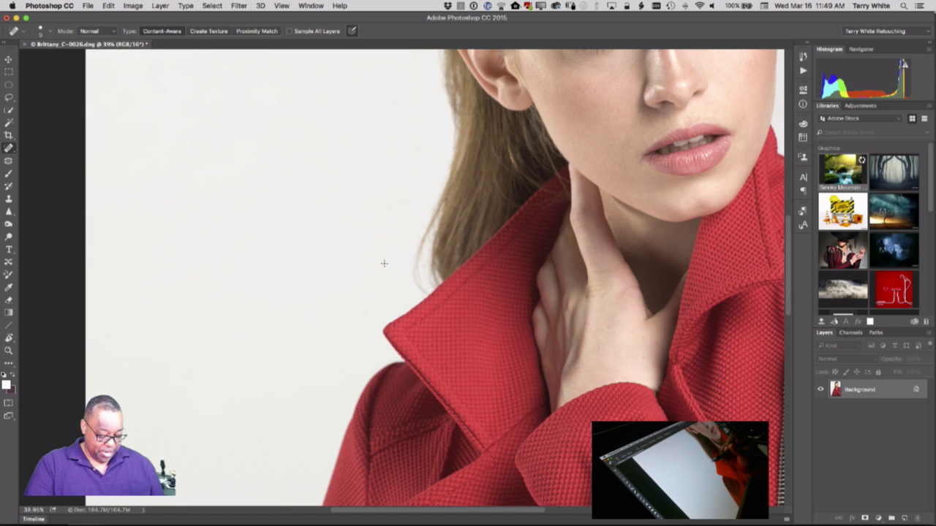
key(s)
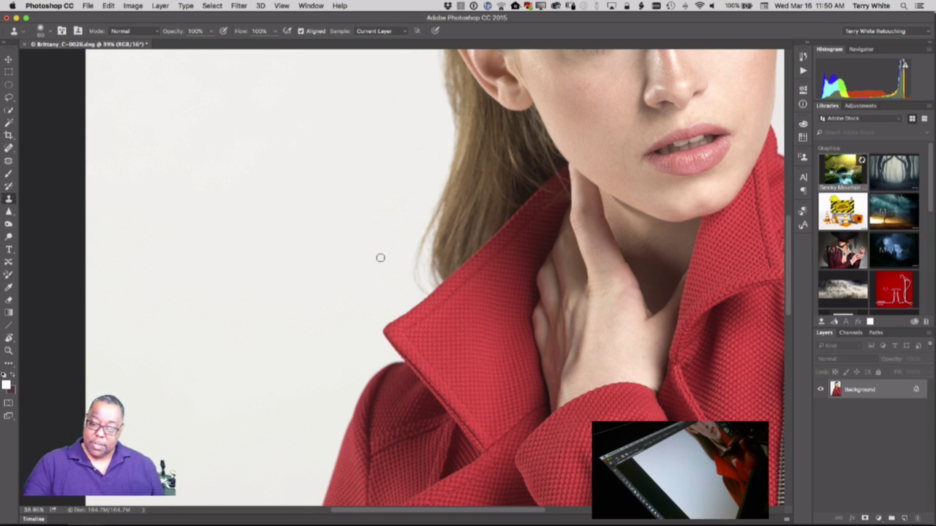
alt+click(389, 240)
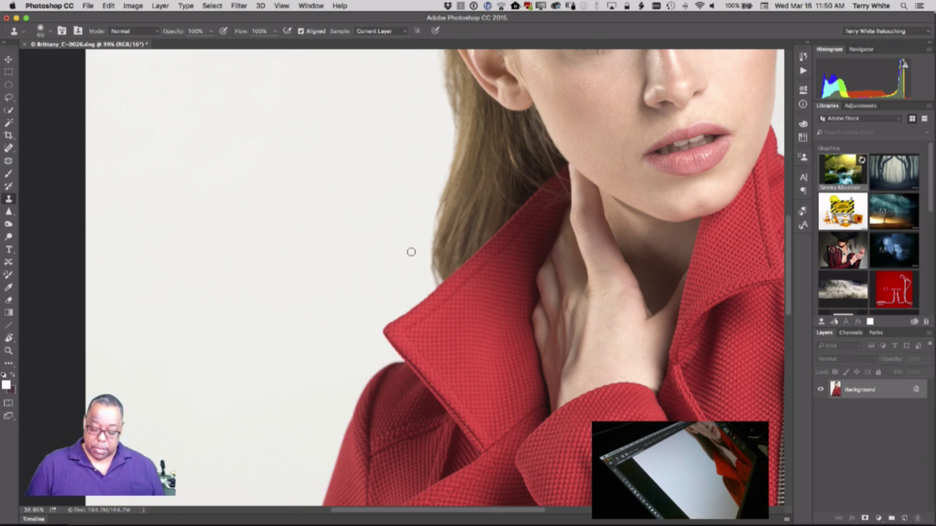
key(super+0)
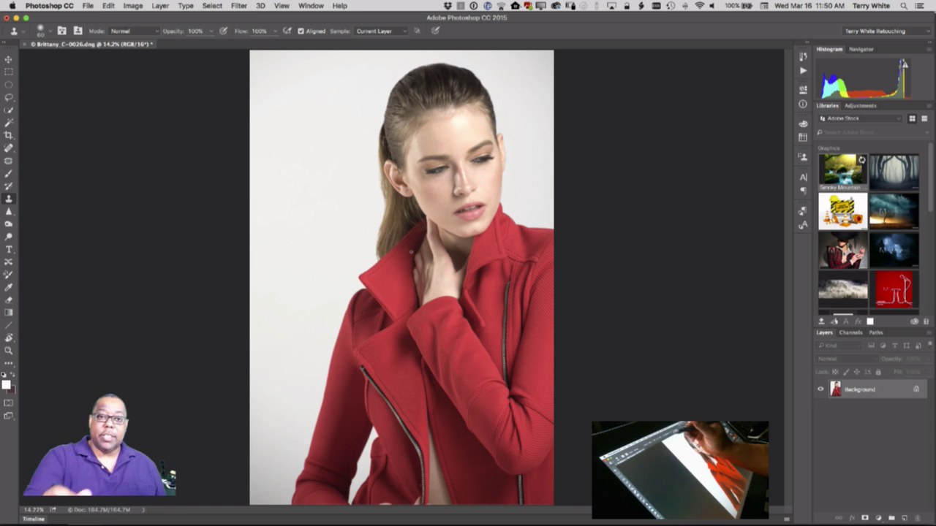
Step: Reopen Liquify, enlarge the Forward Warp brush to 500, and smooth the jacket collar's outline below the jaw
click(240, 5)
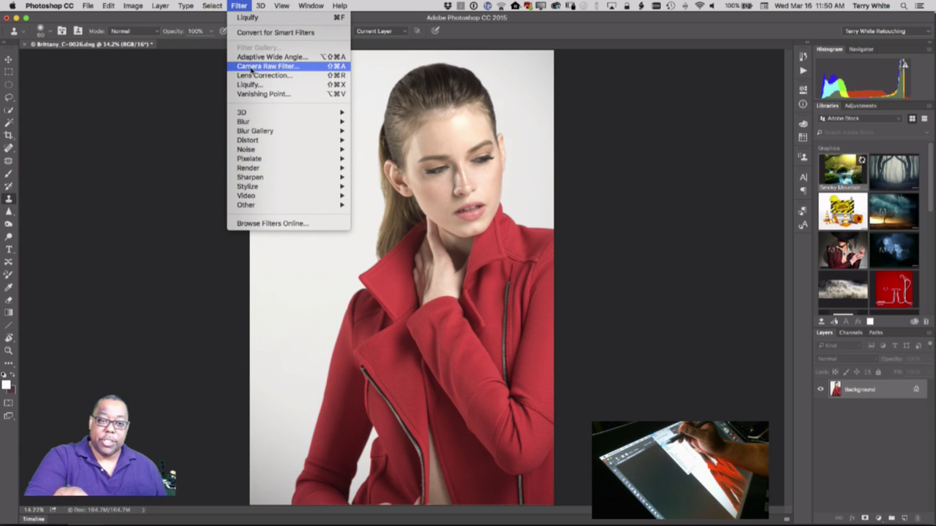
click(251, 85)
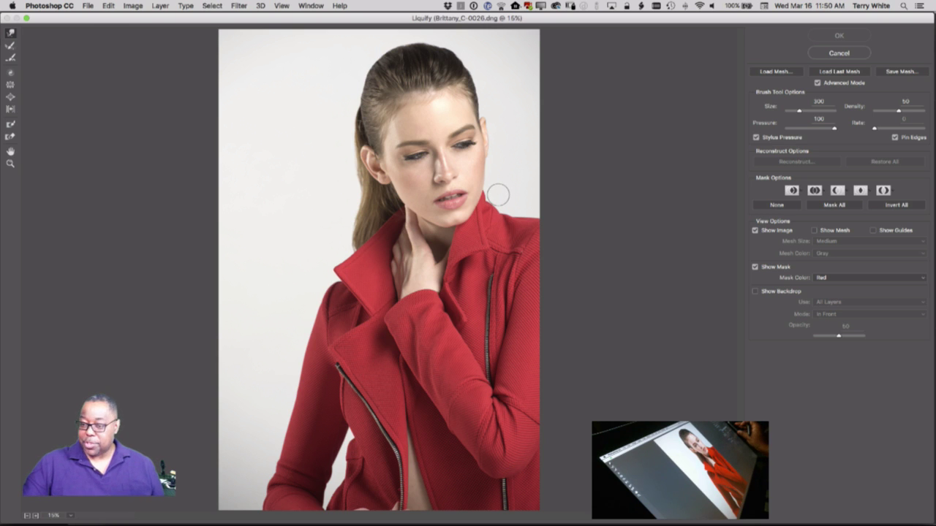
key(bracketright)
key(bracketright)
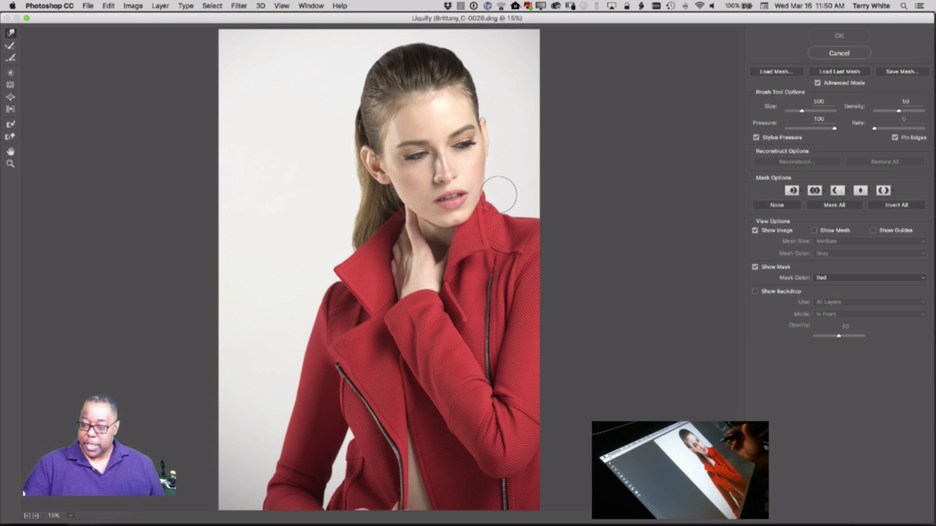
click(500, 198)
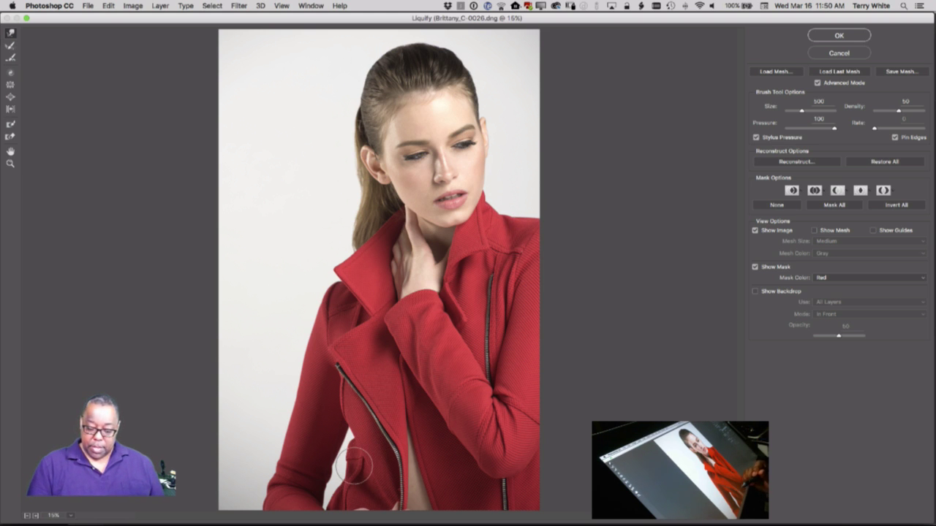
Step: Push in the jacket's pocket edge beside the arm gap using a Forward Warp brush of size 250
key(z)
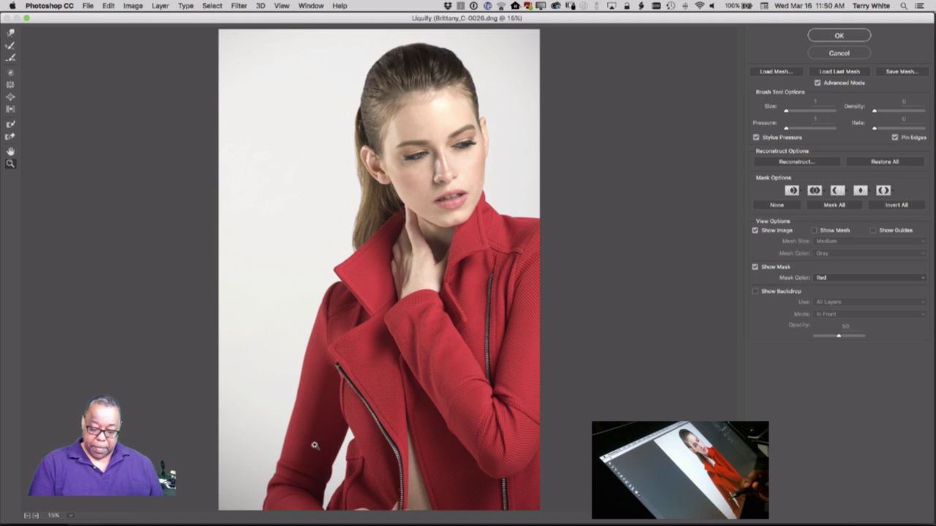
click(378, 514)
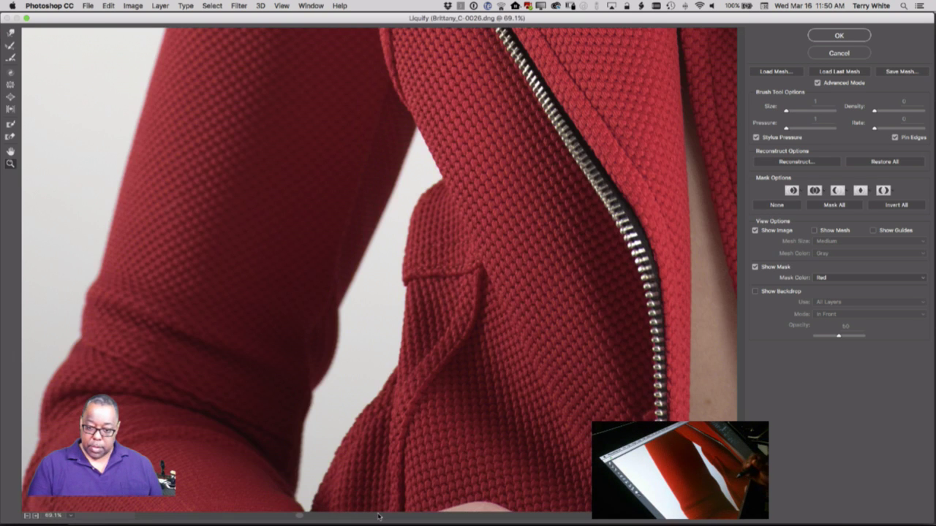
key(w)
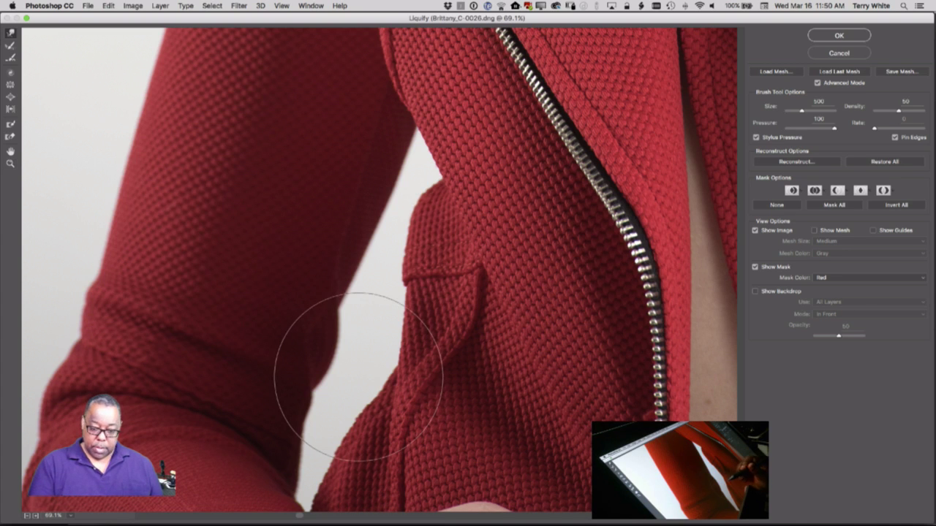
key(bracketleft)
key(bracketleft)
key(bracketleft)
key(bracketleft)
key(bracketleft)
key(bracketleft)
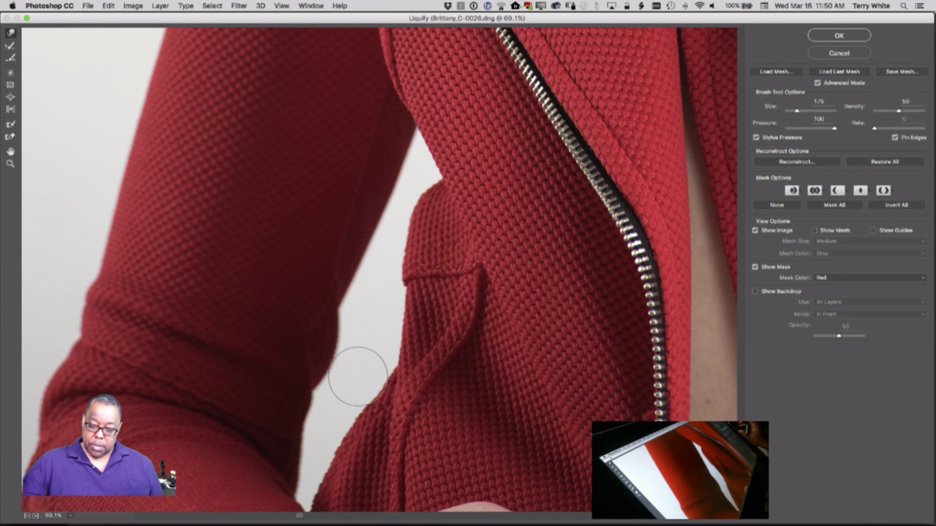
key(bracketright)
key(bracketright)
key(bracketright)
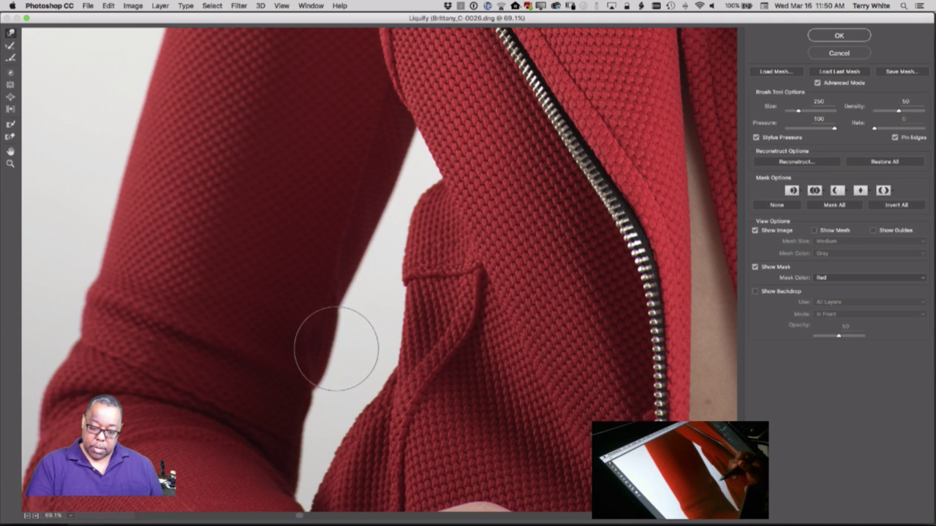
mouse_move(337, 349)
mouse_down()
mouse_move(340, 328)
mouse_move(335, 364)
mouse_move(313, 372)
mouse_move(345, 387)
mouse_move(370, 340)
mouse_up()
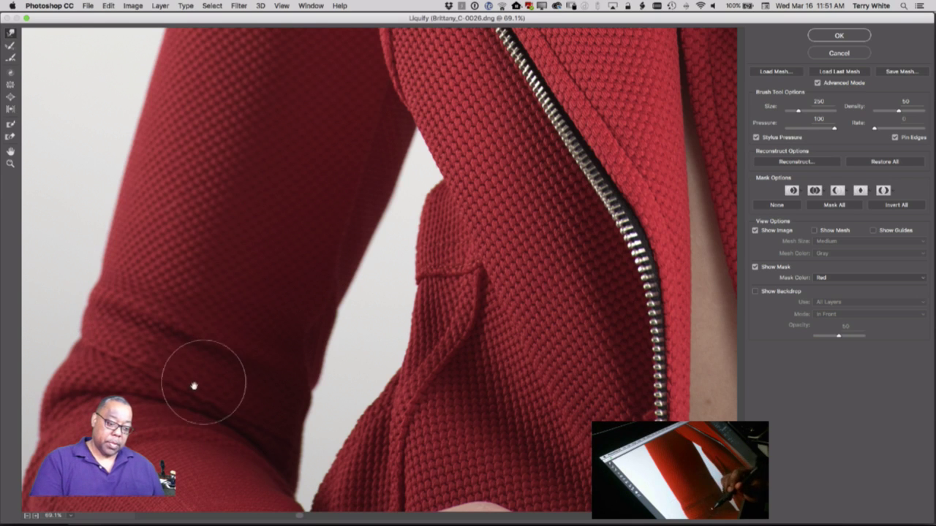
Step: Smooth the sleeve's outline around the fabric folds with a size 400 Forward Warp brush and apply the Liquify changes
key(space)
drag(194, 386, 287, 255)
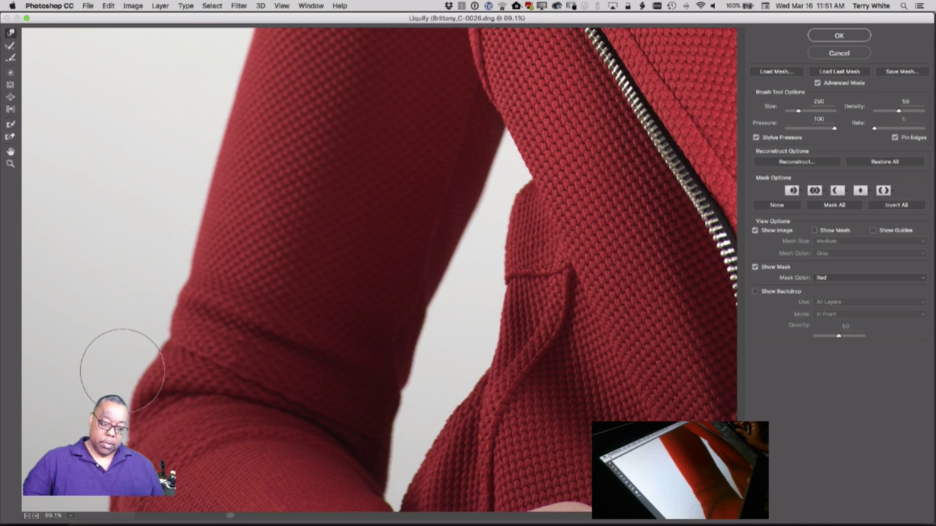
key(bracketright)
key(bracketright)
key(bracketright)
key(bracketright)
key(bracketright)
key(bracketright)
key(bracketright)
key(bracketright)
key(bracketright)
key(bracketright)
key(bracketleft)
key(bracketleft)
key(bracketleft)
key(bracketleft)
key(bracketleft)
key(bracketright)
key(bracketright)
key(bracketleft)
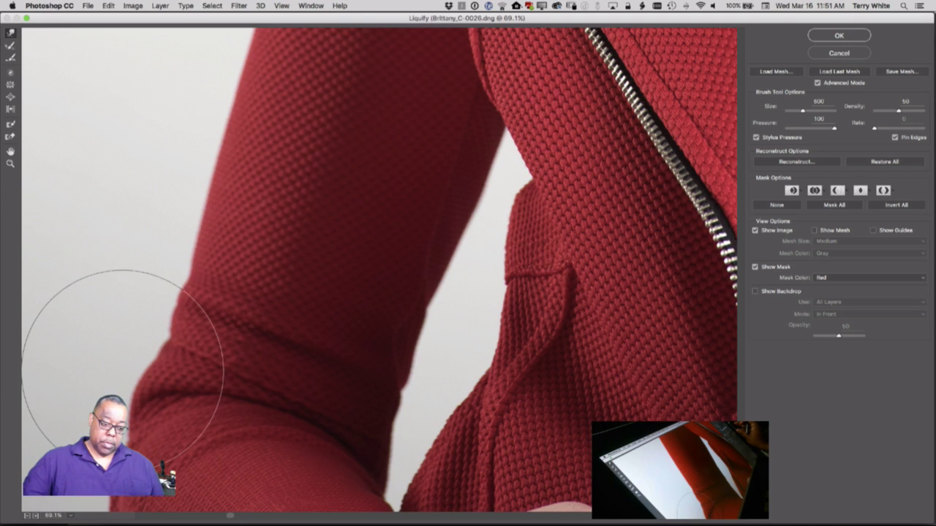
key(bracketleft)
key(bracketleft)
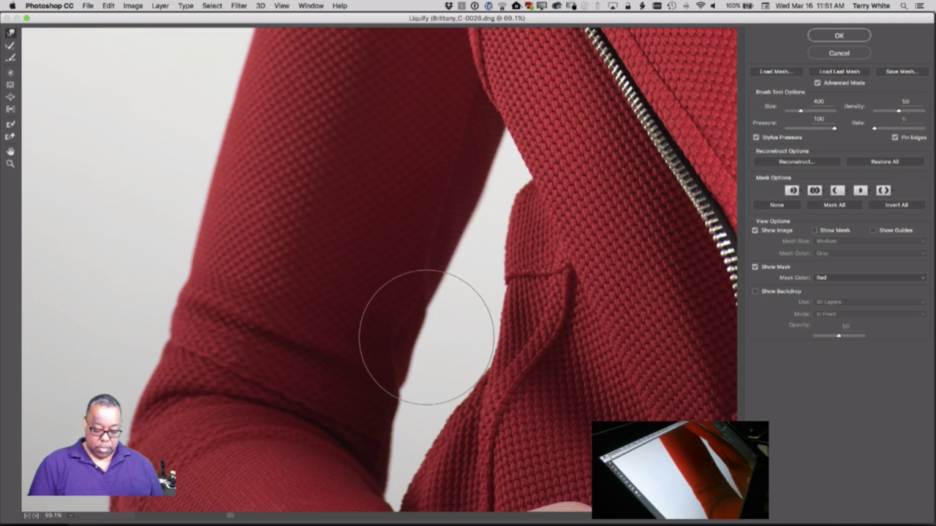
key(super+0)
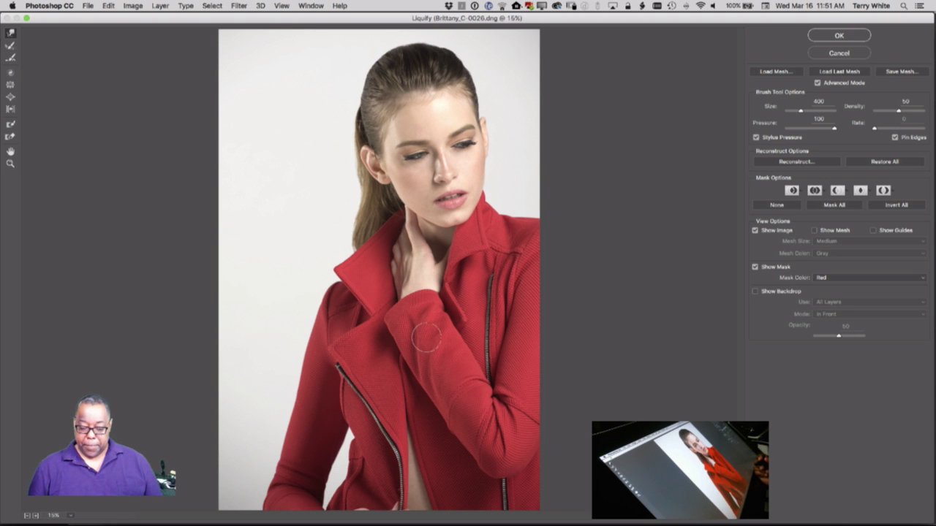
click(840, 35)
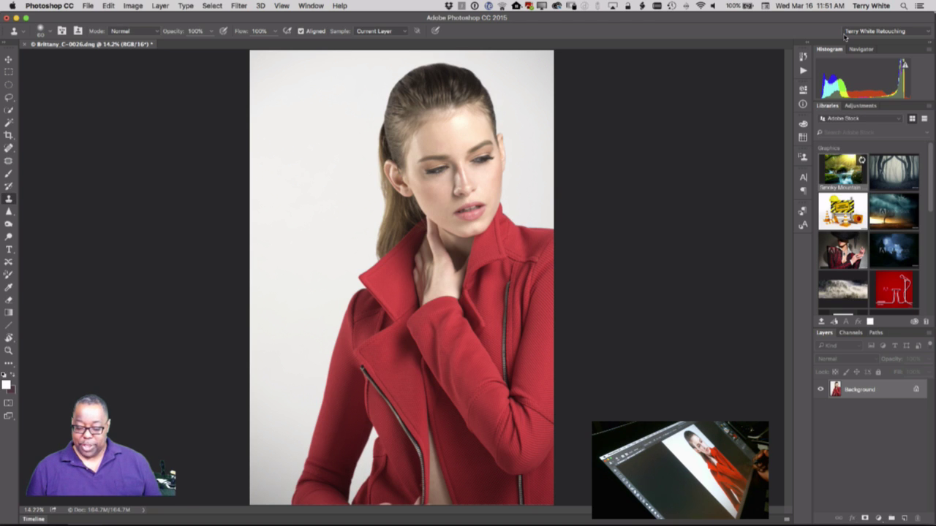
Step: Heal the small blemish on the bare skin in the jacket's front opening with the Spot Healing Brush
key(z)
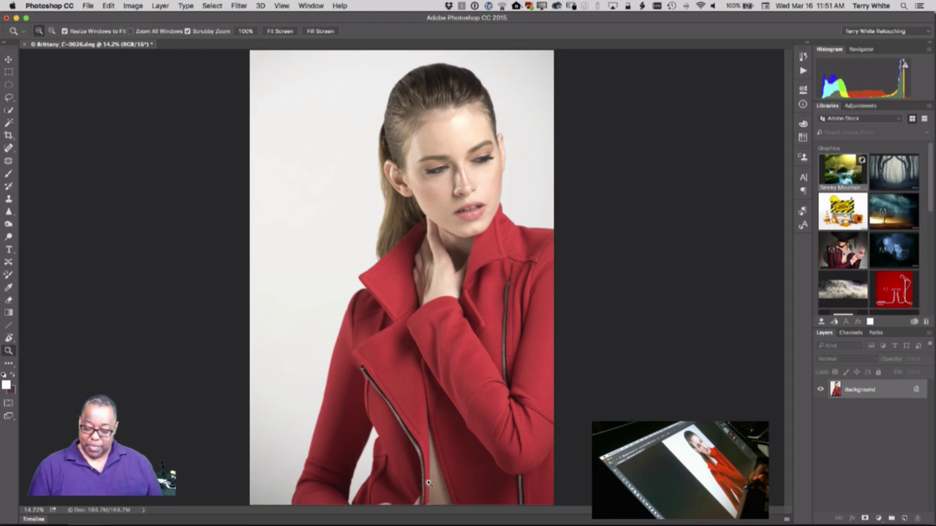
drag(425, 476, 519, 475)
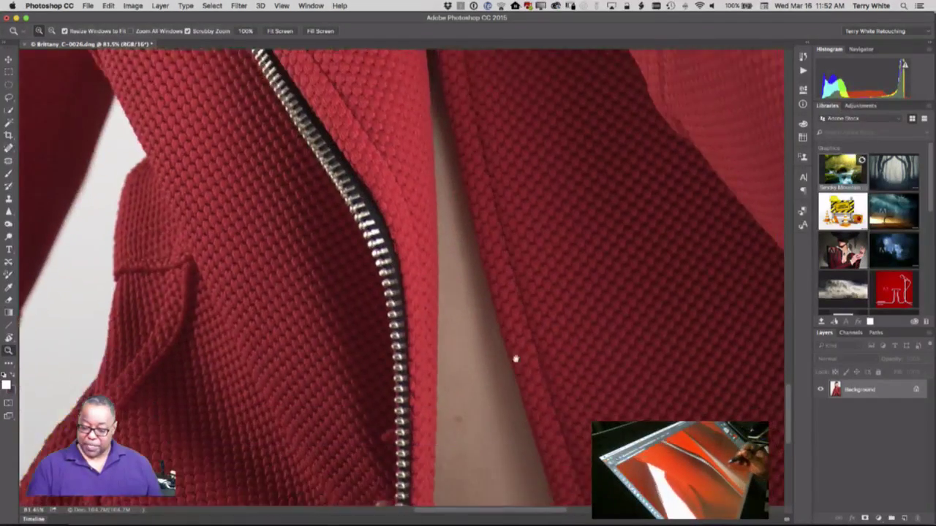
drag(515, 359, 506, 301)
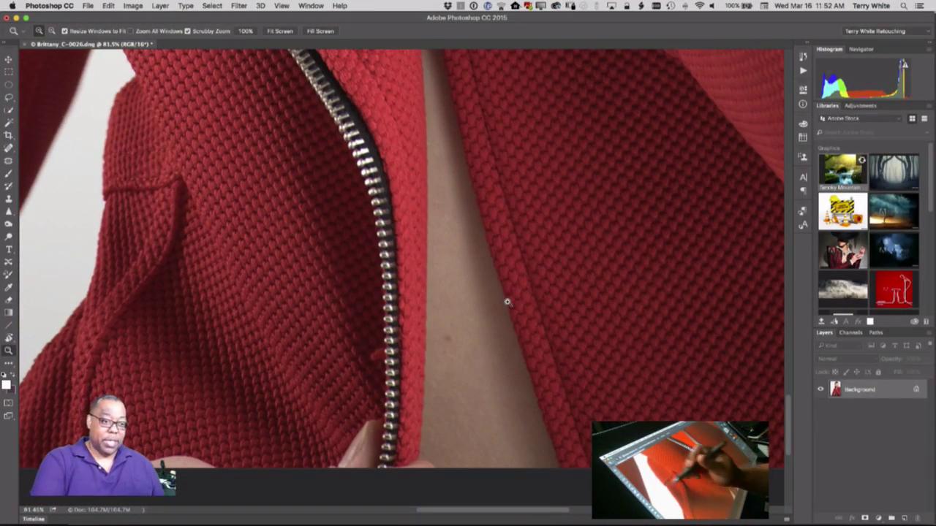
click(9, 148)
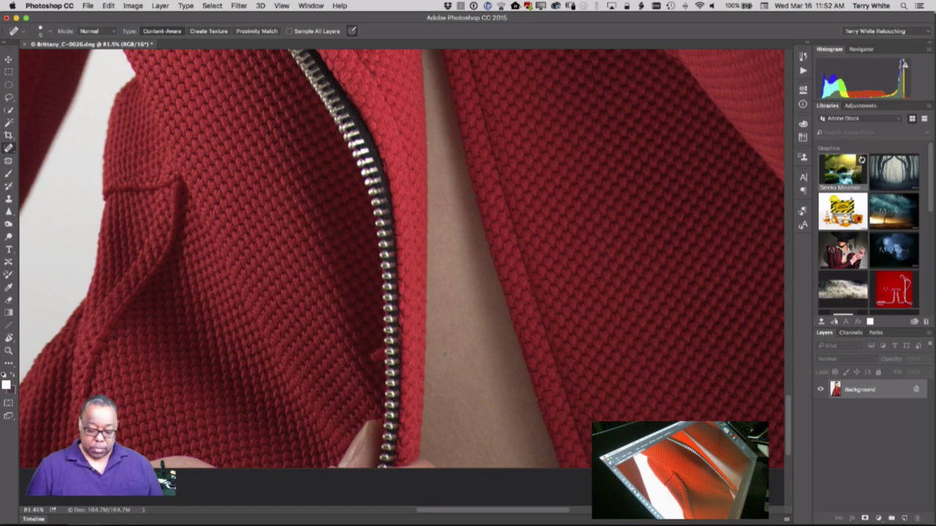
key(super+0)
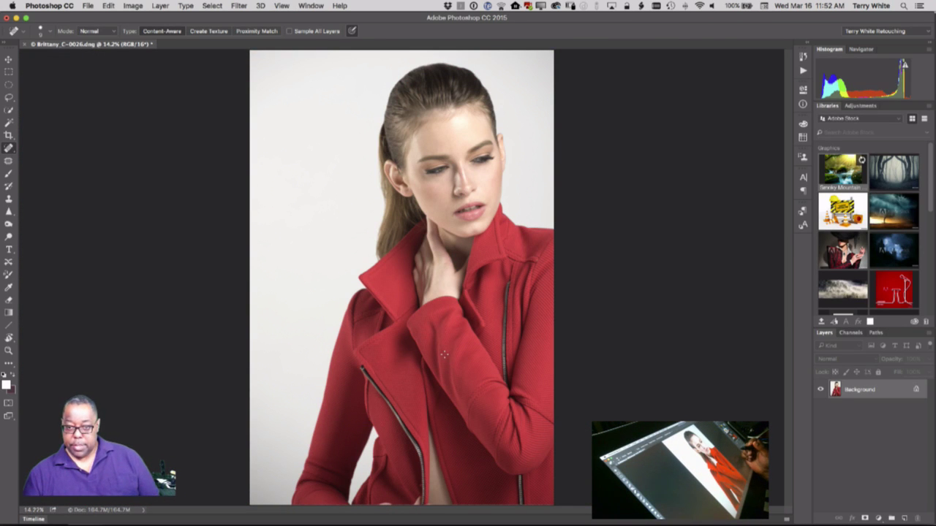
Step: Sharpen the eyes with the Sharpen tool at 50% strength and Protect Detail on
key(z)
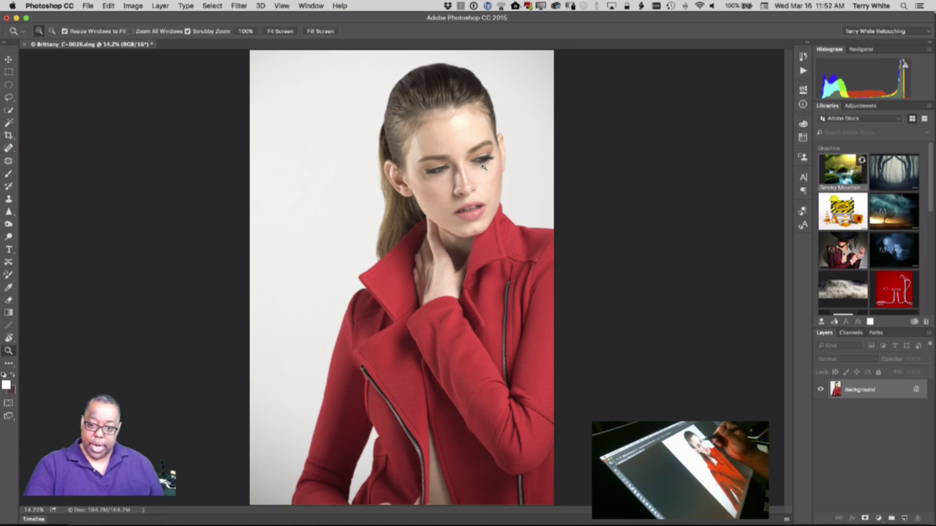
drag(456, 157, 529, 212)
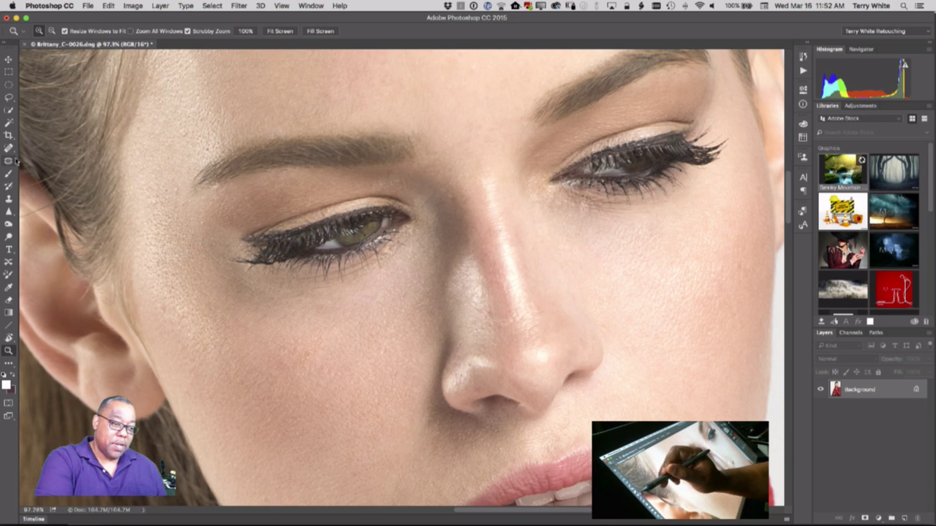
click(10, 212)
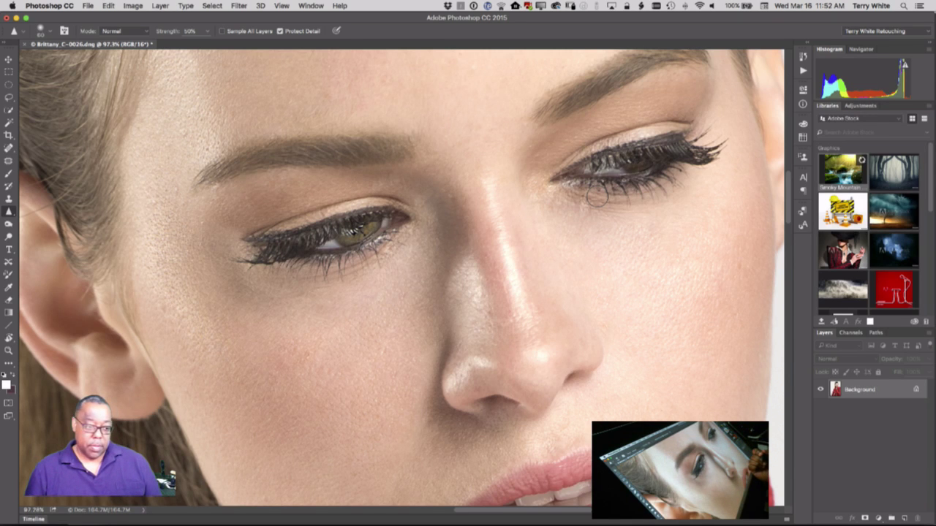
Step: Remove the stray hairs crossing the ear and the hair around it with a size 15 Spot Healing Brush
drag(189, 336, 422, 372)
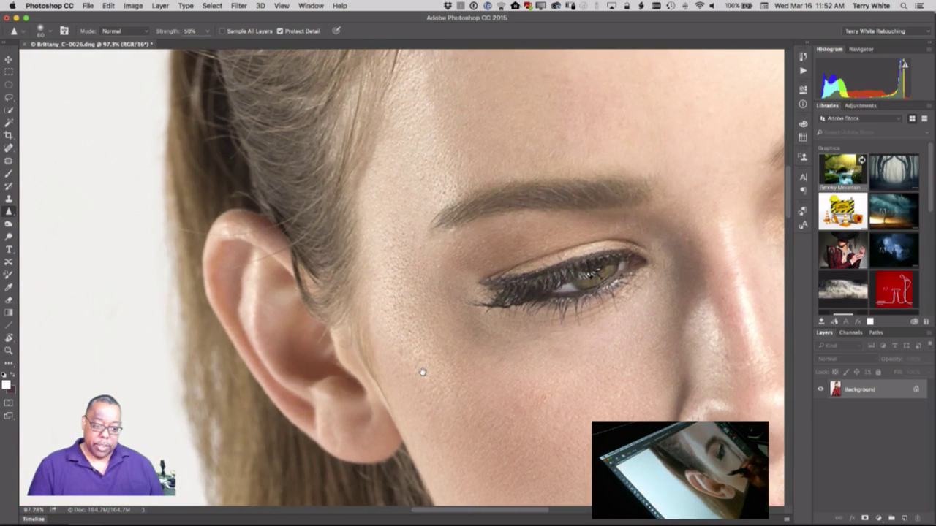
click(9, 147)
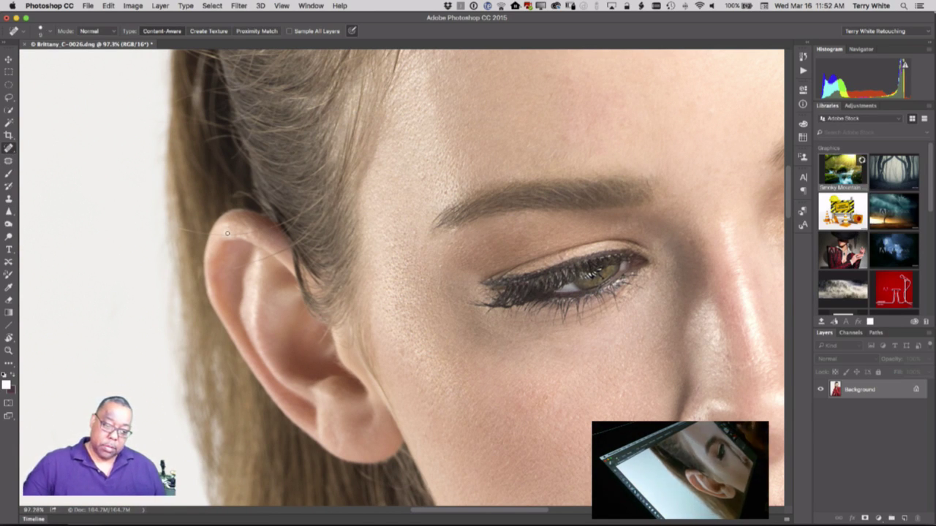
key(bracketright)
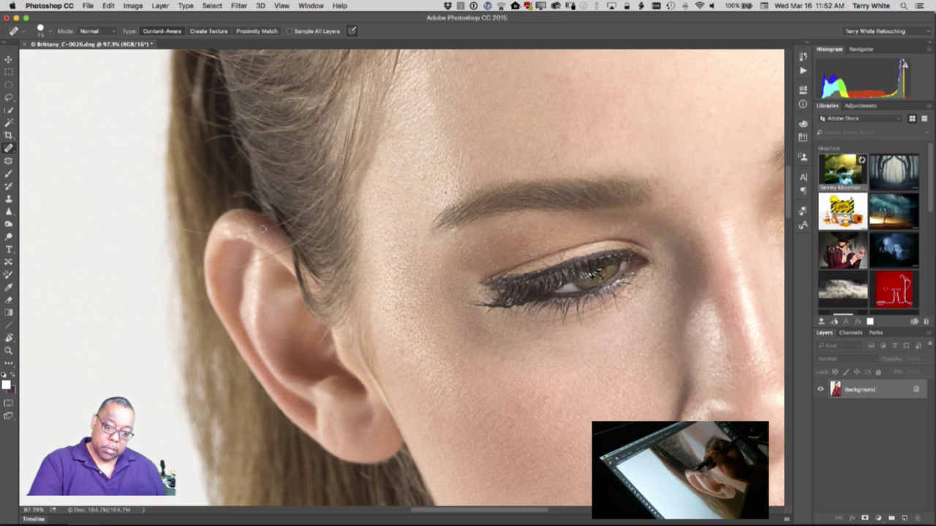
drag(240, 233, 182, 231)
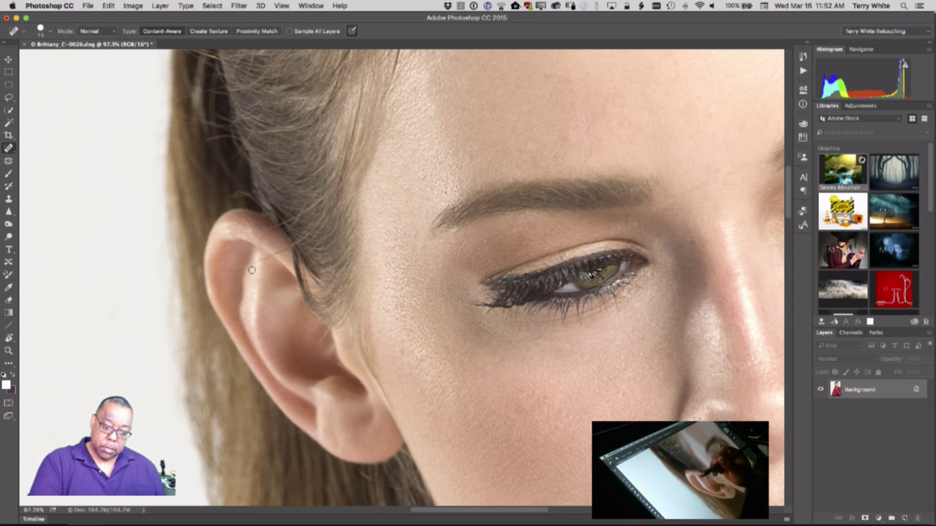
mouse_move(249, 264)
mouse_down()
mouse_move(267, 270)
mouse_move(278, 253)
mouse_up()
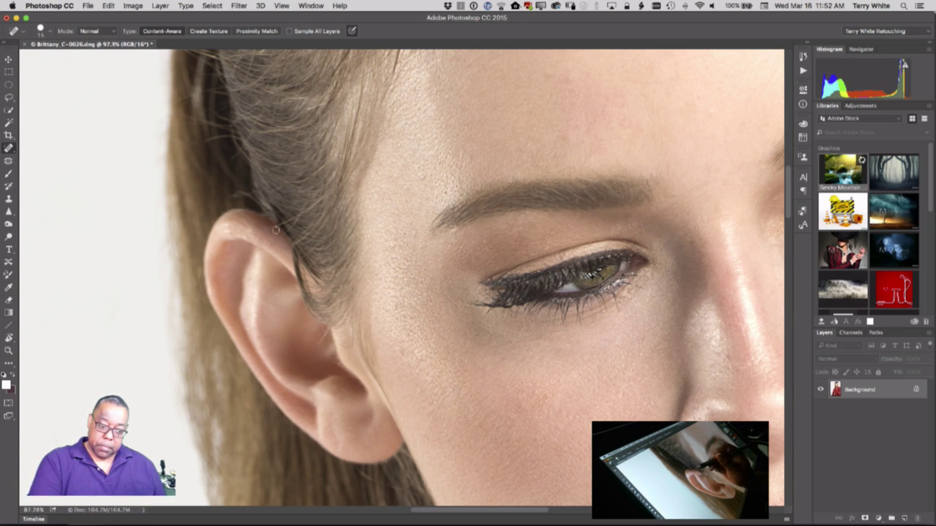
drag(277, 227, 268, 228)
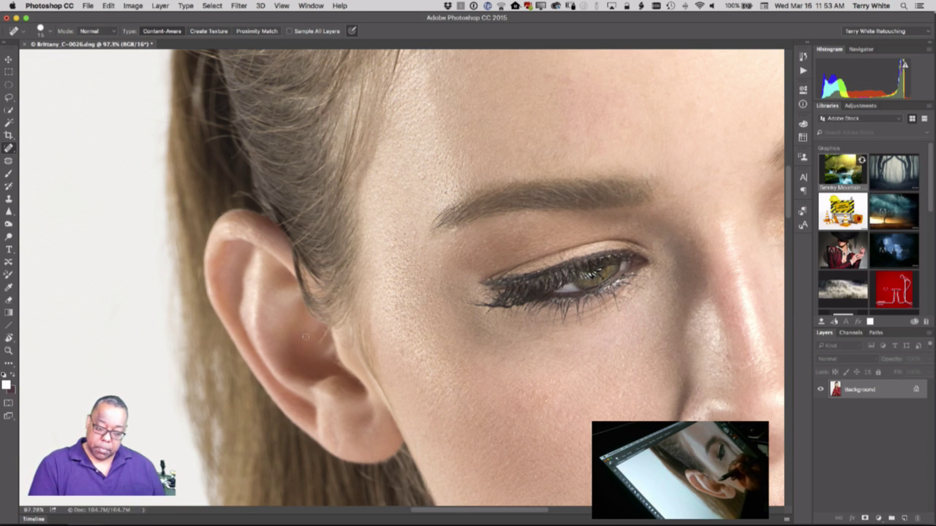
drag(329, 325, 318, 350)
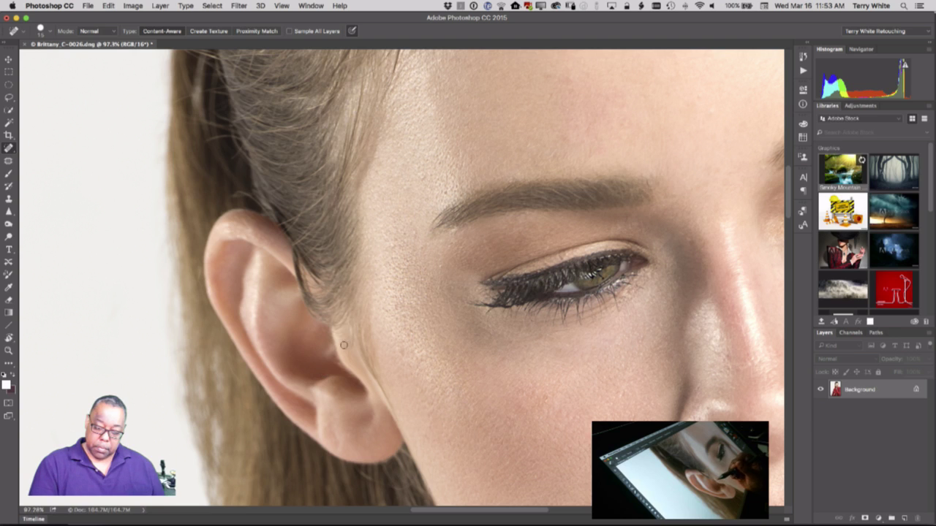
mouse_move(368, 474)
mouse_down()
mouse_move(386, 487)
mouse_move(359, 475)
mouse_move(405, 491)
mouse_up()
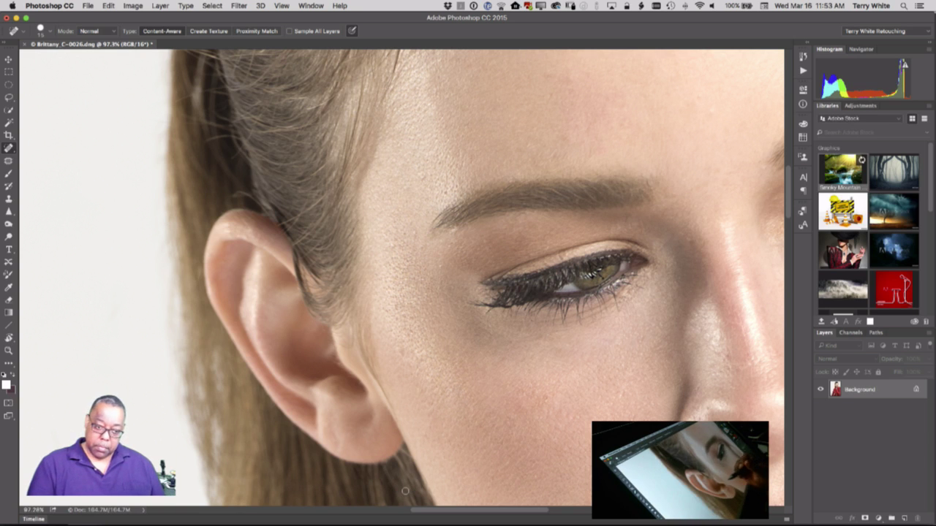
click(228, 225)
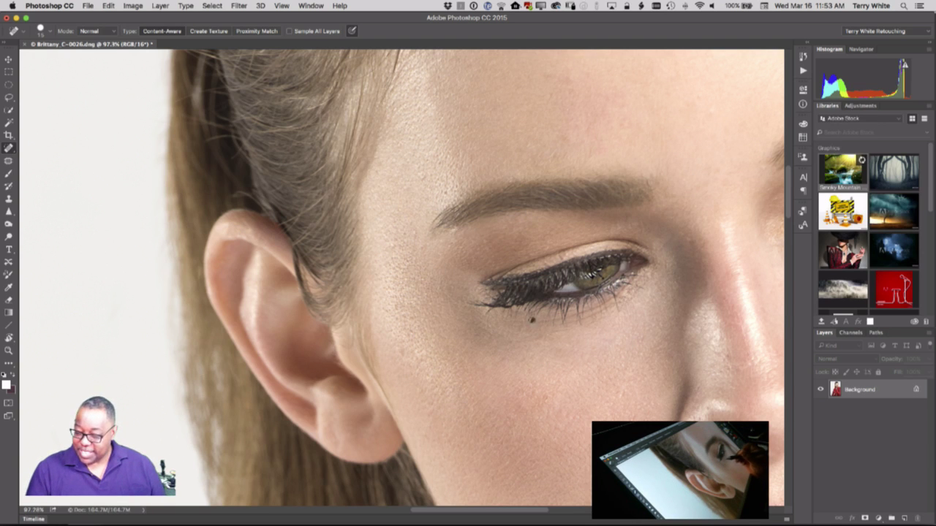
Step: Heal the small spot below the eye nearer the ponytail and the marks around that eyebrow's inner end
click(532, 322)
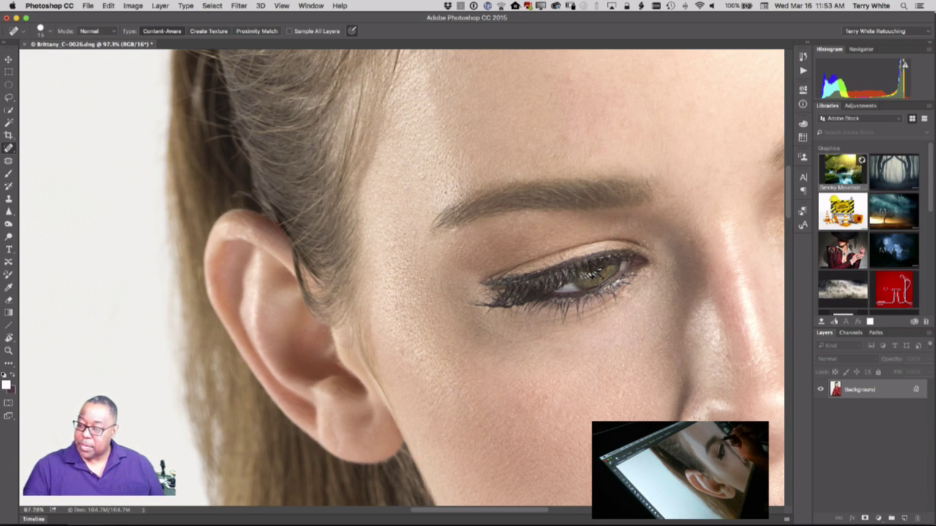
drag(633, 296, 469, 383)
drag(498, 256, 487, 271)
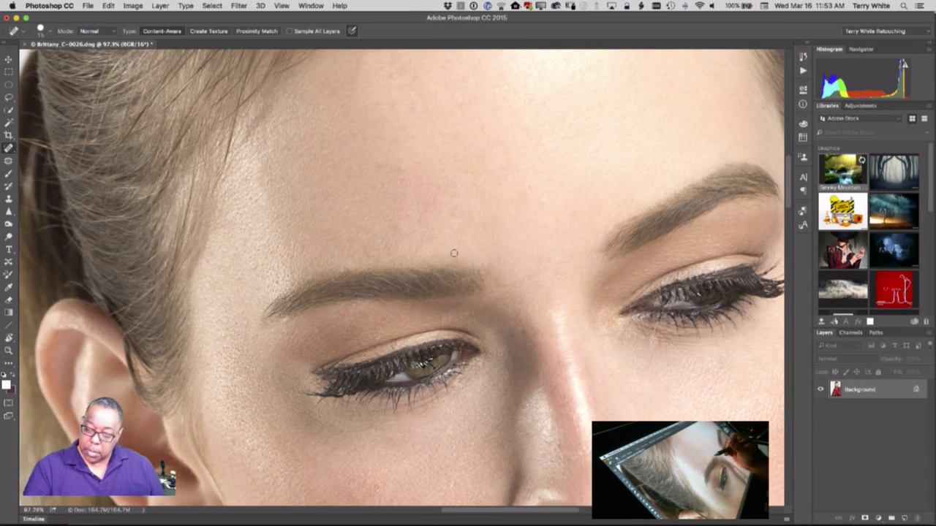
click(454, 260)
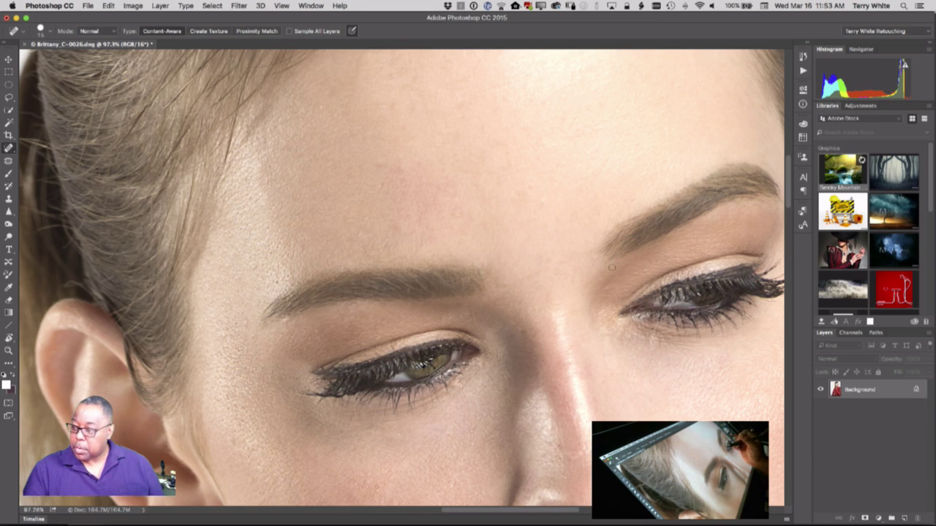
Step: Heal the marks on the forehead between the hairline and the eyebrow nearer the ponytail
scroll(612, 267, right, 10)
scroll(612, 268, up, 4)
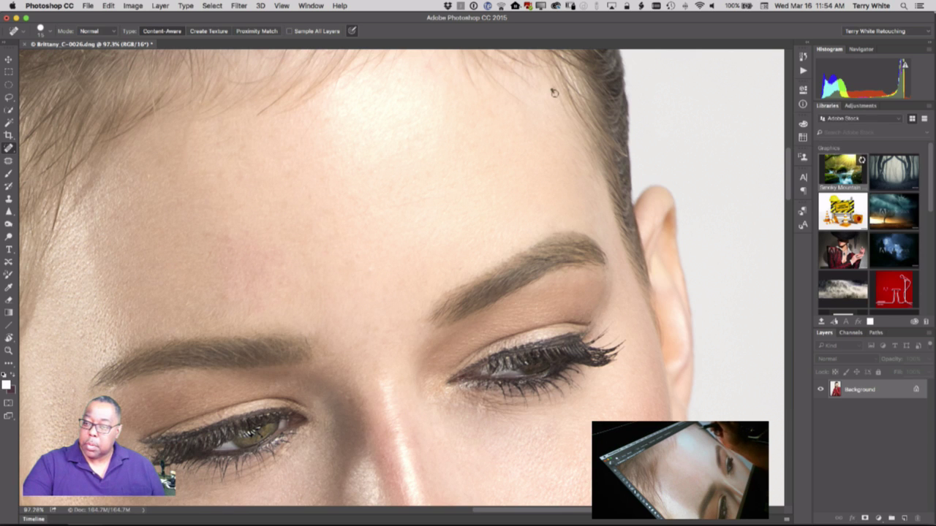
drag(220, 141, 223, 170)
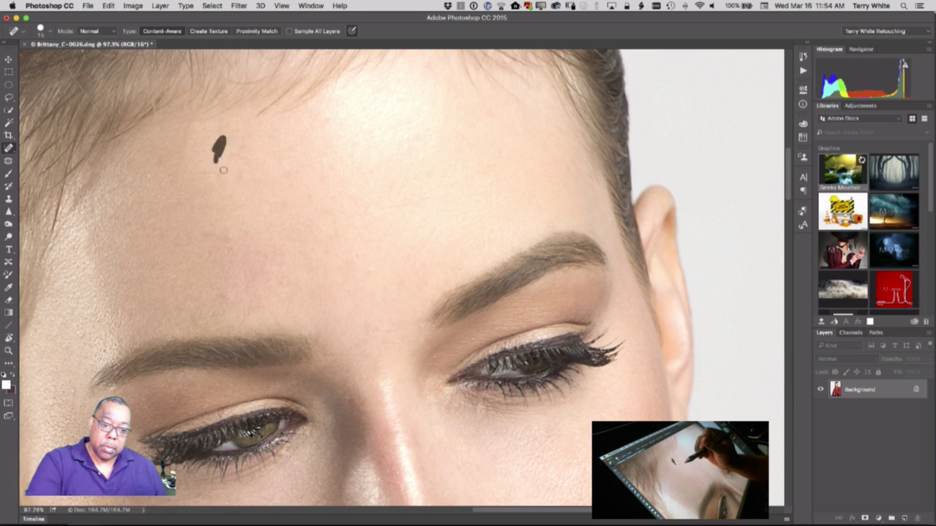
mouse_move(218, 221)
mouse_down()
mouse_move(206, 261)
mouse_move(223, 265)
mouse_up()
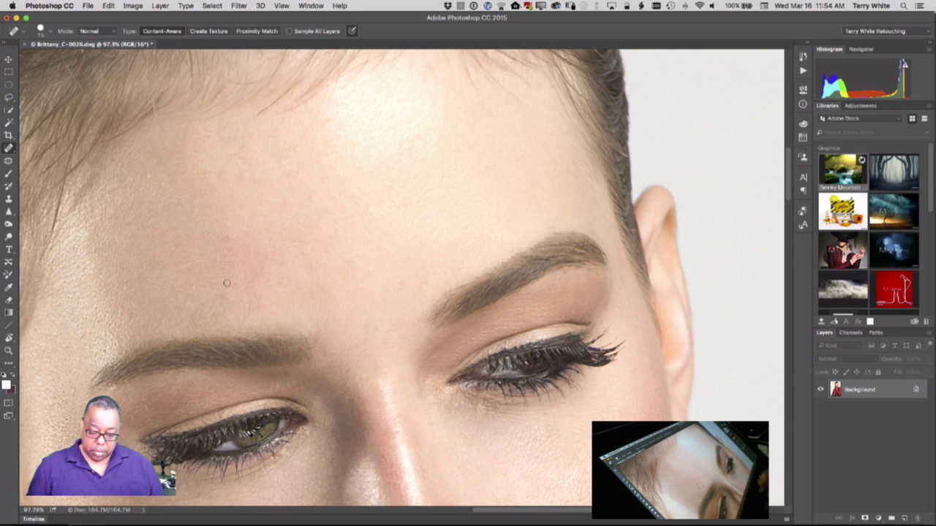
drag(365, 432, 397, 355)
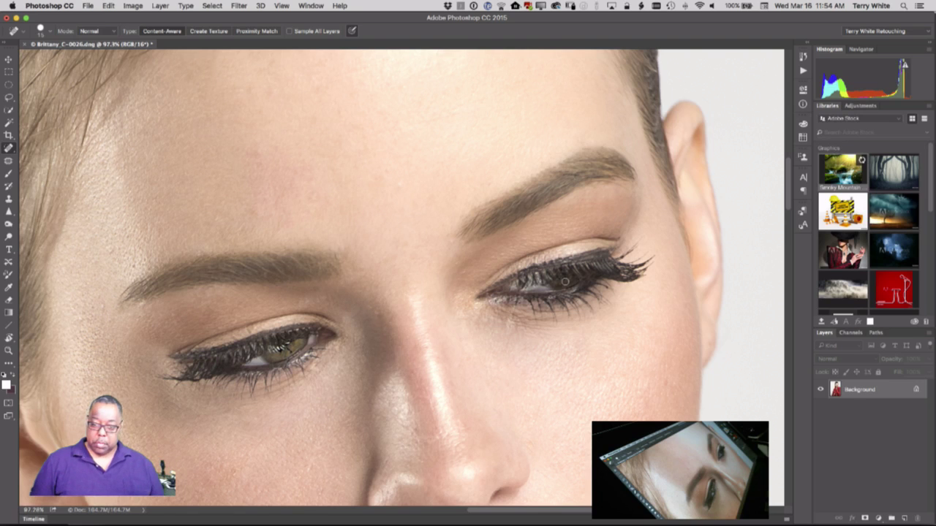
Step: Patch the skin between the eyebrows and just above it on the forehead with the Patch tool
click(9, 161)
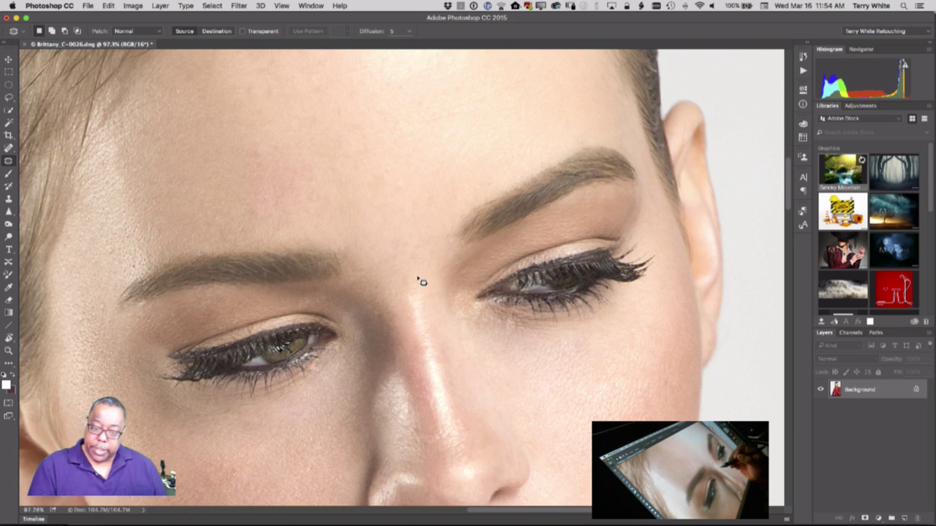
mouse_move(396, 247)
mouse_down()
mouse_move(356, 289)
mouse_move(403, 265)
mouse_move(397, 209)
mouse_move(419, 239)
mouse_move(408, 247)
mouse_move(414, 242)
mouse_up()
drag(410, 244, 424, 219)
drag(398, 175, 382, 180)
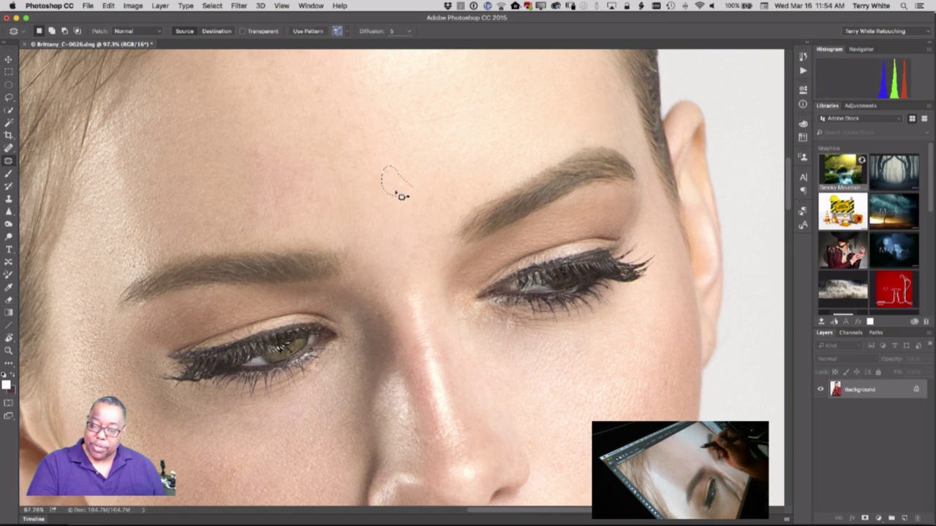
Step: Patch the skin beside the nose bridge and below the inner corner of the eye farther from the ponytail
mouse_move(373, 310)
mouse_down()
mouse_move(386, 325)
mouse_move(354, 315)
mouse_move(359, 321)
mouse_up()
mouse_move(362, 356)
mouse_down()
mouse_move(361, 343)
mouse_move(364, 352)
mouse_up()
click(347, 375)
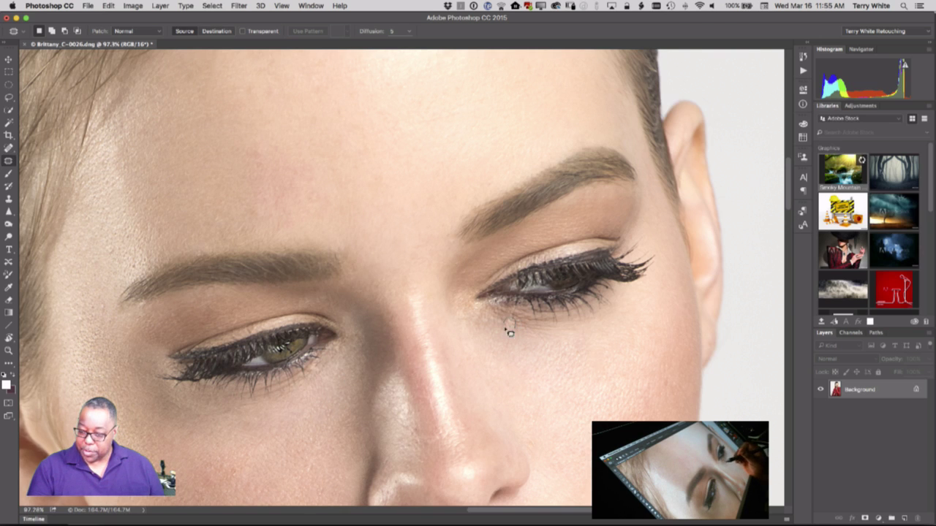
drag(518, 332, 510, 346)
click(510, 348)
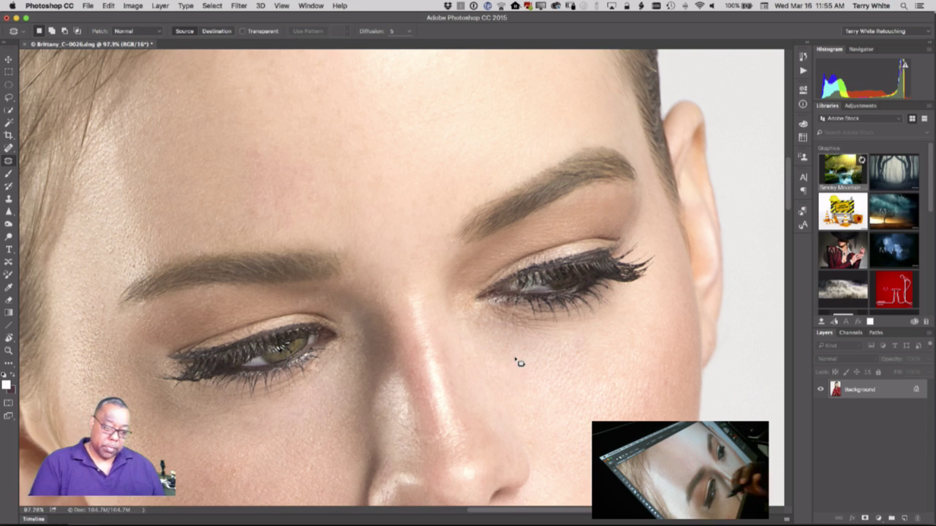
Step: Patch the skin around the outer end of the eyebrow nearer the ponytail and clear the selection
mouse_move(146, 300)
mouse_down()
mouse_move(138, 320)
mouse_move(147, 325)
mouse_move(117, 308)
mouse_move(101, 319)
mouse_move(105, 312)
mouse_move(101, 335)
mouse_move(114, 338)
mouse_move(110, 323)
mouse_move(115, 354)
mouse_up()
click(152, 321)
click(146, 324)
click(144, 321)
click(122, 308)
key(super+d)
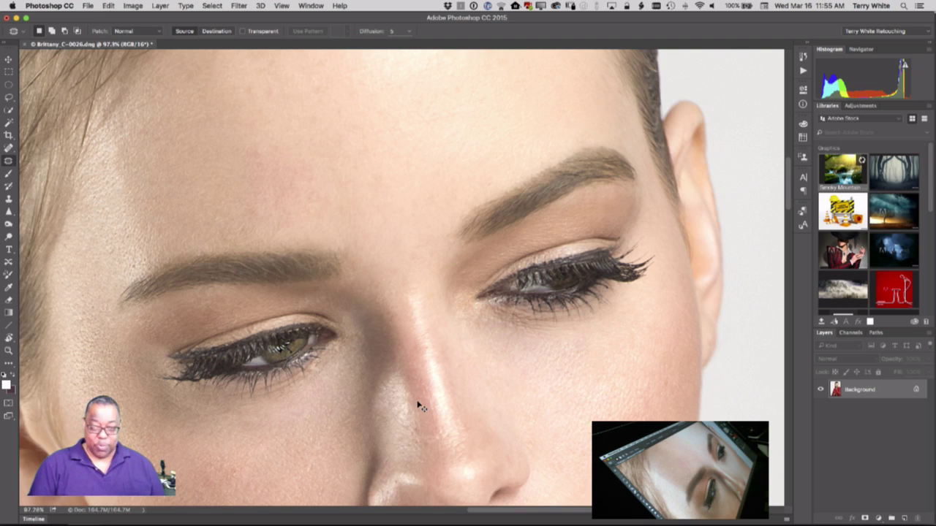
Step: Run the Dodge/Burn action on the full portrait, choose the Dodge tool, and merge the action's layer into the Background
scroll(420, 407, down, 3)
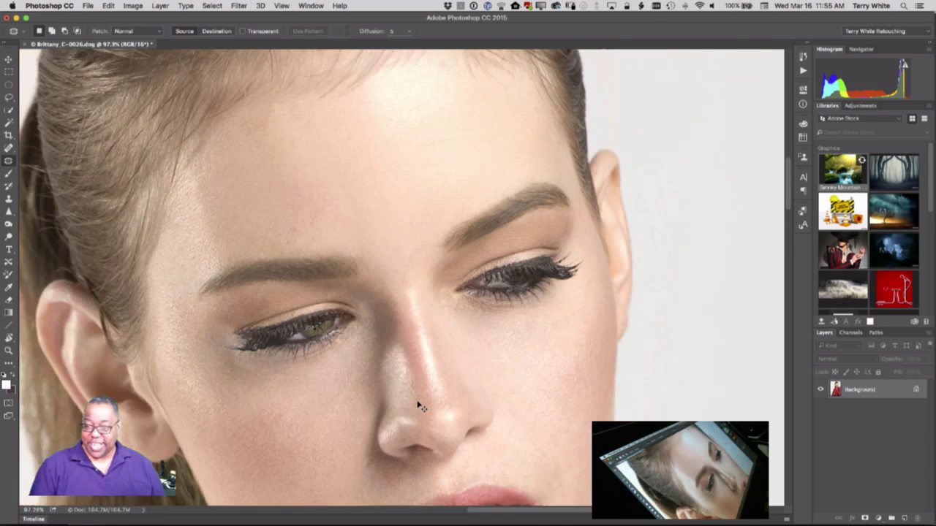
key(super+0)
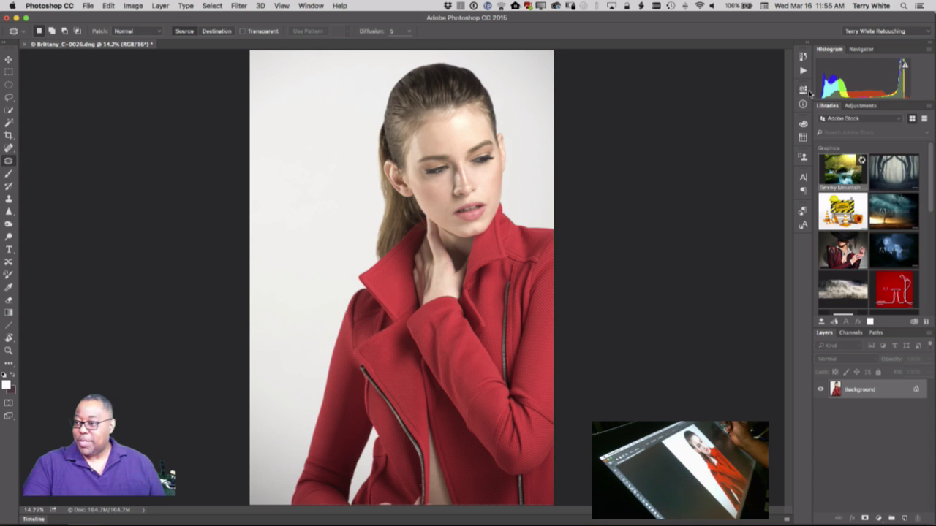
click(804, 70)
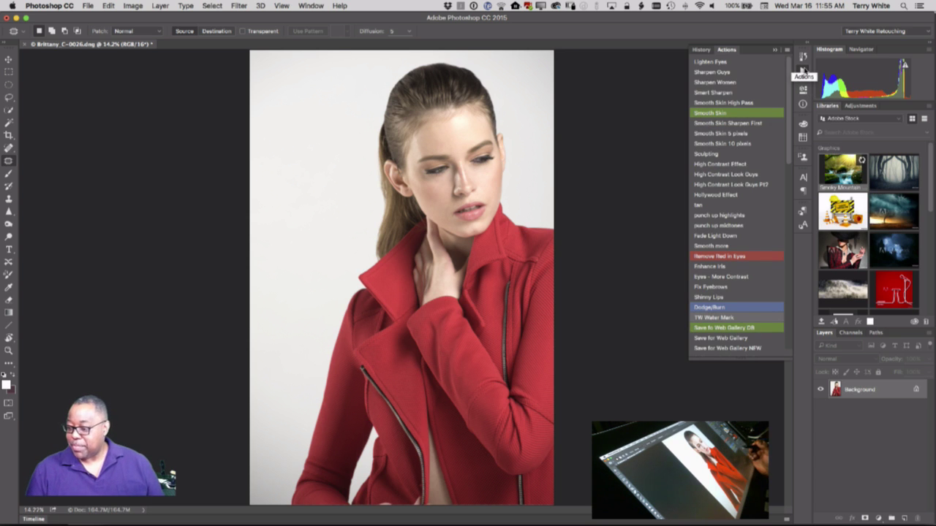
click(715, 308)
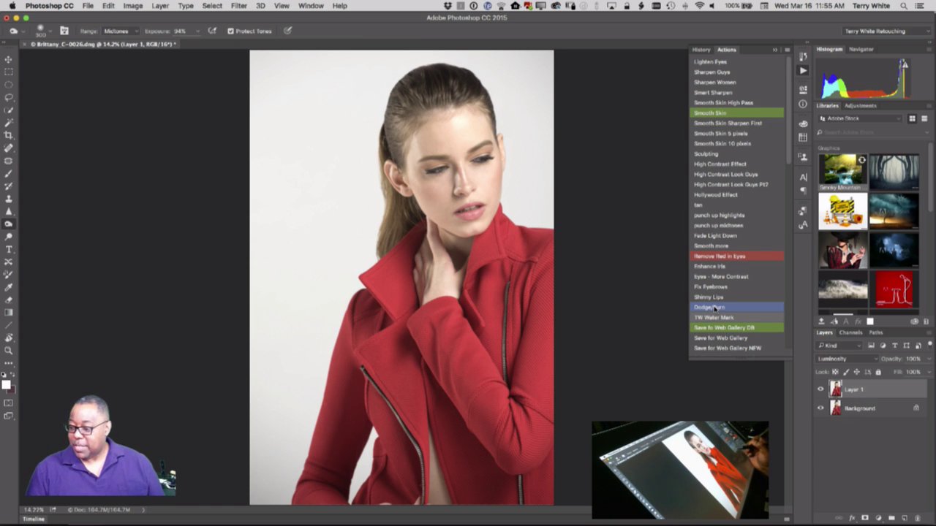
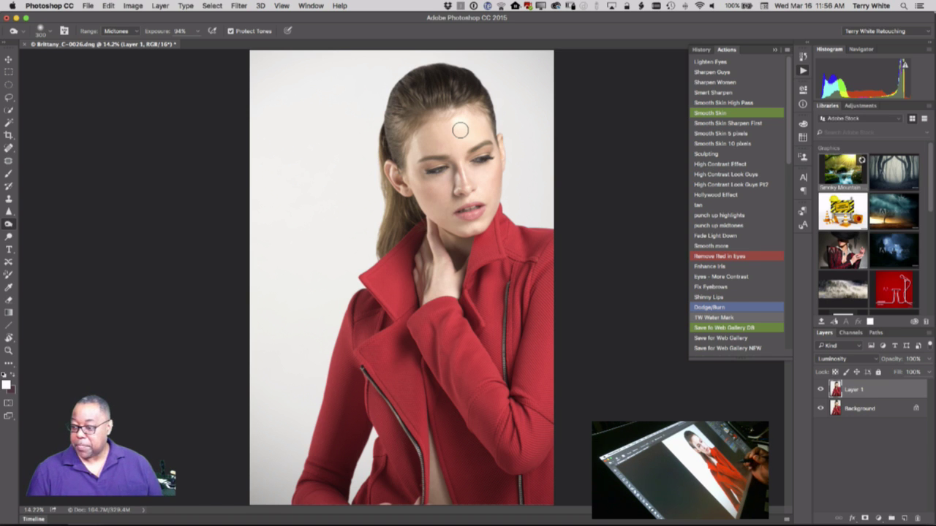
click(9, 238)
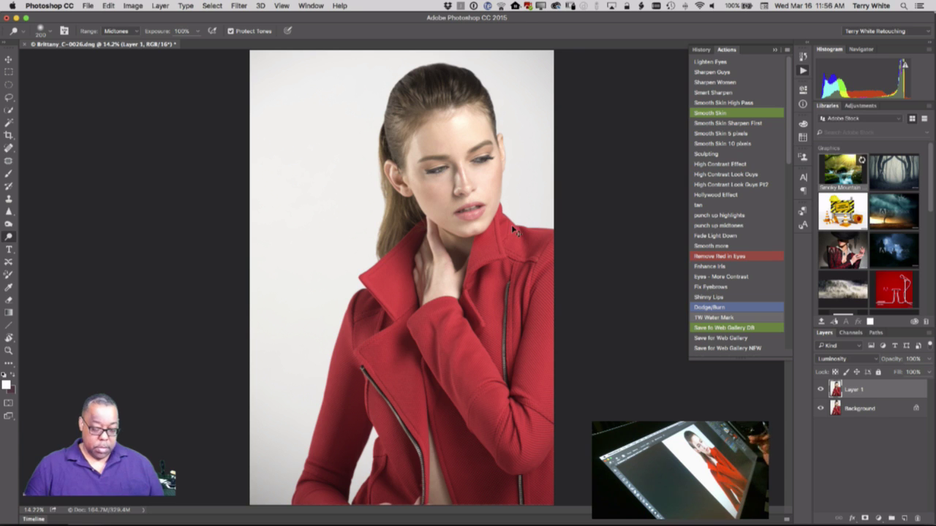
key(ctrl+e)
Step: Patch the shiny skin on the upper forehead just below the hairline with the Patch tool
key(z)
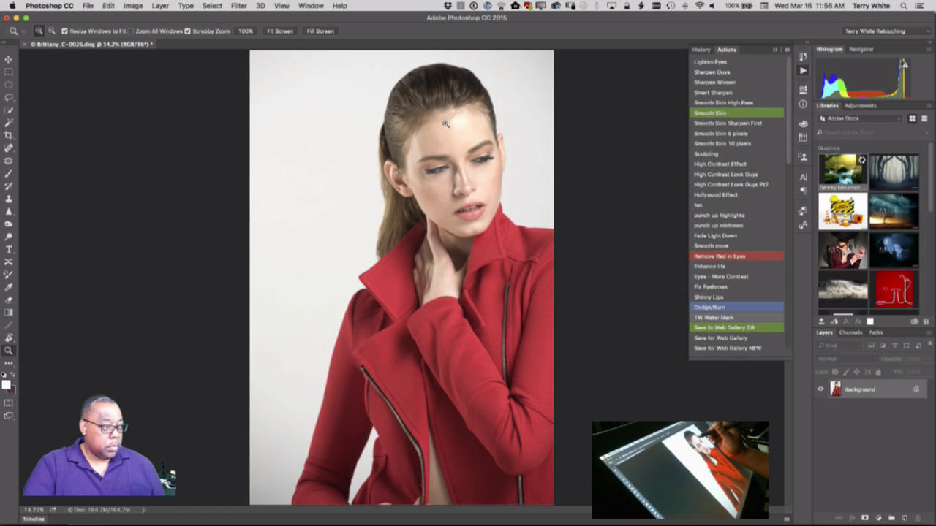
drag(457, 125, 501, 176)
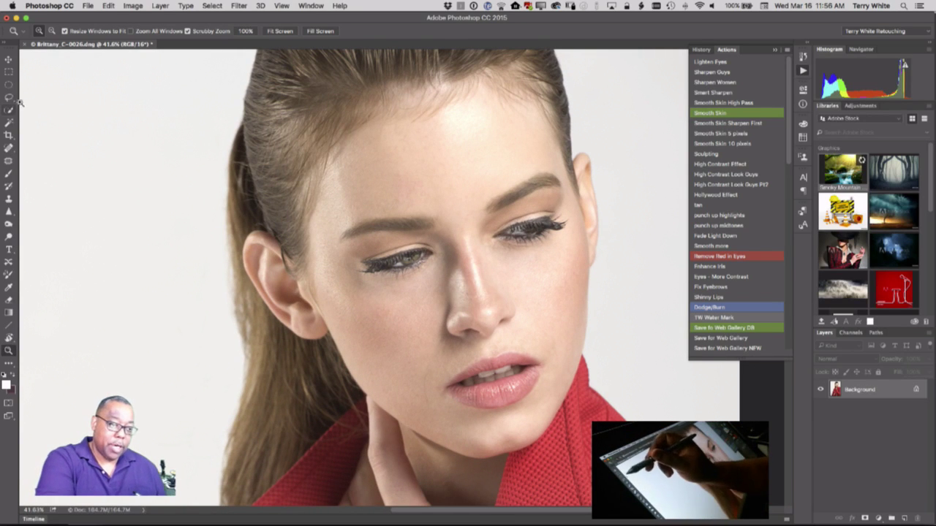
click(9, 161)
mouse_move(485, 101)
mouse_down()
mouse_move(463, 109)
mouse_move(438, 142)
mouse_move(478, 153)
mouse_move(497, 134)
mouse_move(491, 129)
mouse_move(466, 155)
mouse_move(472, 192)
mouse_move(489, 167)
mouse_up()
key(ctrl+d)
mouse_move(474, 120)
mouse_down()
mouse_move(449, 109)
mouse_move(446, 123)
mouse_up()
drag(446, 117, 430, 149)
key(ctrl+d)
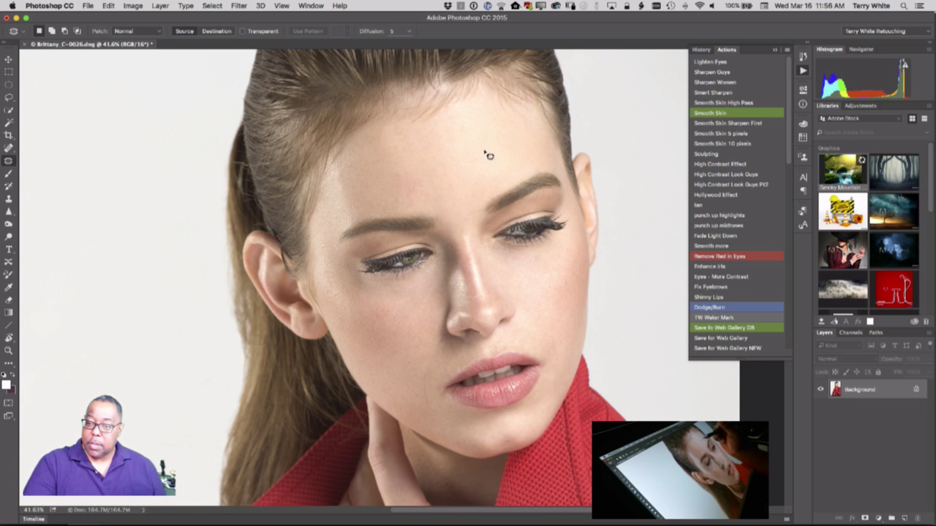
Step: Patch the remaining bright area in the middle of the forehead above the eyebrow farther from the ponytail
mouse_move(490, 122)
mouse_down()
mouse_move(455, 153)
mouse_move(480, 150)
mouse_up()
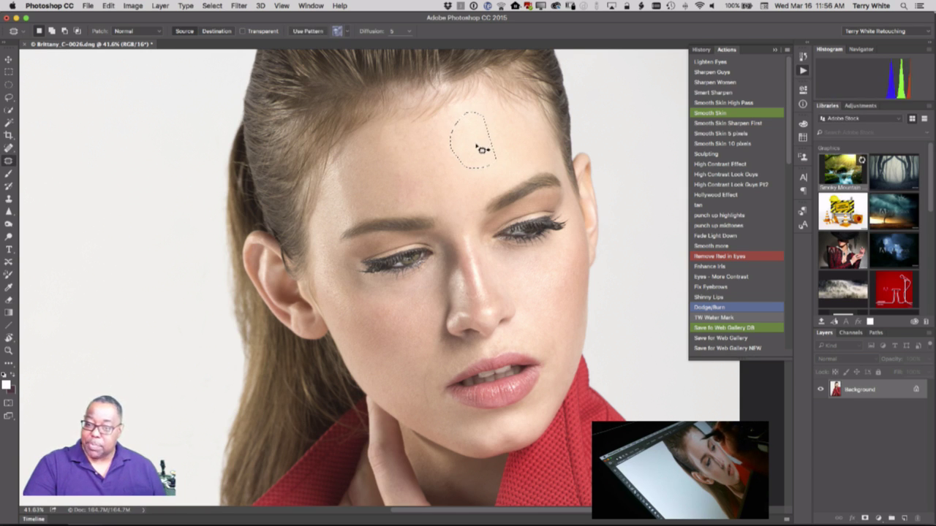
key(super+d)
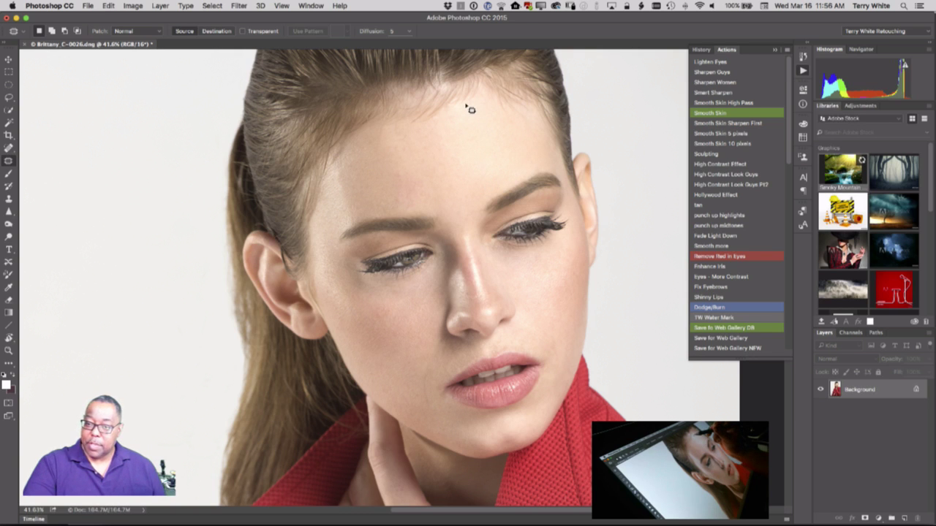
mouse_move(466, 103)
mouse_down()
mouse_move(444, 120)
mouse_move(459, 122)
mouse_move(430, 153)
mouse_up()
key(super+d)
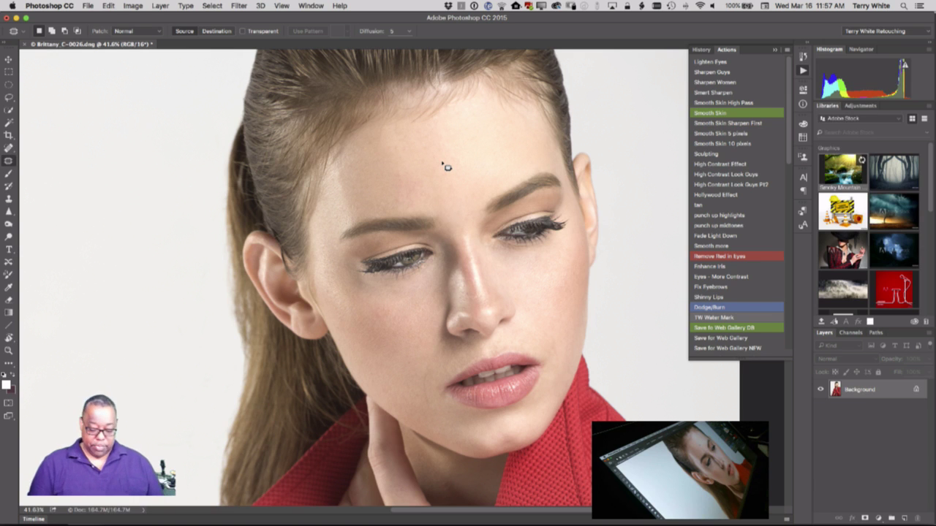
Step: Save and close the retouched portrait and switch to Lightroom's Library
key(ctrl+0)
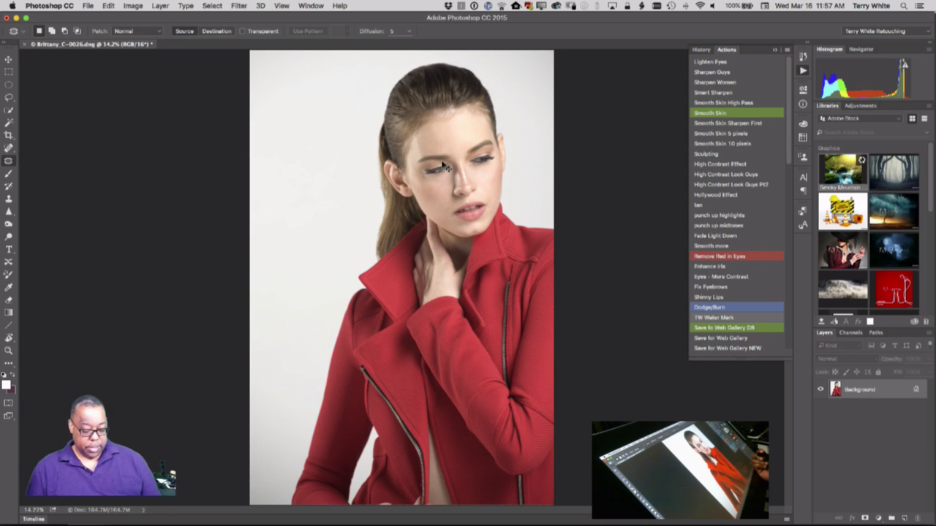
key(super+w)
key(super+d)
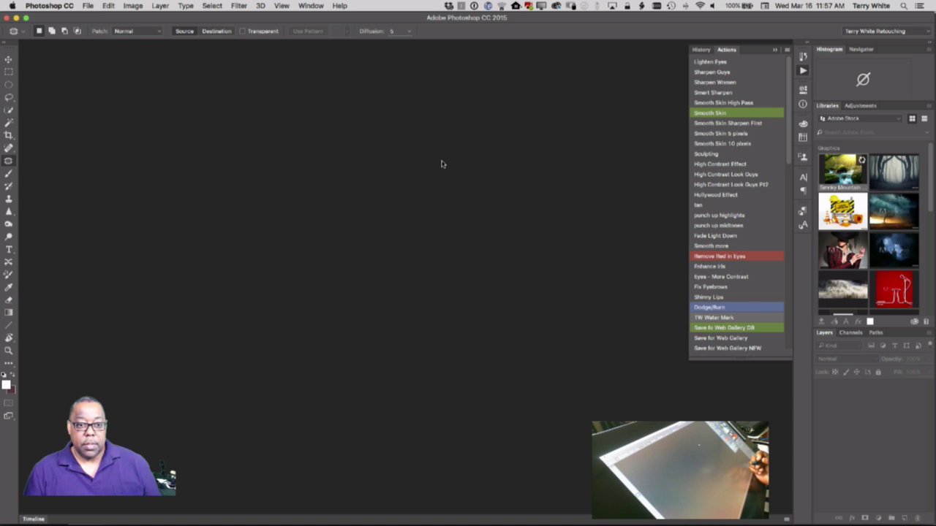
key(super+Tab)
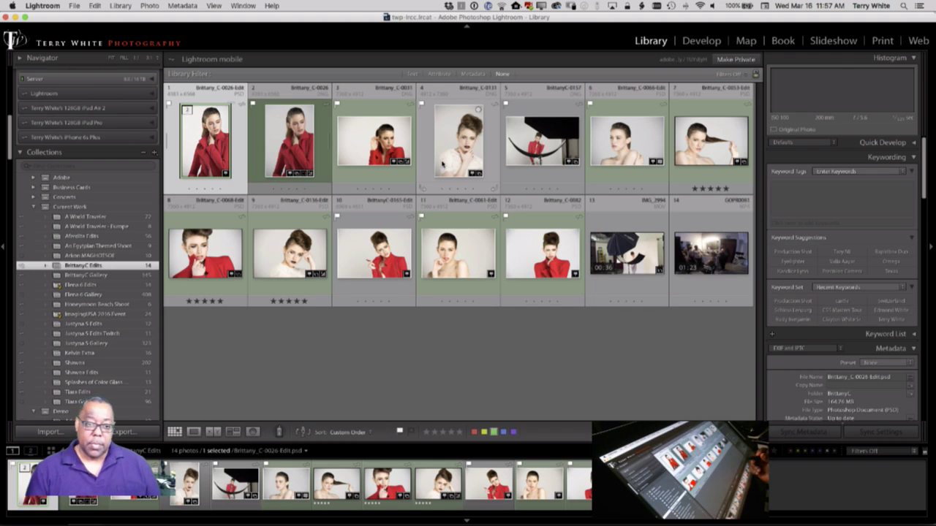
Step: Compare the original DNG portrait with its retouched PSD version at full screen
click(298, 155)
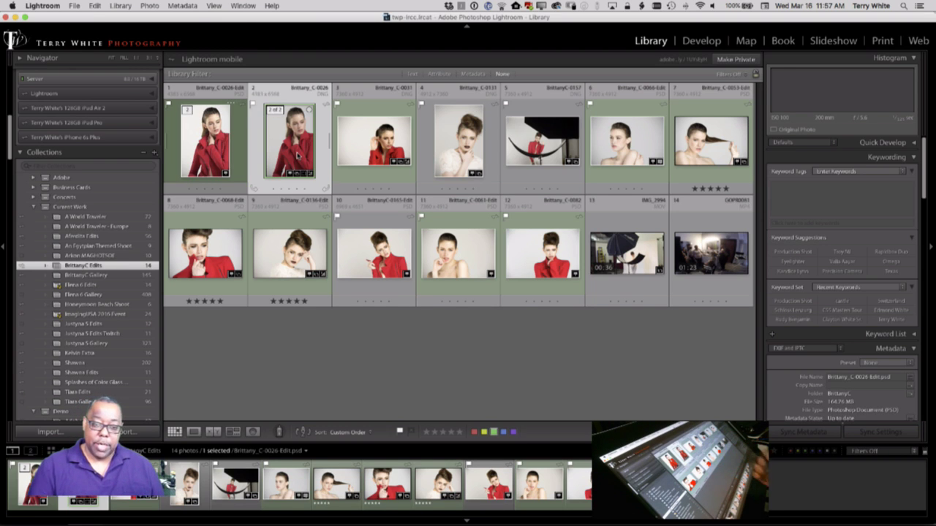
key(f)
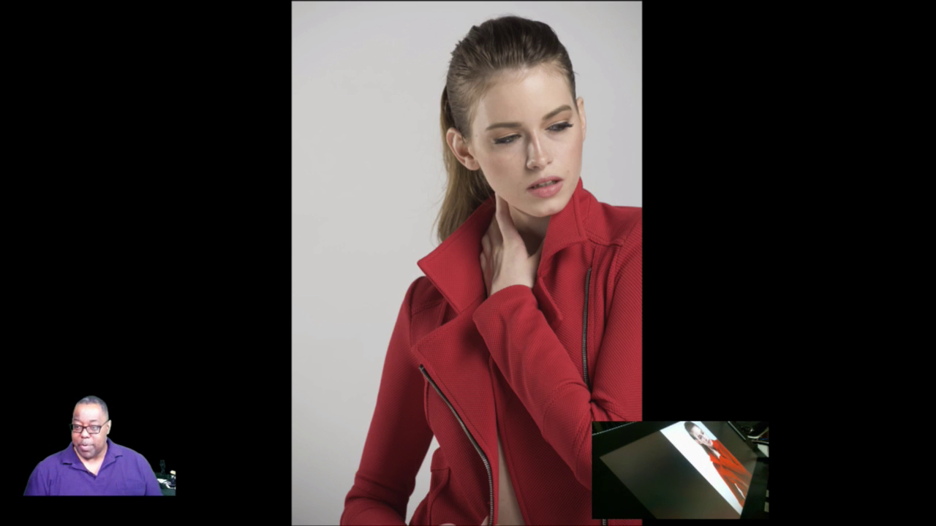
key(Right)
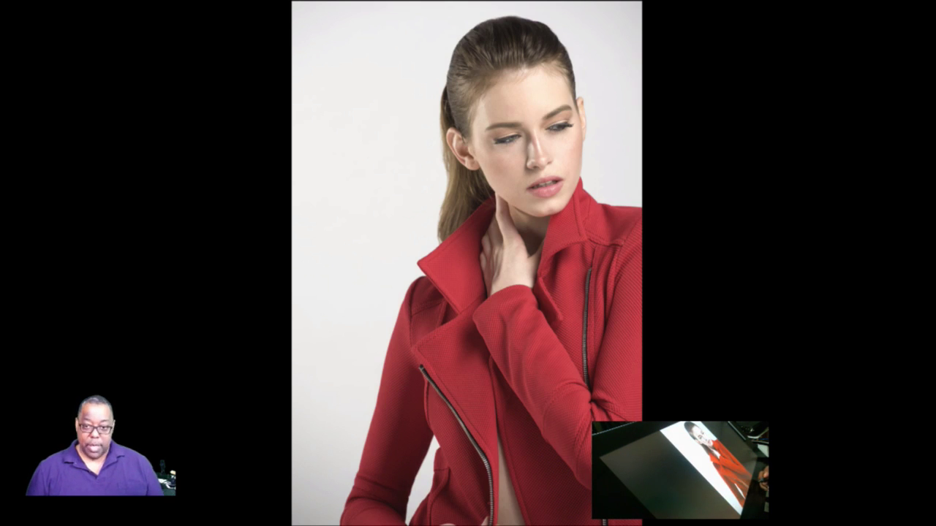
key(f)
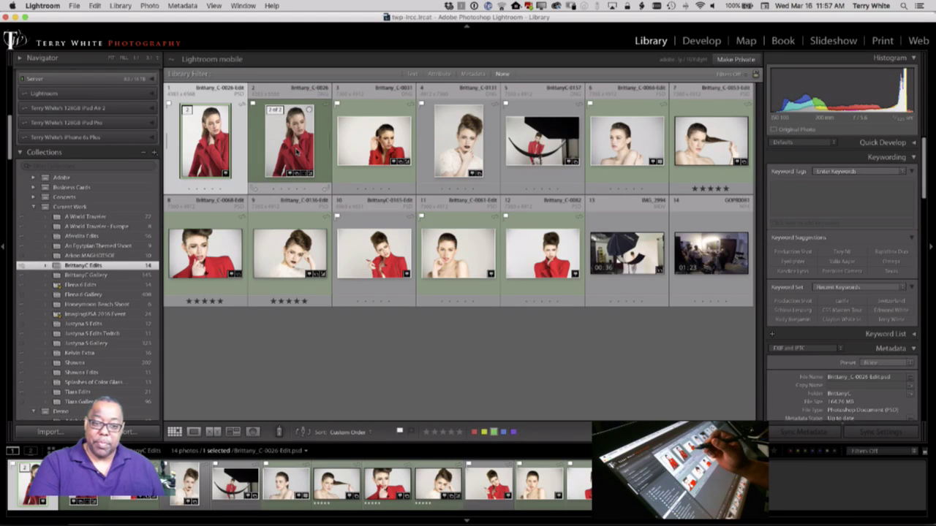
Step: Remove the original 0026 DNG portrait from the current collection
click(296, 150)
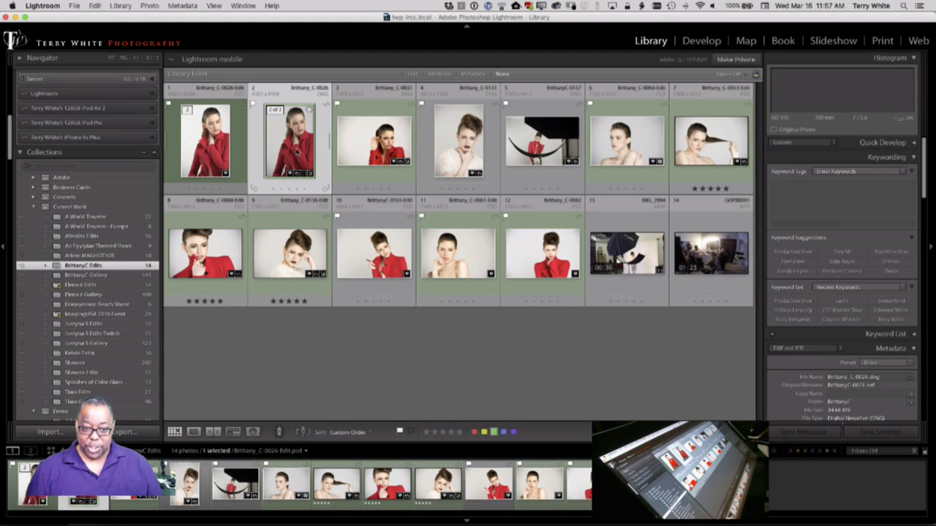
key(BackSpace)
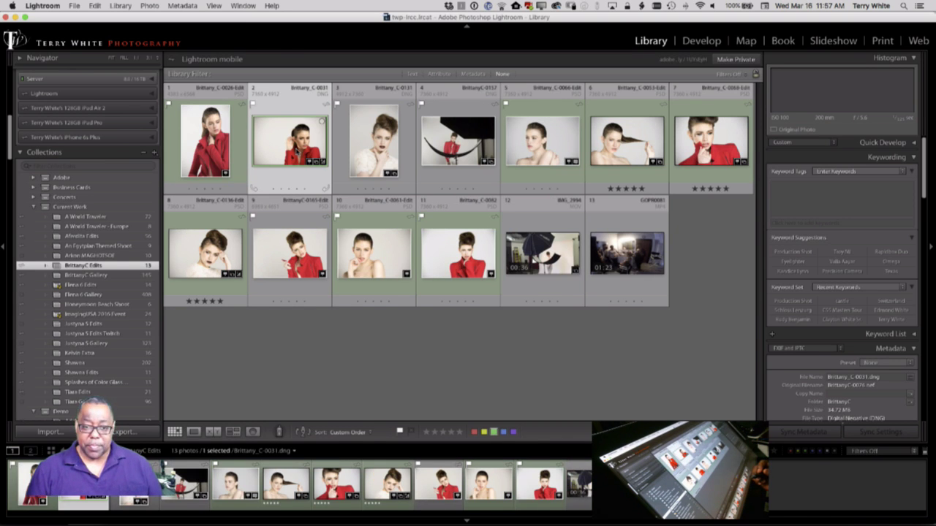
Step: Crop the 0031 DNG photo of the model with her hand at her ear to 6444 x 4301 in Develop, keeping the original aspect
key(e)
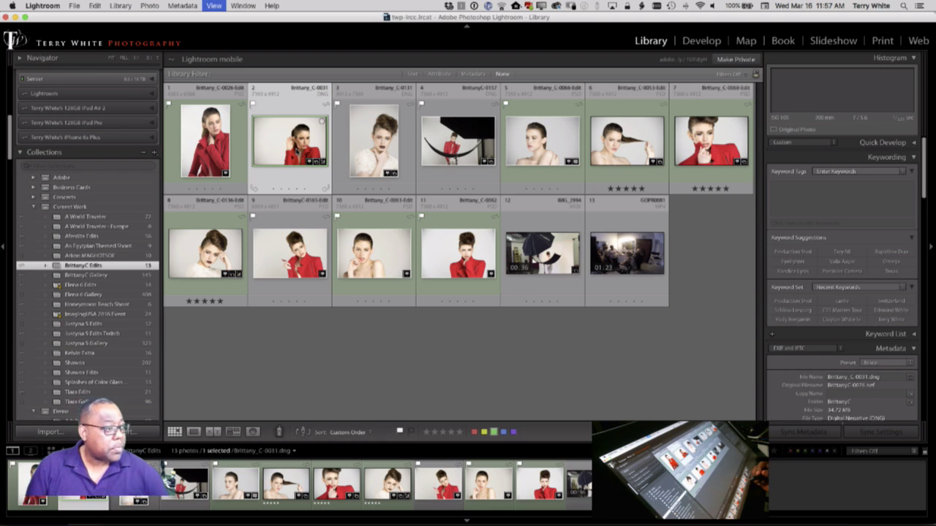
key(d)
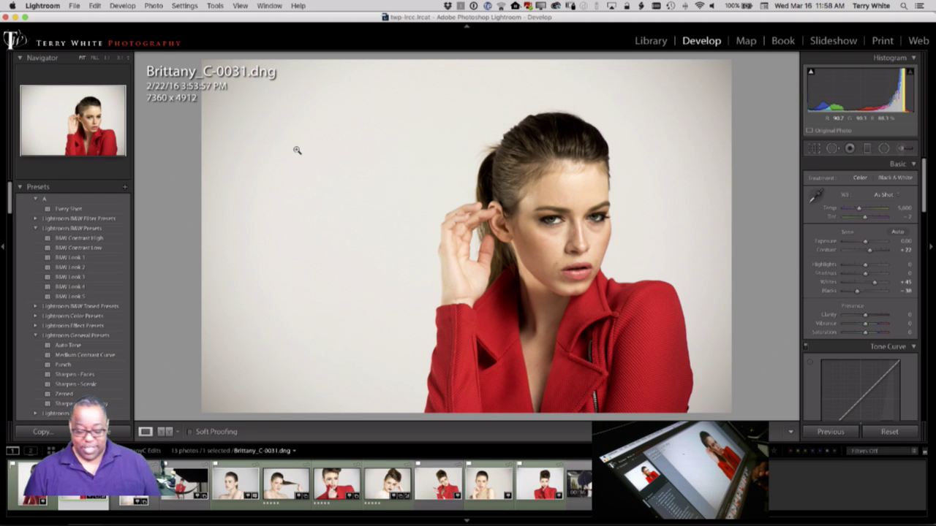
key(r)
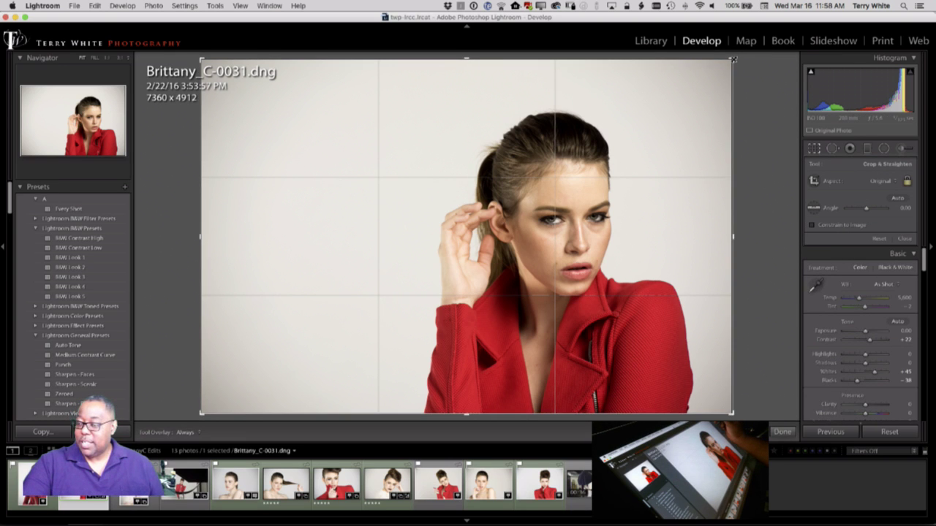
drag(733, 59, 727, 67)
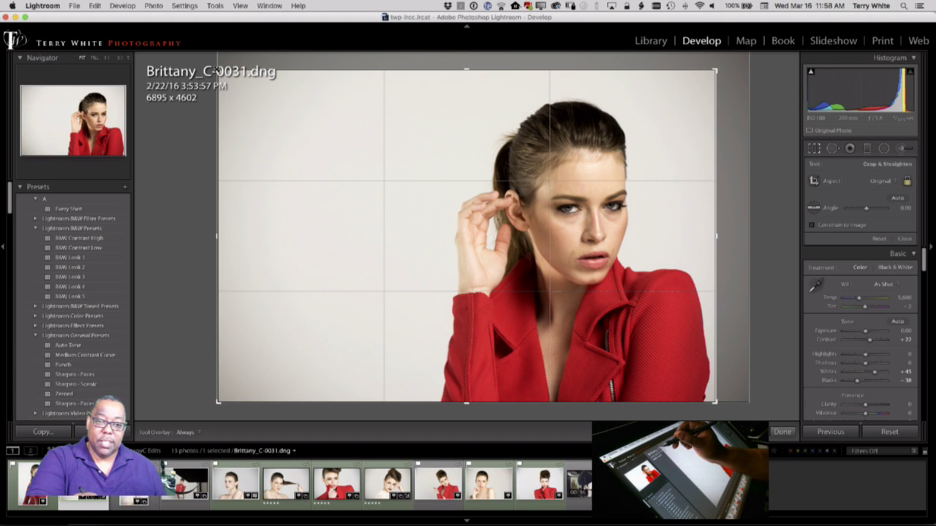
drag(216, 70, 225, 78)
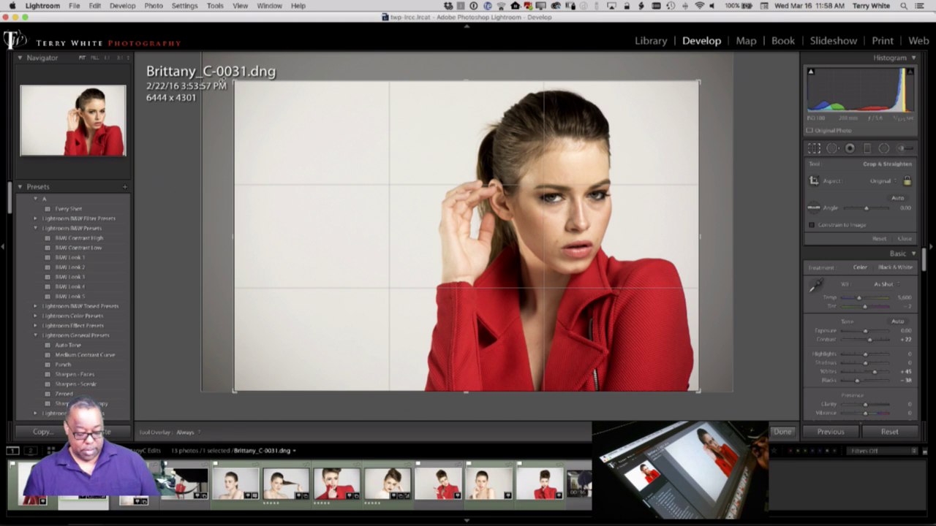
key(r)
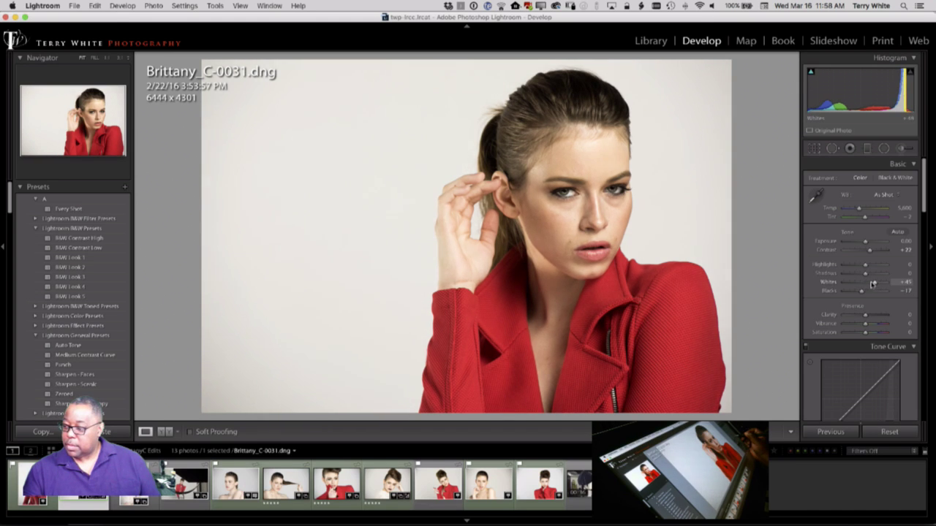
Step: Set Blacks to -17, Whites to +25 and Vibrance to +25, and apply the Sharpen - Faces preset
drag(872, 284, 869, 286)
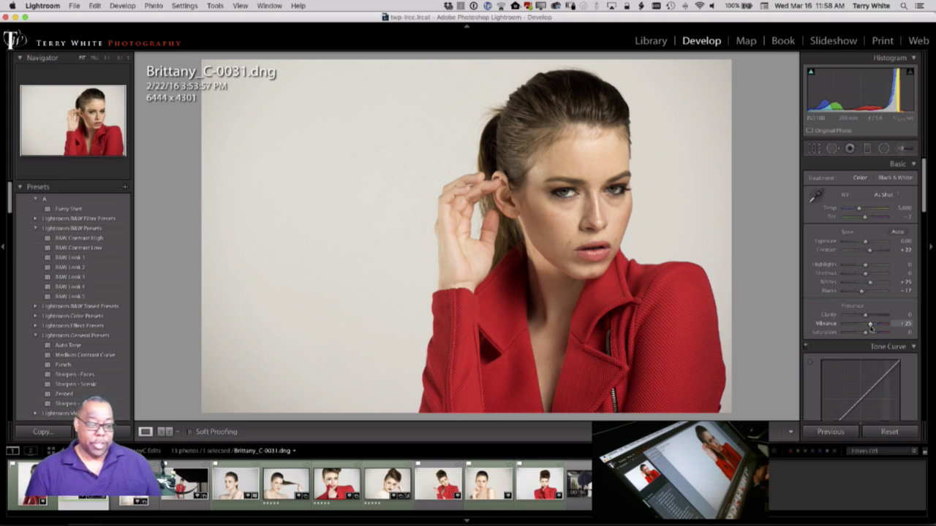
click(98, 384)
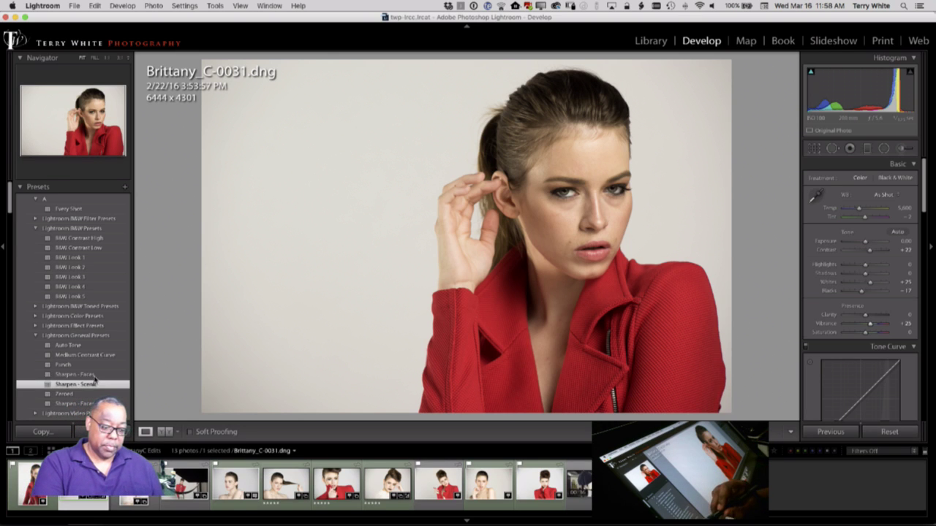
click(92, 375)
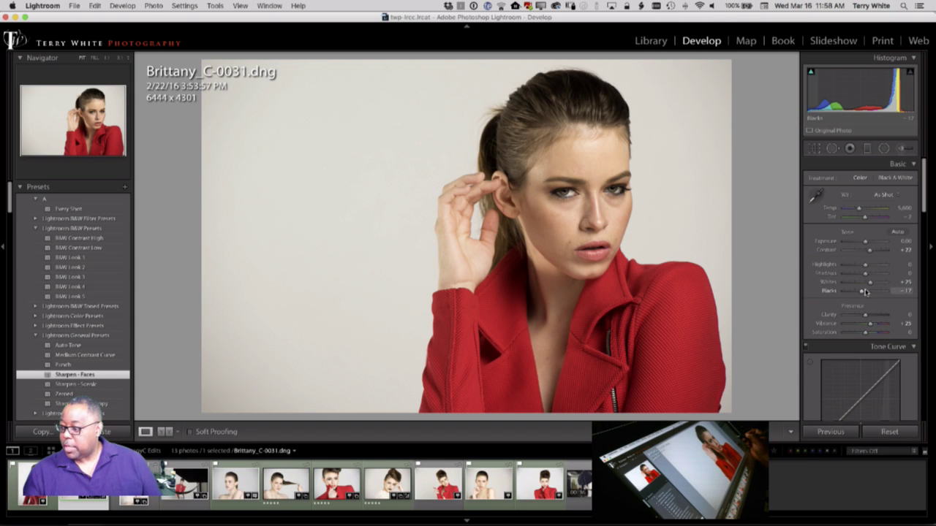
Step: Set Whites to +21, Blacks to 0, Exposure to +0.30 and Contrast to +14 on the 0031 photo
drag(862, 292, 869, 283)
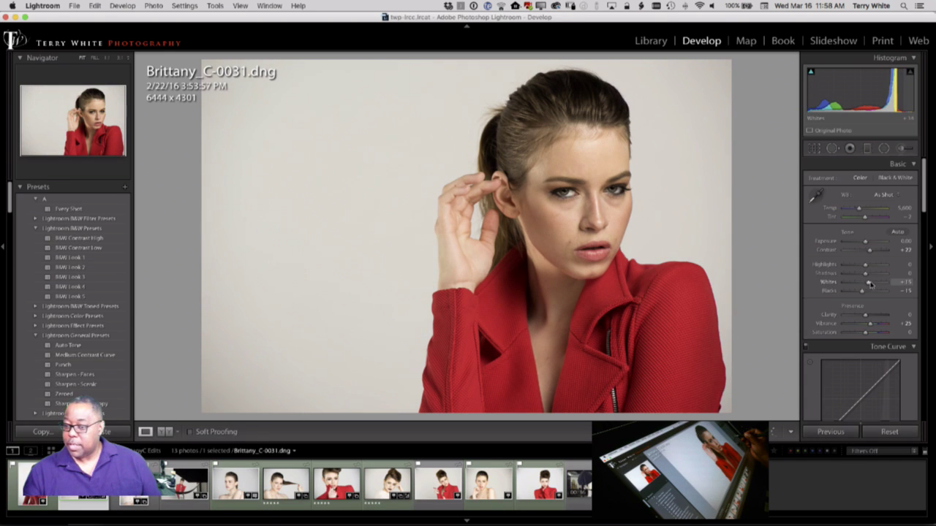
key(Up)
key(Up)
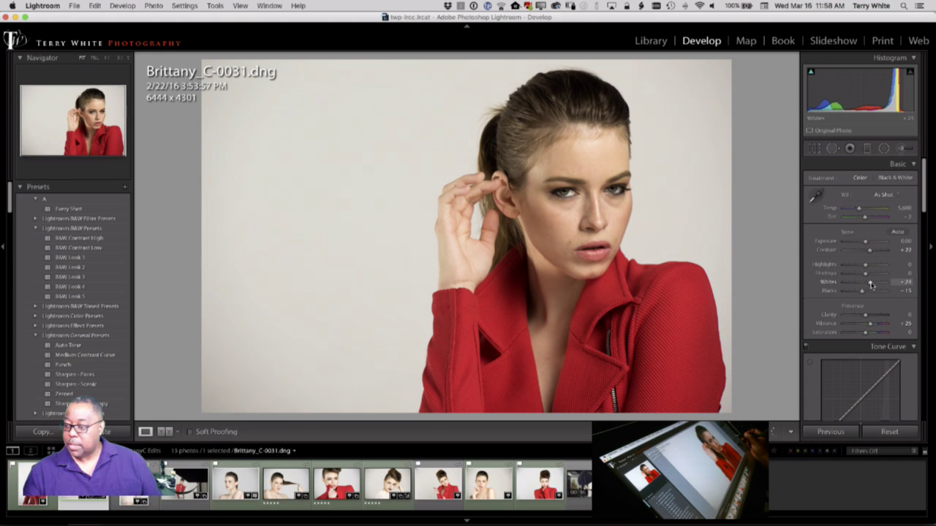
drag(871, 284, 869, 284)
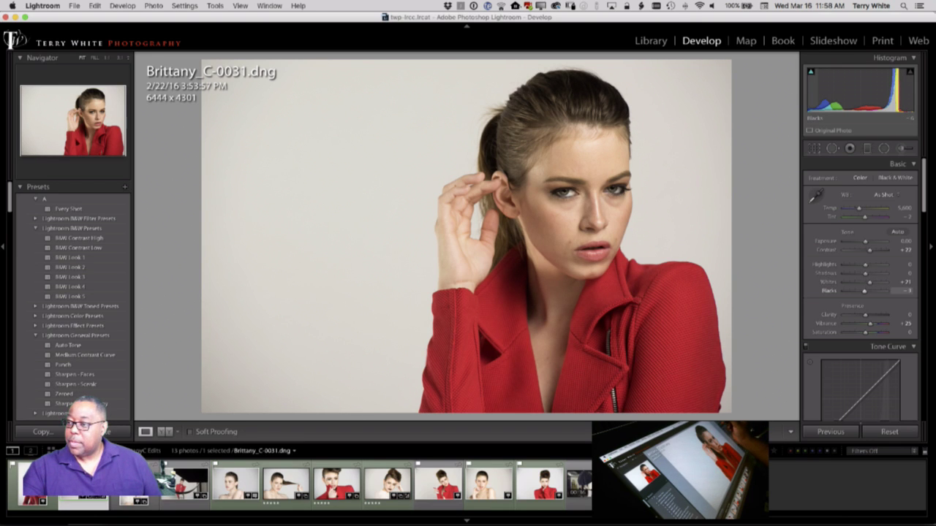
drag(810, 96, 816, 93)
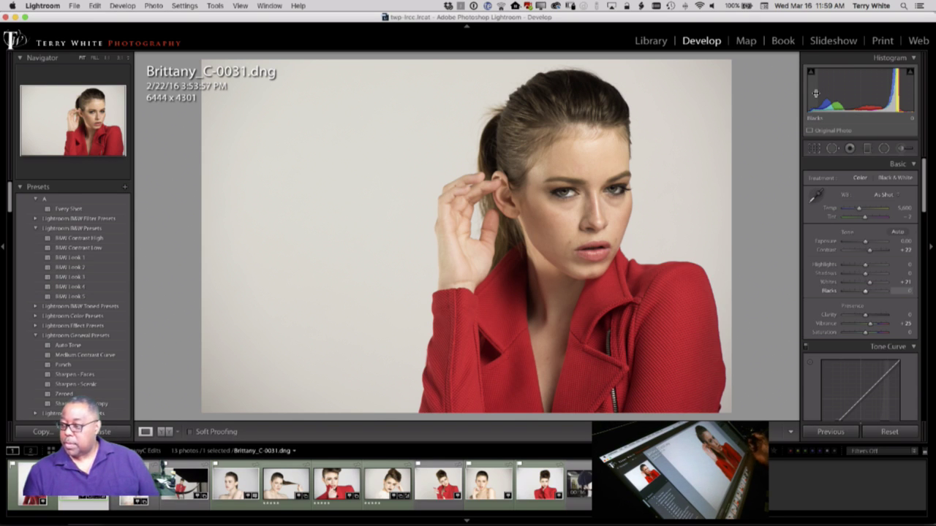
drag(867, 244, 869, 253)
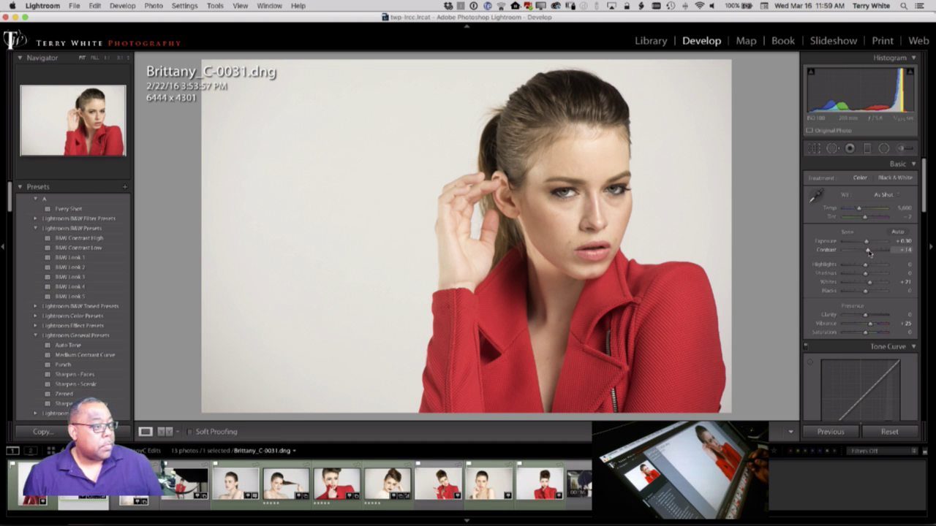
Step: Switch to Photoshop with the 0031 photo and choose the Spot Healing Brush to retouch the model's face
key(super+Tab)
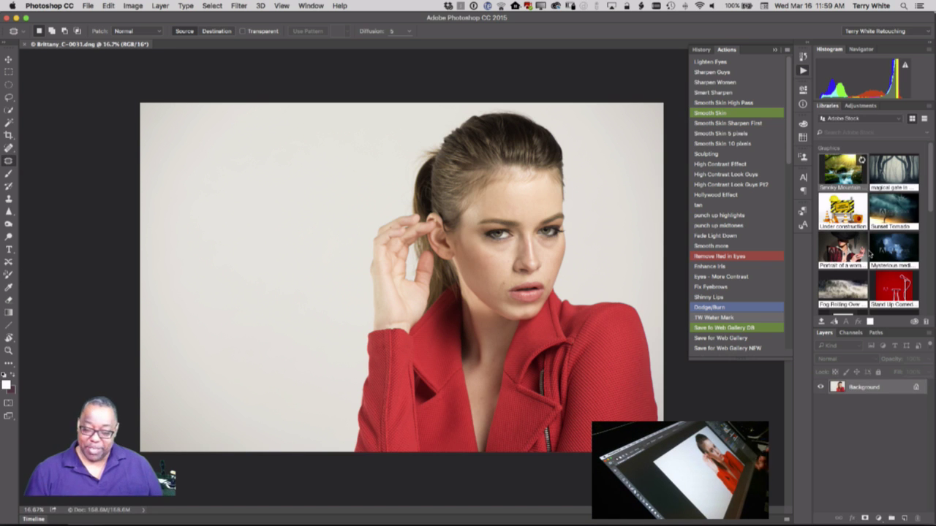
key(z)
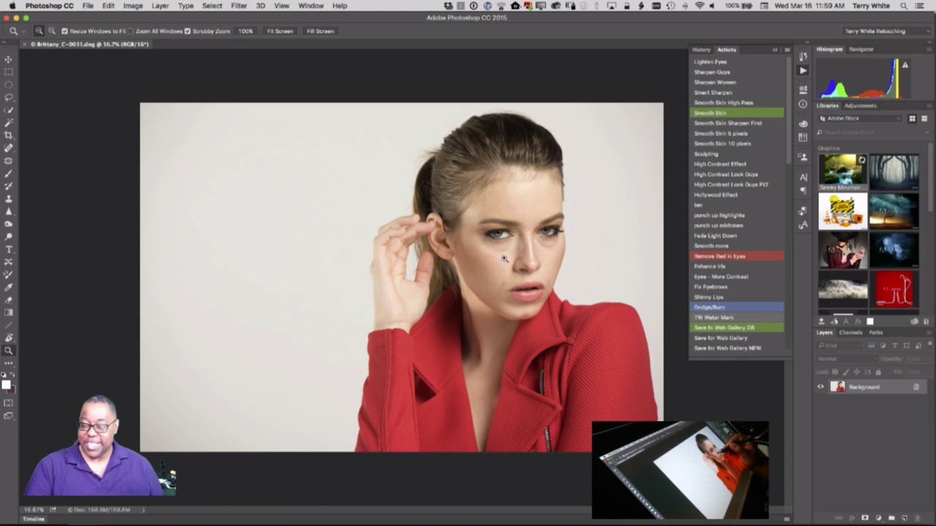
drag(500, 255, 485, 359)
key(j)
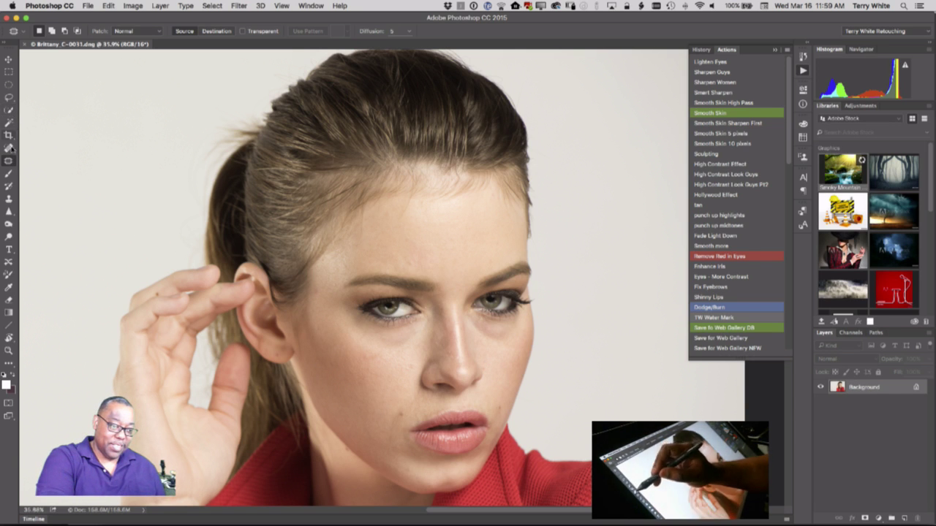
click(8, 148)
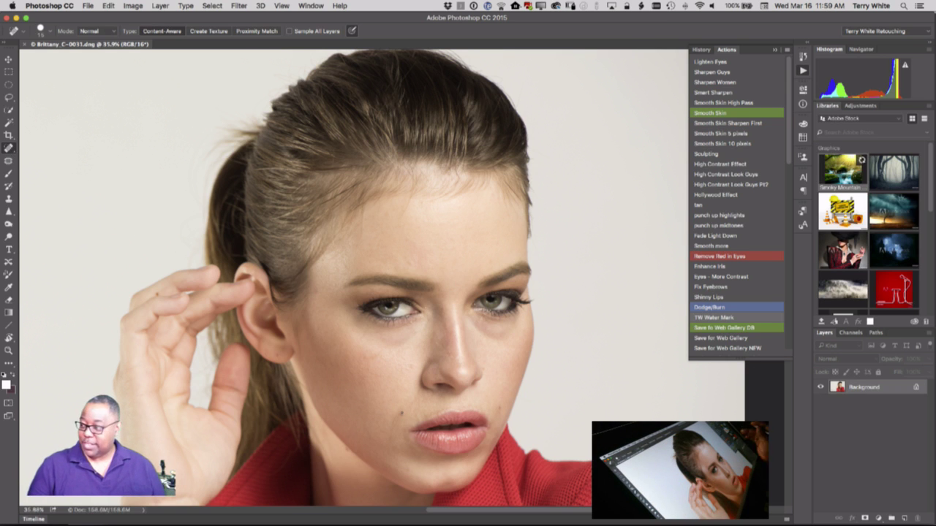
Step: Enlarge the healing brush to 125 px and remove the moles on both sides of the model's mouth
key(bracketright)
key(bracketright)
key(bracketright)
key(bracketright)
key(bracketright)
key(bracketright)
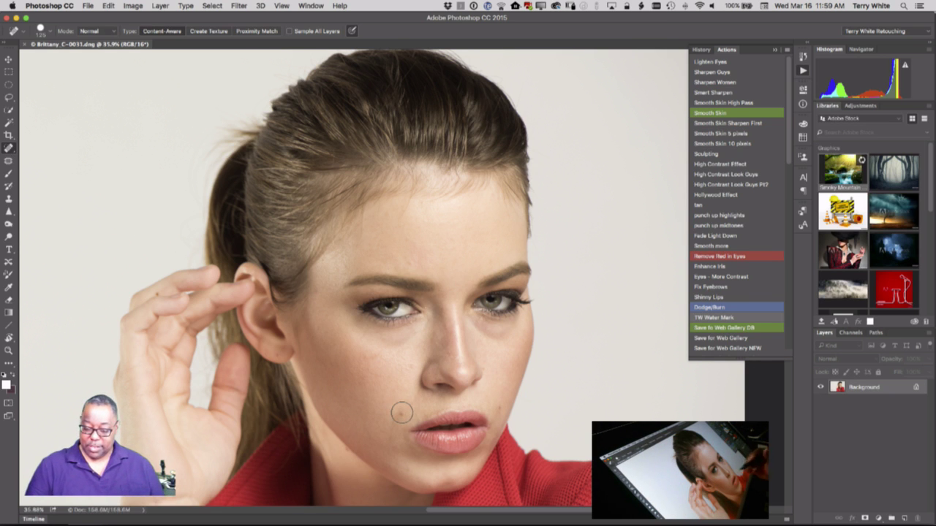
click(401, 414)
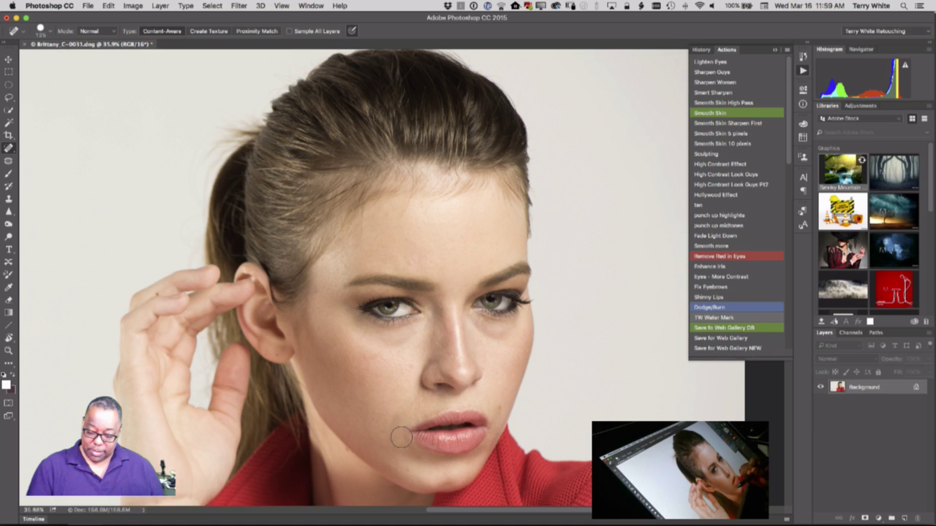
click(498, 409)
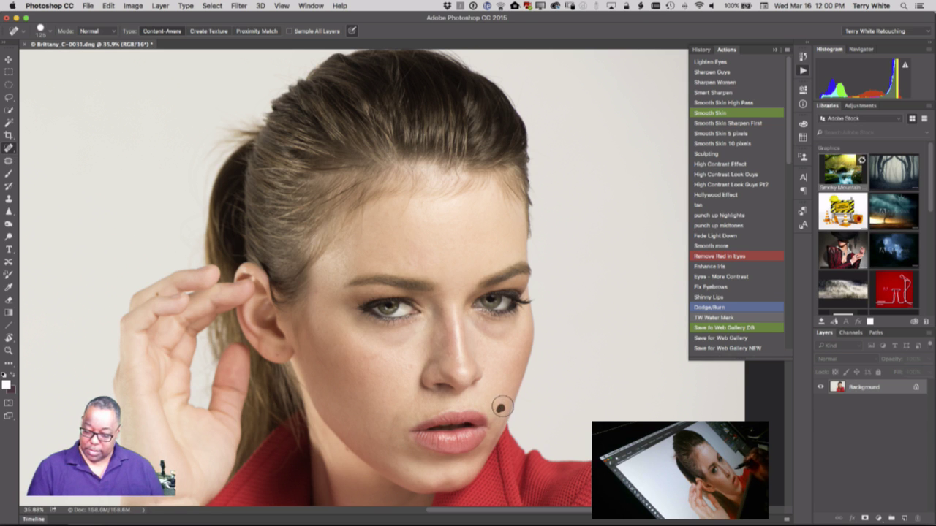
Step: Heal the small spots on the cheeks, along the nose and in the middle of the forehead
click(486, 371)
click(412, 368)
click(446, 355)
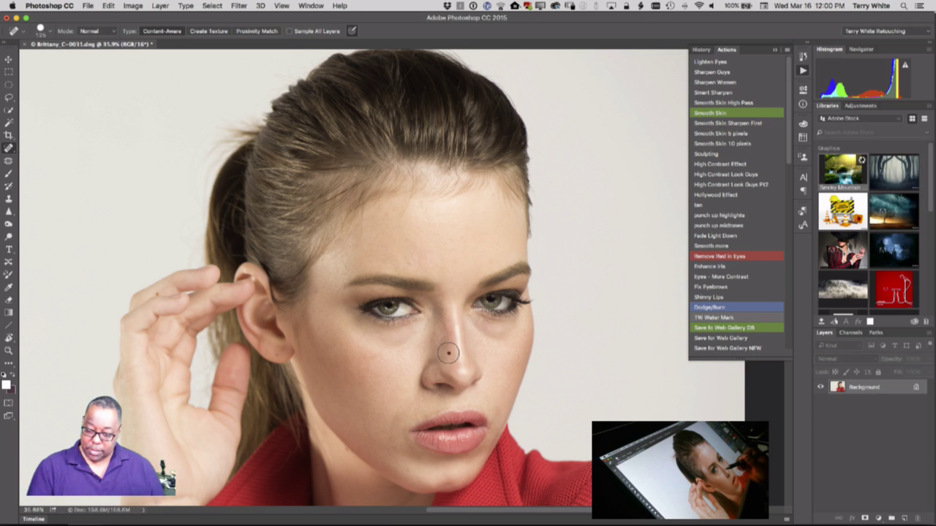
click(450, 357)
click(437, 343)
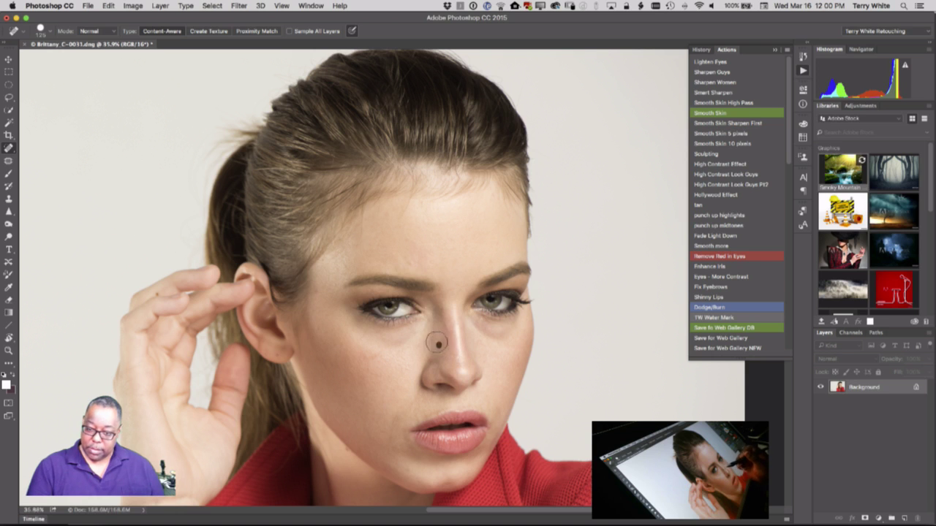
click(409, 264)
drag(403, 209, 411, 218)
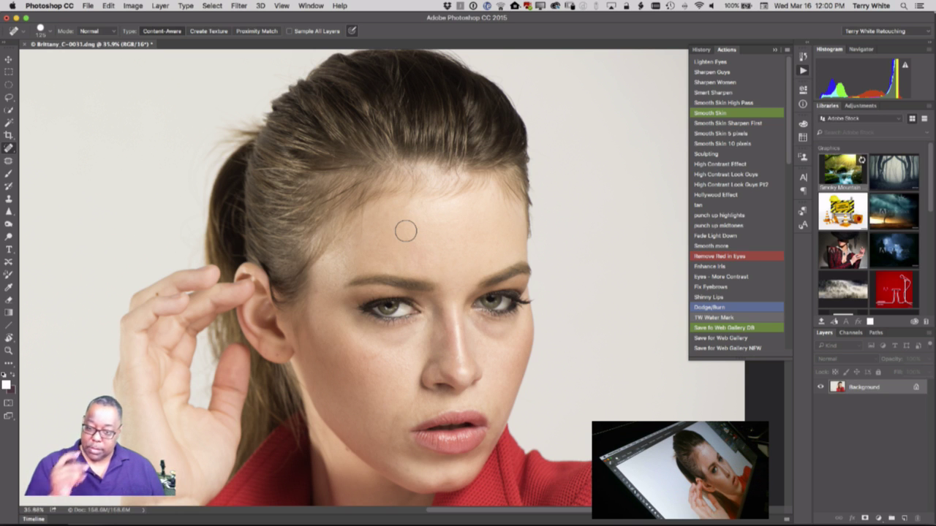
Step: Heal the blemishes on the cheek, earlobe, jawline and skin around the corners of the mouth
drag(374, 362, 368, 358)
click(364, 358)
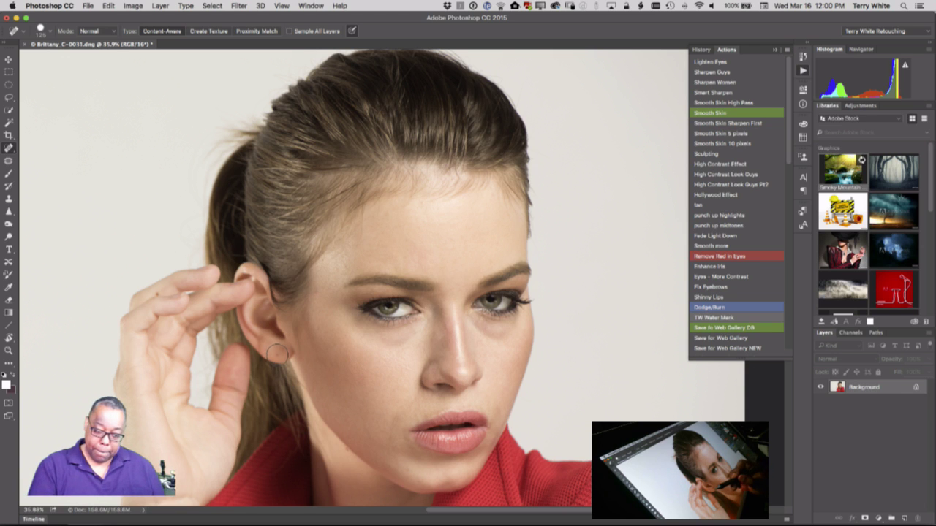
click(277, 356)
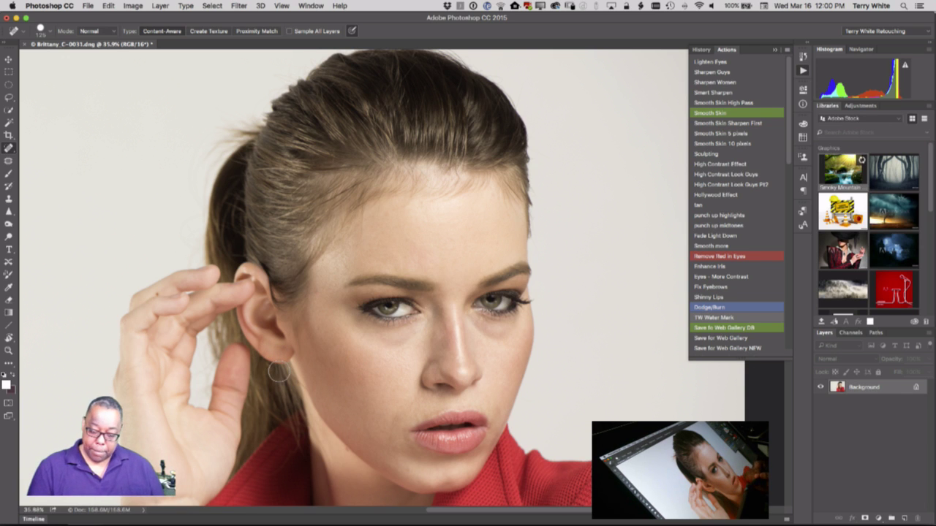
click(348, 452)
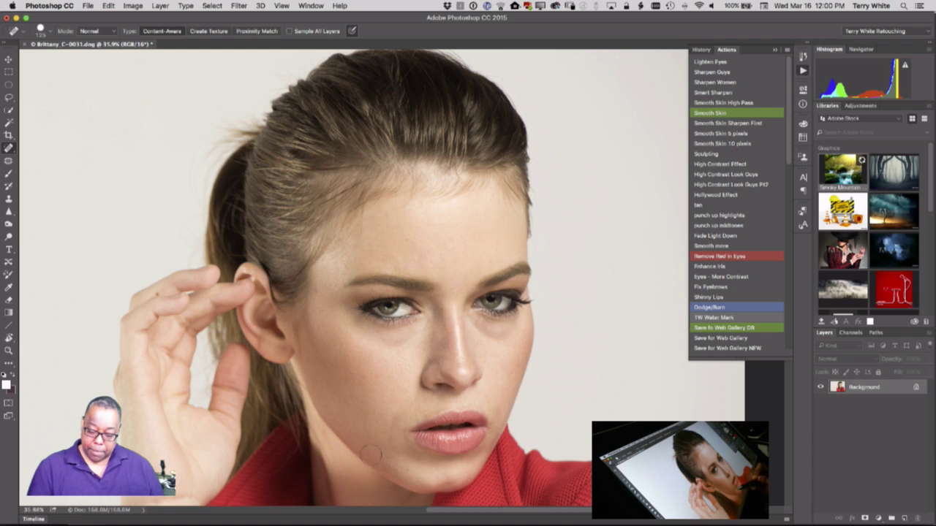
click(394, 441)
click(404, 439)
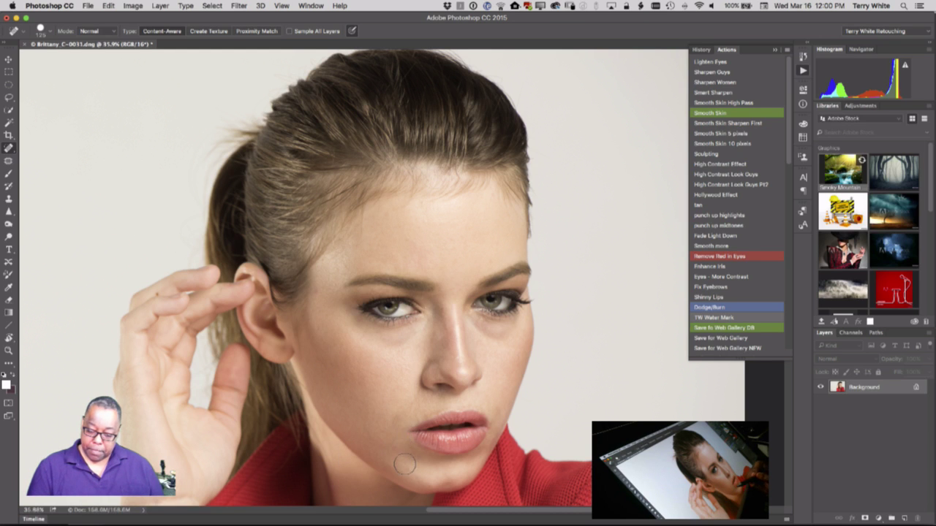
click(401, 433)
click(492, 434)
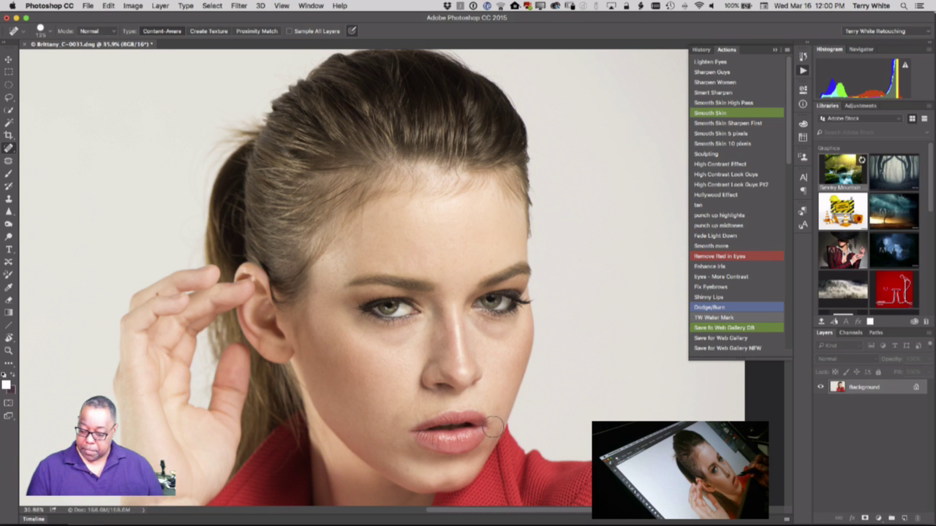
click(489, 427)
Step: Heal the spots on the bridge of the nose and around the eye farther from the raised hand
click(444, 306)
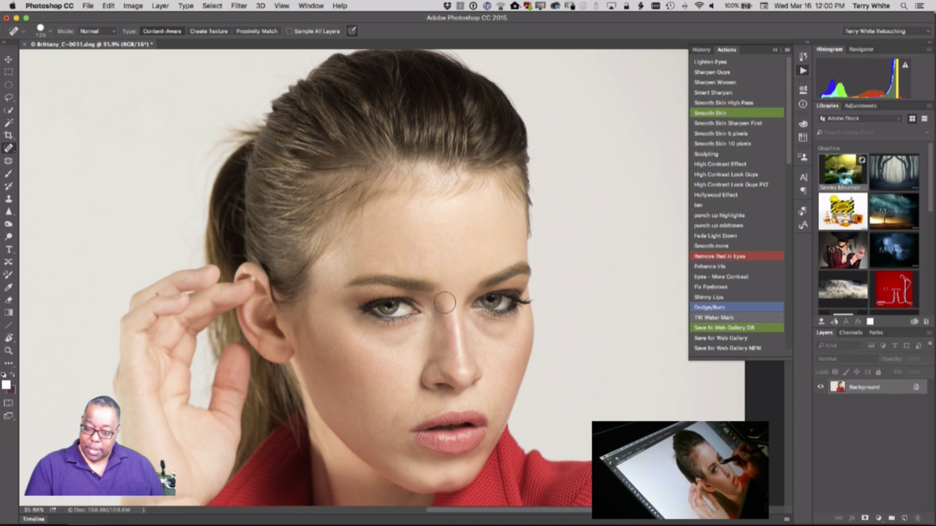
click(482, 327)
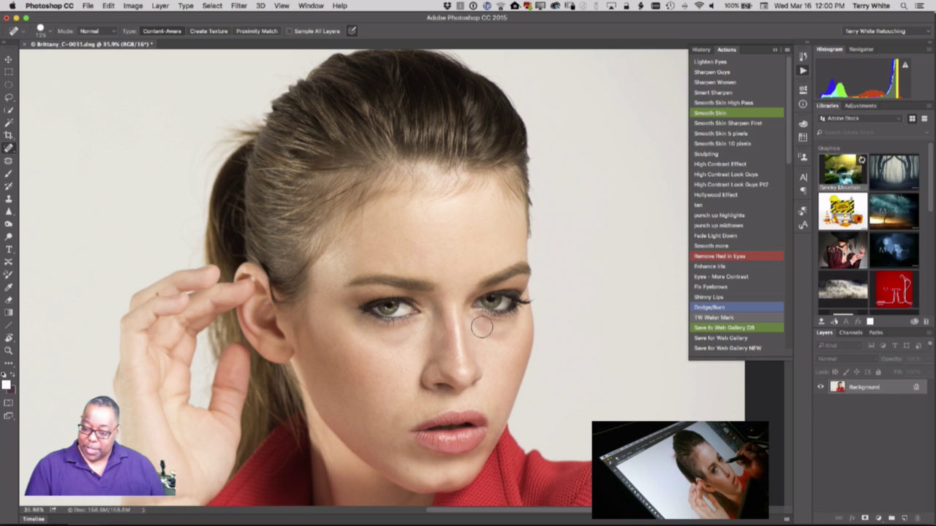
click(471, 319)
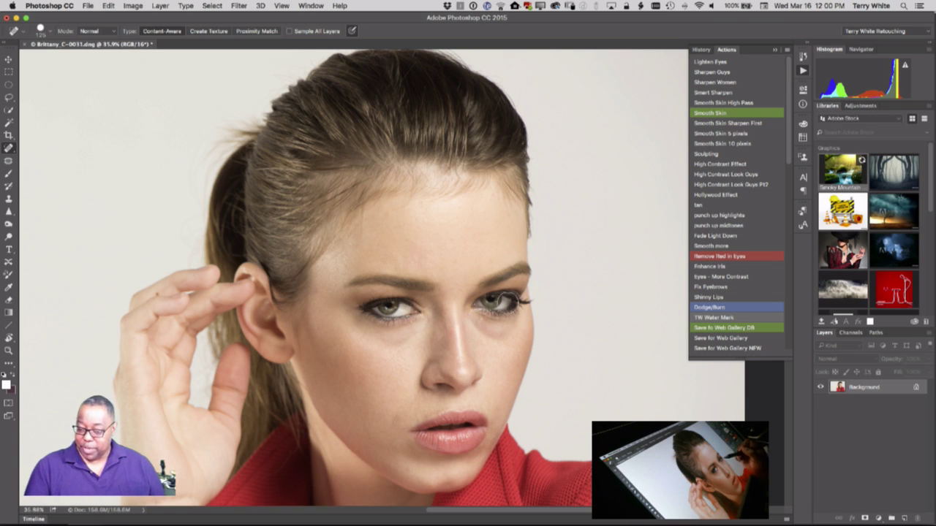
click(508, 302)
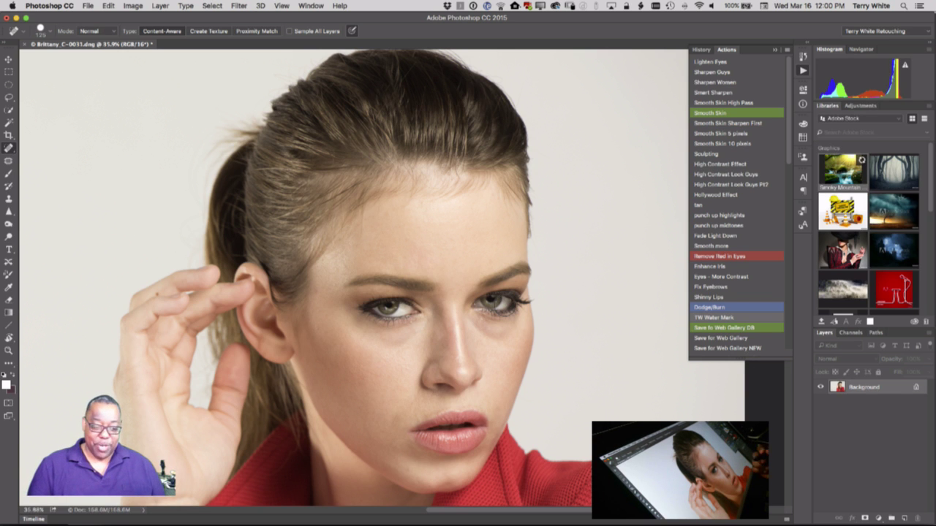
Step: Heal the spots on the skin of the neck and chest inside the open jacket
drag(399, 408, 372, 248)
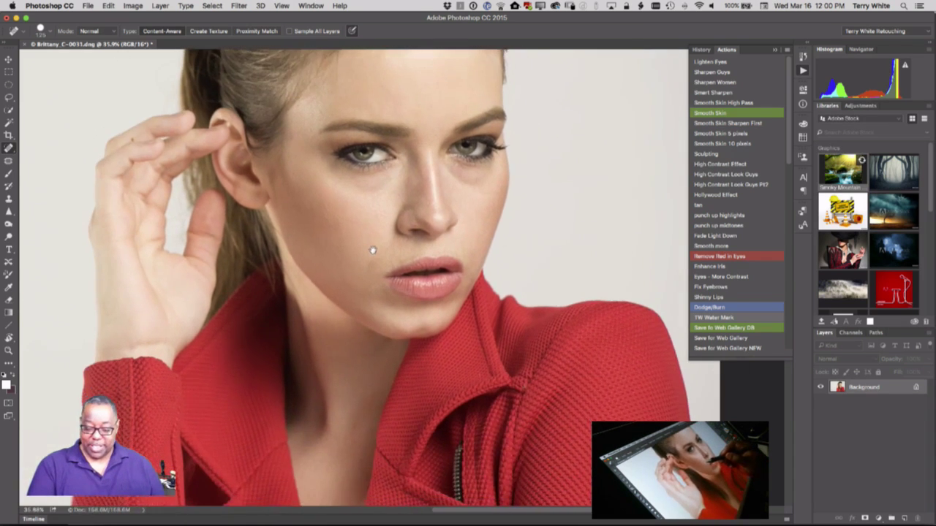
click(353, 424)
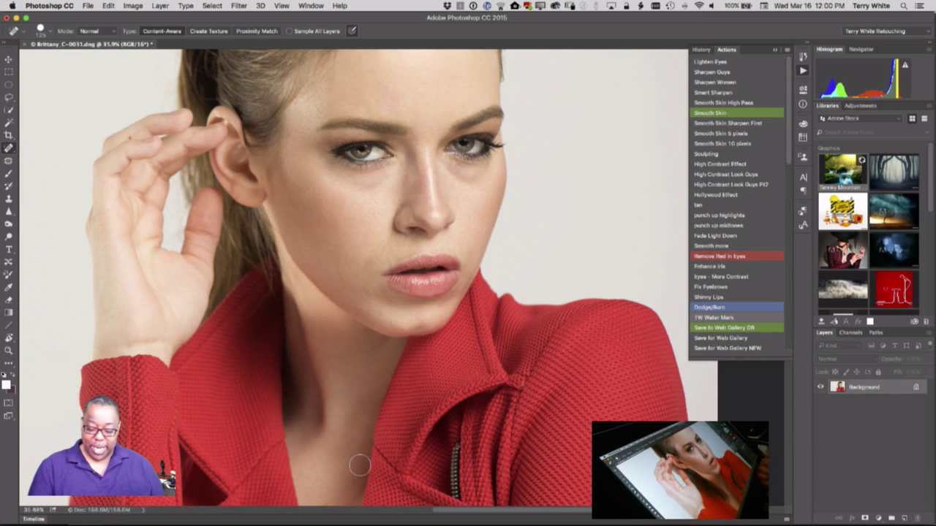
scroll(362, 457, down, 5)
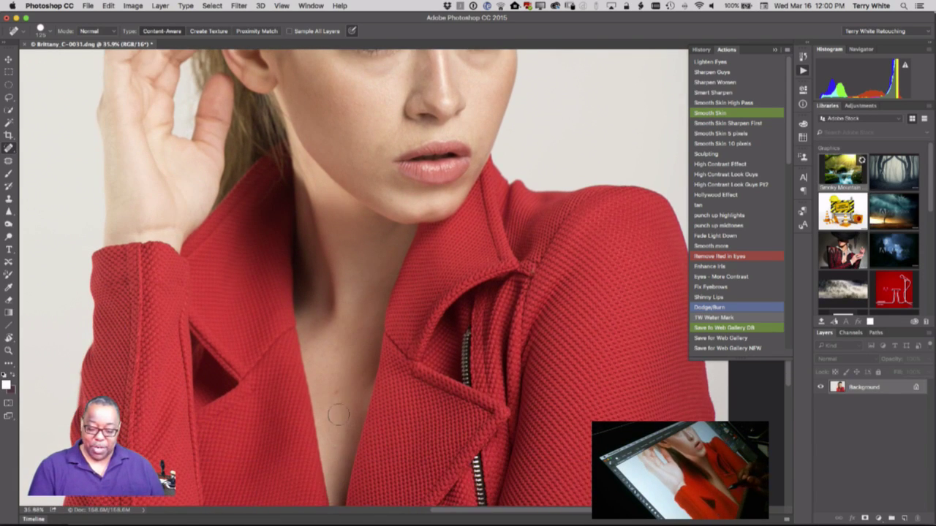
click(340, 401)
click(336, 392)
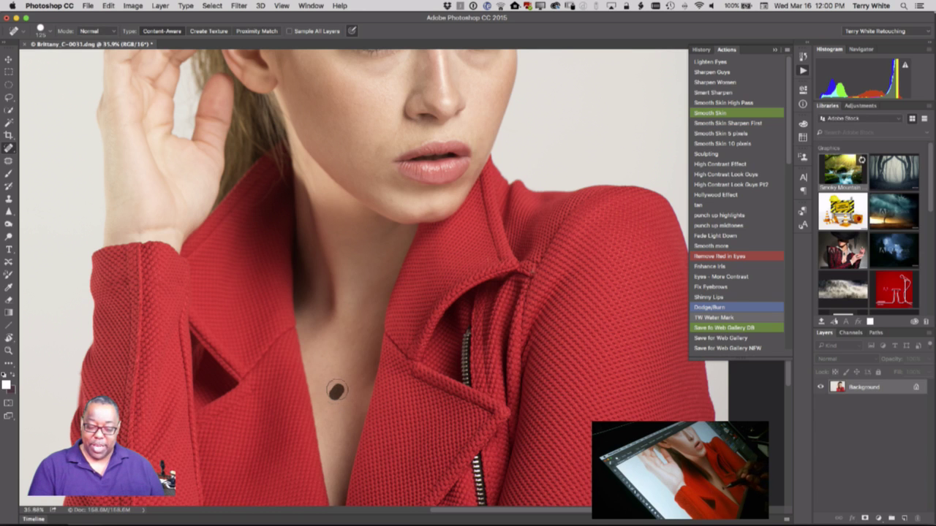
Step: Heal the marks on the forehead from the temple near the raised hand up along the hairline
scroll(398, 431, up, 7)
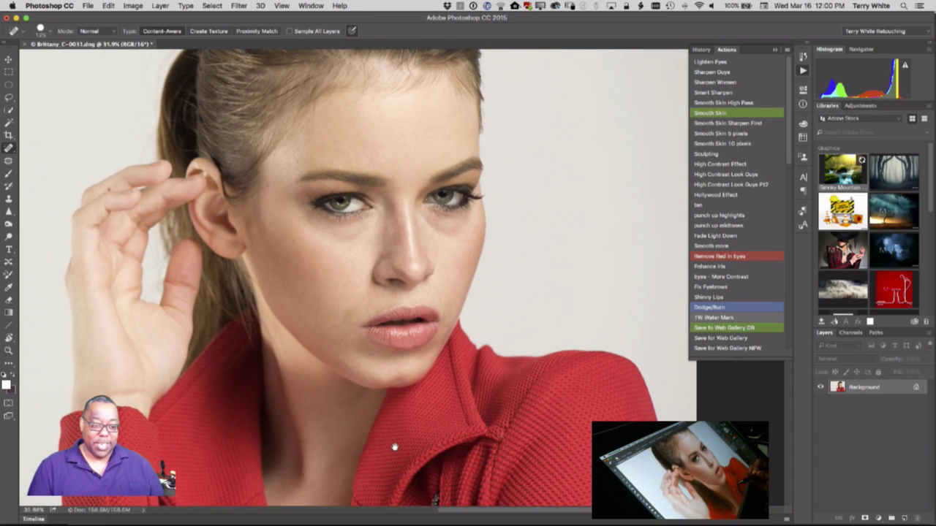
scroll(392, 431, up, 5)
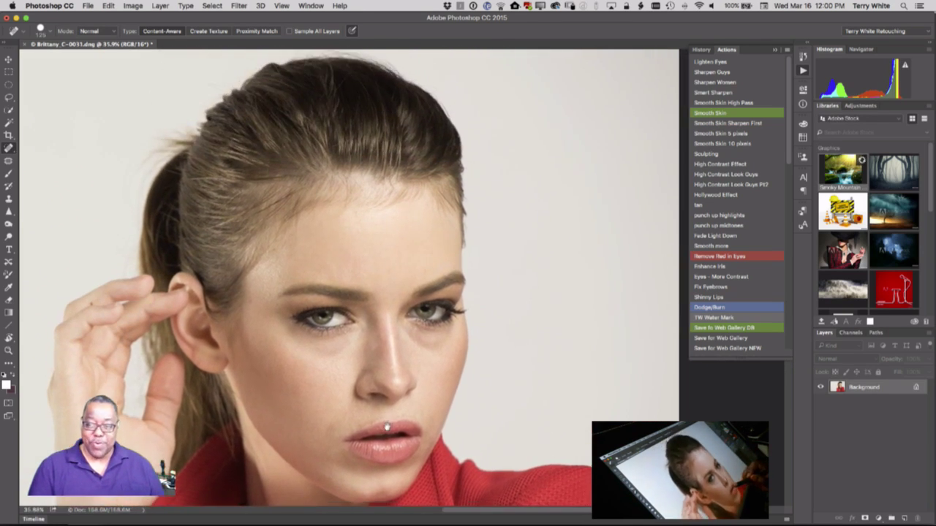
drag(290, 266, 292, 251)
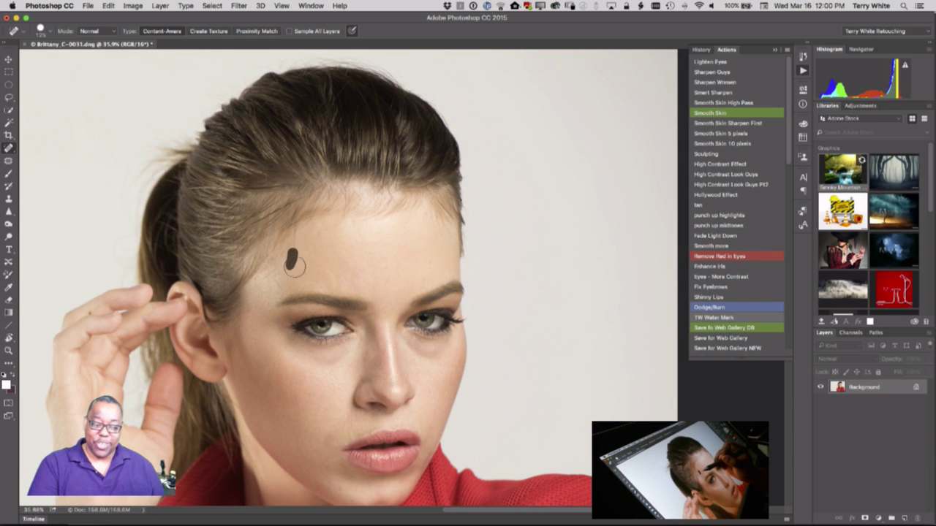
click(304, 247)
click(319, 234)
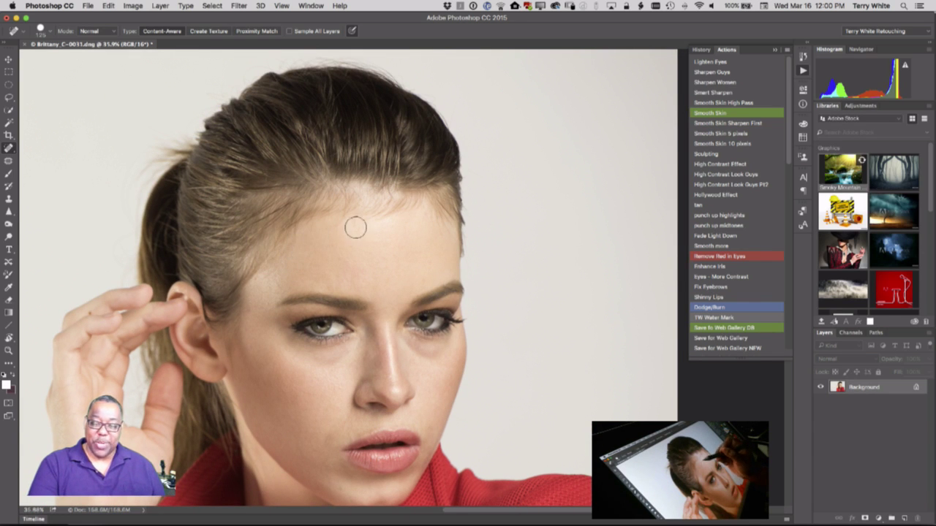
click(344, 224)
click(353, 222)
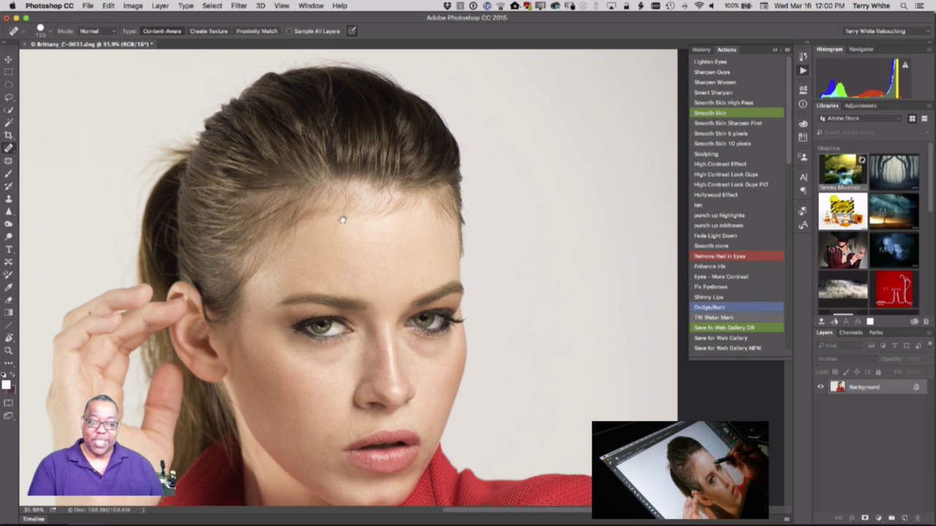
Step: Clone clean background over the wispy hairs sticking out from the top of the ponytail, using a 150-pixel Clone Stamp brush
drag(376, 265, 460, 348)
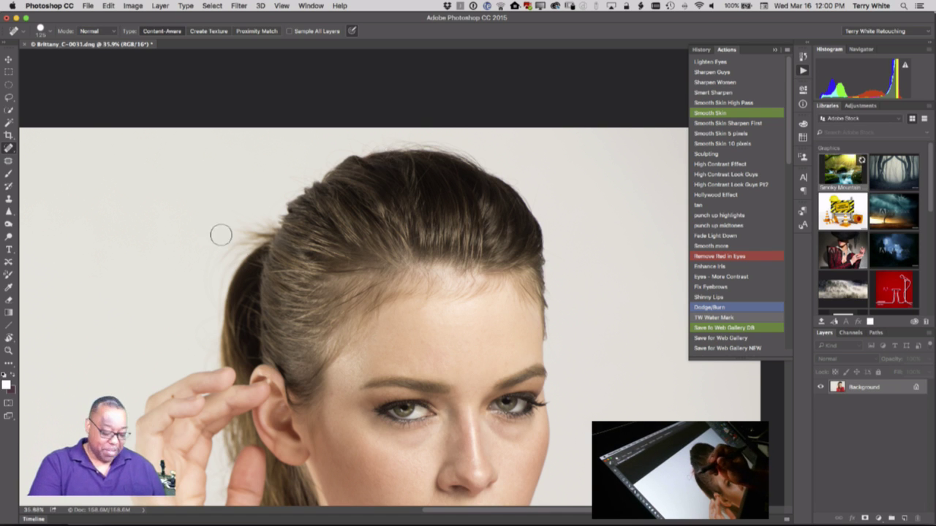
key(s)
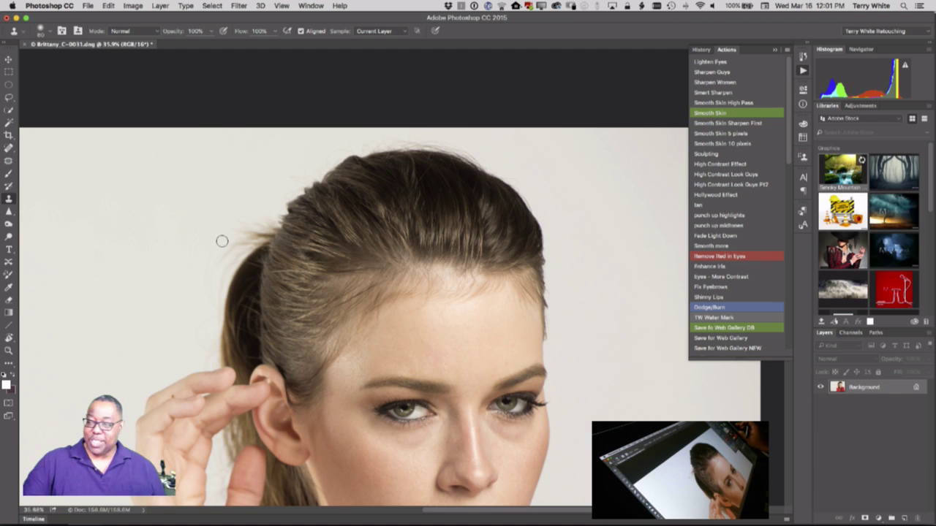
key(bracketright)
key(bracketright)
key(bracketright)
key(bracketright)
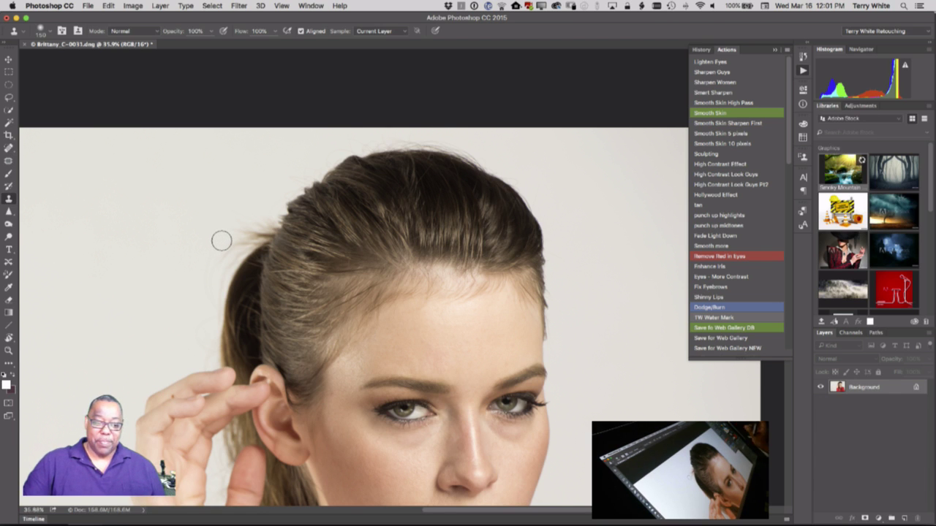
alt+click(173, 231)
mouse_move(233, 247)
mouse_down()
mouse_move(215, 273)
mouse_move(245, 231)
mouse_move(232, 244)
mouse_up()
Step: Clone out the remaining flyaways from the ponytail's base up the back of the head with a 70-pixel brush
key(bracketleft)
key(bracketleft)
key(bracketleft)
key(bracketleft)
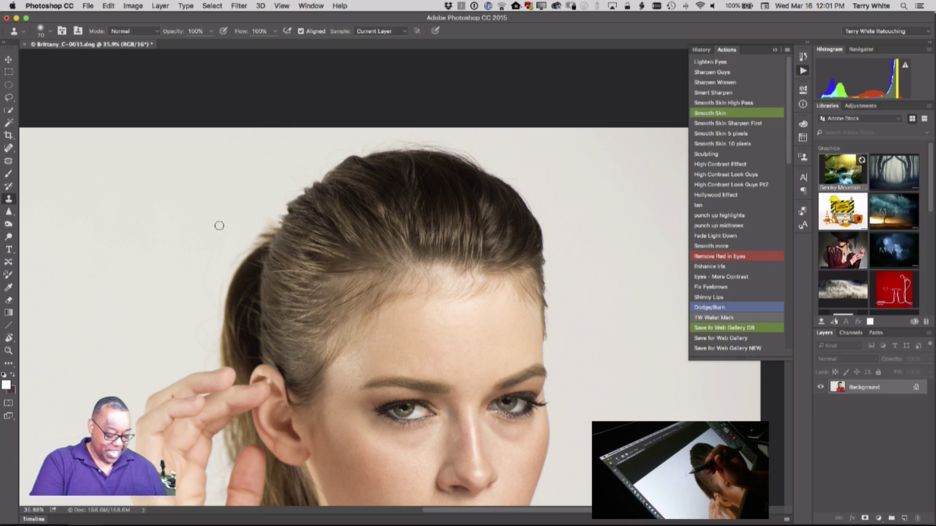
alt+click(211, 220)
mouse_move(256, 232)
mouse_down()
mouse_move(215, 289)
mouse_move(209, 355)
mouse_move(232, 258)
mouse_move(267, 229)
mouse_move(261, 239)
mouse_move(266, 233)
mouse_move(253, 246)
mouse_move(283, 192)
mouse_move(306, 176)
mouse_up()
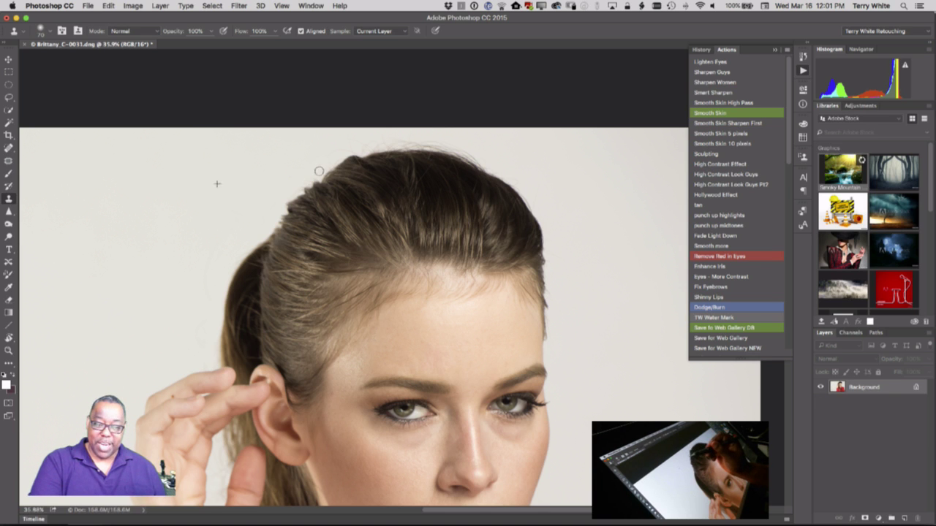
Step: Clone out the stray hairs along the rear of the crown and down the far side of the hair to the forehead
mouse_move(319, 171)
mouse_down()
mouse_move(291, 193)
mouse_move(339, 154)
mouse_move(325, 163)
mouse_move(327, 138)
mouse_move(295, 155)
mouse_up()
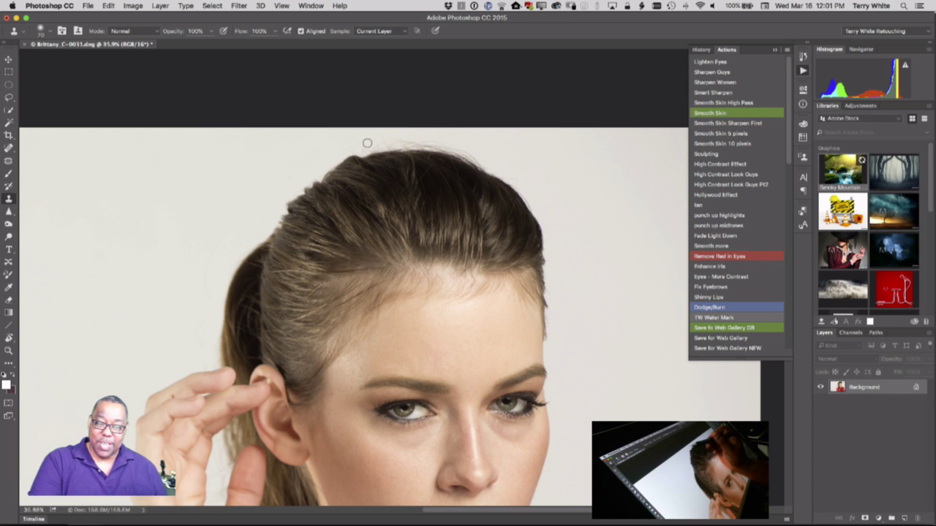
mouse_move(371, 145)
mouse_down()
mouse_move(348, 150)
mouse_move(381, 143)
mouse_move(334, 151)
mouse_up()
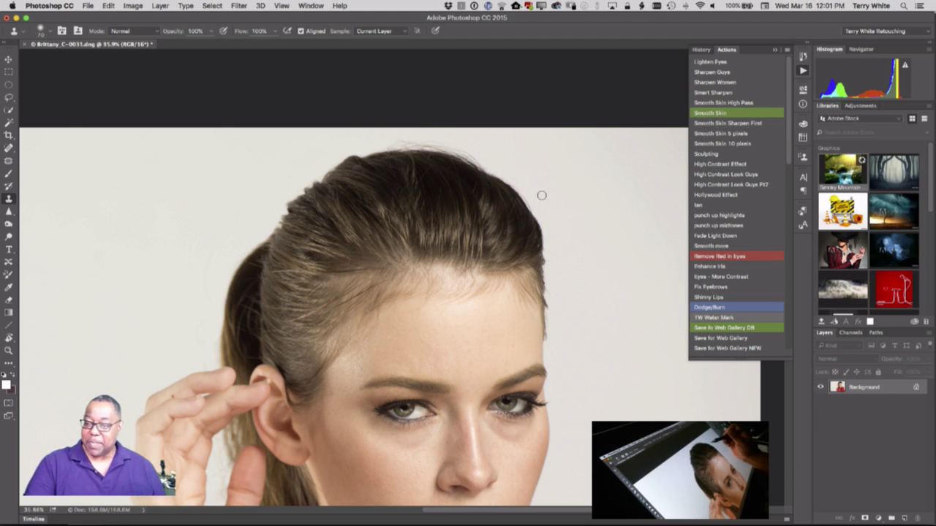
mouse_move(535, 207)
mouse_down()
mouse_move(515, 180)
mouse_move(531, 197)
mouse_move(556, 282)
mouse_move(549, 255)
mouse_move(553, 356)
mouse_up()
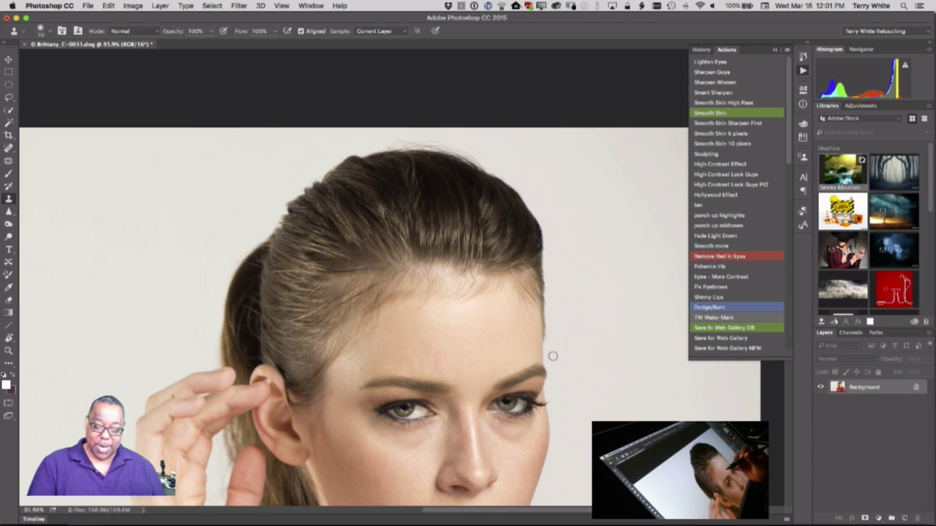
Step: Clone background over the fine flyaway hairs across the very top of the head, resampling beside the crown for the far slope
scroll(430, 251, up, 2)
scroll(430, 252, up, 5)
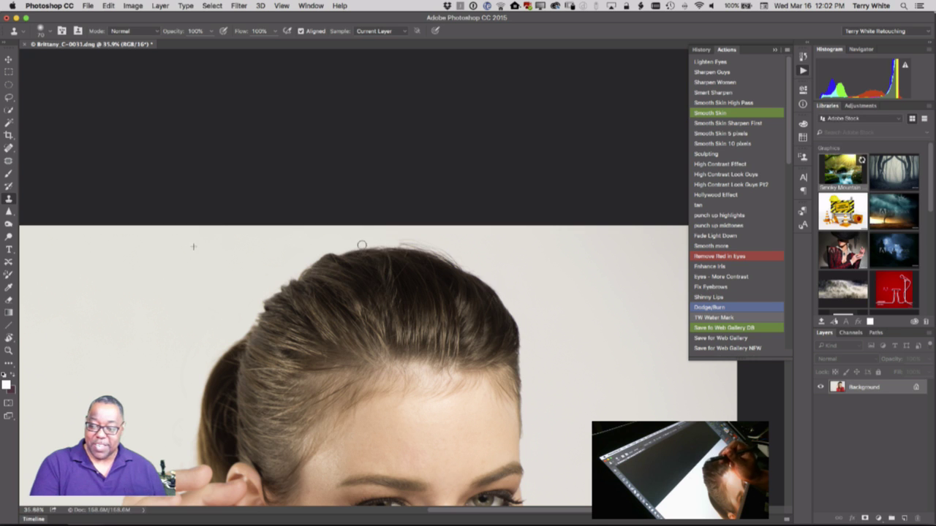
mouse_move(362, 245)
mouse_down()
mouse_move(423, 244)
mouse_move(476, 271)
mouse_move(429, 247)
mouse_up()
alt+click(498, 241)
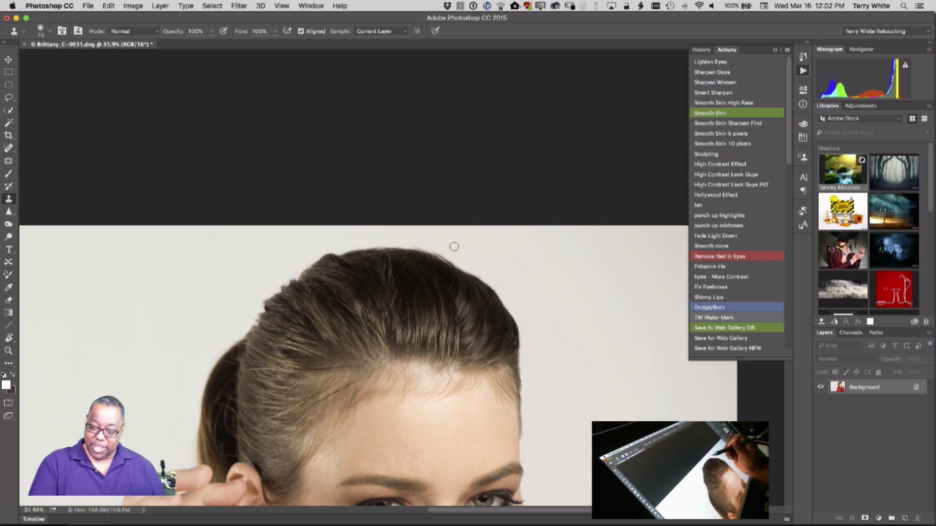
drag(427, 249, 463, 266)
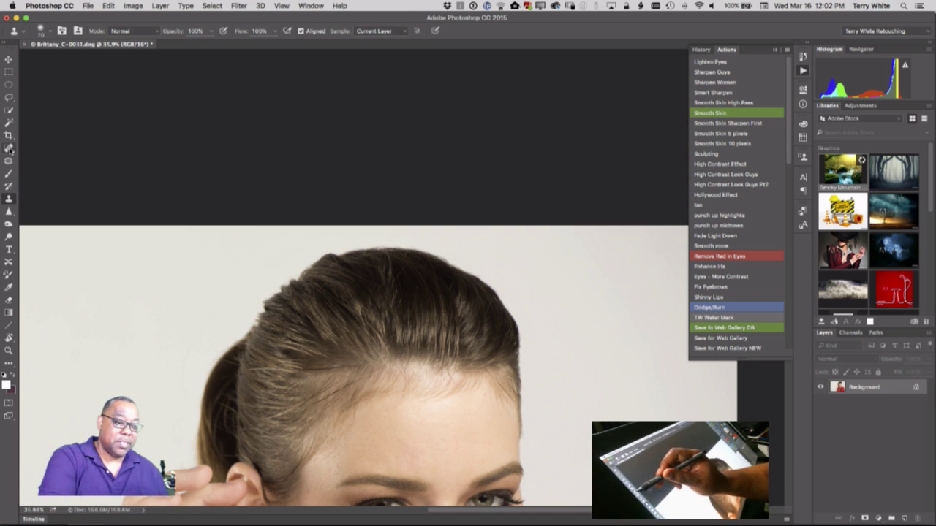
Step: Switch to the Spot Healing Brush and reduce its size to 40 pixels
key(j)
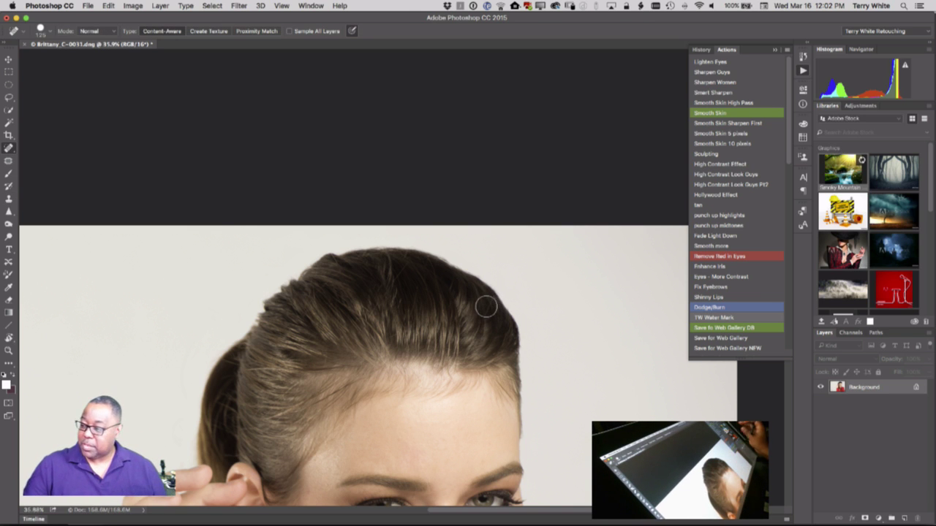
key(bracketleft)
key(bracketleft)
key(bracketleft)
key(bracketleft)
key(bracketleft)
key(bracketleft)
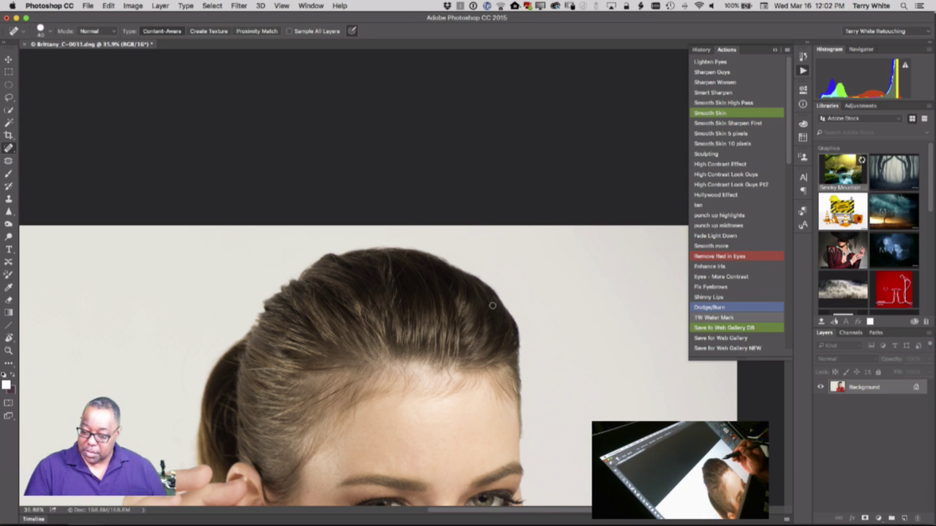
Step: Heal the stray hairs on the crown and the small blemishes at the temple and near the mouth with the Spot Healing Brush
drag(491, 297, 476, 330)
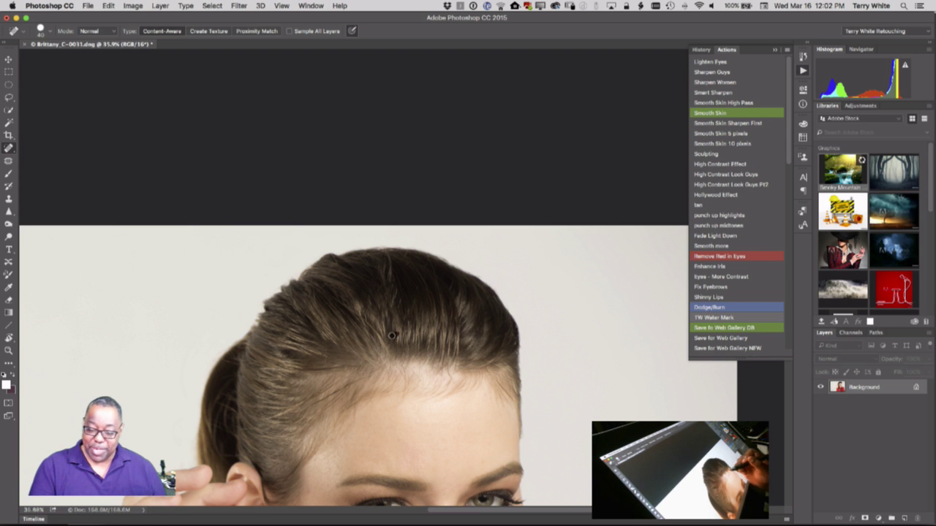
scroll(394, 410, down, 5)
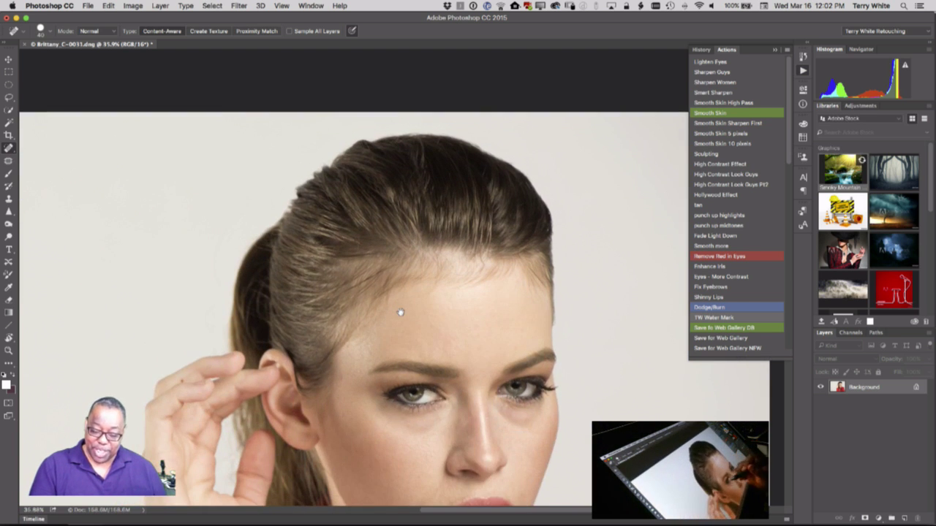
click(339, 383)
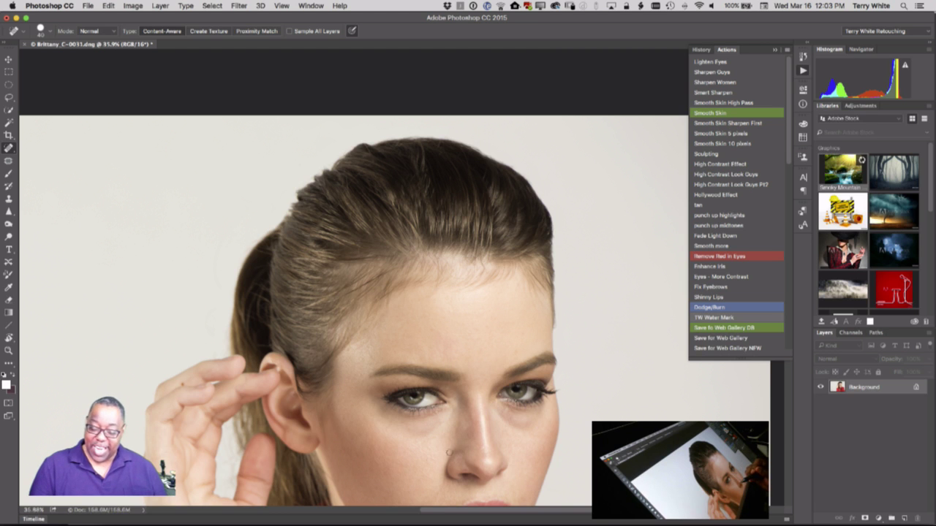
scroll(430, 451, down, 5)
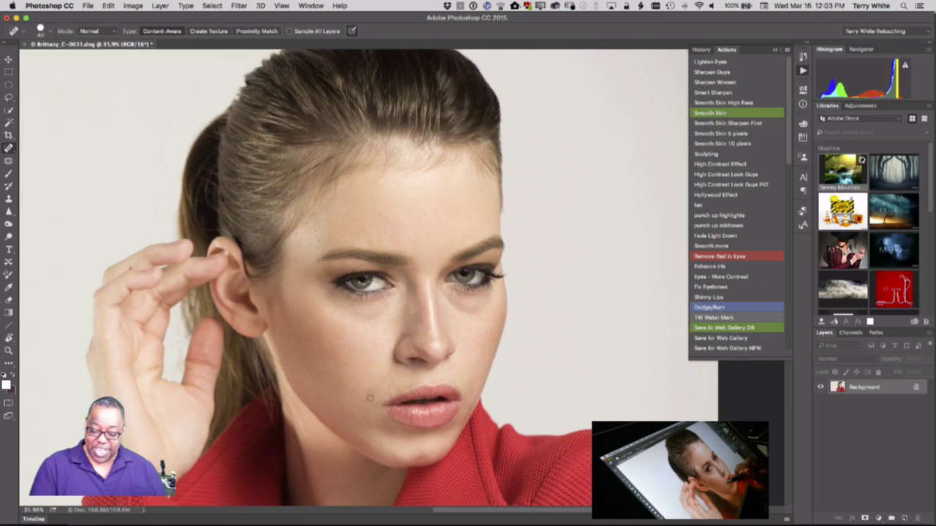
click(370, 395)
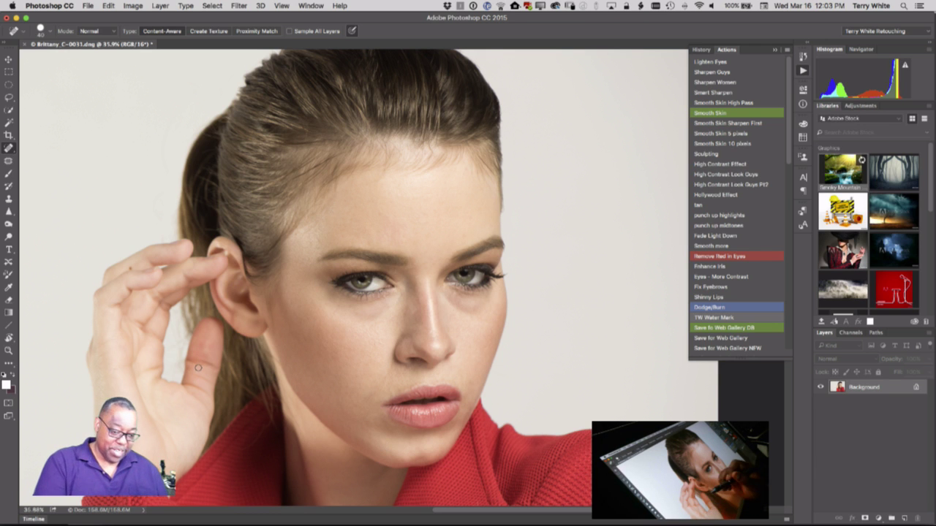
Step: Clean up the stray hair in the gap between the raised hand and the ponytail with the Clone Stamp
scroll(177, 328, left, 5)
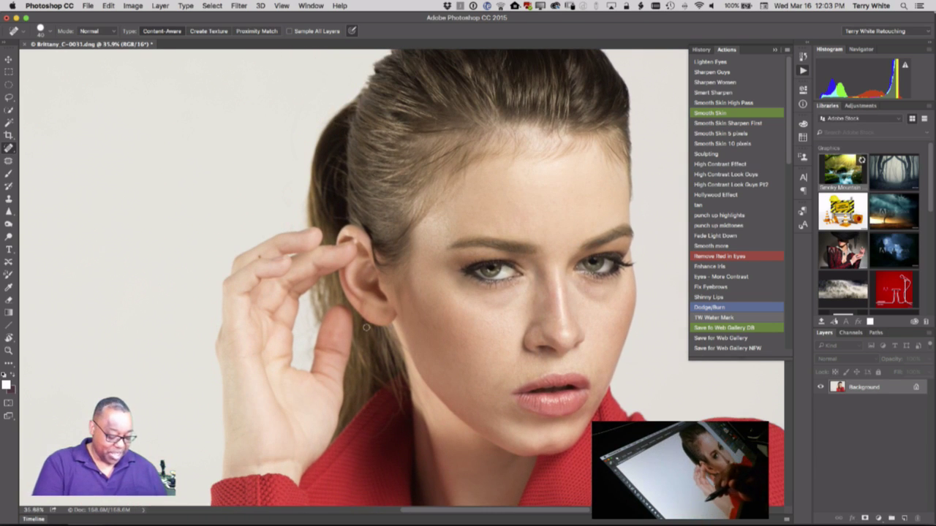
key(s)
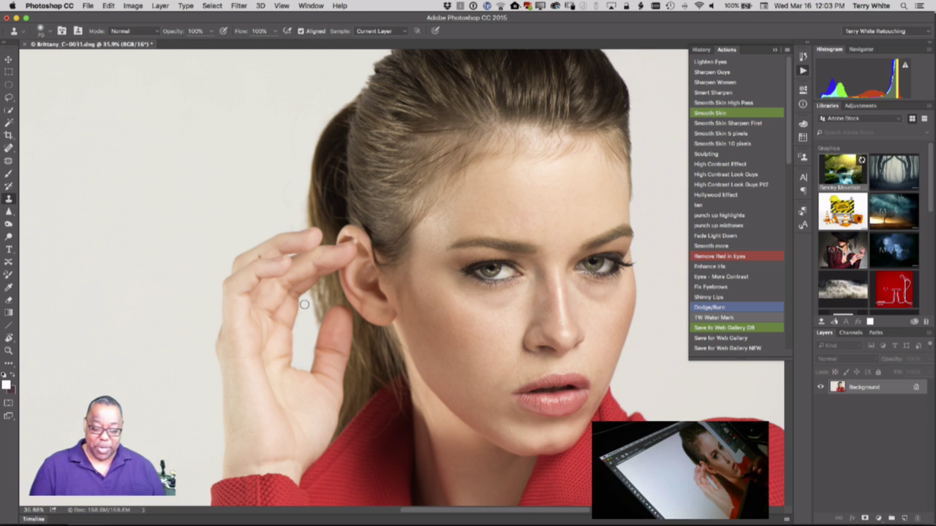
drag(490, 391, 470, 271)
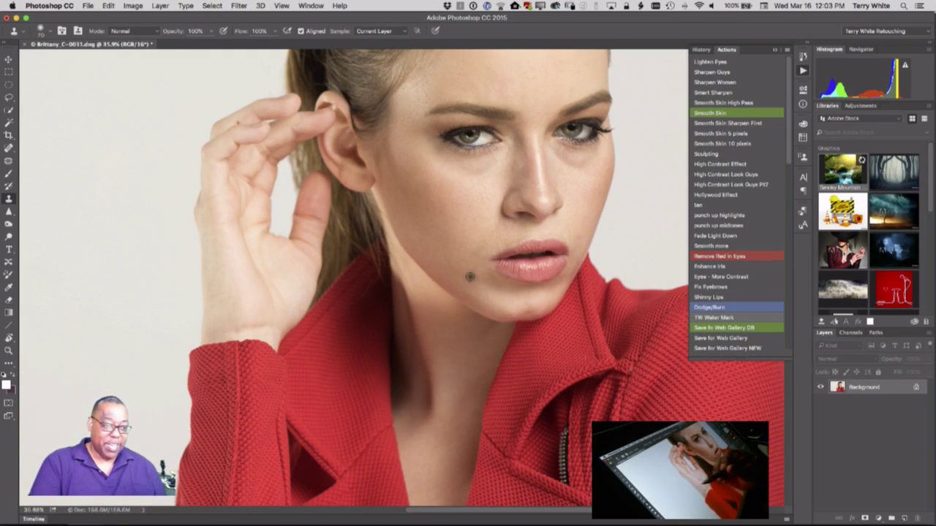
Step: Patch the crease on the raised wrist just above the jacket cuff with clean skin beside it
click(9, 161)
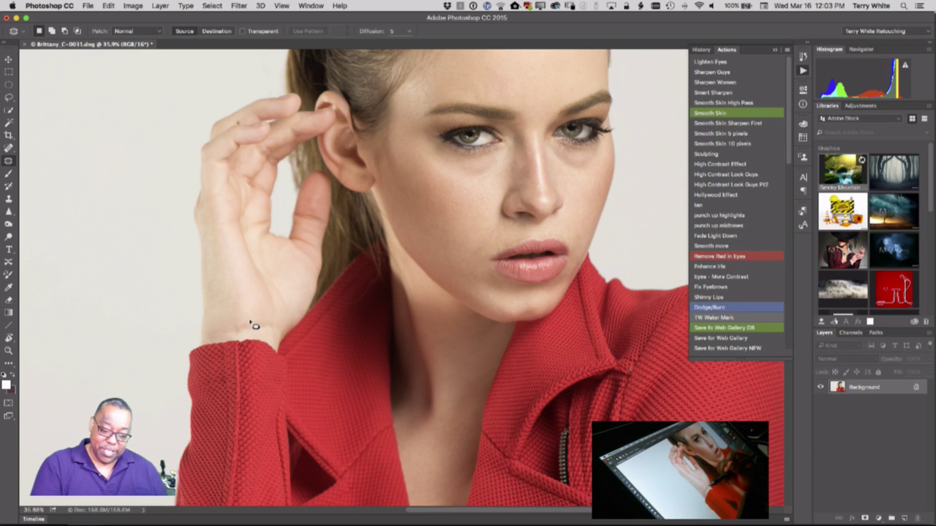
mouse_move(251, 324)
mouse_down()
mouse_move(229, 334)
mouse_move(252, 333)
mouse_move(242, 304)
mouse_move(220, 335)
mouse_move(227, 319)
mouse_up()
key(super+d)
key(super+d)
key(super+d)
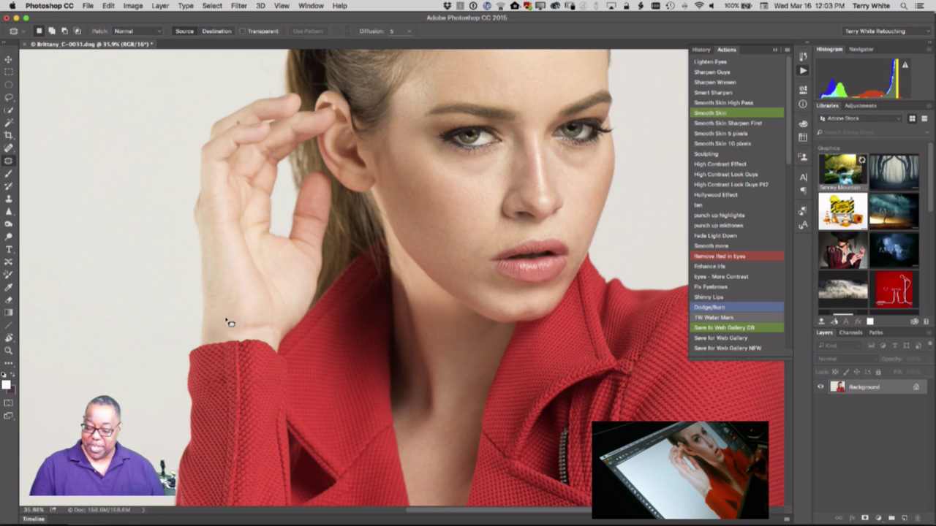
Step: Patch the mark on the jacket collar below the ponytail and the blemish on the cheek beside the mouth
mouse_move(372, 288)
mouse_down()
mouse_move(356, 310)
mouse_move(374, 289)
mouse_up()
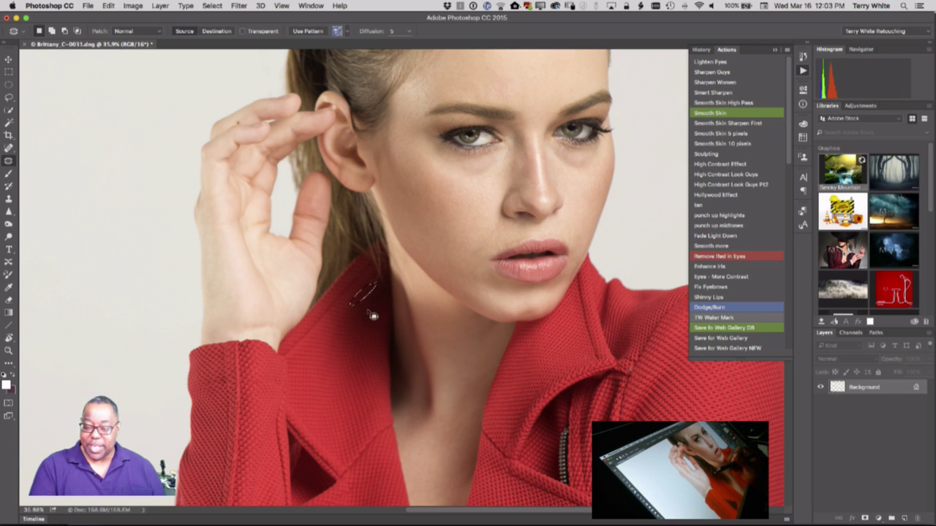
key(super+d)
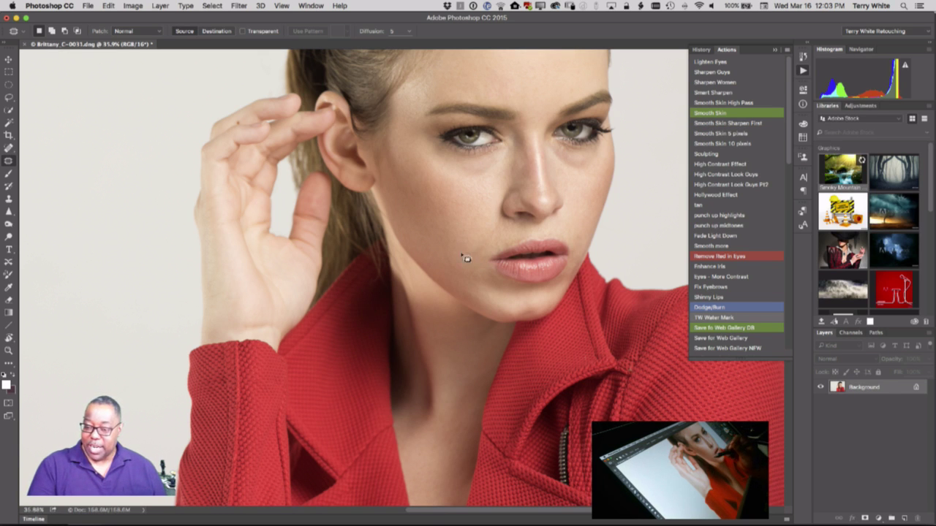
mouse_move(462, 255)
mouse_down()
mouse_move(466, 271)
mouse_move(462, 255)
mouse_up()
mouse_move(463, 263)
mouse_down()
mouse_move(461, 244)
mouse_move(450, 257)
mouse_move(452, 245)
mouse_up()
key(super+d)
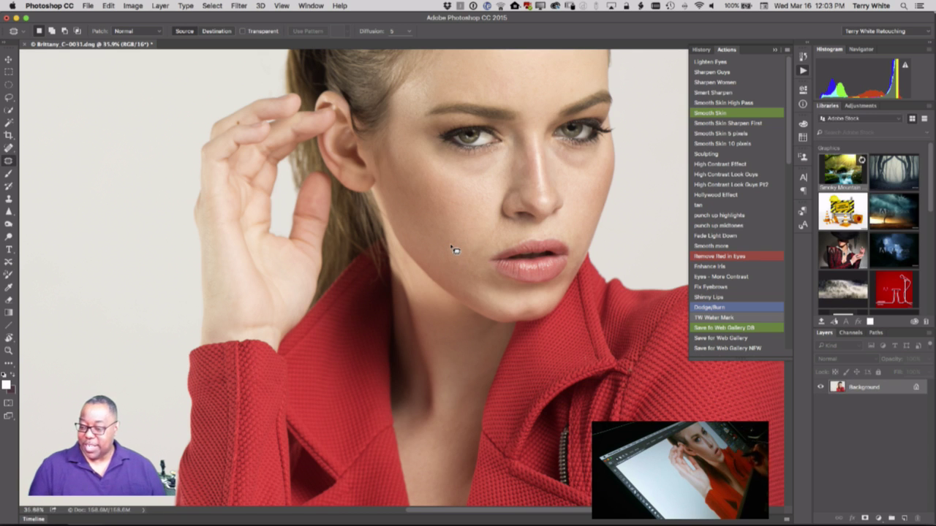
Step: Patch the shadow under the eye nearer the raised hand with smooth skin from the cheek below
drag(575, 428, 381, 467)
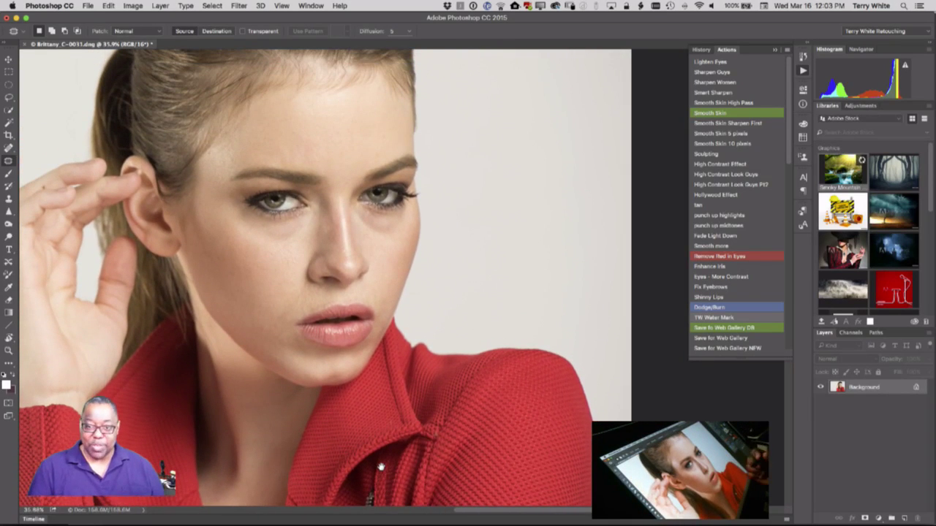
drag(368, 276, 401, 332)
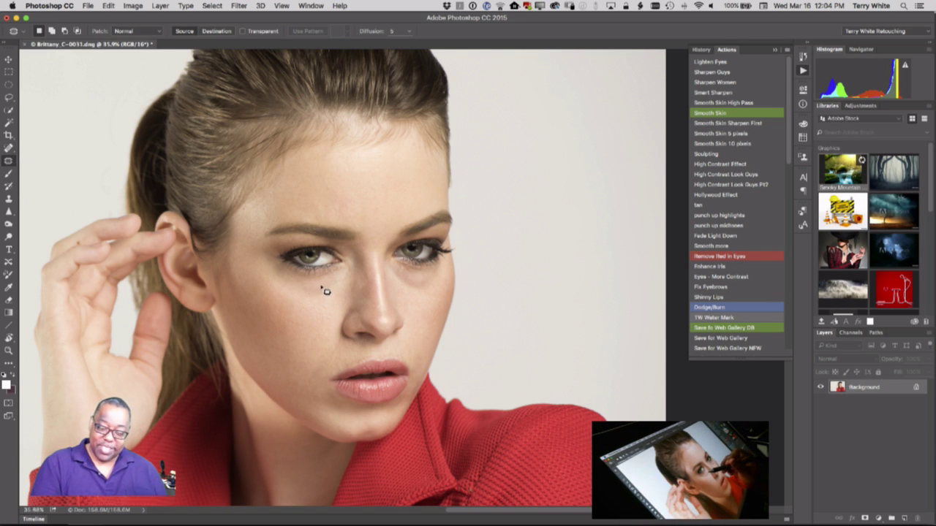
mouse_move(320, 286)
mouse_down()
mouse_move(305, 294)
mouse_move(325, 303)
mouse_move(348, 281)
mouse_move(324, 297)
mouse_move(319, 337)
mouse_up()
key(super+d)
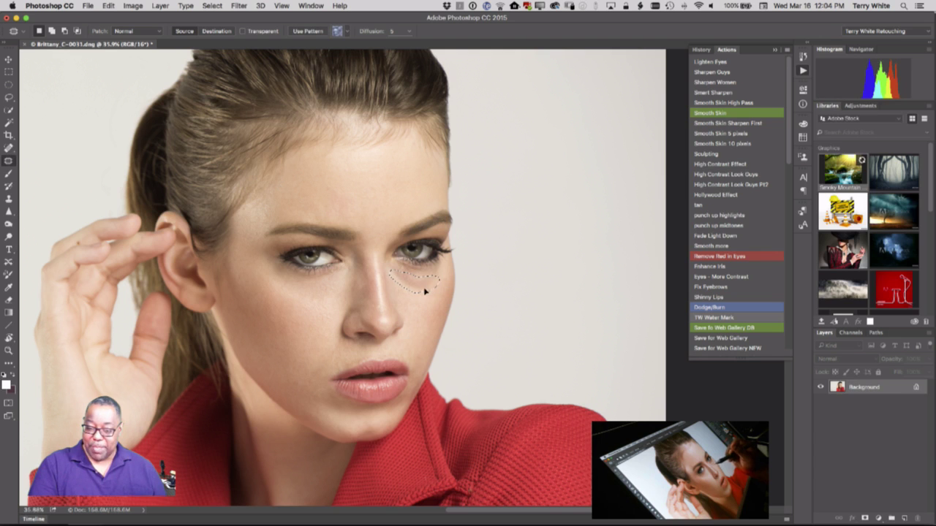
Step: Patch the lines under the eye farther from the hand, and the small flaw on the hair edge above the forehead
drag(424, 288, 426, 317)
key(super+d)
key(super+d)
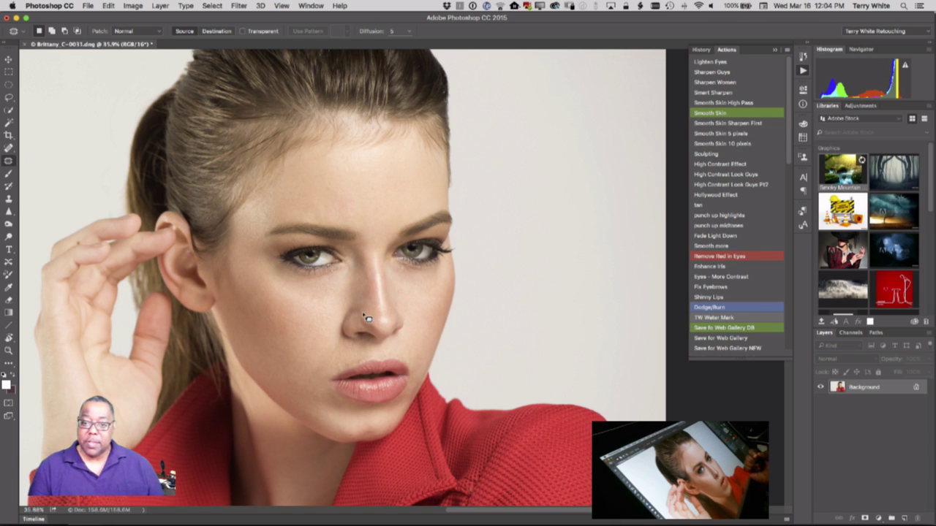
drag(448, 90, 444, 94)
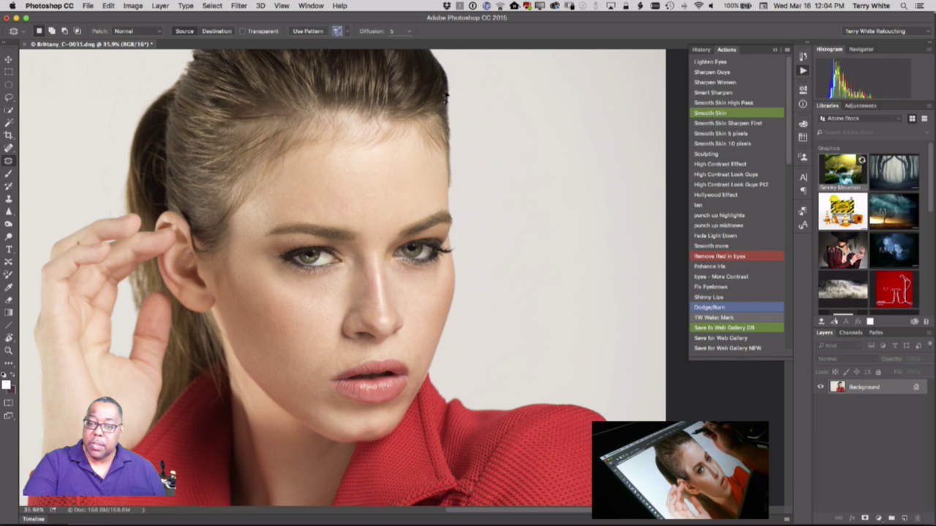
click(447, 95)
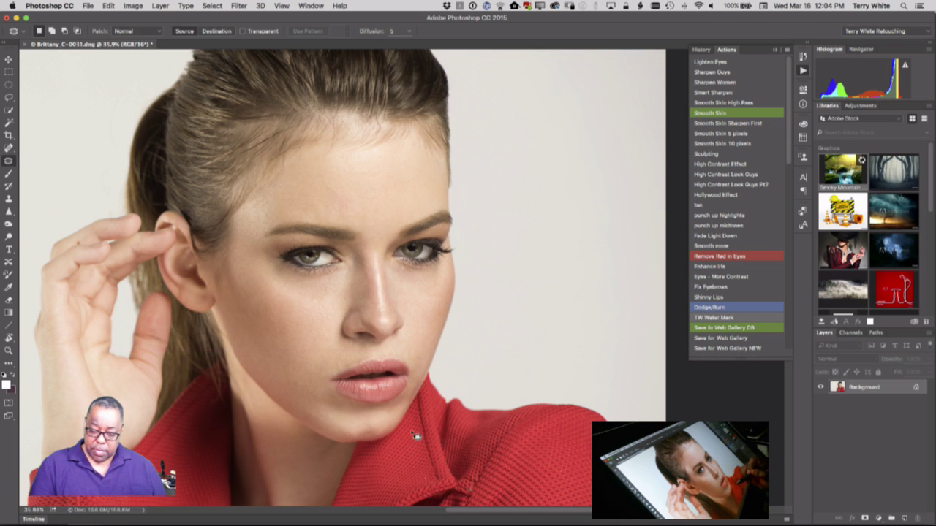
Step: Clone away the loose thread on the sleeve's outer edge and spot-heal the light fleck at the jacket's lapel seam
scroll(388, 451, down, 10)
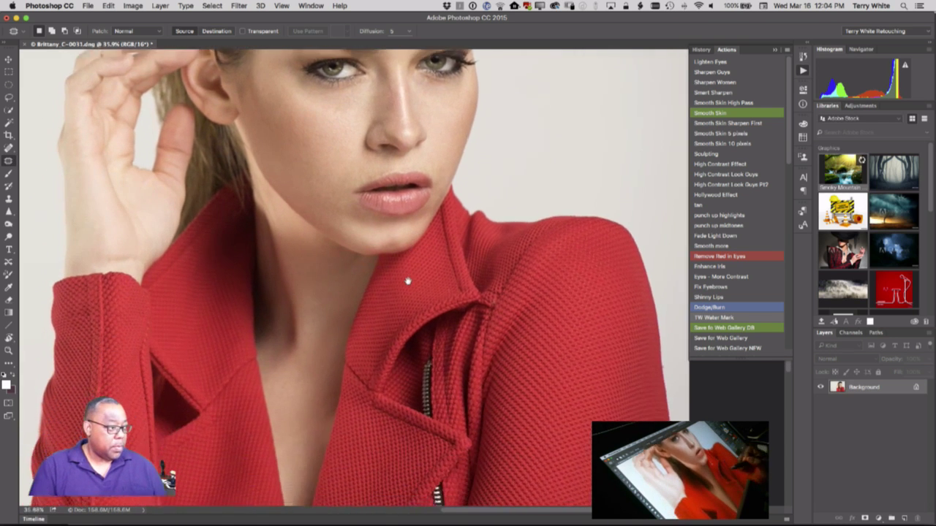
drag(417, 414, 442, 390)
scroll(482, 413, up, 3)
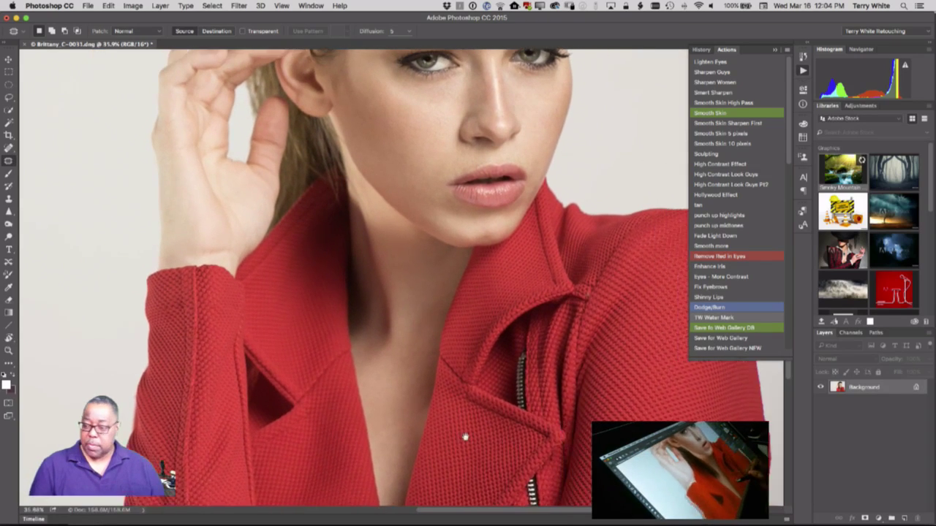
scroll(409, 431, right, 3)
scroll(349, 433, up, 1)
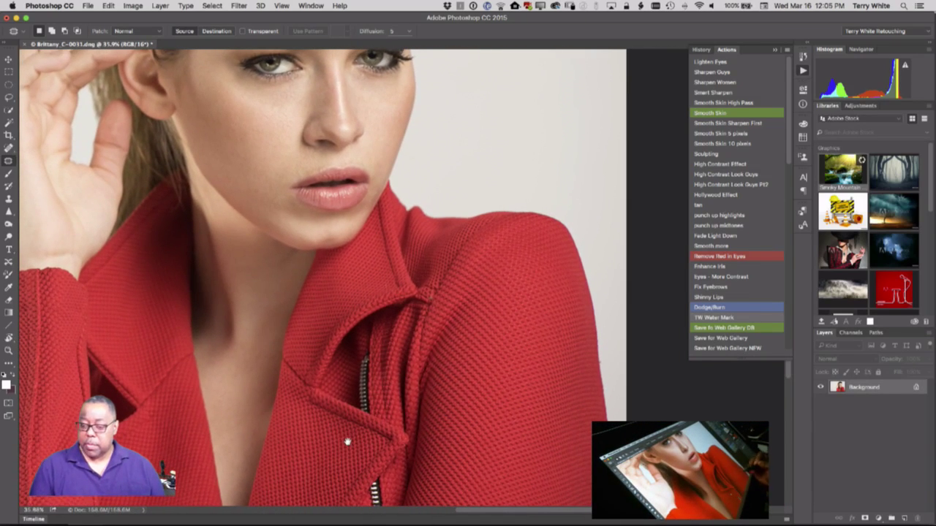
key(s)
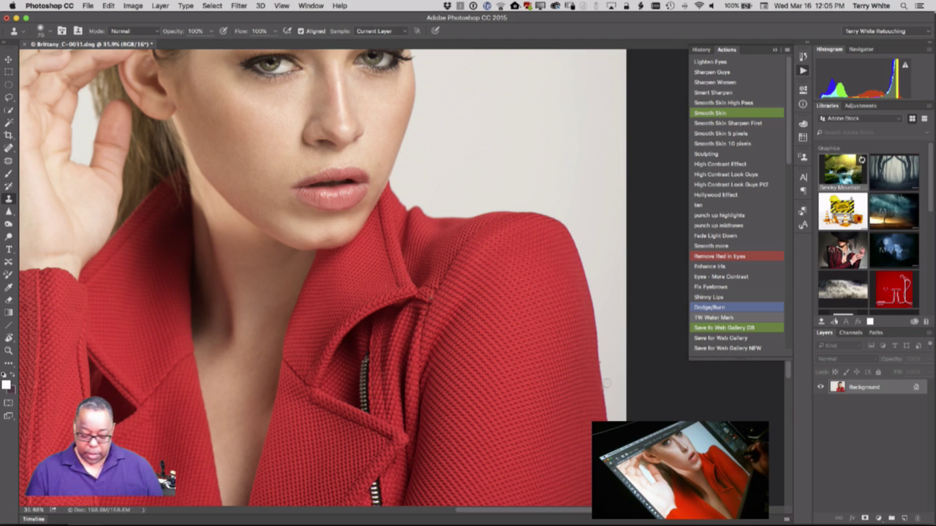
key(z)
drag(606, 384, 616, 386)
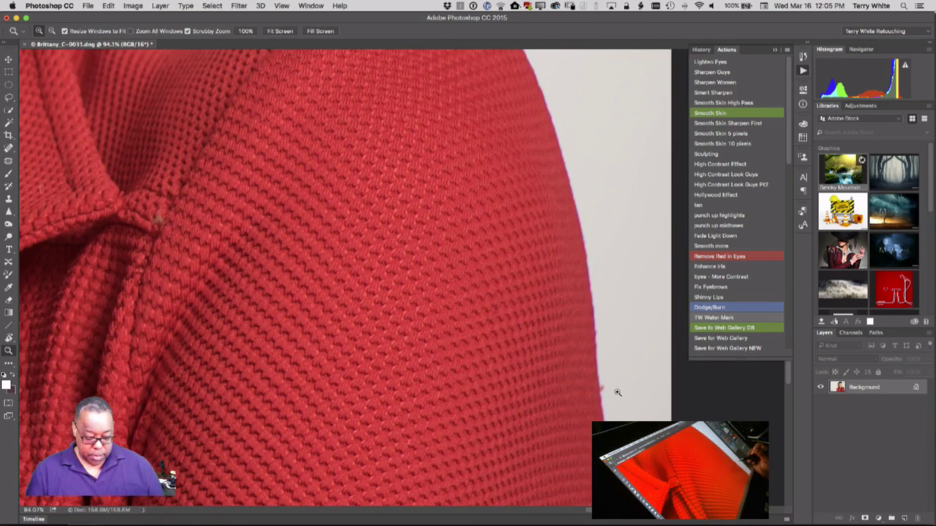
key(s)
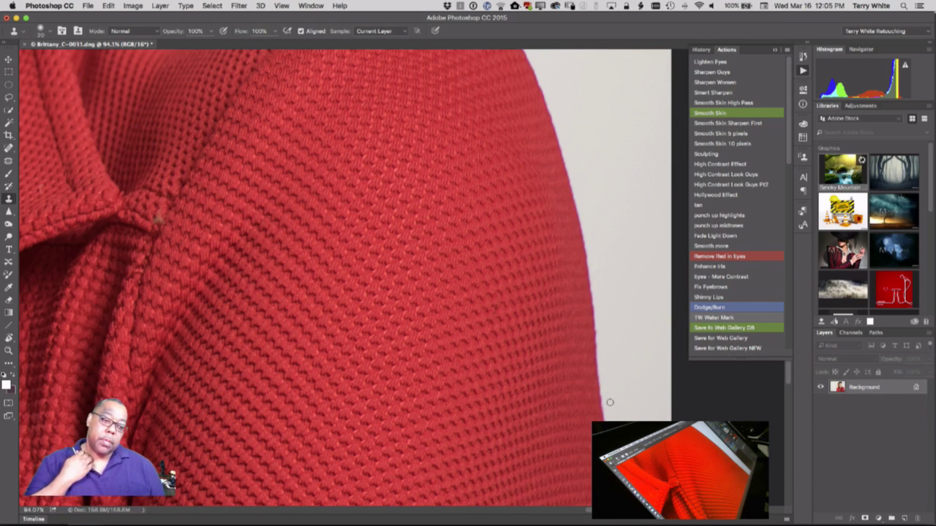
key(j)
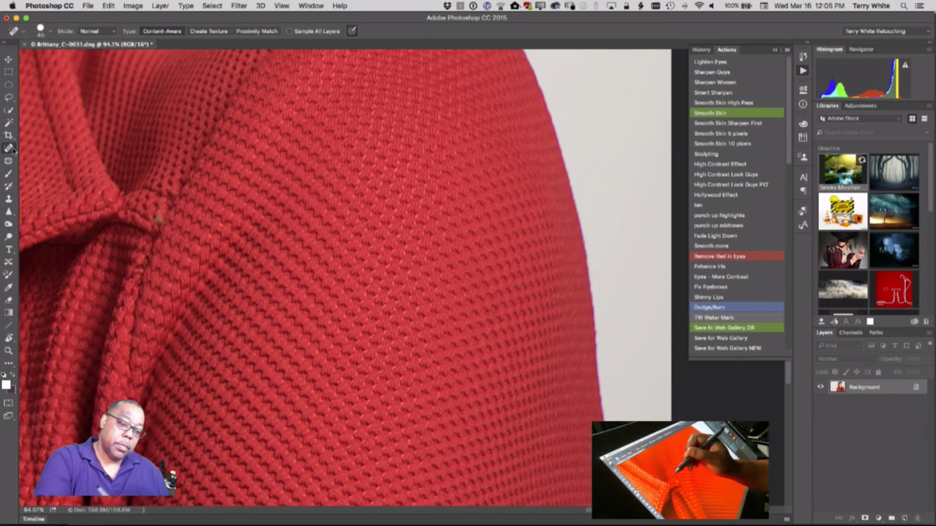
click(158, 222)
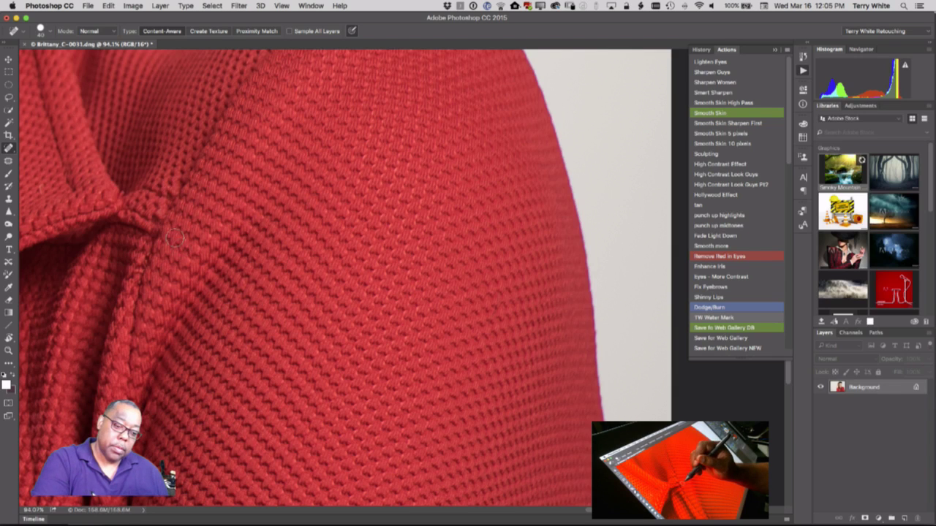
Step: Smooth the uneven hair outline at the back of the crown with the Clone Stamp at brush size 40
key(super+0)
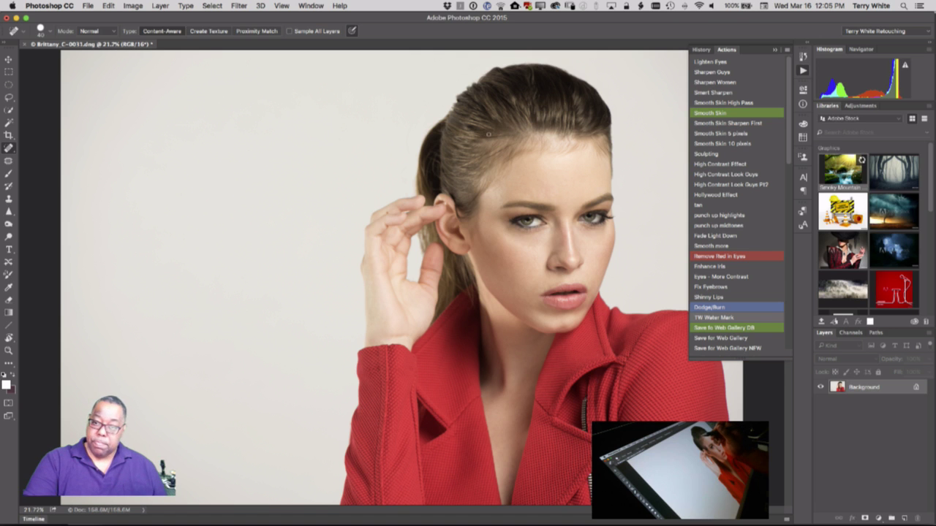
key(z)
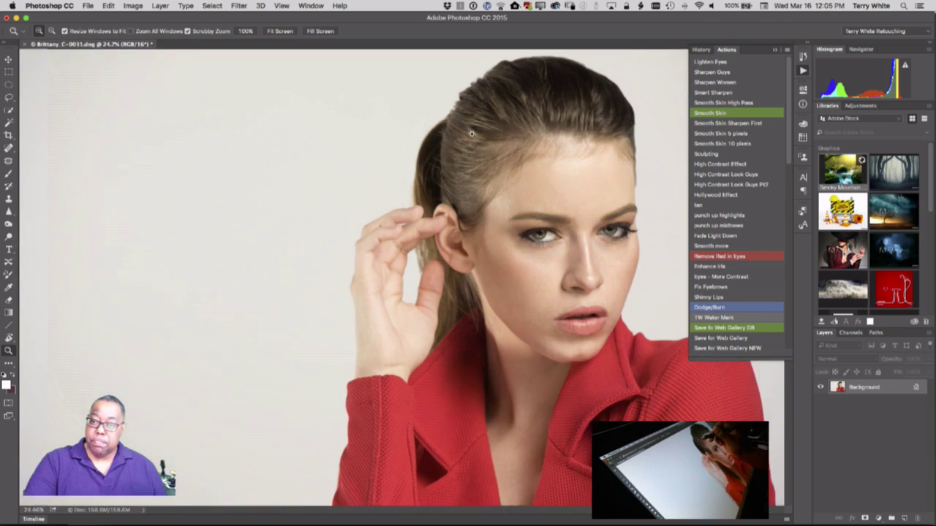
mouse_move(459, 117)
mouse_down()
mouse_move(494, 163)
mouse_move(472, 249)
mouse_move(434, 313)
mouse_up()
key(j)
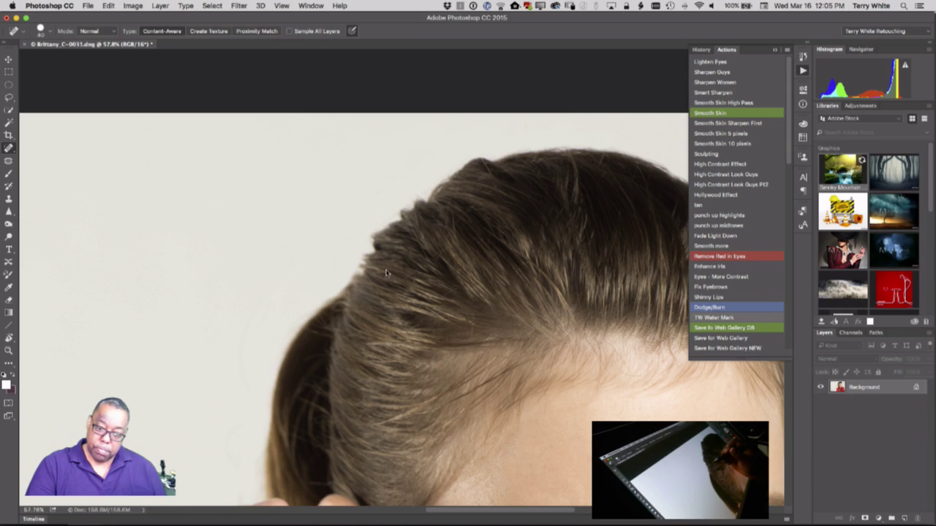
key(s)
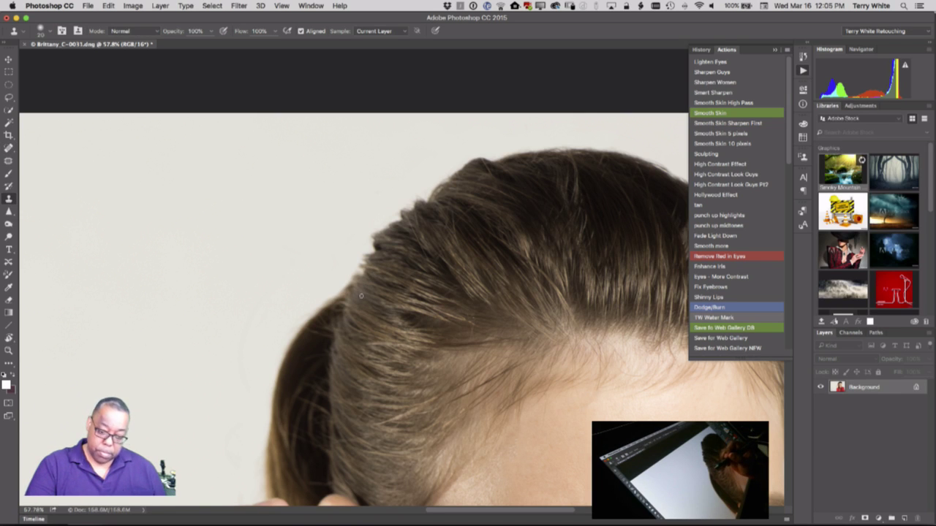
key(])
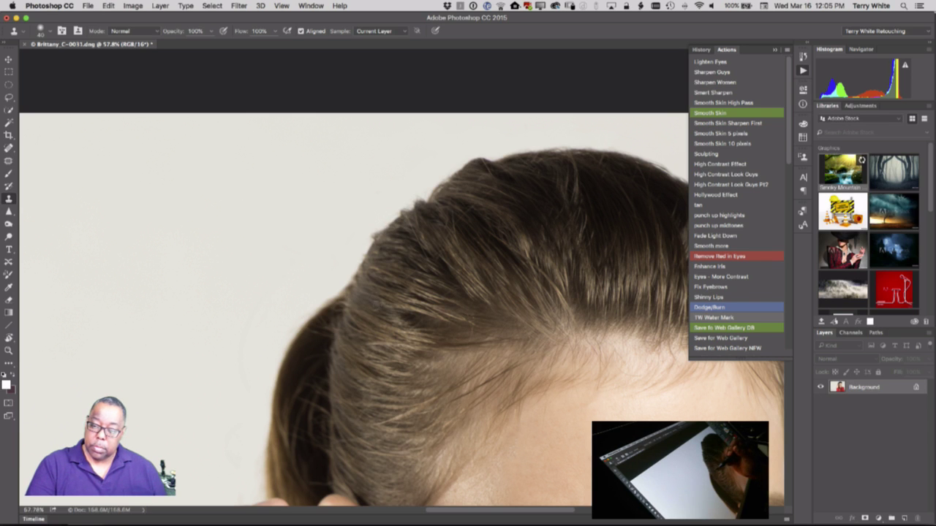
click(387, 220)
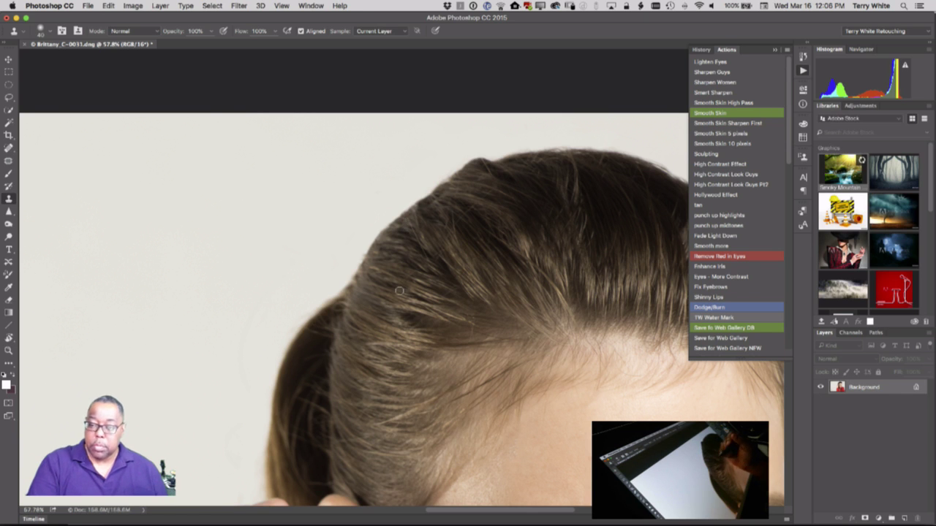
Step: Open the portrait in the Liquify filter at the crown of the hair
click(239, 6)
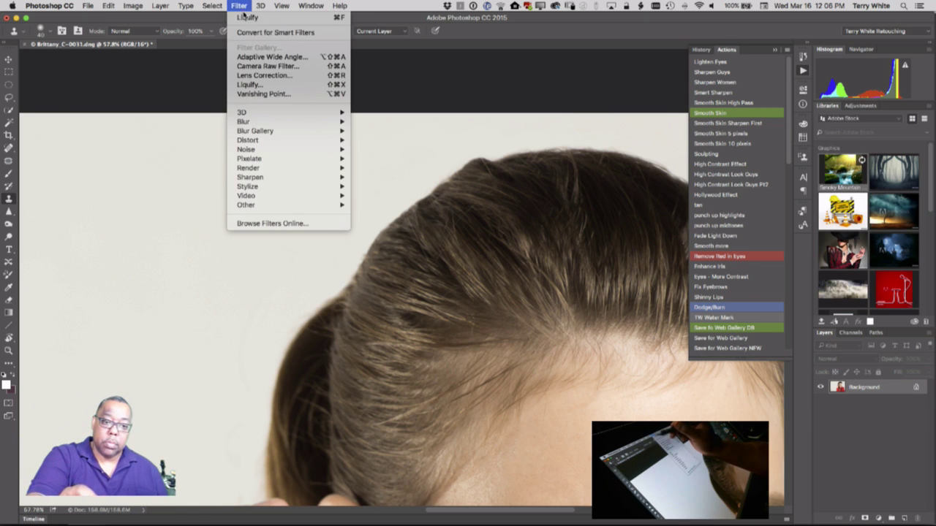
click(267, 91)
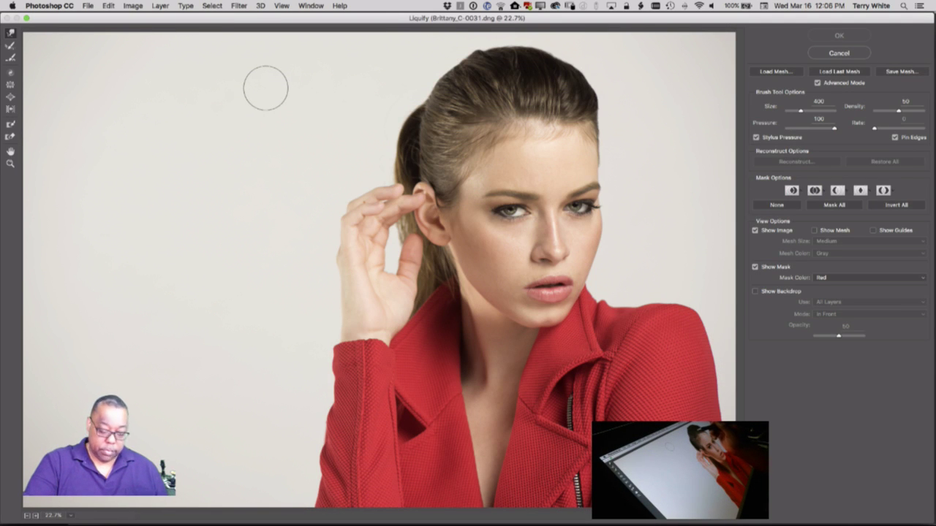
key(z)
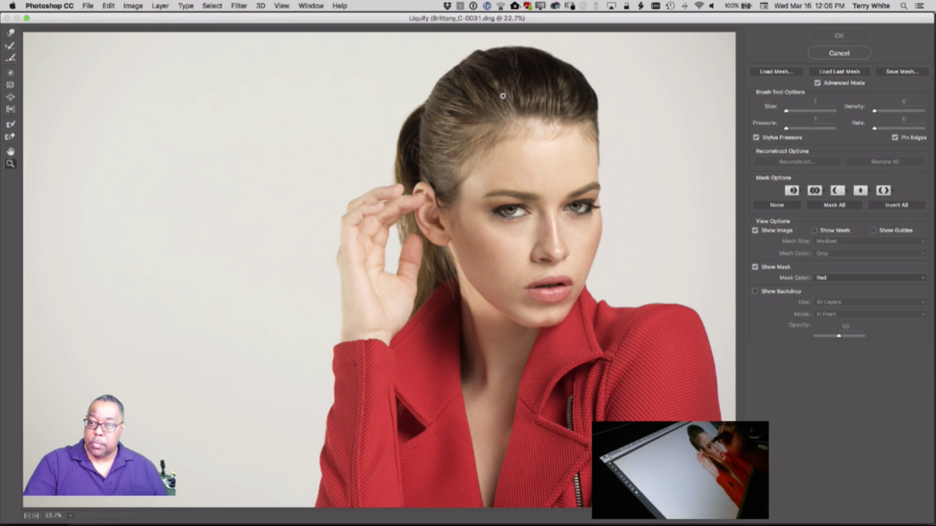
click(487, 195)
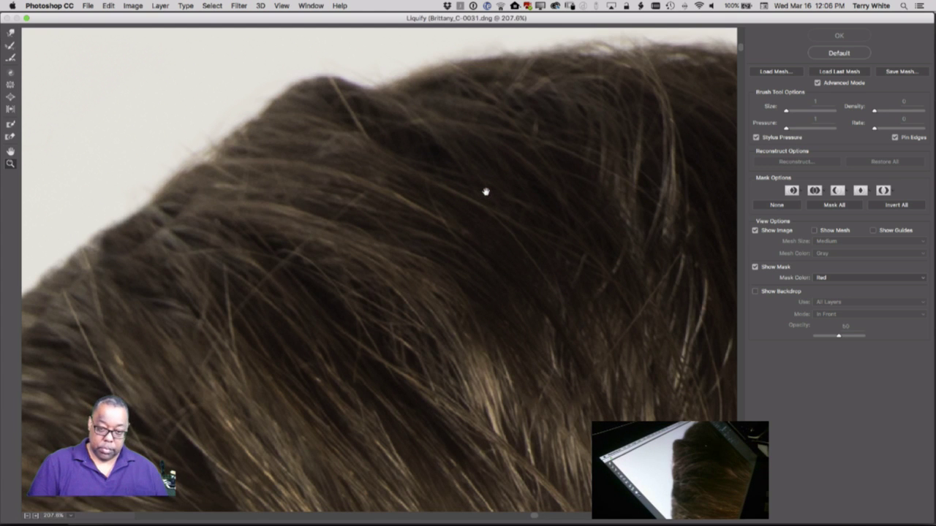
alt+click(486, 191)
alt+click(485, 192)
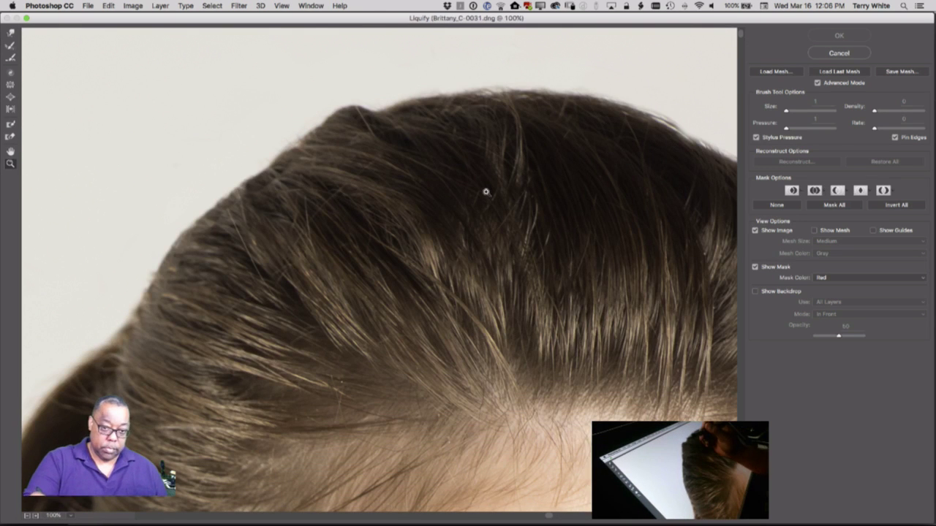
Step: Flatten the bump in the hair outline at the back of the crown with Forward Warp at brush sizes 125 and 90
key(w)
key([)
key([)
key([)
key([)
key([)
key([)
key([)
key([)
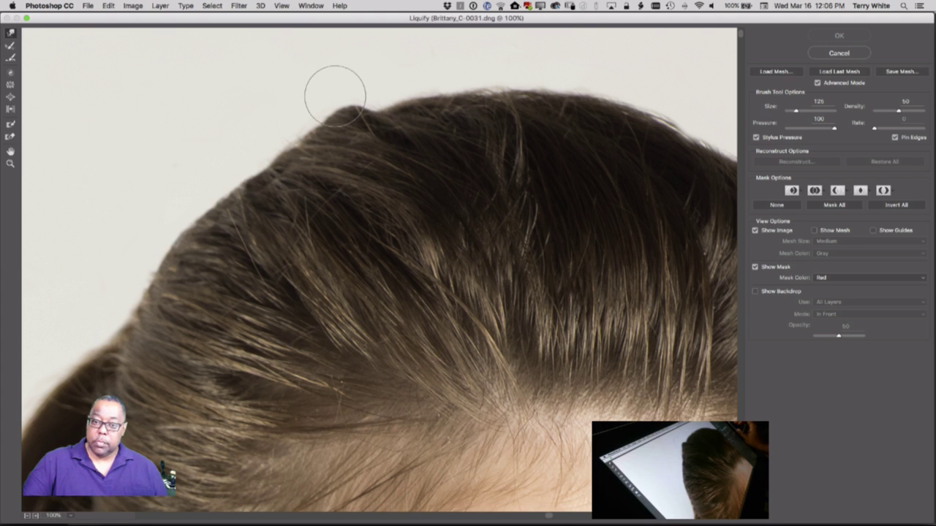
mouse_move(347, 91)
mouse_down()
mouse_move(382, 104)
mouse_move(324, 105)
mouse_move(340, 108)
mouse_up()
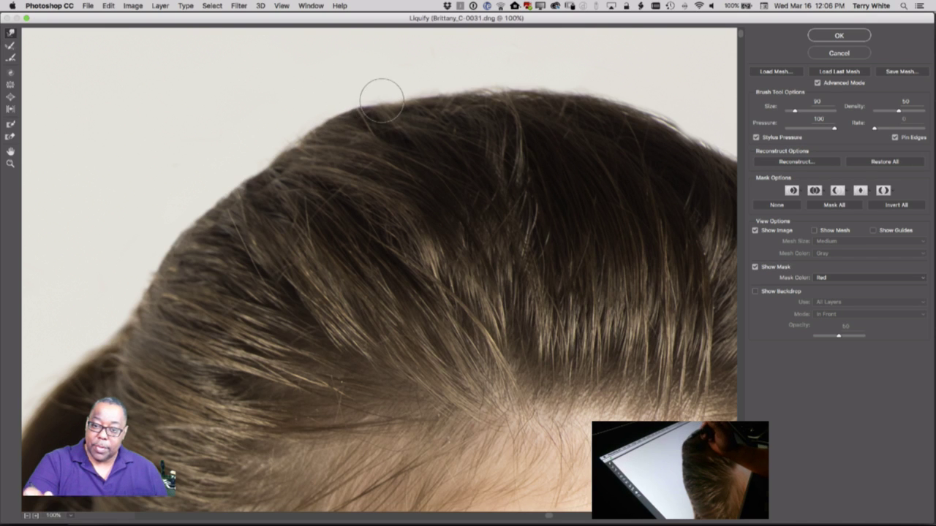
mouse_move(415, 119)
mouse_down()
mouse_move(397, 94)
mouse_move(385, 94)
mouse_move(392, 105)
mouse_up()
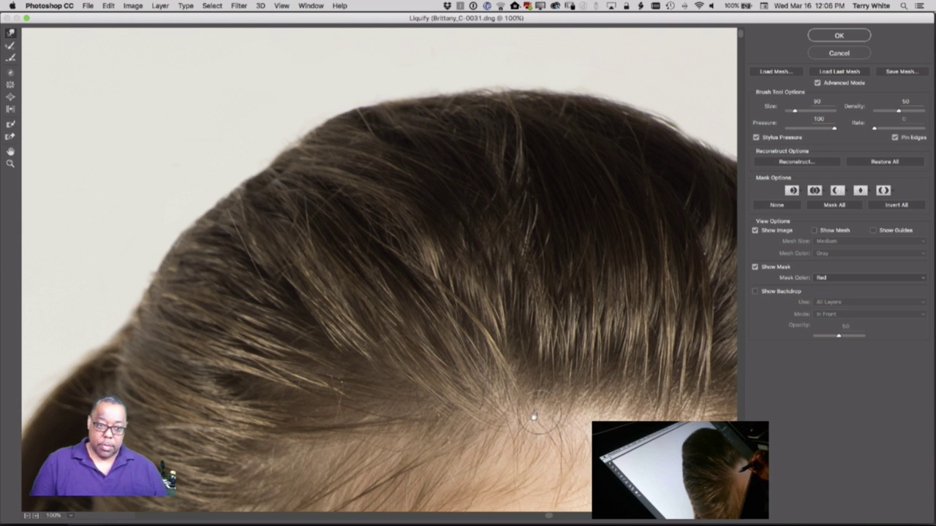
Step: Smooth the jacket's outline with the Forward Warp brush enlarged to size 500, and apply the Liquify changes
drag(533, 417, 374, 221)
scroll(375, 221, down, 5)
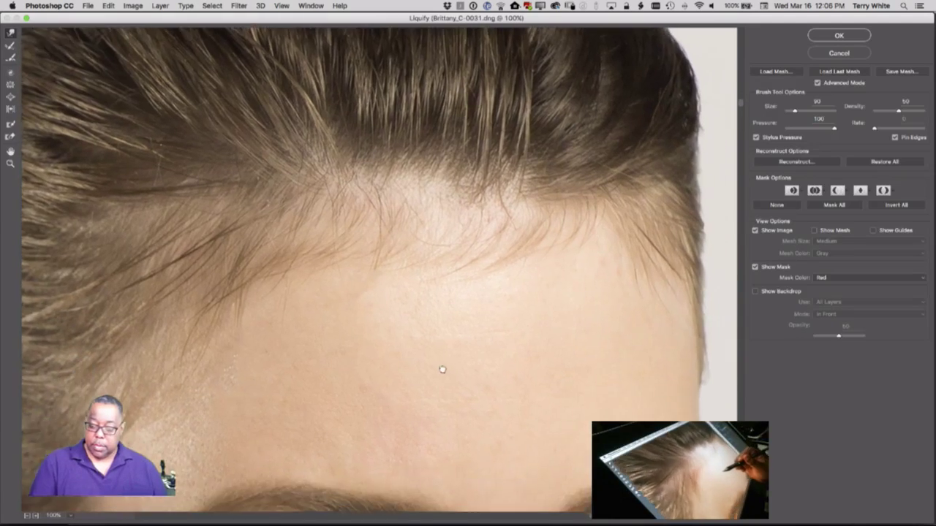
alt+click(385, 235)
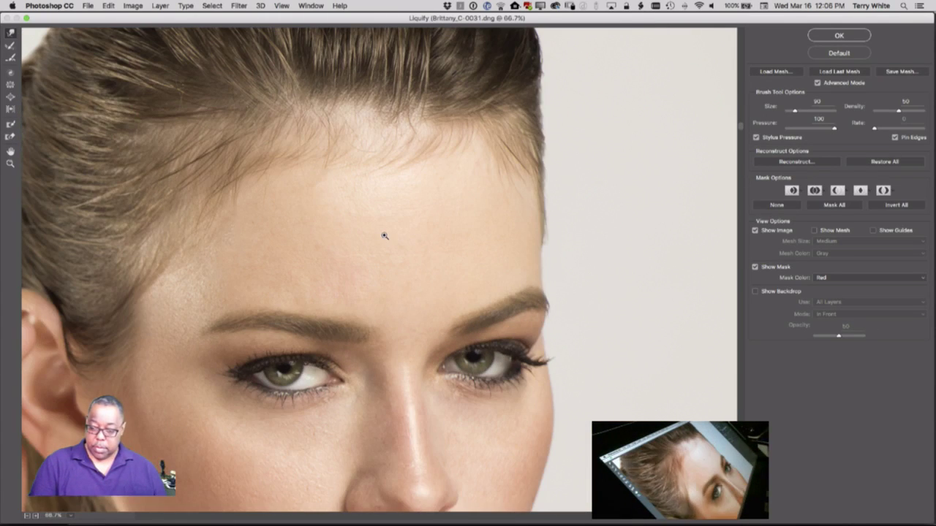
alt+click(385, 236)
alt+click(385, 236)
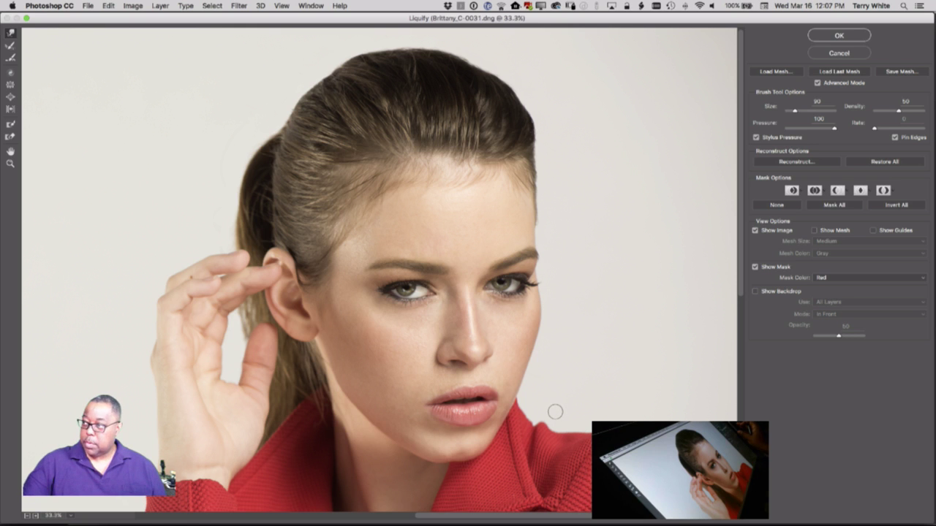
key(bracketright)
key(bracketright)
key(bracketright)
key(bracketright)
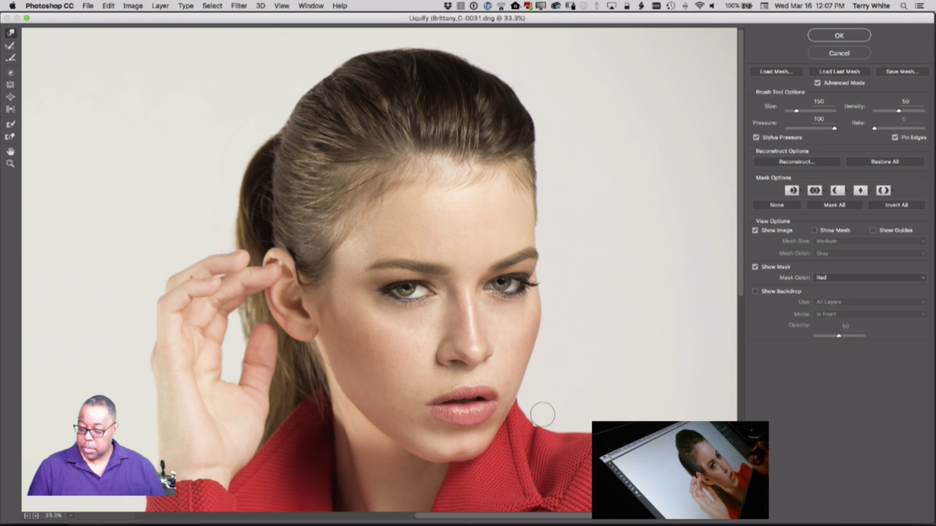
mouse_move(607, 418)
mouse_down()
mouse_move(547, 293)
mouse_move(541, 196)
mouse_up()
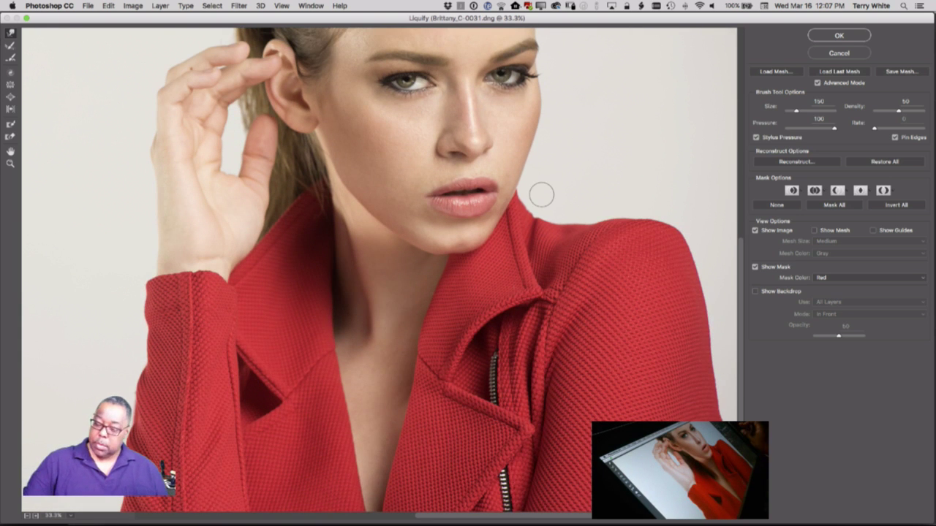
key(])
key(])
key(])
key(])
key(])
key(])
key(])
key(])
key(])
key(])
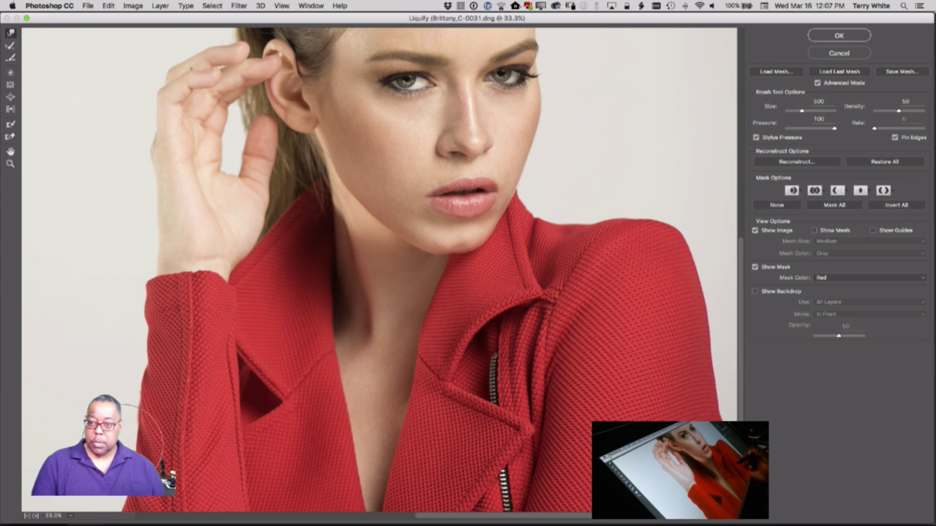
drag(564, 244, 506, 445)
click(839, 34)
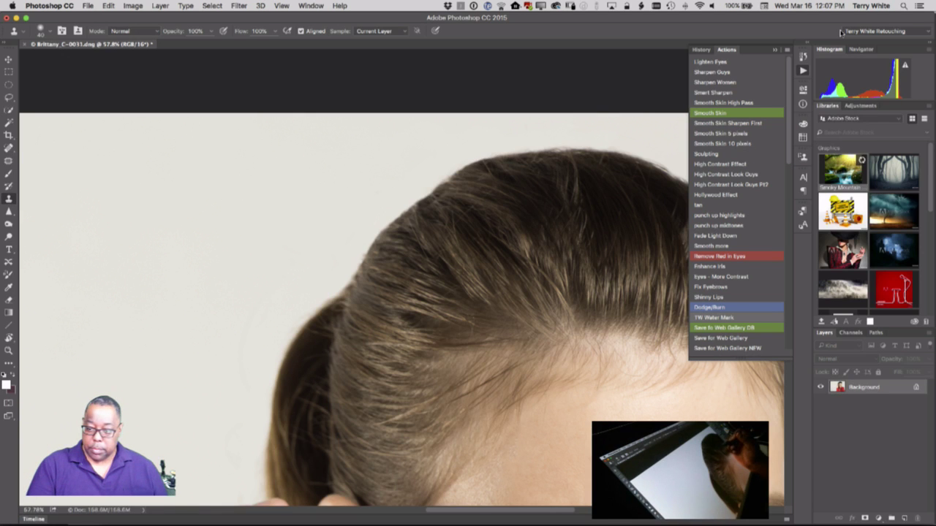
Step: Spot-heal the stray strands across the crown and the side of the hair above the temple
key(j)
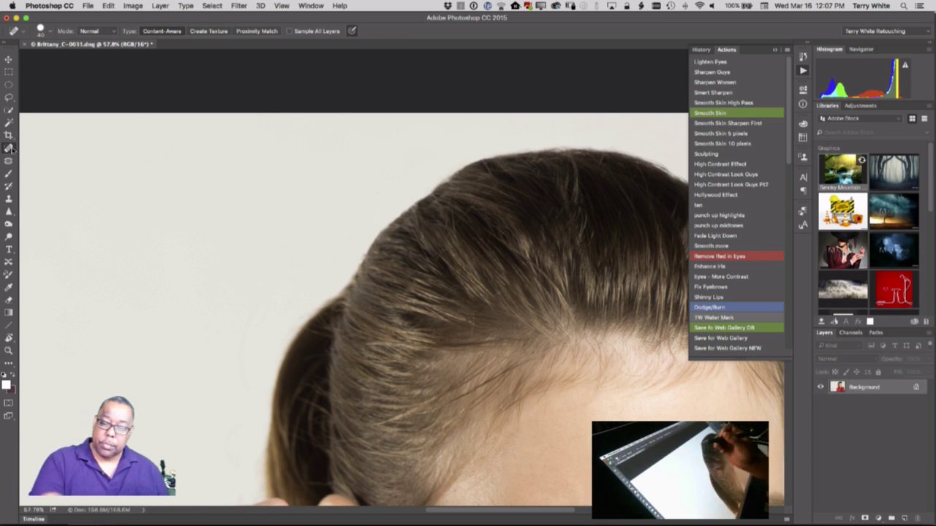
mouse_move(492, 189)
mouse_down()
mouse_move(446, 234)
mouse_move(451, 210)
mouse_up()
drag(490, 178, 487, 169)
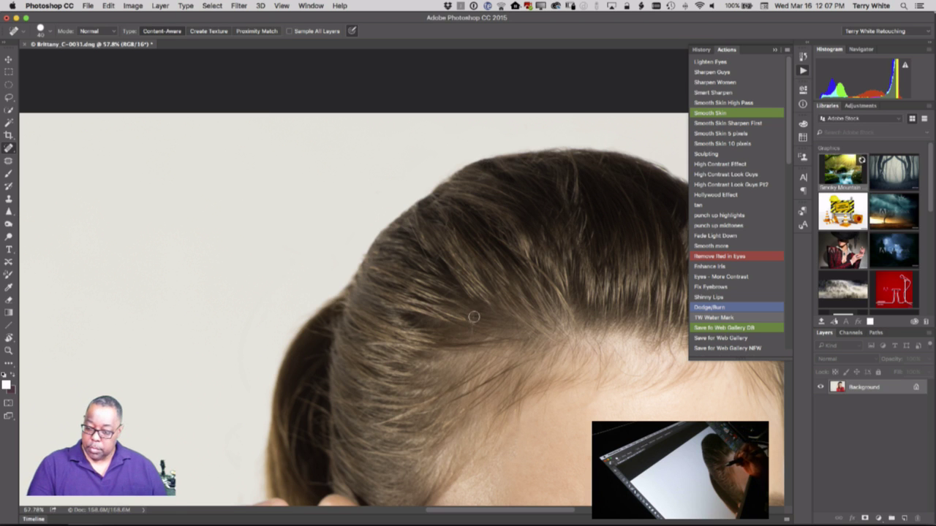
drag(473, 317, 471, 353)
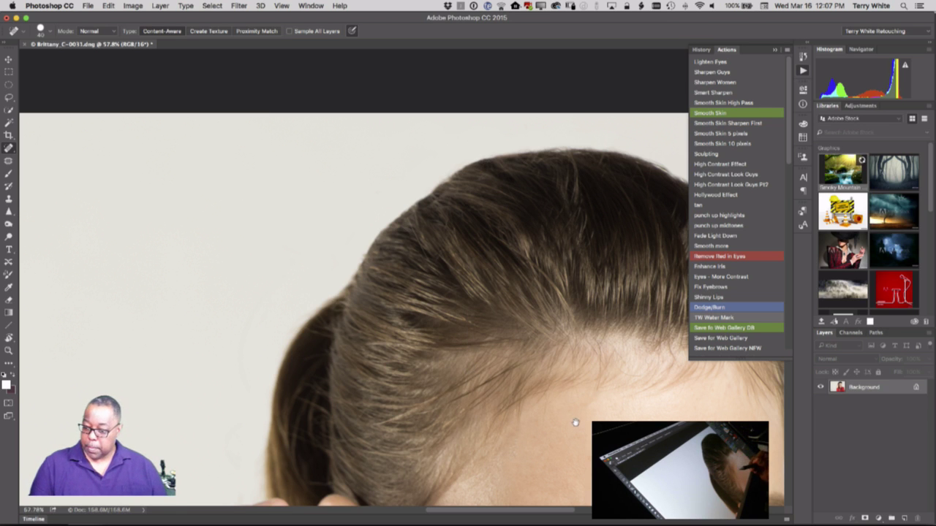
Step: Spot-heal the loose wisps of hair along the hairline and upper forehead
drag(576, 423, 352, 381)
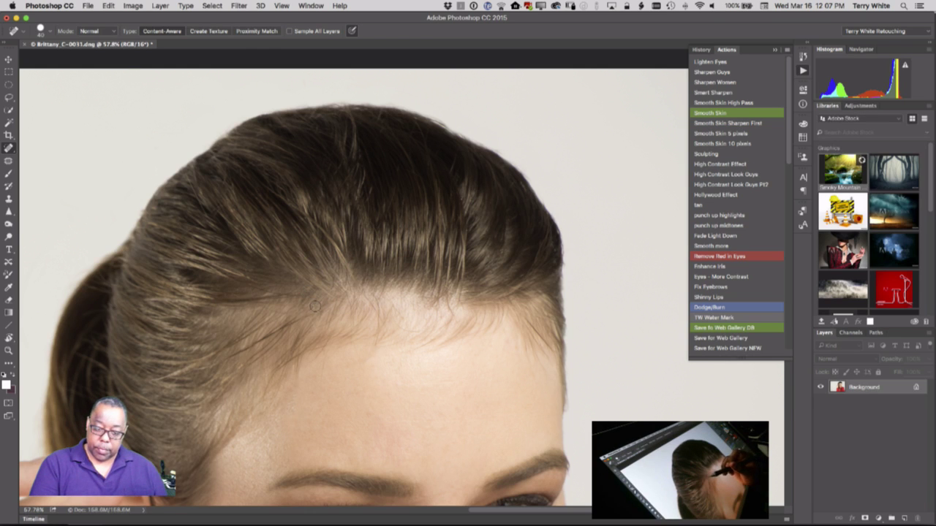
drag(316, 314, 325, 395)
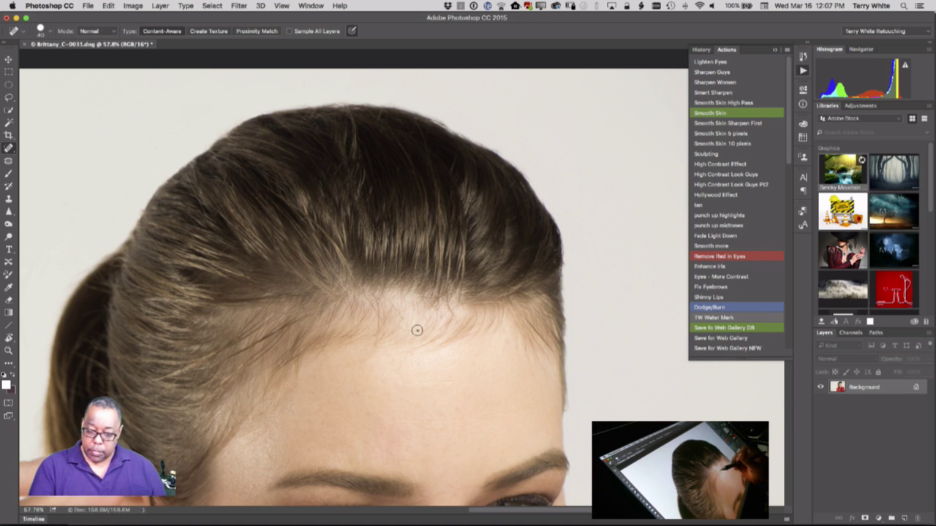
drag(398, 325, 399, 326)
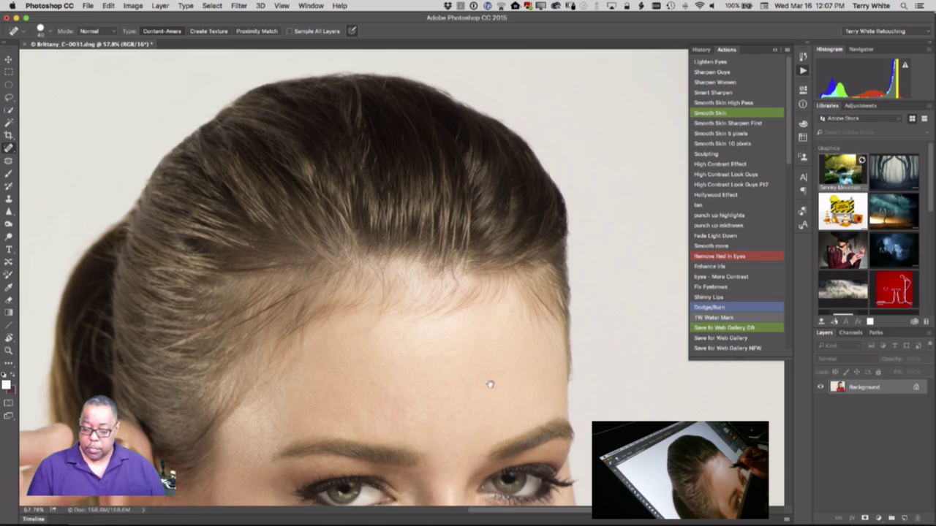
Step: Spot-heal the small blemishes on the cheek nearer the raised hand and the fleck beside the eyebrow above it
drag(491, 382, 492, 212)
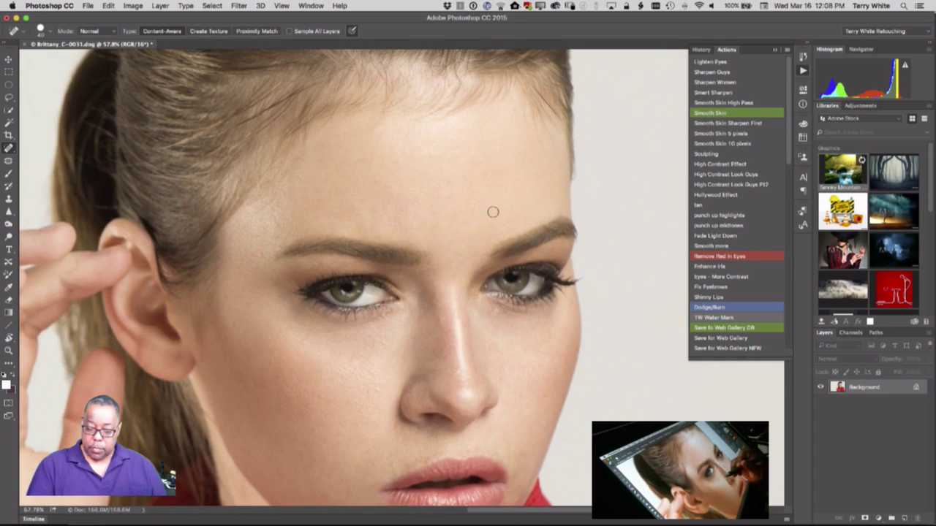
drag(378, 327, 379, 337)
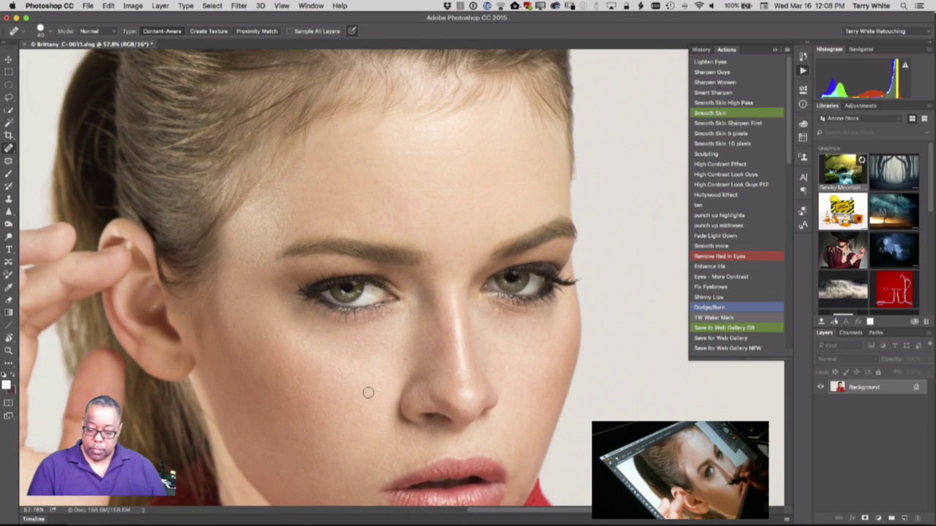
drag(336, 396, 315, 395)
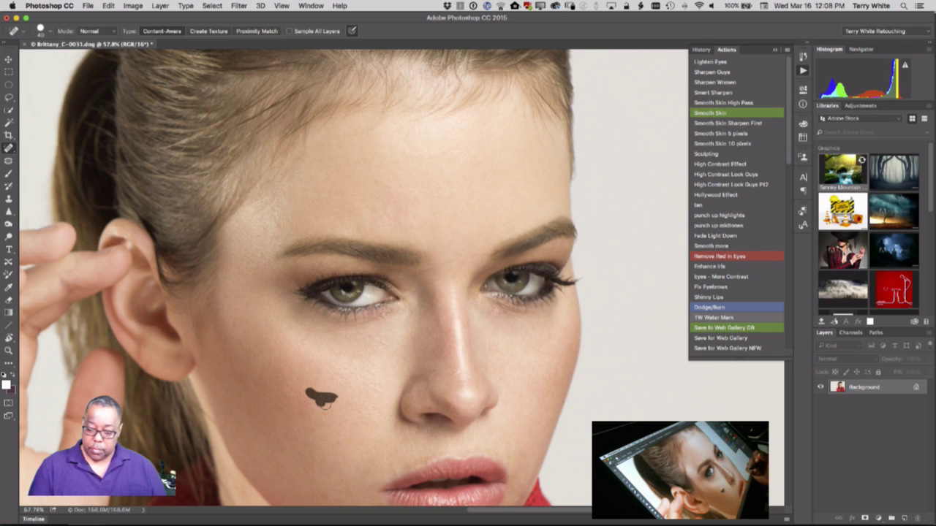
click(380, 343)
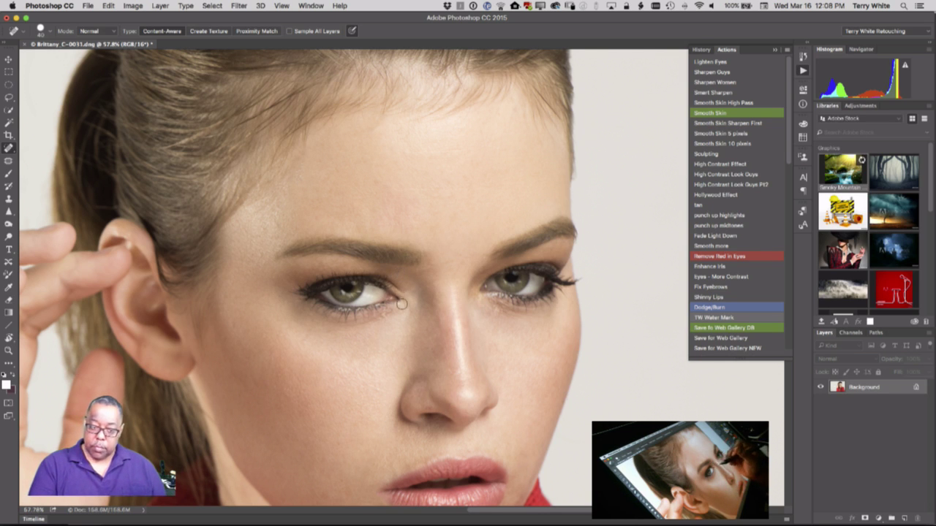
click(275, 236)
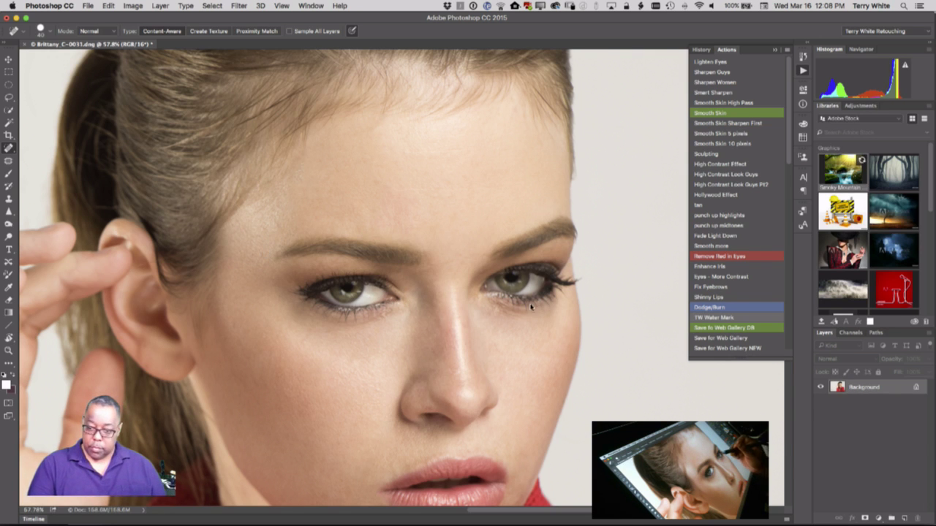
Step: Spot-heal the marks in the white of the eye farther from the hand, the bright speck in its inner corner and the lid flecks
key(super+space)
drag(529, 282, 567, 317)
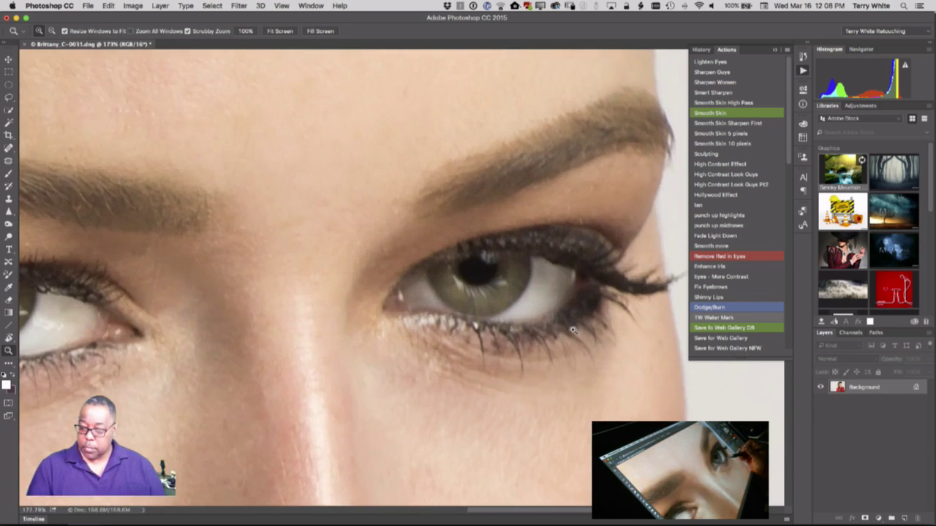
click(537, 280)
click(538, 284)
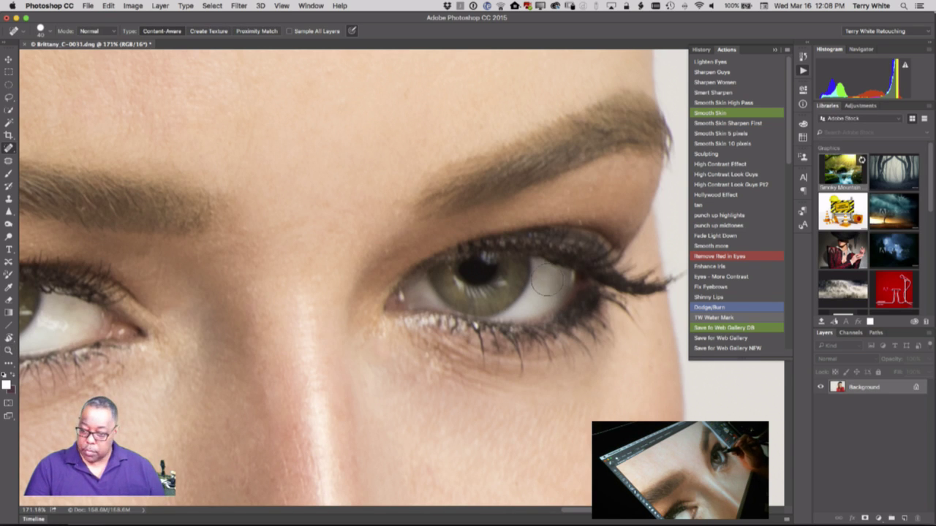
click(542, 267)
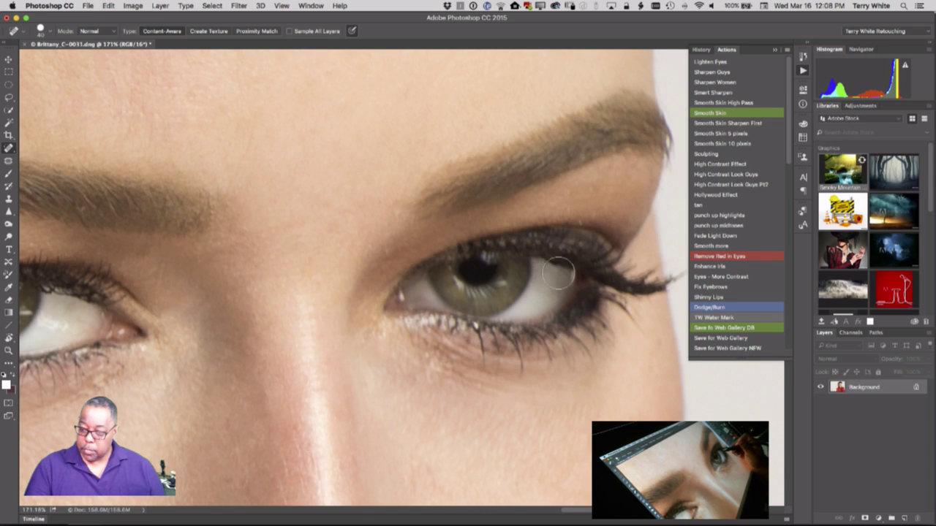
click(580, 223)
click(592, 186)
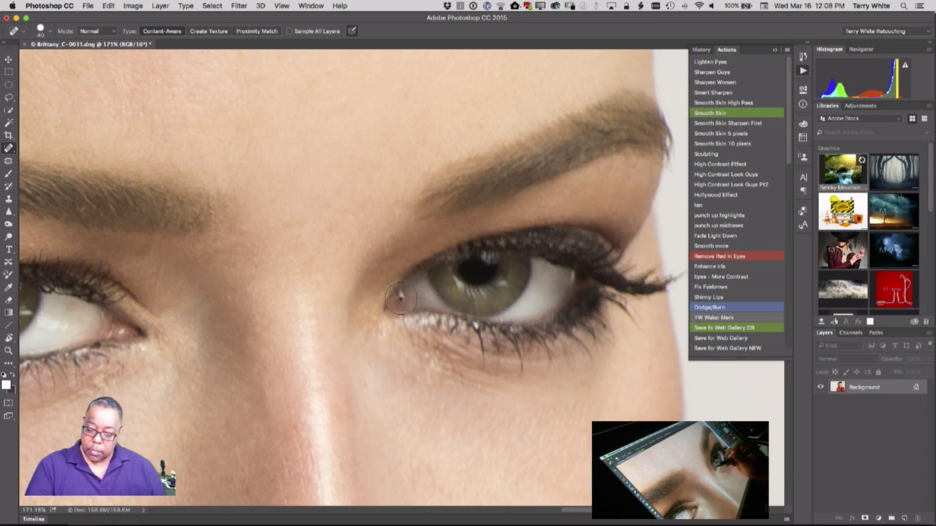
click(401, 299)
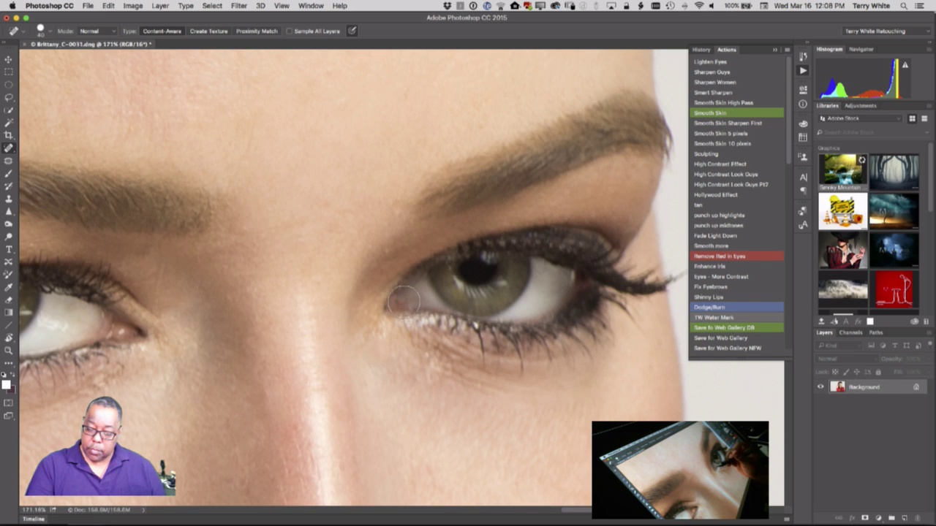
click(384, 248)
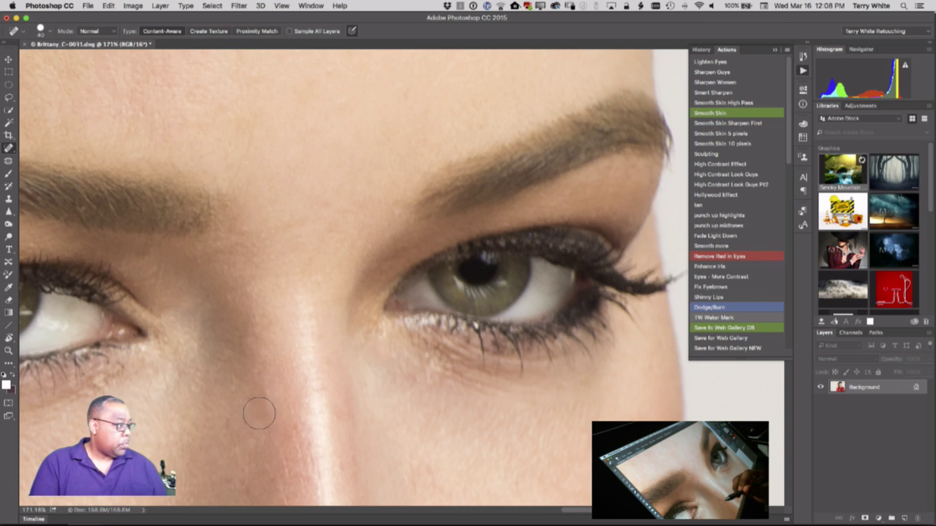
Step: Spot-heal the bumps and fine lines below the inner corner of the eye nearer the raised hand
drag(282, 417, 427, 398)
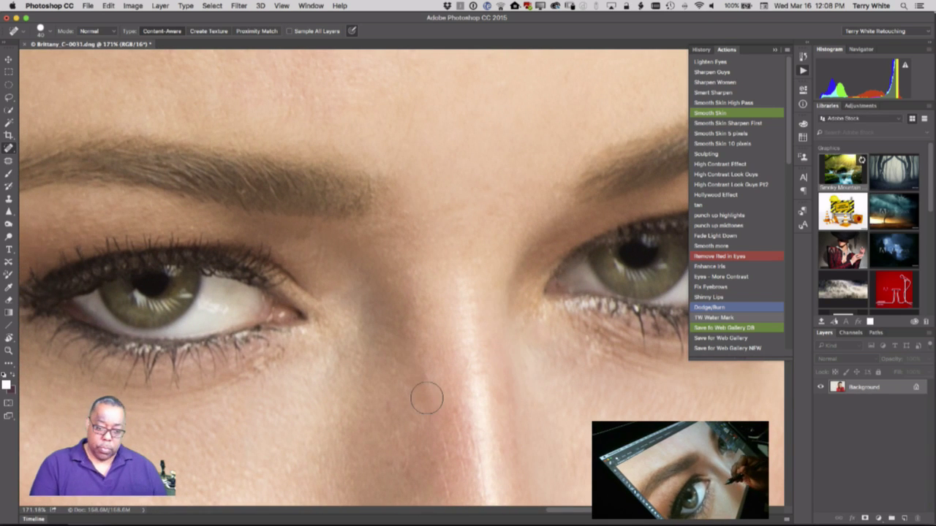
click(283, 350)
click(266, 346)
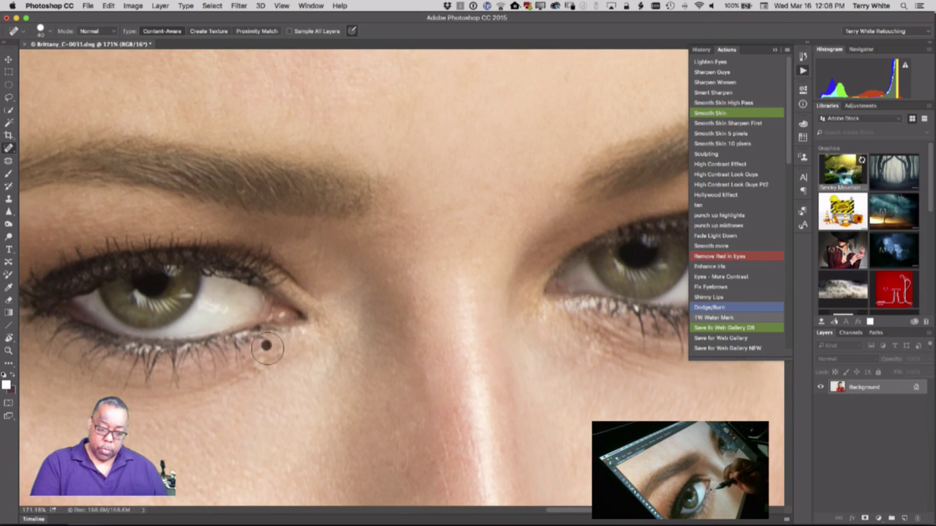
click(242, 355)
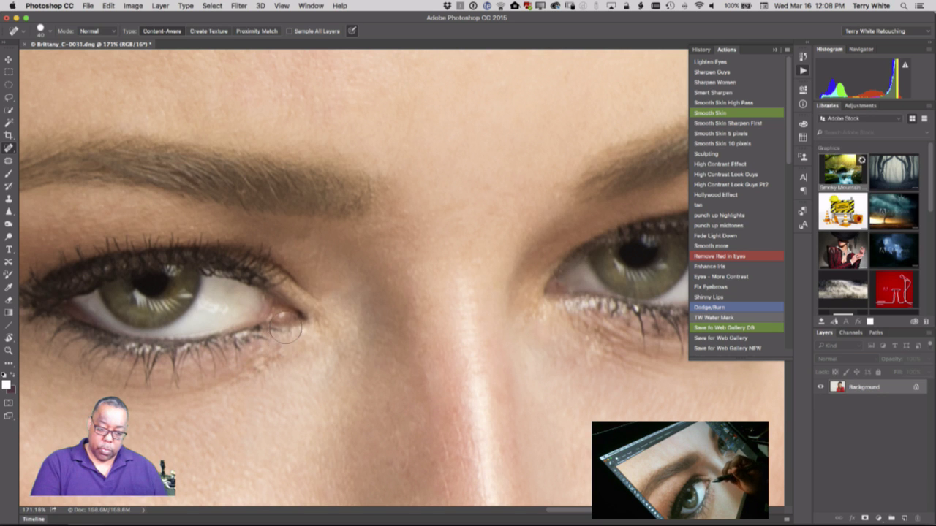
Step: Spot-heal the skin beyond the outer corner of the eye nearer the raised hand and the marks on its upper lid
drag(285, 409, 441, 420)
click(117, 324)
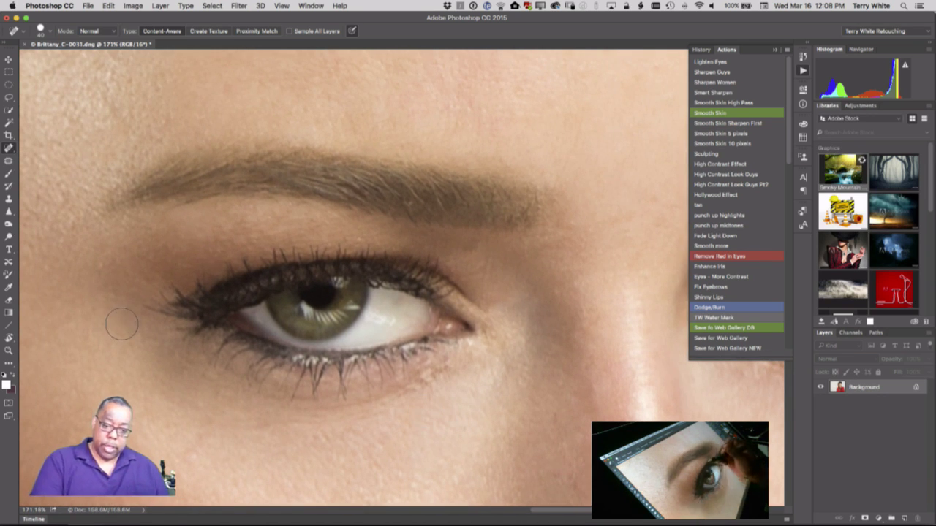
click(359, 236)
click(347, 234)
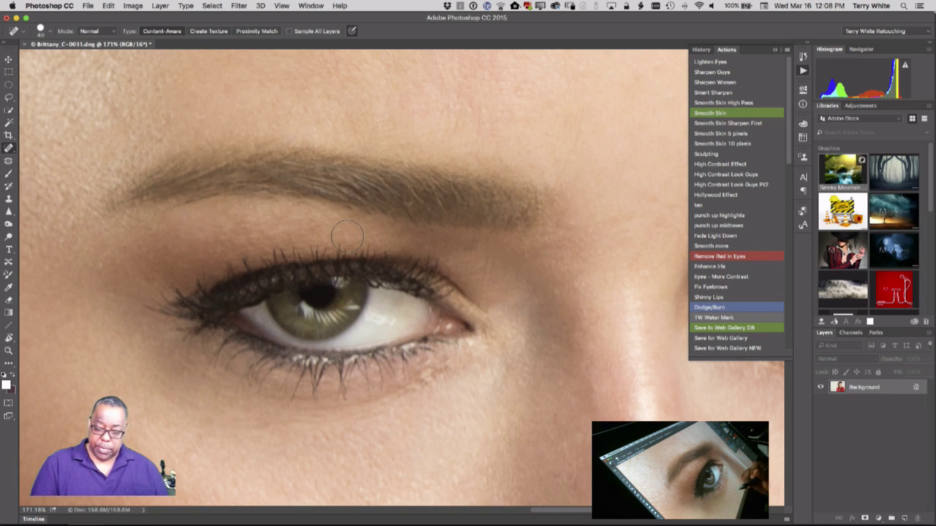
Step: Spot-heal the skin beneath the eye farther from the hand and the mark near the outer edge of that cheek
mouse_move(468, 445)
mouse_down()
mouse_move(424, 424)
mouse_move(331, 312)
mouse_up()
drag(520, 391, 388, 455)
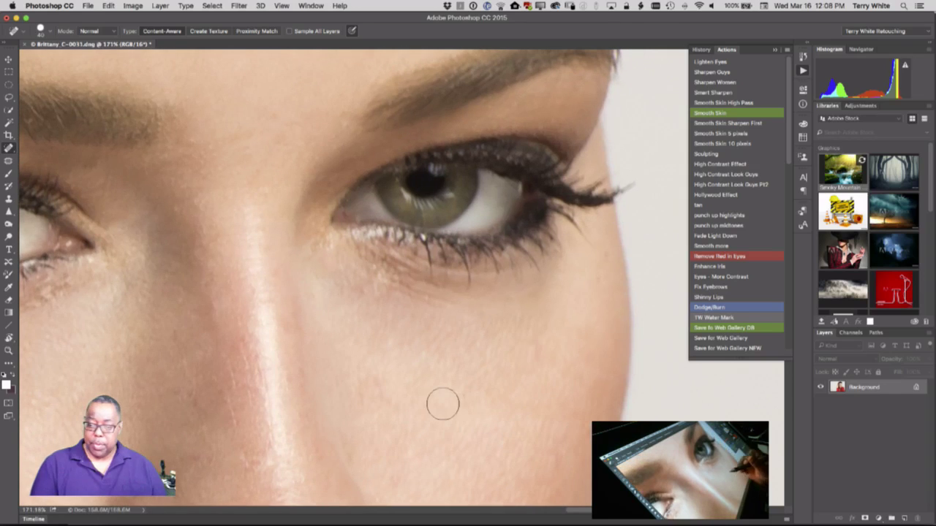
click(371, 268)
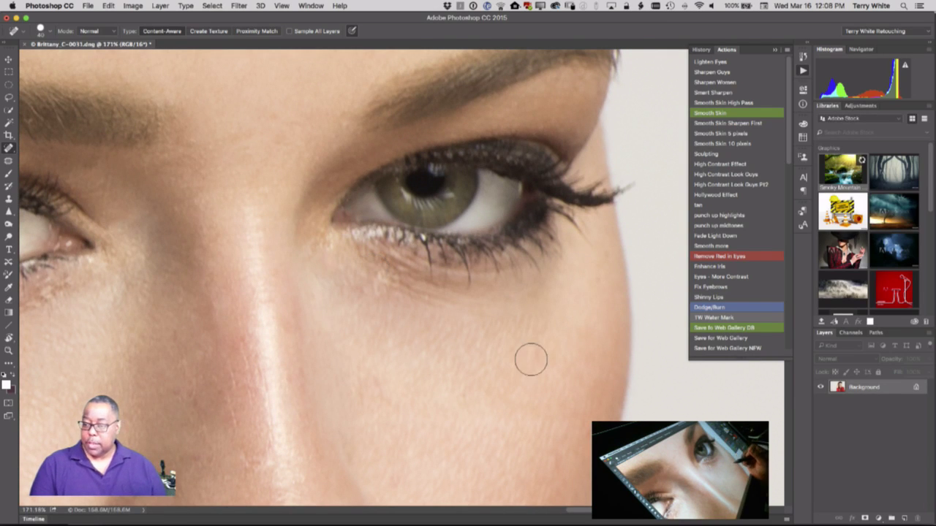
drag(597, 276, 607, 258)
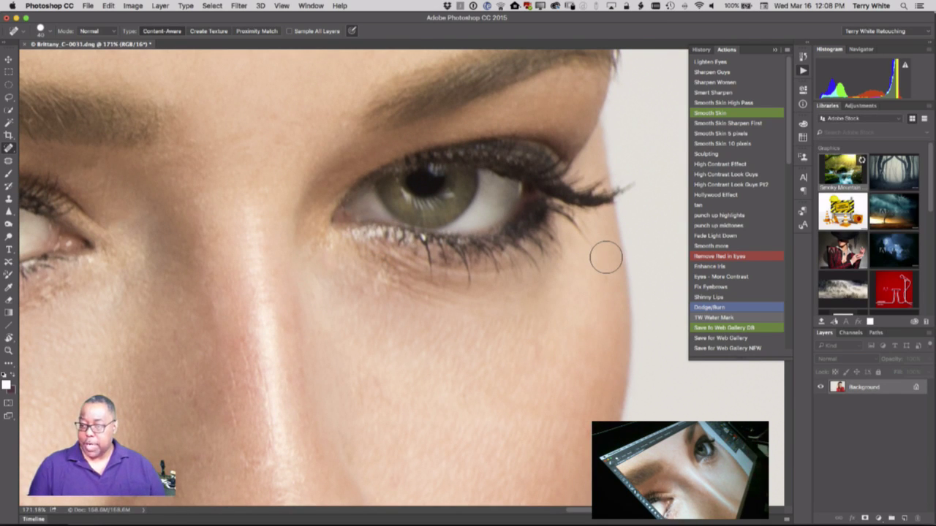
Step: Run the Dodge/Burn action on the whole portrait, select the Dodge tool, and merge the Luminosity layer into the background
key(super+0)
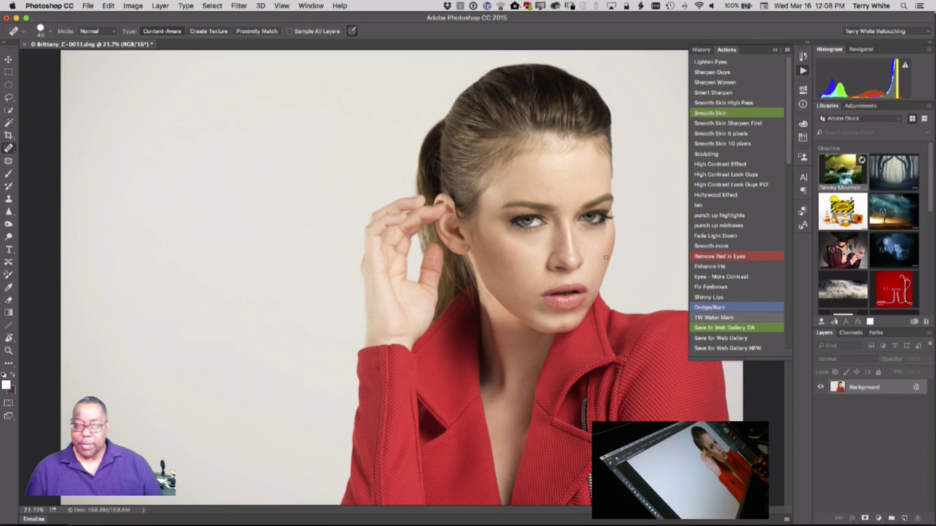
click(9, 211)
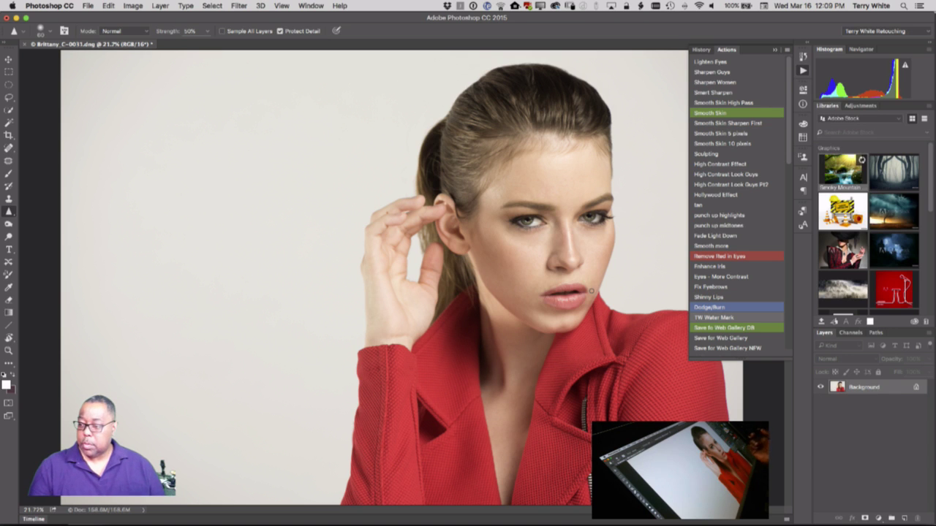
click(722, 307)
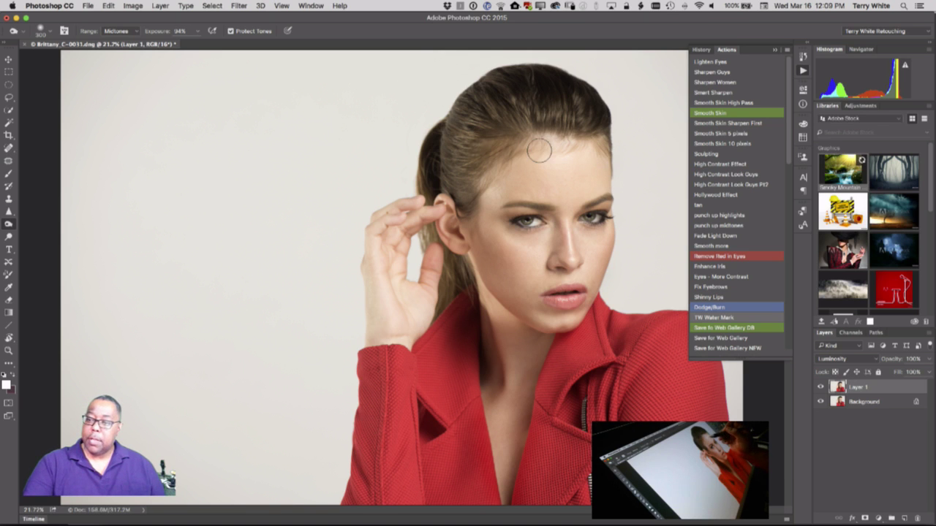
click(9, 237)
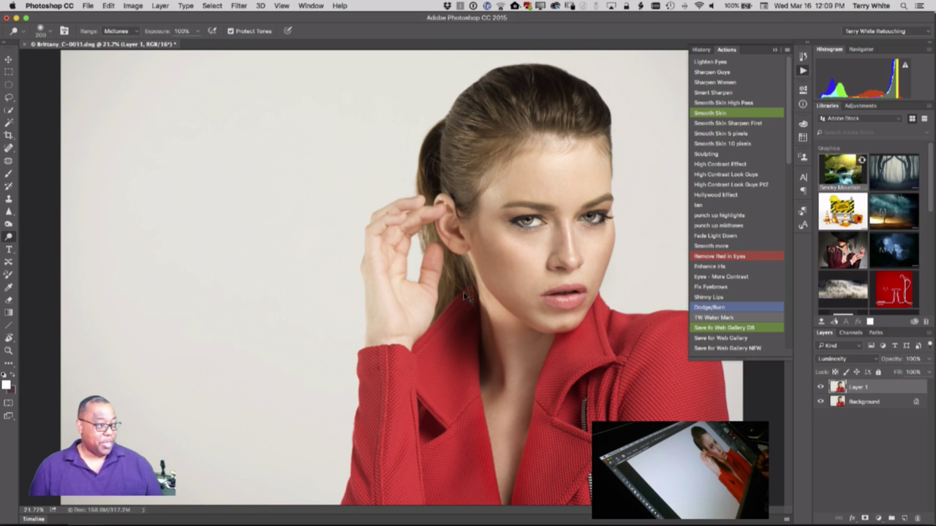
key(super+e)
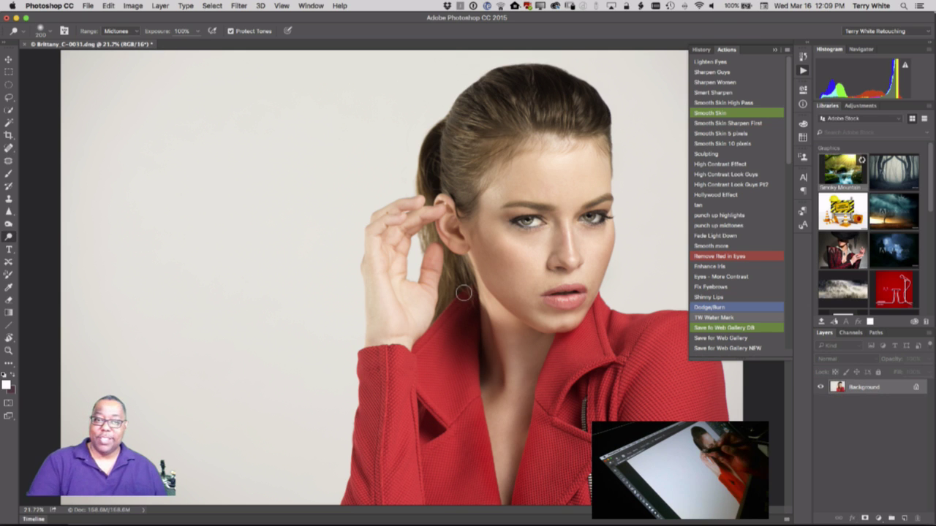
Step: Open the portrait in the Liquify filter in Advanced Mode and apply it
click(282, 6)
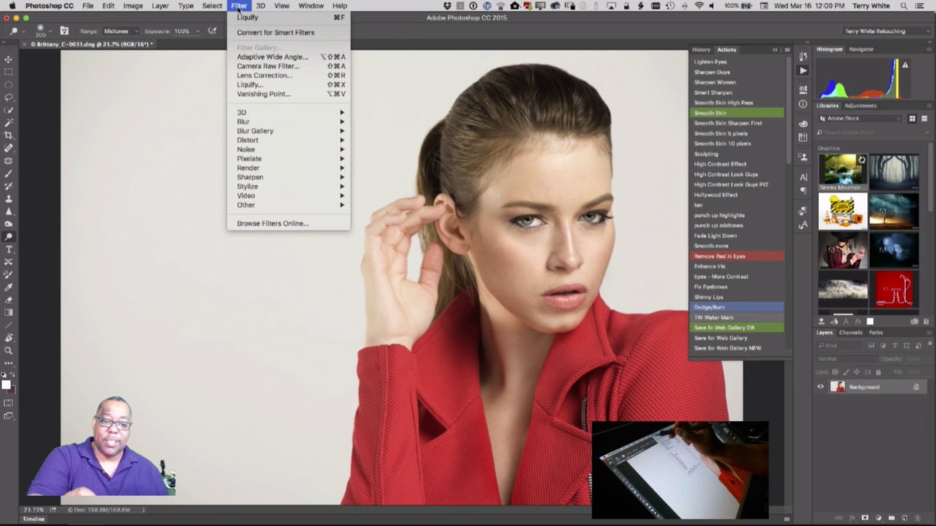
click(249, 84)
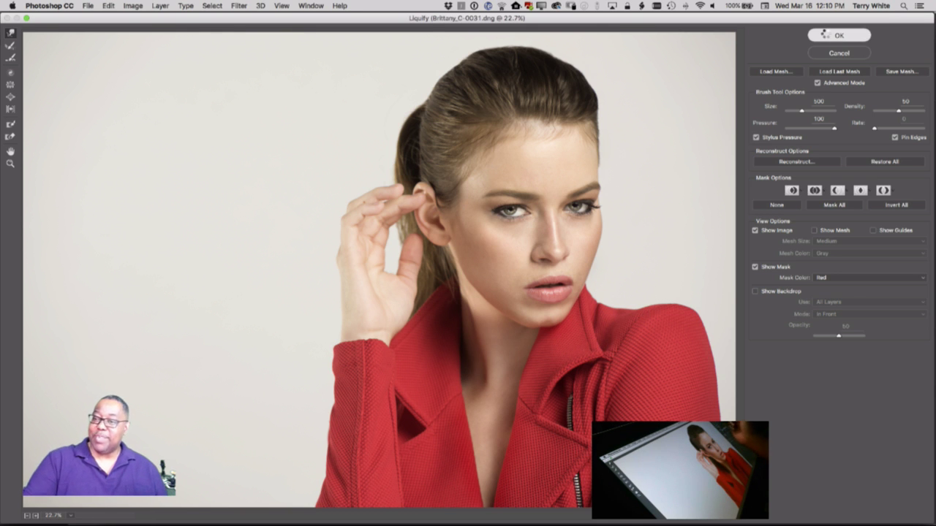
click(839, 36)
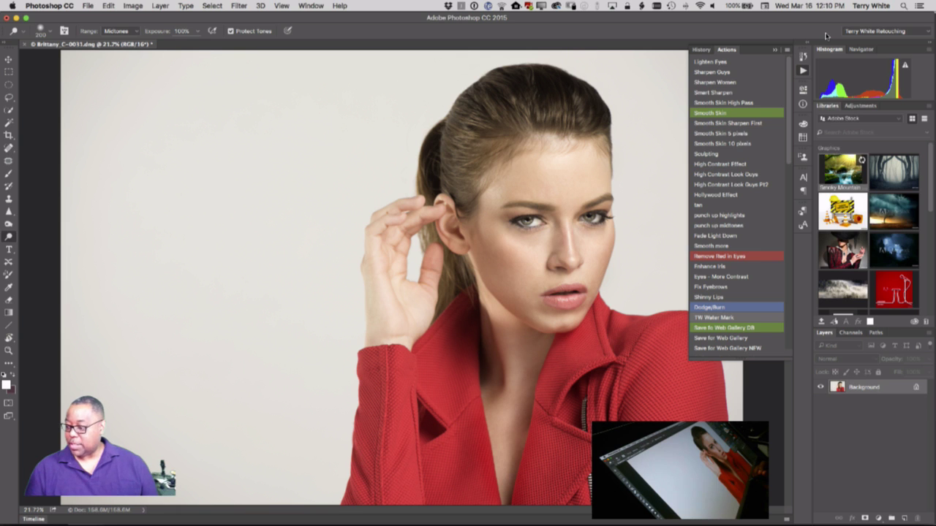
Step: Save and close the retouched portrait, and switch to Lightroom
key(super+w)
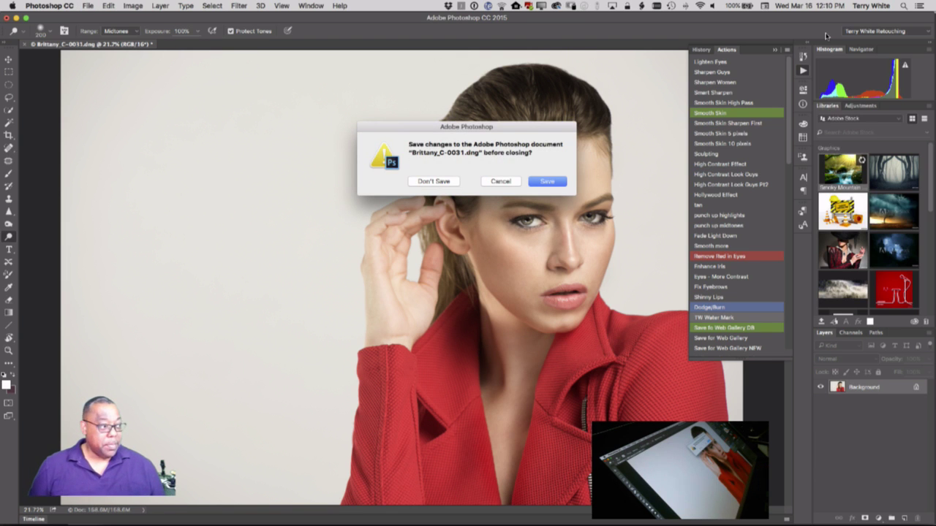
click(555, 182)
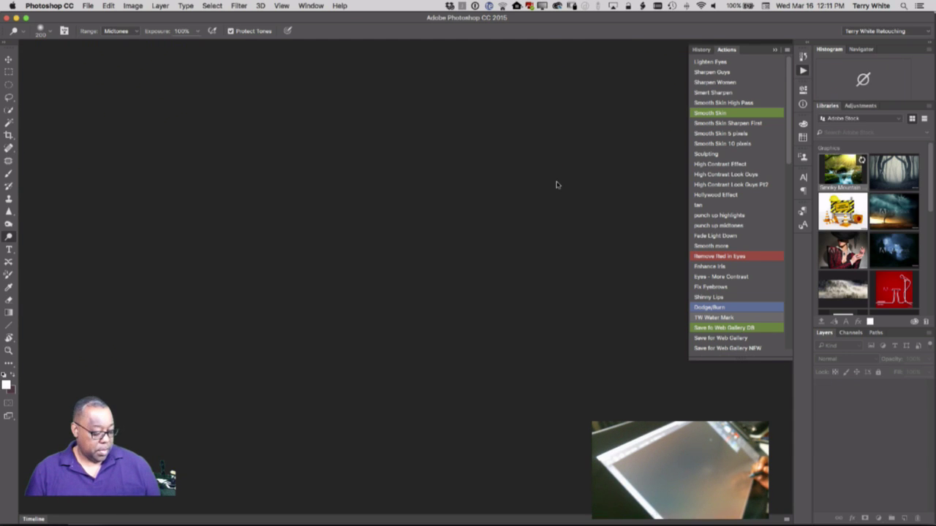
key(super+Tab)
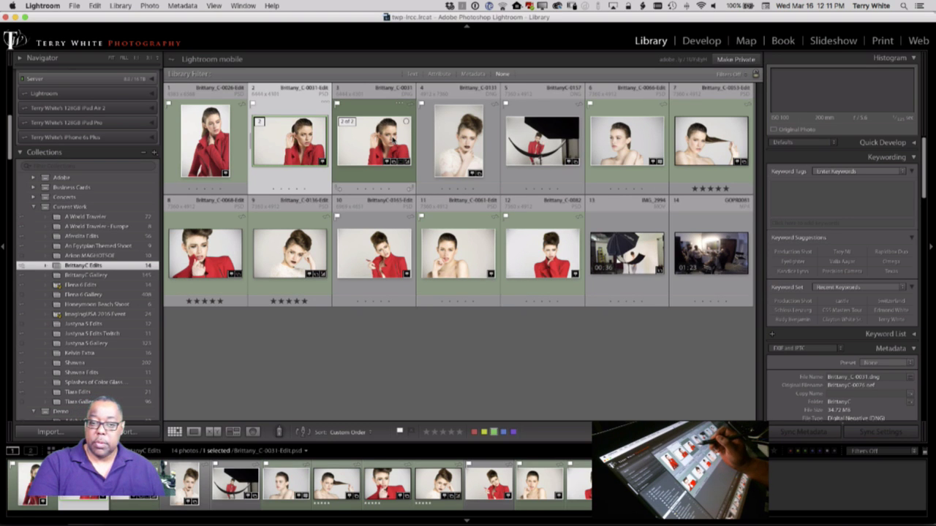
Step: Compare the original red-jacket DNG with its retouched edit, viewing the portrait full screen
click(392, 162)
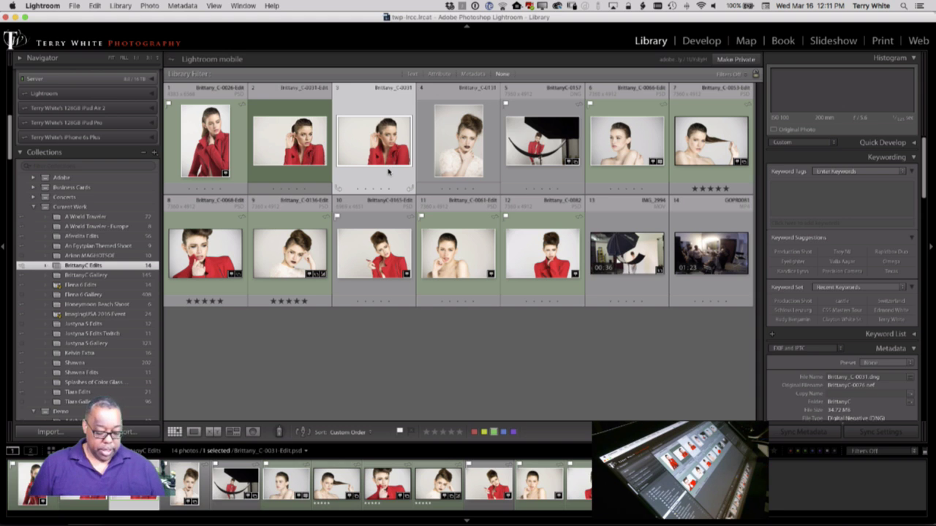
key(d)
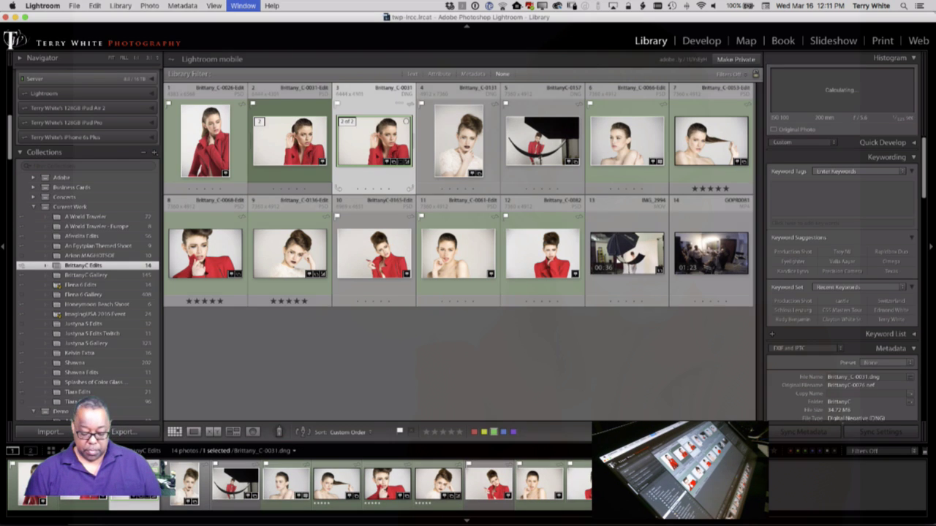
key(f)
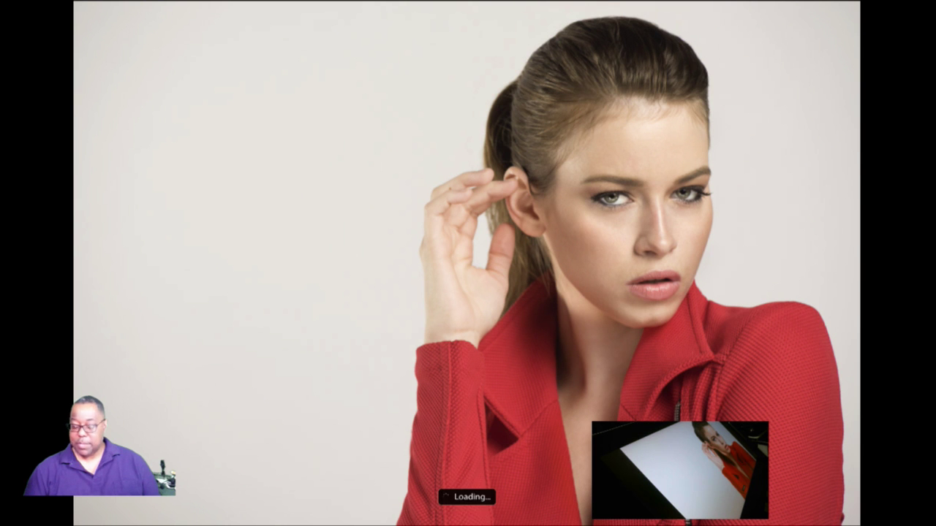
key(Escape)
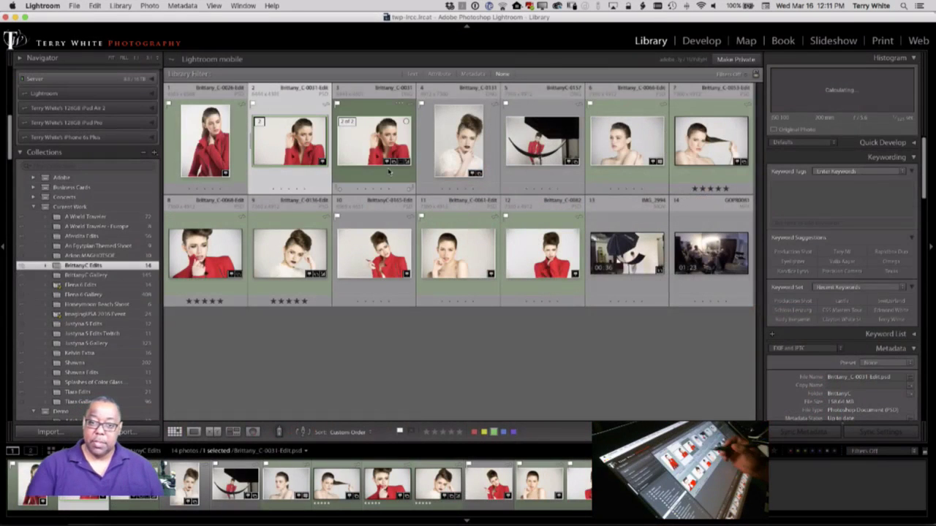
Step: Remove the original red-jacket DNG from the collection
click(374, 139)
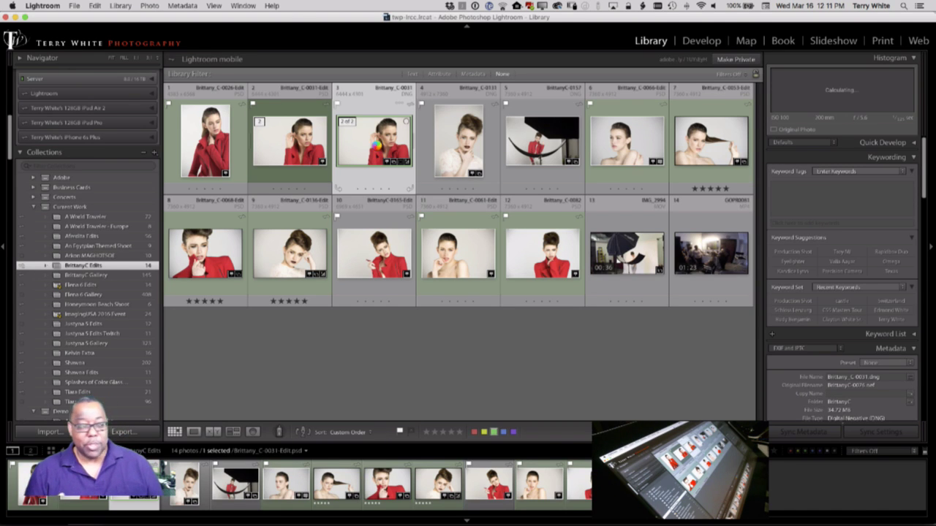
key(BackSpace)
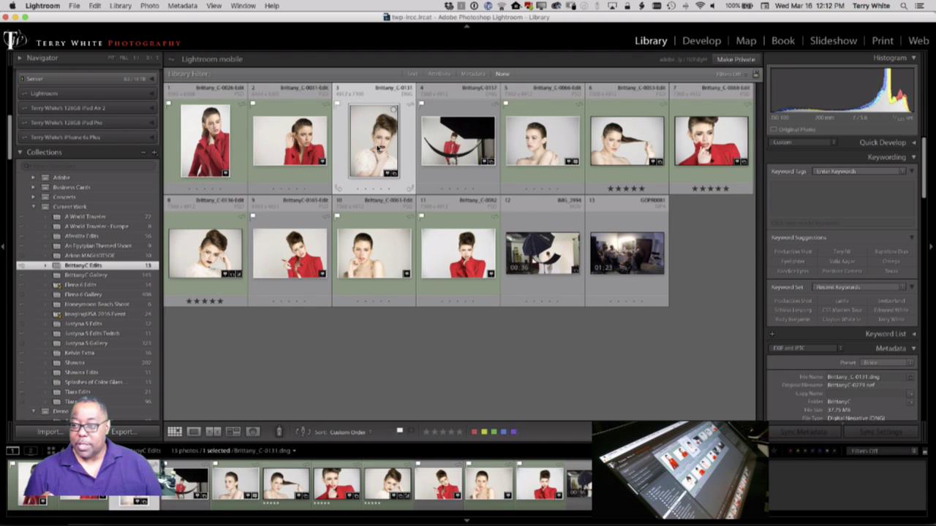
Step: Open the white-lace portrait in Develop and crop its upper edge to 4912 x 6685 pixels
key(d)
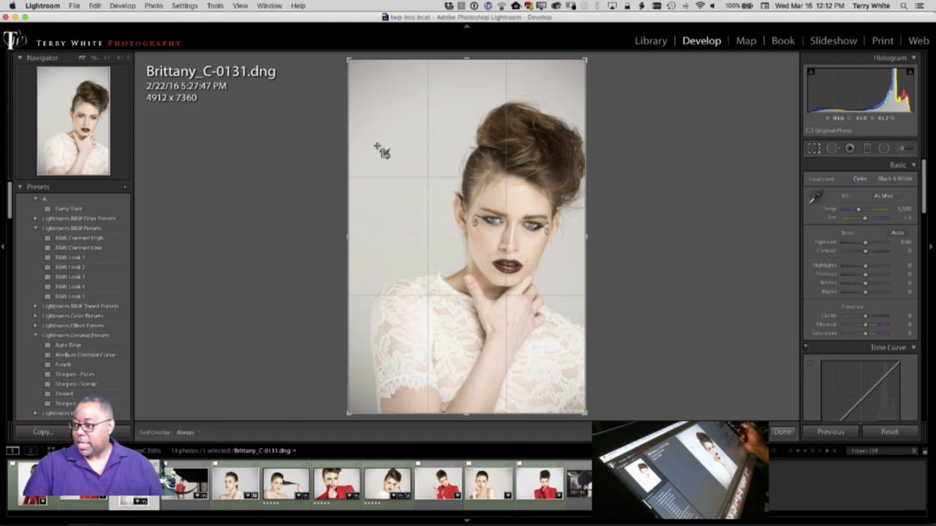
click(821, 149)
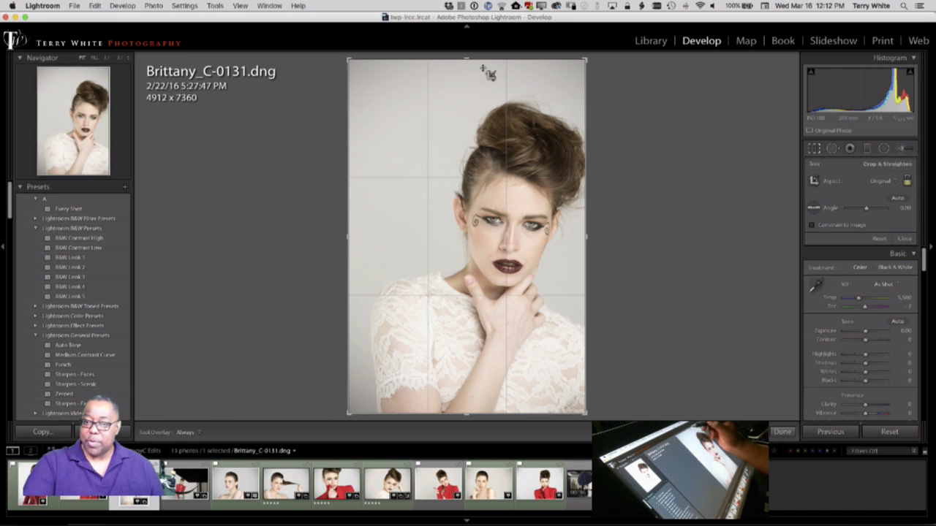
drag(467, 57, 466, 69)
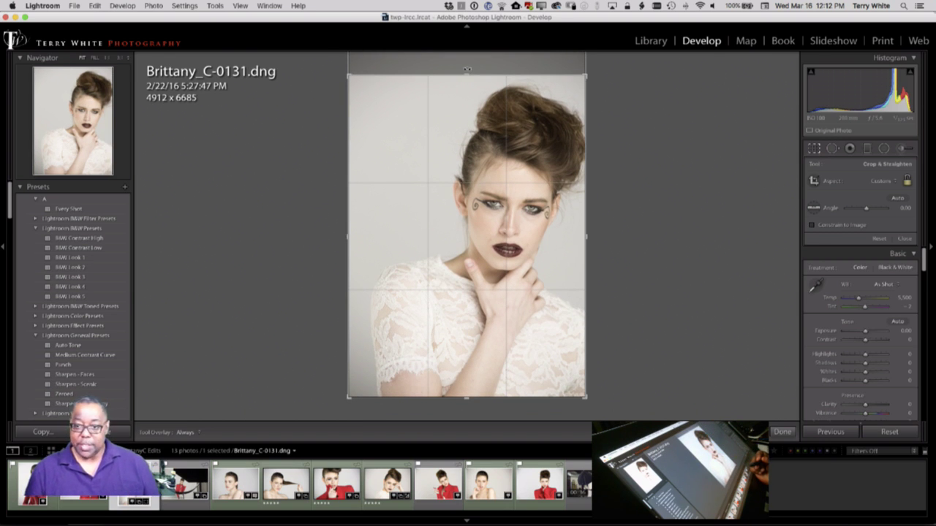
key(Return)
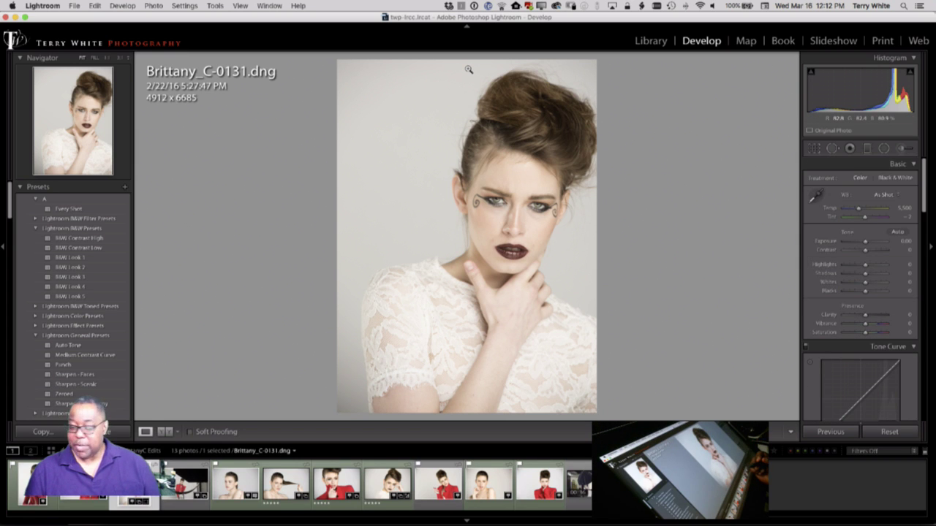
Step: Apply the Sharpen - Faces preset to the white-lace portrait, and set Whites to +24 and Blacks to -10
click(86, 374)
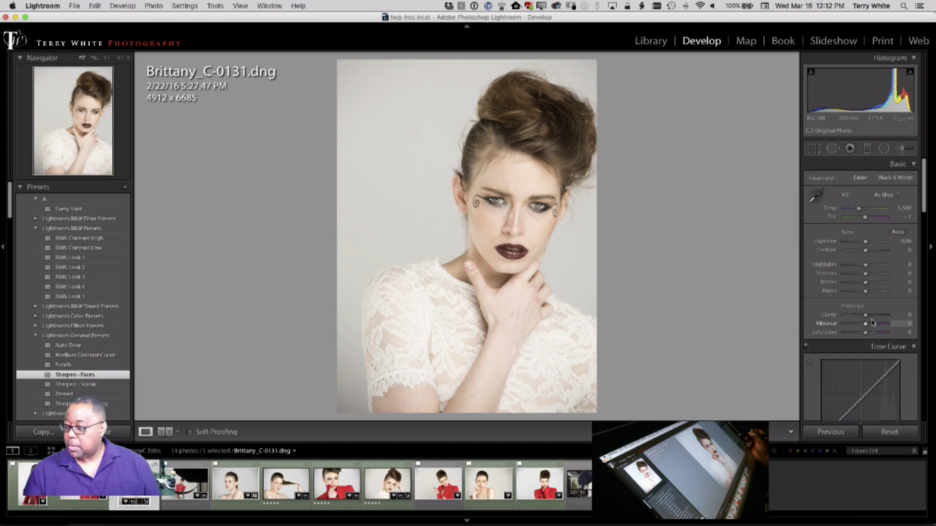
drag(868, 292, 867, 291)
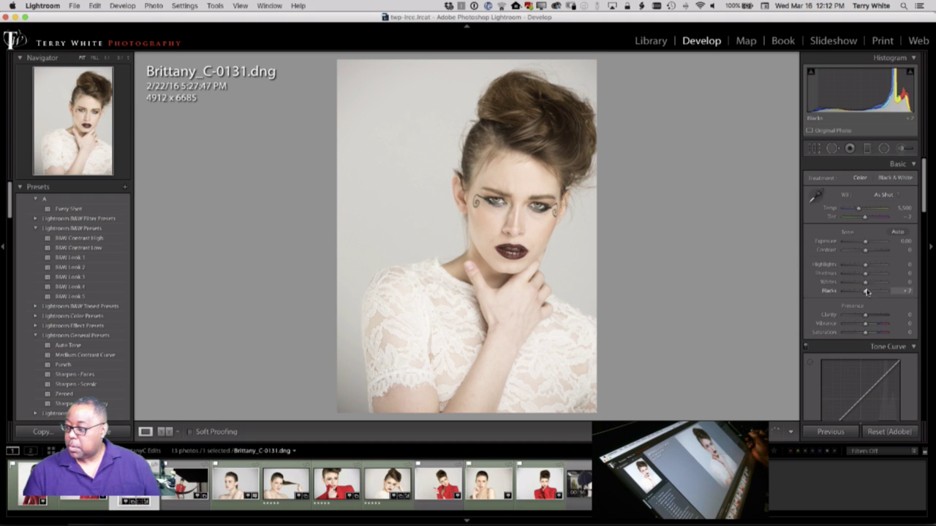
shift+double_click(866, 291)
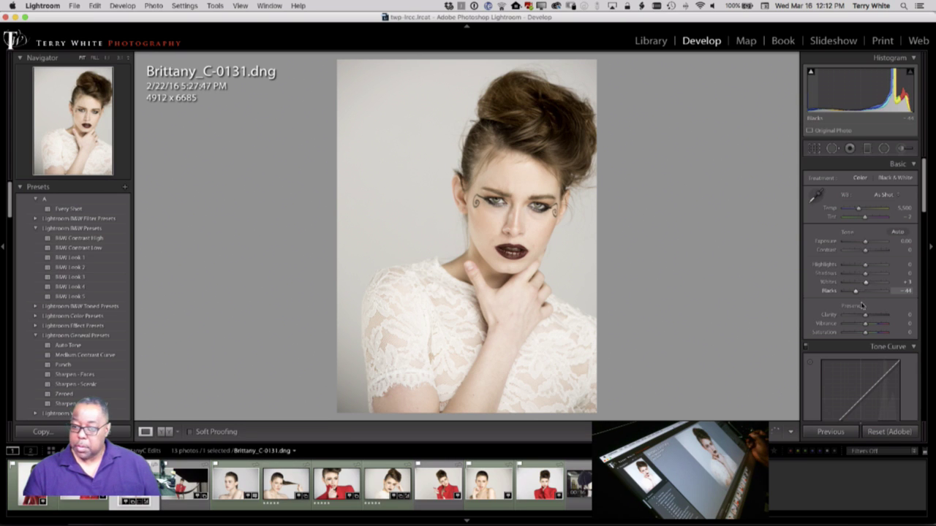
shift+double_click(866, 282)
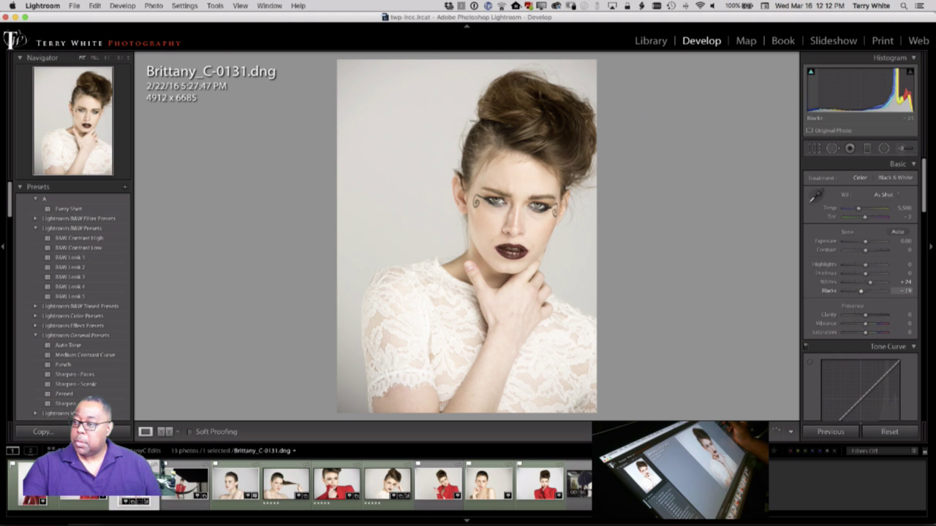
mouse_move(867, 291)
mouse_down()
mouse_move(858, 291)
mouse_move(868, 291)
mouse_up()
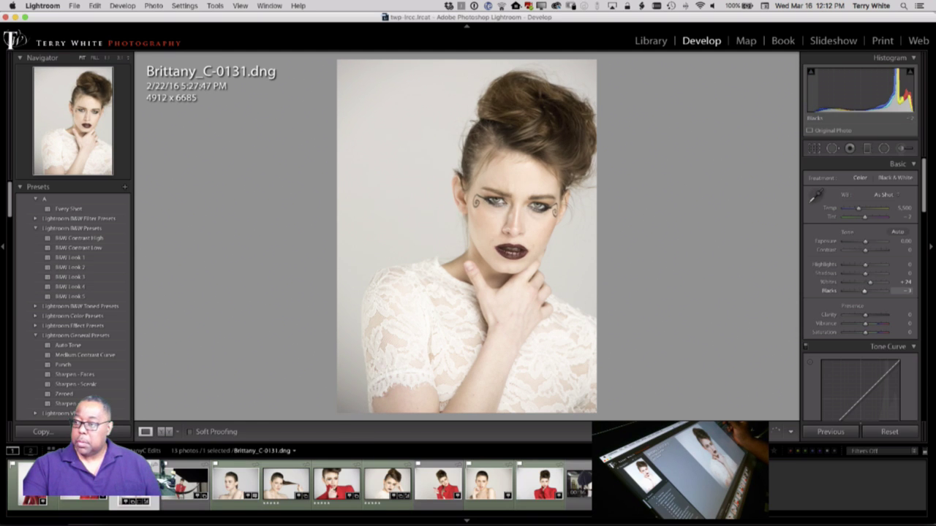
drag(819, 95, 814, 95)
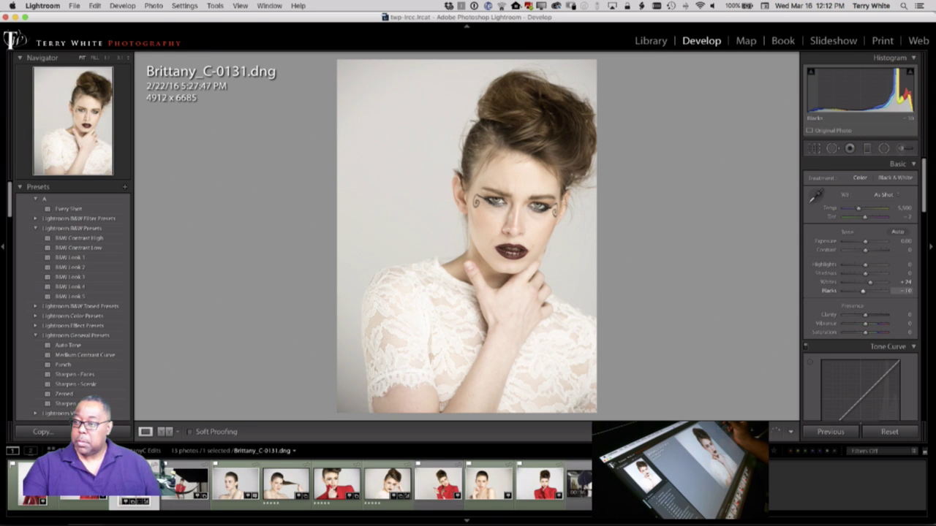
Step: Set the white-lace portrait's Blacks to -19, Vibrance to +18 and Contrast to +14
drag(863, 292, 860, 291)
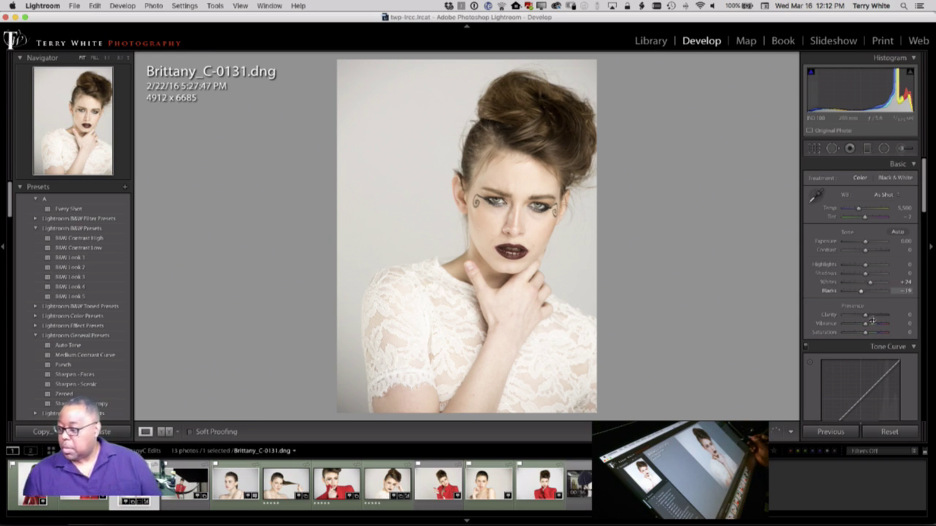
drag(866, 323, 865, 324)
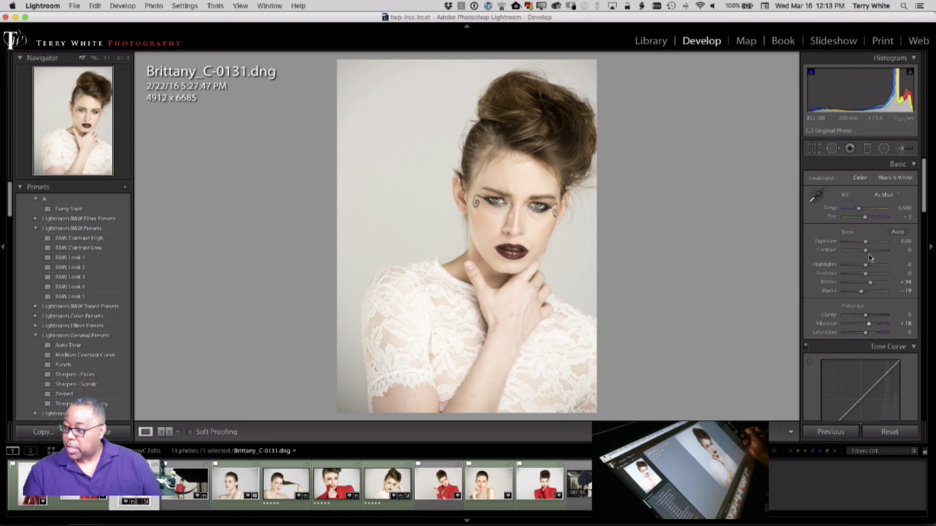
drag(866, 252, 871, 252)
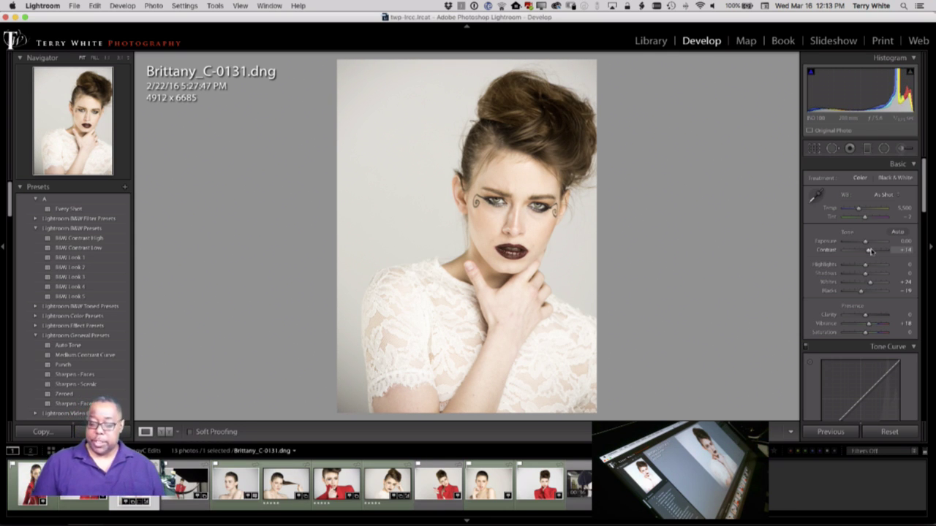
Step: Return to the Library grid and open the white-lace portrait in Photoshop for editing
key(backslash)
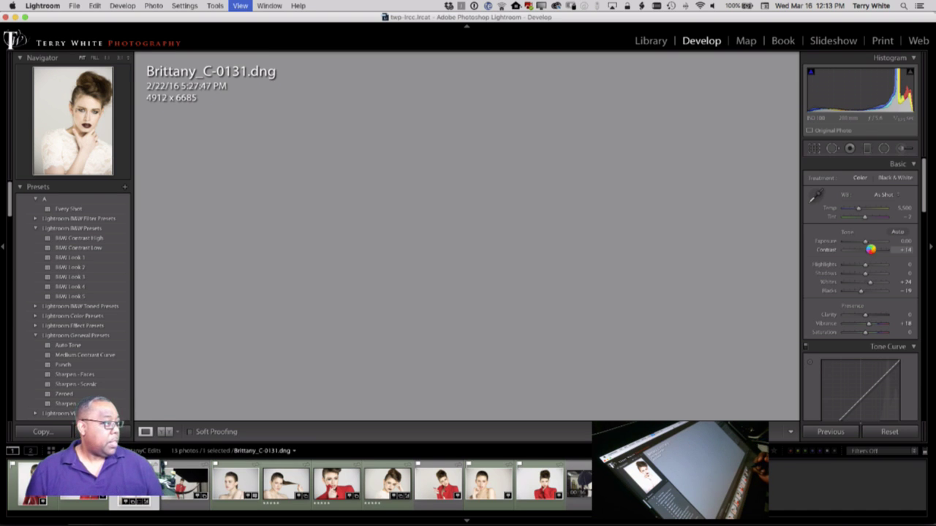
key(e)
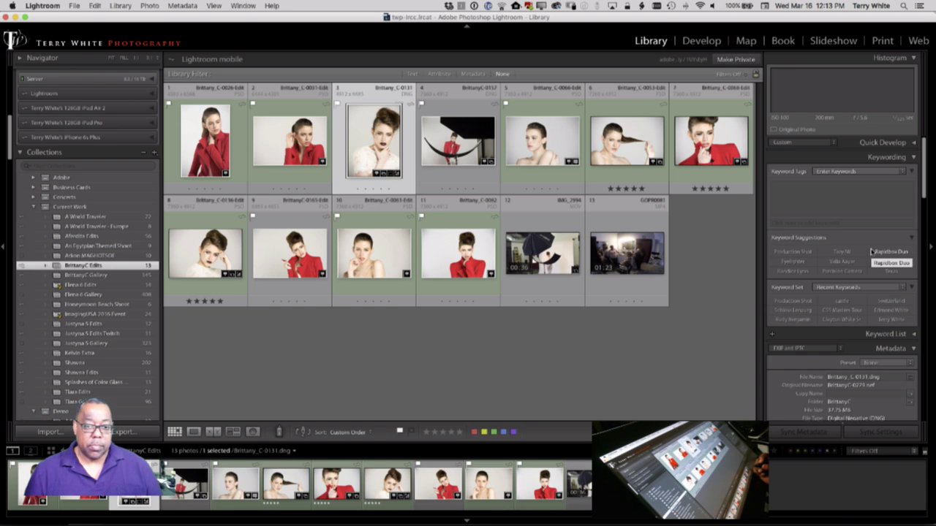
key(super+e)
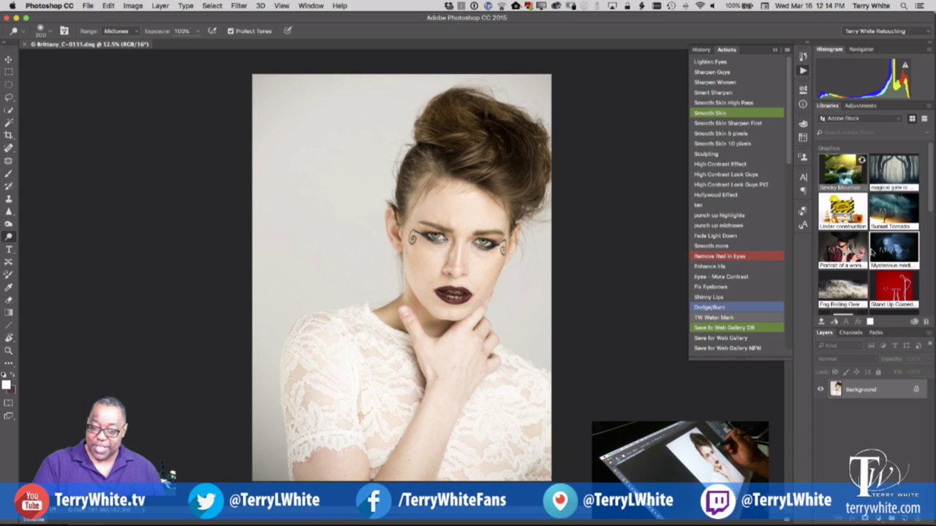
Step: Heal the blemishes on the cheek, beneath the inner corners of both eyes and beside the mouth with the Spot Healing Brush
key(z)
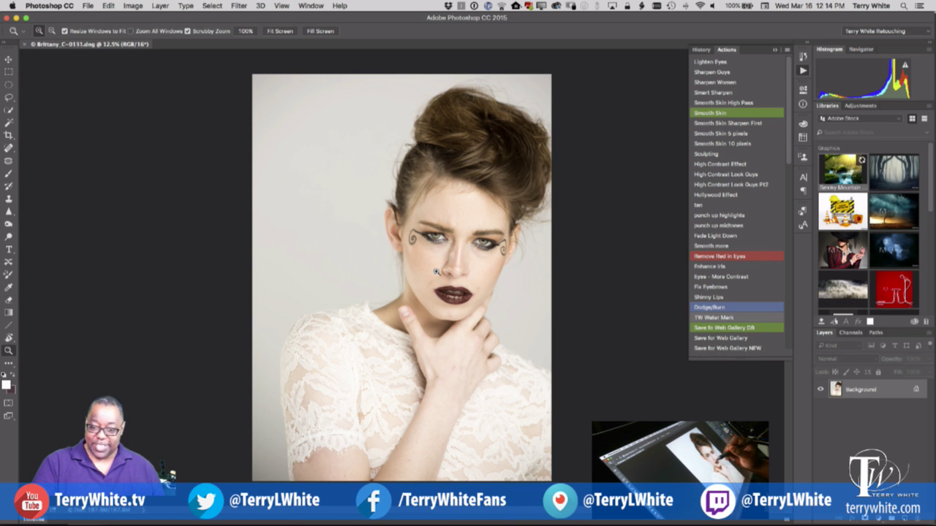
drag(432, 273, 430, 348)
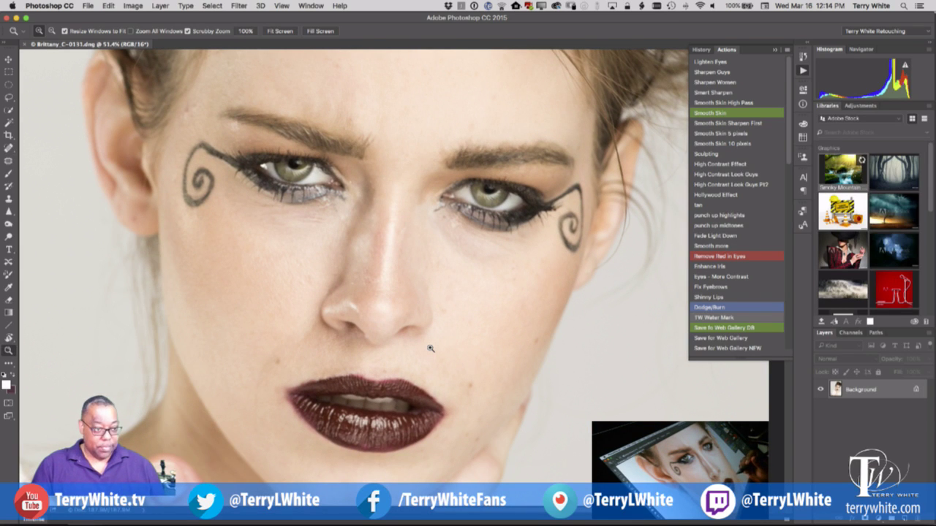
click(9, 147)
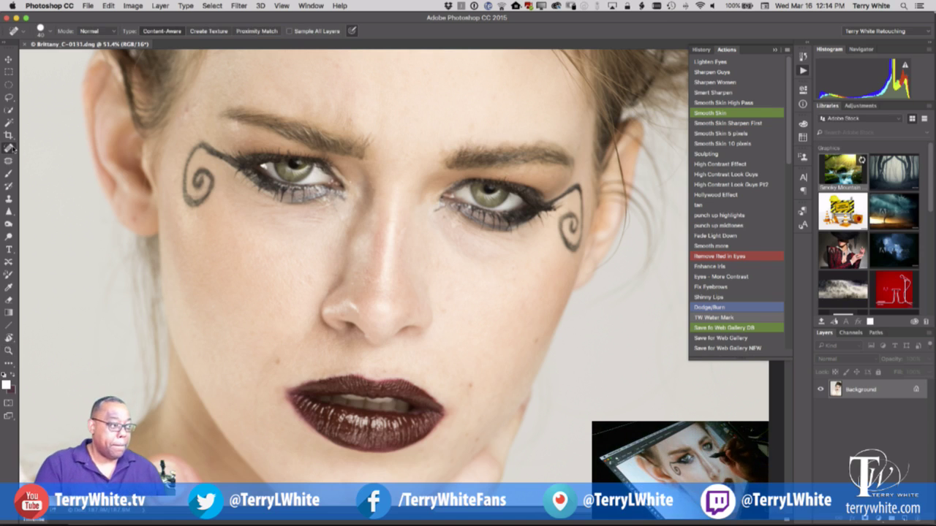
drag(283, 356, 277, 369)
drag(307, 277, 302, 280)
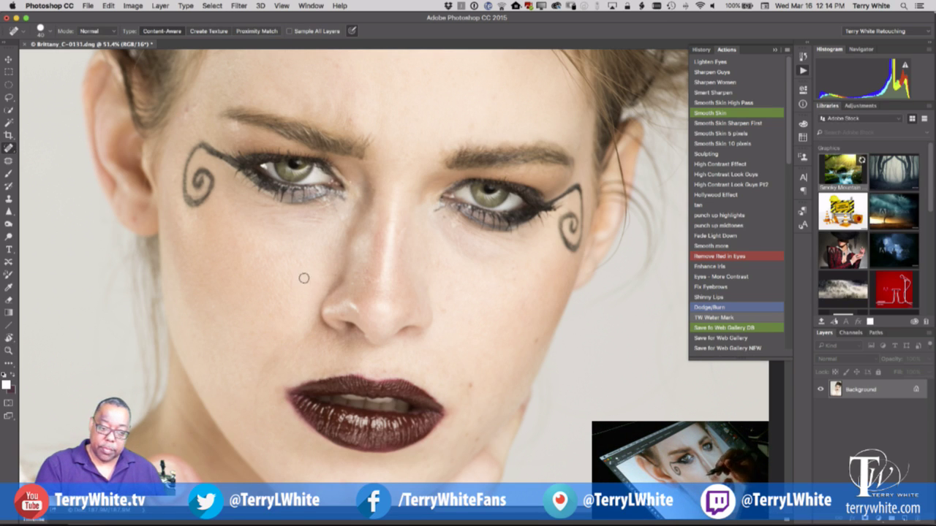
mouse_move(321, 220)
mouse_down()
mouse_move(294, 219)
mouse_move(336, 210)
mouse_up()
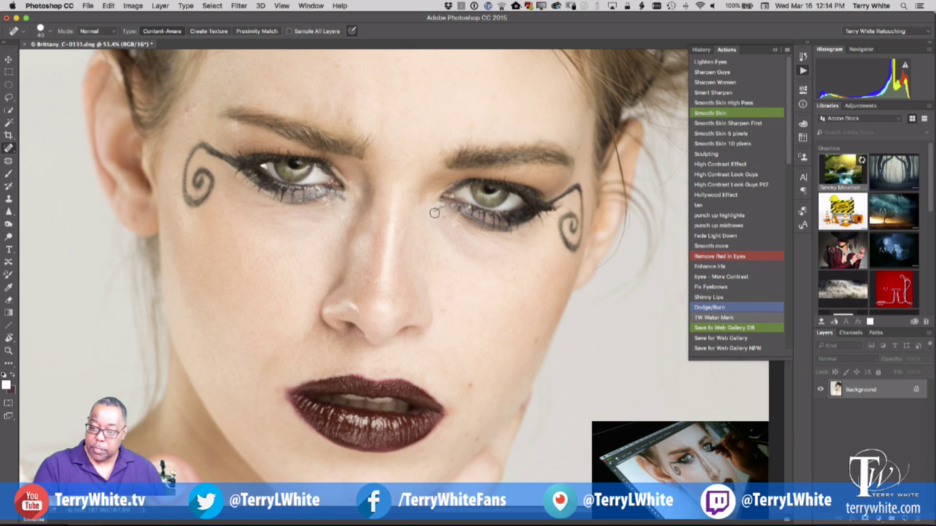
drag(435, 211, 444, 217)
click(470, 387)
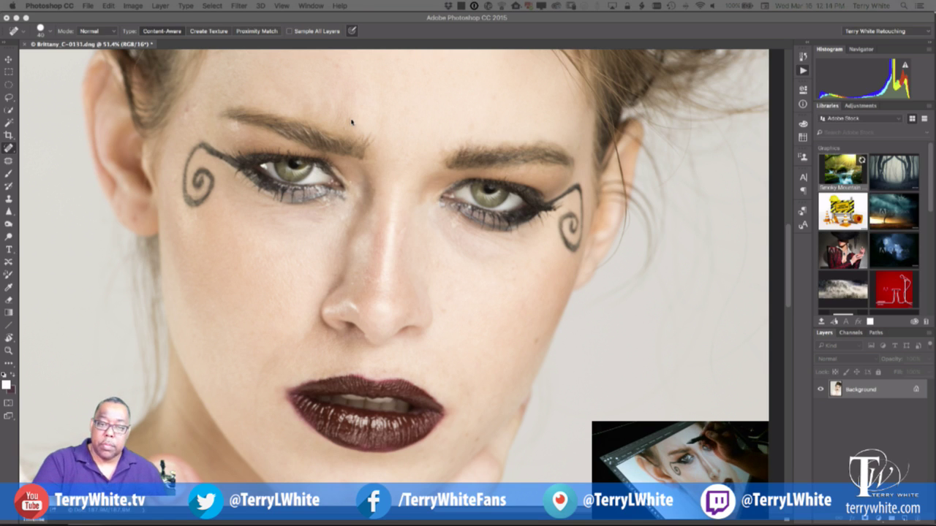
Step: Heal the spots and small lines on the forehead above the left-hand eyebrow and at the adjacent temple
key(alt+F9)
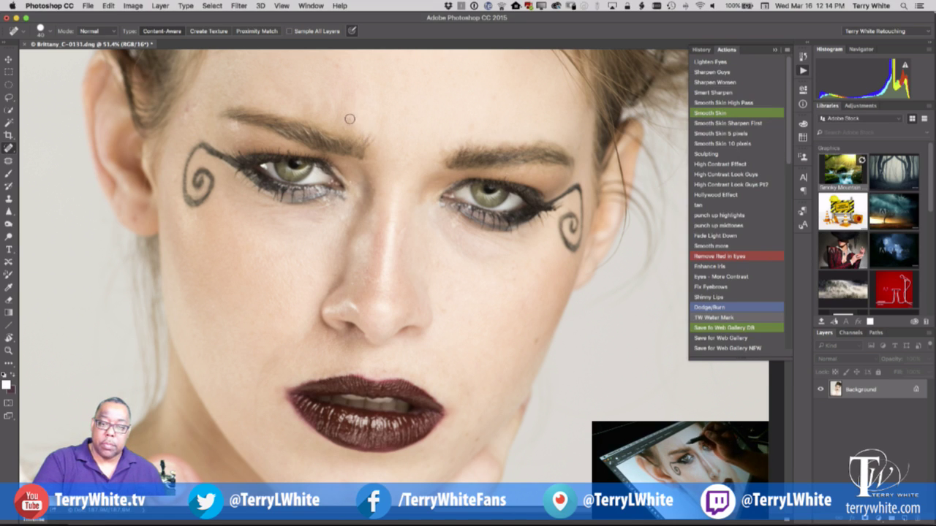
mouse_move(349, 117)
mouse_down()
mouse_move(351, 131)
mouse_move(337, 121)
mouse_up()
click(352, 124)
click(346, 120)
drag(336, 63, 335, 92)
drag(189, 107, 182, 121)
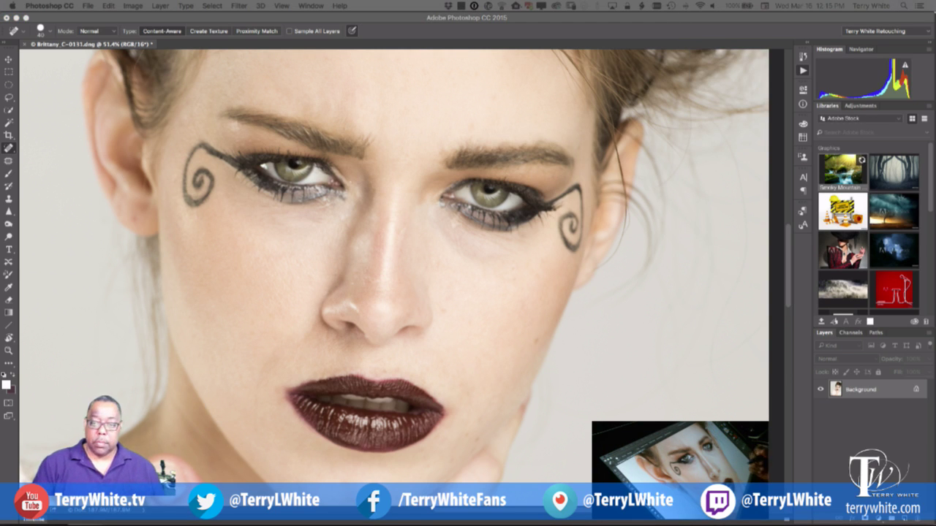
Step: Heal the small spots on the cheek to the right of the nose and along the jaw and chin
click(439, 266)
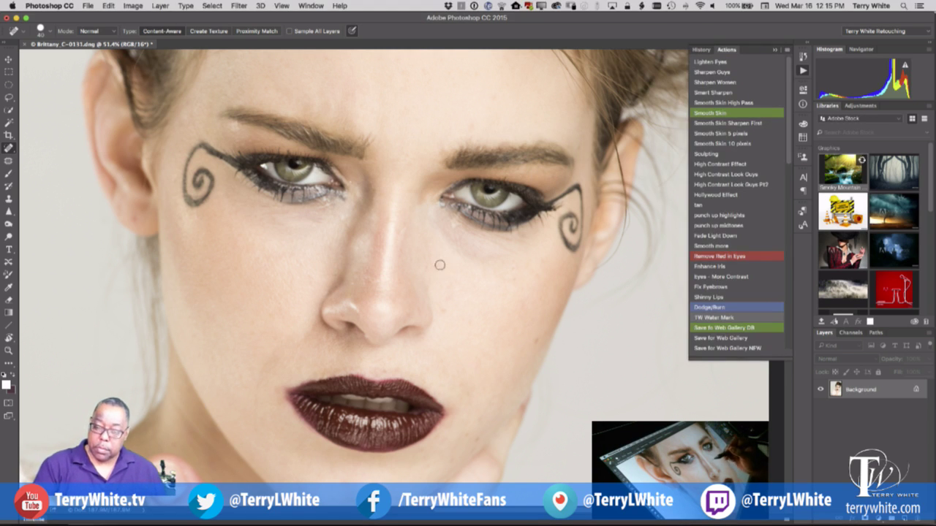
click(439, 265)
click(442, 311)
click(430, 276)
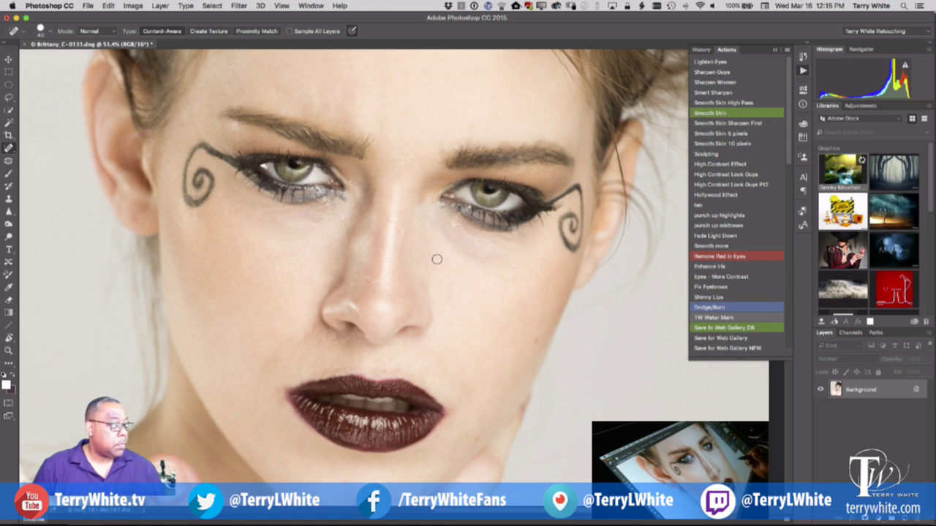
drag(540, 336, 530, 357)
click(475, 438)
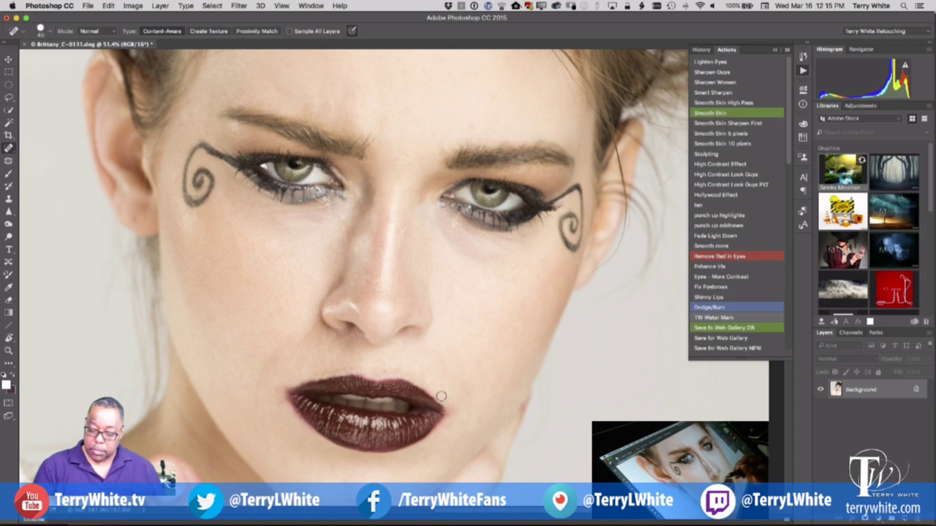
Step: Heal the uneven skin just above the edge of the upper lip
click(386, 371)
drag(353, 367, 318, 376)
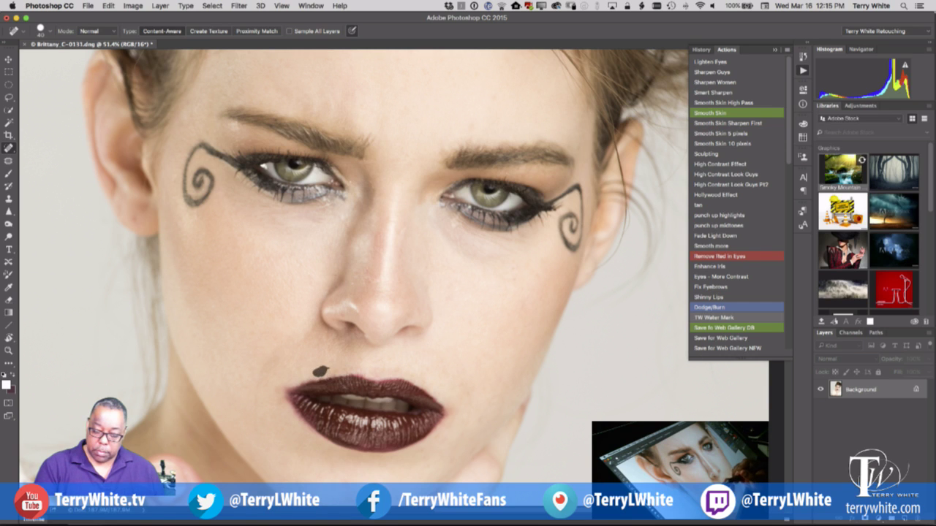
click(344, 369)
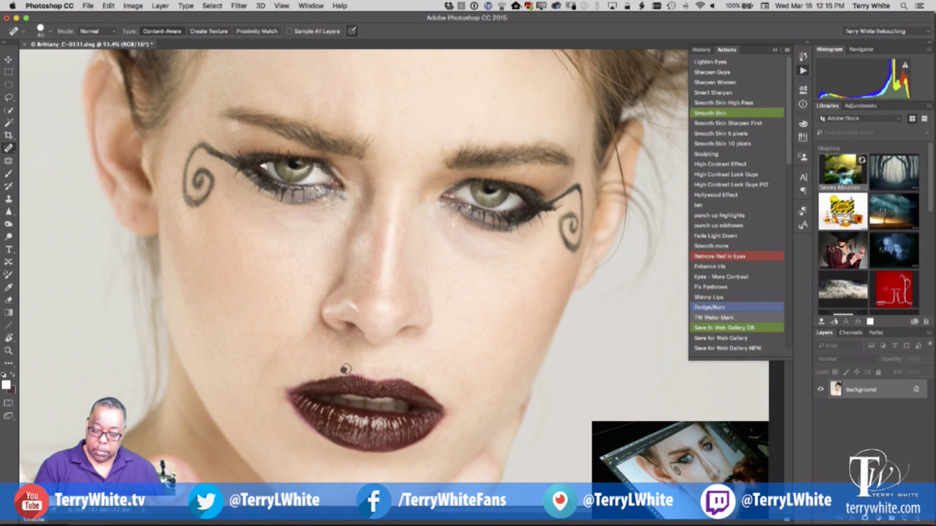
click(358, 368)
click(363, 371)
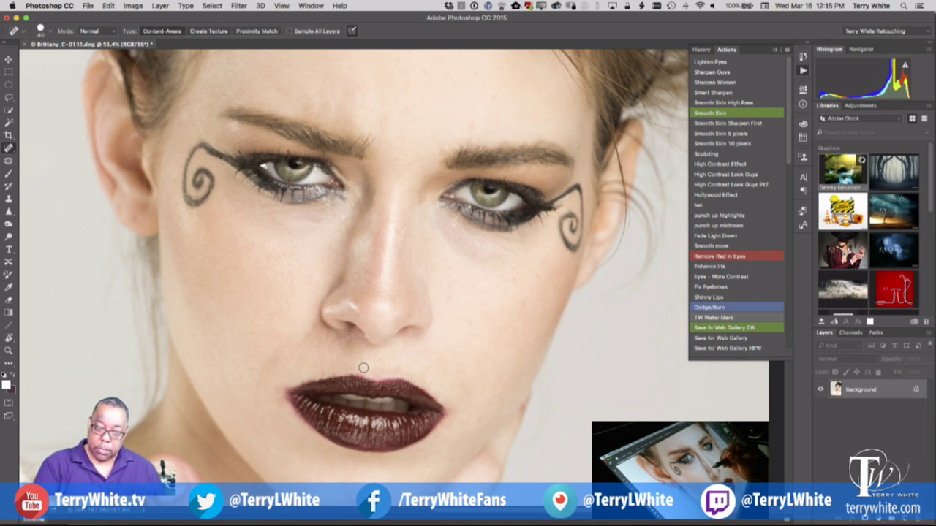
Step: Heal the marks on the side of the nose and the makeup flecks beneath and beside the left-hand eye
click(354, 283)
drag(364, 282, 371, 279)
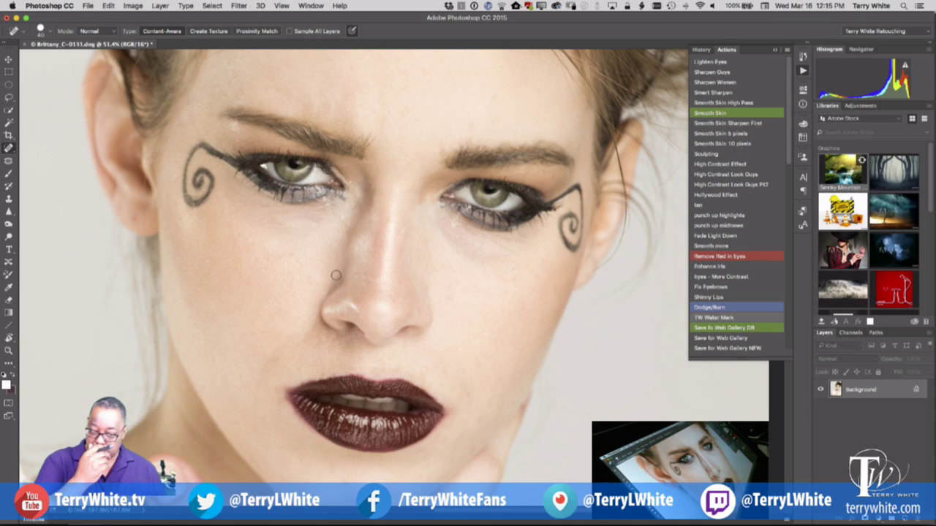
drag(257, 207, 277, 210)
click(353, 182)
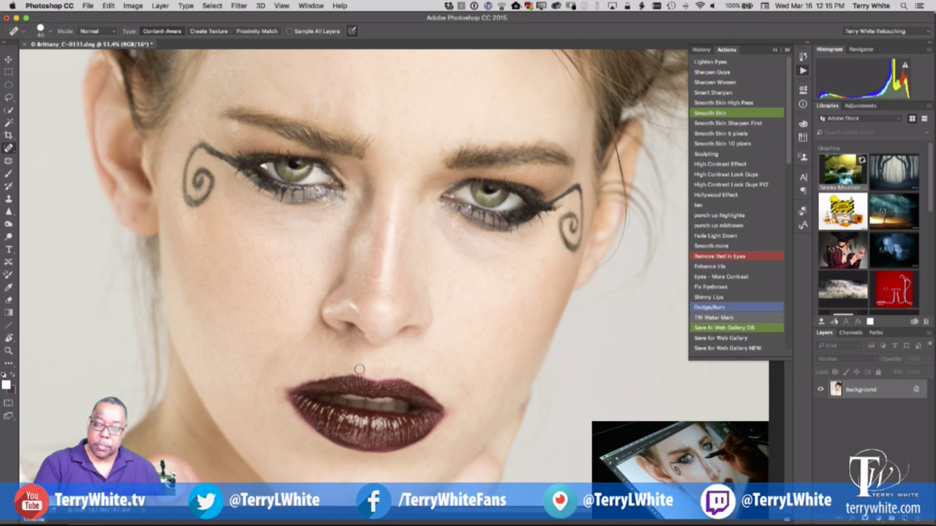
click(343, 197)
click(342, 197)
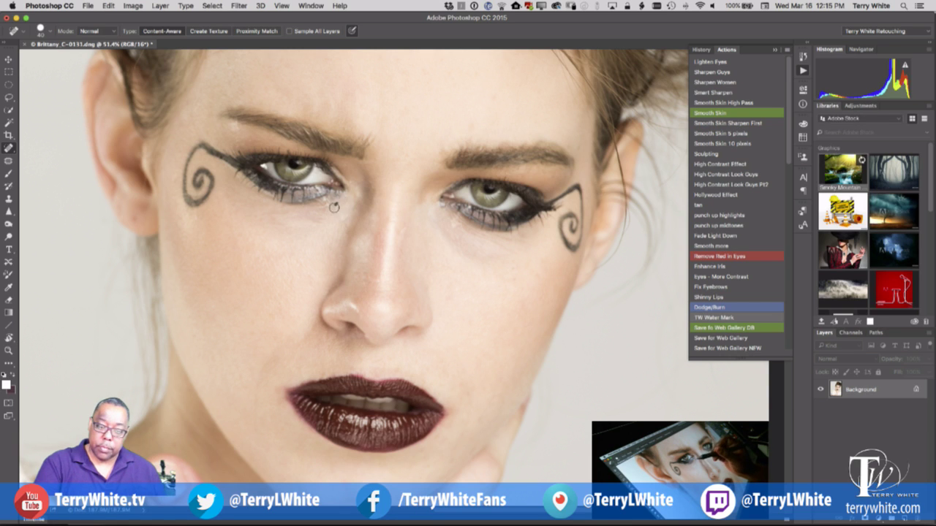
click(335, 208)
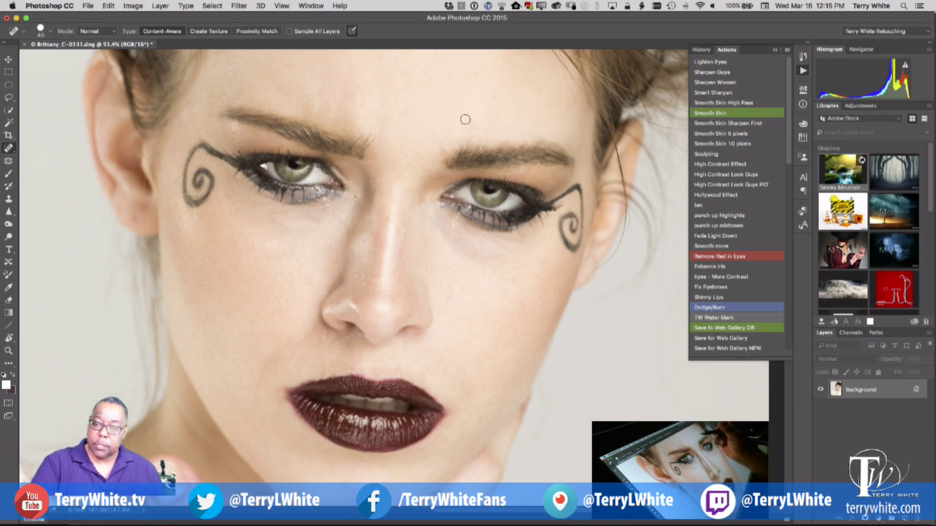
Step: Remove the stray hairs at the inner ends of both eyebrows, and heal the spots between and above them
click(373, 141)
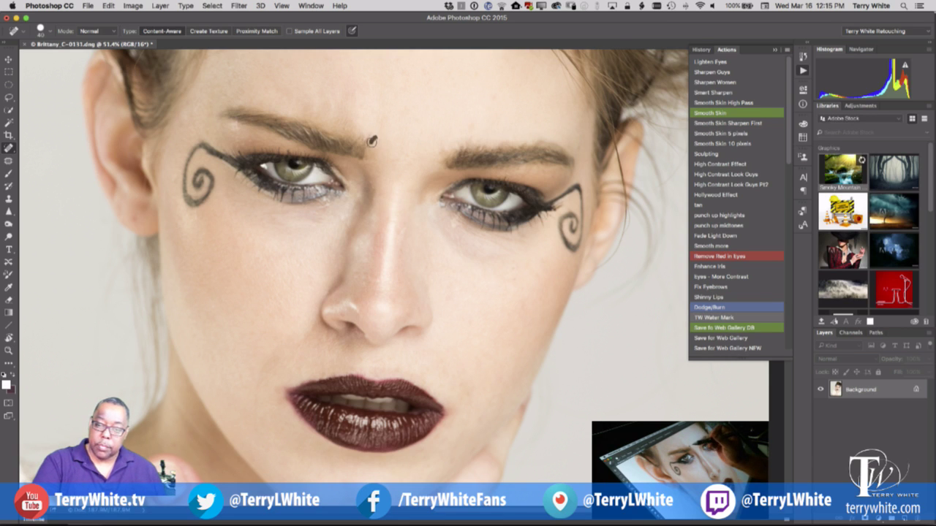
click(367, 139)
click(370, 144)
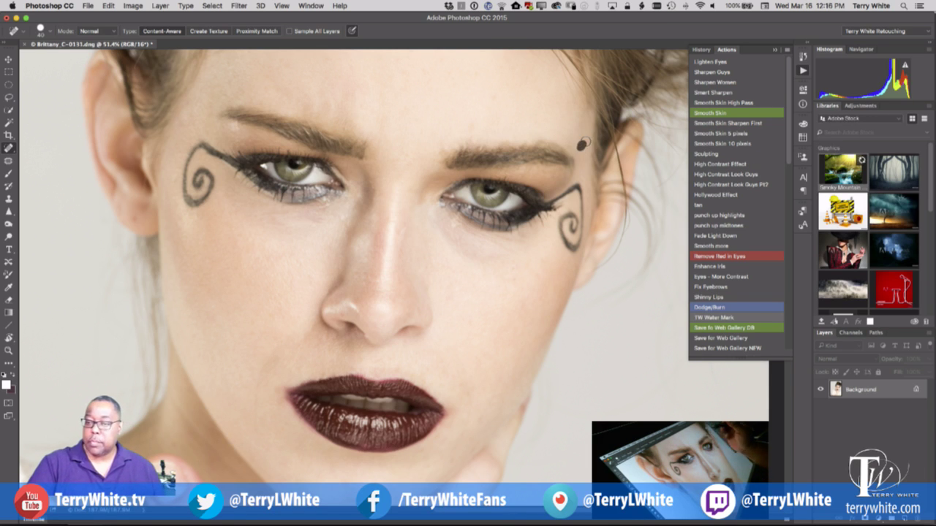
click(442, 152)
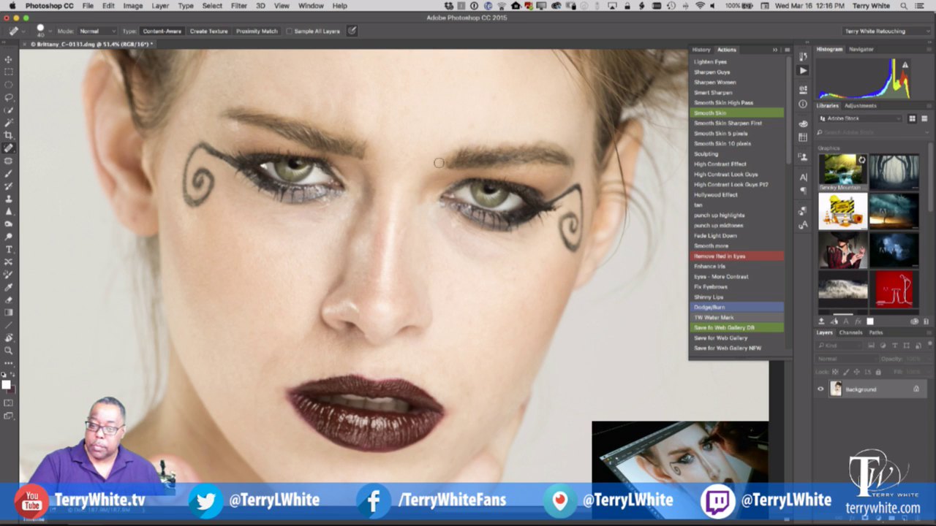
click(419, 154)
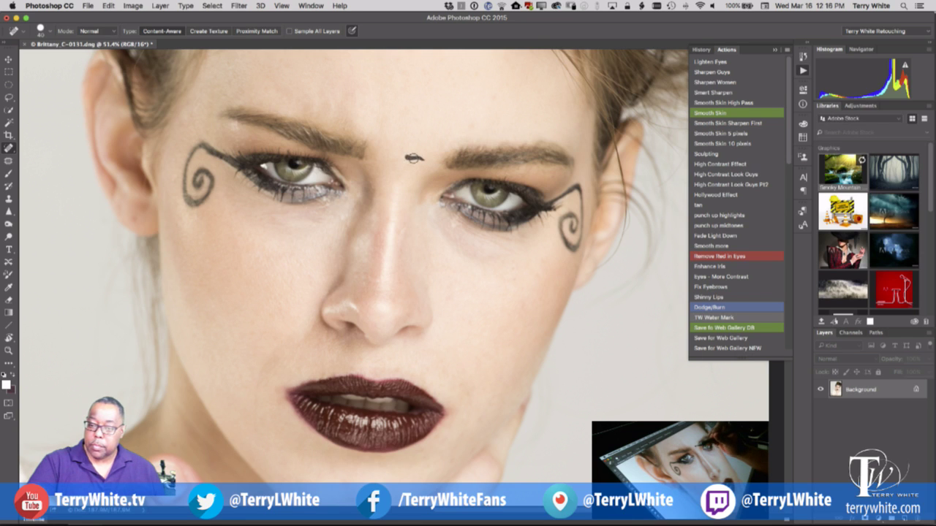
click(470, 129)
click(490, 96)
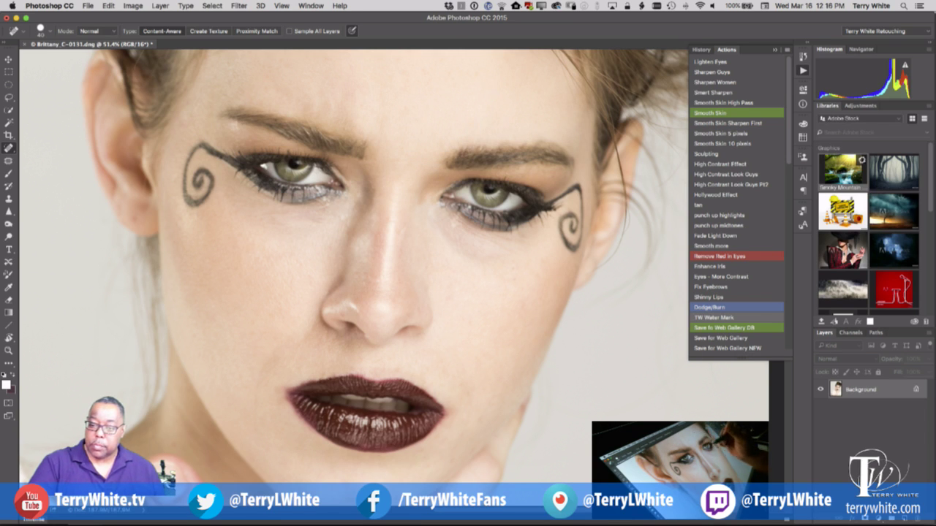
Step: Heal the makeup flecks beneath the right-hand eye and the blemishes on the chin beside the mouth
drag(455, 226, 460, 230)
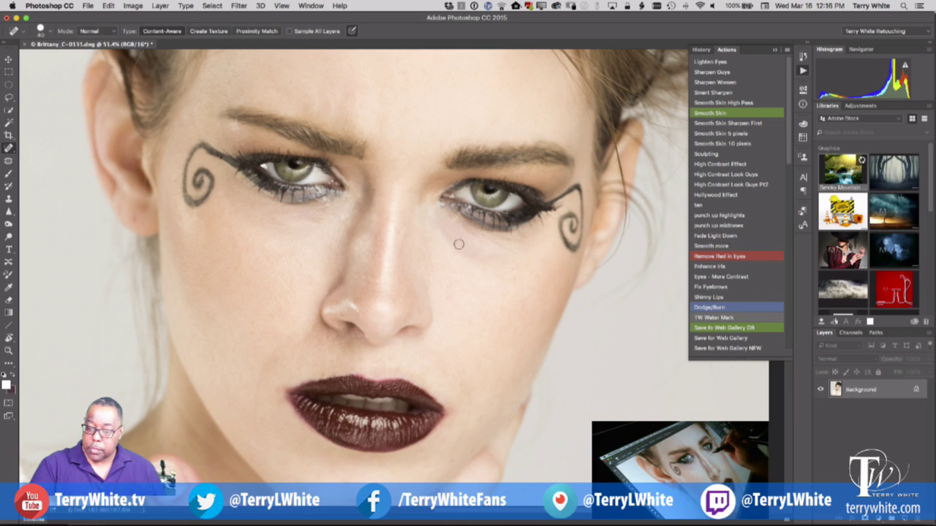
click(453, 223)
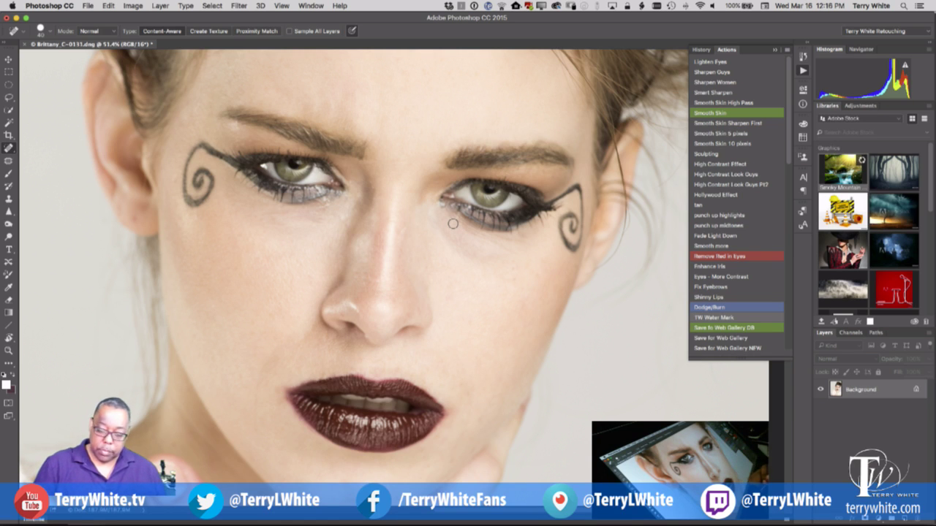
mouse_move(469, 400)
mouse_down()
mouse_move(463, 383)
mouse_move(459, 439)
mouse_up()
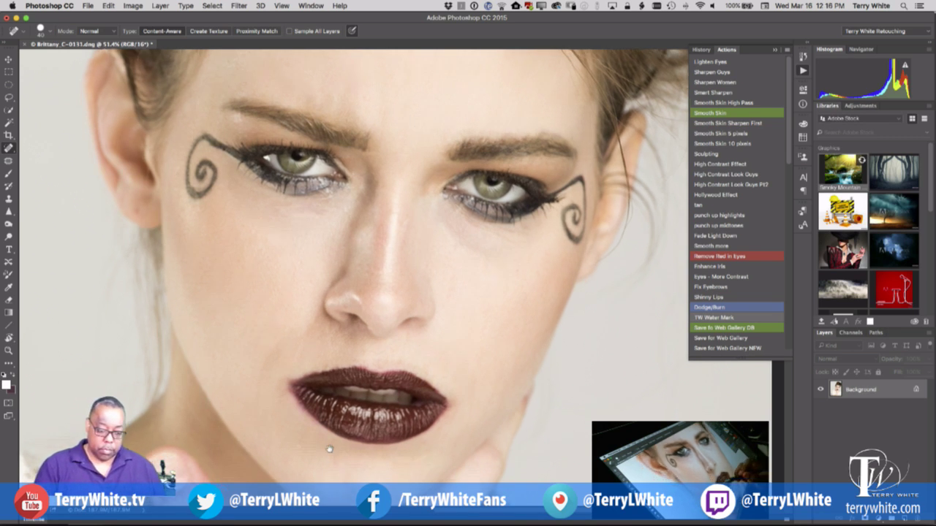
Step: Heal the spot on the bare shoulder and the blemishes on the knuckle and near the thumb side of the wrist
scroll(328, 446, down, 5)
scroll(328, 445, left, 3)
drag(190, 319, 189, 320)
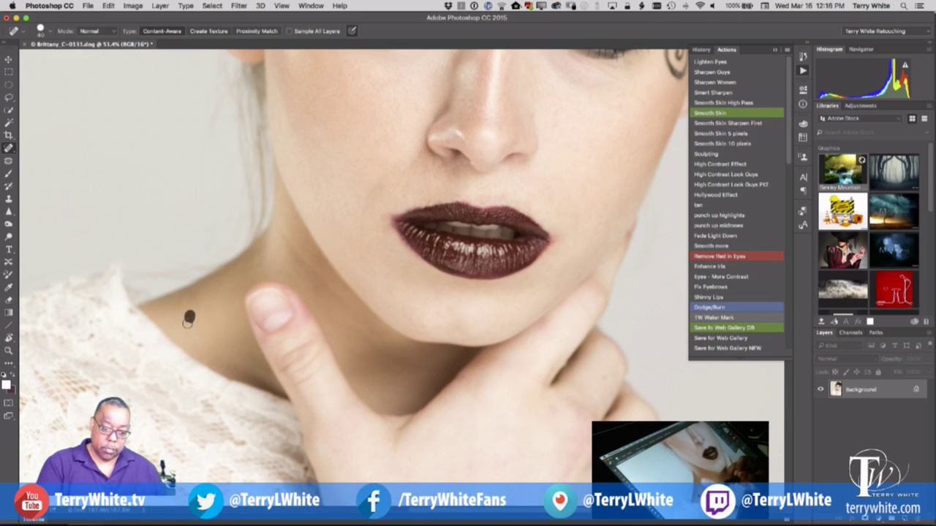
scroll(468, 473, down, 4)
scroll(424, 418, right, 3)
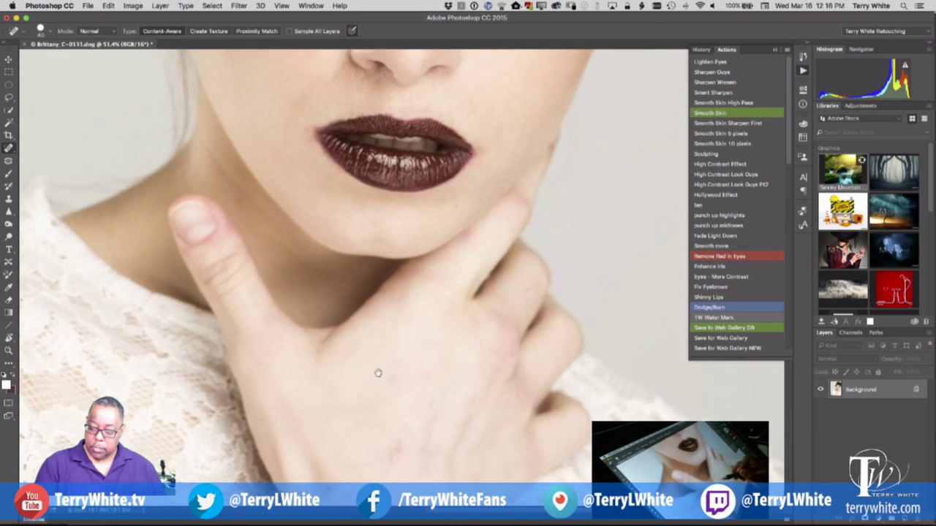
click(509, 268)
click(309, 465)
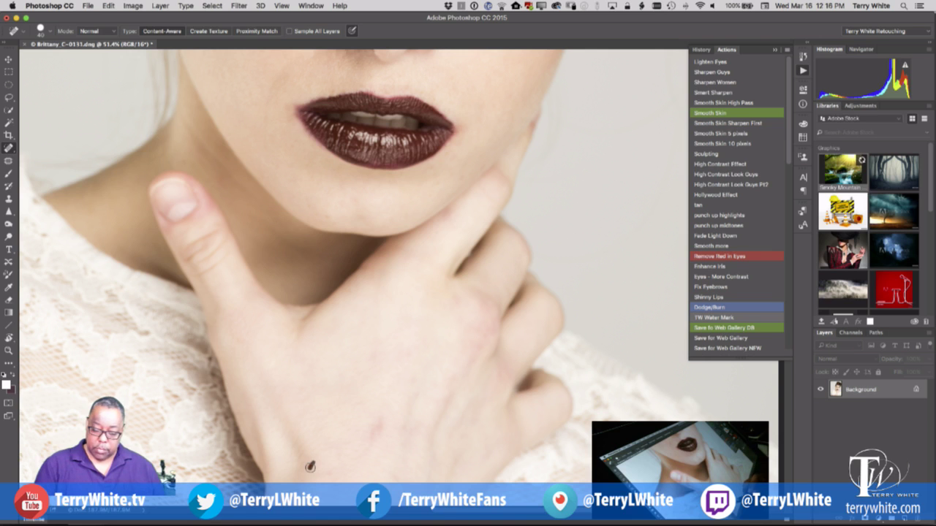
Step: Heal the reddish marks on the back of the hand and the blemish at the wrist
scroll(440, 457, down, 1)
scroll(440, 458, down, 4)
scroll(440, 457, right, 1)
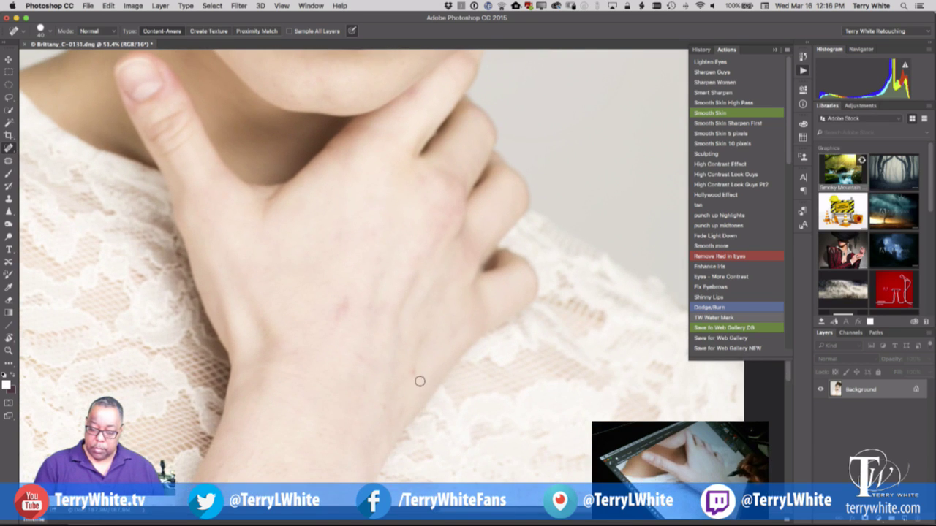
drag(337, 315, 346, 303)
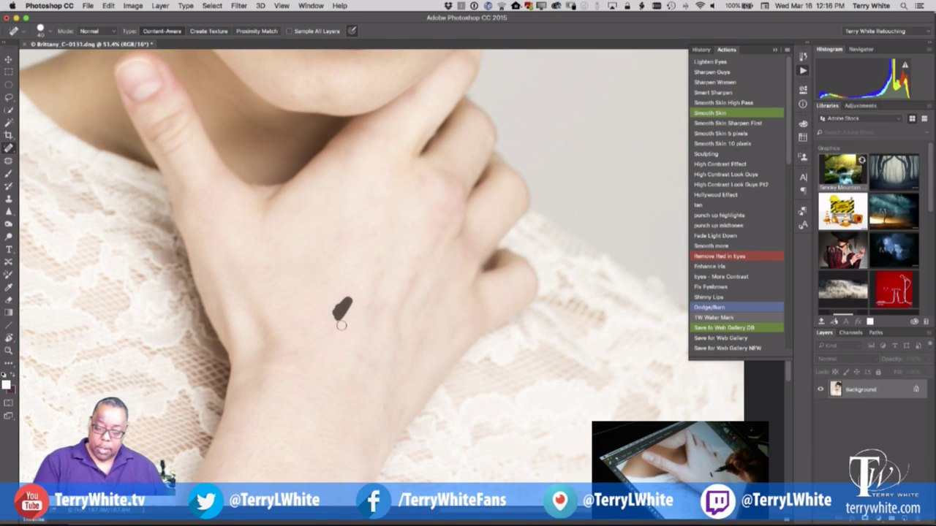
drag(389, 425, 379, 403)
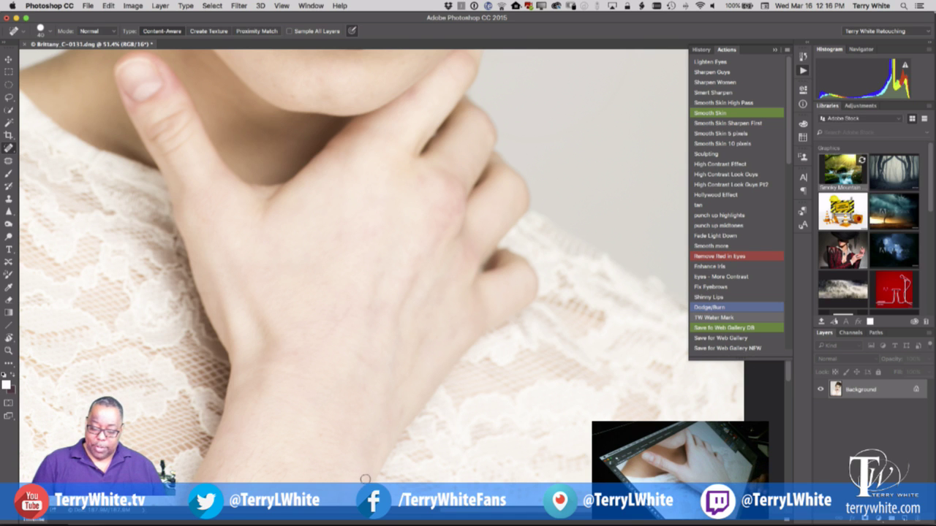
Step: Heal the uneven skin and the small moles along the forearm
drag(309, 488, 371, 355)
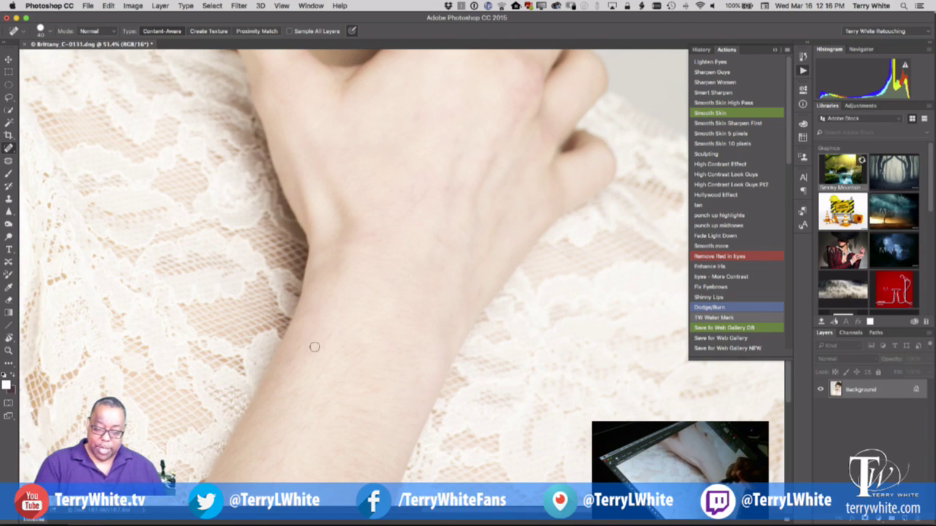
drag(298, 344, 295, 358)
mouse_move(334, 333)
mouse_down()
mouse_move(327, 376)
mouse_move(304, 396)
mouse_up()
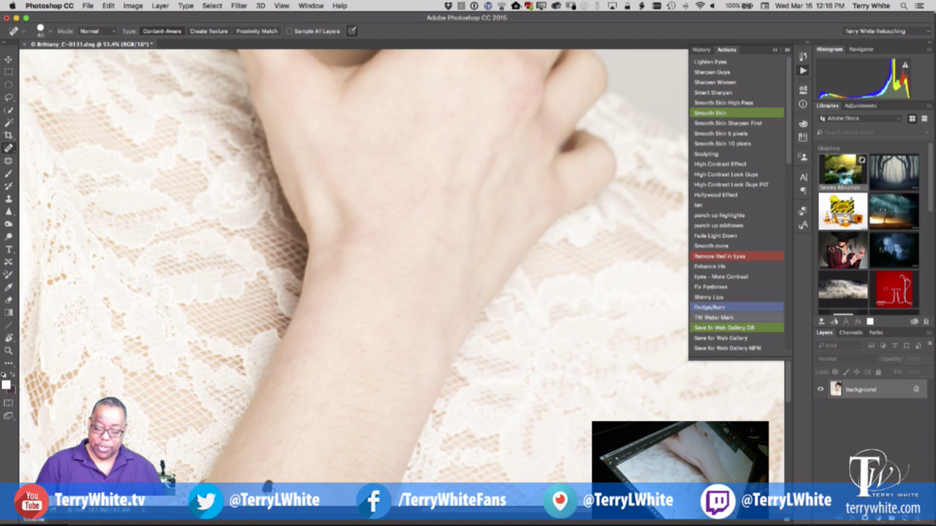
drag(336, 479, 384, 311)
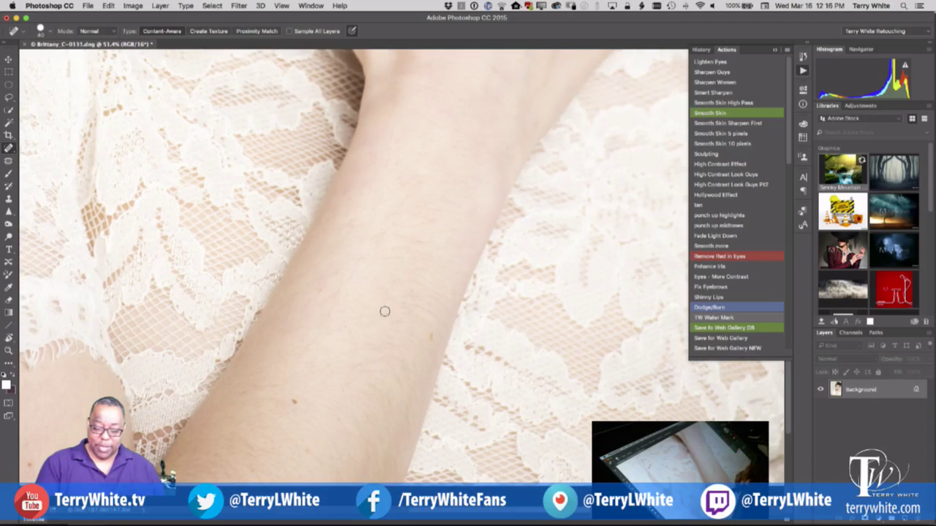
click(307, 447)
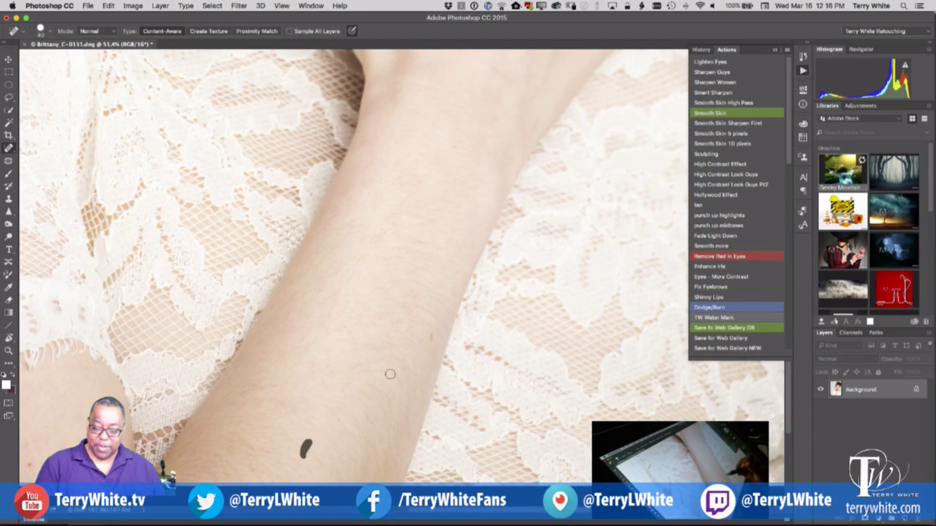
click(430, 337)
Step: Heal the mole and the skin marks on the upper arm below the scalloped lace sleeve edge
drag(298, 453, 293, 399)
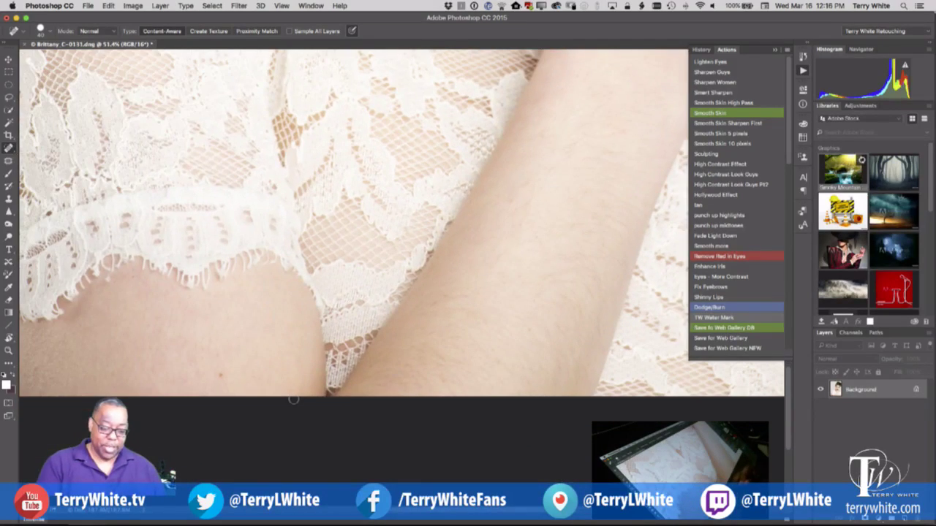
click(219, 375)
drag(203, 378, 293, 376)
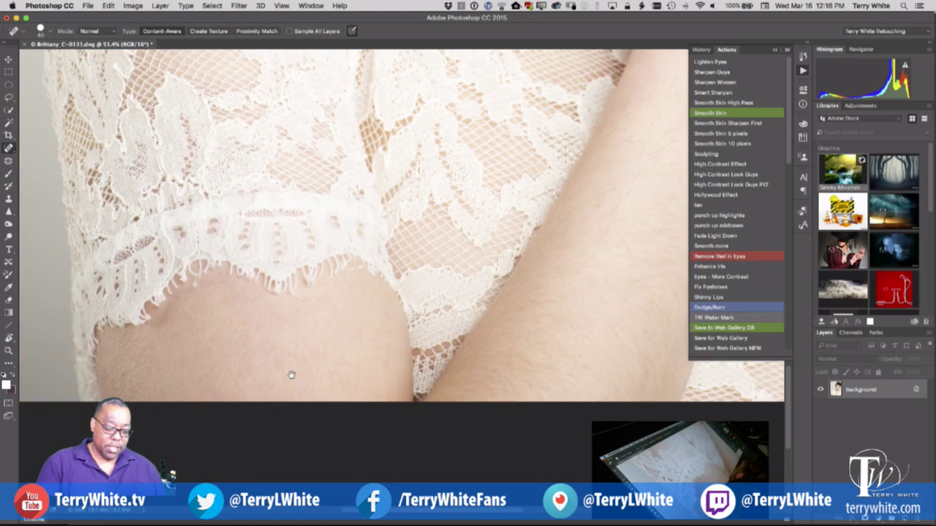
drag(205, 395, 275, 397)
click(204, 381)
mouse_move(292, 277)
mouse_down()
mouse_move(293, 286)
mouse_move(267, 282)
mouse_move(259, 297)
mouse_up()
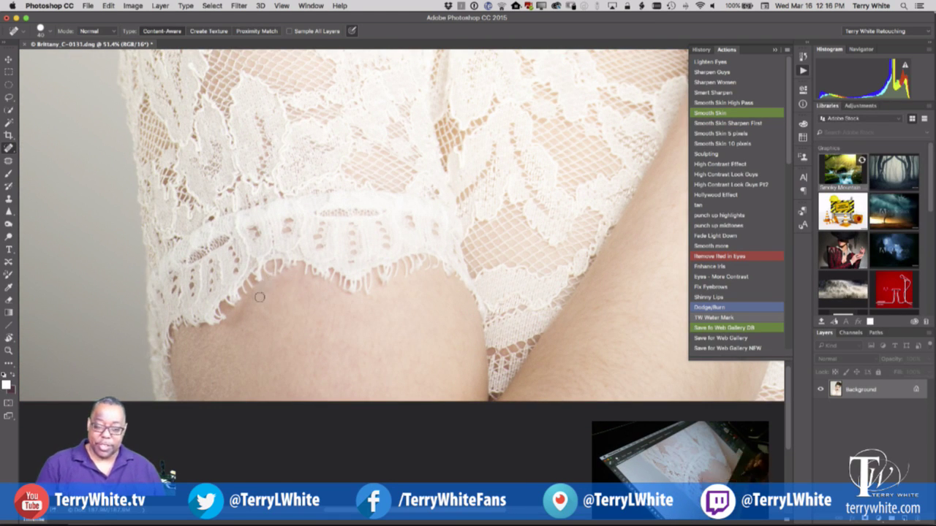
Step: Heal the mark on the outer edge of the wrist, on the little-finger side
drag(596, 368, 394, 434)
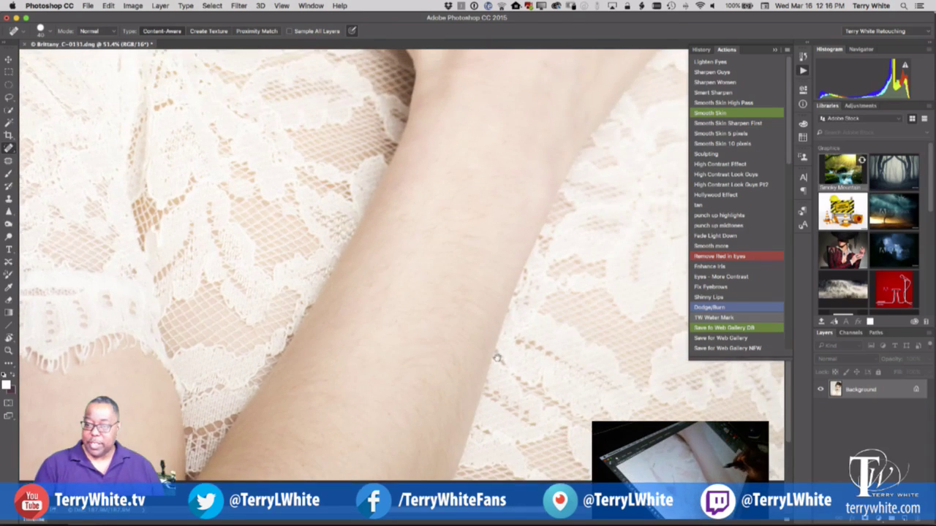
drag(495, 359, 379, 448)
mouse_move(512, 187)
mouse_down()
mouse_move(452, 326)
mouse_move(428, 345)
mouse_up()
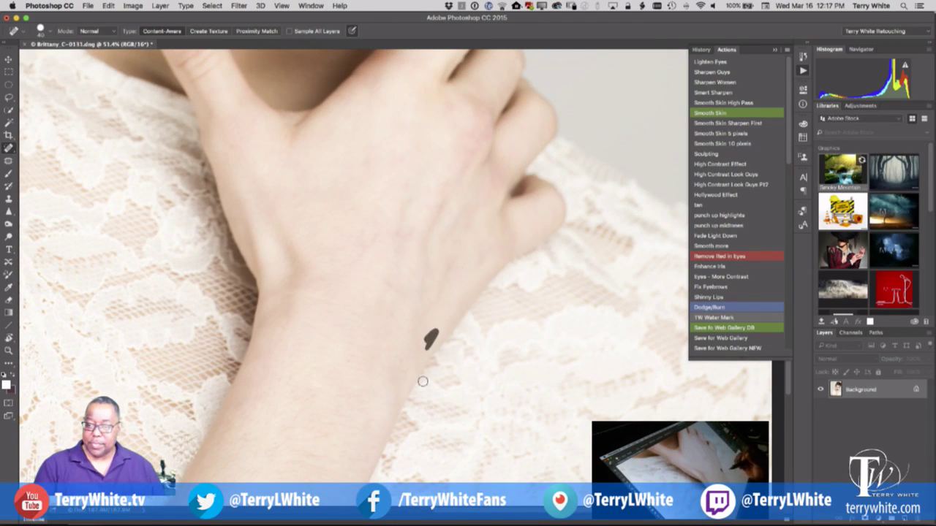
Step: Heal the remaining blemishes on the chin and the lines on the side of the neck beneath the jaw
drag(446, 251, 388, 458)
drag(389, 299, 355, 471)
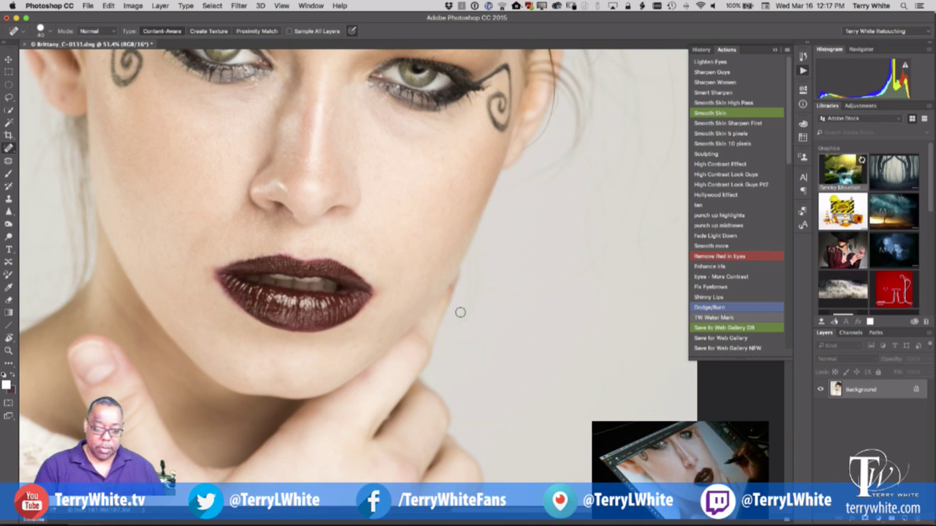
click(271, 366)
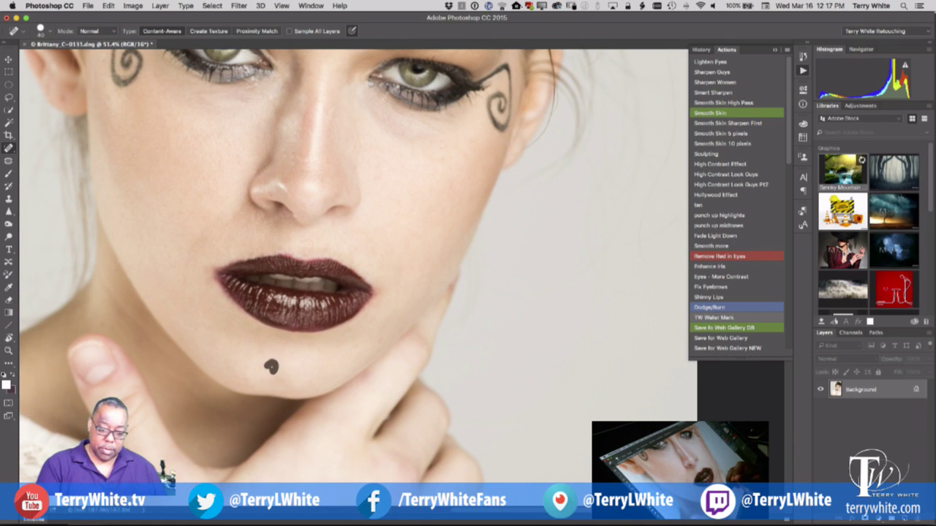
click(248, 379)
drag(257, 368, 359, 394)
drag(229, 318, 281, 387)
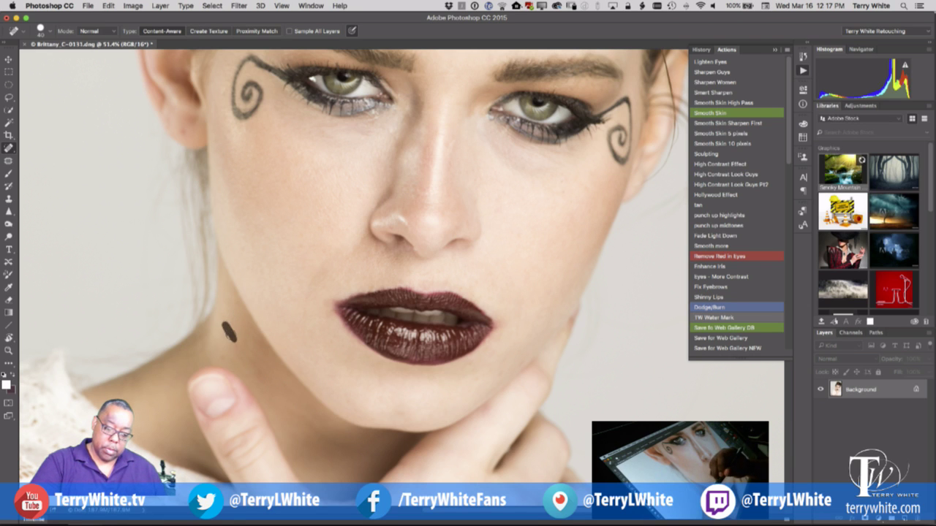
drag(233, 340, 231, 341)
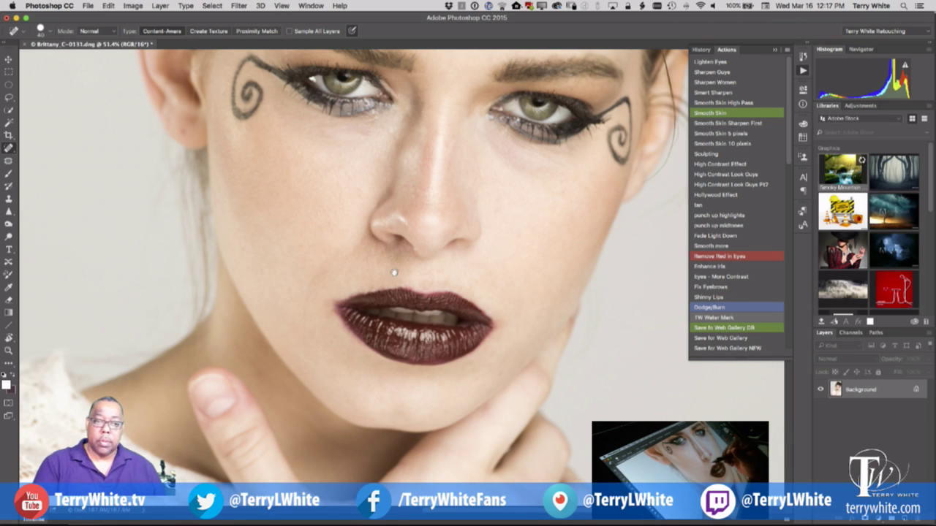
Step: Heal the spots beside the left-hand swirl makeup and around the outer part of the eyebrow
mouse_move(397, 270)
mouse_down()
mouse_move(474, 389)
mouse_move(503, 415)
mouse_up()
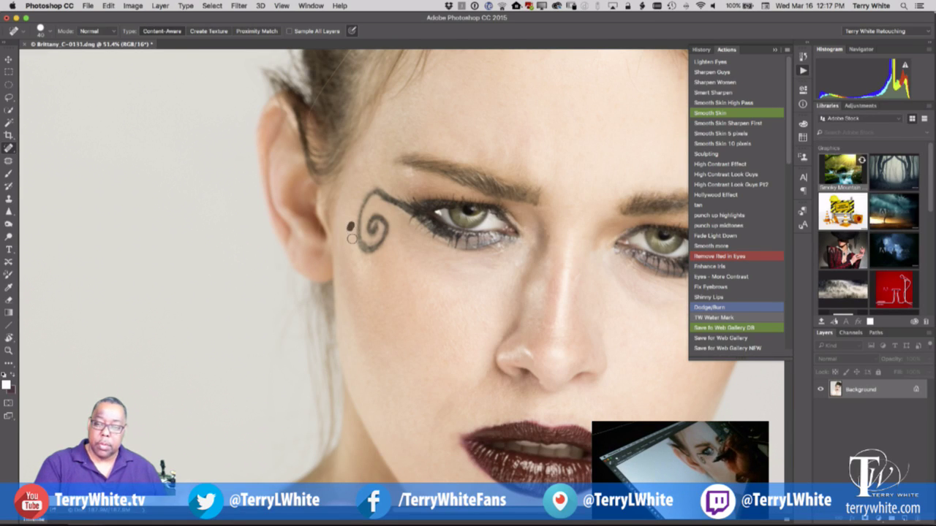
drag(351, 239, 352, 237)
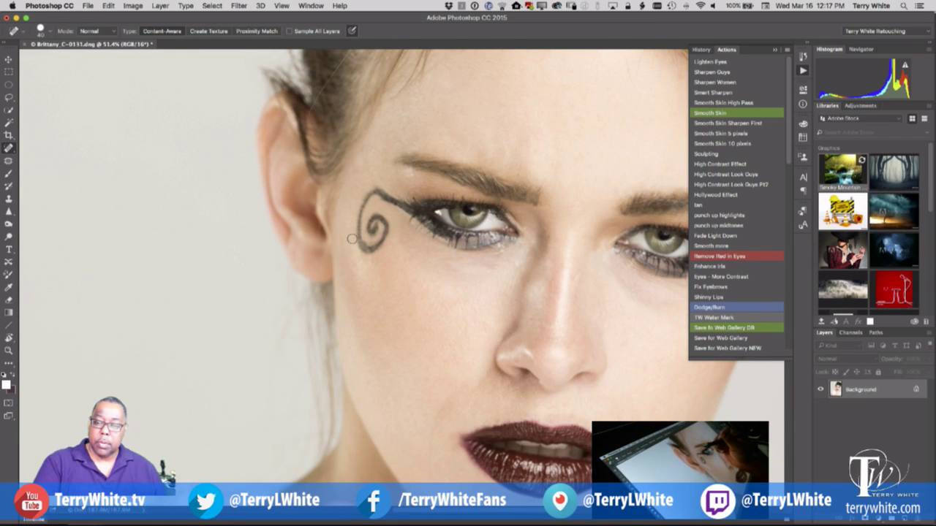
click(414, 177)
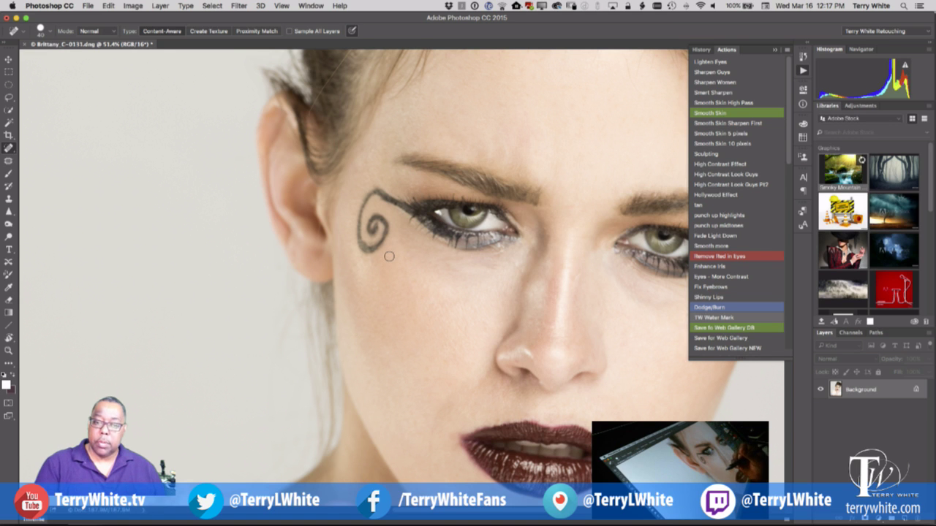
Step: Heal the stray hairs and patchy spots along the left-hand temple and the hairline at the parting
drag(402, 340, 353, 520)
scroll(309, 231, up, 1)
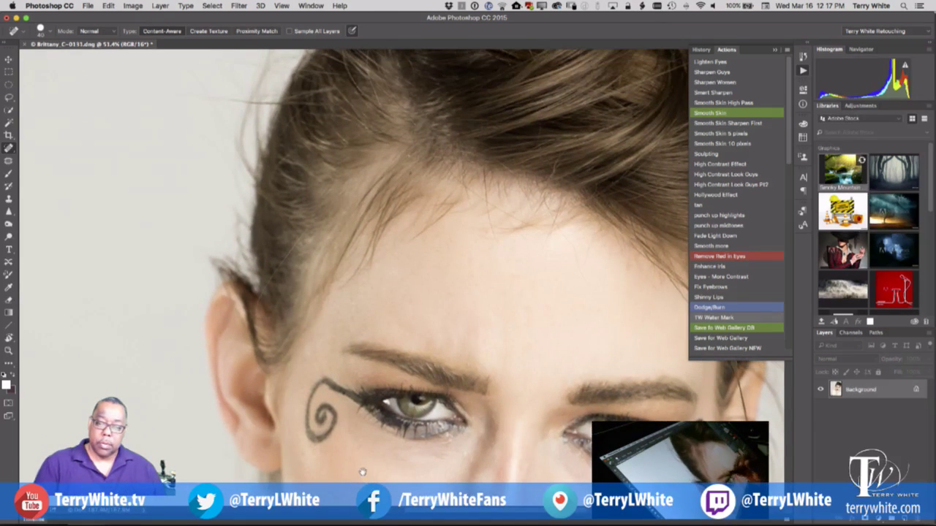
drag(306, 229, 256, 309)
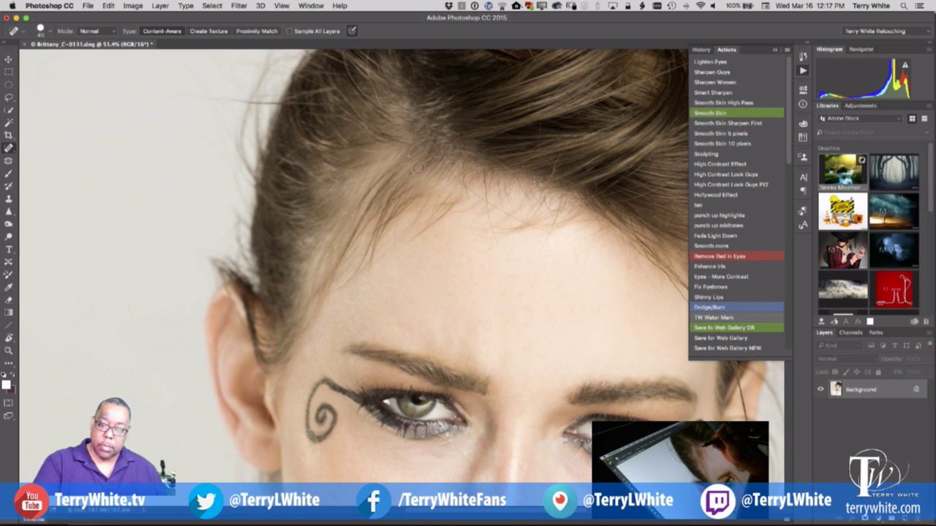
click(408, 155)
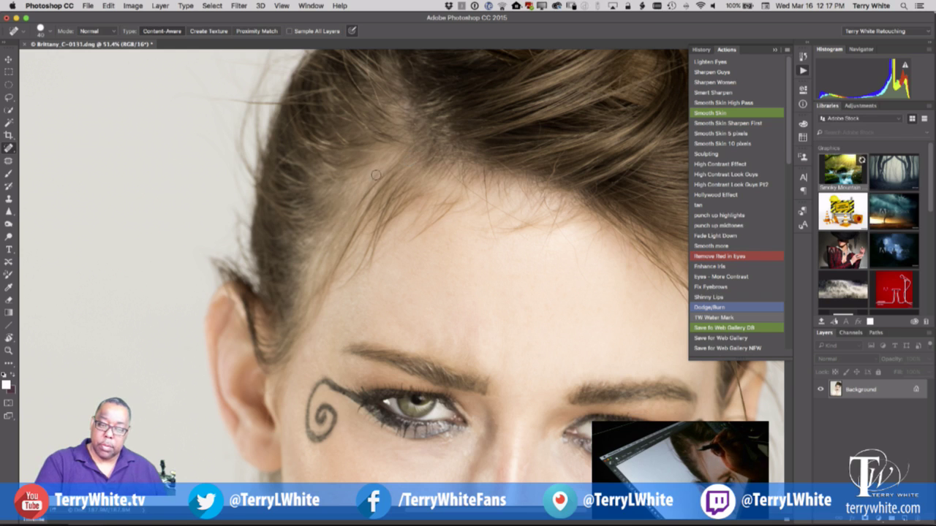
drag(339, 196, 333, 200)
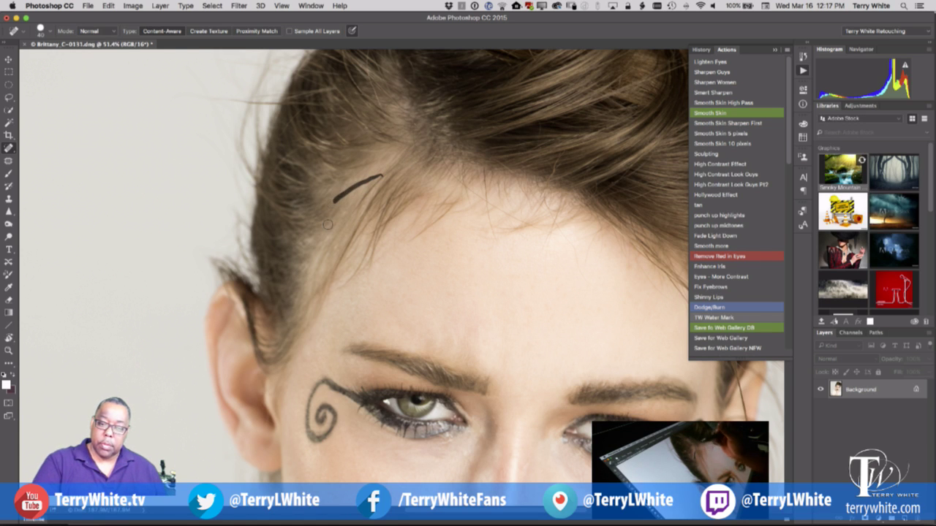
click(414, 126)
drag(414, 133, 419, 161)
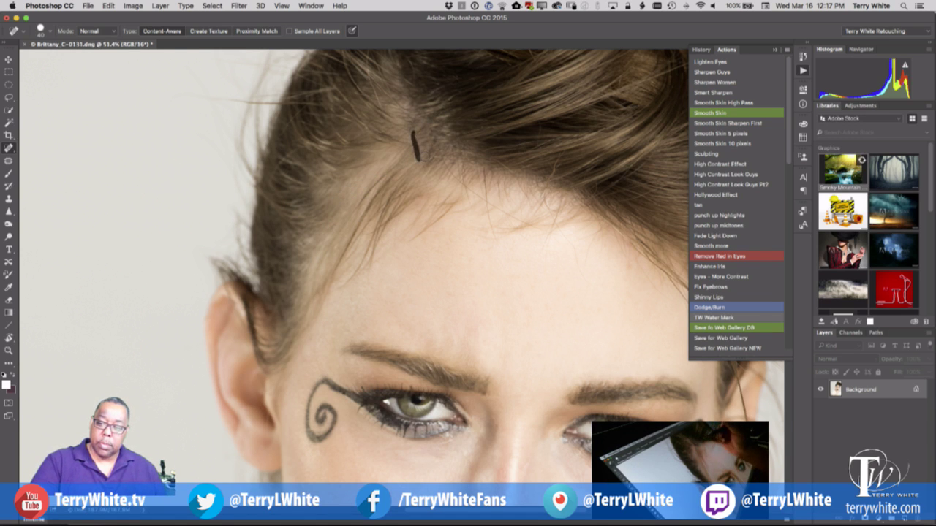
Step: Clone clean background over the flyaway hairs along the left-hand side of the head, from the hair loop to the ear
drag(393, 287, 472, 445)
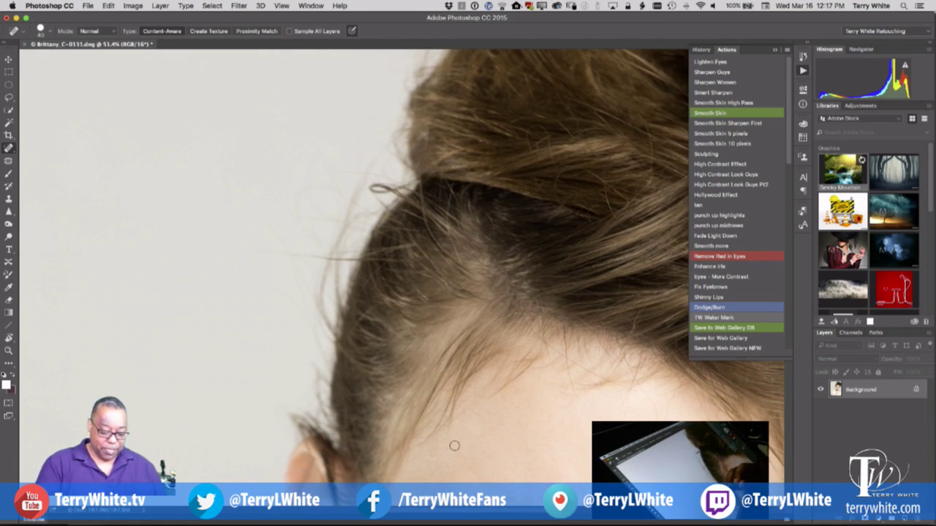
key(s)
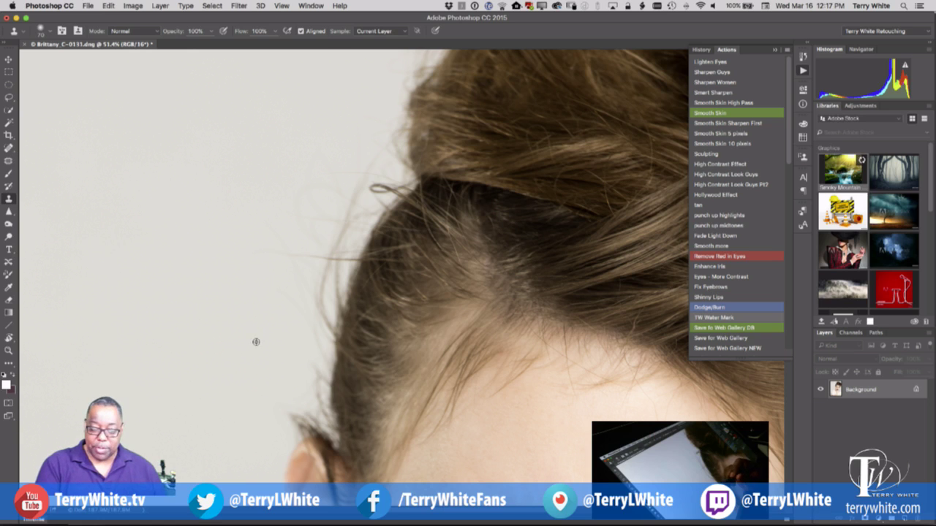
mouse_move(292, 414)
mouse_down()
mouse_move(309, 426)
mouse_move(318, 426)
mouse_move(320, 384)
mouse_move(322, 424)
mouse_move(311, 369)
mouse_move(318, 354)
mouse_move(299, 365)
mouse_move(322, 390)
mouse_move(312, 327)
mouse_move(315, 316)
mouse_move(324, 340)
mouse_move(324, 288)
mouse_move(315, 265)
mouse_move(299, 278)
mouse_move(288, 253)
mouse_move(279, 256)
mouse_move(311, 241)
mouse_move(323, 294)
mouse_move(335, 274)
mouse_move(323, 337)
mouse_move(324, 268)
mouse_move(338, 226)
mouse_move(321, 215)
mouse_move(329, 177)
mouse_move(343, 183)
mouse_move(284, 249)
mouse_up()
alt+click(257, 375)
alt+click(250, 272)
mouse_move(343, 236)
mouse_down()
mouse_move(330, 312)
mouse_move(356, 226)
mouse_move(345, 223)
mouse_move(350, 182)
mouse_move(378, 184)
mouse_move(353, 231)
mouse_move(396, 190)
mouse_move(349, 250)
mouse_move(363, 234)
mouse_move(342, 275)
mouse_move(321, 396)
mouse_up()
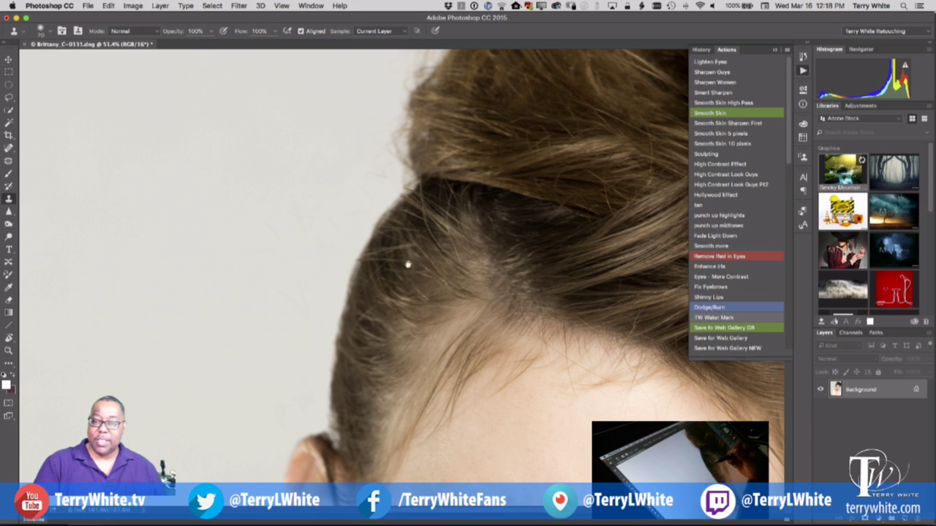
Step: Clone background over the flyaway hairs along the left-hand outline of the bun, up to its crown
drag(407, 265, 358, 472)
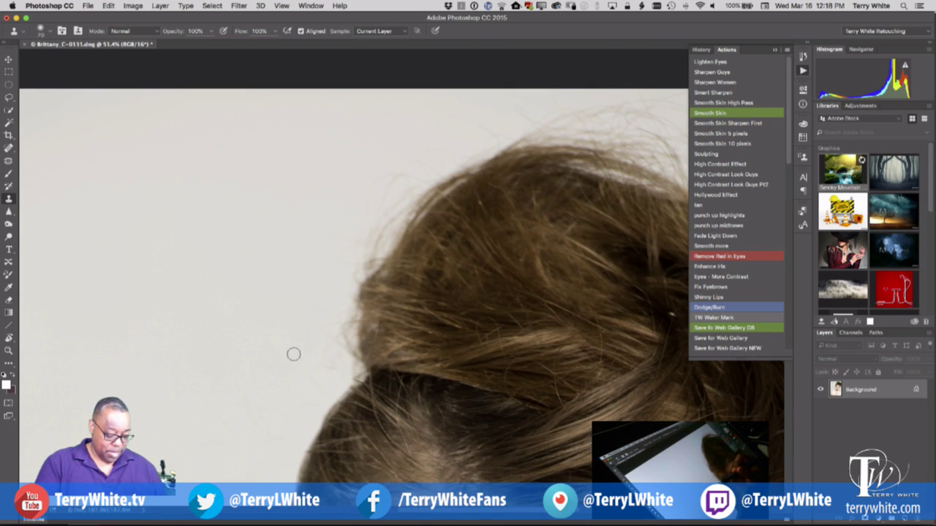
mouse_move(337, 350)
mouse_down()
mouse_move(344, 377)
mouse_move(347, 368)
mouse_move(344, 380)
mouse_move(354, 374)
mouse_move(347, 383)
mouse_move(355, 370)
mouse_move(337, 324)
mouse_move(323, 338)
mouse_move(338, 342)
mouse_move(350, 322)
mouse_move(349, 275)
mouse_move(372, 219)
mouse_move(350, 235)
mouse_move(394, 170)
mouse_move(354, 214)
mouse_move(388, 219)
mouse_move(354, 269)
mouse_move(370, 252)
mouse_up()
mouse_move(391, 196)
mouse_down()
mouse_move(387, 182)
mouse_move(397, 187)
mouse_up()
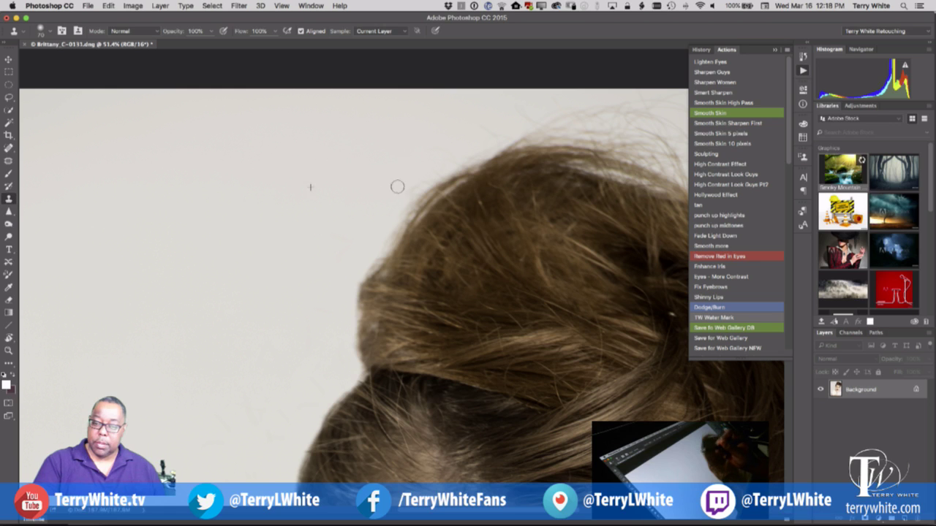
mouse_move(458, 132)
mouse_down()
mouse_move(398, 179)
mouse_move(420, 183)
mouse_move(396, 203)
mouse_move(428, 182)
mouse_move(381, 237)
mouse_move(449, 157)
mouse_move(493, 136)
mouse_move(457, 158)
mouse_move(539, 129)
mouse_move(483, 123)
mouse_move(504, 106)
mouse_up()
Step: Clone clean background over the loose hair loop in the upper right-hand corner of the photo and the flyaways beneath it
drag(522, 349, 246, 312)
drag(437, 310, 451, 498)
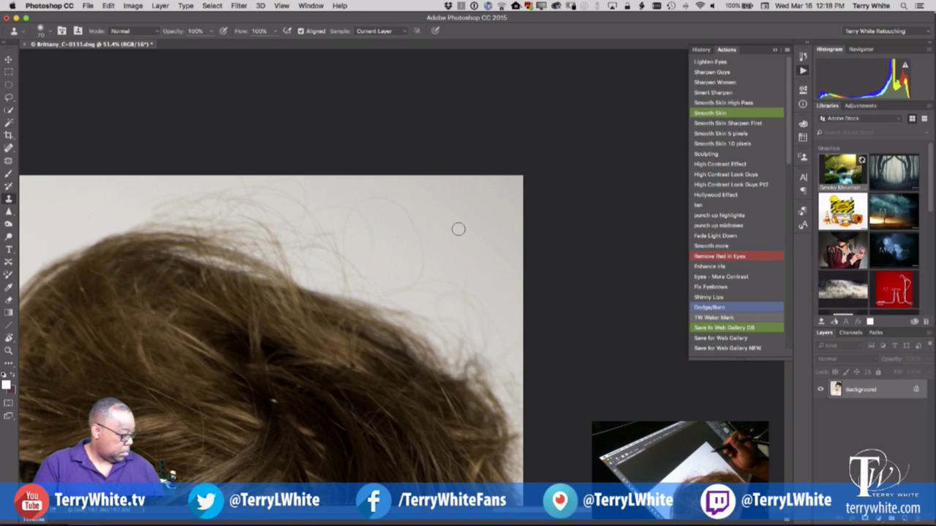
mouse_move(416, 228)
mouse_down()
mouse_move(373, 198)
mouse_move(373, 214)
mouse_up()
alt+click(410, 247)
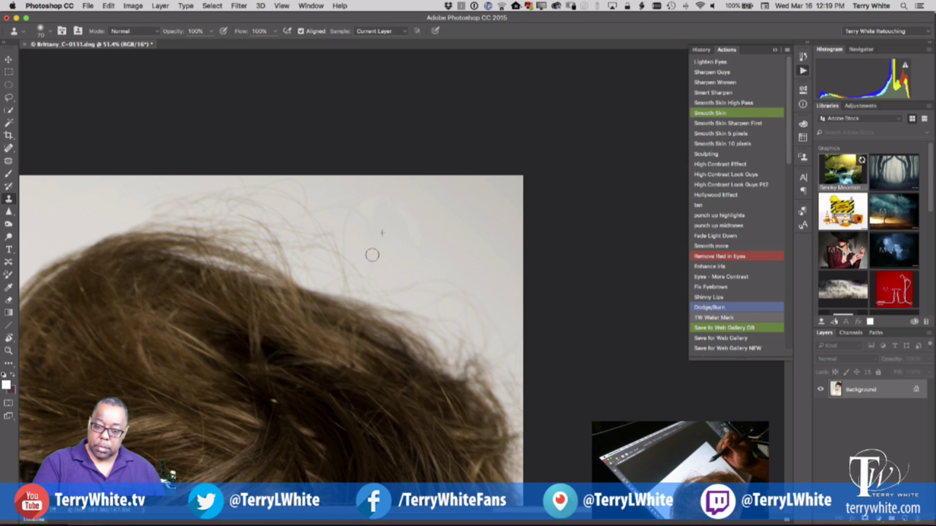
mouse_move(356, 221)
mouse_down()
mouse_move(347, 233)
mouse_move(377, 224)
mouse_up()
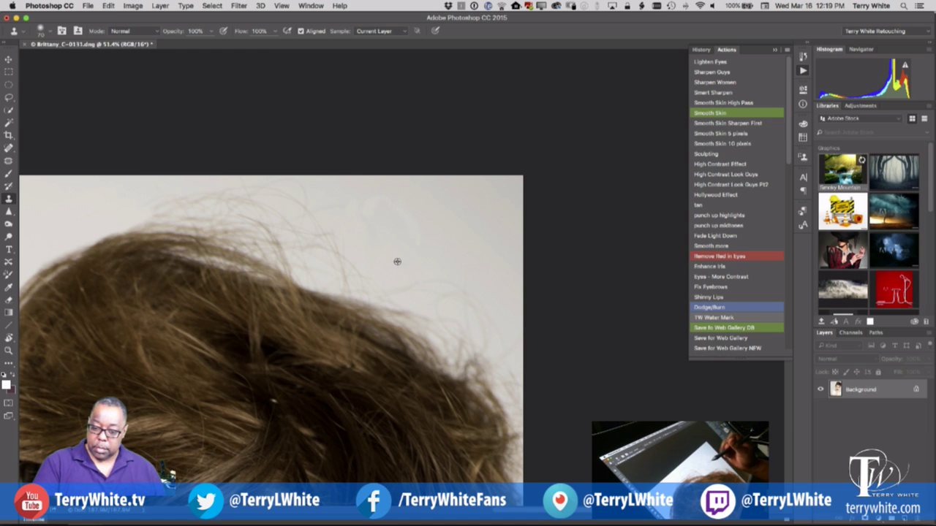
mouse_move(397, 291)
mouse_down()
mouse_move(373, 283)
mouse_move(376, 295)
mouse_move(446, 318)
mouse_move(407, 285)
mouse_up()
alt+click(397, 291)
drag(436, 291, 437, 308)
Step: Clone background over the flyaway hairs rising above the crown of the bun
drag(396, 272, 495, 312)
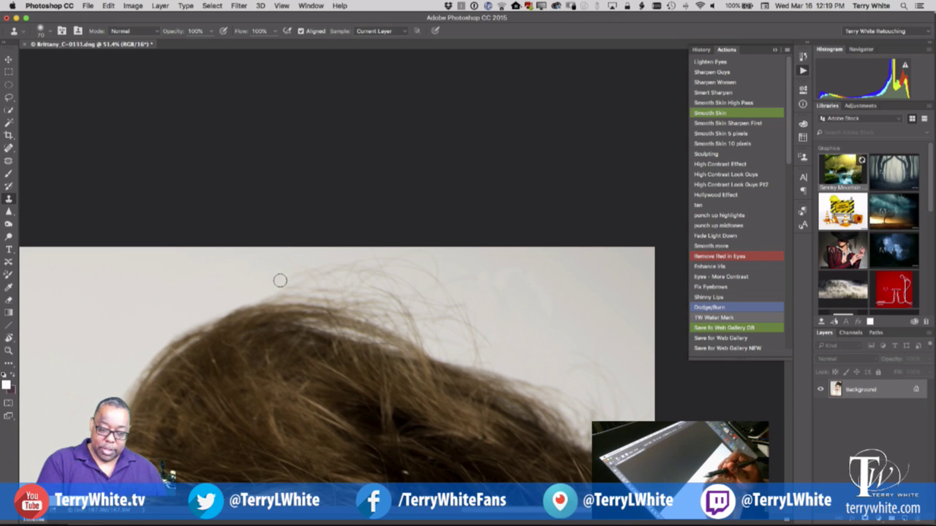
mouse_move(280, 280)
mouse_down()
mouse_move(316, 291)
mouse_move(297, 290)
mouse_move(305, 268)
mouse_move(327, 290)
mouse_move(302, 283)
mouse_move(327, 274)
mouse_move(280, 259)
mouse_move(334, 267)
mouse_move(342, 279)
mouse_move(326, 275)
mouse_move(353, 295)
mouse_move(332, 290)
mouse_move(353, 297)
mouse_move(339, 296)
mouse_move(373, 294)
mouse_move(362, 280)
mouse_move(336, 279)
mouse_move(364, 270)
mouse_move(339, 265)
mouse_move(373, 253)
mouse_move(378, 271)
mouse_move(366, 272)
mouse_move(385, 294)
mouse_move(368, 284)
mouse_move(384, 301)
mouse_move(405, 302)
mouse_move(390, 287)
mouse_move(399, 273)
mouse_move(390, 259)
mouse_move(433, 263)
mouse_move(410, 268)
mouse_move(407, 302)
mouse_move(378, 302)
mouse_move(419, 277)
mouse_up()
alt+click(233, 288)
alt+click(245, 288)
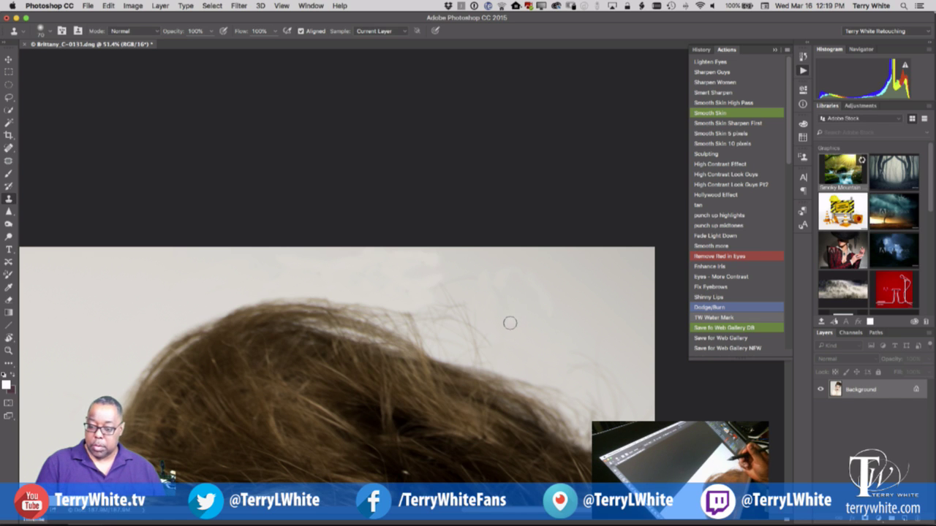
Step: Patch the flyaway hairs above the bun's right-hand slope and near the photo's right-hand edge with clean background, using the Patch tool
click(10, 161)
mouse_move(466, 286)
mouse_down()
mouse_move(422, 307)
mouse_move(446, 352)
mouse_move(472, 356)
mouse_move(506, 340)
mouse_move(504, 332)
mouse_move(575, 338)
mouse_up()
click(558, 374)
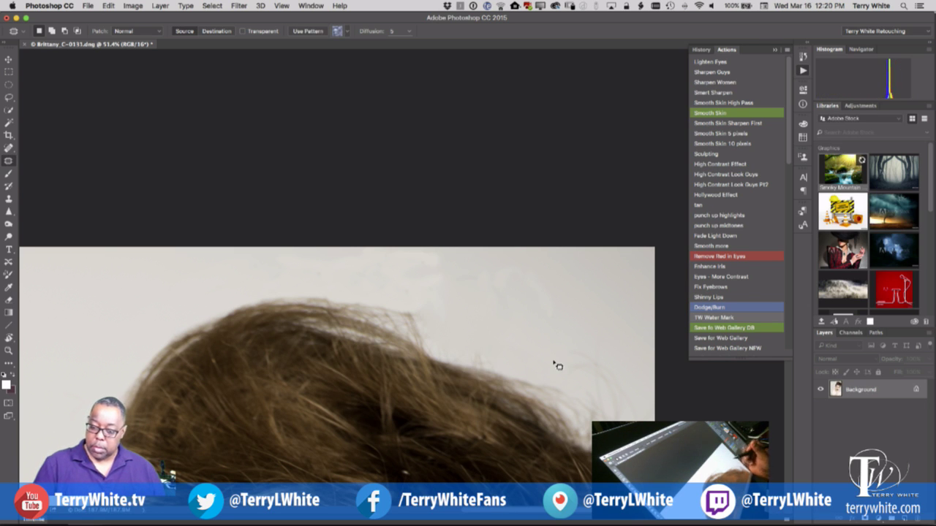
mouse_move(459, 268)
mouse_down()
mouse_move(424, 296)
mouse_move(459, 272)
mouse_up()
mouse_move(528, 264)
mouse_down()
mouse_move(543, 305)
mouse_move(617, 359)
mouse_move(569, 381)
mouse_up()
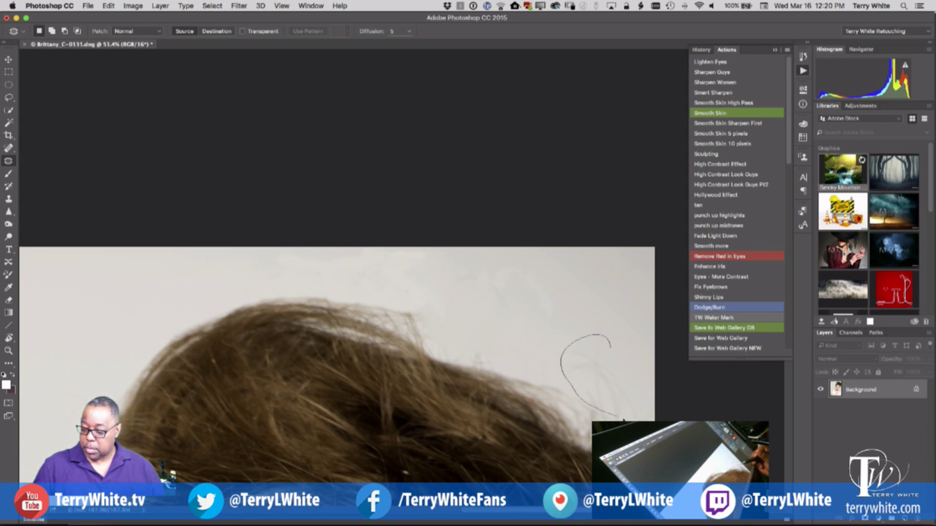
drag(645, 387, 642, 387)
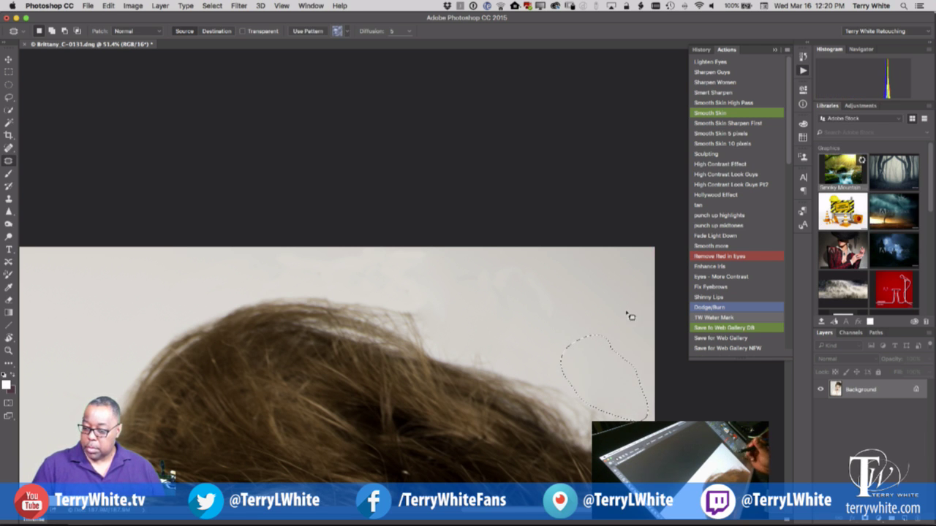
Step: Patch the blotchy clone marks in the background above the bun, from the upper right-hand corner across to the crown
mouse_move(565, 323)
mouse_down()
mouse_move(565, 274)
mouse_move(530, 249)
mouse_move(498, 288)
mouse_move(514, 319)
mouse_move(568, 330)
mouse_up()
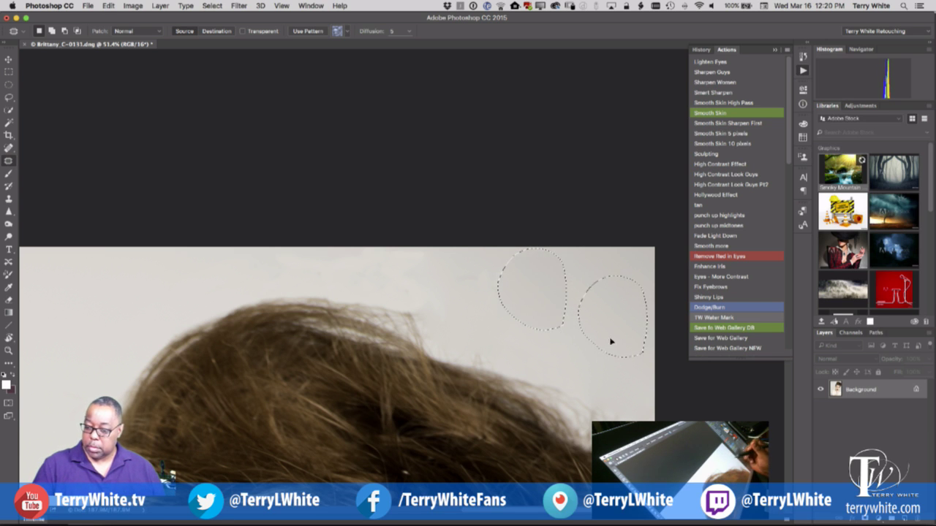
click(582, 358)
mouse_move(522, 278)
mouse_down()
mouse_move(471, 249)
mouse_move(458, 302)
mouse_move(502, 306)
mouse_up()
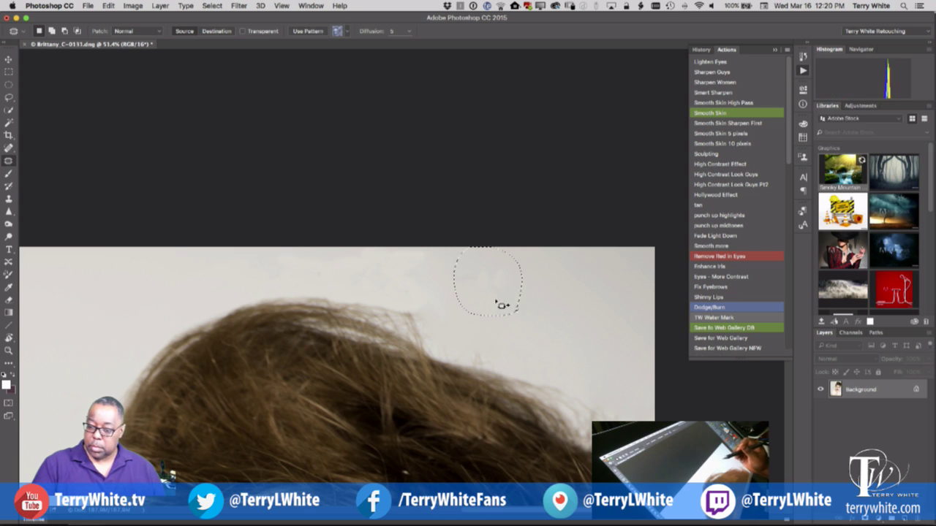
drag(581, 337, 594, 338)
click(494, 345)
mouse_move(460, 267)
mouse_down()
mouse_move(443, 253)
mouse_move(296, 239)
mouse_move(269, 288)
mouse_move(373, 302)
mouse_move(473, 272)
mouse_move(422, 244)
mouse_up()
mouse_move(423, 284)
mouse_down()
mouse_move(154, 297)
mouse_move(144, 286)
mouse_up()
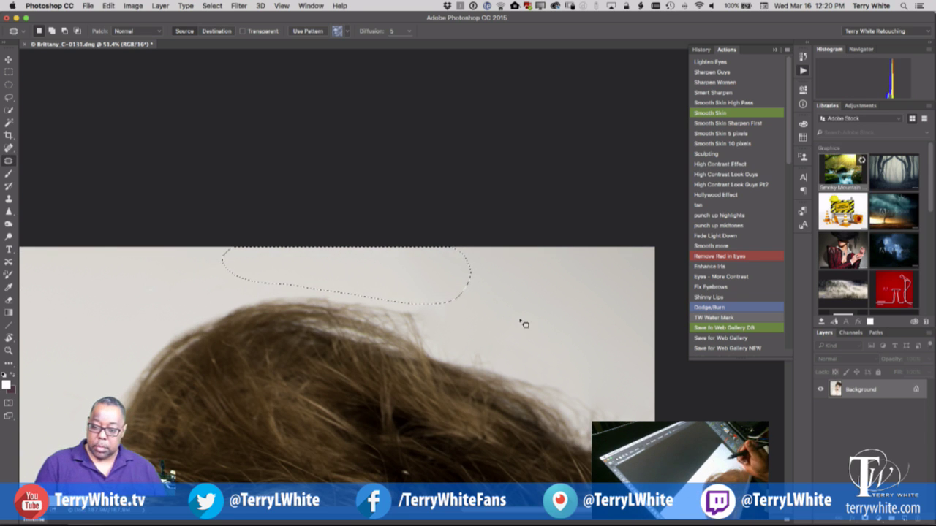
Step: Patch the uneven background just beside the crown's right-hand end and clone away the loose strands sticking out there
click(501, 335)
mouse_move(459, 311)
mouse_down()
mouse_move(416, 304)
mouse_move(436, 341)
mouse_up()
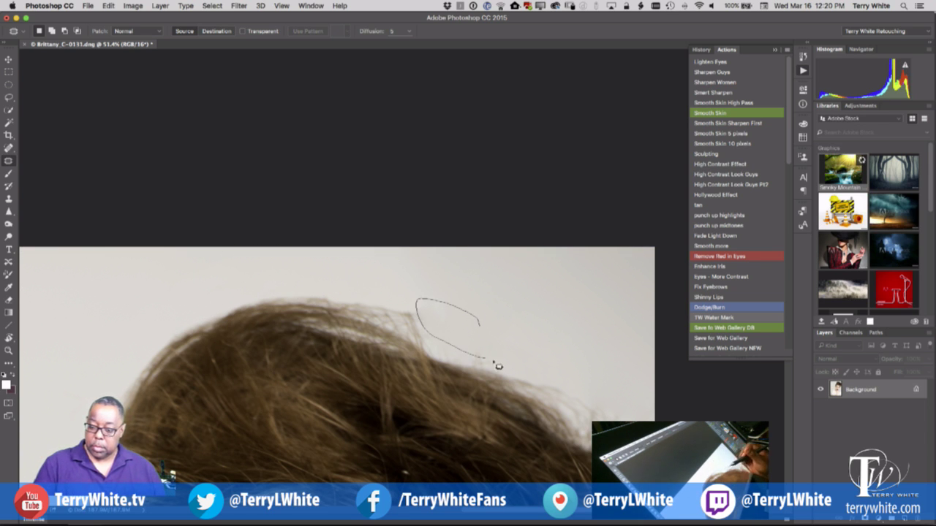
mouse_move(497, 365)
mouse_down()
mouse_move(520, 358)
mouse_move(484, 325)
mouse_up()
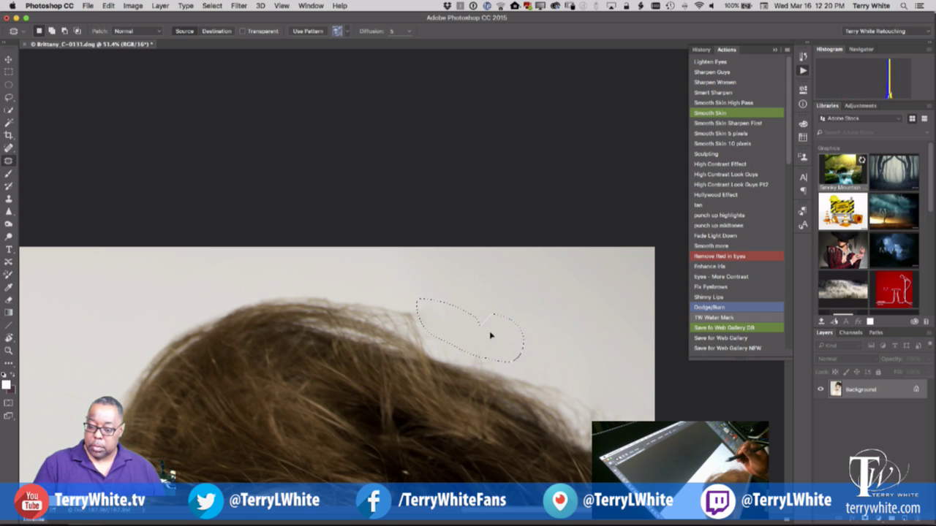
click(580, 364)
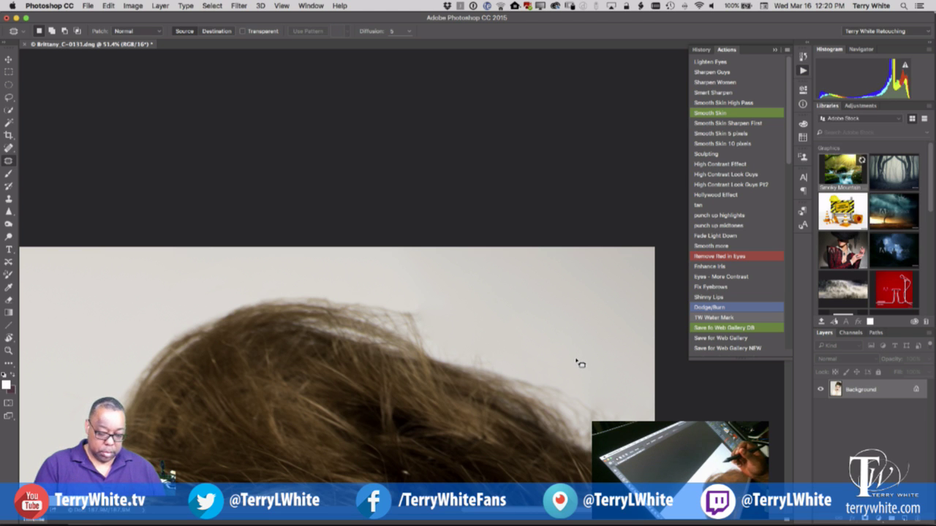
key(s)
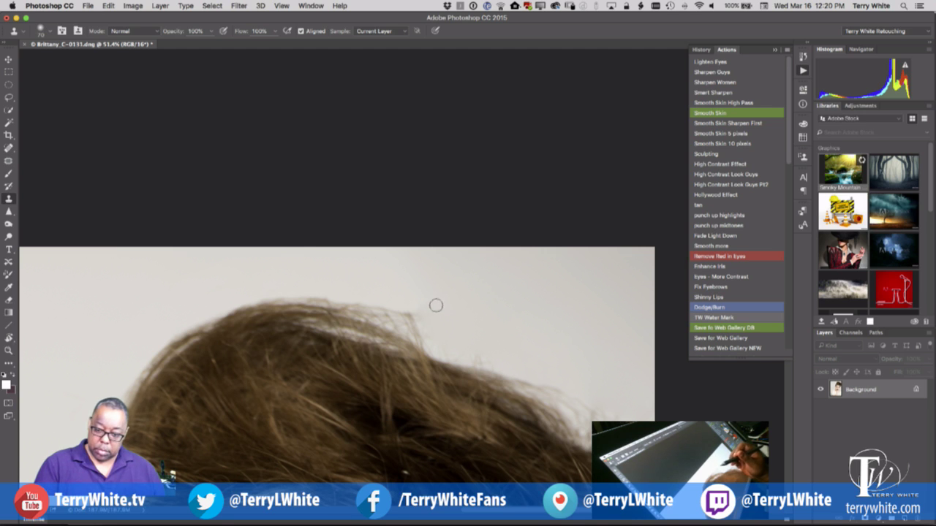
mouse_move(416, 313)
mouse_down()
mouse_move(404, 309)
mouse_move(425, 326)
mouse_move(398, 312)
mouse_up()
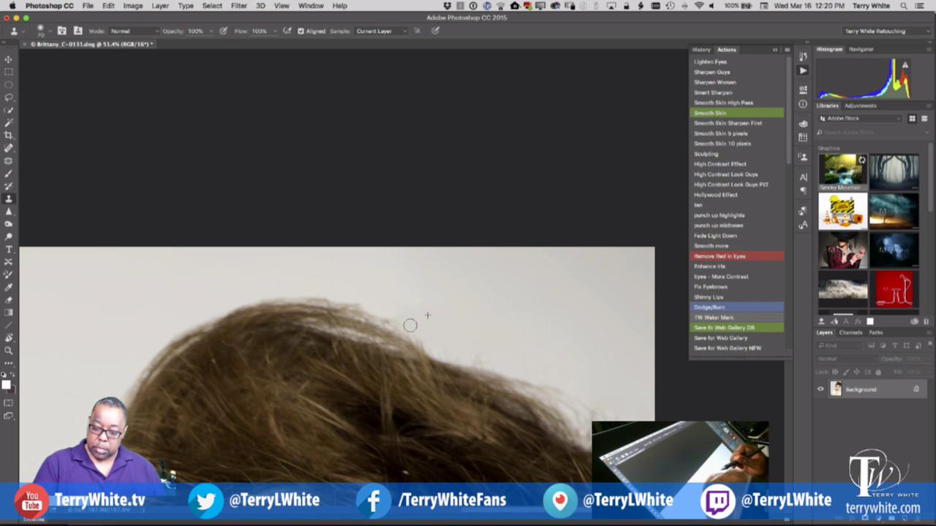
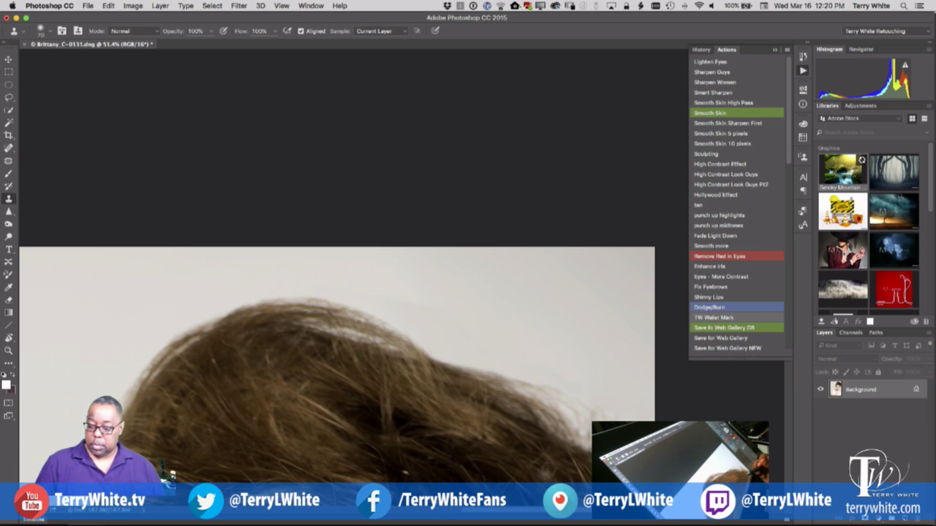
Step: Outline the flyaway hairs along the lower right-hand slope of the bun with the Patch tool, out to the photo's edge
drag(544, 458, 478, 346)
scroll(478, 346, down, 2)
scroll(479, 347, right, 2)
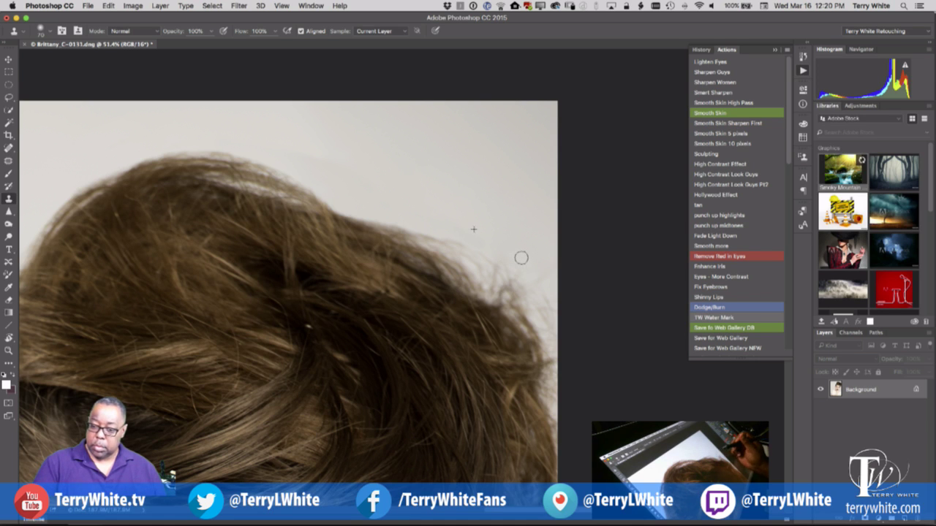
click(8, 160)
mouse_move(549, 270)
mouse_down()
mouse_move(450, 213)
mouse_move(436, 221)
mouse_move(459, 260)
mouse_move(515, 291)
mouse_move(550, 332)
mouse_move(558, 271)
mouse_up()
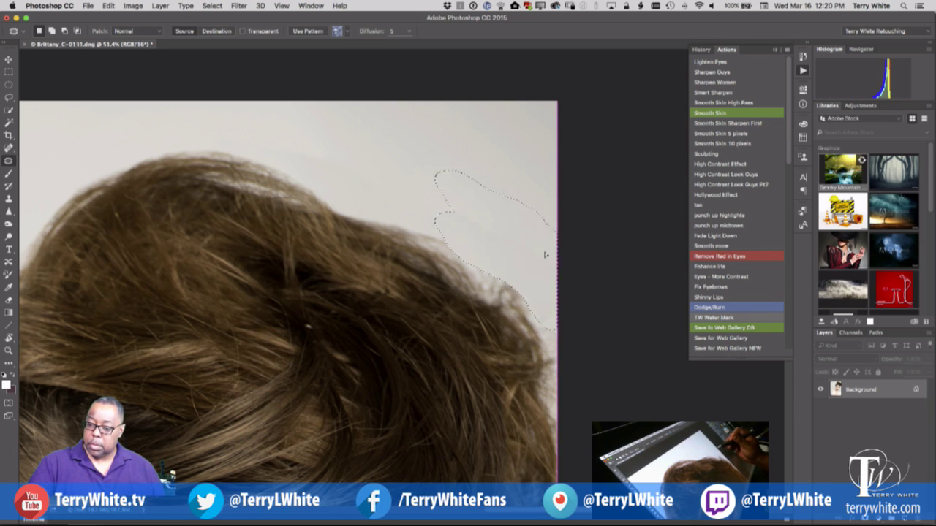
Step: Try to patch the outlined flyaway area in Normal mode with background from above, and undo the attempt
drag(545, 230, 543, 223)
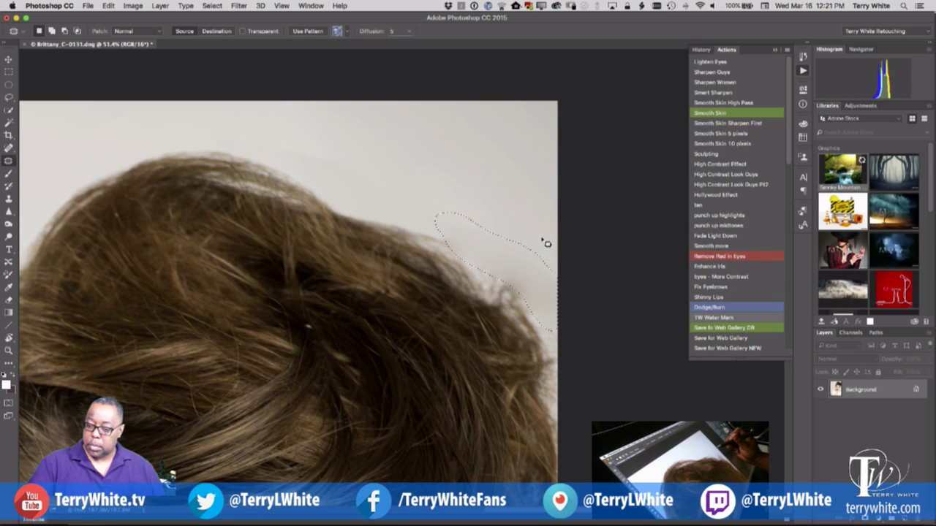
key(super+d)
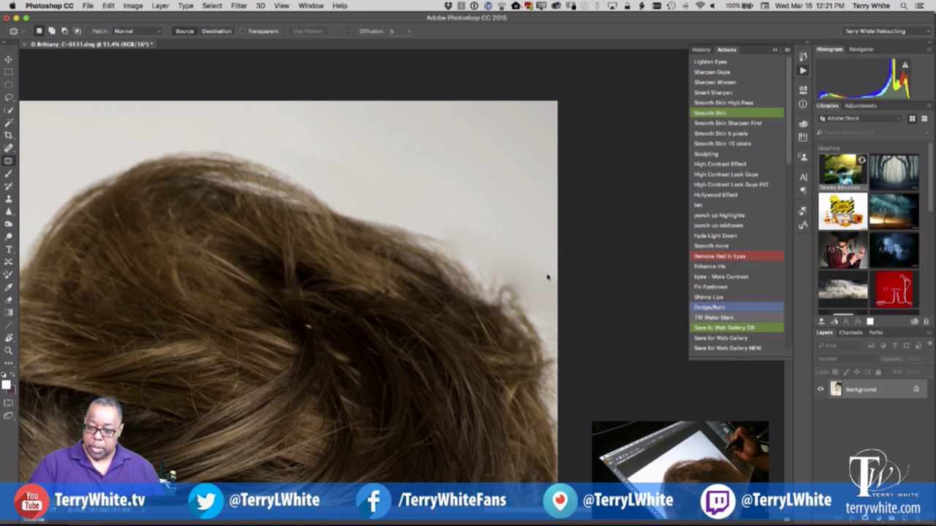
key(super+shift+d)
key(super+alt+z)
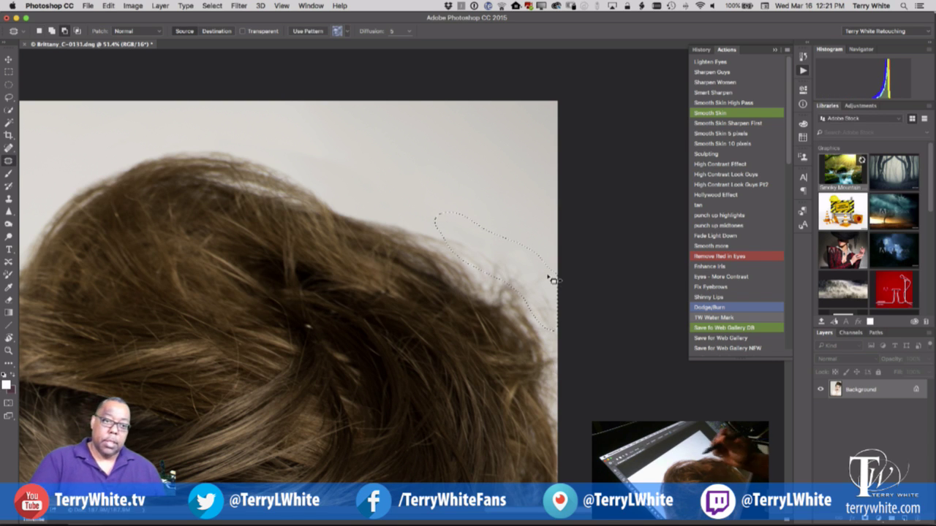
Step: Switch the patch mode to Content-Aware, patch the outlined flyaway area with the background above it, and deselect
click(156, 33)
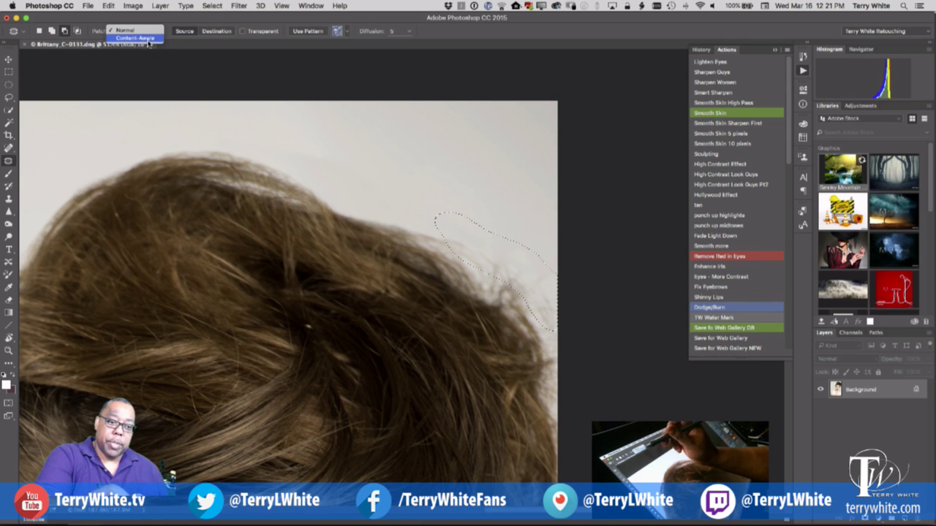
click(137, 37)
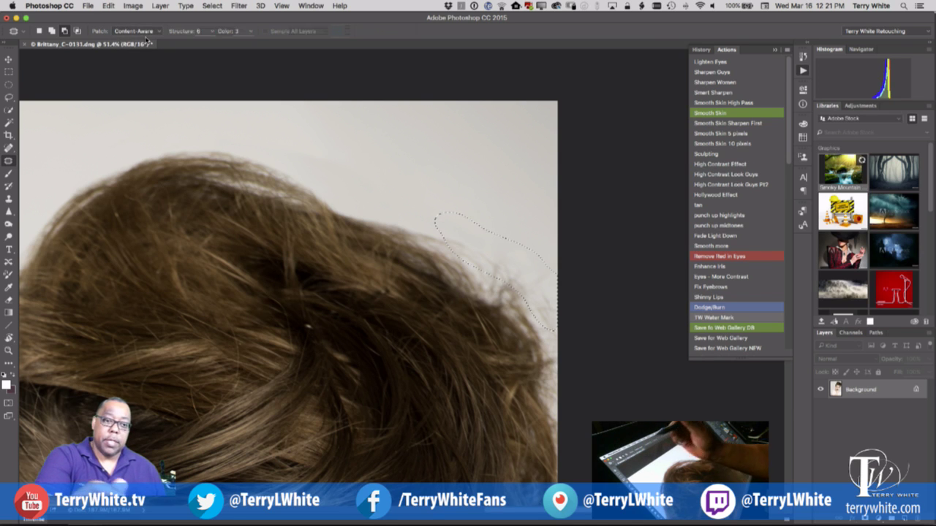
drag(533, 279, 532, 195)
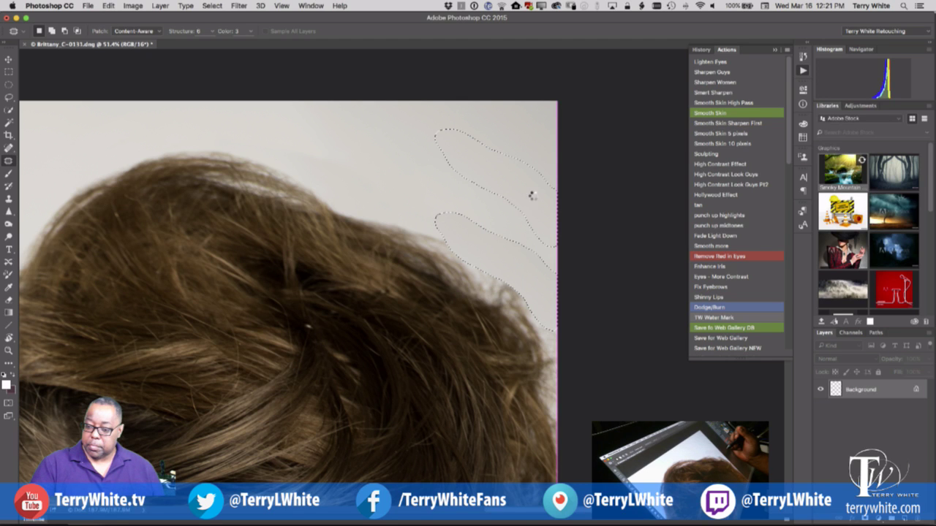
drag(532, 196, 536, 200)
key(super+d)
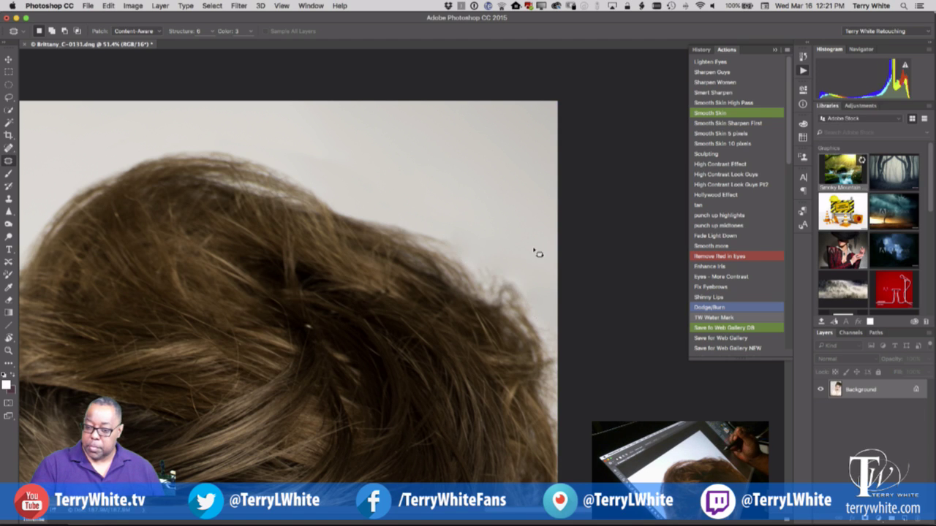
Step: Clone background over the remaining stray hairs along the bun's right-hand slope, down to the photo's edge
key(s)
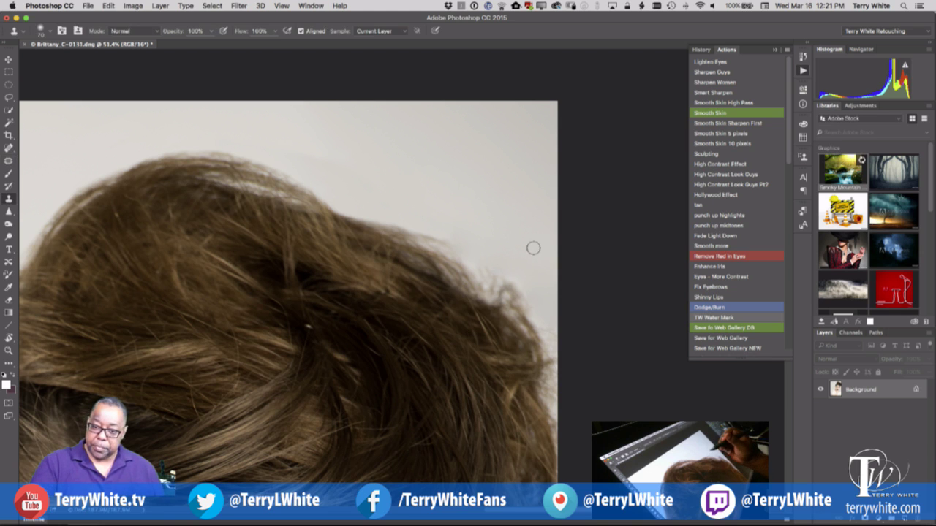
alt+click(456, 227)
mouse_move(455, 242)
mouse_down()
mouse_move(424, 228)
mouse_move(513, 287)
mouse_move(499, 268)
mouse_move(522, 302)
mouse_move(547, 309)
mouse_move(548, 329)
mouse_move(539, 320)
mouse_up()
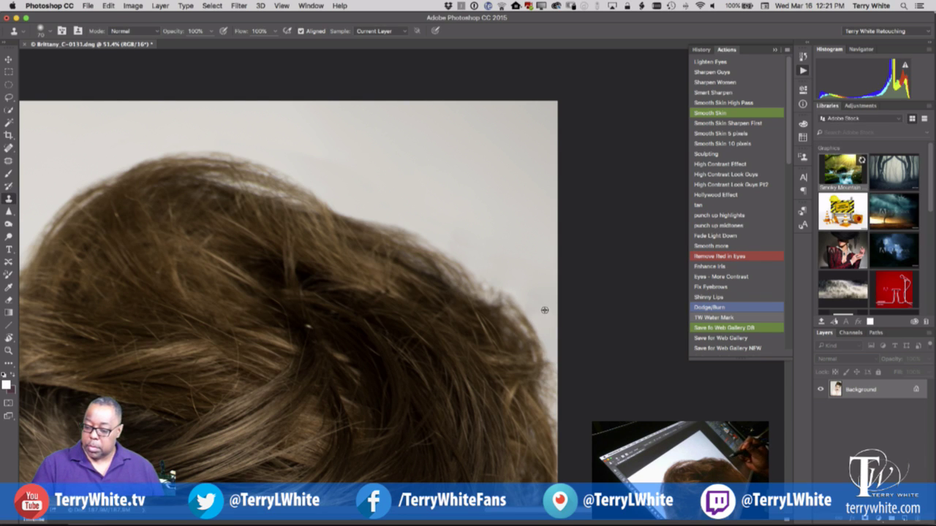
drag(553, 369, 549, 387)
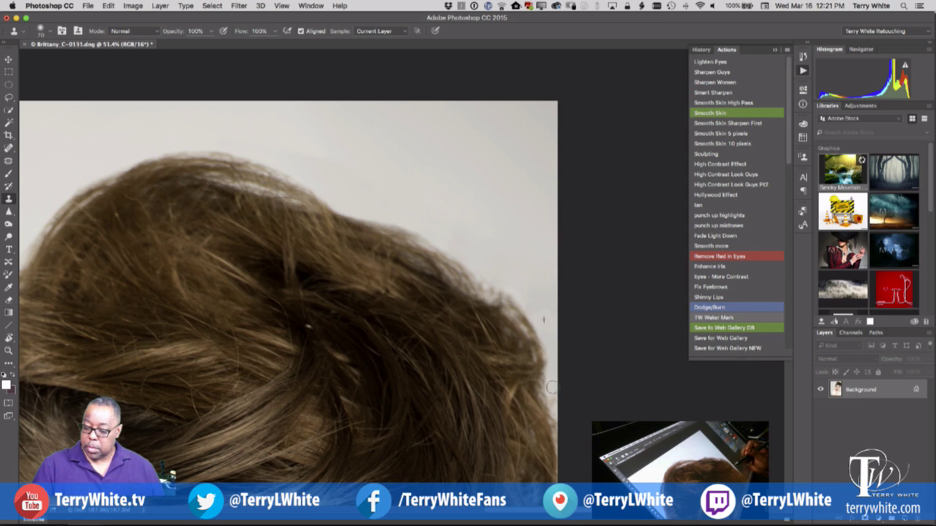
Step: Clone background along the bun's outermost right-hand outline to clean up the narrow strip beside the photo's edge
alt+click(531, 266)
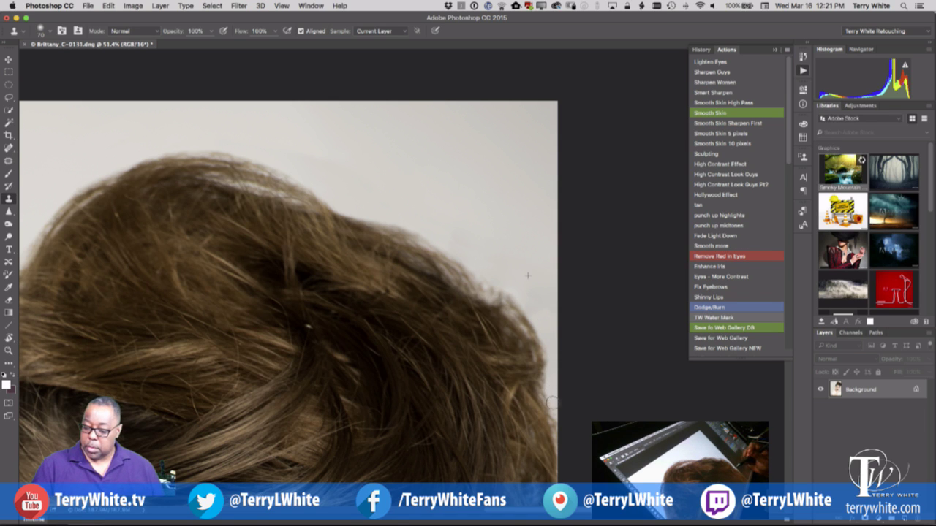
mouse_move(549, 393)
mouse_down()
mouse_move(551, 347)
mouse_move(535, 314)
mouse_move(485, 276)
mouse_move(520, 297)
mouse_move(394, 220)
mouse_move(488, 279)
mouse_up()
alt+click(507, 261)
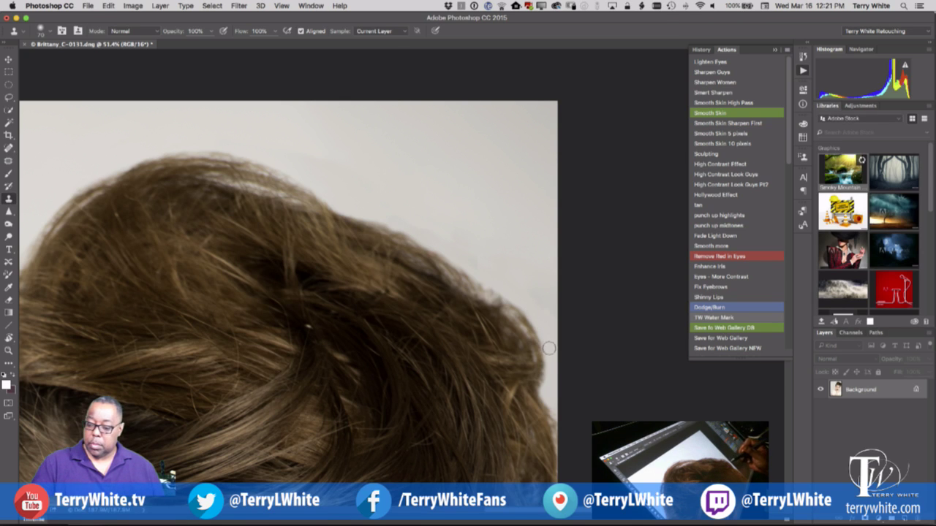
alt+click(533, 227)
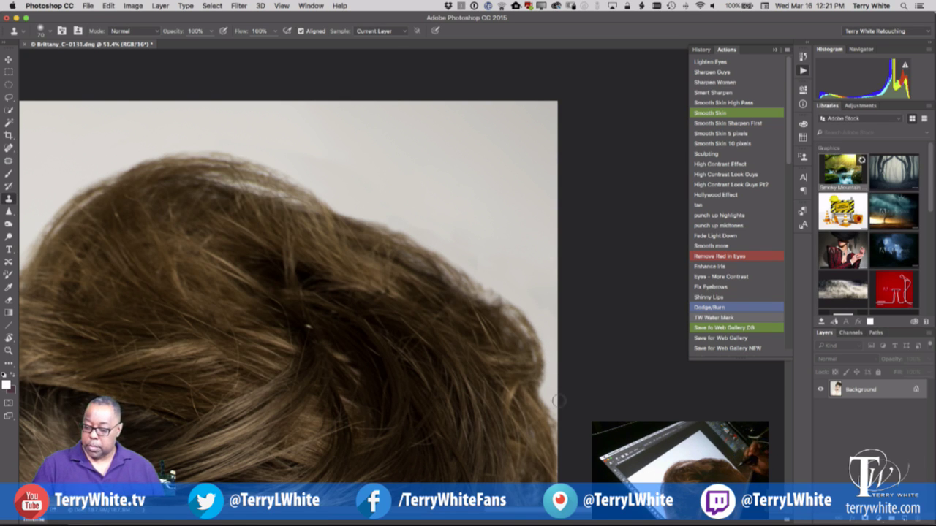
drag(560, 413, 558, 414)
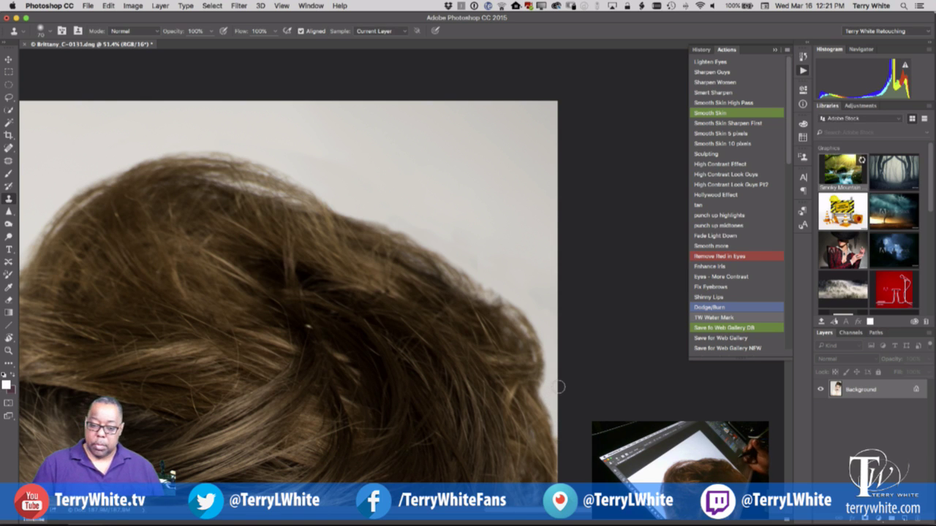
Step: Heal the stray hairs in the bun's lower-left section with the Spot Healing Brush in Content-Aware mode
click(9, 147)
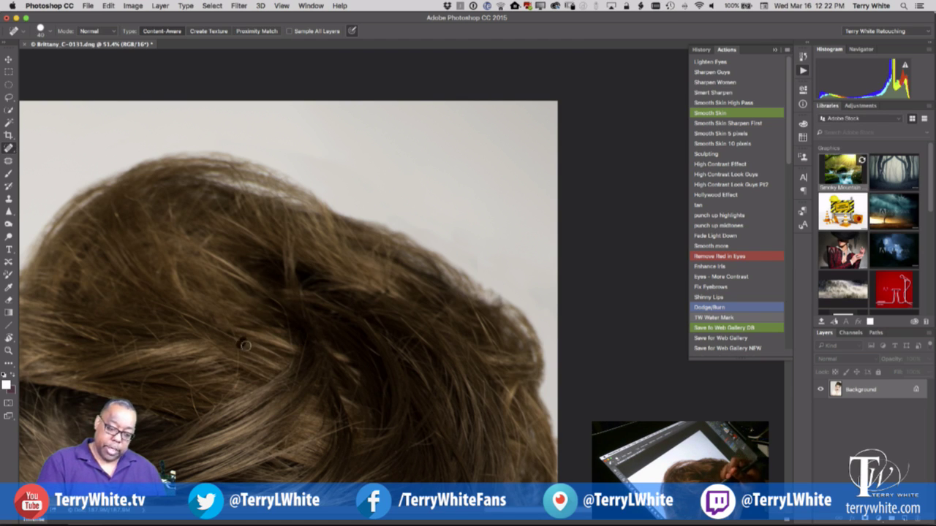
drag(238, 340, 139, 297)
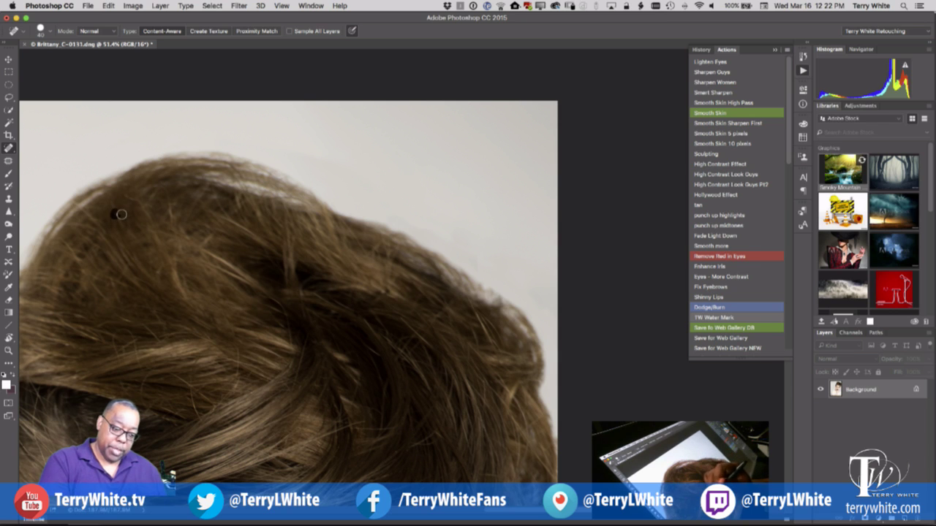
mouse_move(138, 366)
mouse_down()
mouse_move(125, 331)
mouse_move(117, 358)
mouse_up()
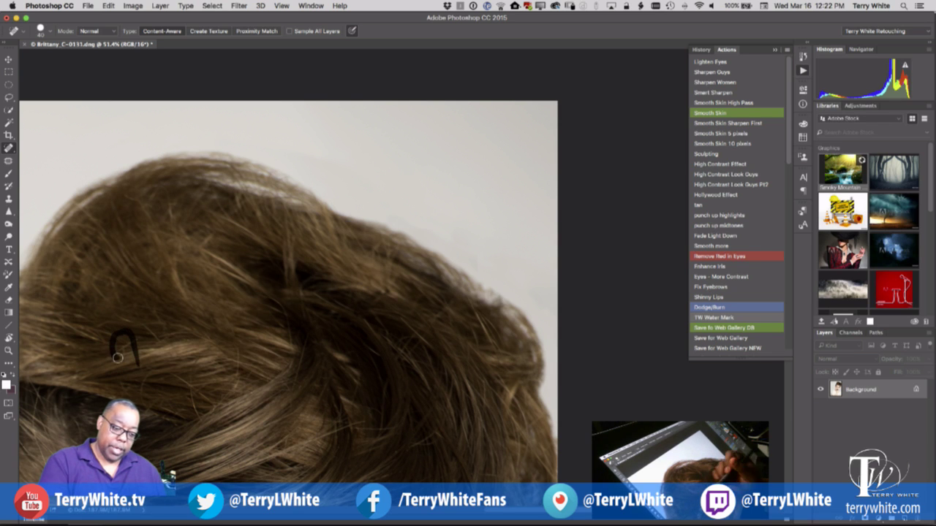
drag(199, 394, 166, 373)
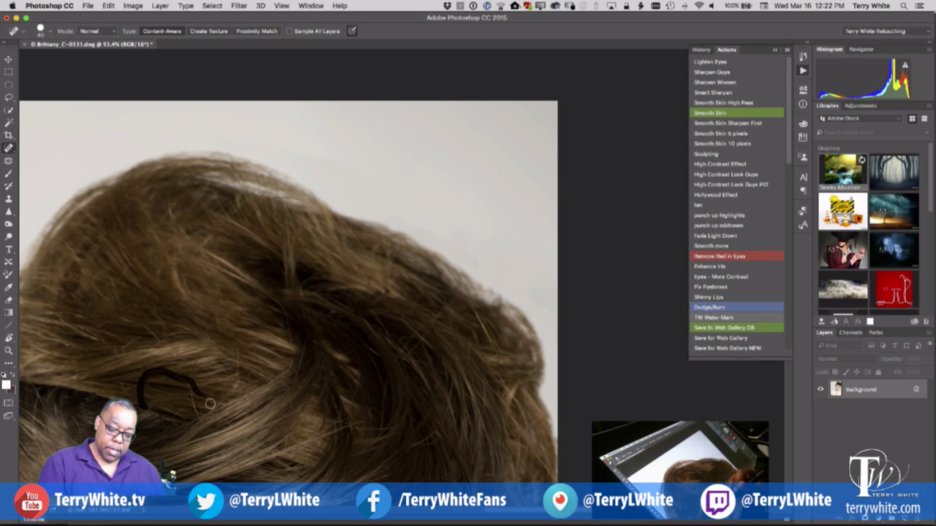
drag(189, 384, 201, 419)
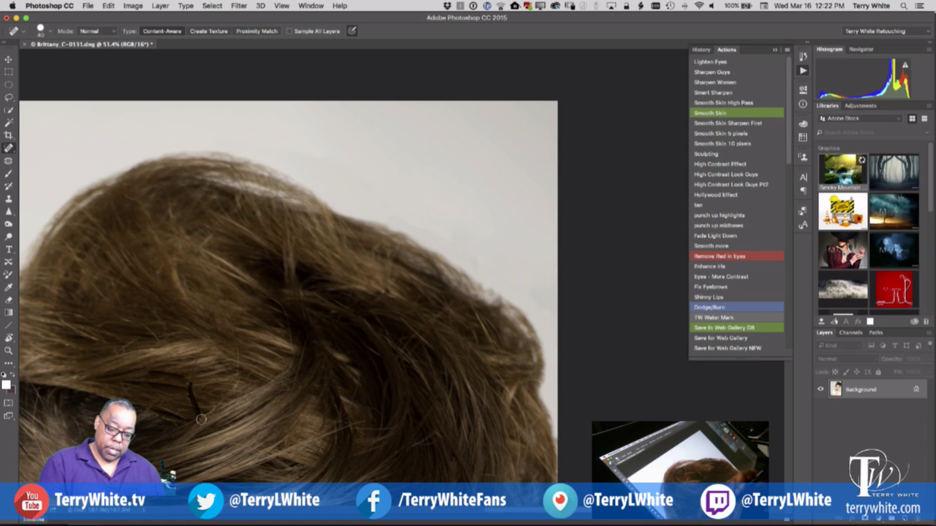
drag(231, 391, 239, 375)
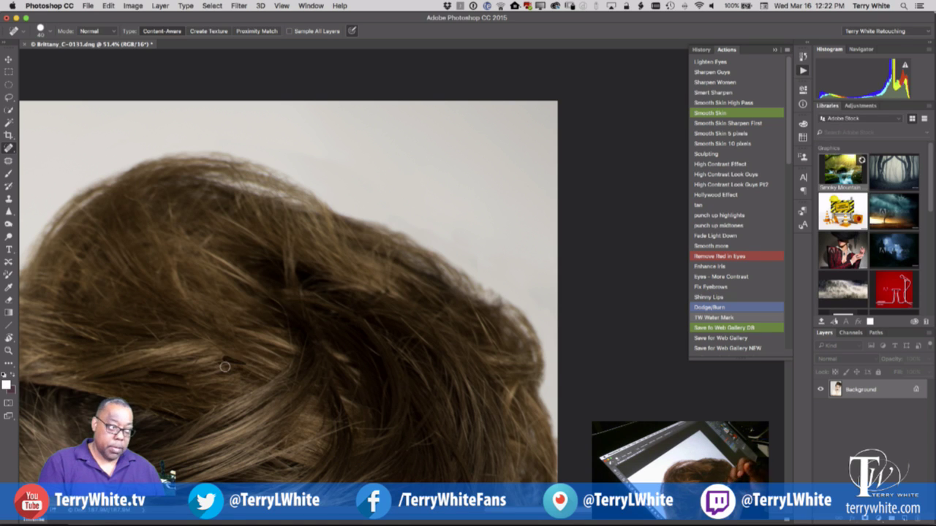
Step: Heal the remaining crossing hairs near the bun's centre and across its left-hand side
drag(199, 354, 195, 396)
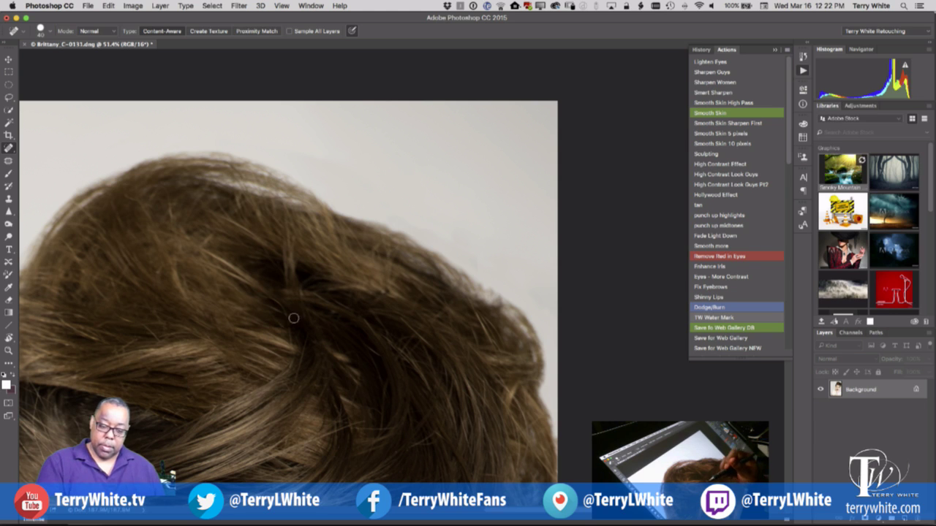
drag(286, 314, 294, 352)
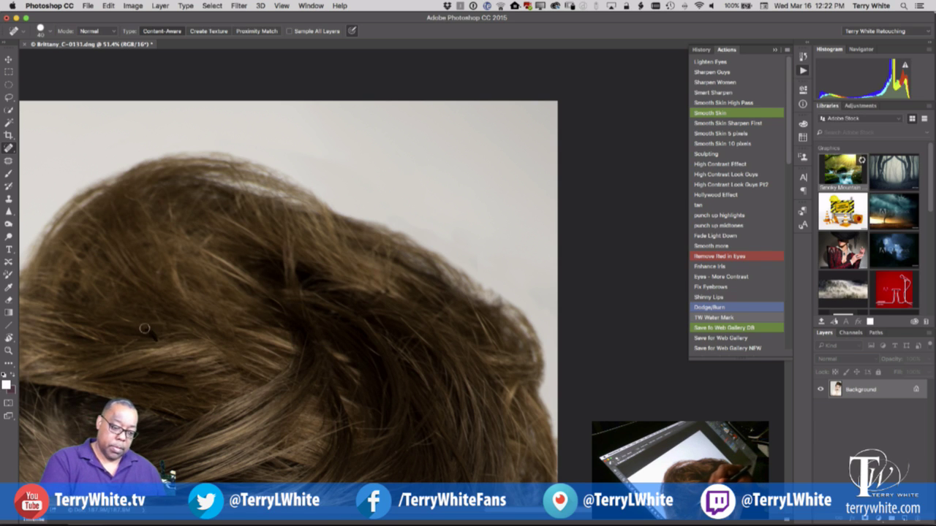
mouse_move(154, 338)
mouse_down()
mouse_move(125, 319)
mouse_move(95, 280)
mouse_up()
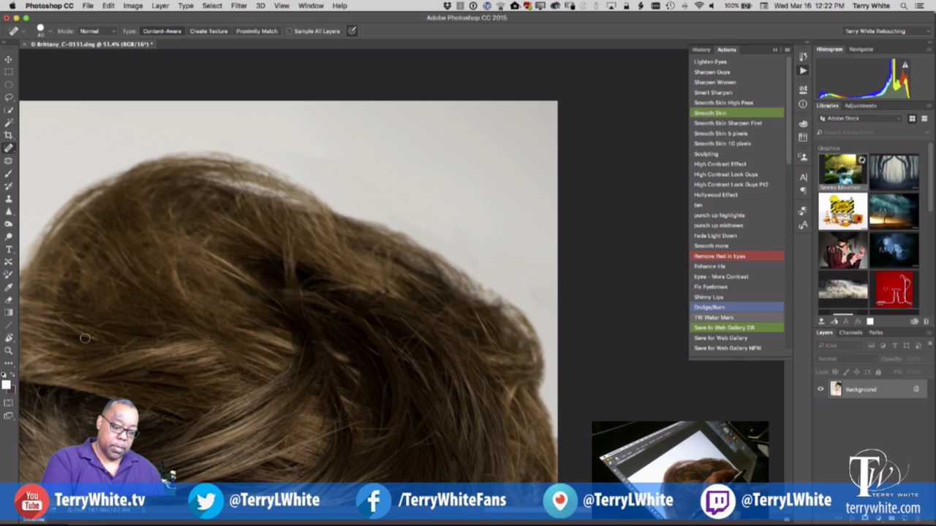
drag(89, 340, 59, 318)
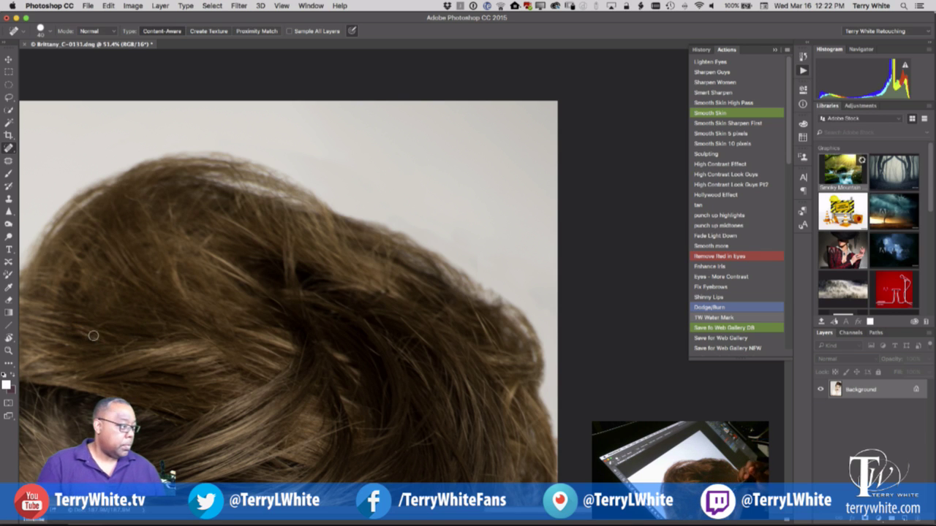
Step: Heal the stray hairs along the front hairline and on the upper-left part of the forehead
drag(341, 443, 317, 300)
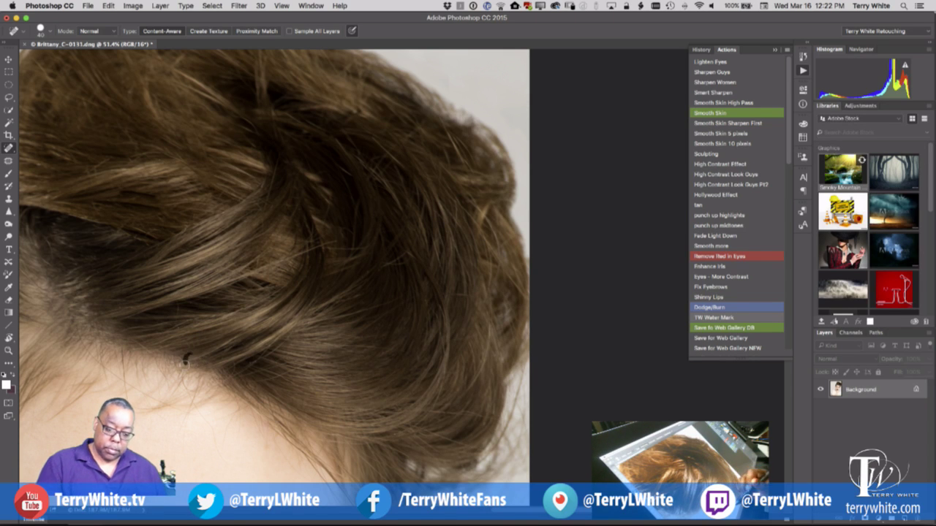
drag(219, 447, 204, 414)
drag(221, 455, 231, 417)
drag(268, 445, 452, 340)
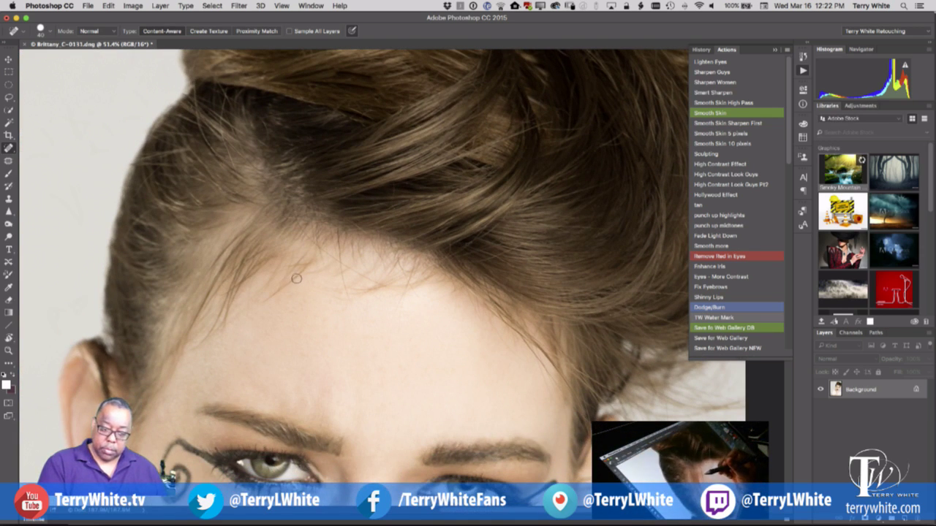
drag(296, 279, 260, 306)
click(278, 301)
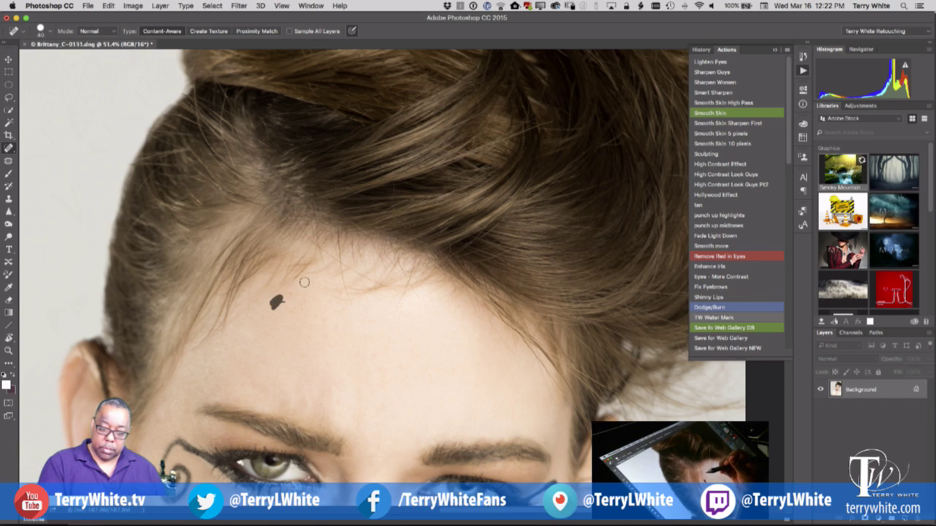
click(299, 281)
mouse_move(355, 311)
mouse_down()
mouse_move(344, 284)
mouse_move(351, 313)
mouse_move(329, 302)
mouse_move(350, 302)
mouse_move(351, 291)
mouse_move(327, 295)
mouse_move(343, 292)
mouse_move(343, 277)
mouse_move(382, 286)
mouse_move(349, 270)
mouse_move(292, 212)
mouse_up()
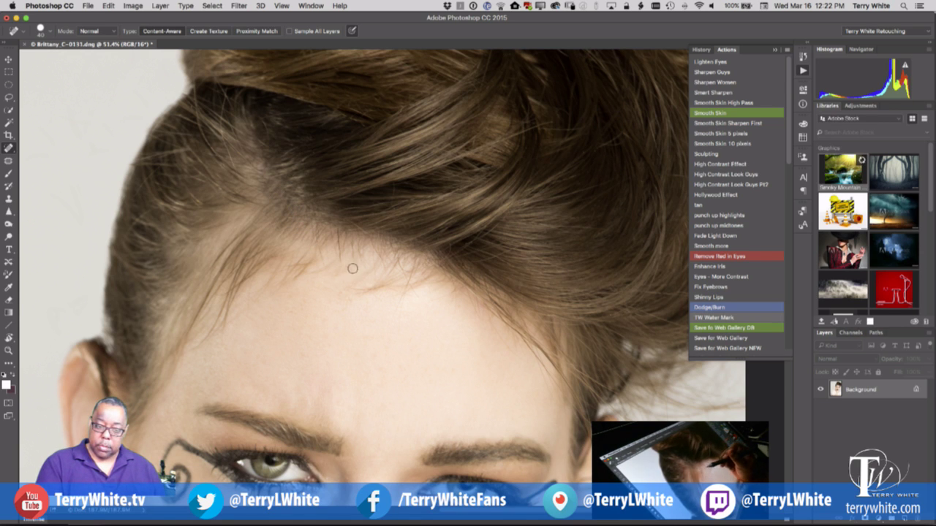
Step: Heal the fine hairs and marks on the upper centre of the forehead, just below the hairline
mouse_move(348, 268)
mouse_down()
mouse_move(307, 282)
mouse_move(343, 299)
mouse_move(329, 275)
mouse_move(353, 284)
mouse_move(341, 297)
mouse_move(363, 291)
mouse_move(355, 291)
mouse_up()
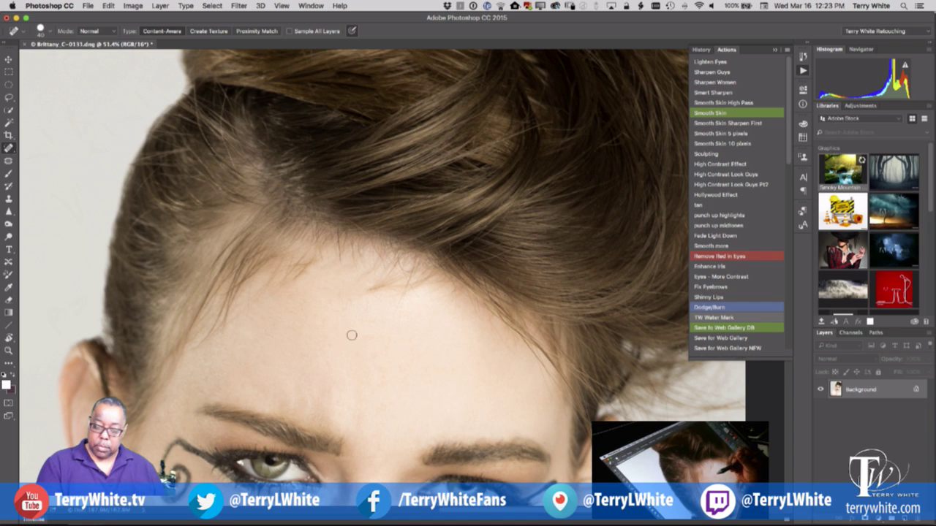
mouse_move(353, 301)
mouse_down()
mouse_move(342, 309)
mouse_move(324, 285)
mouse_move(313, 293)
mouse_up()
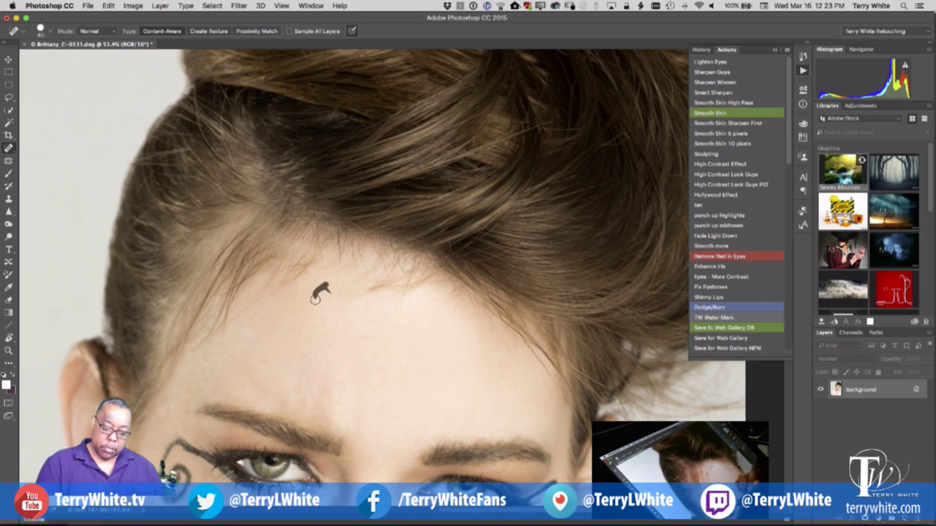
mouse_move(388, 283)
mouse_down()
mouse_move(362, 294)
mouse_move(330, 333)
mouse_up()
click(369, 291)
drag(398, 311, 401, 298)
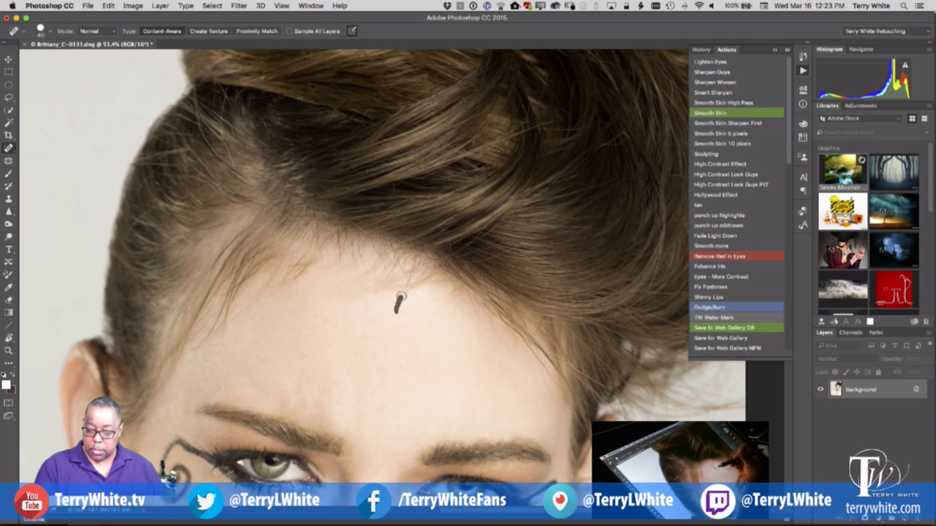
click(412, 293)
click(402, 292)
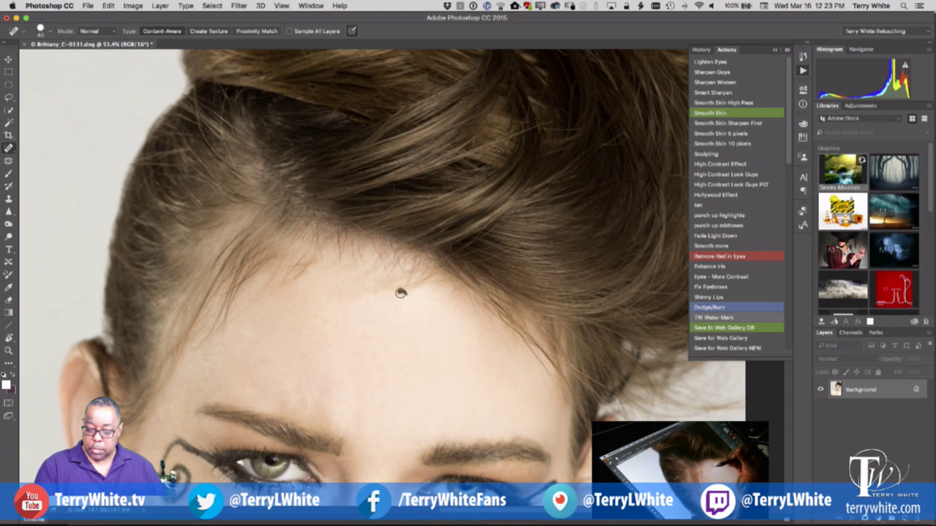
click(393, 294)
drag(403, 300, 406, 291)
drag(401, 328, 393, 306)
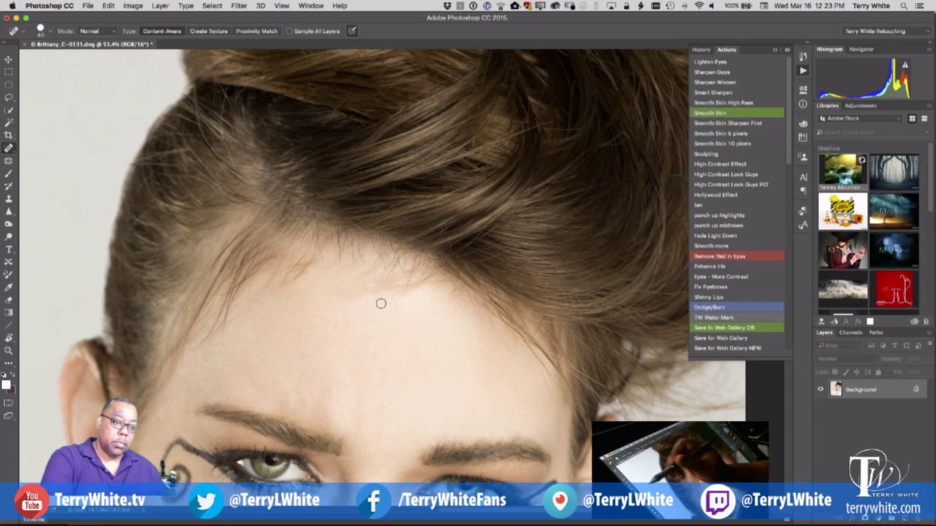
Step: Patch the uneven skin at the forehead's upper centre and beside the right-hand hairline using the Content-Aware Patch tool
click(9, 161)
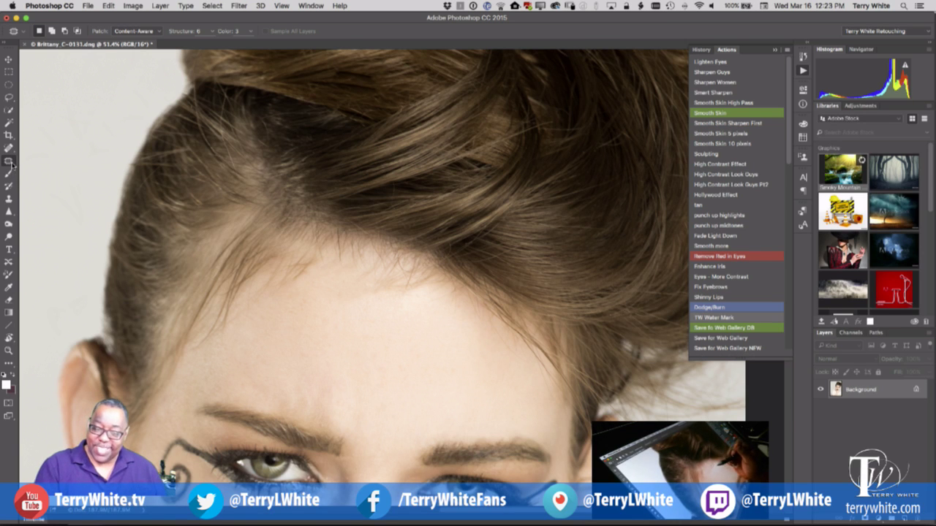
mouse_move(391, 297)
mouse_down()
mouse_move(336, 292)
mouse_move(362, 306)
mouse_move(383, 301)
mouse_move(376, 292)
mouse_move(413, 333)
mouse_up()
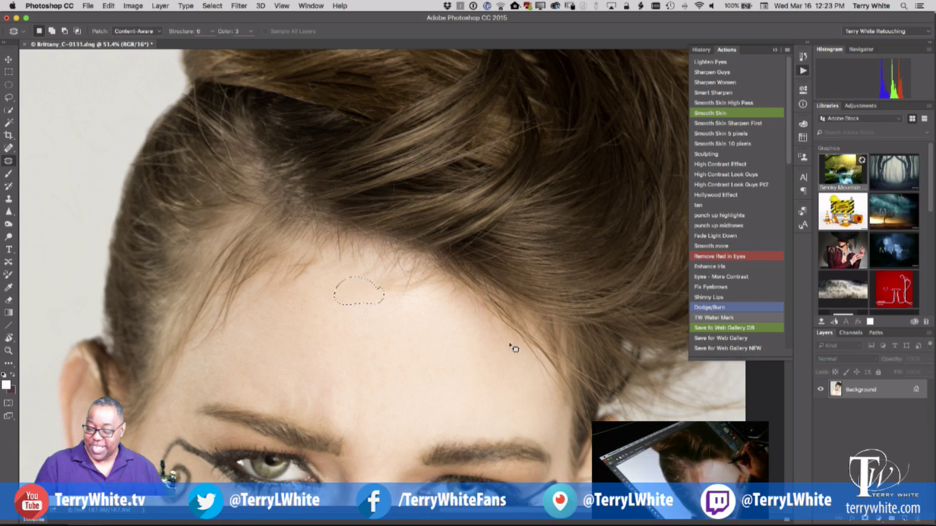
mouse_move(497, 331)
mouse_down()
mouse_move(487, 329)
mouse_move(508, 359)
mouse_move(477, 377)
mouse_up()
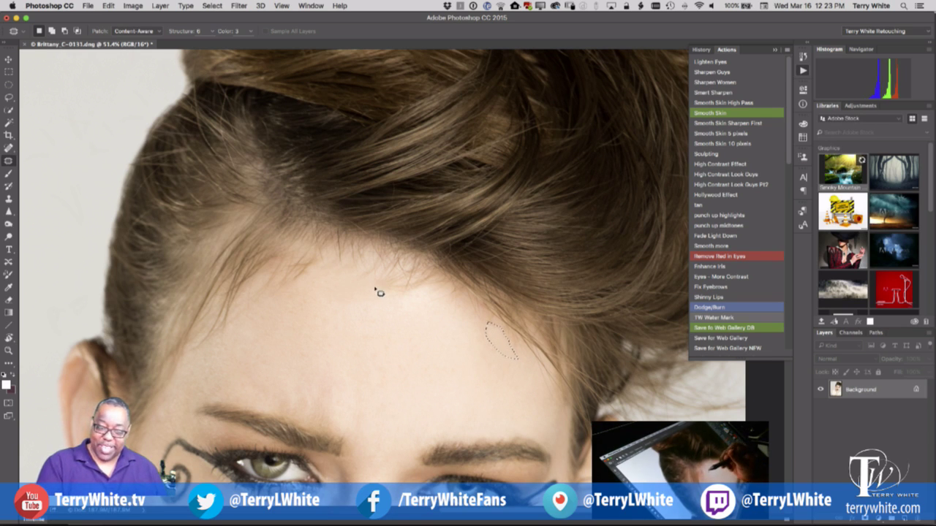
Step: Patch the skin on the forehead's upper-left area with clean skin from below
mouse_move(335, 276)
mouse_down()
mouse_move(313, 299)
mouse_move(320, 333)
mouse_up()
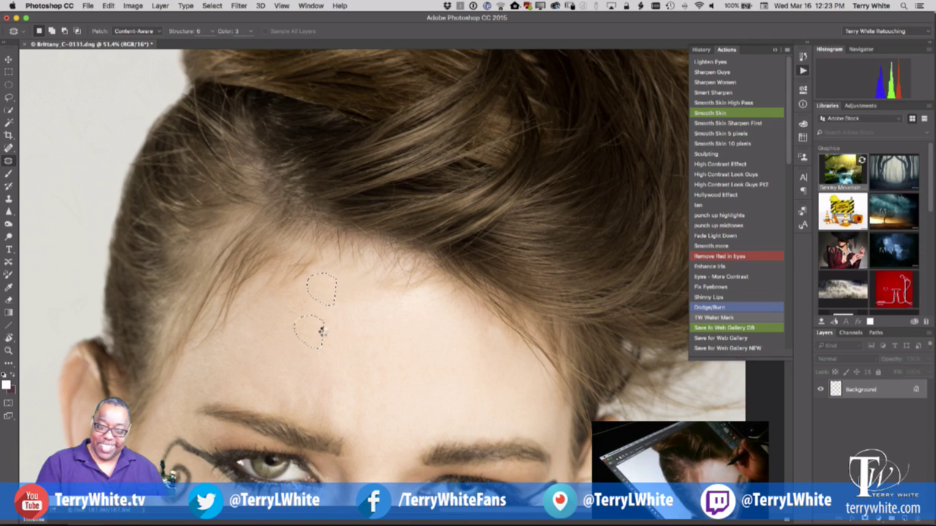
click(375, 359)
mouse_move(300, 297)
mouse_down()
mouse_move(286, 330)
mouse_move(303, 326)
mouse_move(301, 298)
mouse_up()
drag(297, 321, 336, 343)
click(291, 353)
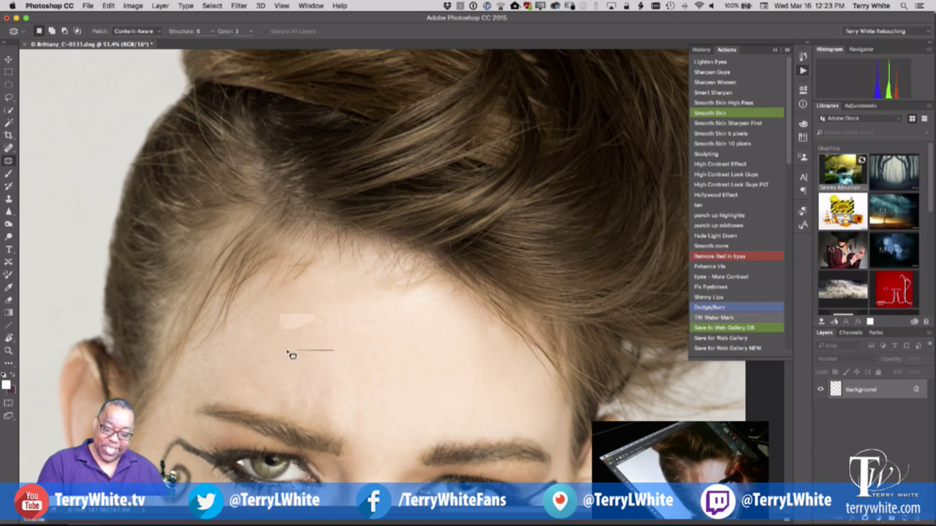
mouse_move(271, 326)
mouse_down()
mouse_move(268, 341)
mouse_move(307, 334)
mouse_move(298, 329)
mouse_up()
Step: Patch the creased skin between the eyebrows and above the left-hand eyebrow with smoother forehead skin
drag(431, 419, 423, 313)
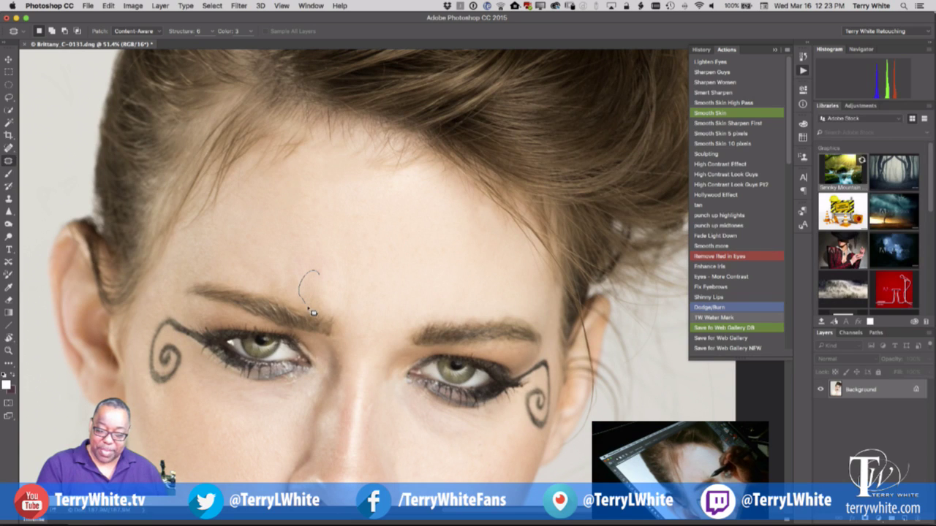
mouse_move(313, 312)
mouse_down()
mouse_move(335, 299)
mouse_move(328, 307)
mouse_up()
drag(349, 252, 344, 262)
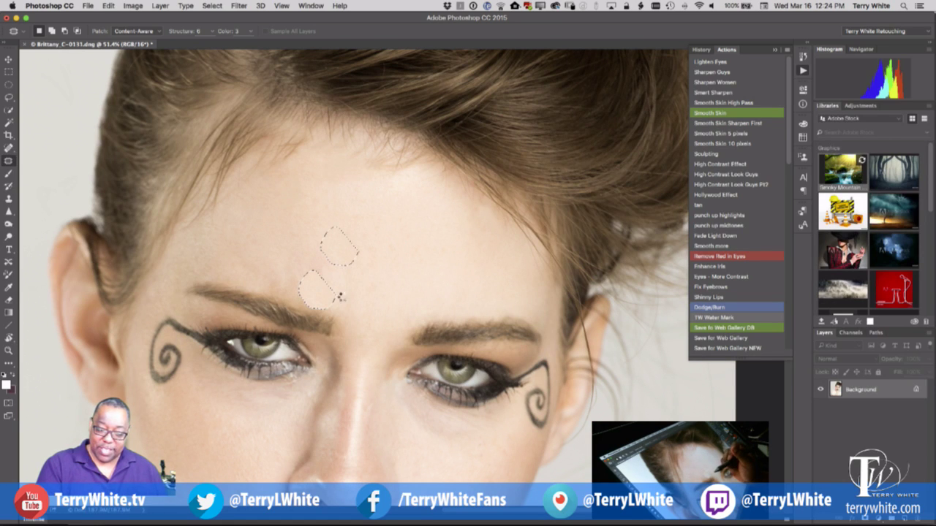
click(352, 320)
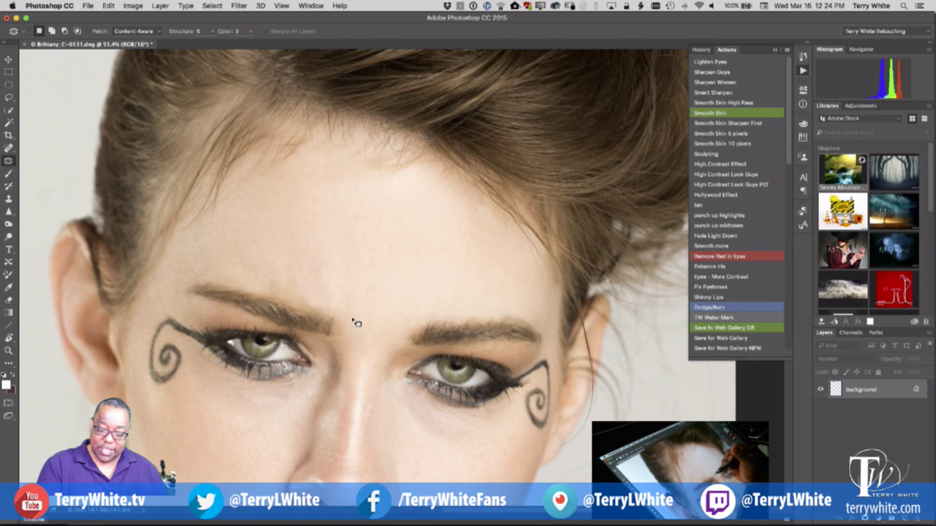
mouse_move(348, 267)
mouse_down()
mouse_move(276, 296)
mouse_move(326, 305)
mouse_move(301, 290)
mouse_up()
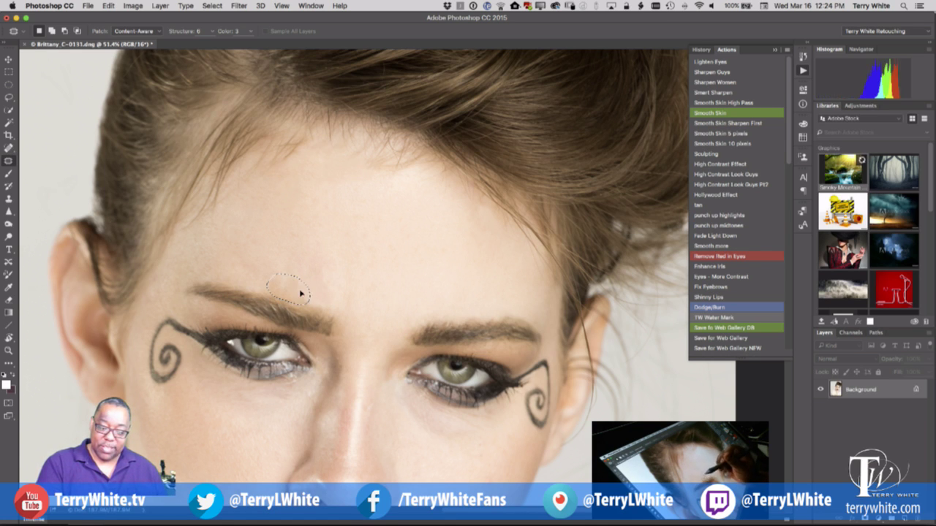
drag(304, 294, 307, 267)
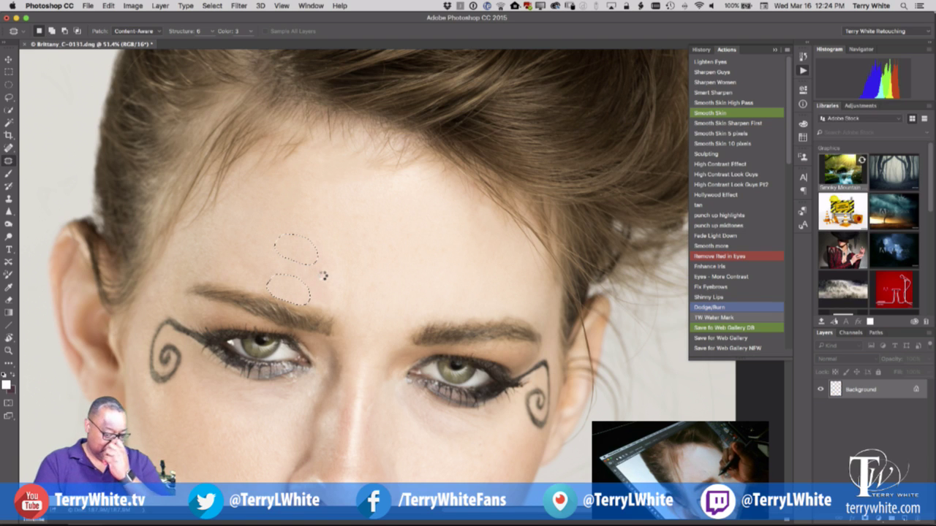
key(super+d)
mouse_move(324, 278)
mouse_down()
mouse_move(336, 306)
mouse_move(354, 315)
mouse_move(352, 332)
mouse_move(366, 314)
mouse_move(362, 302)
mouse_move(351, 317)
mouse_move(366, 274)
mouse_move(361, 297)
mouse_up()
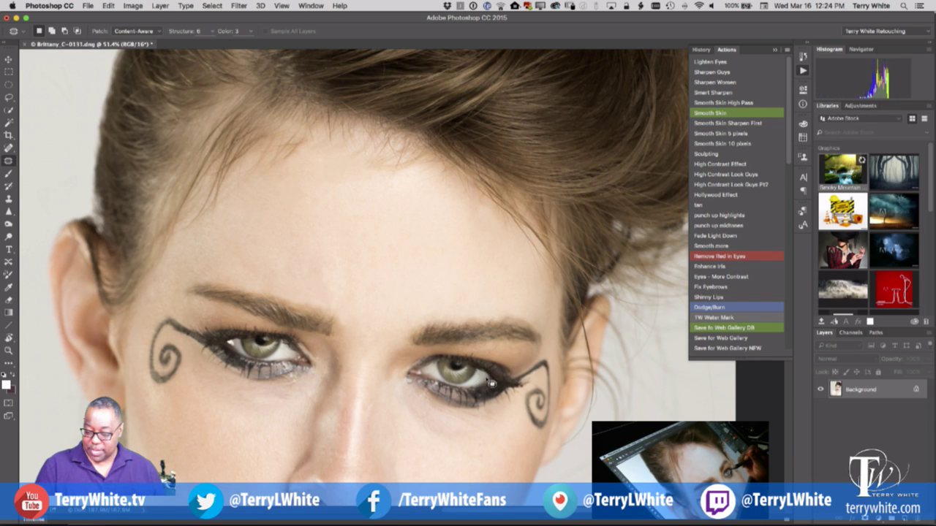
Step: Clone background over the wispy hairs hanging below the left-hand ear beside the neck and above the shoulder
key(space)
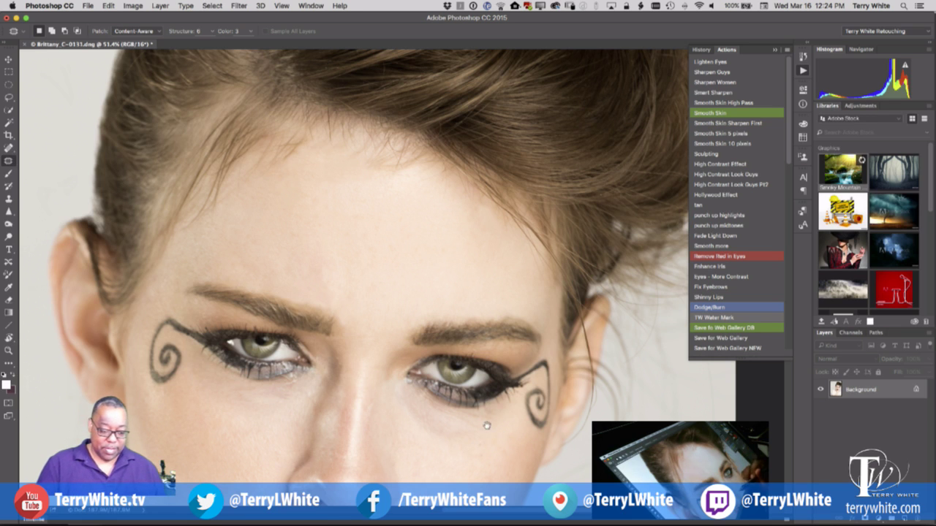
mouse_move(405, 463)
mouse_down()
mouse_move(402, 427)
mouse_move(536, 270)
mouse_move(570, 271)
mouse_up()
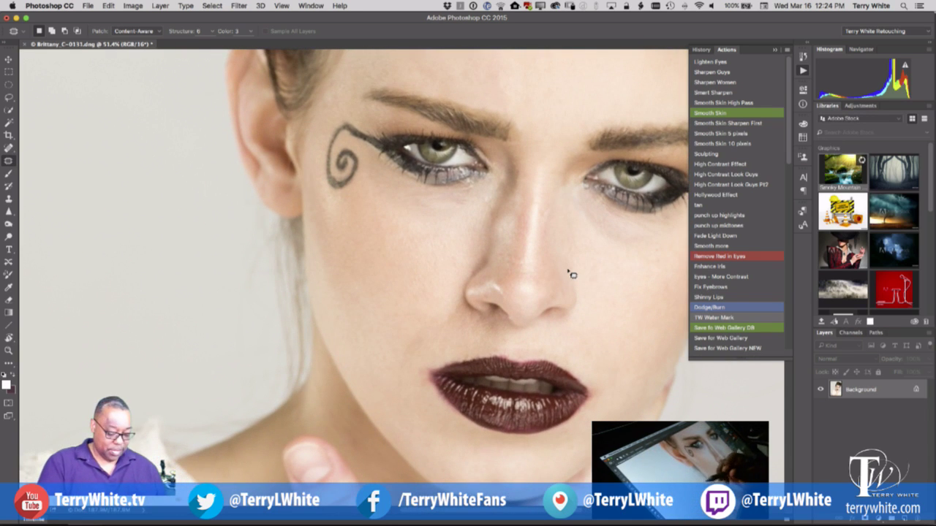
key(s)
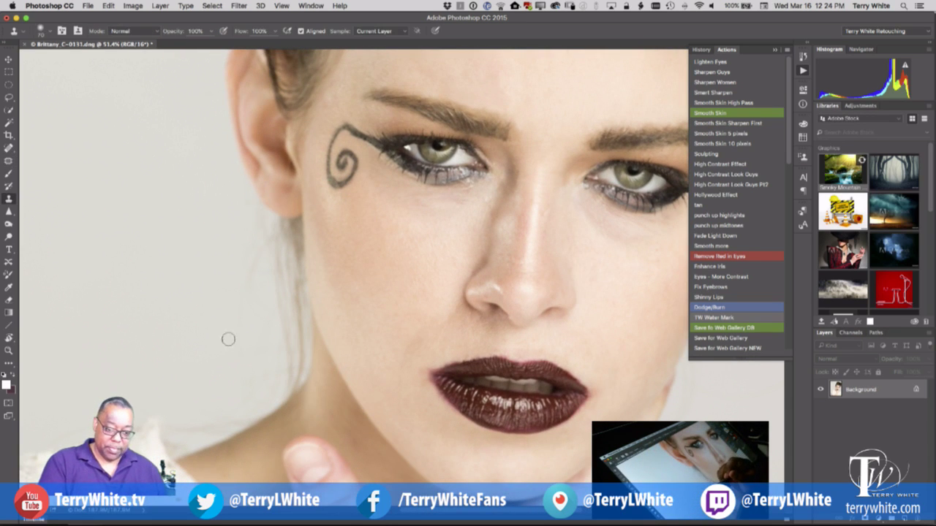
alt+click(204, 260)
mouse_move(258, 244)
mouse_down()
mouse_move(253, 270)
mouse_move(244, 276)
mouse_move(243, 249)
mouse_move(236, 260)
mouse_move(272, 299)
mouse_move(273, 280)
mouse_move(275, 309)
mouse_move(257, 218)
mouse_move(276, 259)
mouse_move(270, 231)
mouse_move(285, 359)
mouse_move(279, 396)
mouse_move(291, 349)
mouse_move(298, 369)
mouse_move(294, 376)
mouse_move(299, 338)
mouse_move(280, 225)
mouse_move(300, 371)
mouse_up()
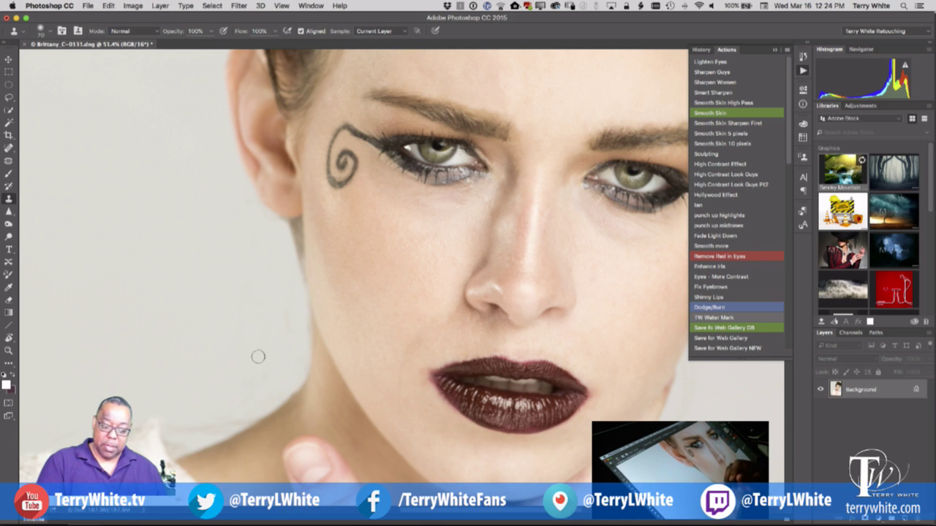
alt+click(217, 331)
mouse_move(221, 406)
mouse_down()
mouse_move(199, 422)
mouse_move(246, 416)
mouse_move(271, 391)
mouse_move(300, 344)
mouse_move(301, 299)
mouse_move(283, 232)
mouse_move(204, 143)
mouse_up()
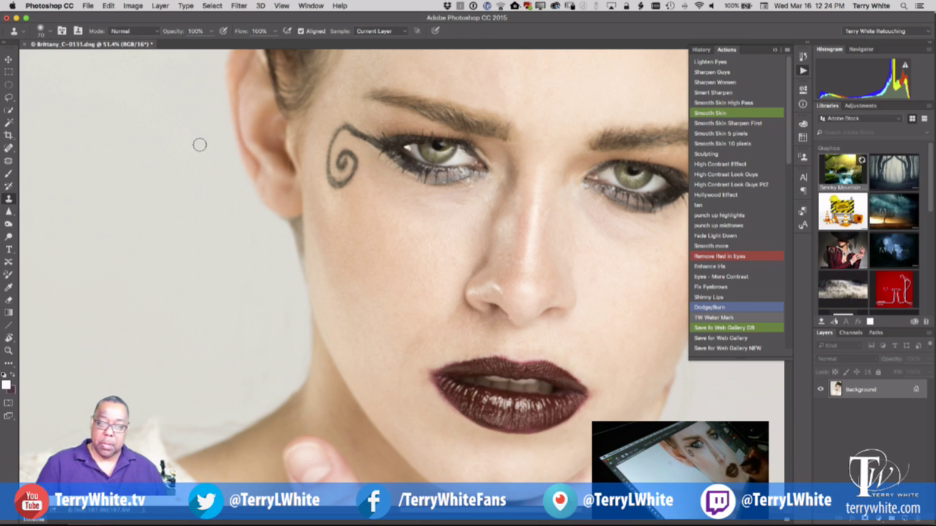
Step: Patch the wispy hairs on the background beside the right-hand ear with clean background from below, using the Content-Aware Patch tool
mouse_move(572, 418)
mouse_down()
mouse_move(322, 401)
mouse_move(271, 409)
mouse_up()
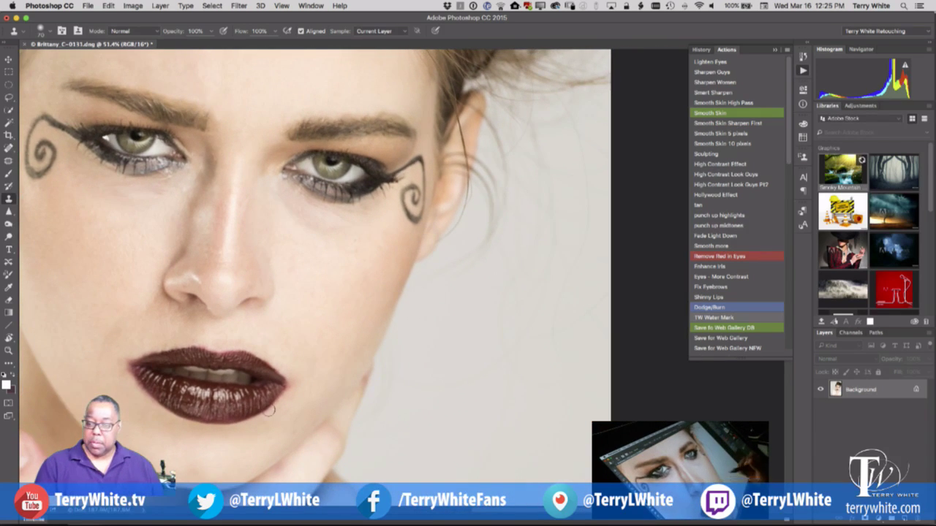
drag(478, 375, 365, 404)
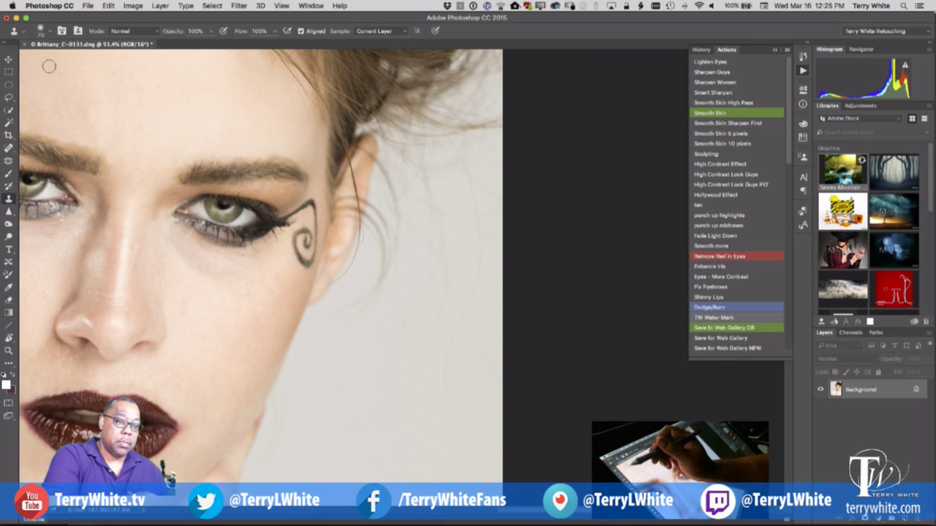
click(10, 149)
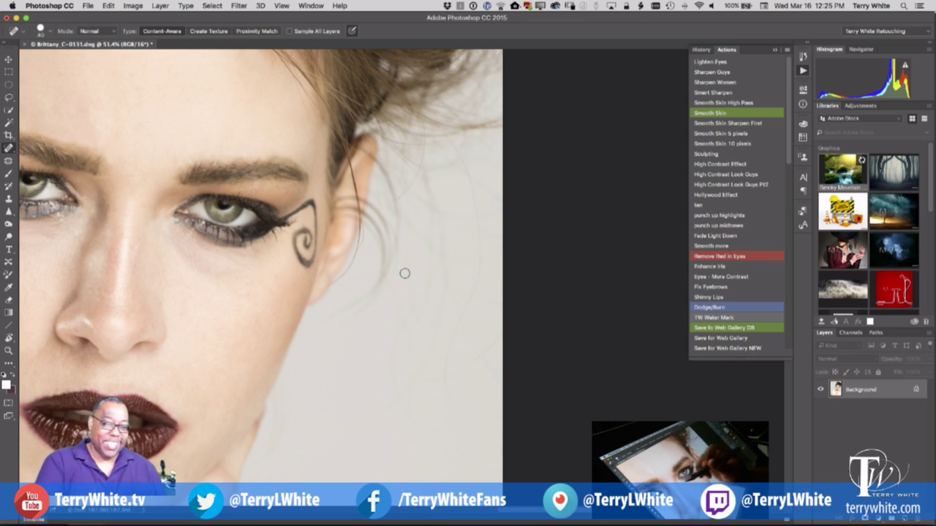
click(9, 162)
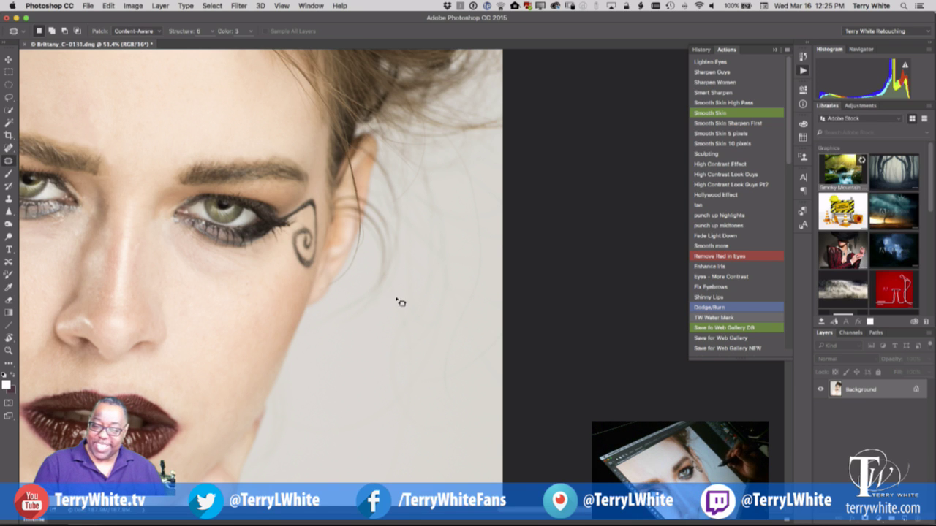
mouse_move(373, 258)
mouse_down()
mouse_move(329, 309)
mouse_move(326, 353)
mouse_move(419, 370)
mouse_move(481, 347)
mouse_move(501, 270)
mouse_move(496, 197)
mouse_move(447, 164)
mouse_move(409, 177)
mouse_move(373, 257)
mouse_up()
mouse_move(431, 278)
mouse_down()
mouse_move(420, 383)
mouse_move(399, 443)
mouse_move(397, 474)
mouse_move(410, 481)
mouse_up()
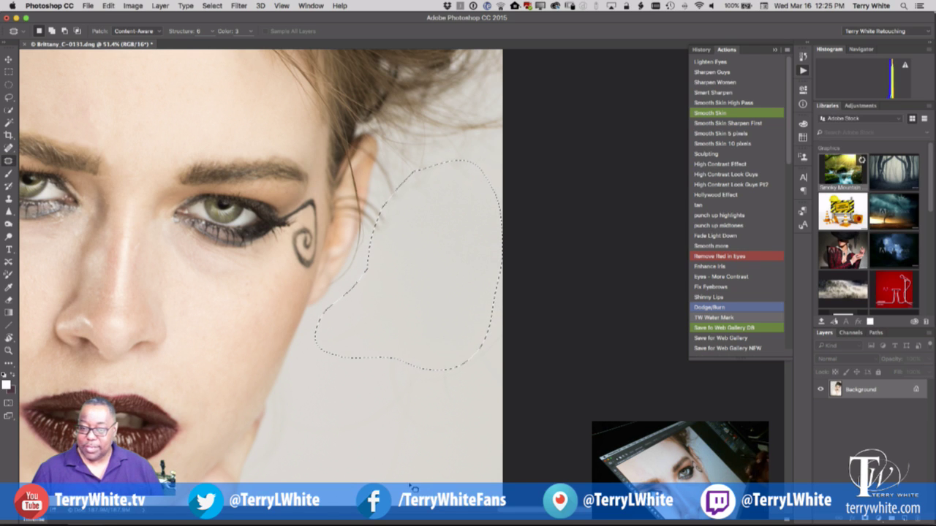
key(super+d)
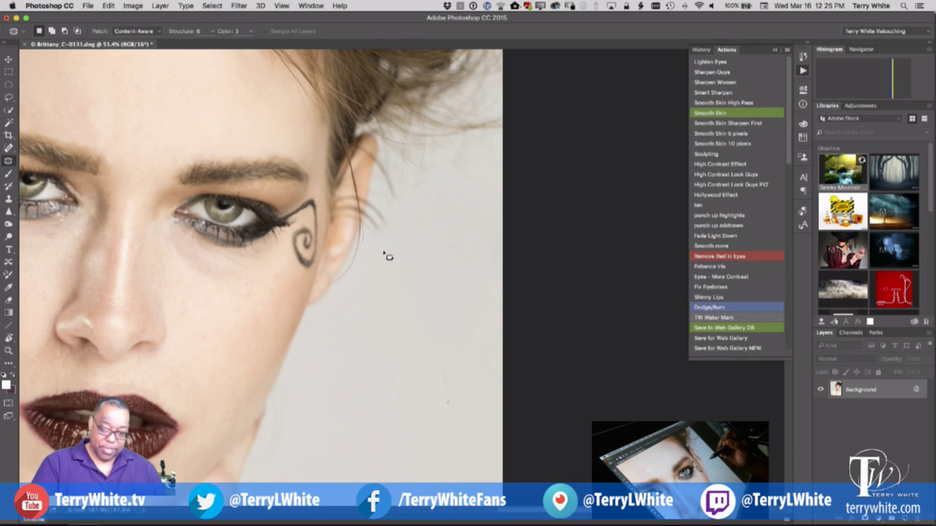
Step: Clone clean background over the flyaway hairs beside the right-hand ear and below the underside of the bun
key(s)
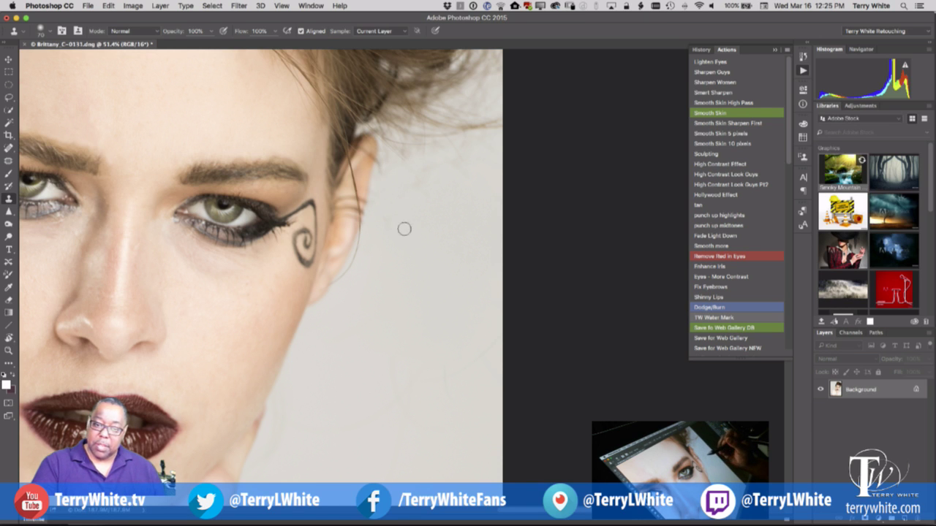
scroll(403, 226, up, 5)
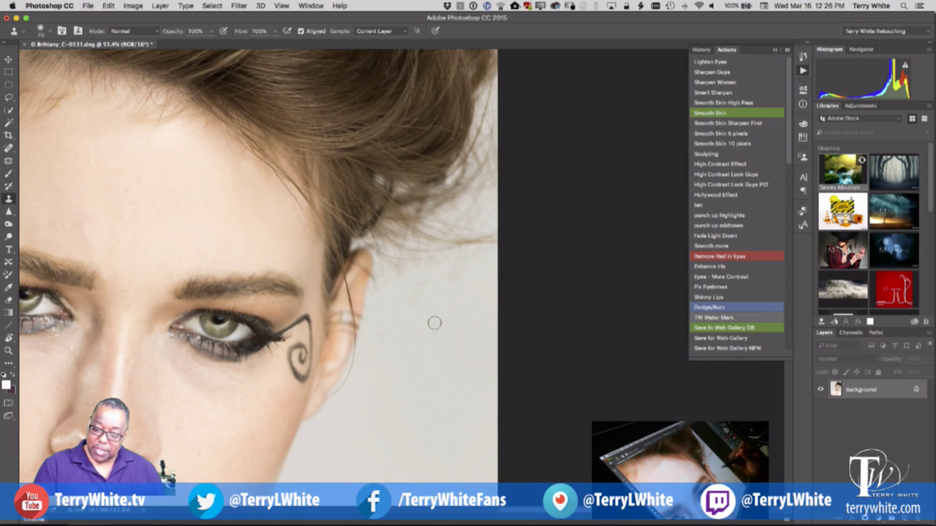
mouse_move(455, 269)
mouse_down()
mouse_move(408, 285)
mouse_move(431, 263)
mouse_move(399, 283)
mouse_move(422, 263)
mouse_move(383, 291)
mouse_move(388, 279)
mouse_move(379, 286)
mouse_move(378, 278)
mouse_move(378, 293)
mouse_move(436, 254)
mouse_move(489, 239)
mouse_move(476, 259)
mouse_move(489, 235)
mouse_move(482, 218)
mouse_move(454, 252)
mouse_move(460, 226)
mouse_move(443, 246)
mouse_move(420, 241)
mouse_up()
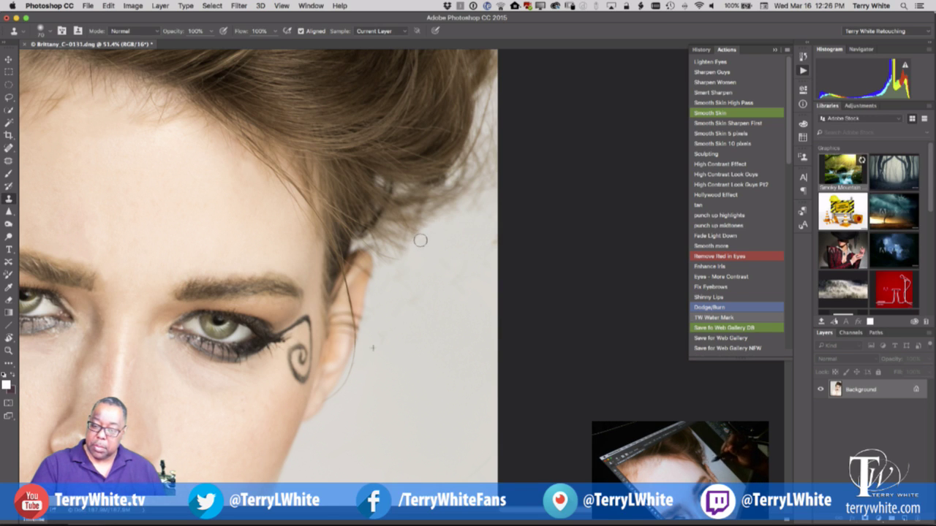
mouse_move(471, 205)
mouse_down()
mouse_move(503, 139)
mouse_move(489, 154)
mouse_move(473, 229)
mouse_move(493, 186)
mouse_move(483, 250)
mouse_move(494, 242)
mouse_move(475, 280)
mouse_move(438, 303)
mouse_move(429, 292)
mouse_move(393, 339)
mouse_up()
alt+click(439, 390)
mouse_move(397, 289)
mouse_down()
mouse_move(373, 324)
mouse_move(406, 251)
mouse_move(388, 269)
mouse_move(416, 233)
mouse_move(397, 249)
mouse_move(449, 204)
mouse_move(440, 217)
mouse_move(484, 158)
mouse_move(494, 107)
mouse_move(479, 169)
mouse_up()
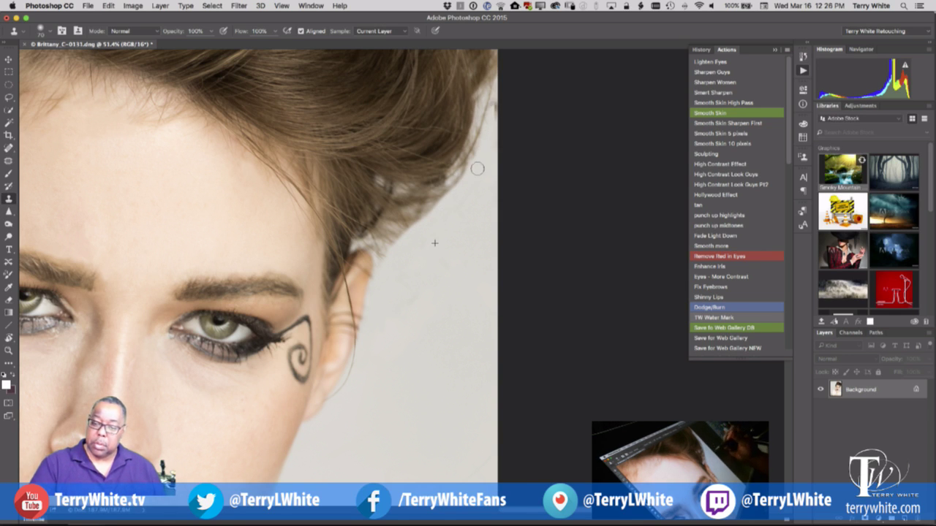
Step: Clone background along the hair's lower edge from the bun down to the ear to form a clean outline
alt+click(453, 270)
mouse_move(483, 128)
mouse_down()
mouse_move(498, 111)
mouse_move(414, 251)
mouse_up()
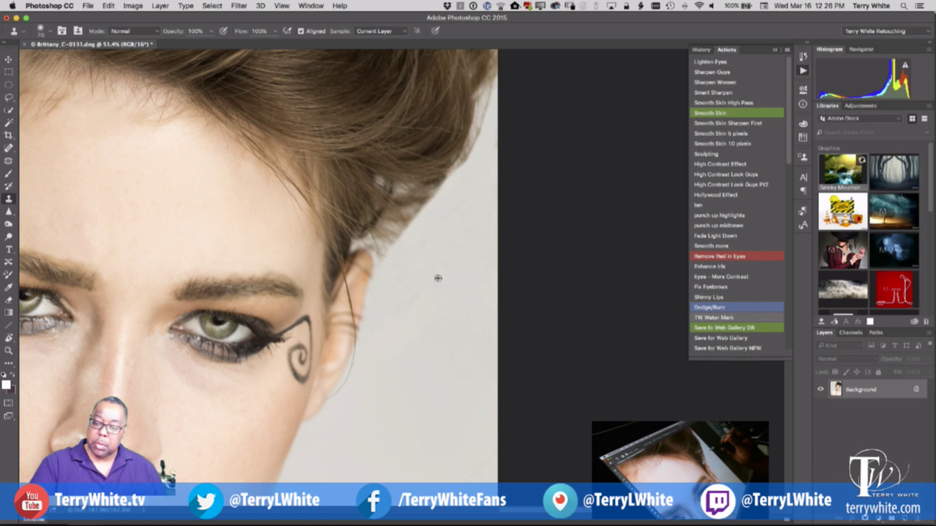
mouse_move(430, 209)
mouse_down()
mouse_move(382, 256)
mouse_move(451, 183)
mouse_up()
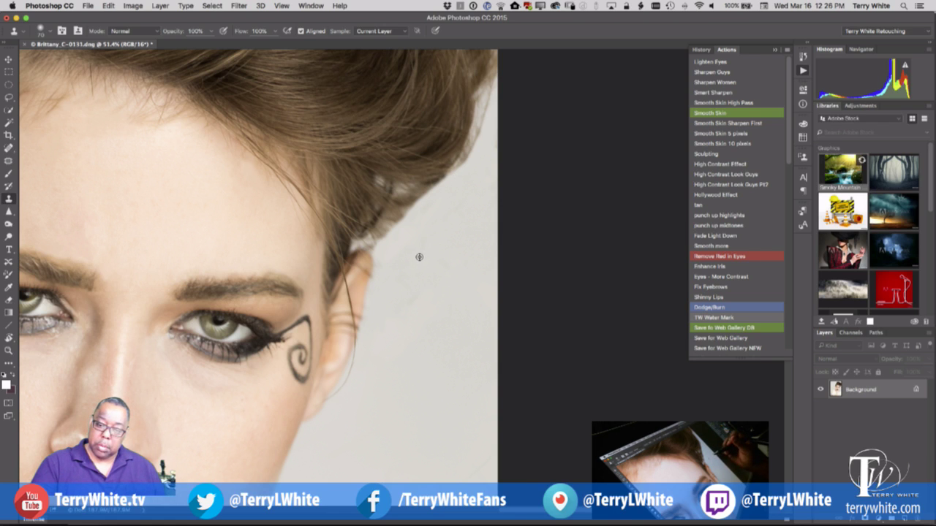
mouse_move(389, 238)
mouse_down()
mouse_move(402, 211)
mouse_move(370, 244)
mouse_move(423, 193)
mouse_move(408, 202)
mouse_move(395, 214)
mouse_move(446, 184)
mouse_move(426, 211)
mouse_up()
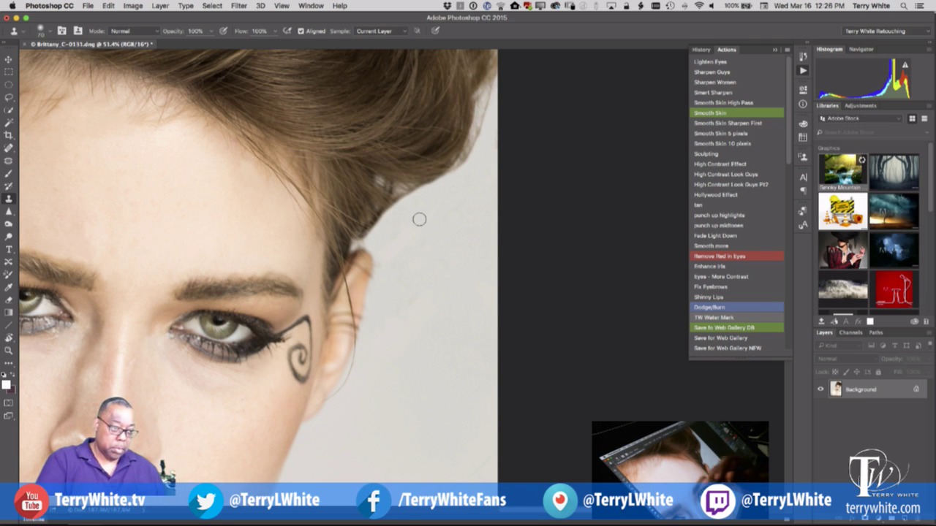
Step: Heal the fine hairs crossing the middle of the right-hand ear with the Content-Aware Spot Healing Brush
click(9, 148)
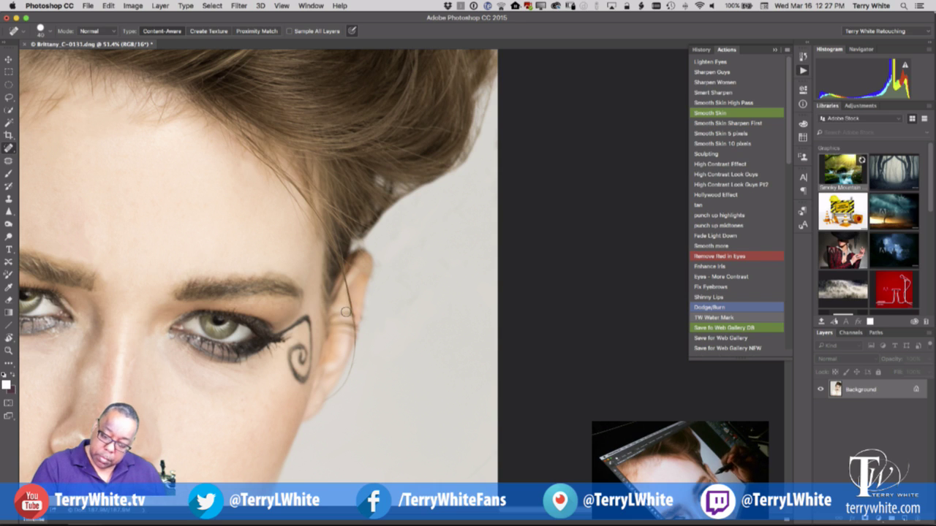
mouse_move(338, 317)
mouse_down()
mouse_move(346, 317)
mouse_move(344, 330)
mouse_up()
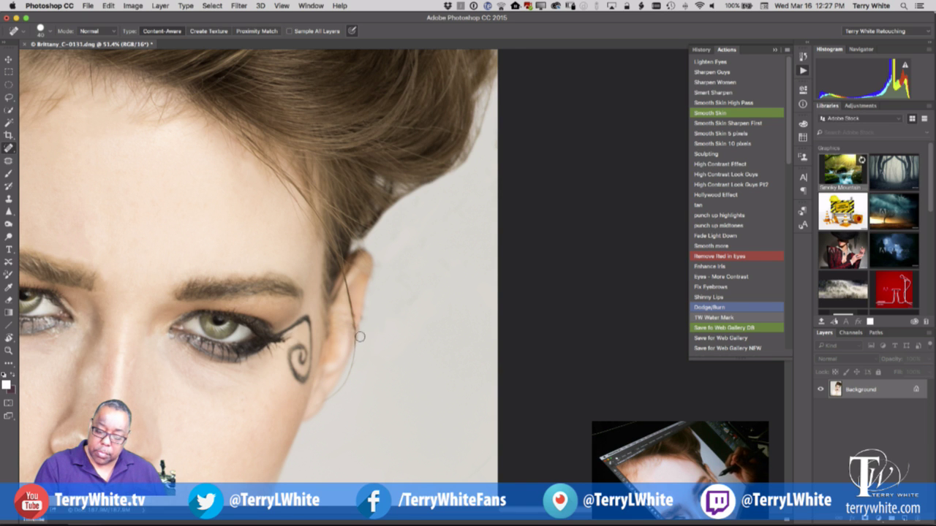
Step: Clone smooth ear skin over the short leftover hair at the middle of the ear, using a Clone Stamp brush of size 35
key(z)
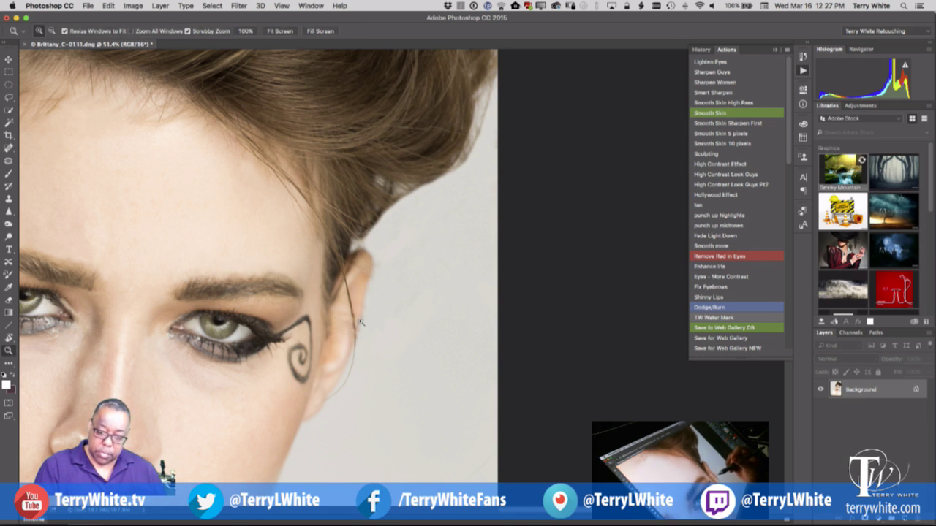
drag(395, 369, 401, 381)
key(j)
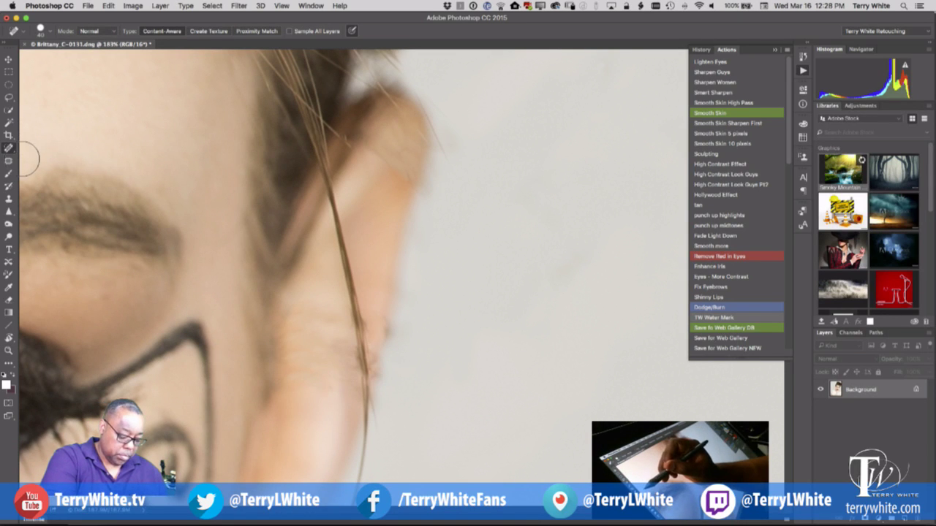
key(s)
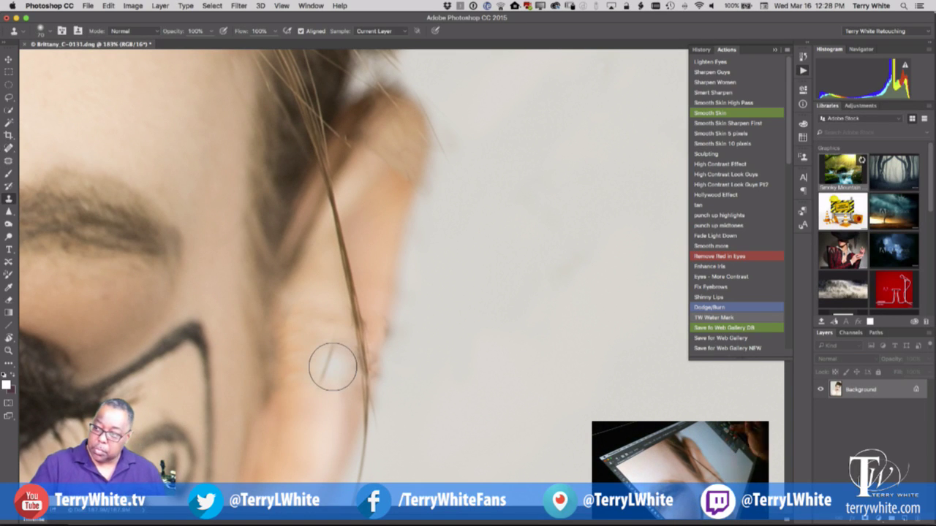
alt+click(332, 367)
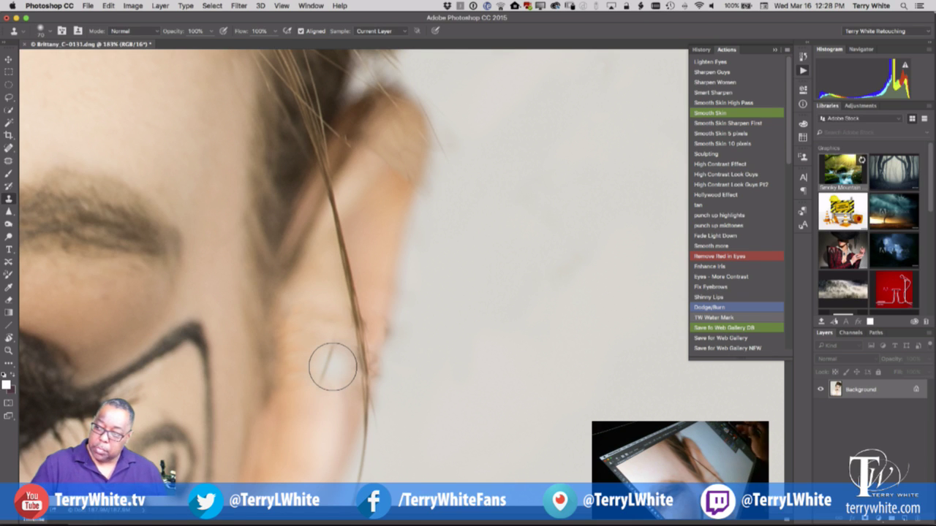
key(bracketleft)
key(bracketleft)
key(bracketleft)
key(bracketleft)
key(bracketleft)
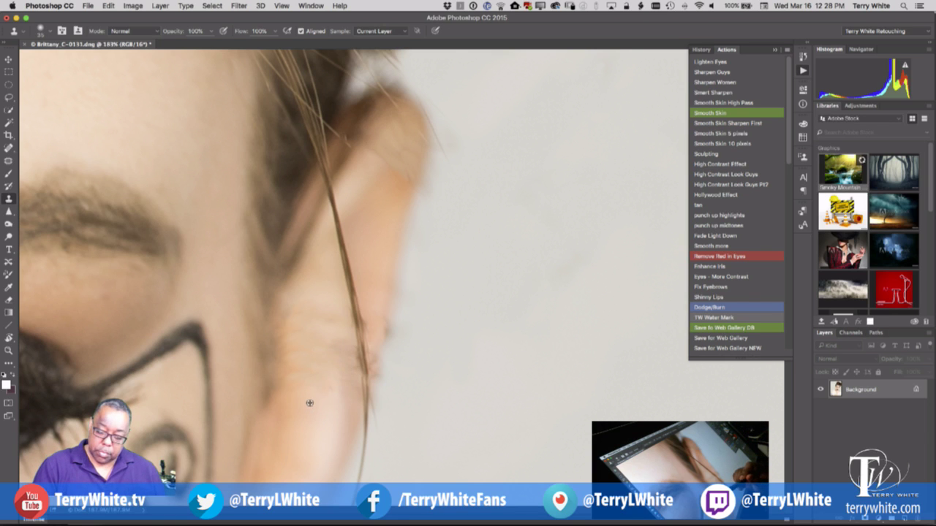
drag(301, 395, 298, 426)
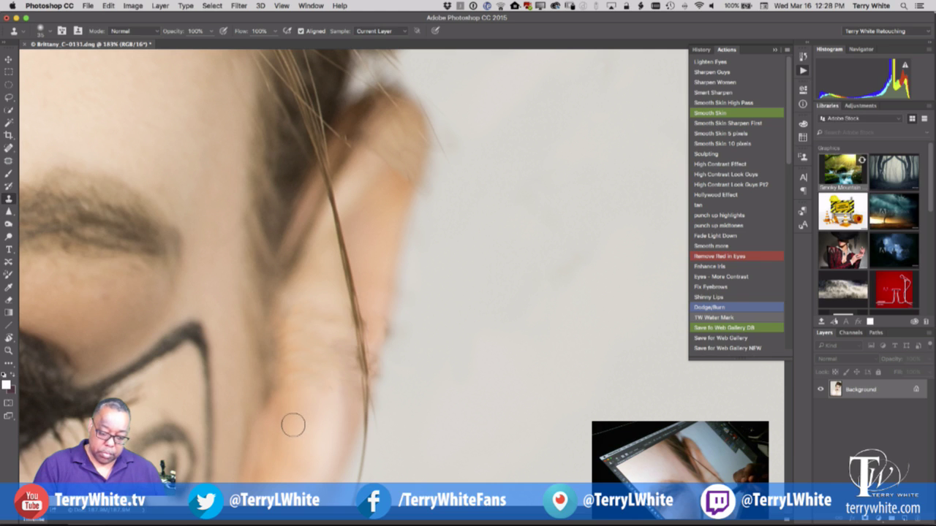
alt+click(293, 417)
mouse_move(295, 395)
mouse_down()
mouse_move(294, 405)
mouse_move(299, 372)
mouse_move(310, 376)
mouse_move(304, 387)
mouse_up()
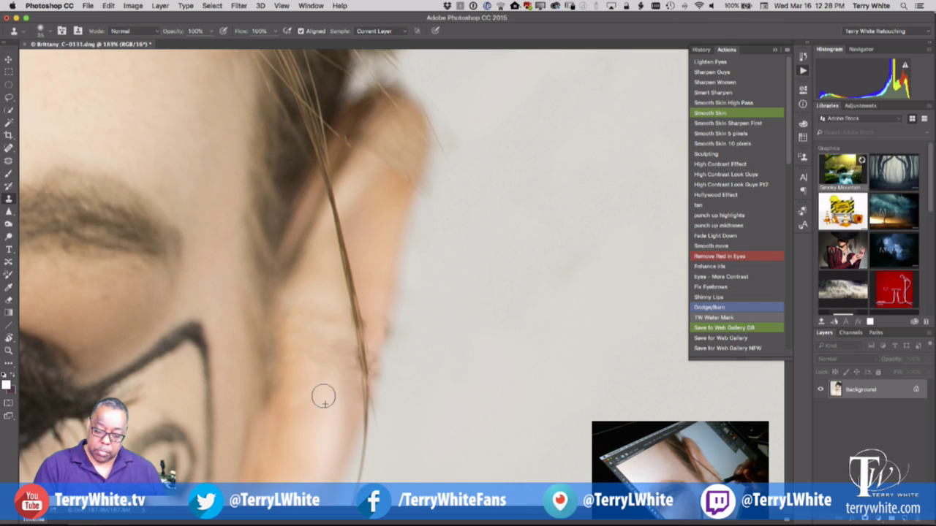
Step: Try cloning skin beside the long hair strand at the middle of the ear, undoing the strokes
mouse_move(325, 376)
mouse_down()
mouse_move(339, 393)
mouse_move(343, 357)
mouse_move(325, 400)
mouse_move(340, 351)
mouse_move(332, 407)
mouse_up()
alt+click(318, 405)
key(super+z)
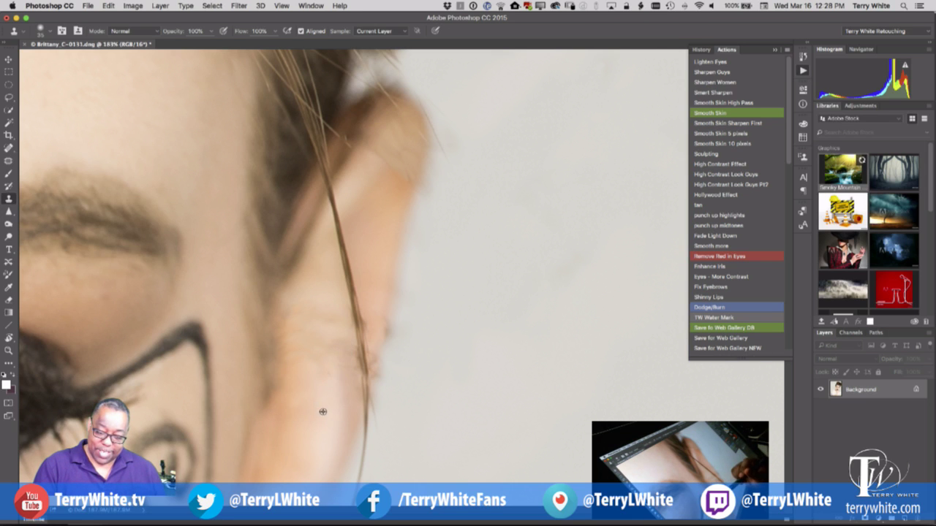
mouse_move(320, 373)
mouse_down()
mouse_move(322, 356)
mouse_move(321, 389)
mouse_move(314, 366)
mouse_move(327, 355)
mouse_move(326, 363)
mouse_up()
key(super+z)
alt+click(297, 383)
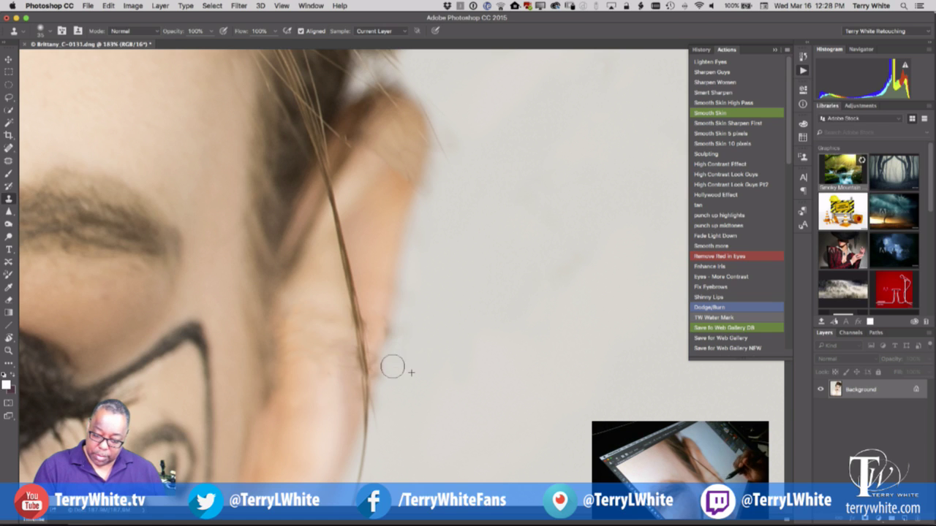
Step: Clean the ear's outer edge beside the long strand by cloning background outside it and skin inside it with a size 25 brush
mouse_move(390, 366)
mouse_down()
mouse_move(387, 379)
mouse_move(397, 329)
mouse_move(382, 414)
mouse_move(393, 358)
mouse_up()
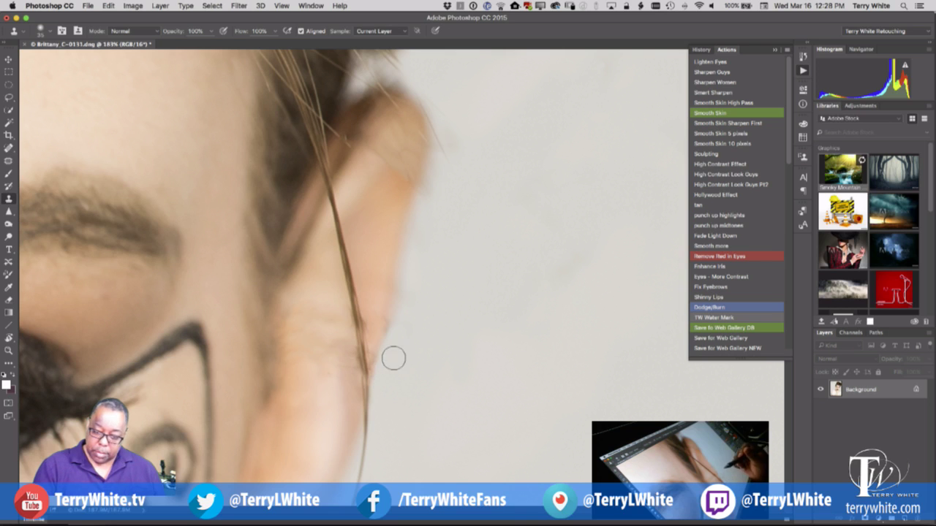
alt+click(372, 288)
key([)
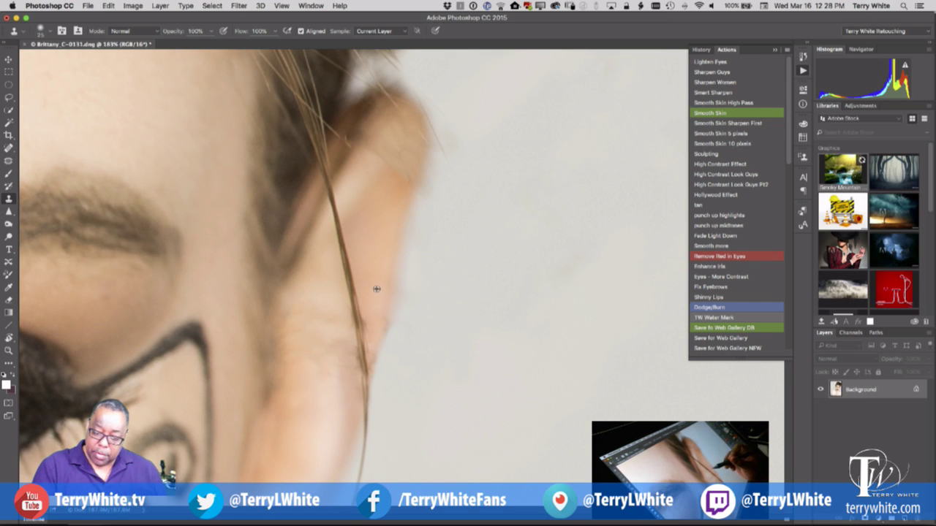
alt+click(376, 289)
mouse_move(373, 308)
mouse_down()
mouse_move(372, 326)
mouse_move(369, 315)
mouse_move(377, 321)
mouse_up()
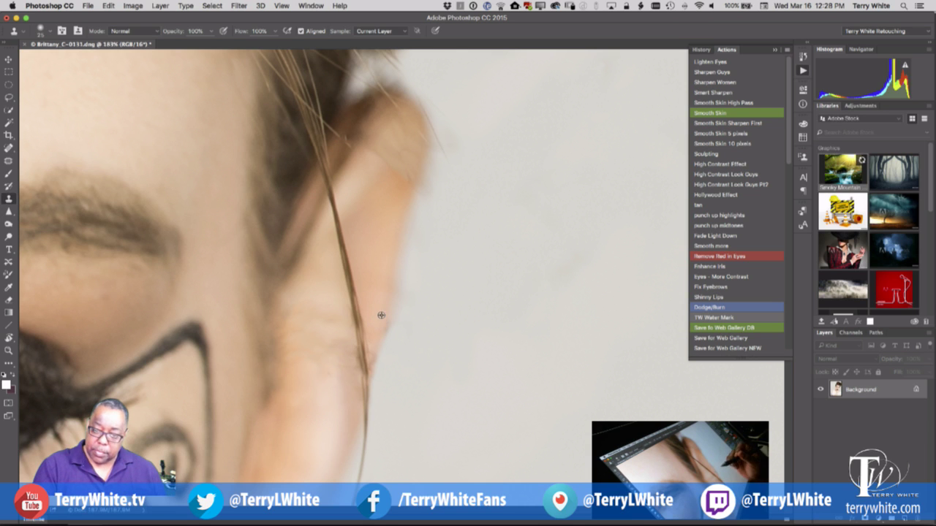
Step: Clone background over the stray hairs along the ear's upper outer edge, undoing the last stroke
scroll(431, 340, up, 5)
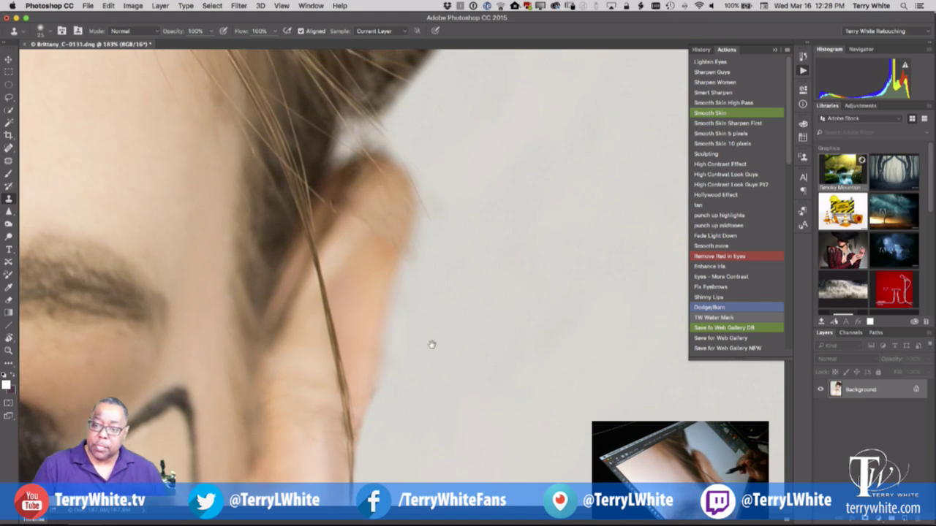
alt+click(444, 342)
mouse_move(397, 341)
mouse_down()
mouse_move(394, 318)
mouse_move(391, 336)
mouse_move(408, 293)
mouse_move(399, 312)
mouse_move(402, 283)
mouse_move(387, 350)
mouse_move(399, 294)
mouse_move(391, 244)
mouse_move(387, 250)
mouse_move(363, 210)
mouse_up()
key(super+z)
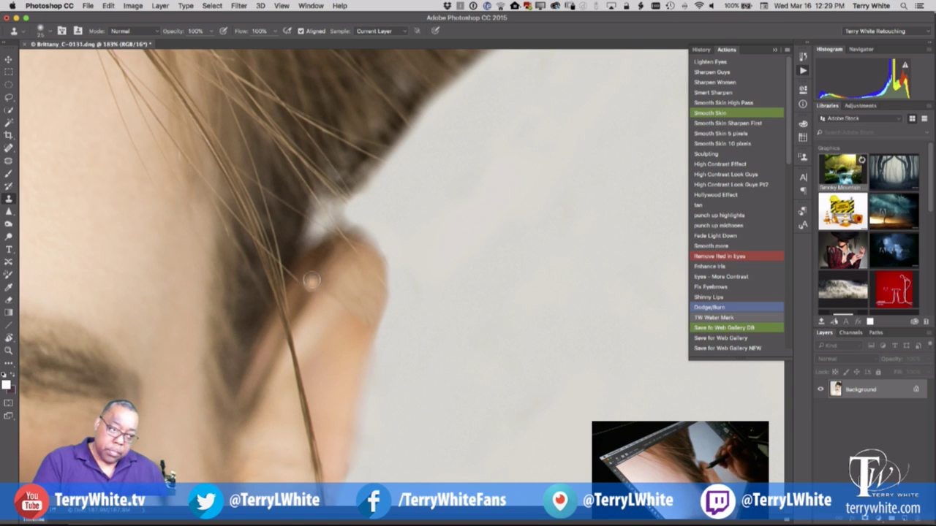
Step: Heal the leftover hair marks and uneven patches on the upper ear using the Spot Healing Brush at size 40
click(9, 148)
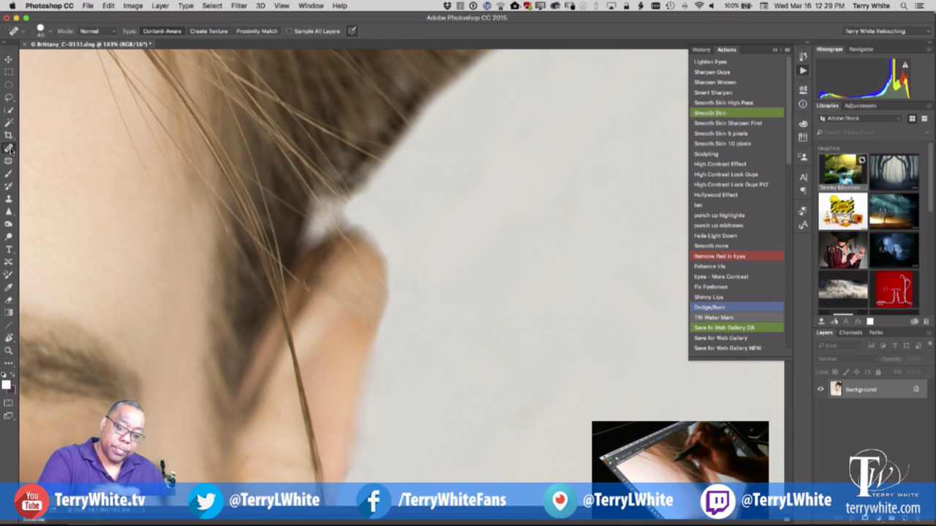
click(300, 276)
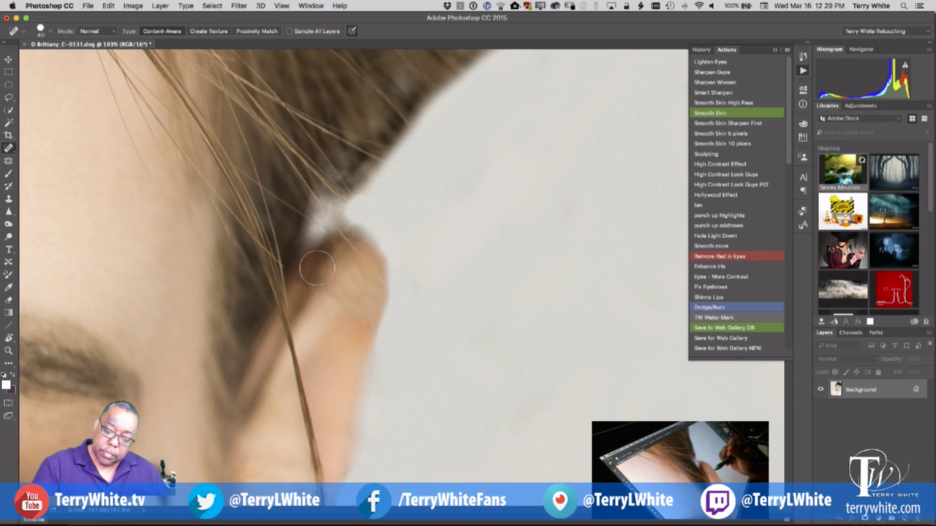
drag(356, 306, 368, 327)
mouse_move(365, 319)
mouse_down()
mouse_move(331, 293)
mouse_move(381, 284)
mouse_move(352, 253)
mouse_up()
click(376, 277)
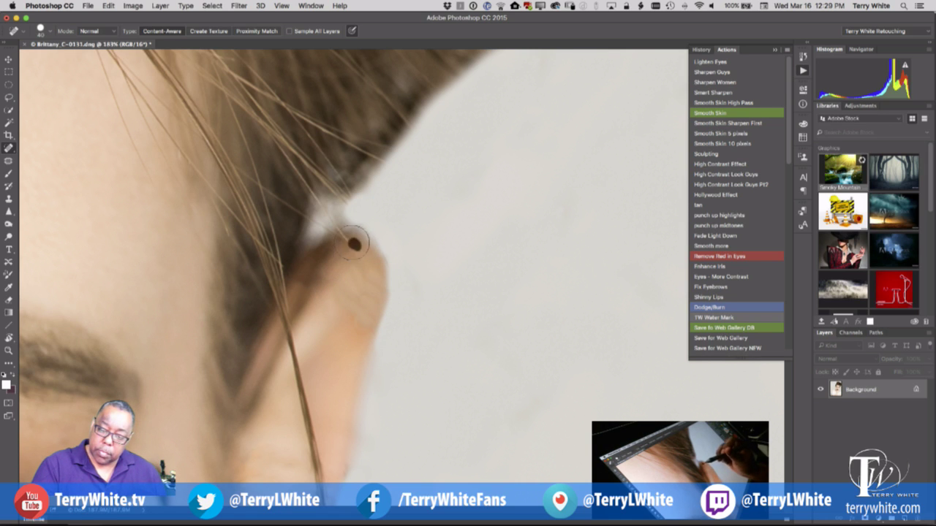
click(347, 301)
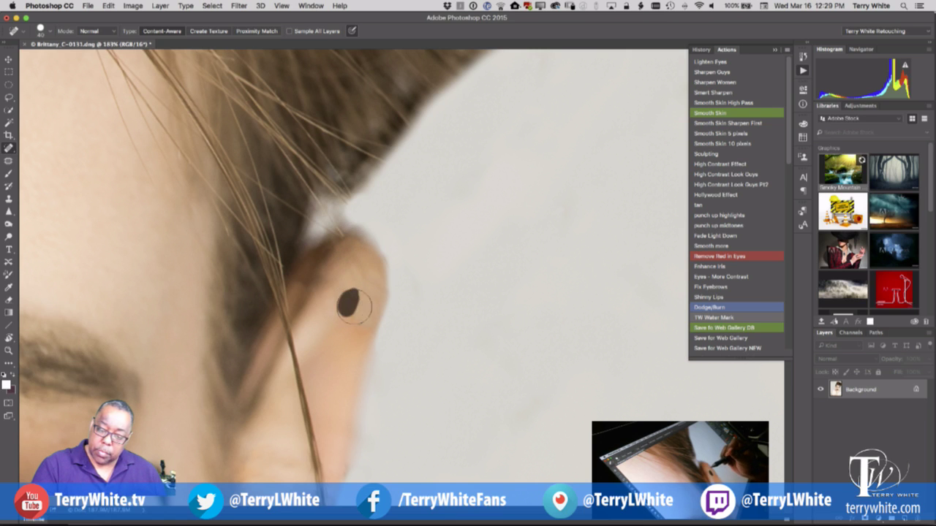
Step: Spot-heal the remaining rough skin across the upper ear and a small flaw at its outer rim
click(354, 273)
click(338, 298)
click(359, 317)
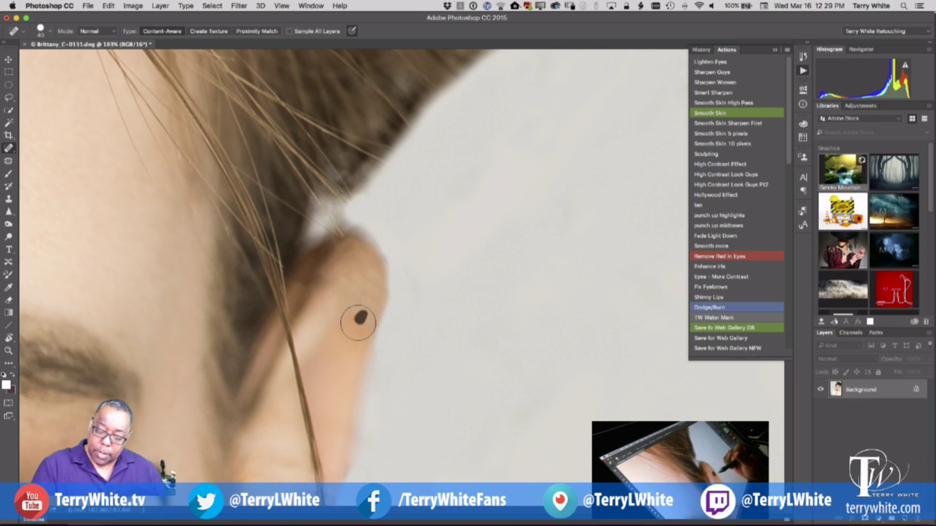
click(366, 287)
click(387, 259)
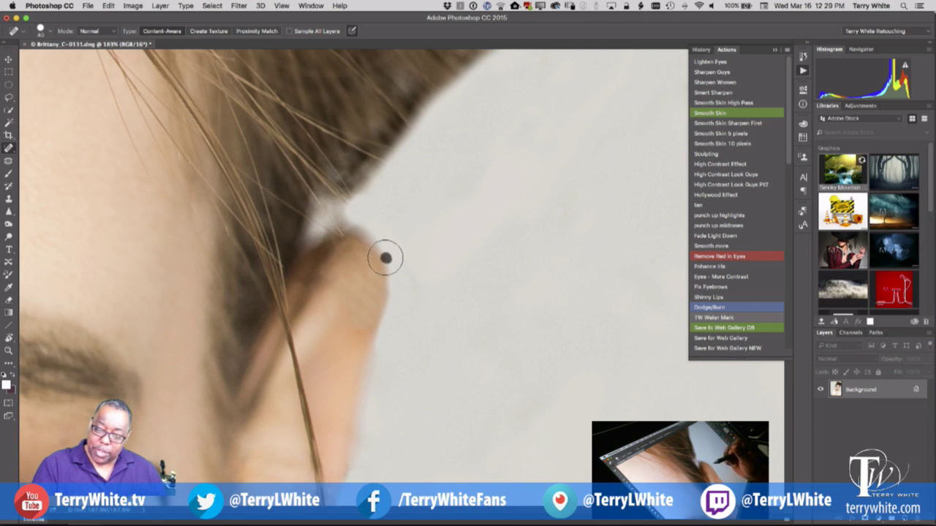
click(358, 325)
Step: Spot-heal the ear's outer edge where the long hair strand crosses it, about midway down the ear
drag(396, 443, 386, 322)
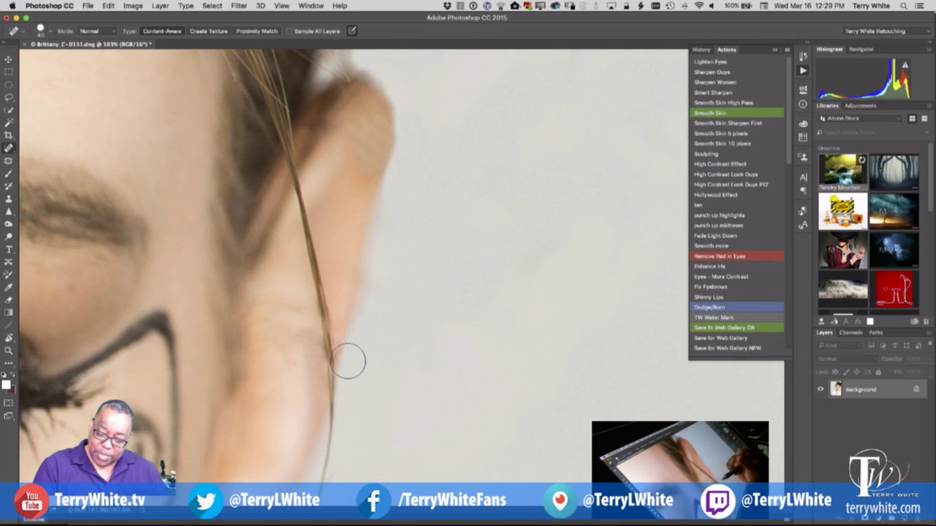
click(339, 347)
click(336, 345)
click(337, 339)
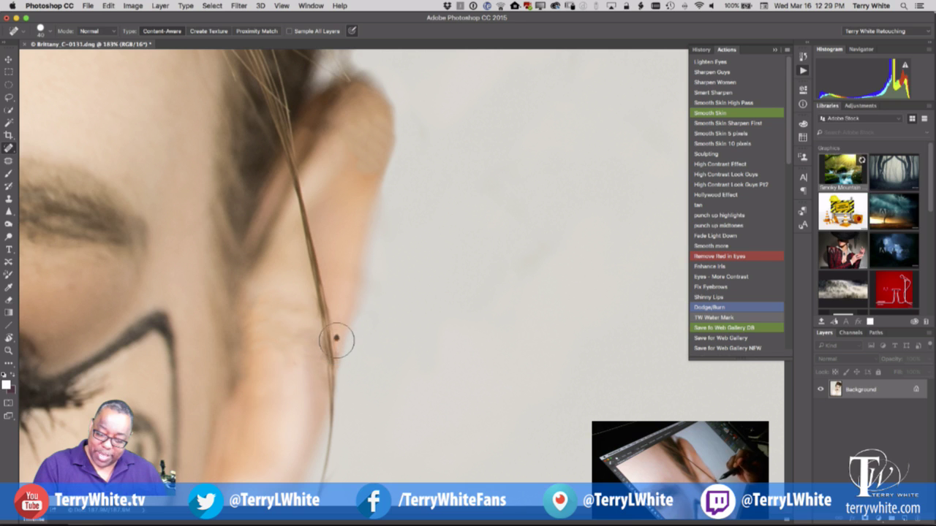
click(337, 359)
click(337, 356)
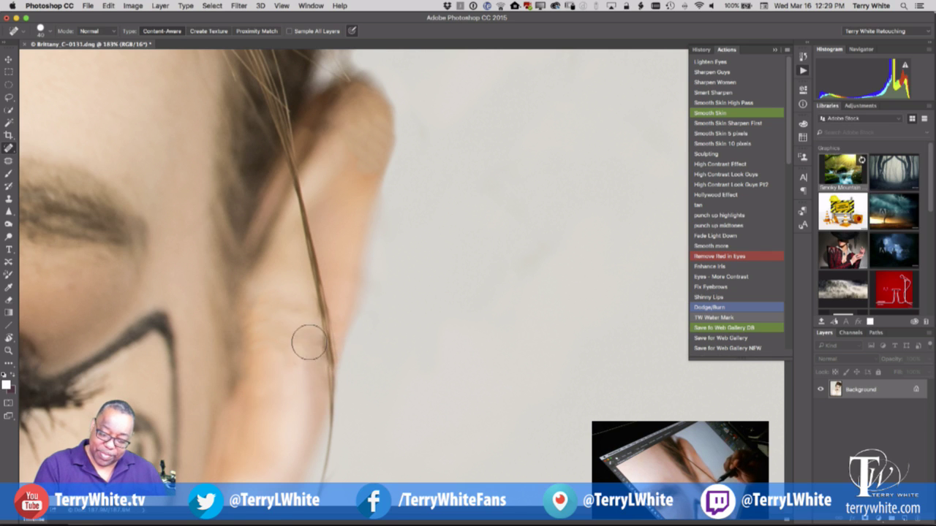
Step: Spot-heal the small marks and creases on the middle of the ear, between the long strand and the face
click(309, 355)
drag(298, 352, 296, 337)
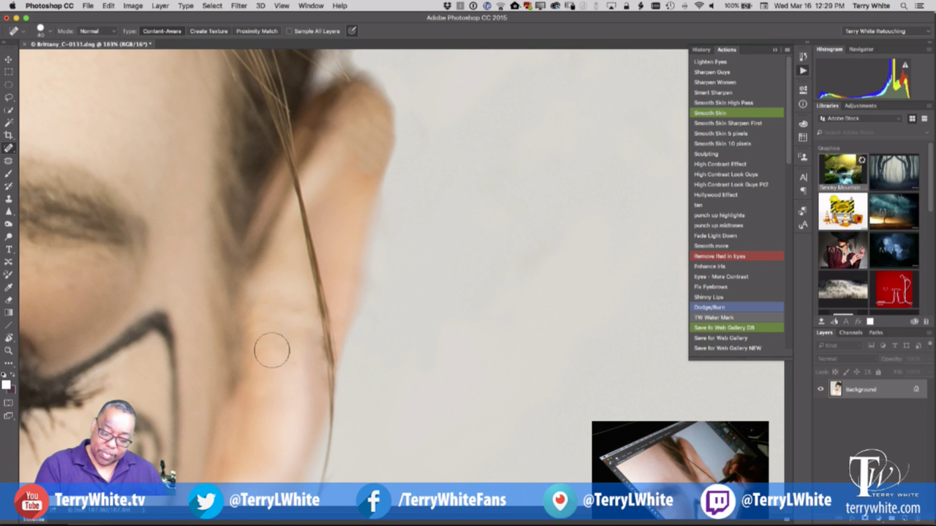
click(270, 351)
click(261, 347)
click(263, 317)
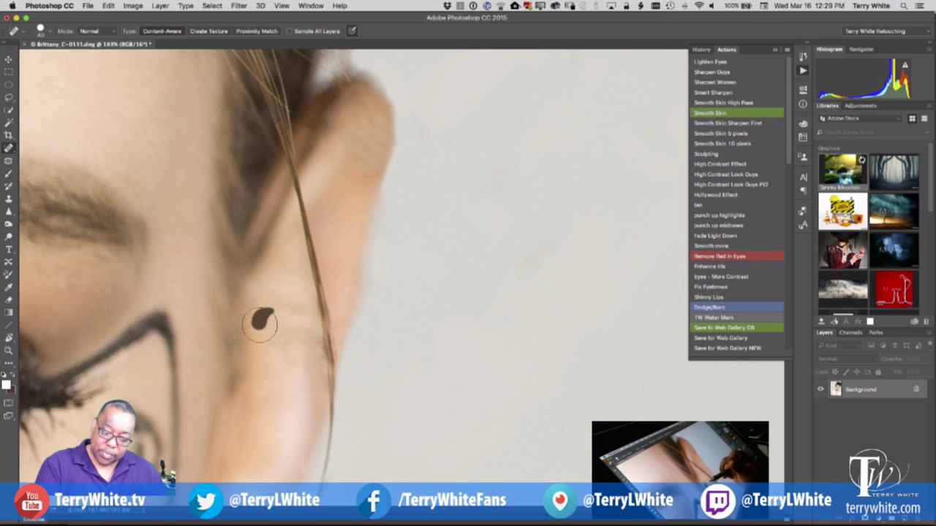
click(265, 298)
click(263, 303)
click(285, 350)
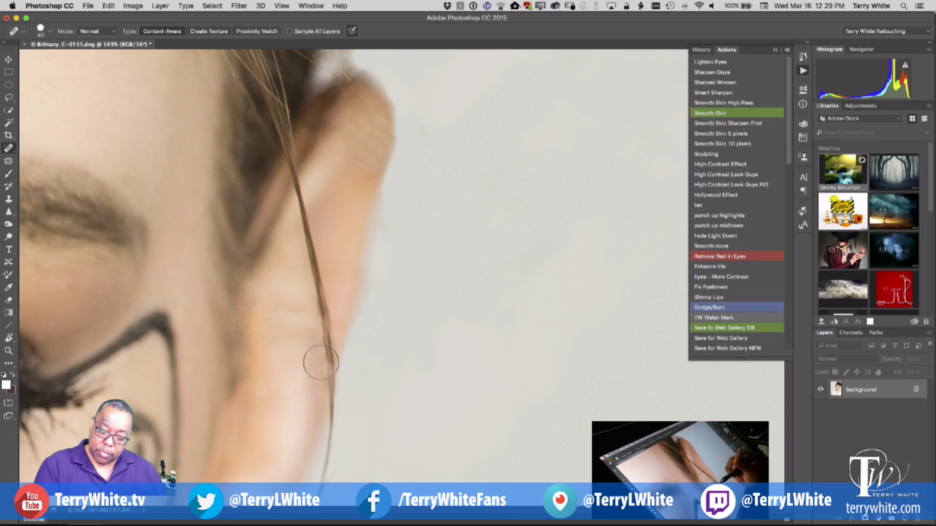
Step: Heal the skin along the inner side of the long strand and the last spots near the ear's inner edge
click(315, 313)
click(307, 294)
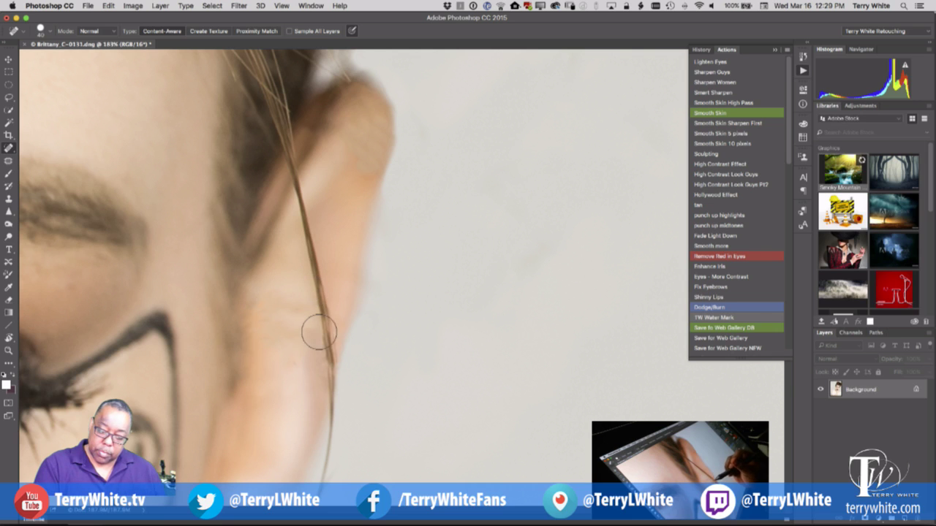
click(324, 370)
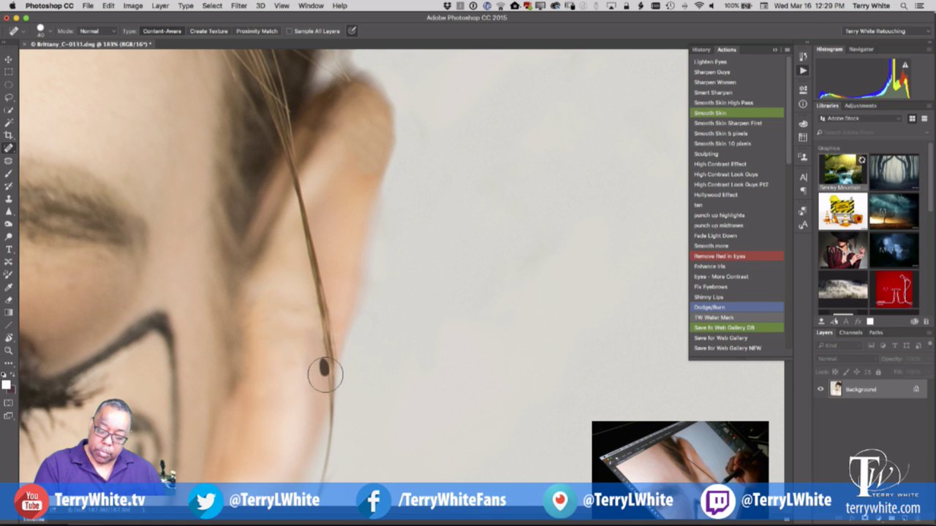
click(324, 370)
click(323, 377)
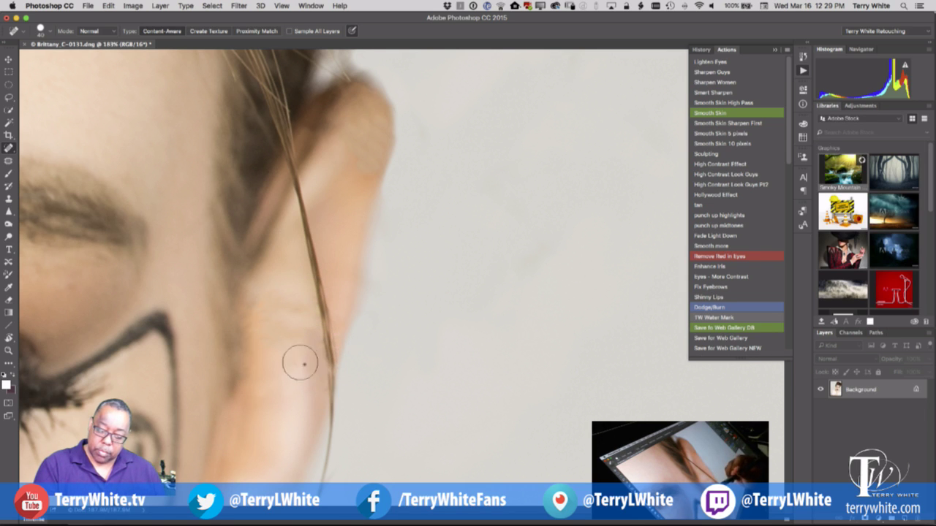
click(273, 329)
click(259, 312)
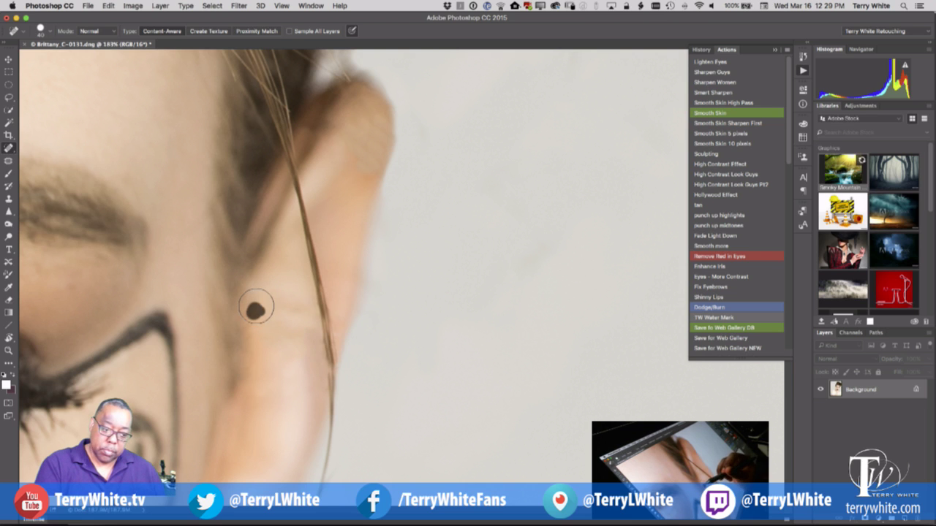
Step: Spot-heal small flaws under the brow nearest this ear and on the skin at the brow's inner end
mouse_move(251, 313)
mouse_down()
mouse_move(324, 372)
mouse_move(444, 387)
mouse_up()
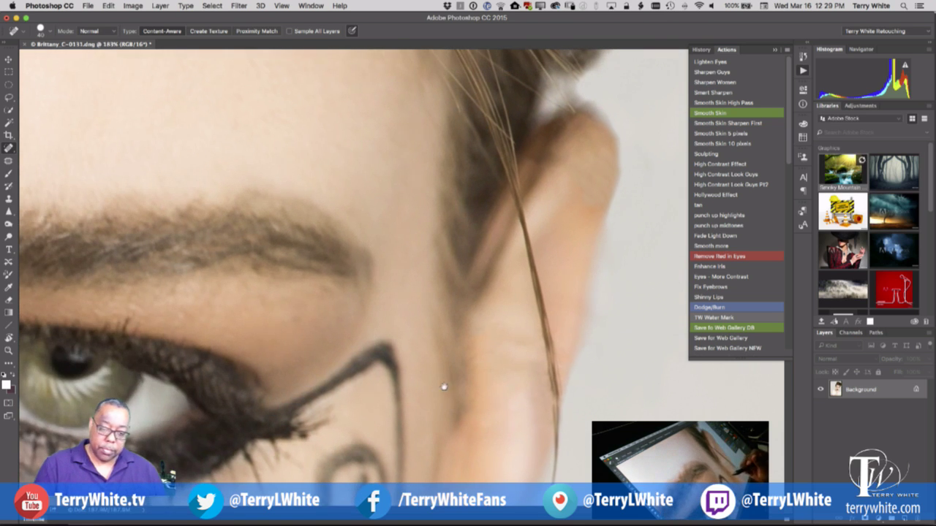
click(297, 316)
click(328, 286)
drag(247, 356, 469, 354)
click(414, 313)
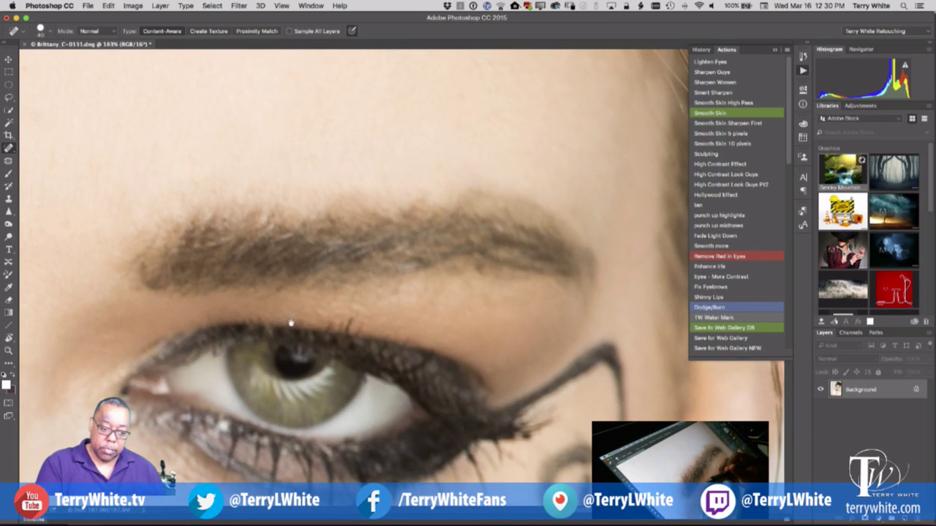
mouse_move(290, 323)
mouse_down()
mouse_move(383, 314)
mouse_move(447, 326)
mouse_up()
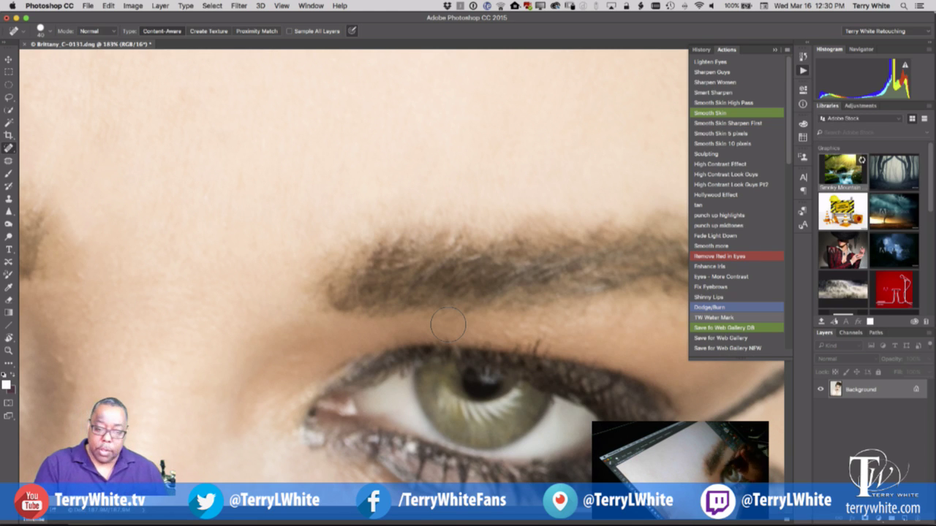
click(309, 288)
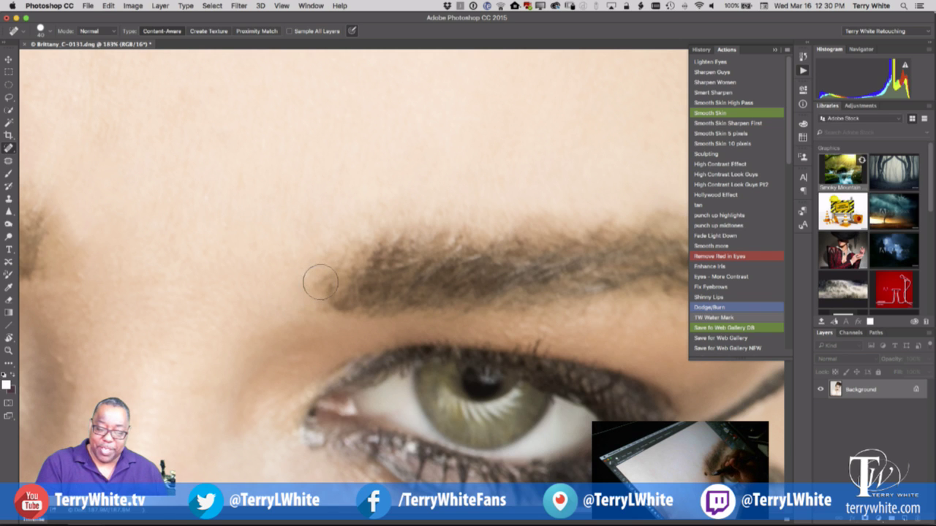
drag(324, 307, 323, 313)
Step: Spot-heal the blemishes at the inner end of the opposite brow and beside that eye's inner corner
drag(264, 366, 399, 366)
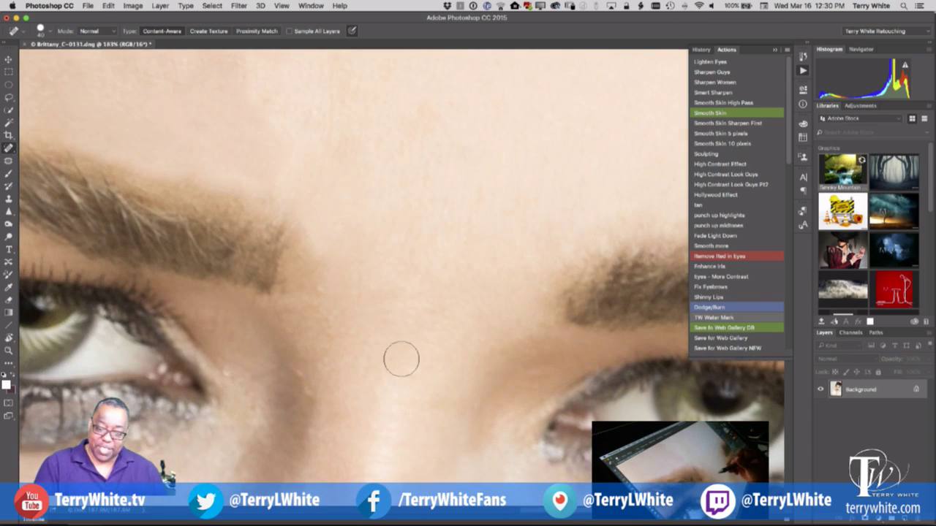
click(321, 291)
click(230, 368)
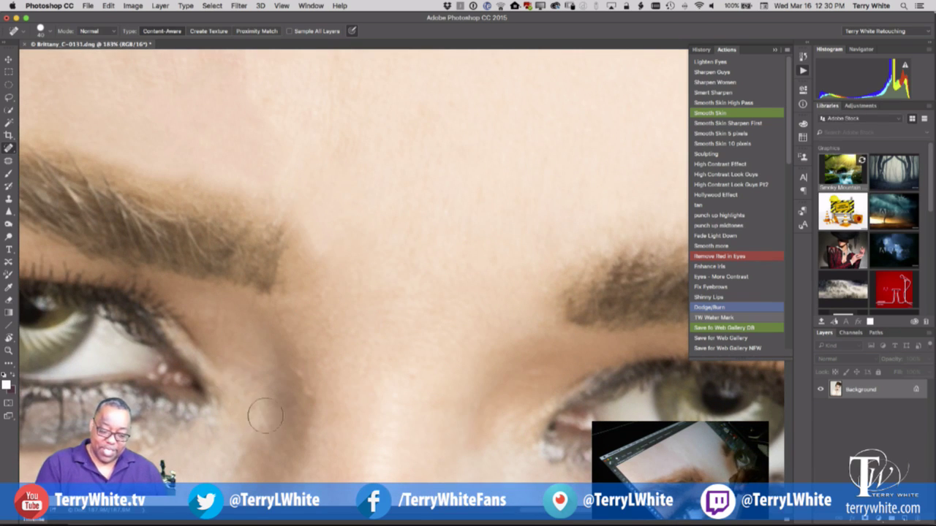
Step: Examine the skin under the opposite eye and around the swirl makeup for blemishes
drag(272, 427, 687, 346)
drag(409, 441, 491, 368)
scroll(489, 367, left, 2)
scroll(490, 368, down, 1)
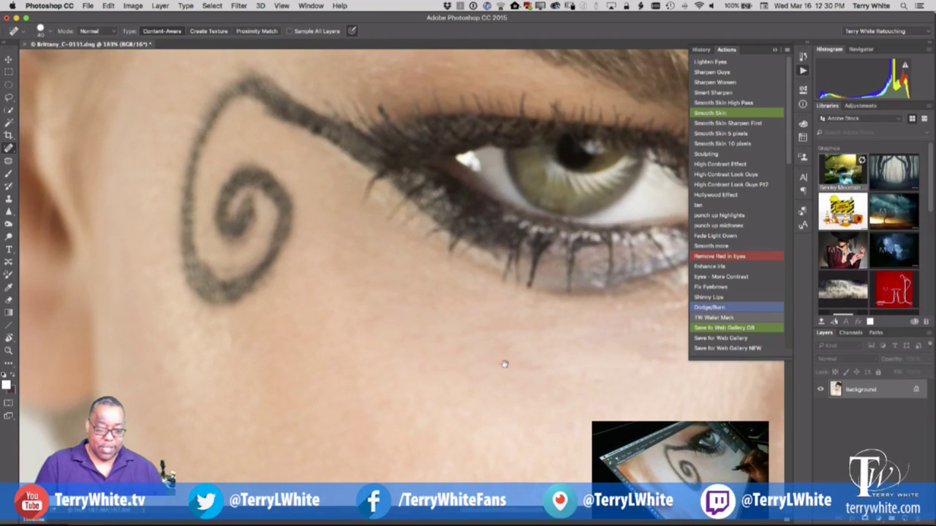
Step: Heal the blemishes below the swirl makeup on the model's right cheek and beside the bridge of the nose
click(225, 334)
scroll(509, 385, right, 12)
scroll(509, 385, down, 4)
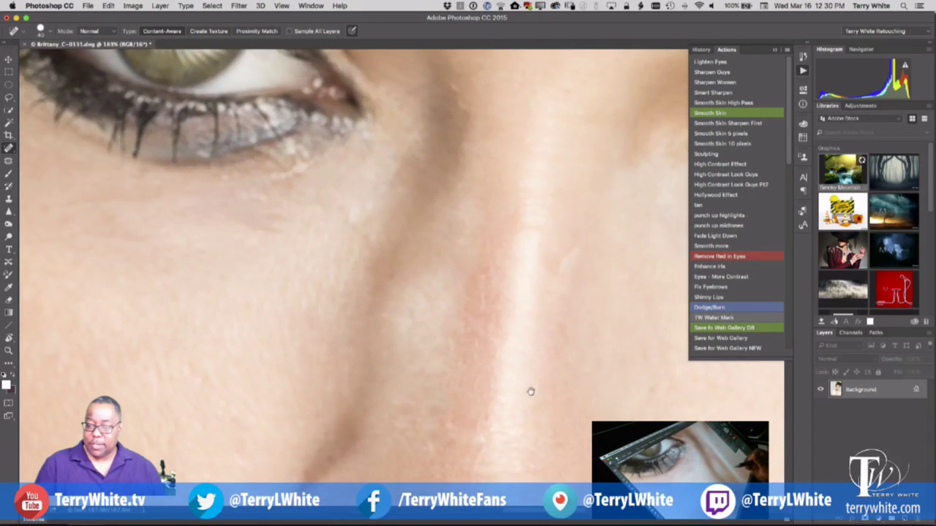
click(389, 279)
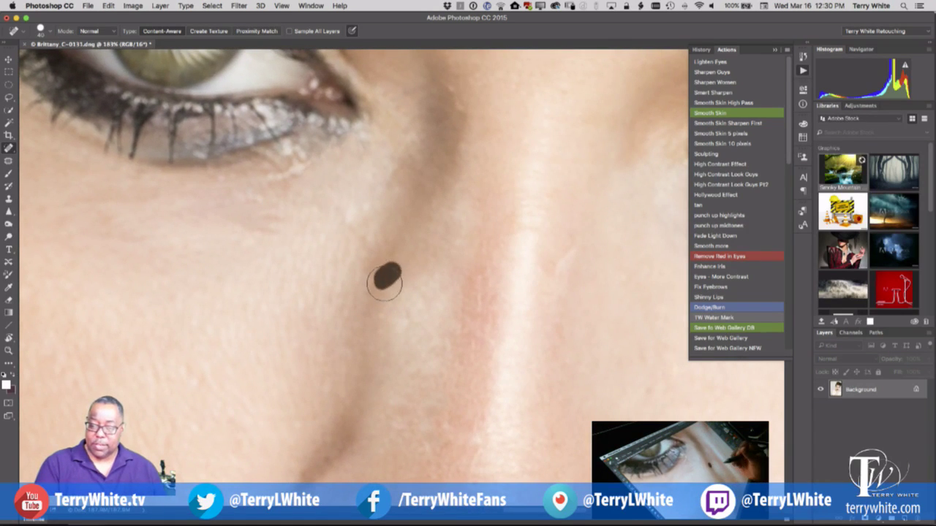
Step: Heal the skin spots between the outer corner of the model's left eye and its swirl makeup
scroll(537, 391, right, 6)
scroll(537, 391, down, 1)
scroll(331, 396, right, 10)
scroll(331, 396, up, 4)
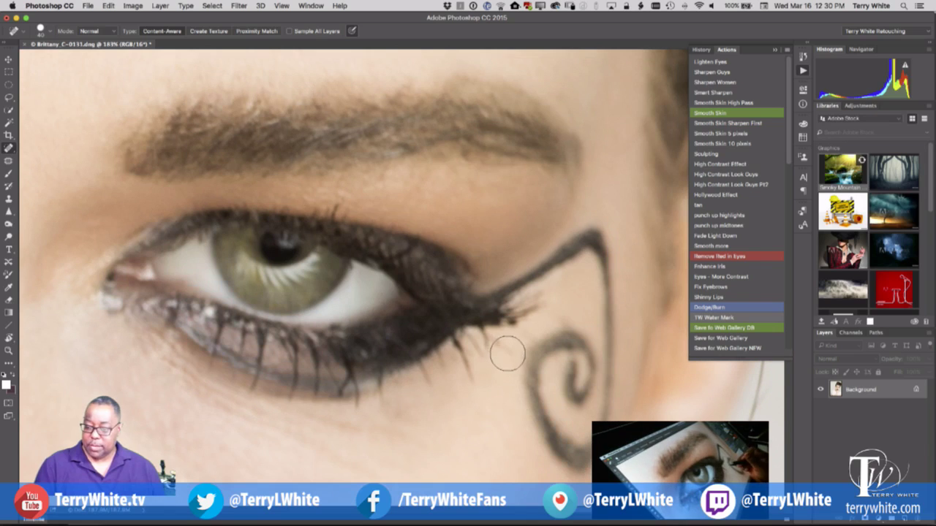
click(502, 348)
click(496, 344)
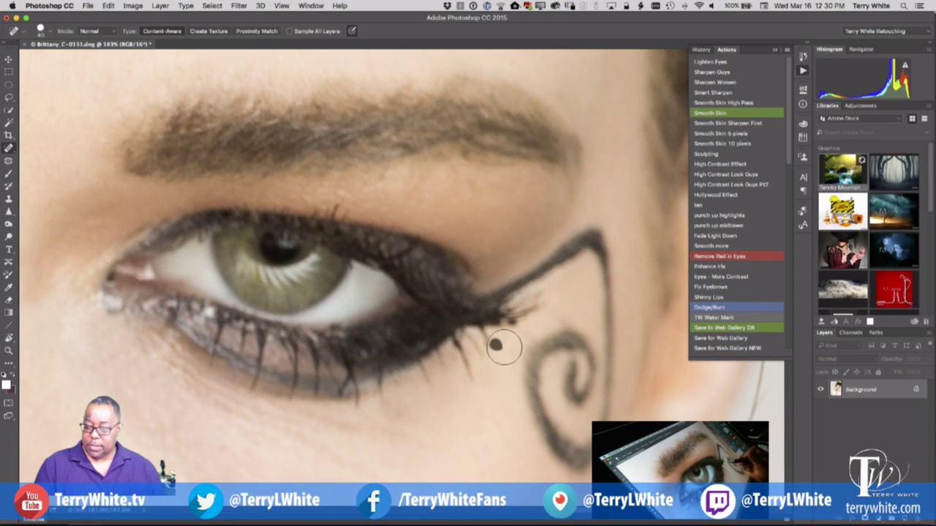
click(530, 338)
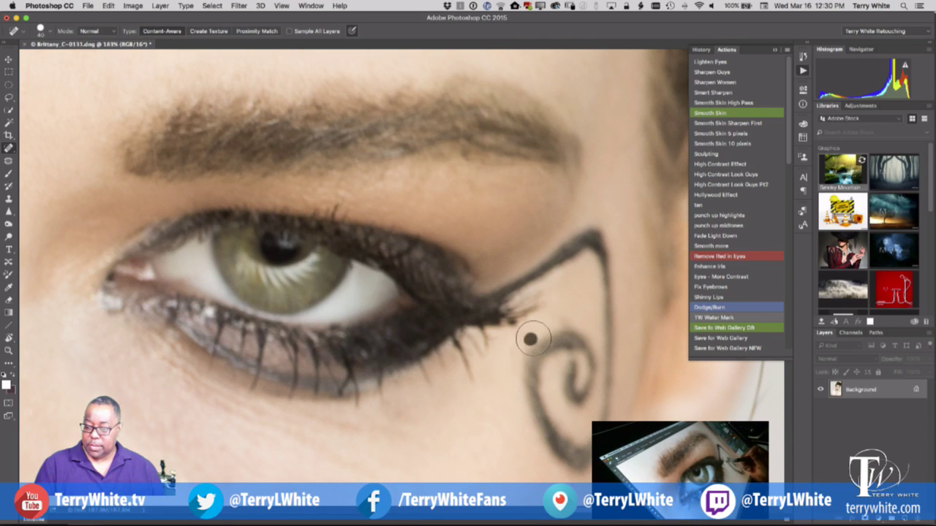
Step: Heal the stray lashes sticking up from the model's left upper eyelid and fit the whole portrait in view
click(345, 216)
click(335, 207)
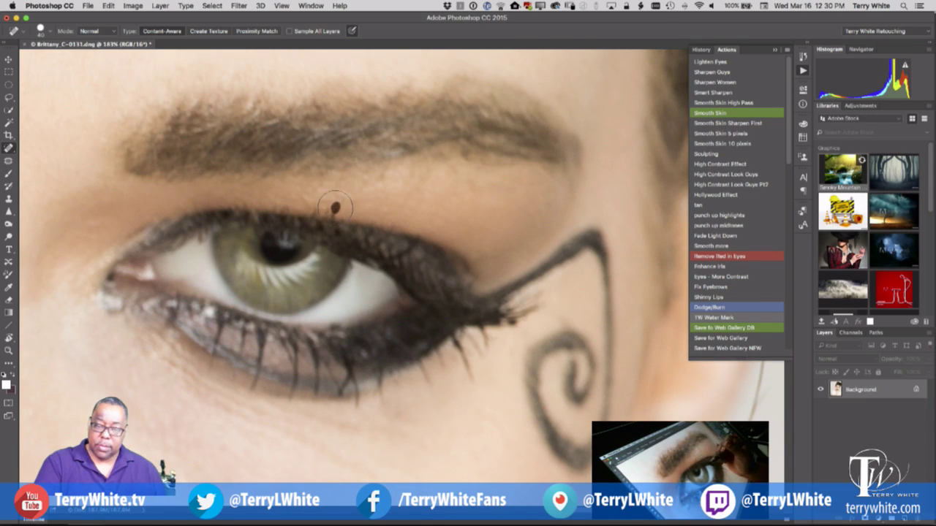
click(333, 215)
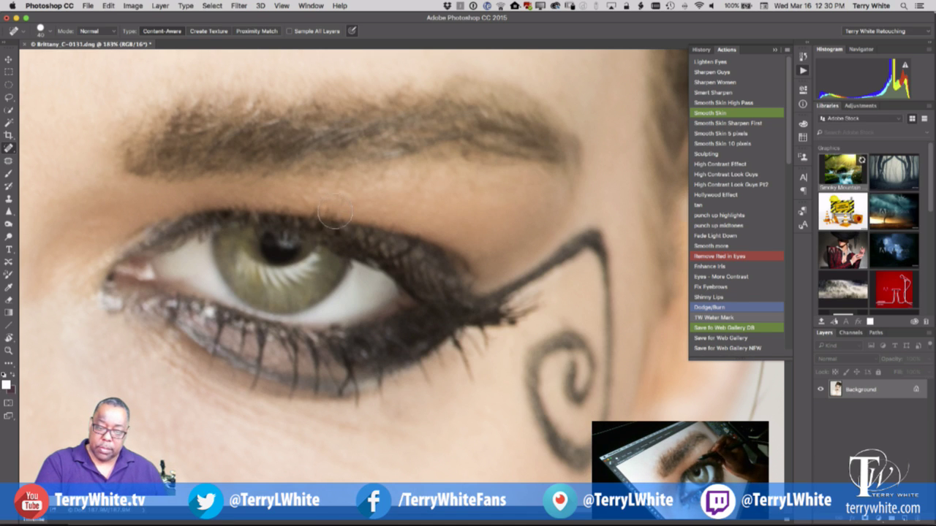
click(324, 204)
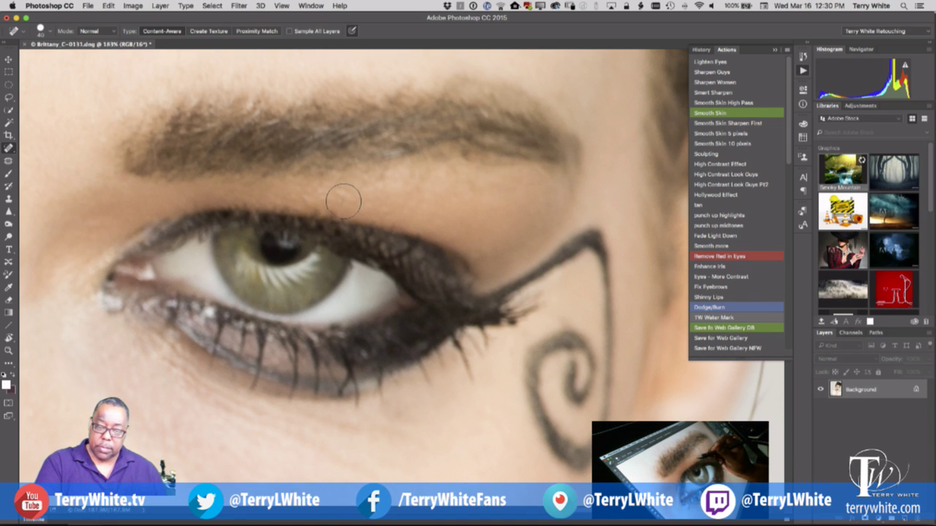
click(338, 202)
drag(600, 388, 404, 501)
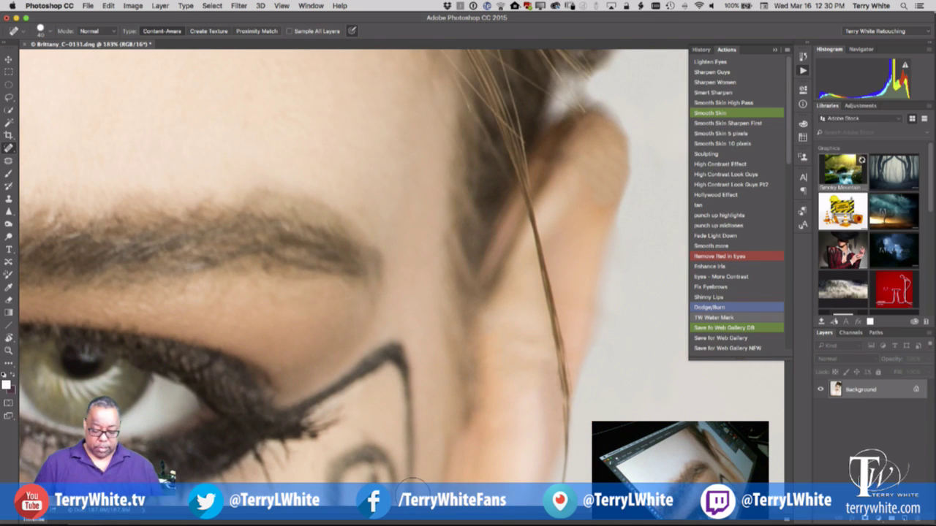
key(super+0)
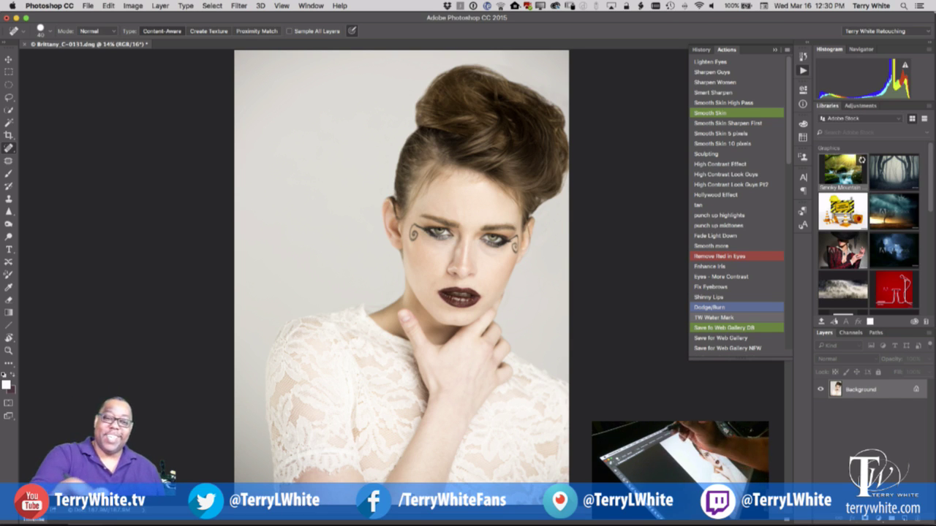
Step: Apply the Liquify filter, using a brush size of 150 to push out the outer edge of the hair bun
click(240, 8)
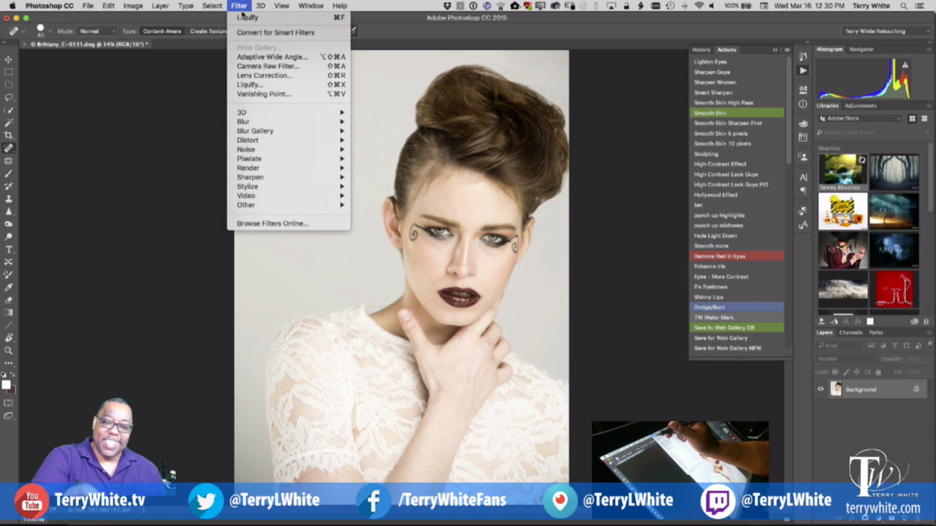
click(249, 85)
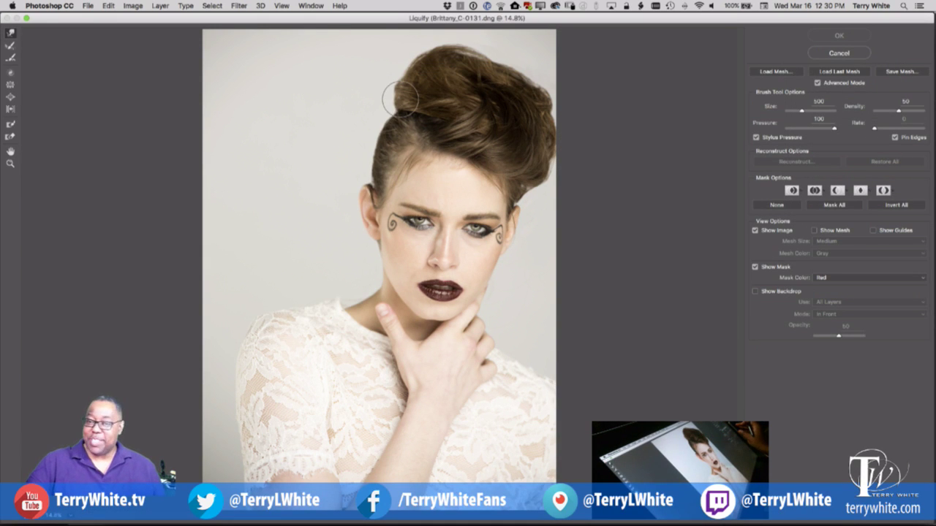
key(bracketleft)
key(bracketleft)
key(bracketleft)
key(bracketleft)
key(bracketleft)
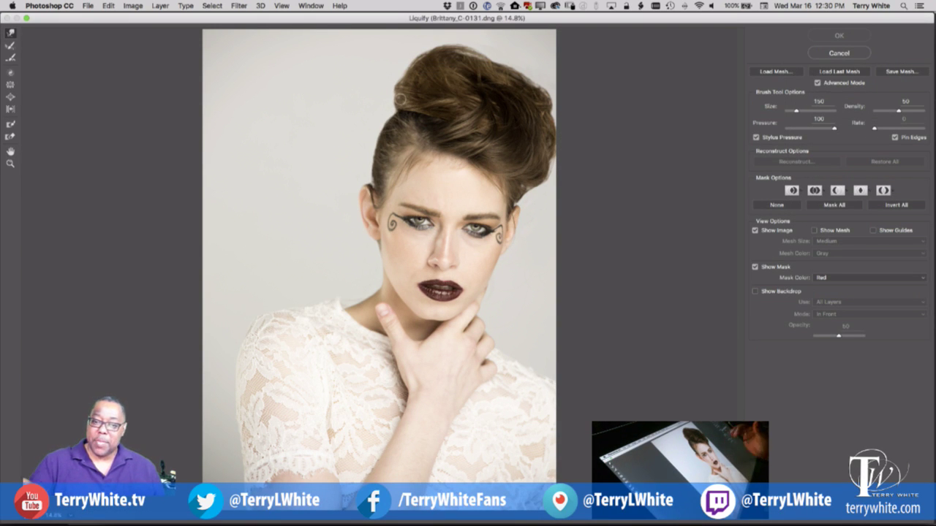
drag(401, 99, 395, 86)
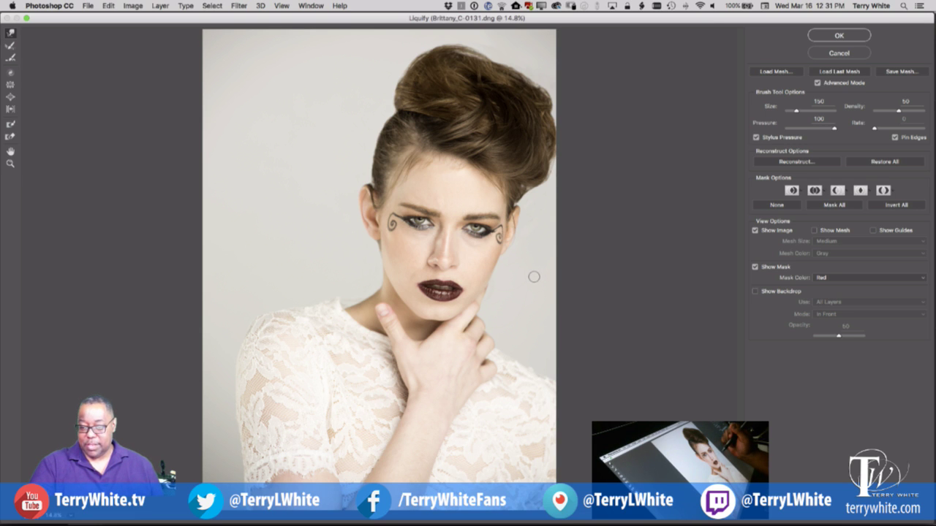
click(845, 36)
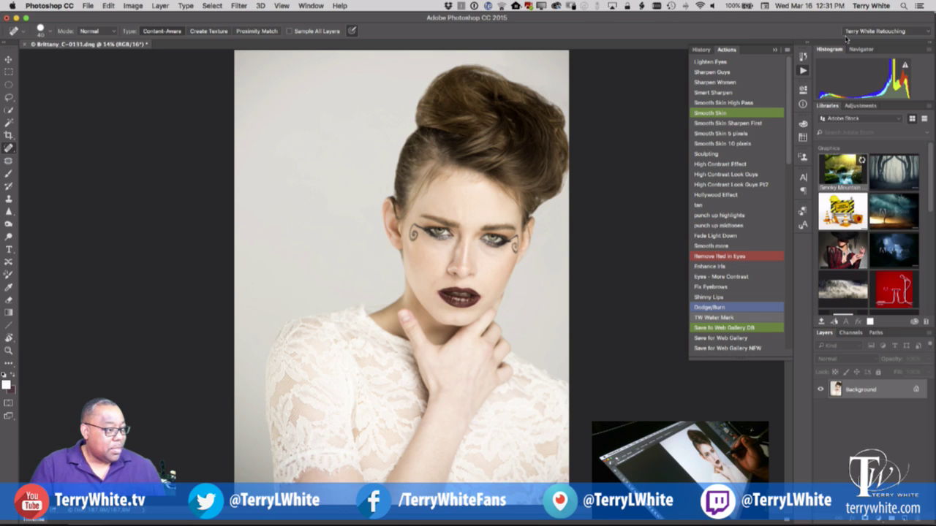
Step: Enlarge the view of the face and switch to the Patch tool
key(z)
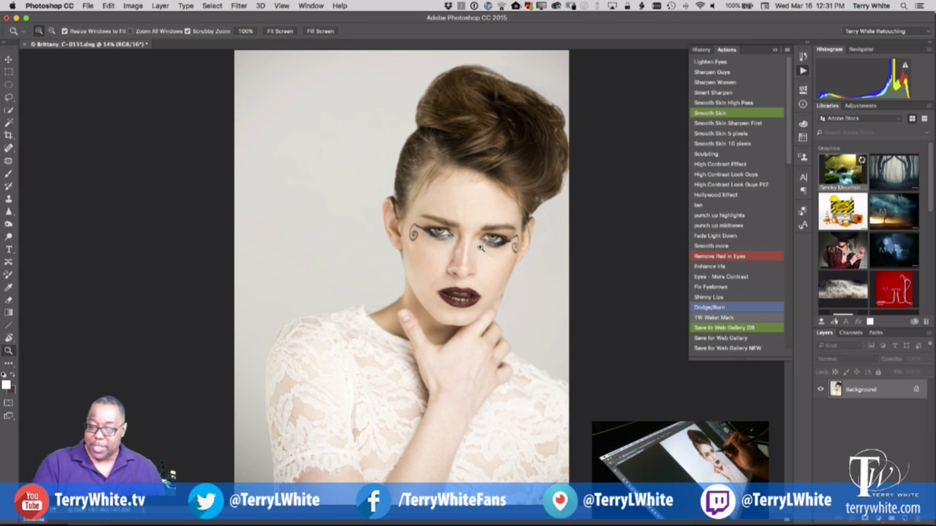
drag(483, 242, 514, 280)
key(j)
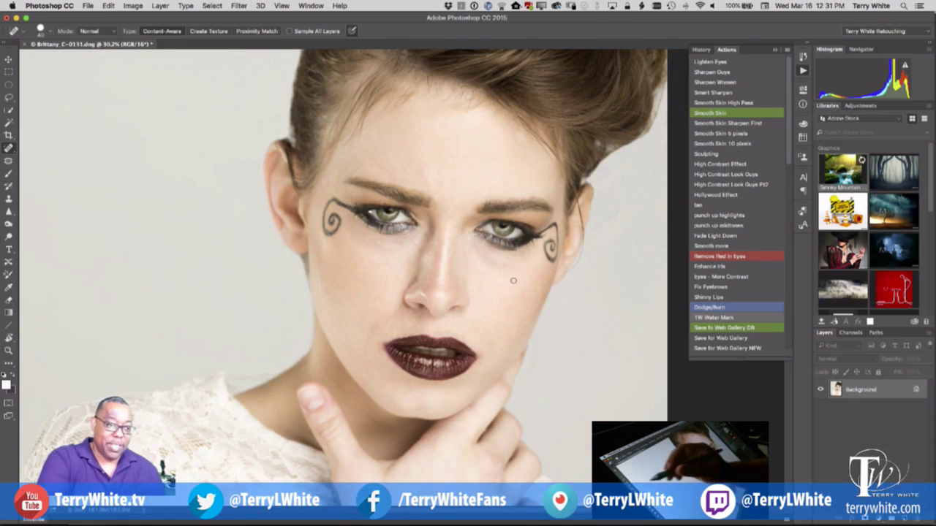
click(9, 160)
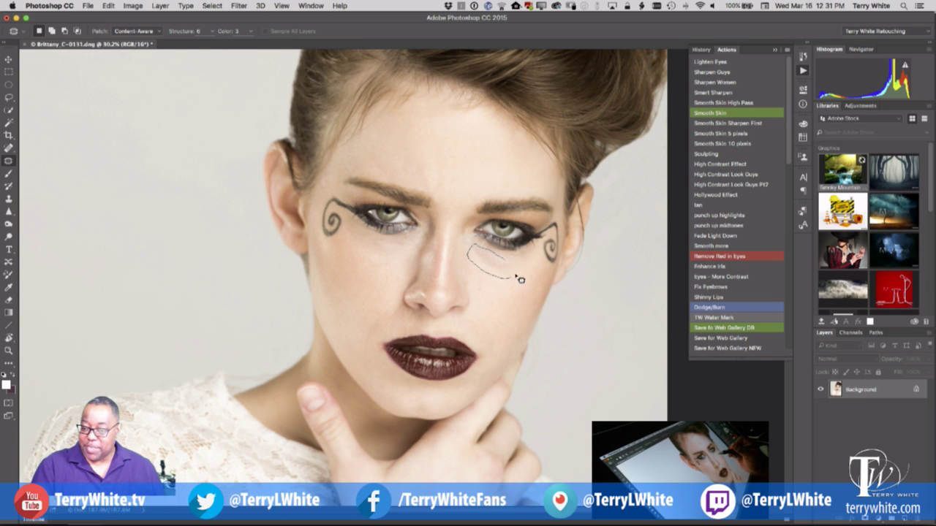
mouse_move(508, 271)
mouse_down()
mouse_move(506, 306)
mouse_move(157, 35)
mouse_up()
click(155, 33)
click(154, 32)
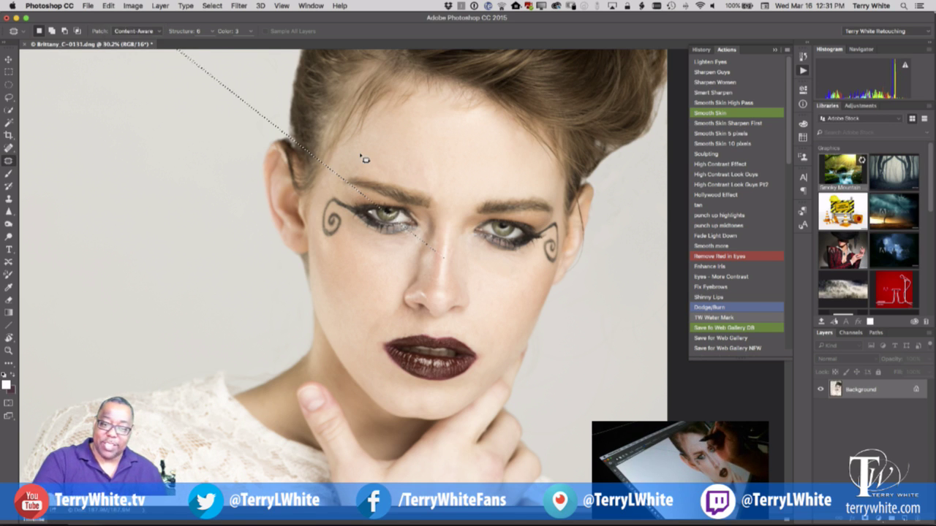
key(super+d)
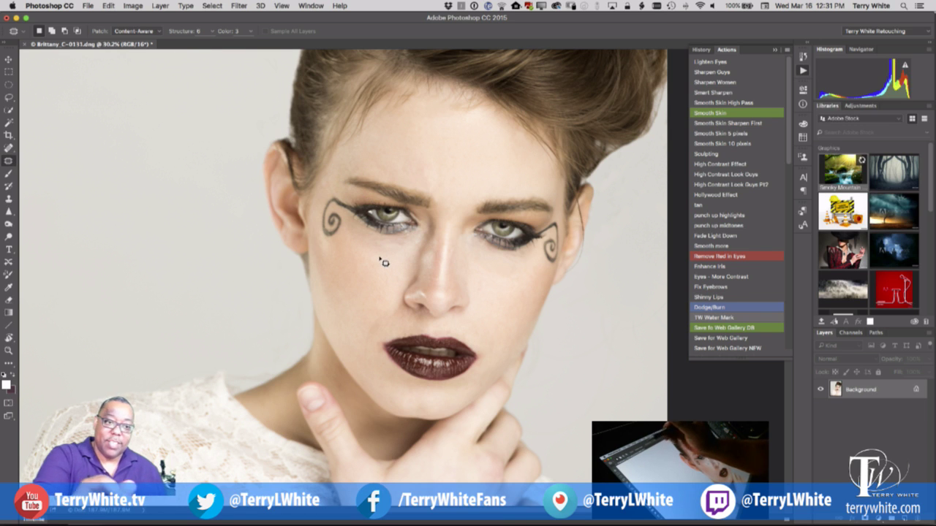
Step: Set the Patch mode to Normal and patch the area under the model's left eye with smooth cheek skin
click(157, 32)
click(153, 23)
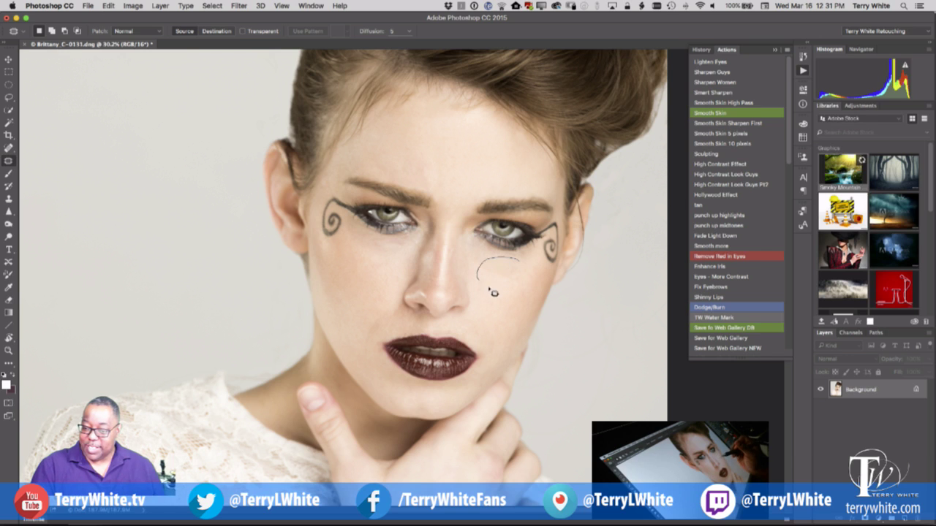
mouse_move(494, 293)
mouse_down()
mouse_move(522, 287)
mouse_move(504, 313)
mouse_move(537, 282)
mouse_up()
click(503, 320)
click(517, 306)
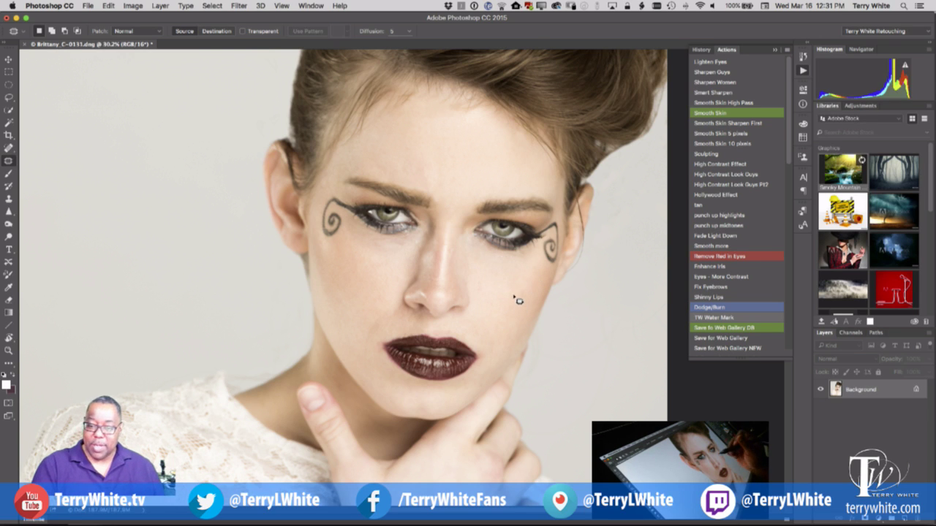
Step: Patch the area under the model's right eye with clean cheek skin and clear the selection
mouse_move(388, 248)
mouse_down()
mouse_move(401, 255)
mouse_move(392, 273)
mouse_up()
click(419, 249)
mouse_move(413, 242)
mouse_down()
mouse_move(377, 269)
mouse_move(385, 247)
mouse_up()
drag(377, 252, 381, 264)
key(super+d)
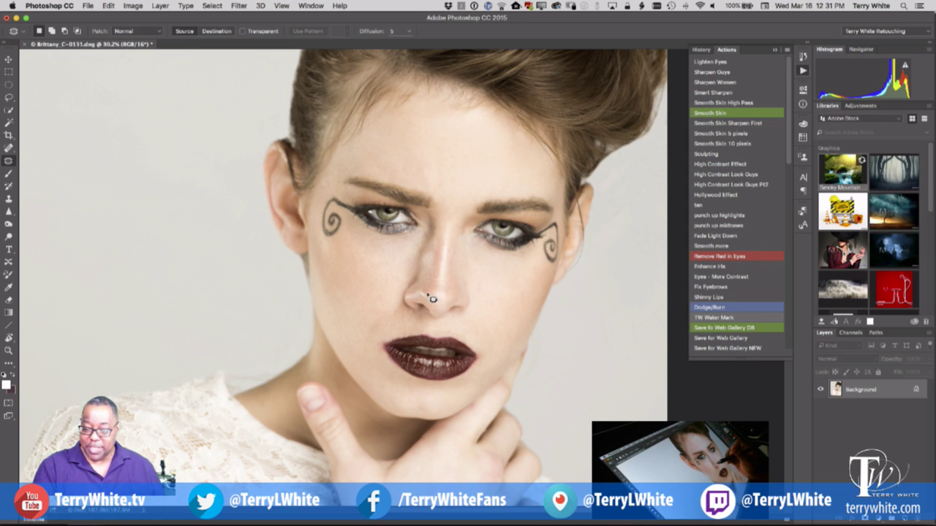
Step: Patch the small flawed areas on the nose, beneath the inner corner of the left eye and on the forehead
mouse_move(423, 302)
mouse_down()
mouse_move(427, 291)
mouse_move(441, 301)
mouse_up()
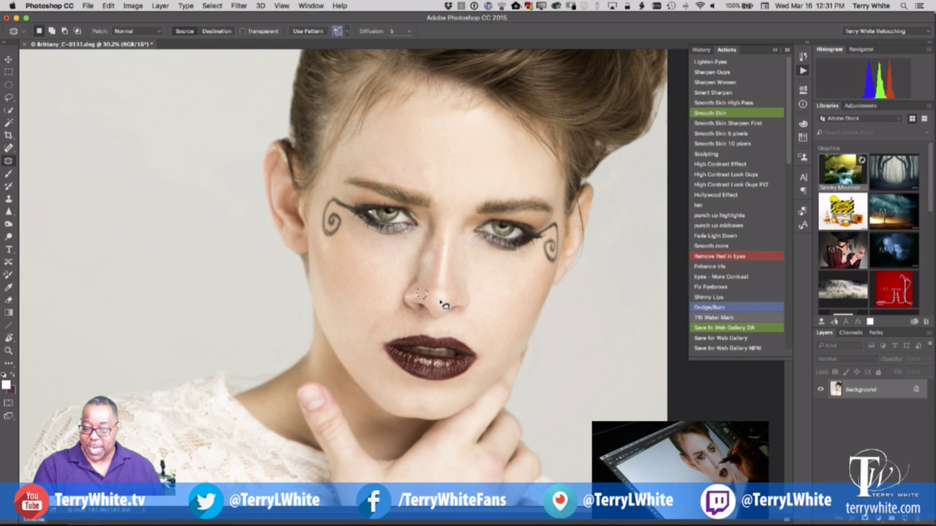
key(super+d)
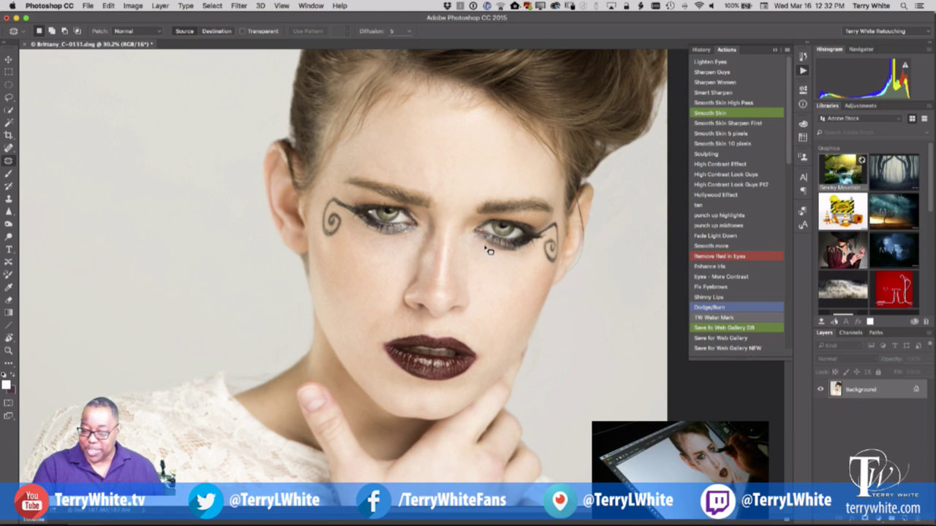
drag(483, 247, 475, 302)
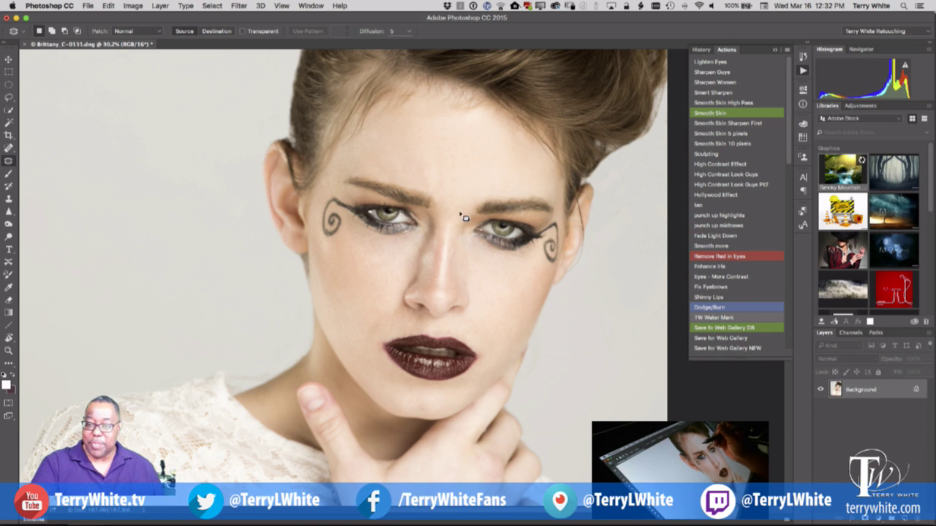
mouse_move(432, 175)
mouse_down()
mouse_move(441, 183)
mouse_move(428, 163)
mouse_move(448, 170)
mouse_up()
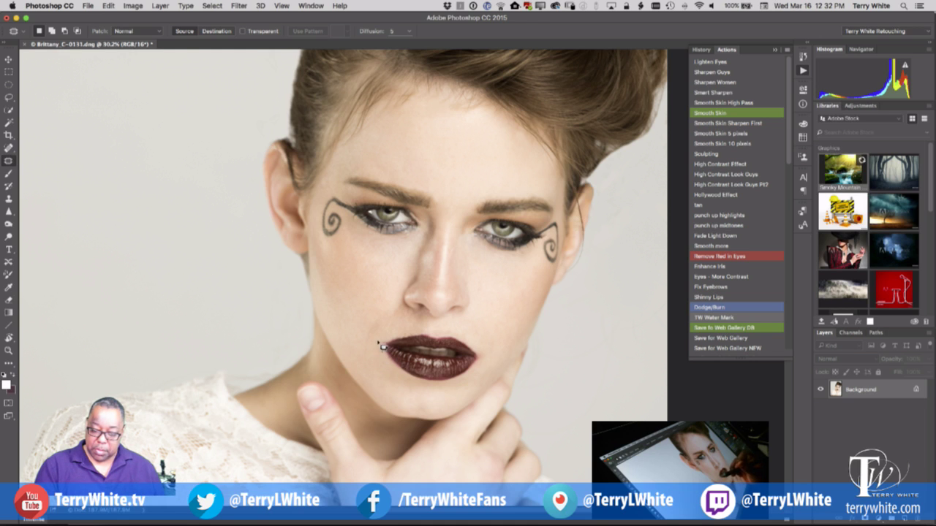
Step: Set the Patch mode to Content-Aware and clean up the skin at both mouth corners and above the upper lip
click(152, 32)
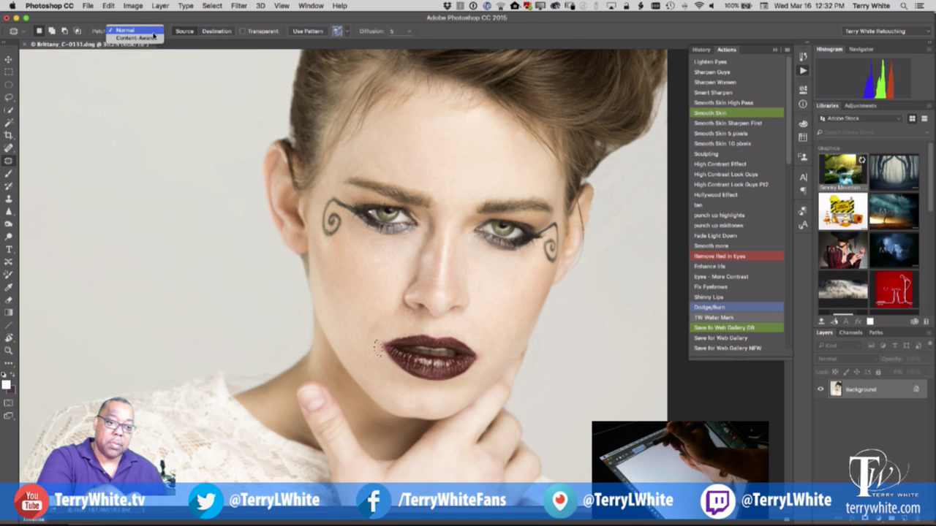
click(151, 39)
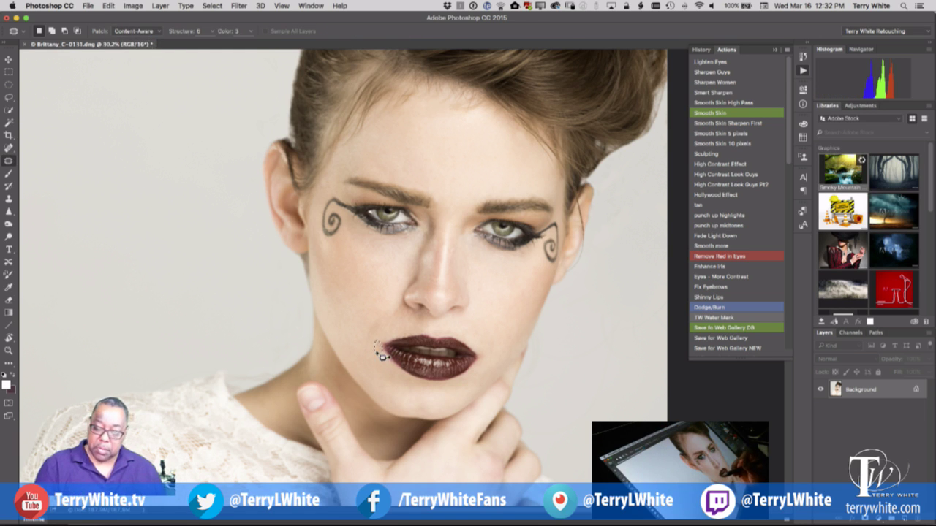
drag(374, 366, 377, 401)
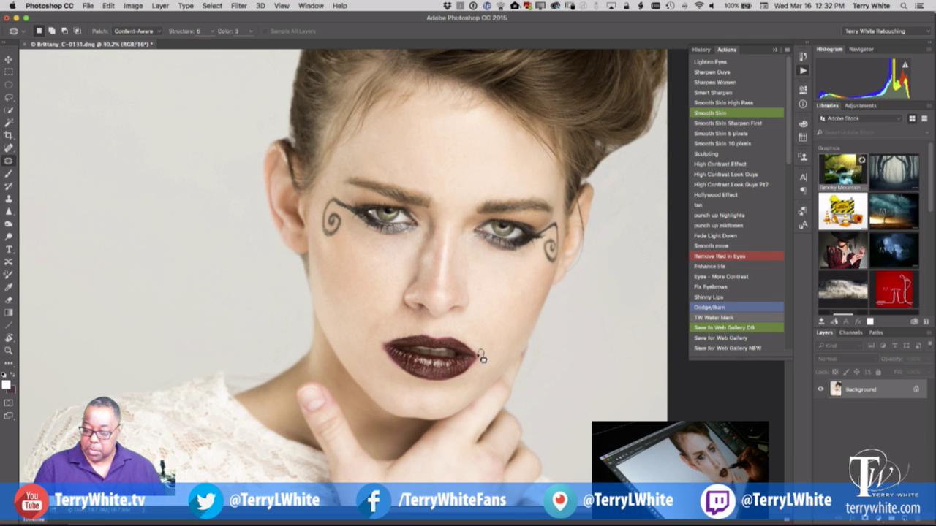
drag(484, 363, 482, 391)
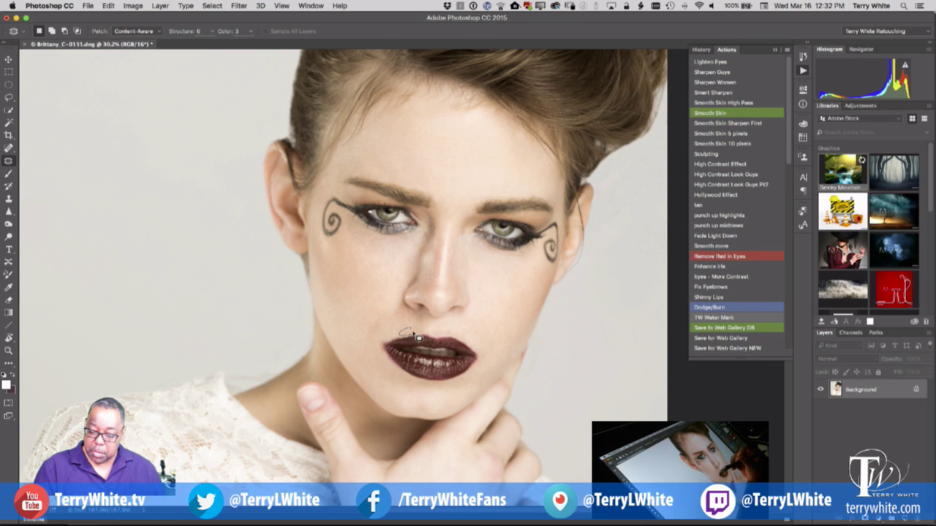
drag(422, 322, 429, 328)
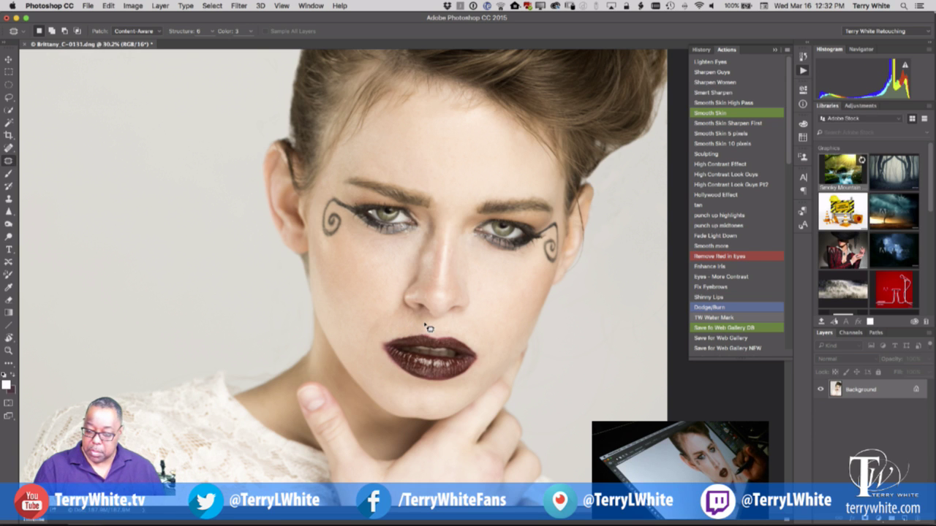
drag(455, 354, 489, 376)
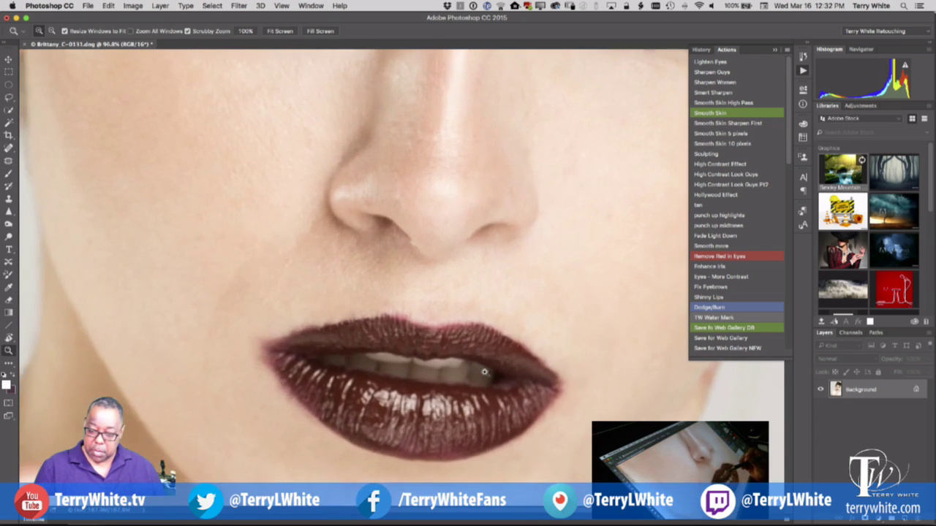
key(j)
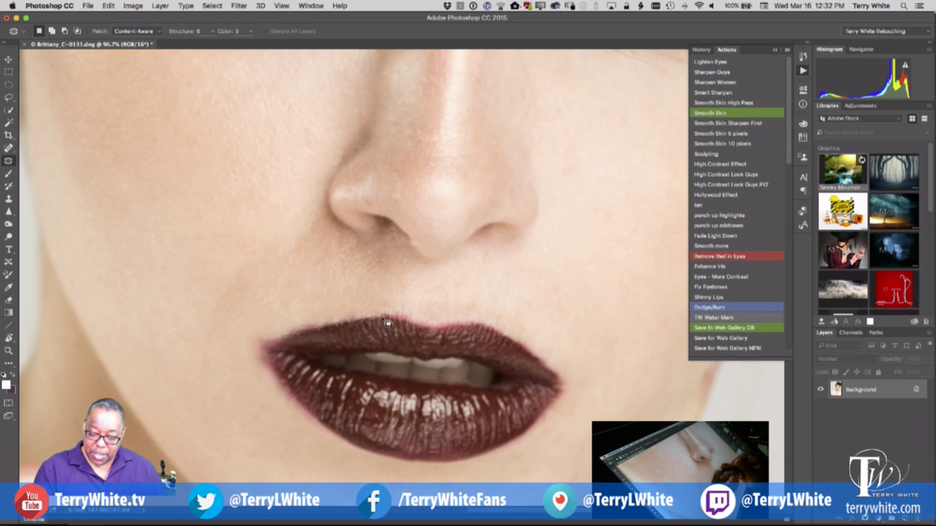
mouse_move(381, 316)
mouse_down()
mouse_move(273, 324)
mouse_move(251, 340)
mouse_move(255, 348)
mouse_move(281, 349)
mouse_move(334, 323)
mouse_move(325, 295)
mouse_up()
drag(408, 300, 412, 305)
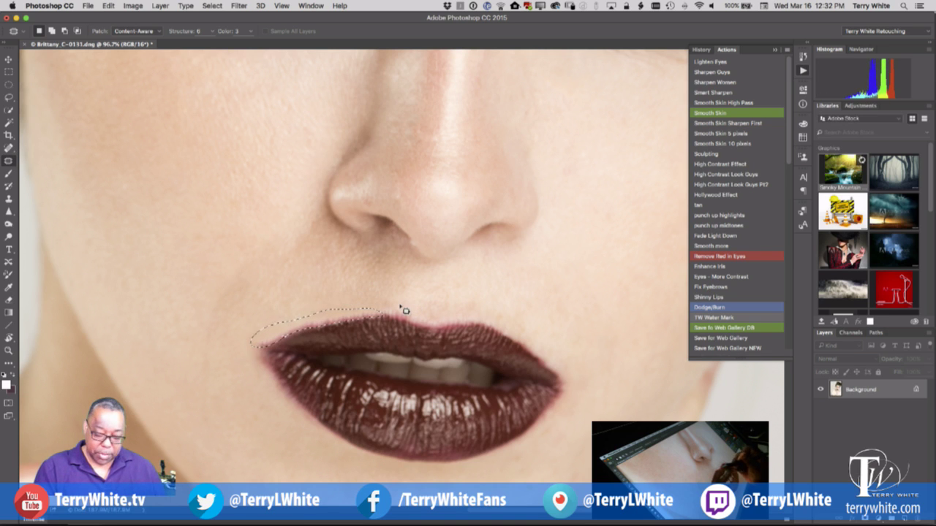
drag(324, 312, 423, 311)
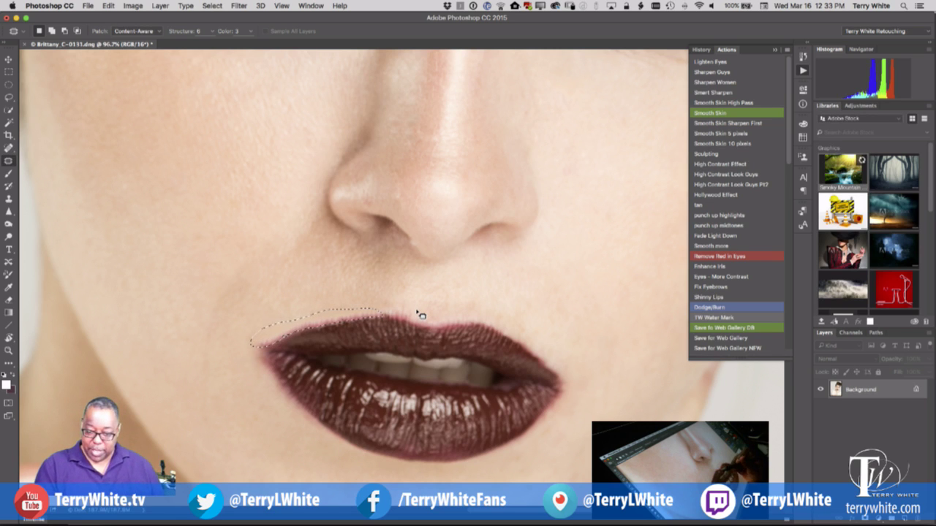
click(405, 330)
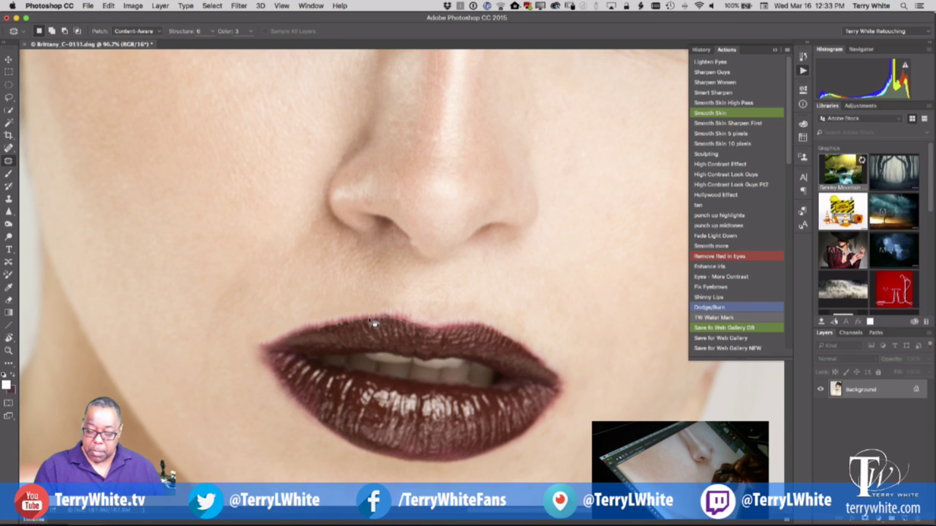
Step: Select the skin above the left half of the upper lip and try cloning clean skin along the lip's edge
mouse_move(368, 326)
mouse_down()
mouse_move(300, 335)
mouse_move(257, 315)
mouse_move(406, 296)
mouse_move(425, 334)
mouse_up()
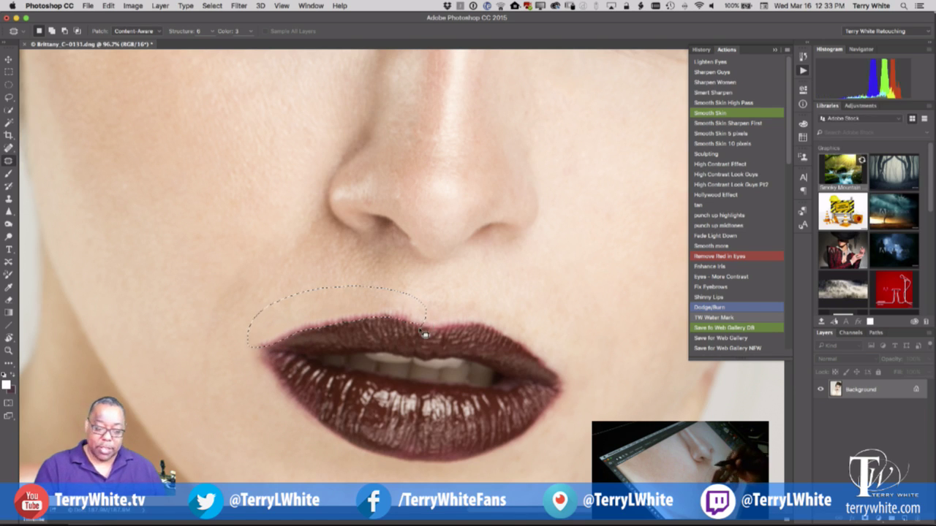
key(s)
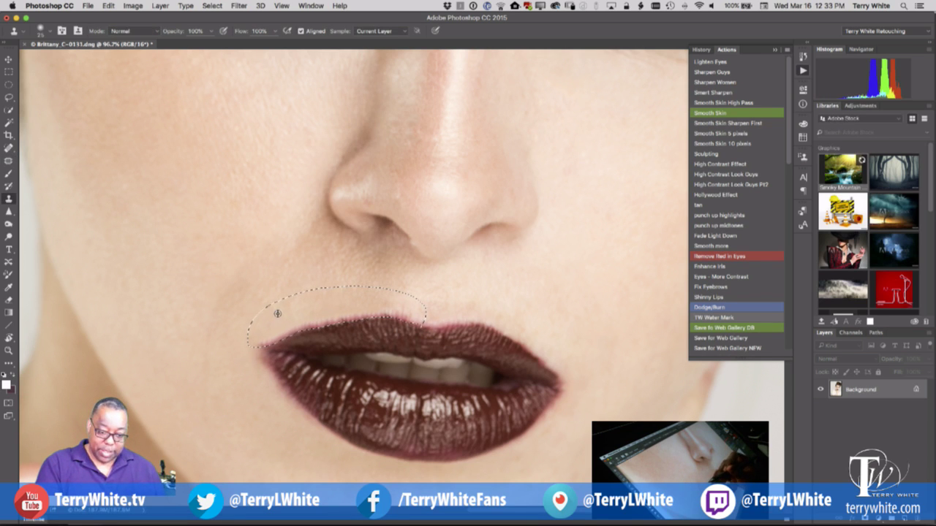
alt+click(278, 314)
mouse_move(273, 335)
mouse_down()
mouse_move(340, 317)
mouse_move(329, 321)
mouse_move(399, 316)
mouse_move(418, 325)
mouse_up()
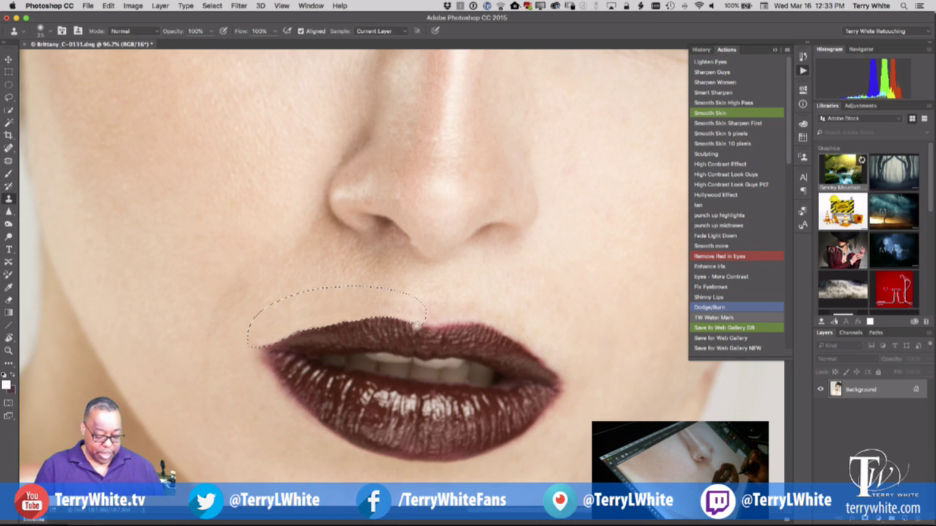
key(super+d)
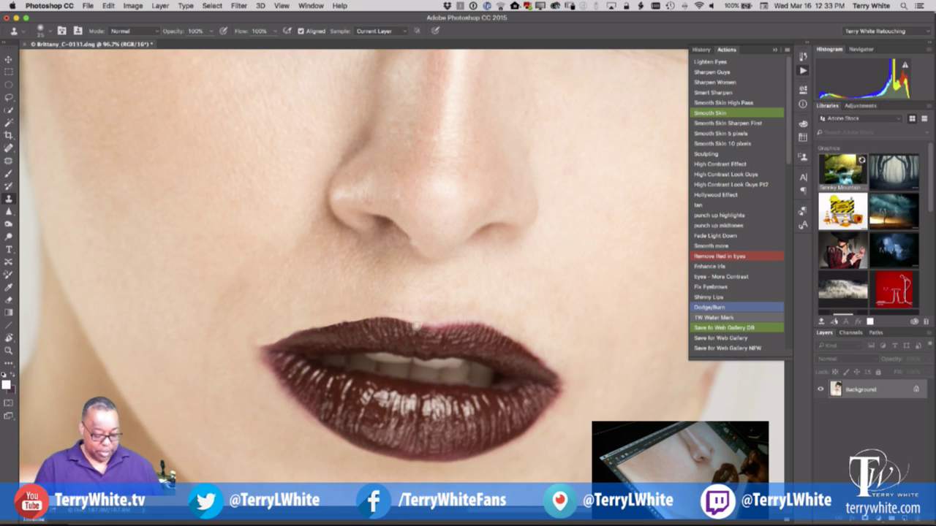
key(super+z)
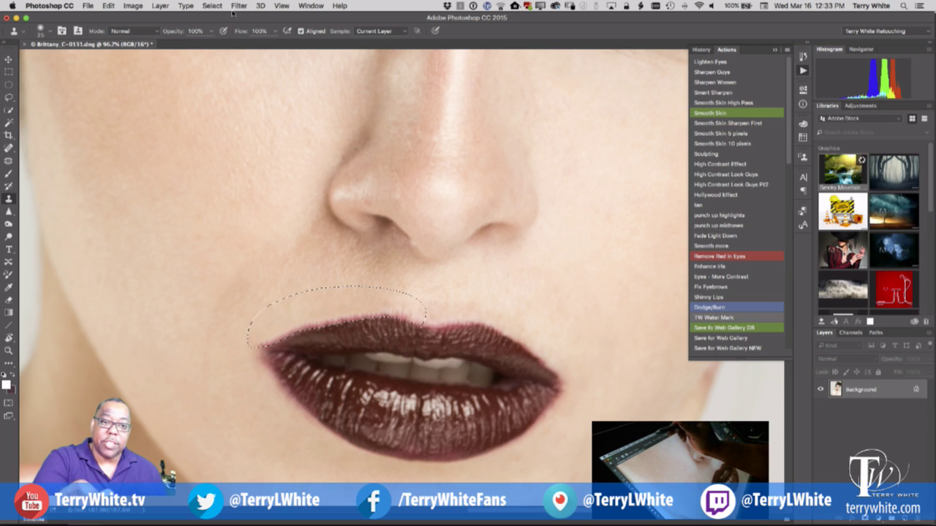
Step: Feather the selection above the upper lip, clone clean skin along the lip's left edge and clear the selection
click(212, 6)
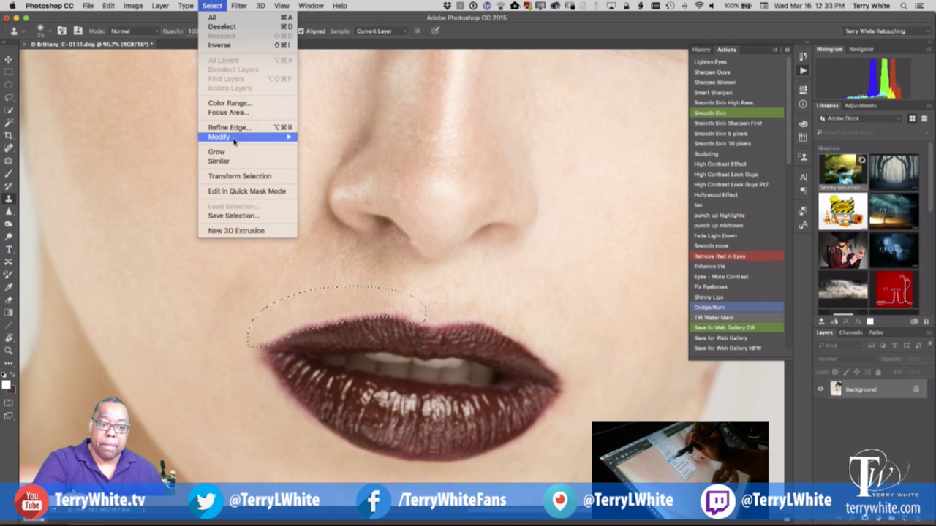
mouse_move(237, 139)
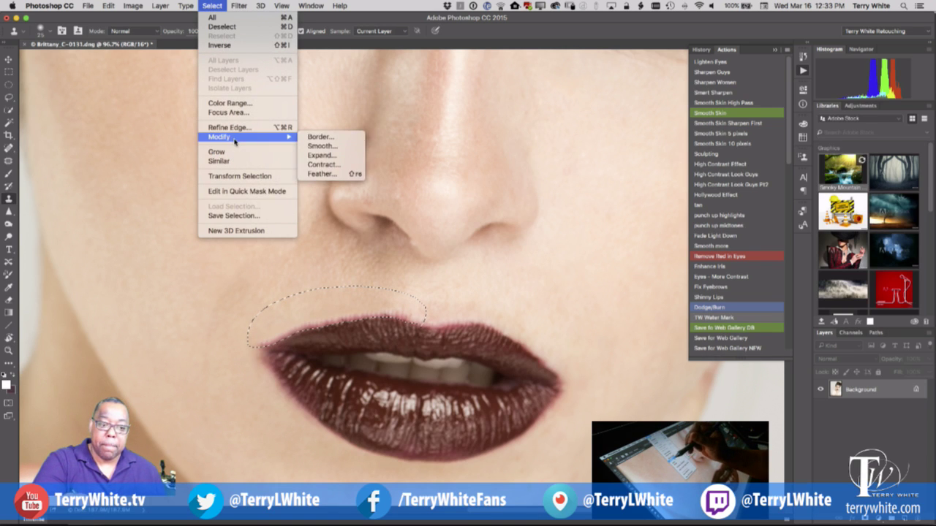
click(322, 174)
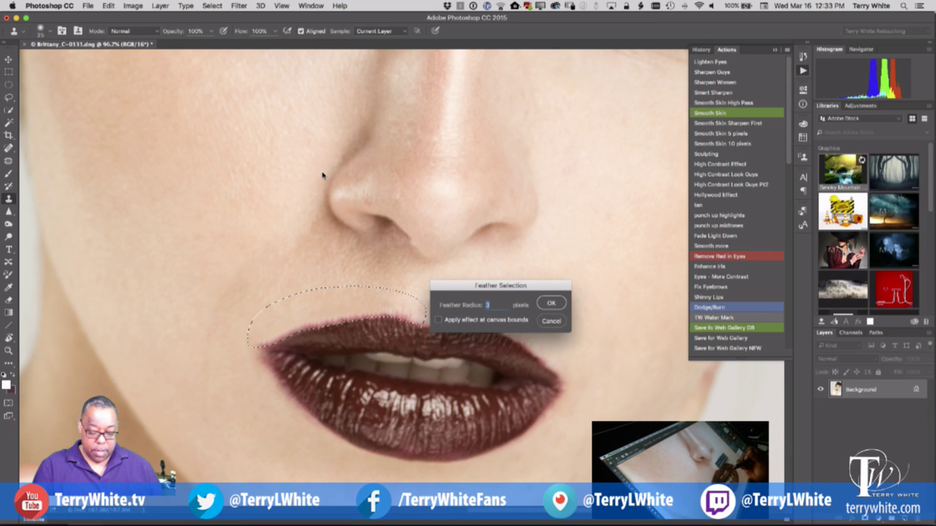
click(550, 301)
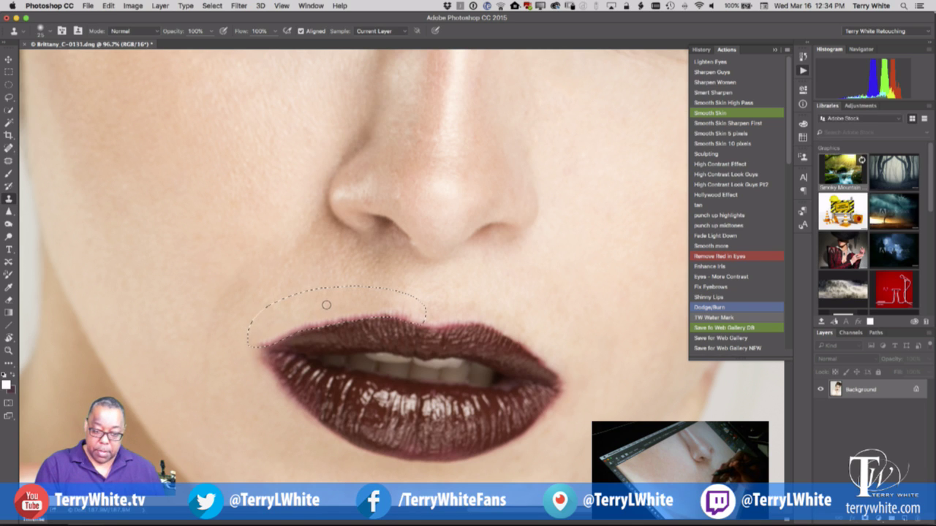
mouse_move(322, 319)
mouse_down()
mouse_move(275, 342)
mouse_move(364, 316)
mouse_move(337, 320)
mouse_move(417, 323)
mouse_move(398, 312)
mouse_up()
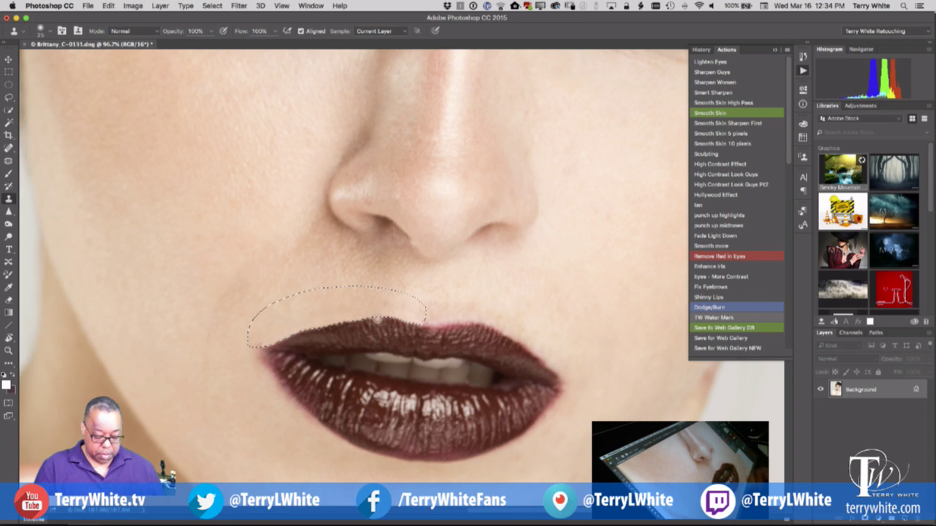
key(super+h)
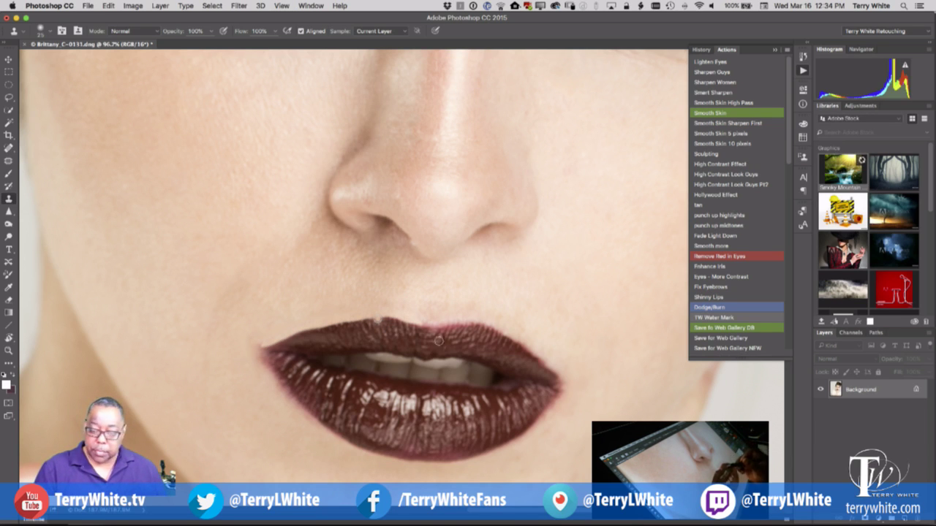
key(super+z)
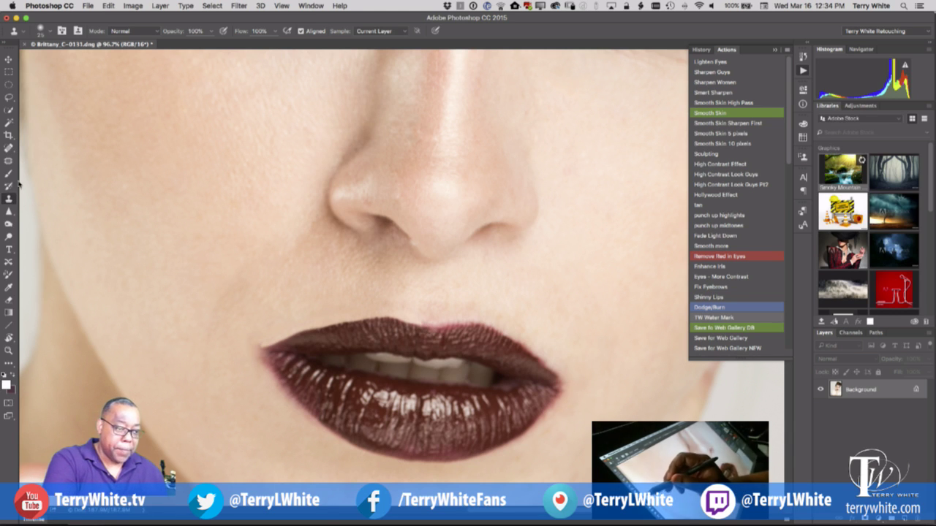
Step: Select the skin above the right half of the upper lip with the Patch tool and feather the selection by 2 pixels
click(9, 161)
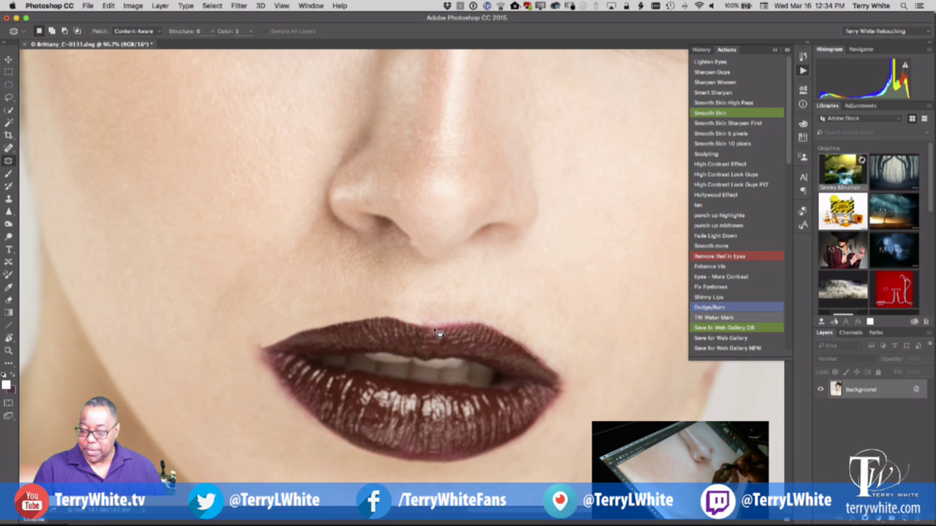
mouse_move(430, 330)
mouse_down()
mouse_move(418, 327)
mouse_move(472, 307)
mouse_move(541, 326)
mouse_move(585, 376)
mouse_move(576, 393)
mouse_move(559, 379)
mouse_up()
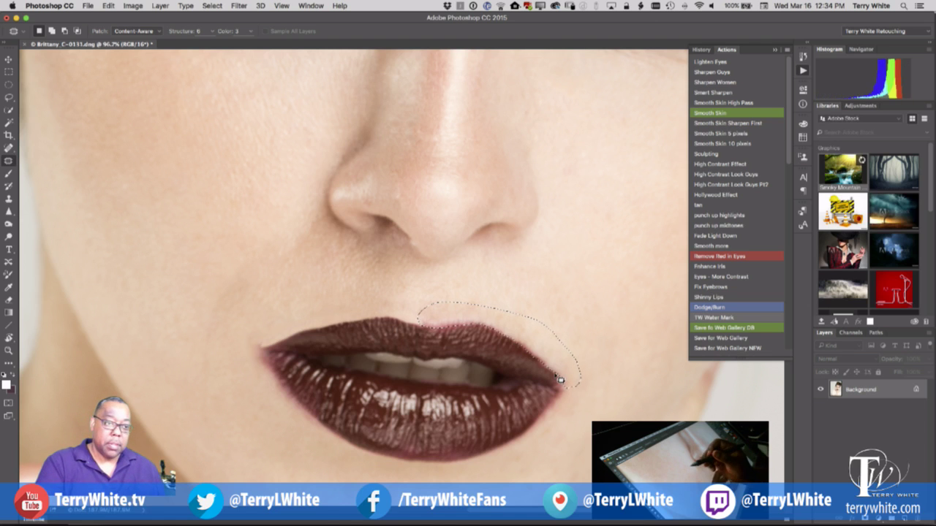
click(212, 5)
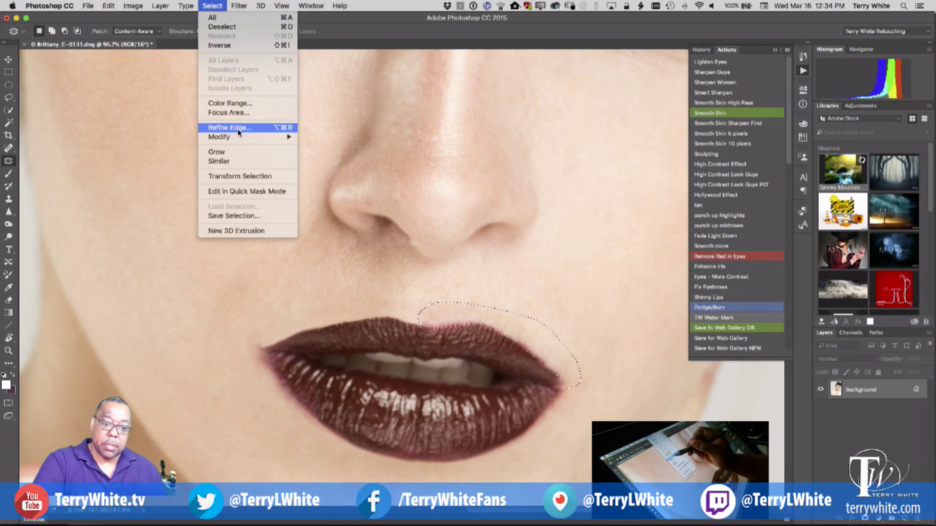
mouse_move(238, 138)
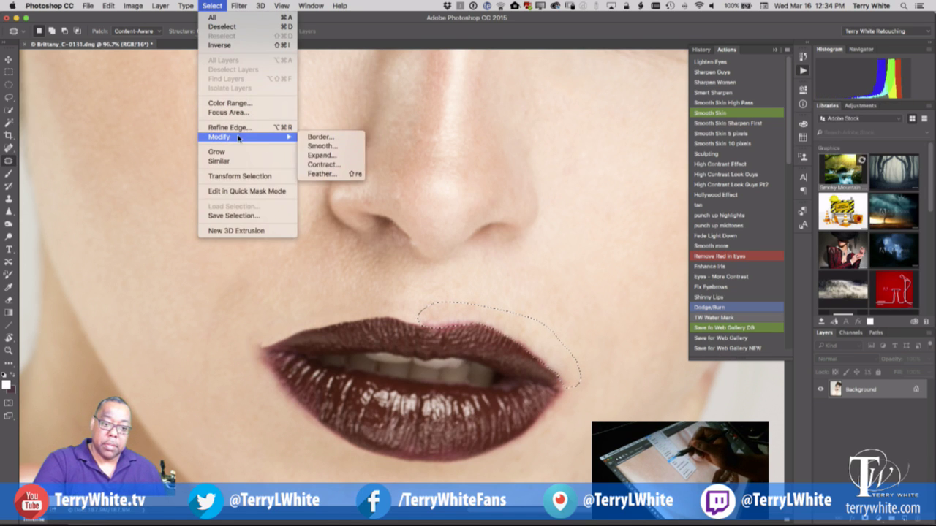
click(323, 174)
click(551, 304)
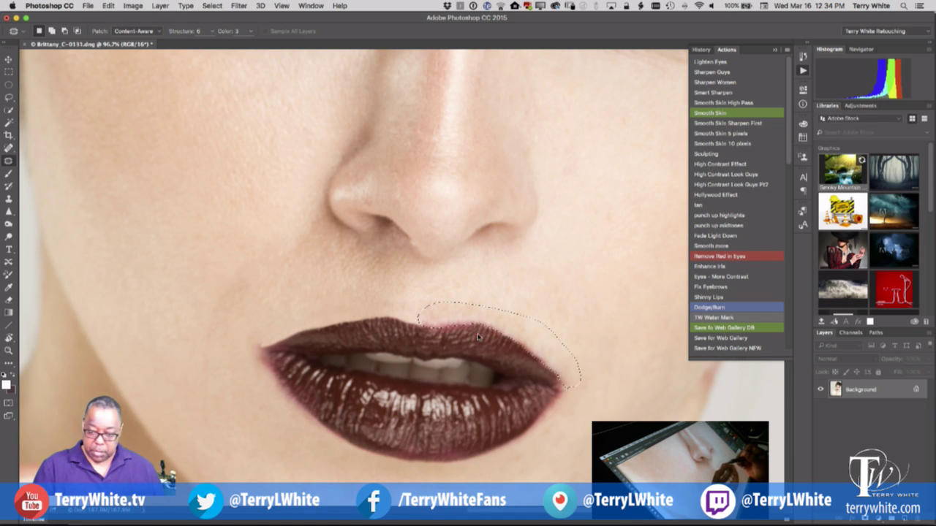
Step: Clone clean skin along the right half of the upper lip's edge and clear the selection
key(s)
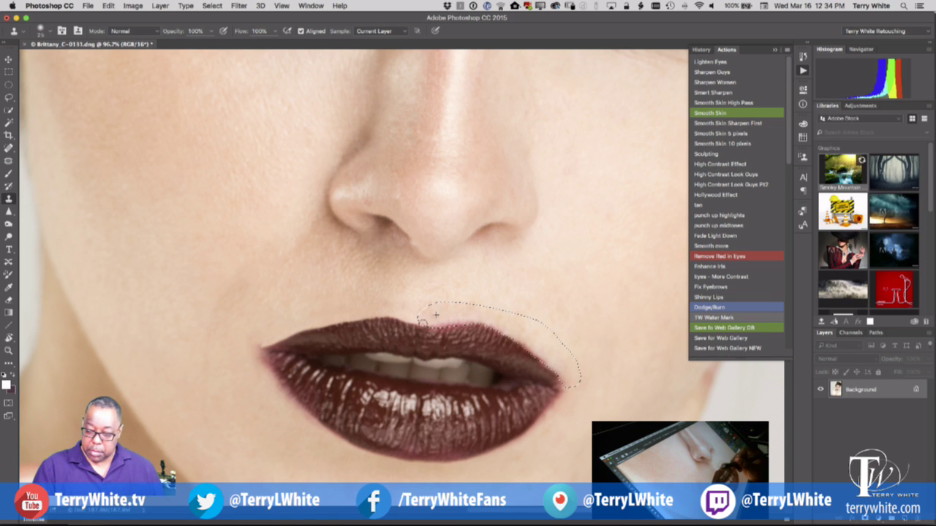
mouse_move(423, 322)
mouse_down()
mouse_move(503, 330)
mouse_move(487, 325)
mouse_move(570, 396)
mouse_up()
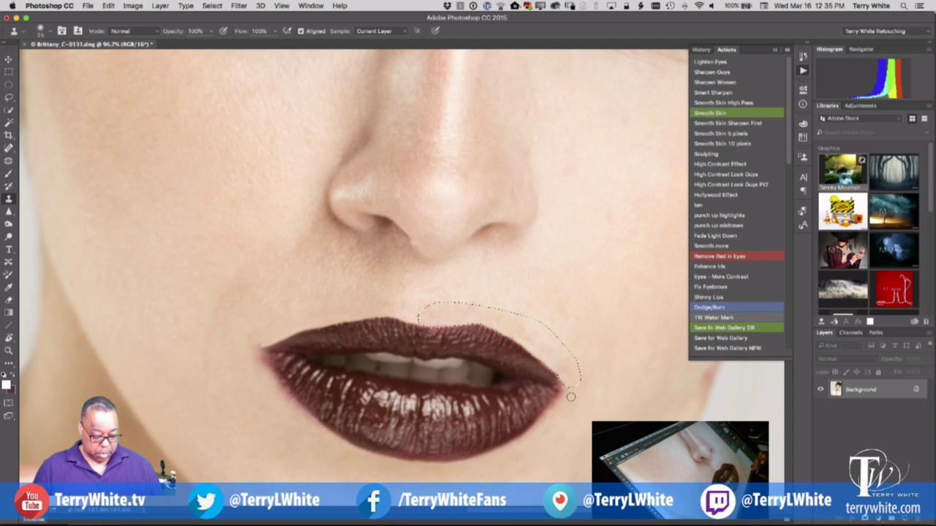
key(ctrl+d)
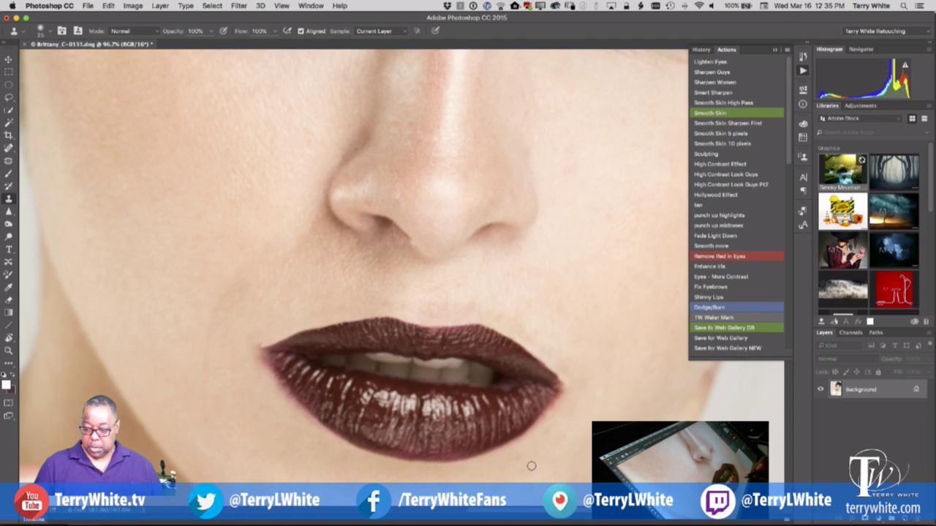
Step: Lasso a band of skin beneath the lower lip, following the lip's edge from one mouth corner to the other
drag(532, 466, 564, 356)
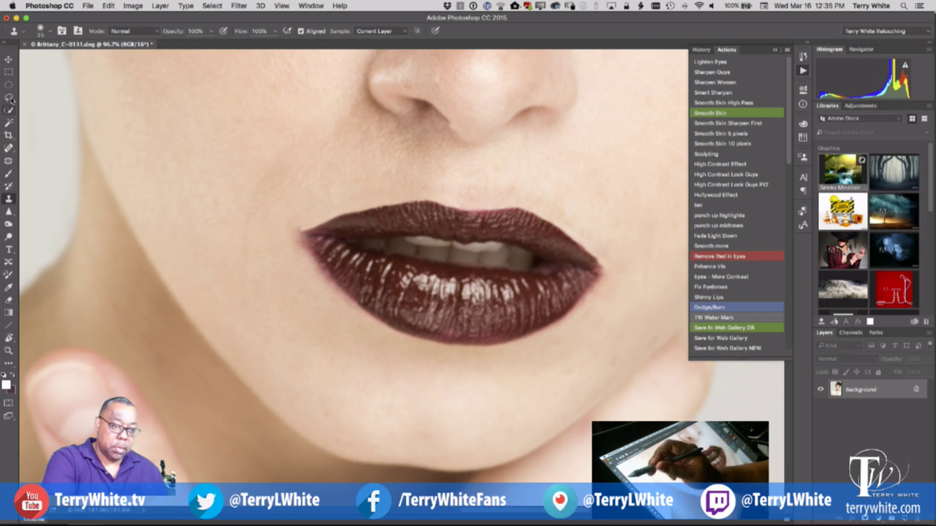
key(l)
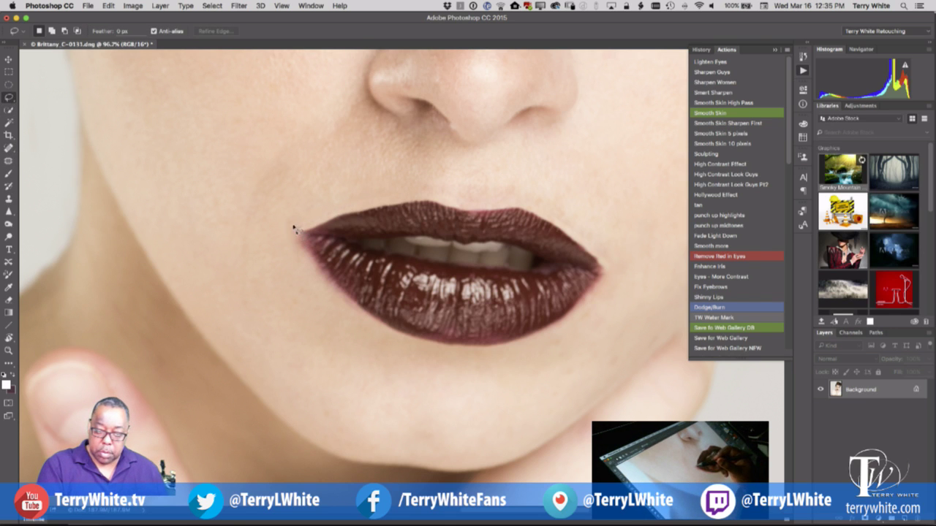
drag(293, 220, 327, 268)
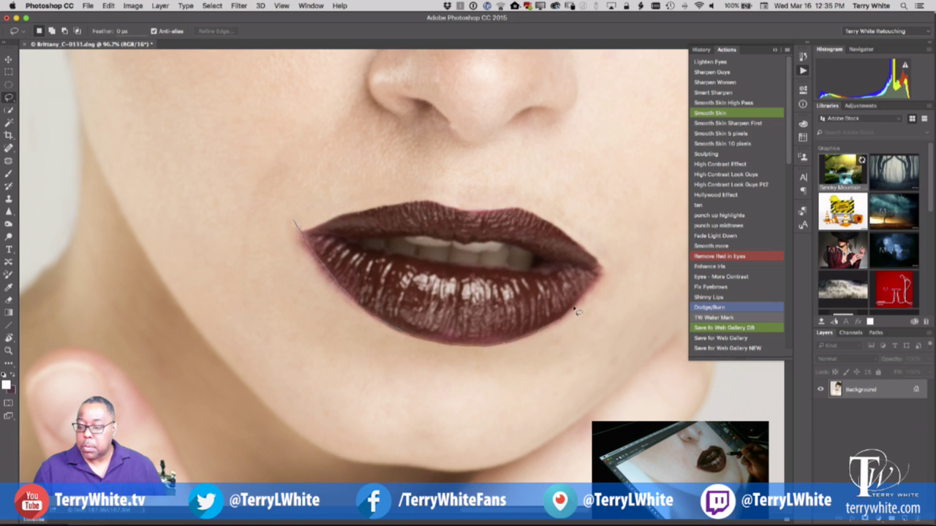
mouse_move(599, 282)
mouse_down()
mouse_move(620, 273)
mouse_move(616, 311)
mouse_move(516, 367)
mouse_move(402, 362)
mouse_move(315, 322)
mouse_move(286, 298)
mouse_move(262, 243)
mouse_move(293, 223)
mouse_up()
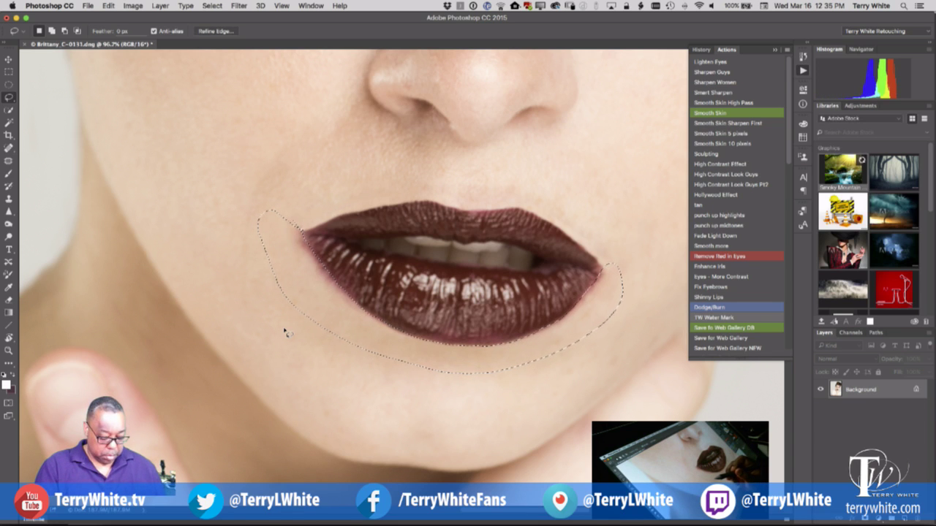
Step: Feather the selection beneath the lower lip by 2 pixels, clone clean skin along the lip's edge and clear the selection
key(s)
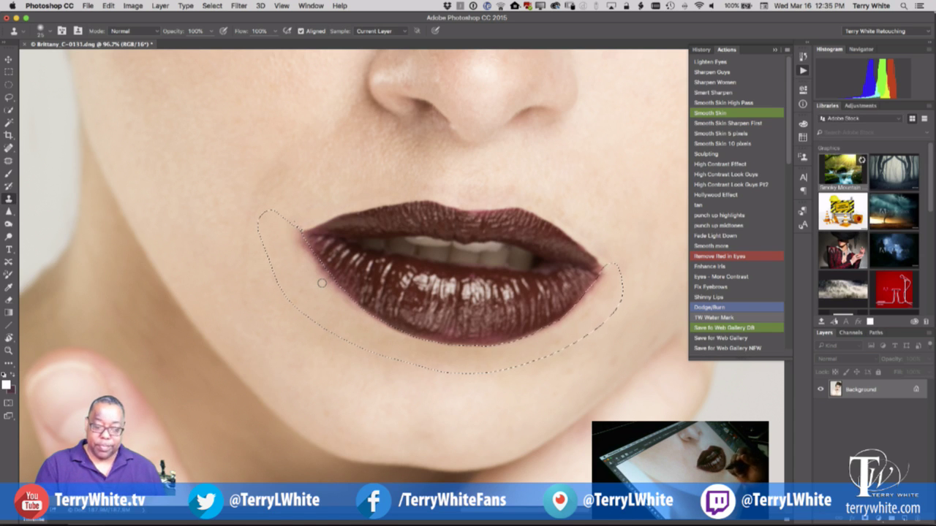
click(239, 5)
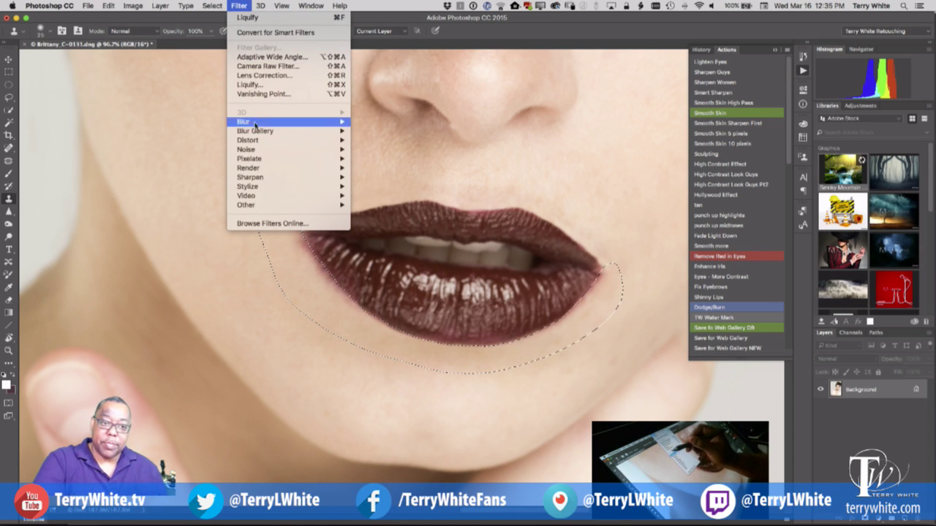
mouse_move(212, 5)
mouse_move(260, 138)
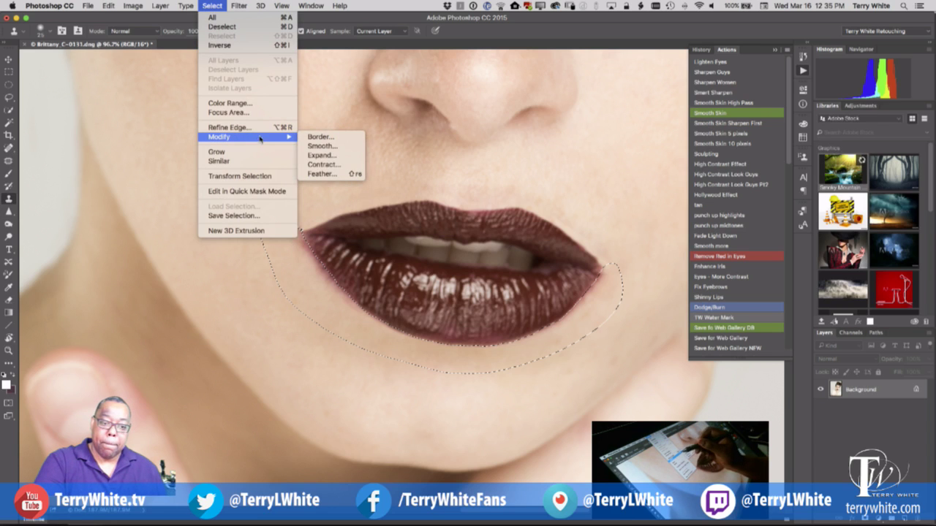
click(323, 174)
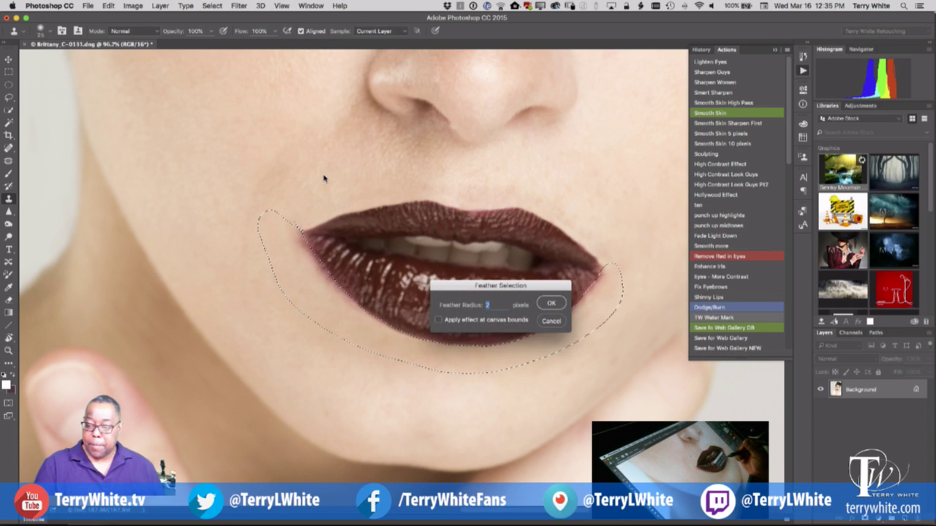
key(Return)
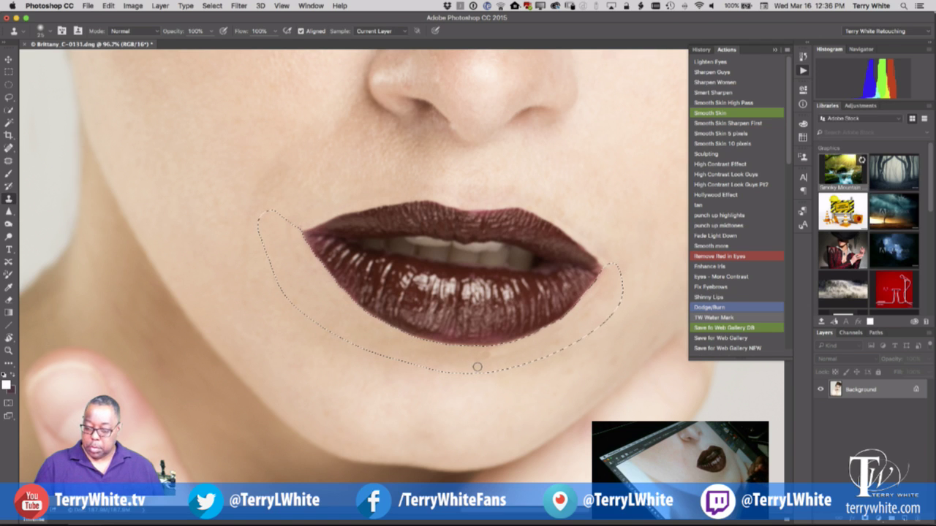
key(super+d)
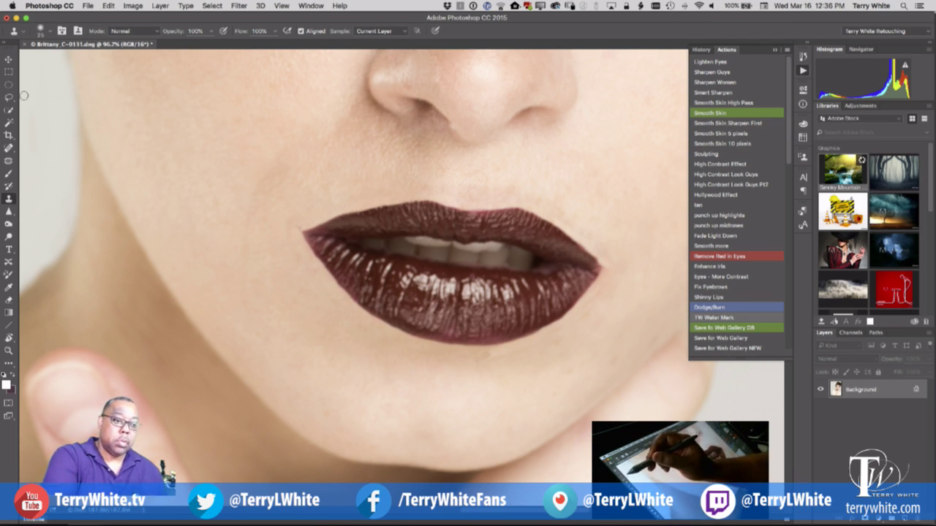
Step: Patch the skin beneath the right half of the lower lip and beside the right mouth corner, using the Patch tool in Normal mode
click(10, 161)
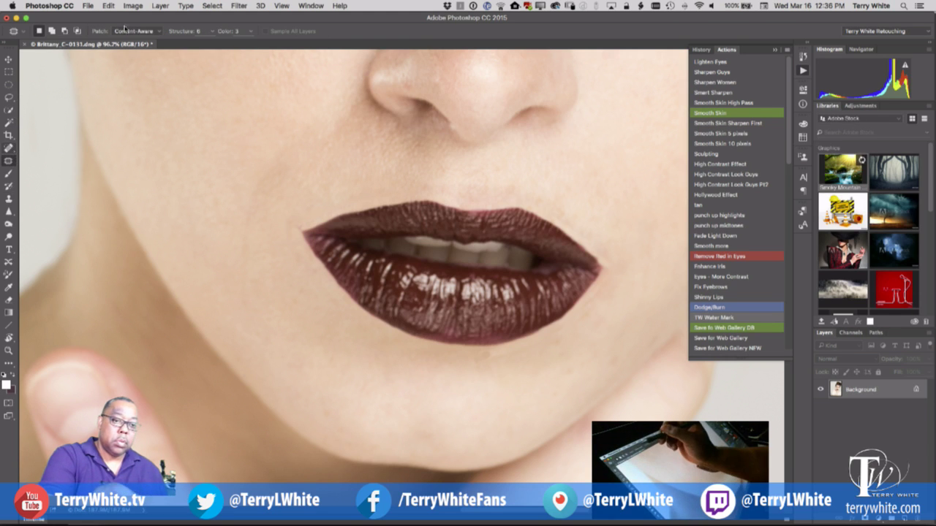
click(142, 31)
click(146, 24)
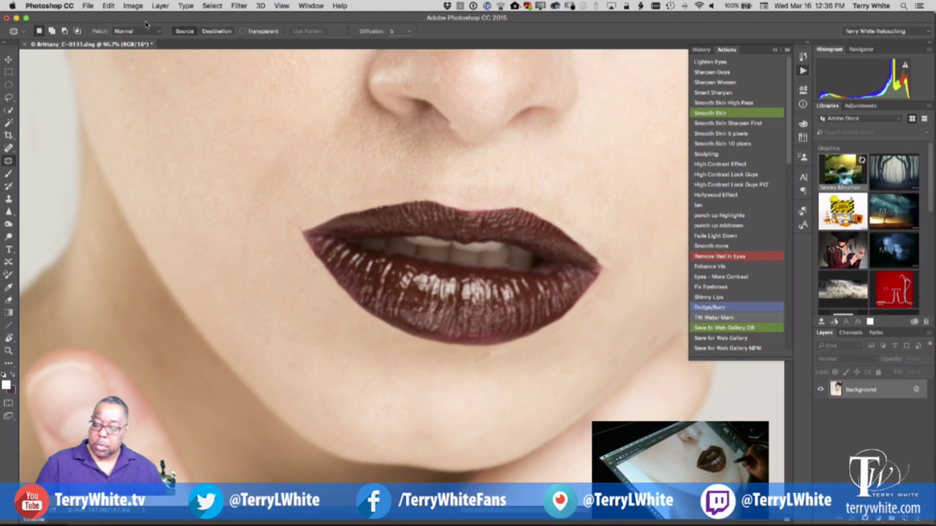
mouse_move(518, 350)
mouse_down()
mouse_move(480, 355)
mouse_move(529, 367)
mouse_move(512, 368)
mouse_up()
mouse_move(567, 331)
mouse_down()
mouse_move(522, 346)
mouse_move(526, 366)
mouse_move(563, 349)
mouse_up()
drag(550, 348, 590, 345)
click(569, 361)
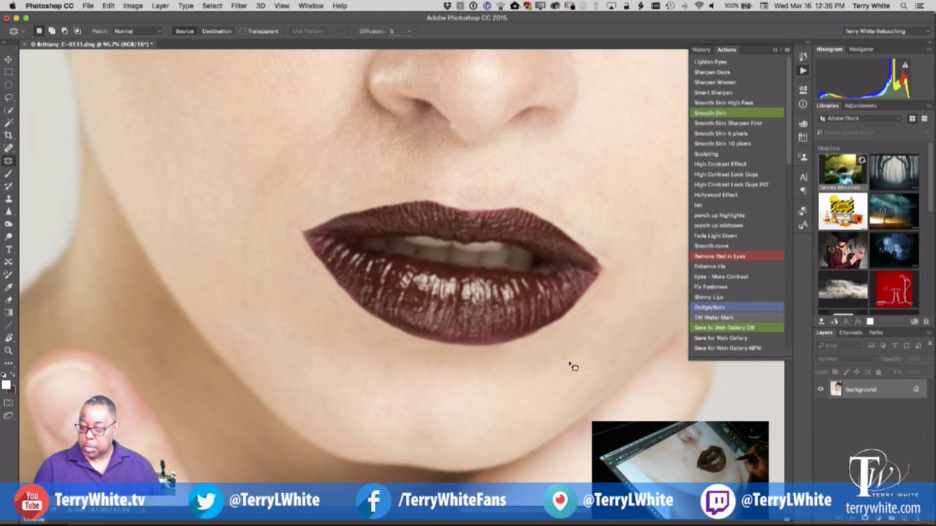
mouse_move(608, 287)
mouse_down()
mouse_move(575, 329)
mouse_move(593, 320)
mouse_up()
click(624, 313)
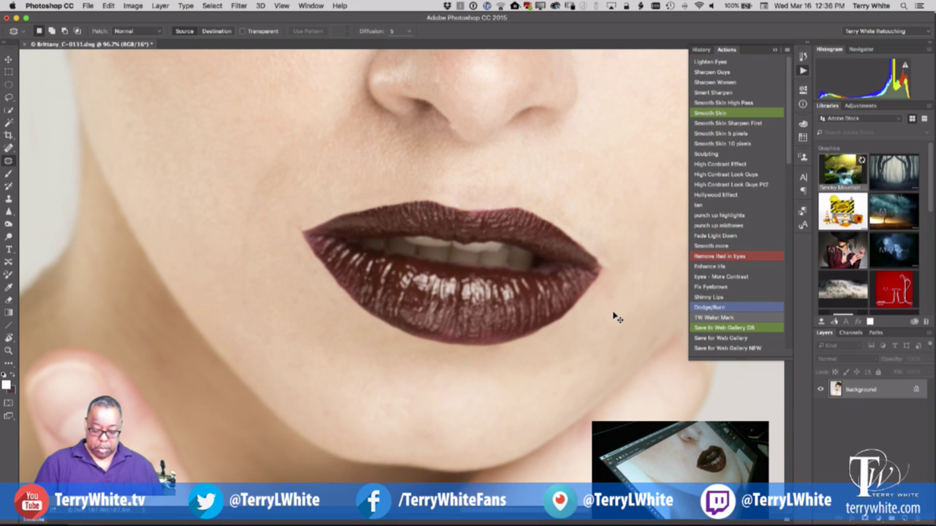
Step: Examine the whole retouched portrait and a close view of the eyes, nose and lips for remaining flaws
key(super+minus)
key(super+minus)
key(super+minus)
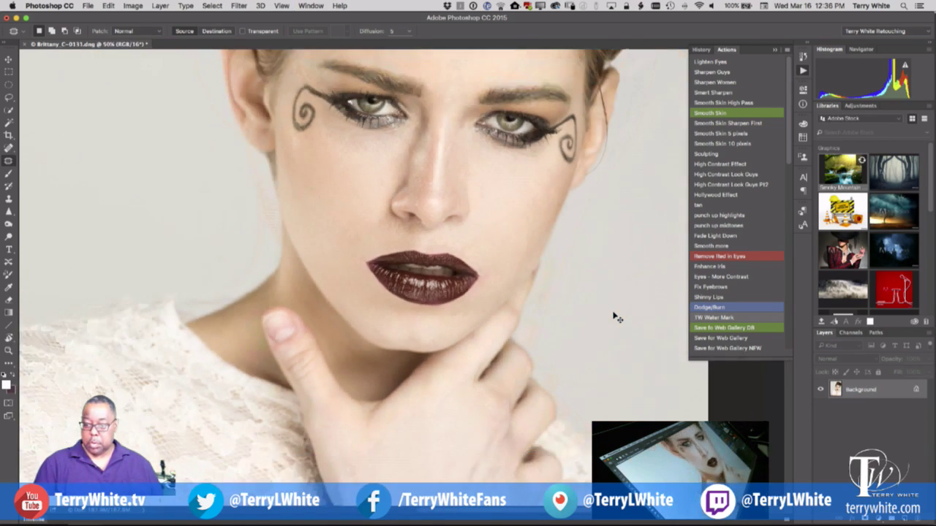
key(super+minus)
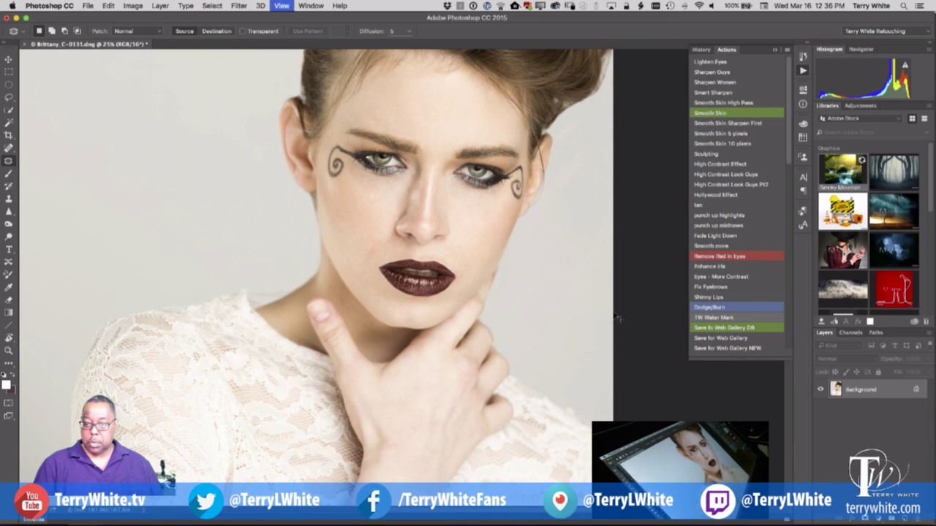
key(super+minus)
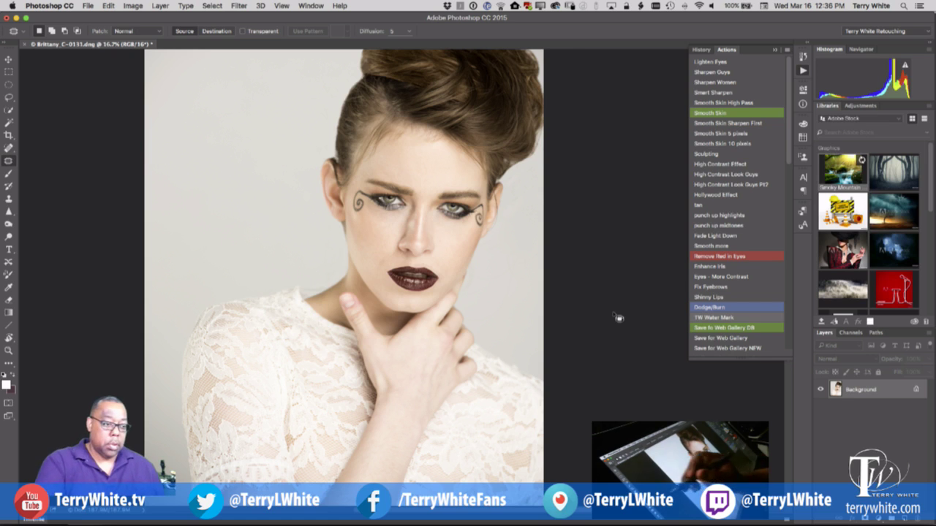
click(9, 212)
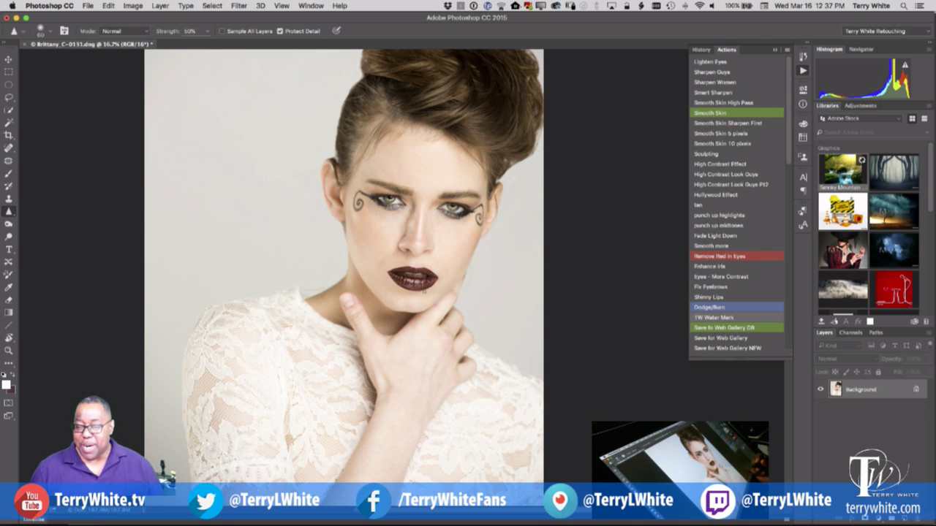
key(z)
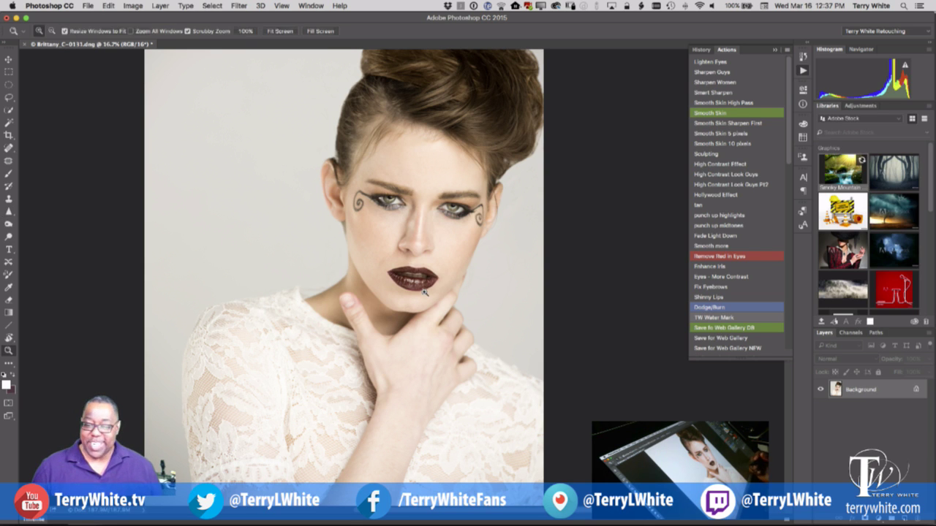
drag(487, 231, 527, 317)
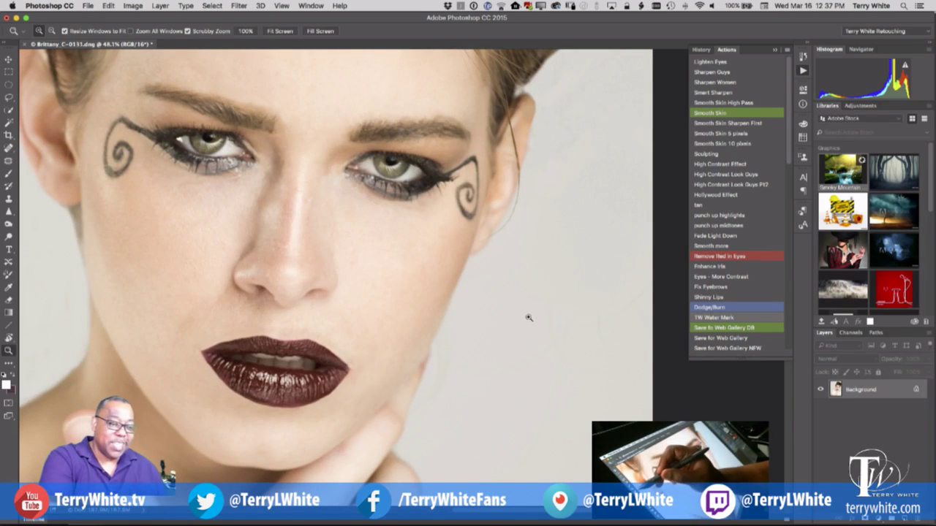
key(j)
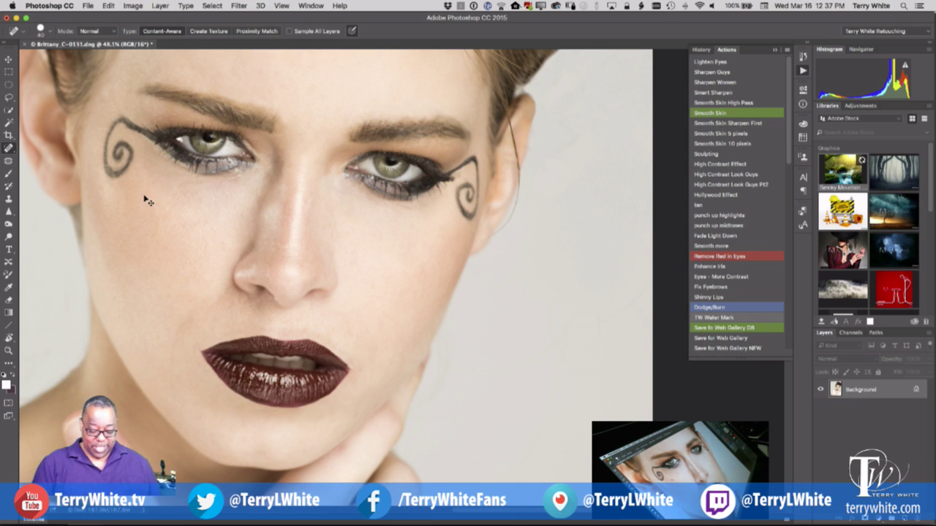
key(super+0)
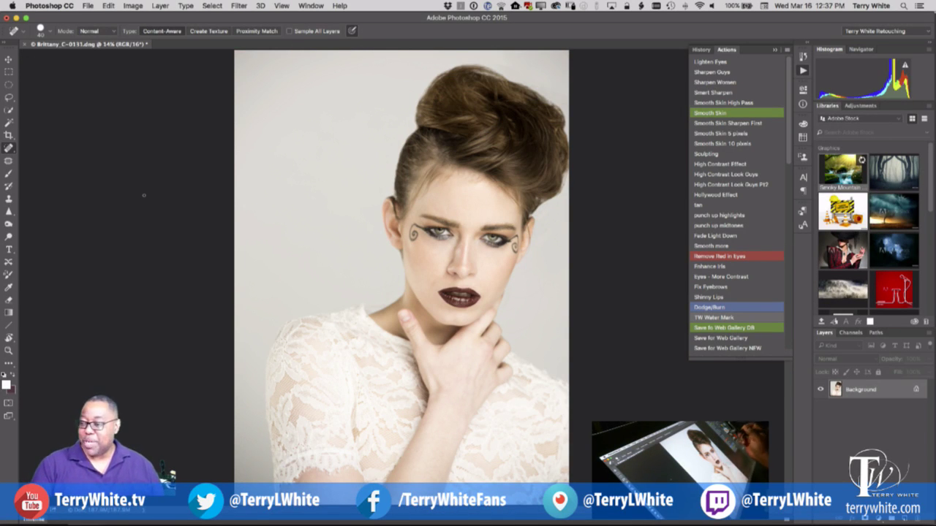
Step: Run the Dodge/Burn action and burn the midtones of the hair across the bun at 94% exposure
click(719, 309)
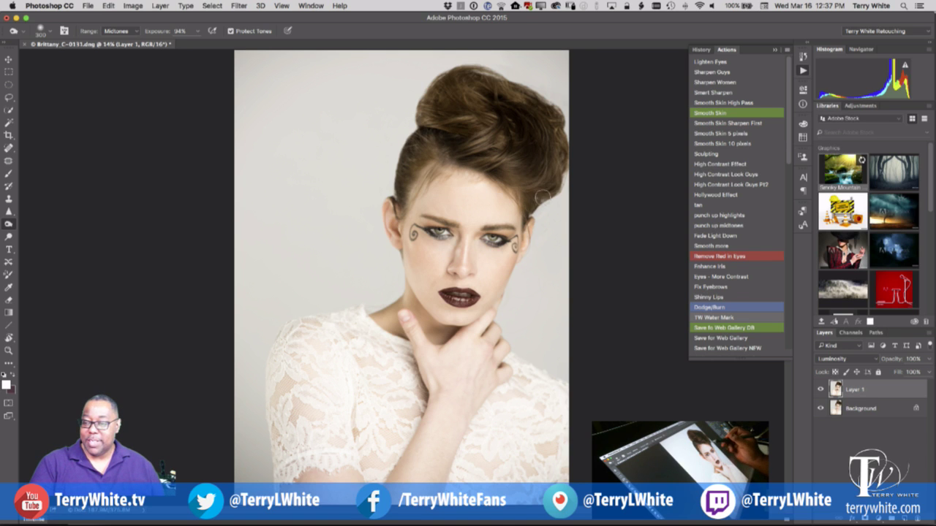
mouse_move(542, 188)
mouse_down()
mouse_move(557, 136)
mouse_move(554, 170)
mouse_move(556, 149)
mouse_move(538, 114)
mouse_move(481, 76)
mouse_move(444, 119)
mouse_up()
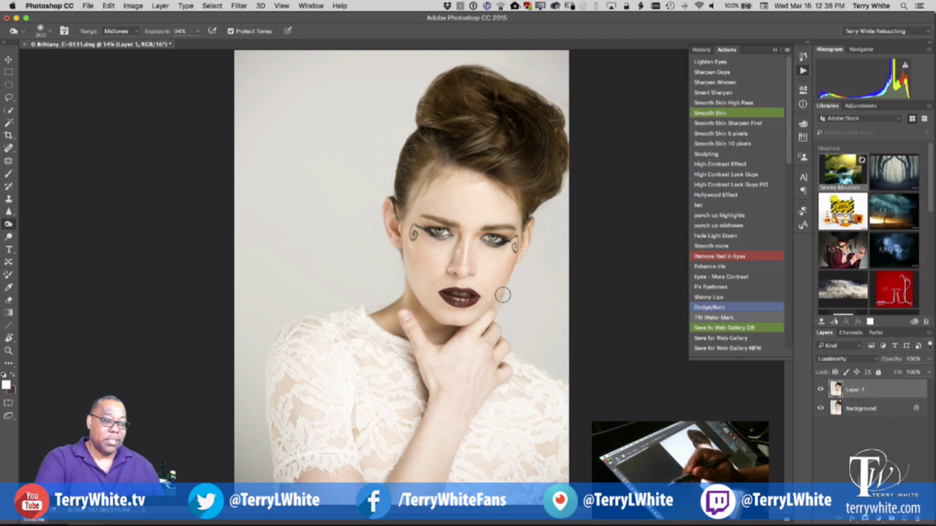
click(9, 236)
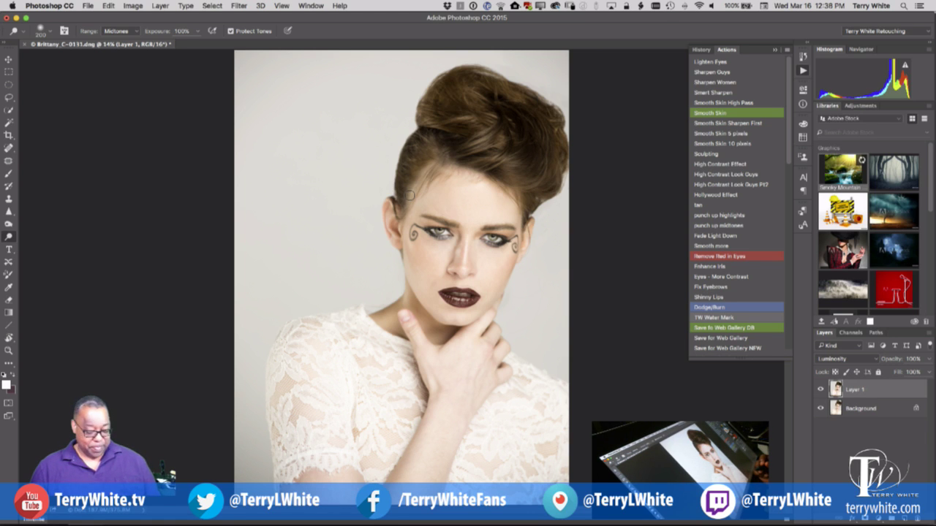
Step: Merge the dodge-and-burn layer into the background, then close the portrait with its changes saved
key(super+e)
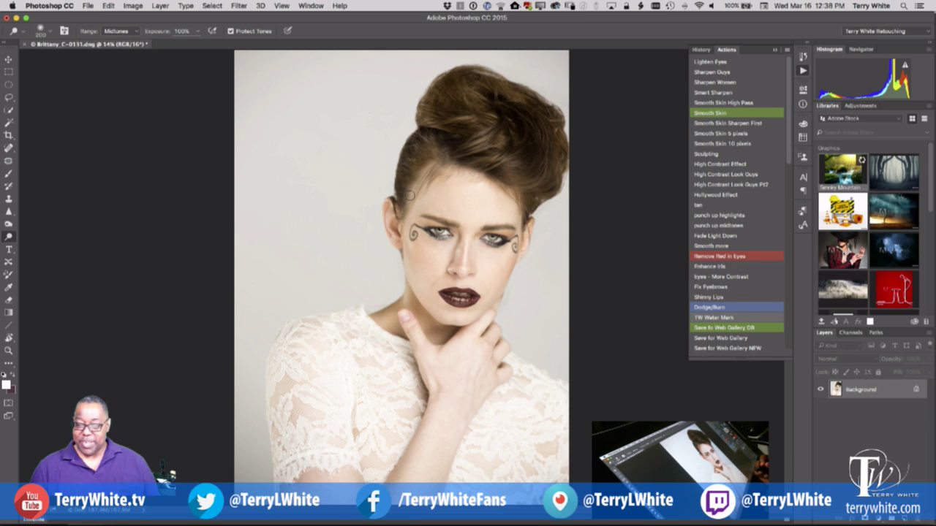
key(super+w)
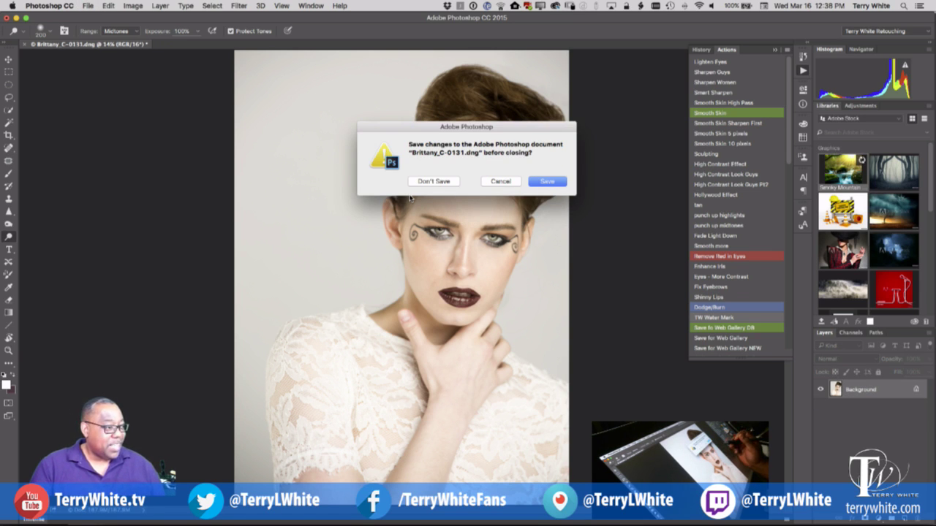
click(559, 183)
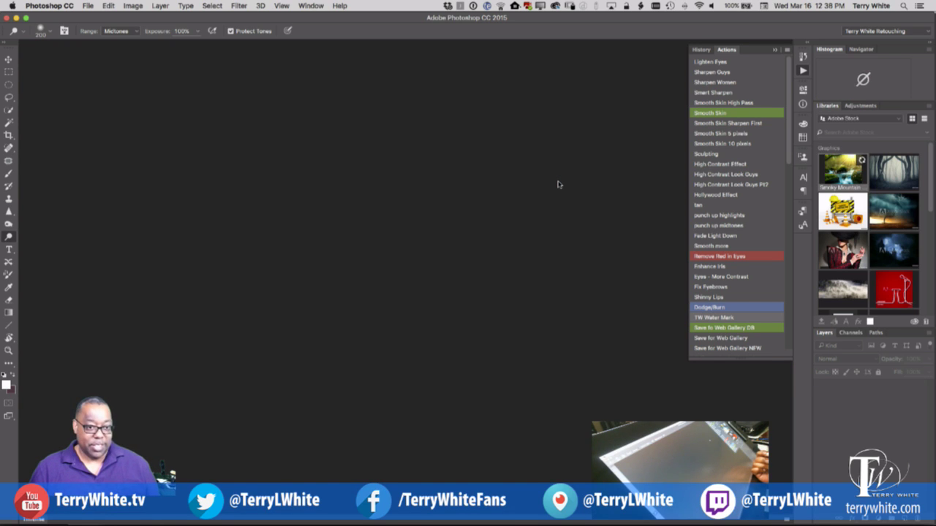
Step: Switch to Lightroom and compare the original DNG of the lace-top portrait with its retouched version in full-screen view
key(super+Tab)
key(super+Tab)
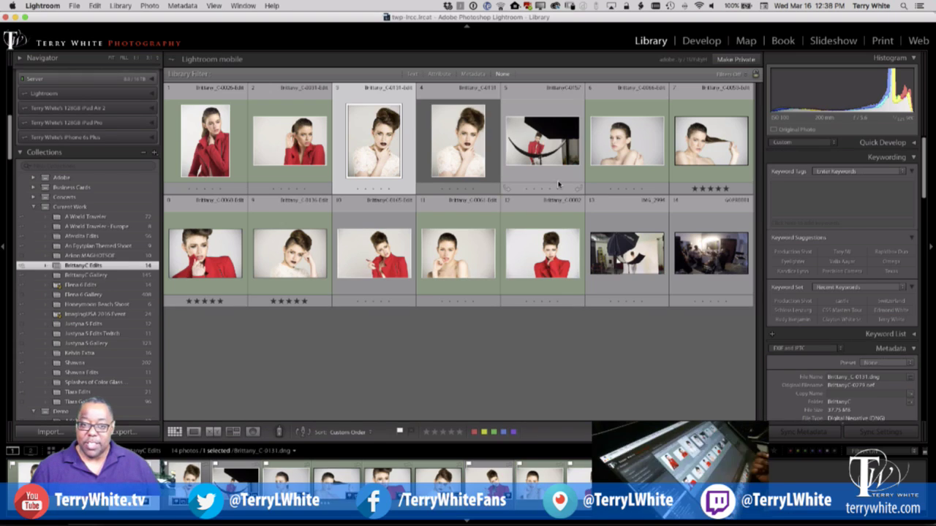
click(468, 157)
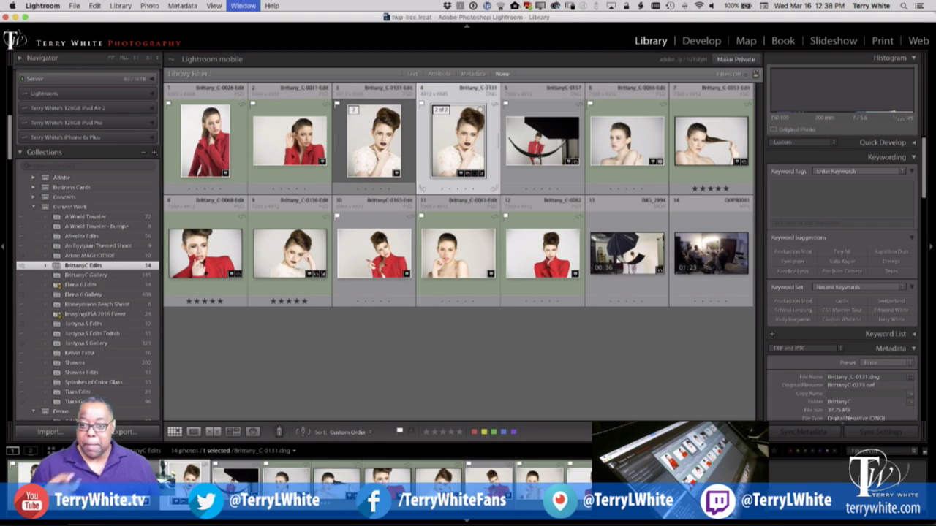
key(f)
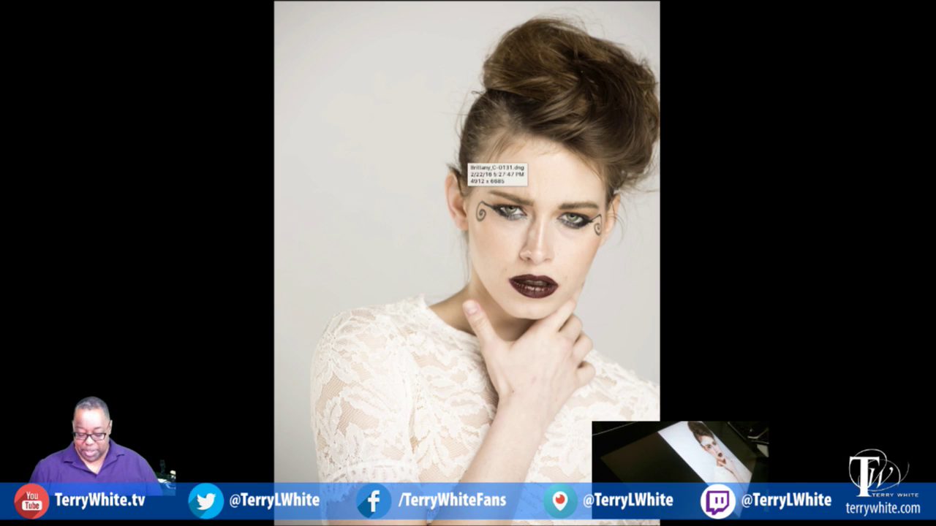
key(Right)
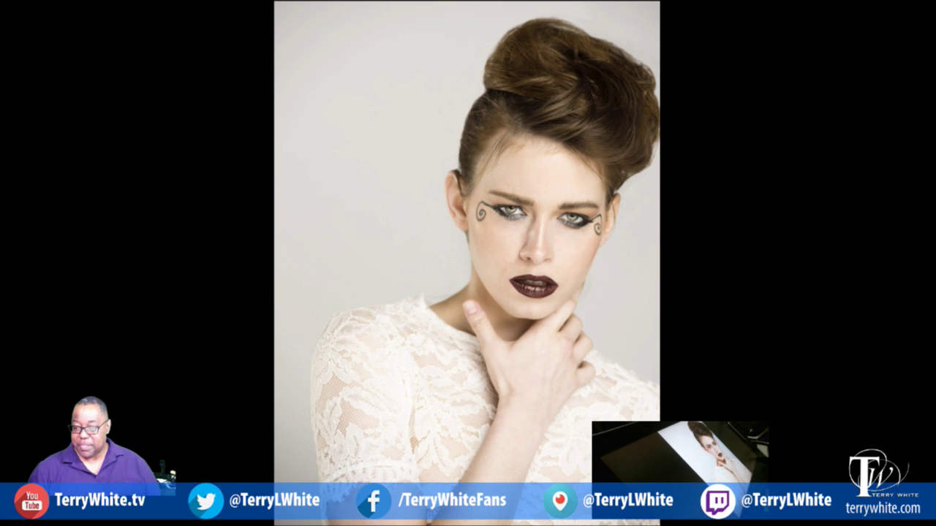
key(Left)
key(Right)
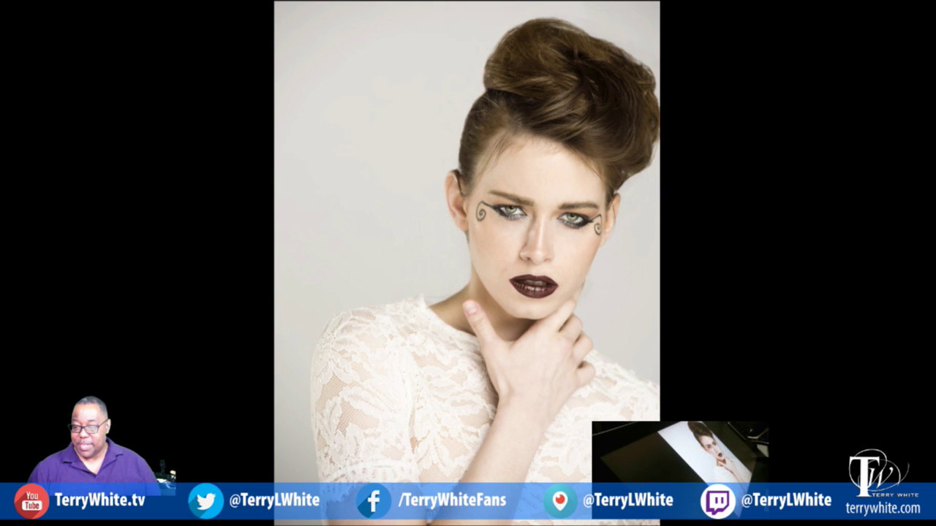
key(Left)
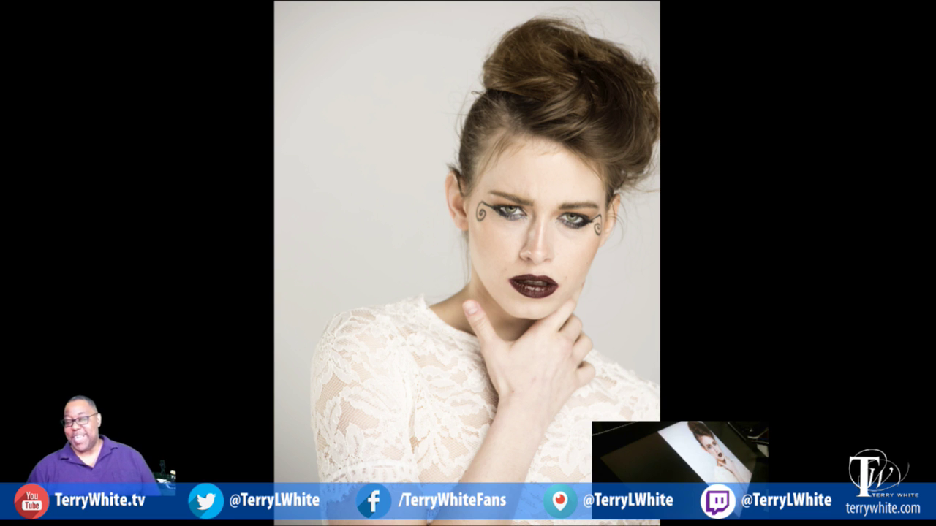
key(Right)
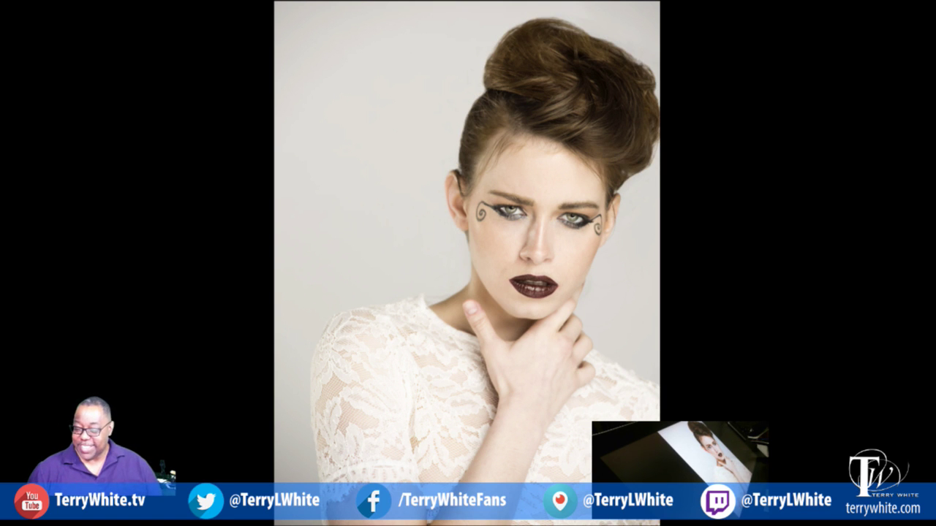
key(Left)
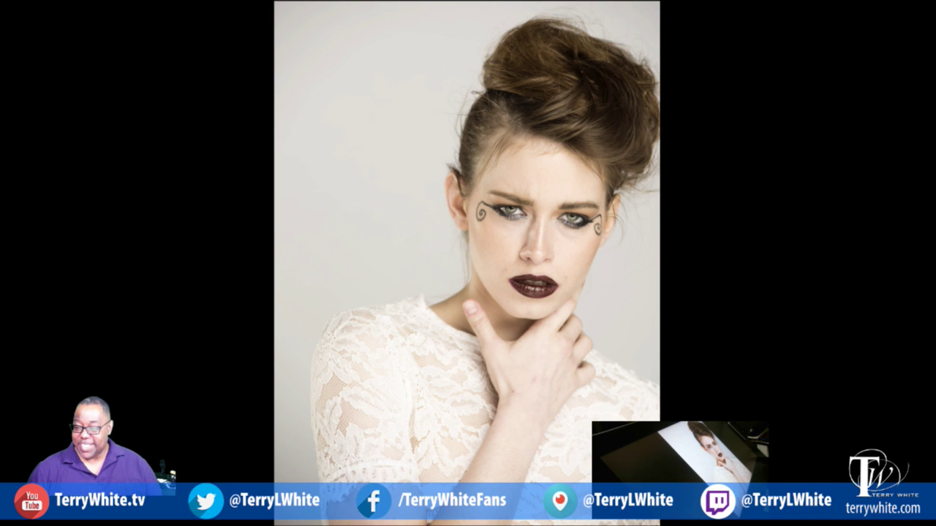
key(Right)
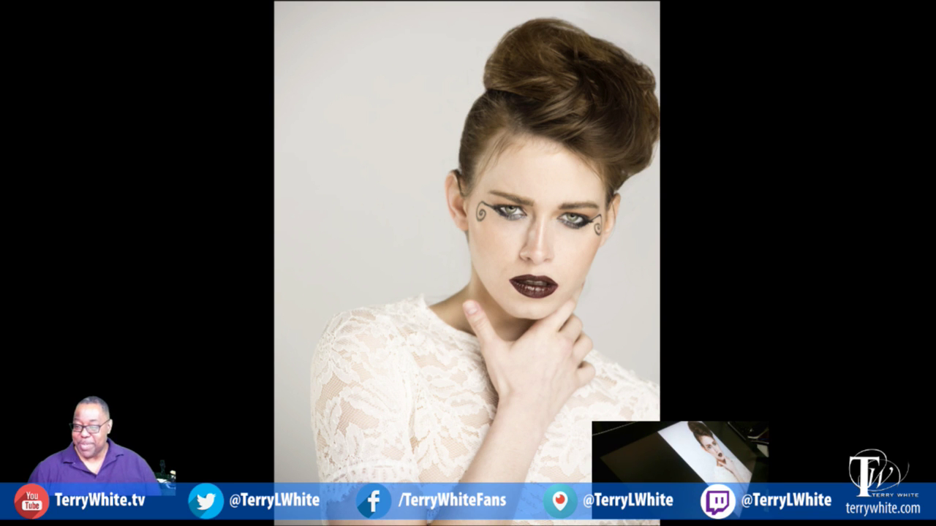
key(Left)
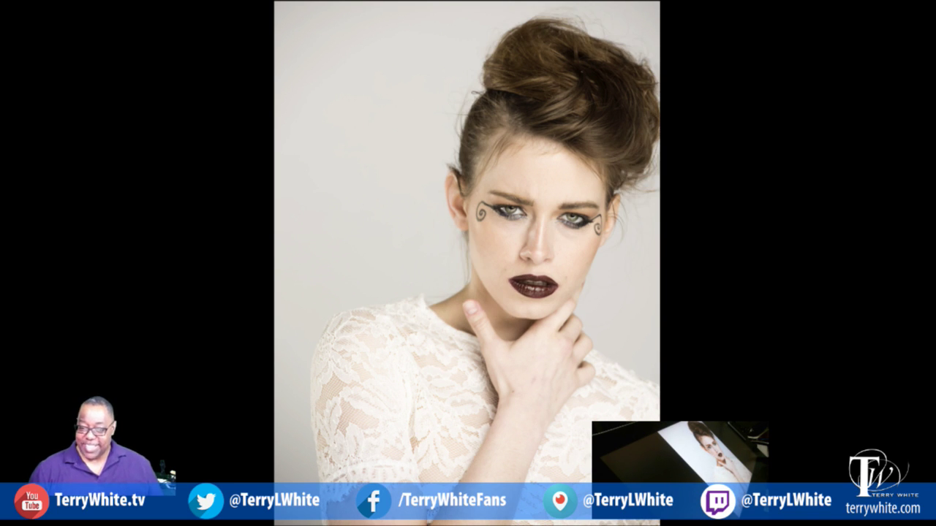
key(Right)
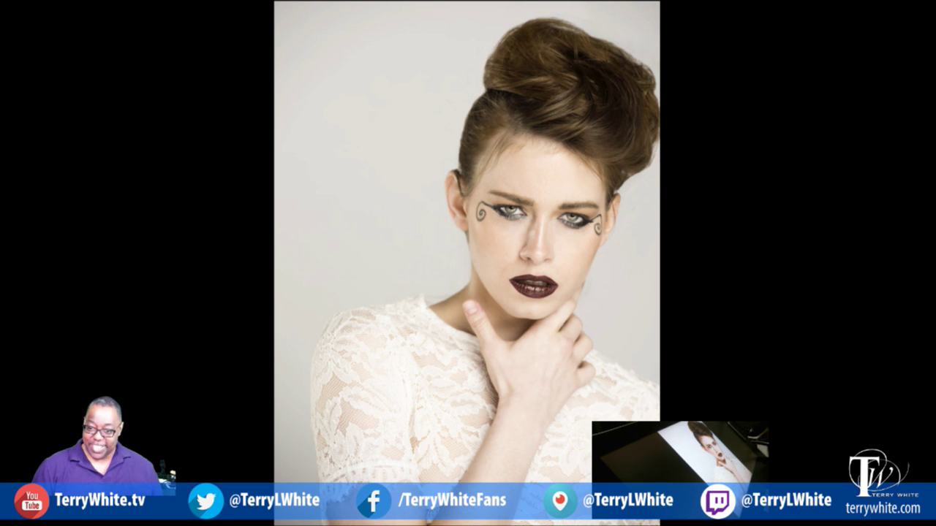
key(Escape)
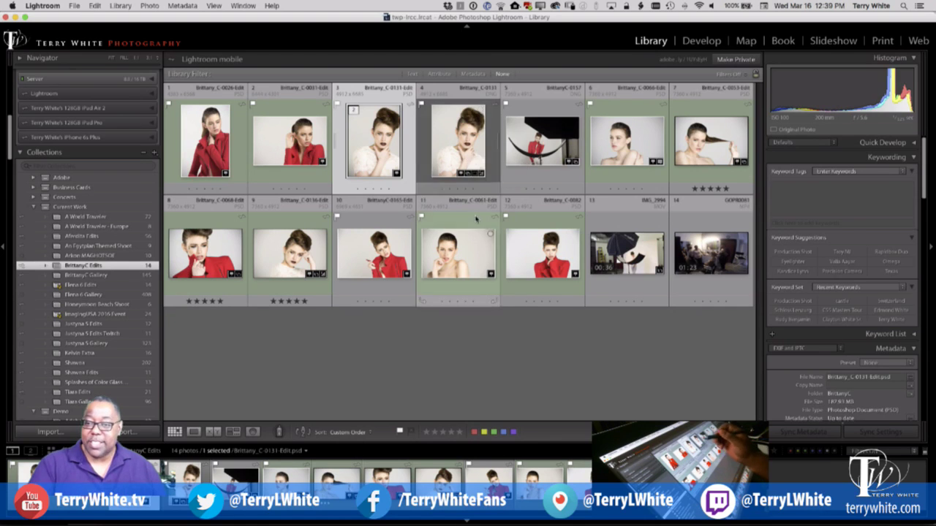
Step: Remove the unretouched DNG of the lace-top portrait from the current collection
click(467, 141)
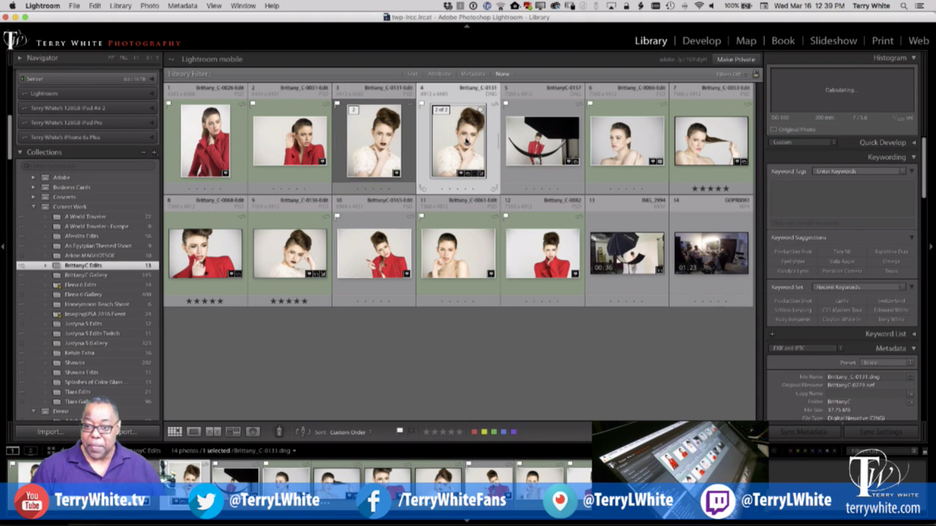
key(Delete)
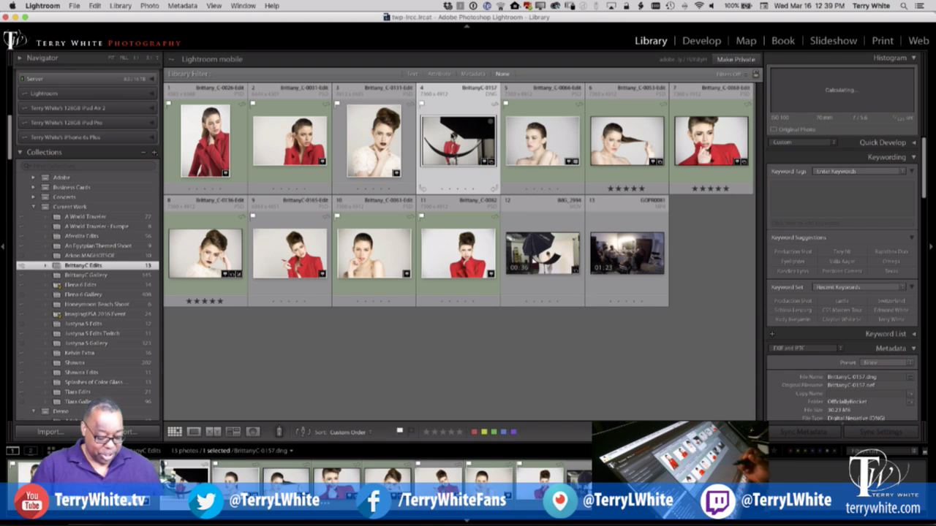
Step: Crop the red-jacket studio shot to 5513 x 4912, cutting off the light stand and plants at the right edge
key(e)
key(d)
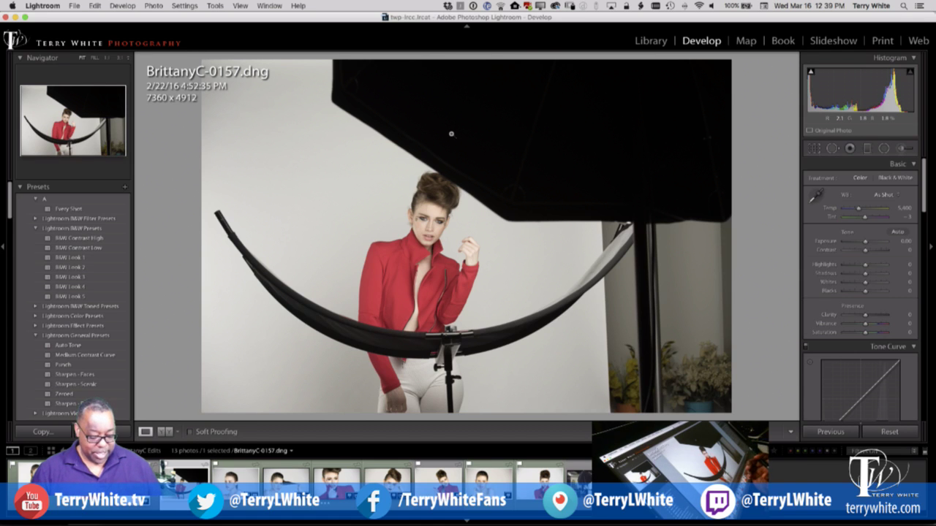
key(r)
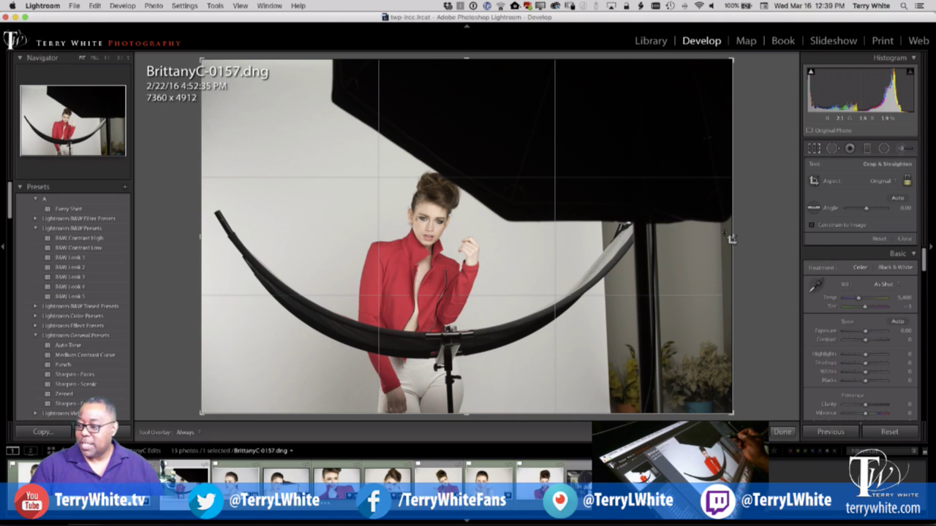
drag(733, 235, 667, 245)
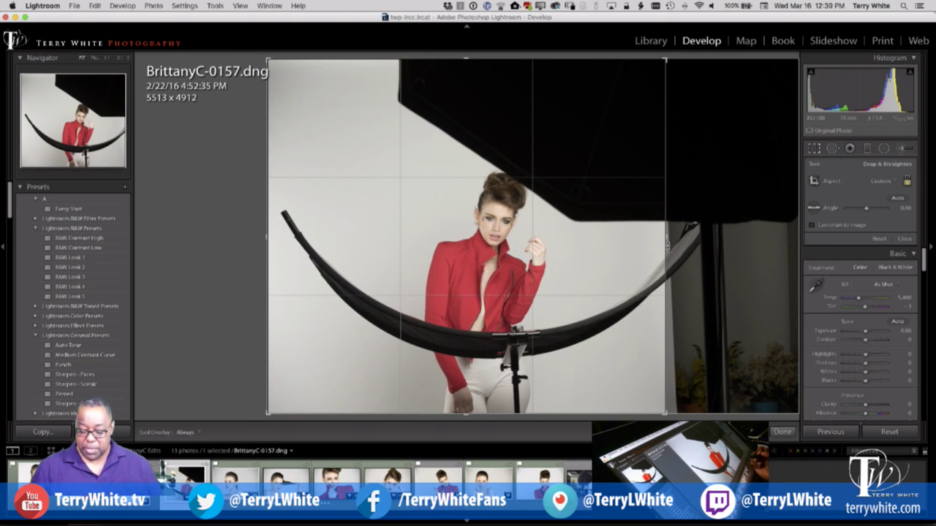
key(Return)
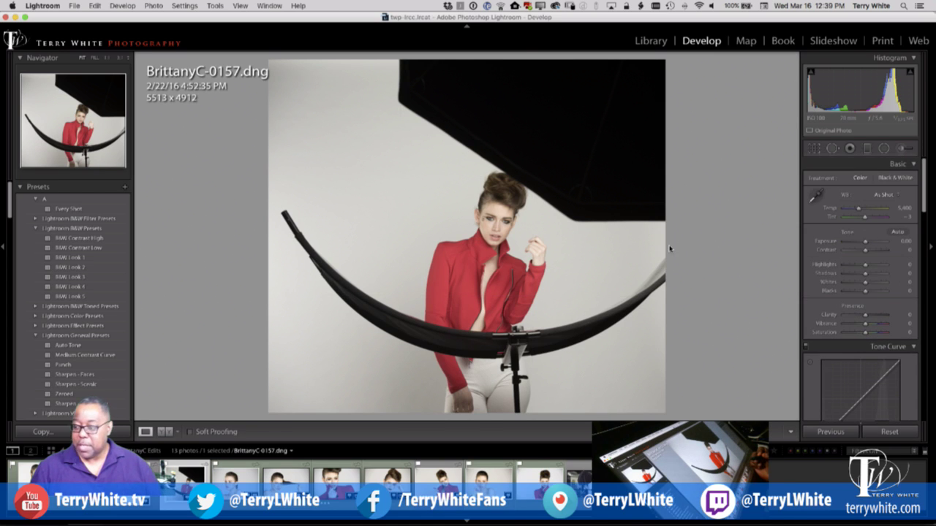
Step: Apply the Sharpen - Faces preset and set Vibrance to +23, Whites to +36, Contrast to +16 and Blacks to +16
click(79, 375)
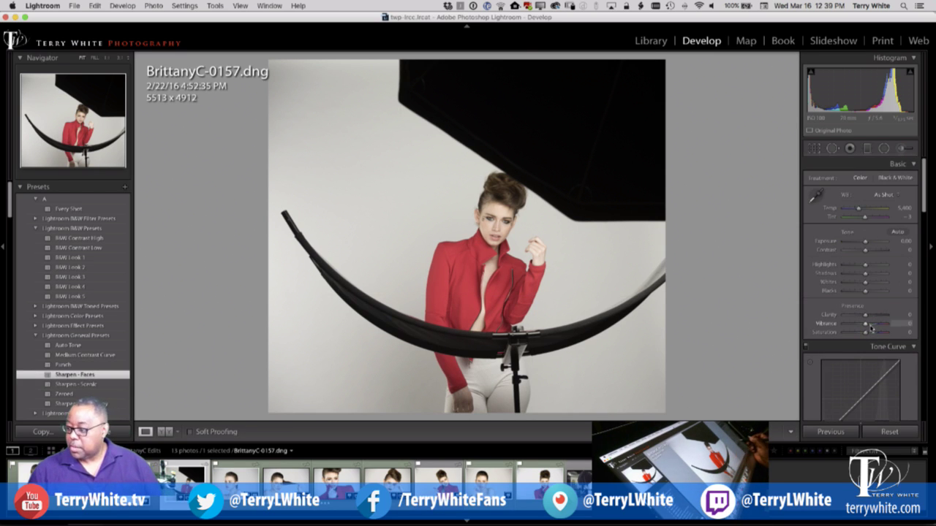
drag(871, 329, 869, 323)
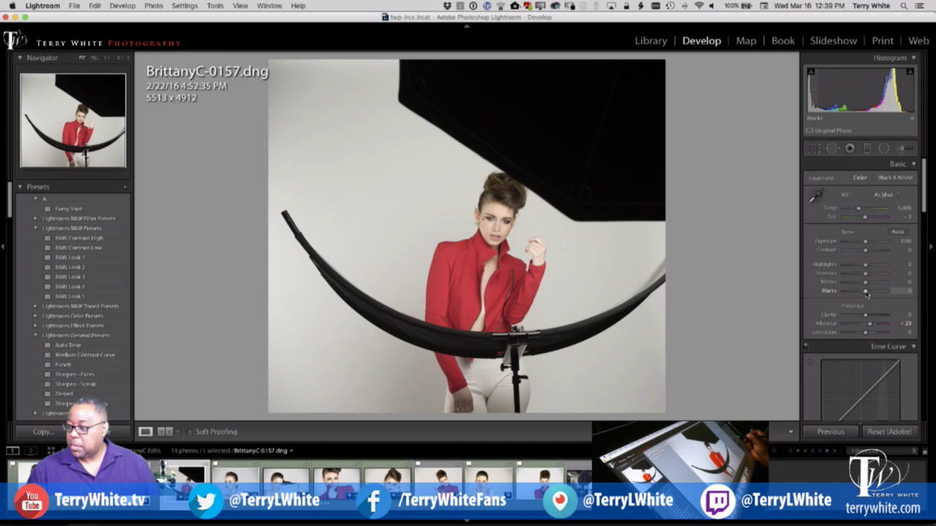
drag(866, 283, 867, 285)
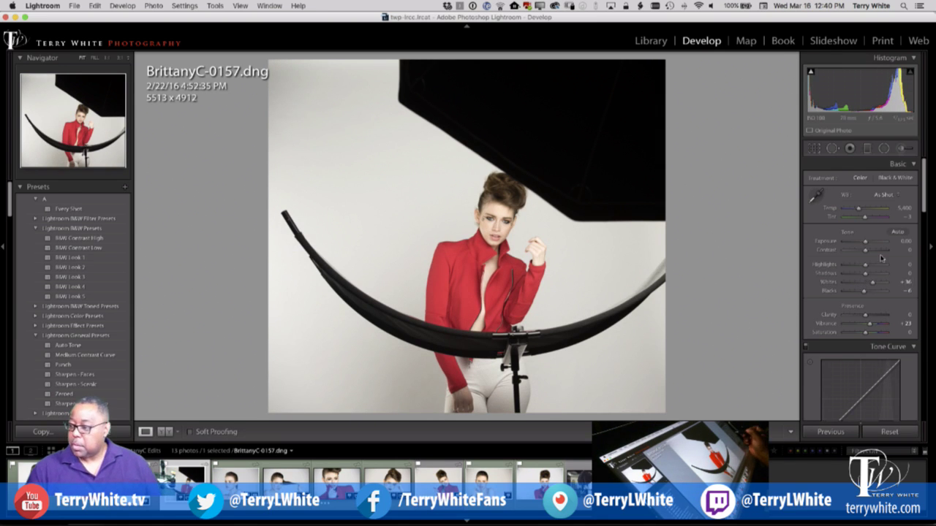
drag(867, 252, 870, 252)
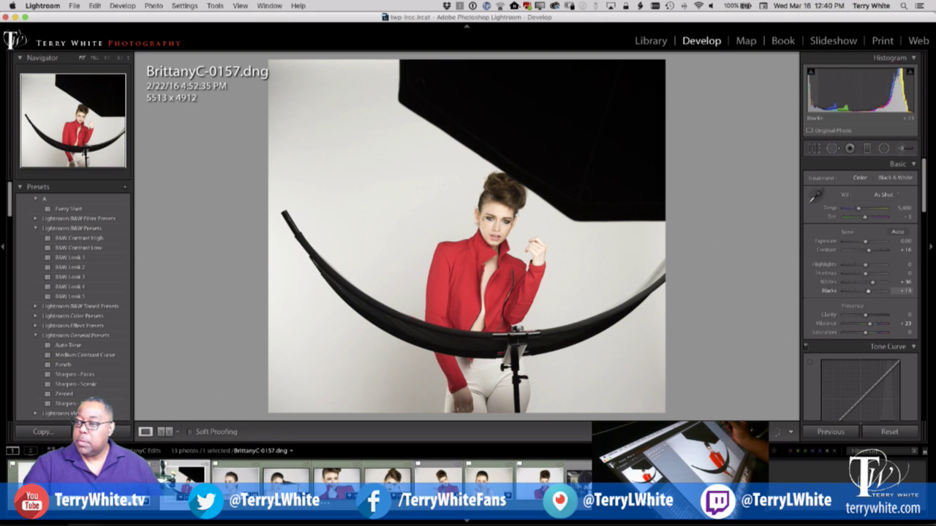
drag(814, 90, 812, 89)
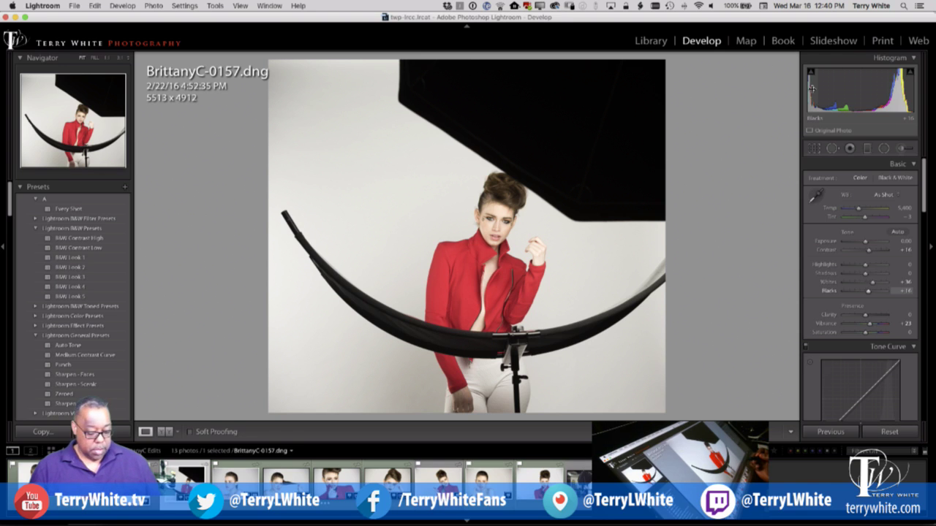
Step: Compare the adjusted photo with and without the AdobeRGB (1998) soft proof
key(j)
key(s)
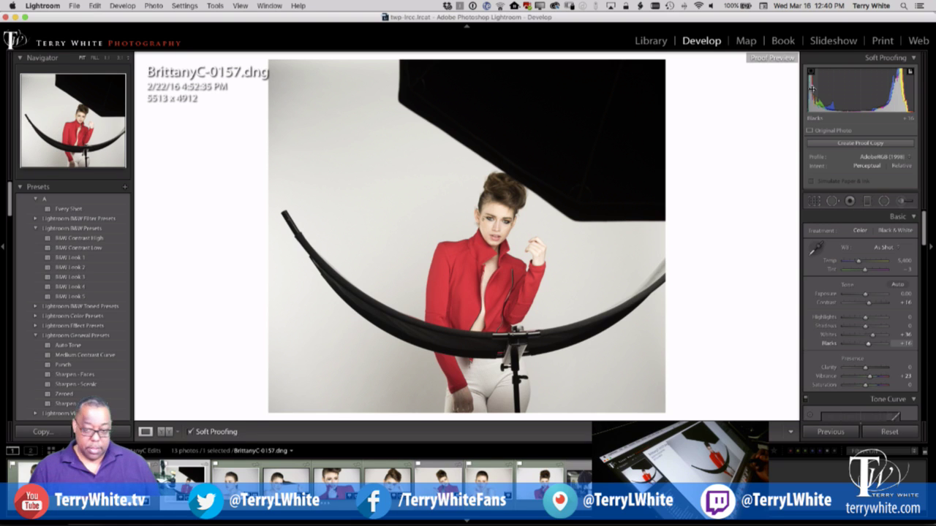
key(s)
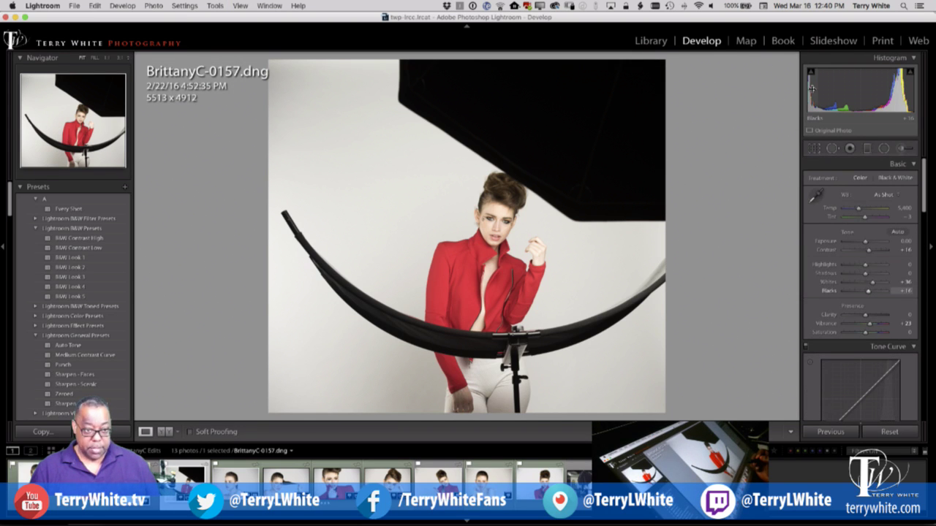
key(s)
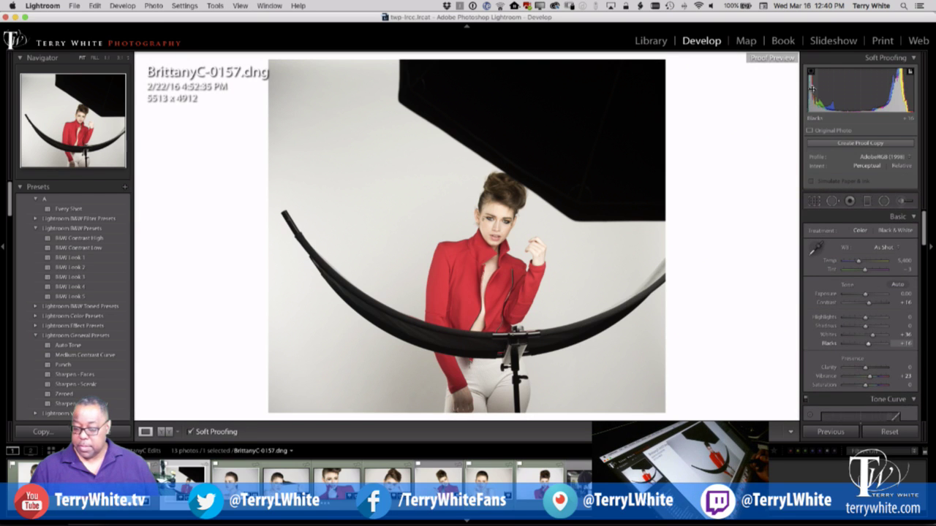
key(s)
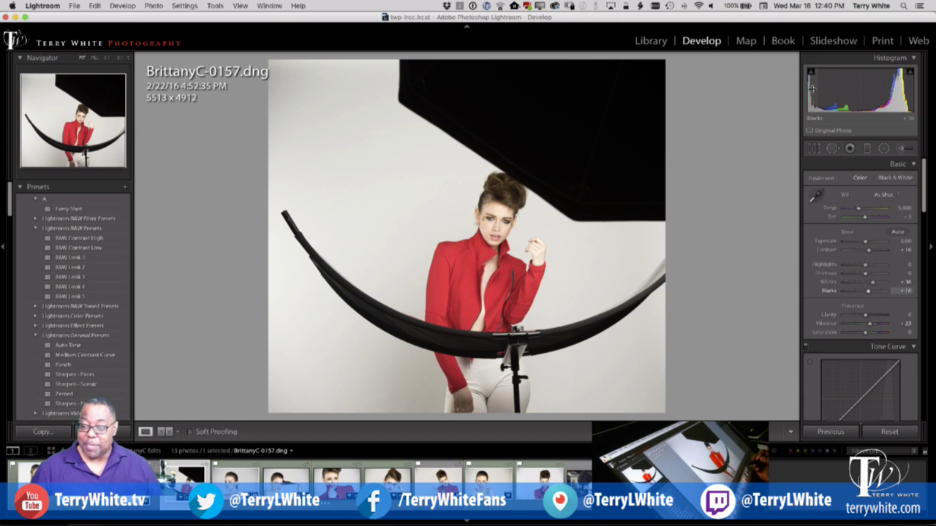
Step: Switch to the photo in Photoshop and heal the blemishes on the woman's cheeks and jaw with the Content-Aware Spot Healing Brush
key(super+Tab)
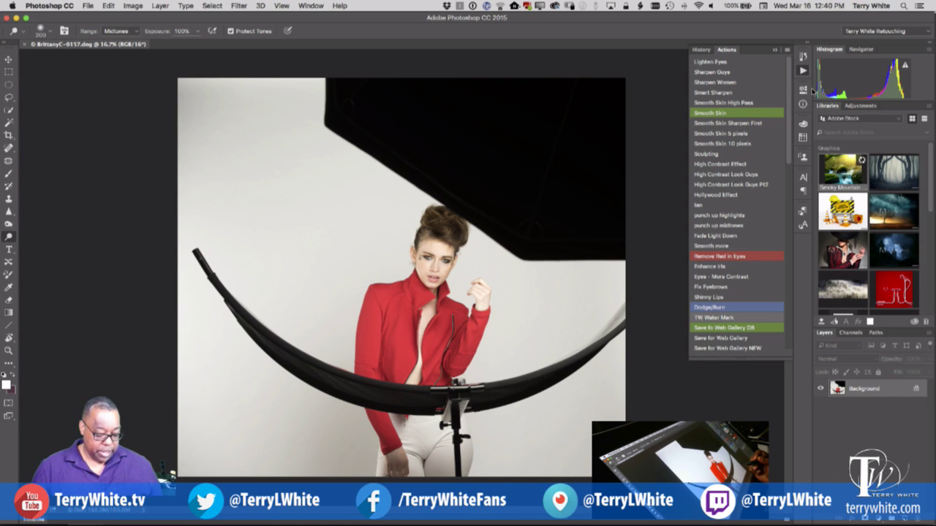
key(z)
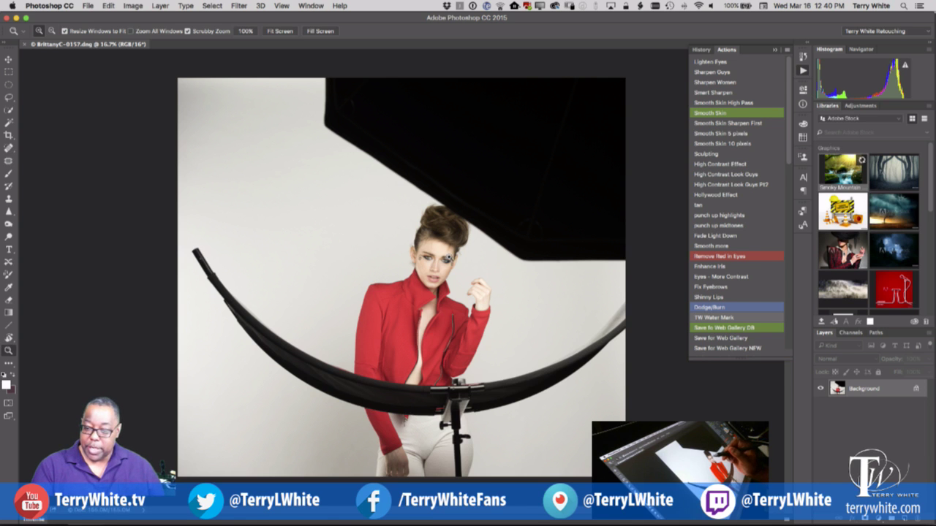
drag(448, 258, 497, 328)
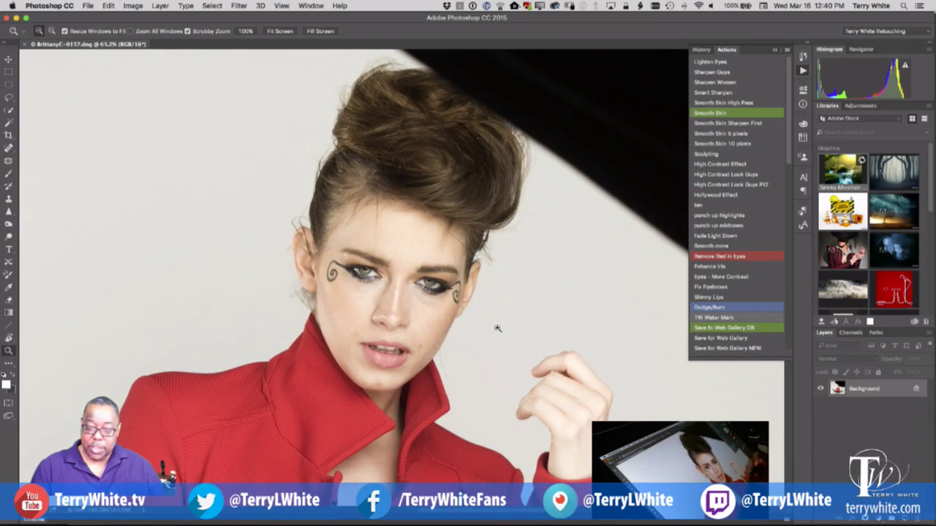
click(9, 148)
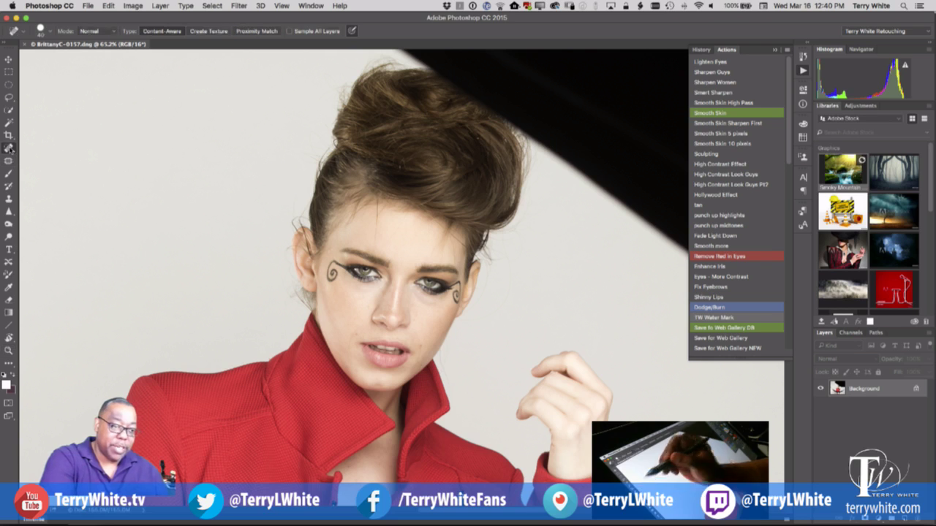
click(420, 345)
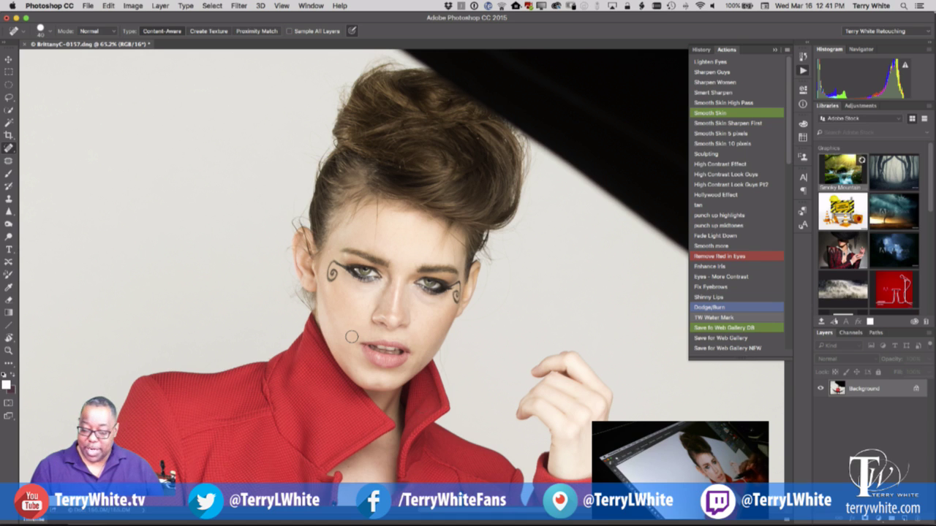
drag(449, 375, 442, 363)
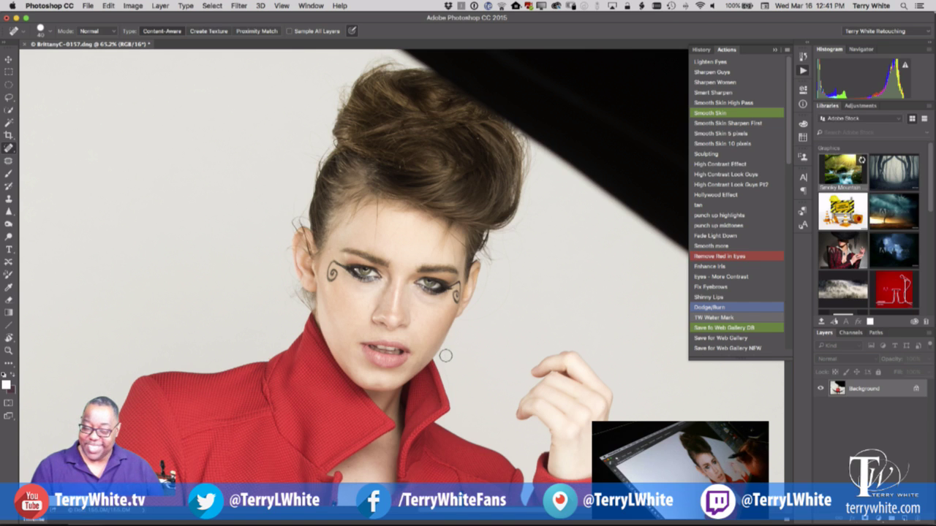
drag(482, 295, 488, 272)
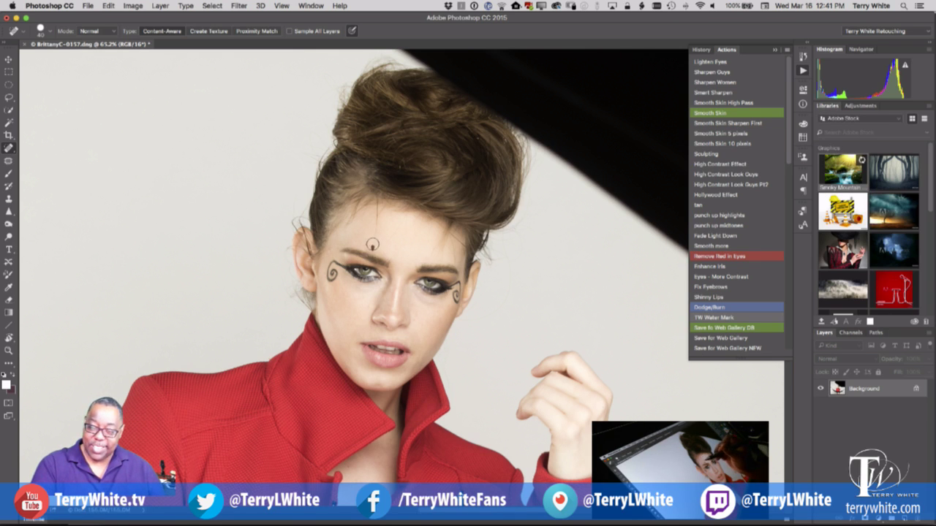
Step: Heal the remaining spots on the woman's forehead and around her chin
drag(373, 233, 375, 212)
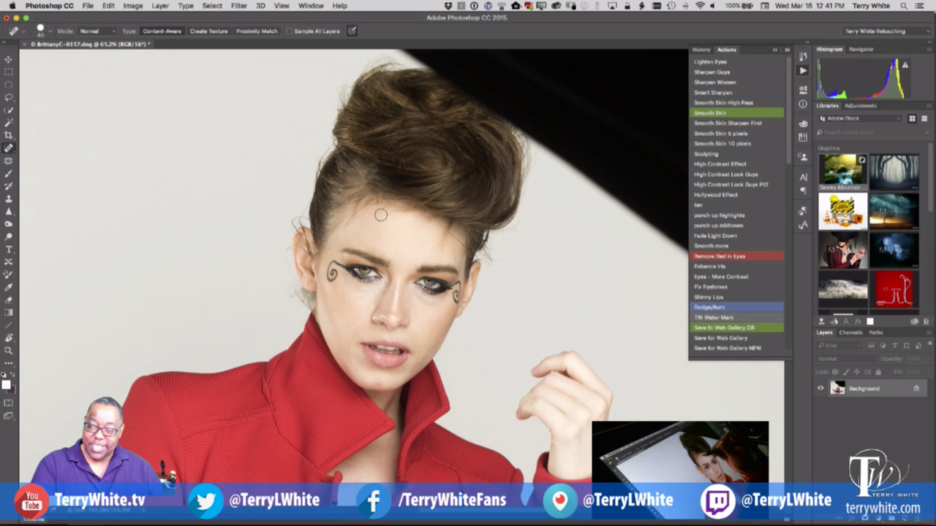
drag(447, 250, 454, 256)
drag(476, 140, 480, 139)
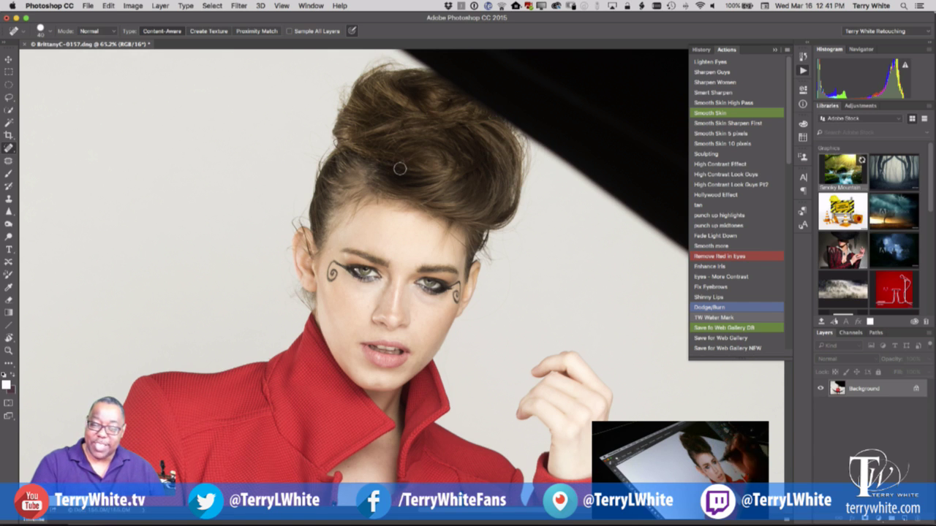
click(351, 466)
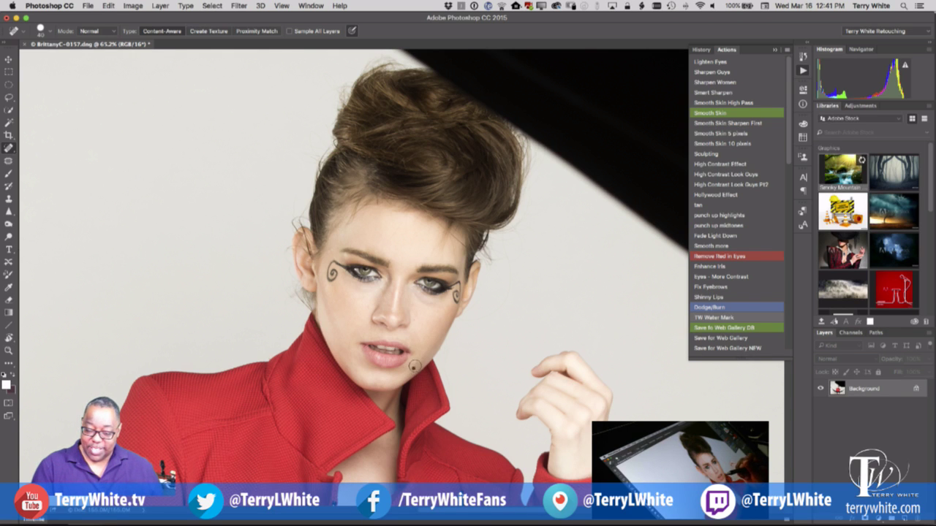
click(414, 366)
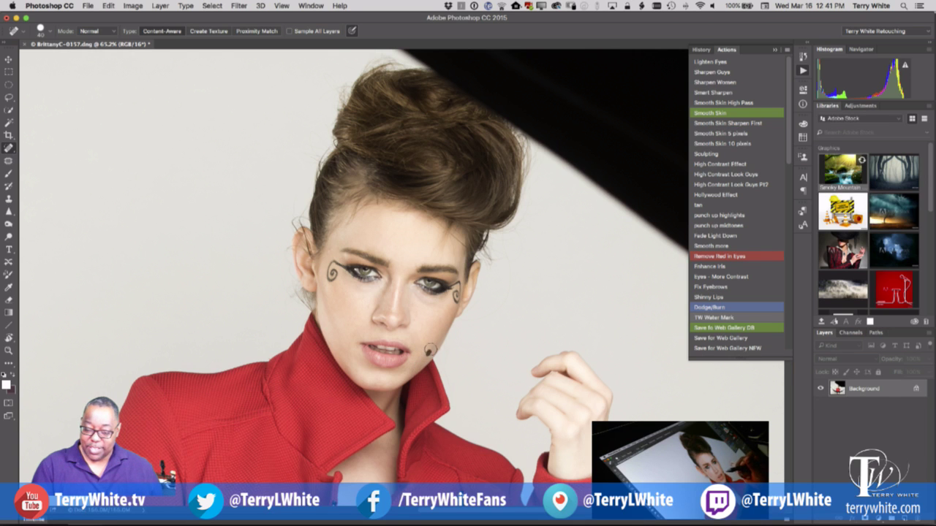
Step: Heal a spot on the bare skin in the lower opening of the red jacket
scroll(460, 454, down, 10)
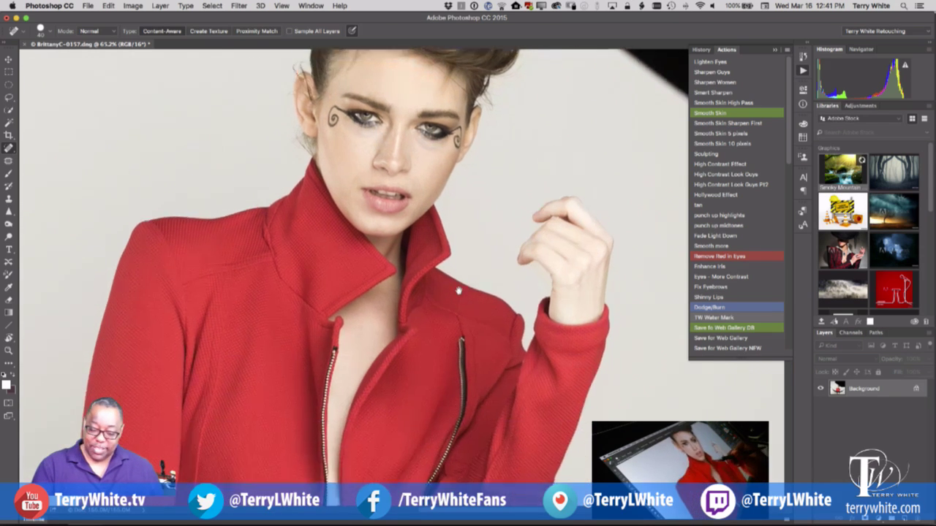
scroll(432, 427, down, 10)
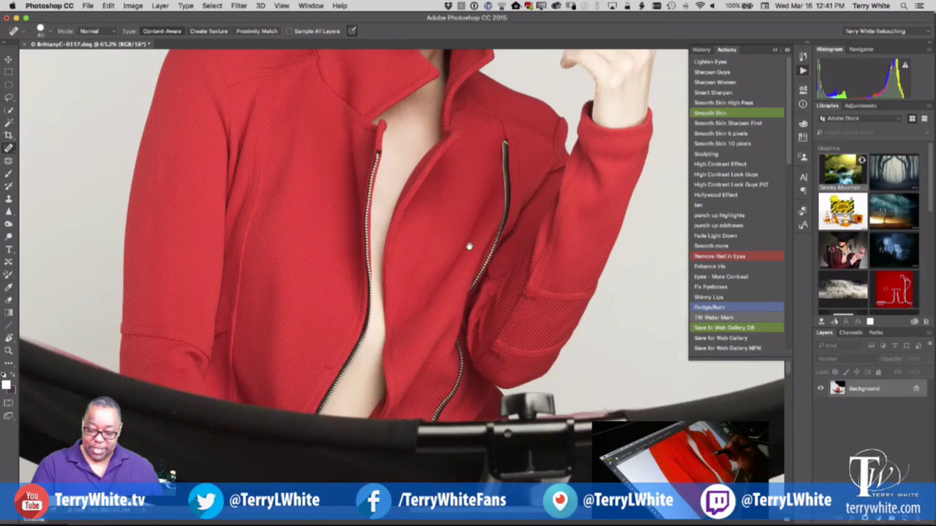
click(373, 408)
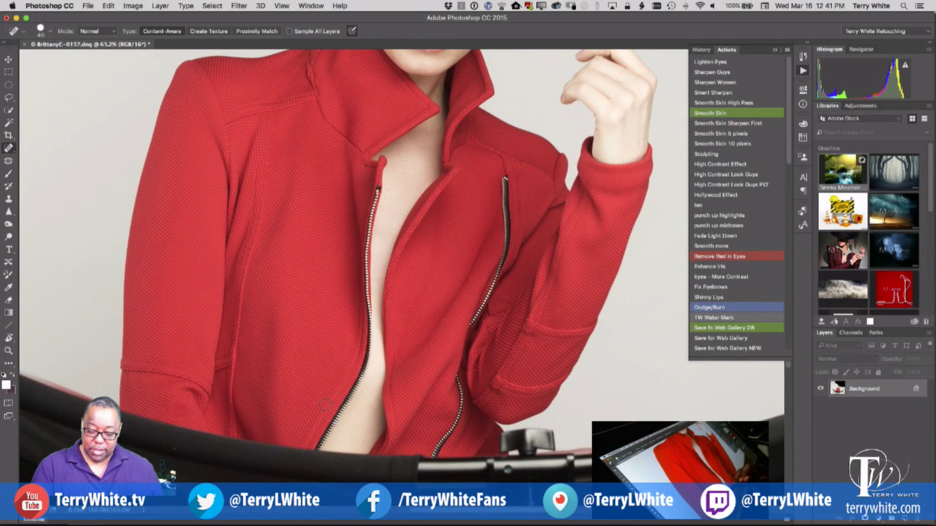
Step: Clone plain backdrop over the stray hairs along the left side of the head, from below the ear up to the bun
scroll(327, 405, up, 13)
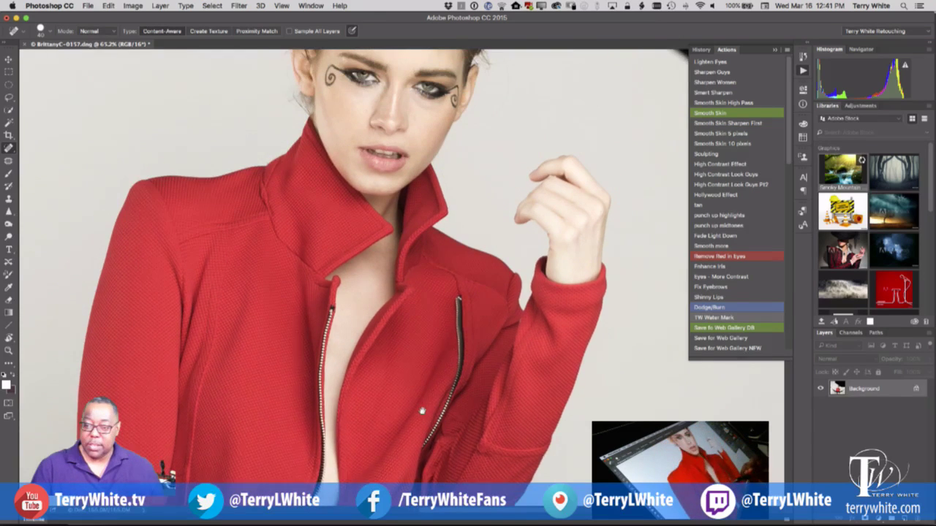
scroll(410, 452, up, 10)
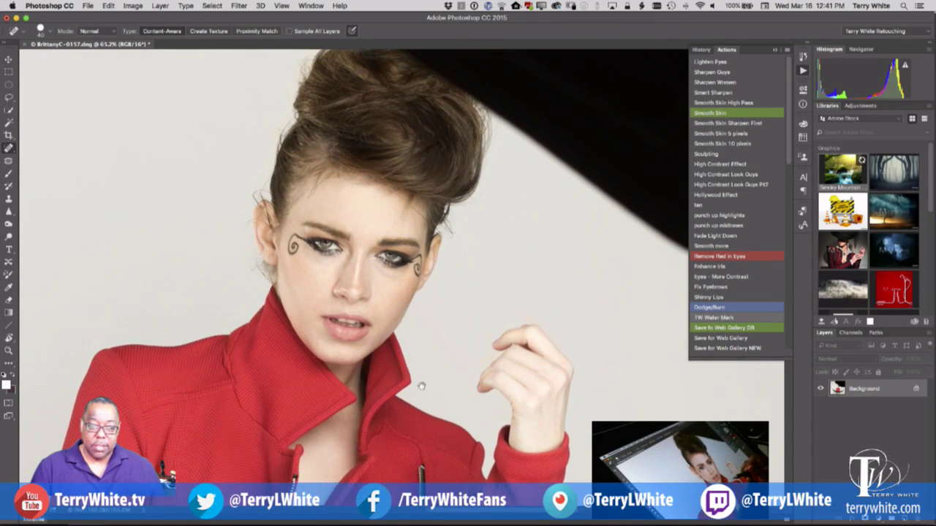
scroll(457, 463, up, 3)
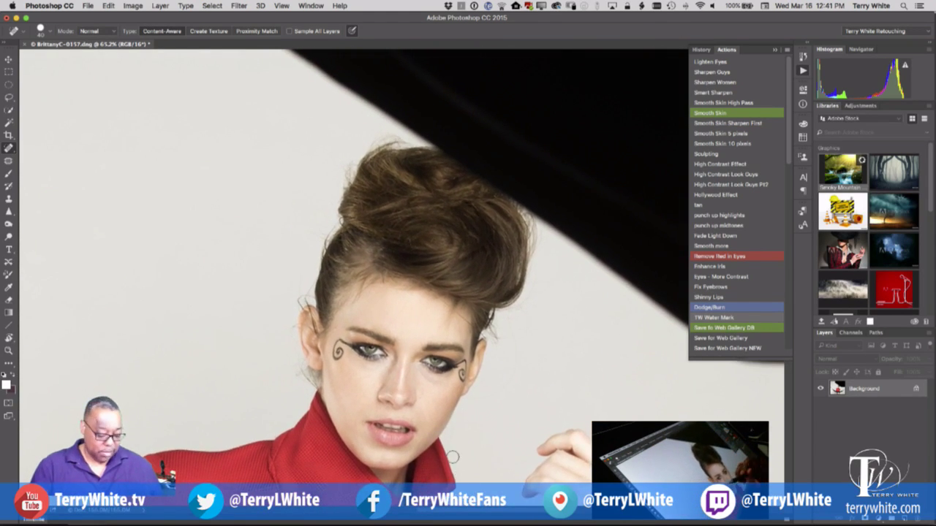
key(z)
drag(341, 323, 351, 331)
key(j)
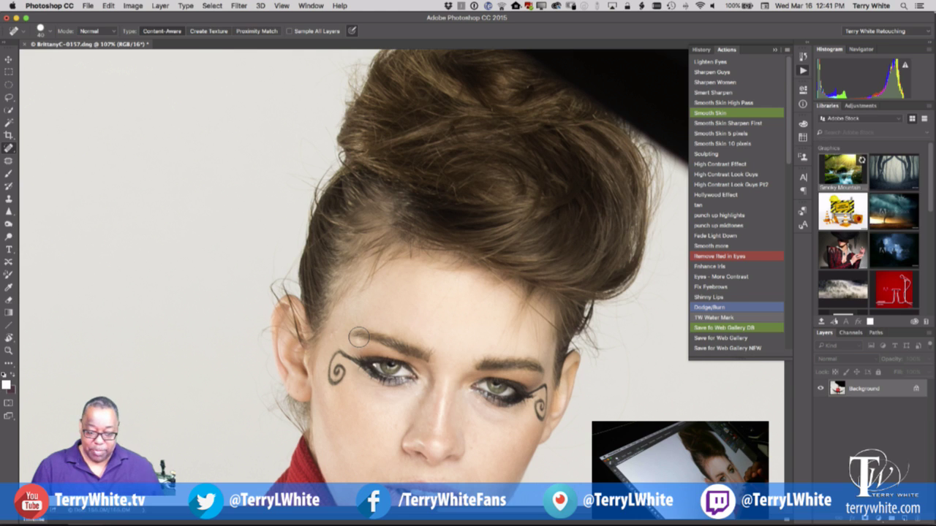
key(s)
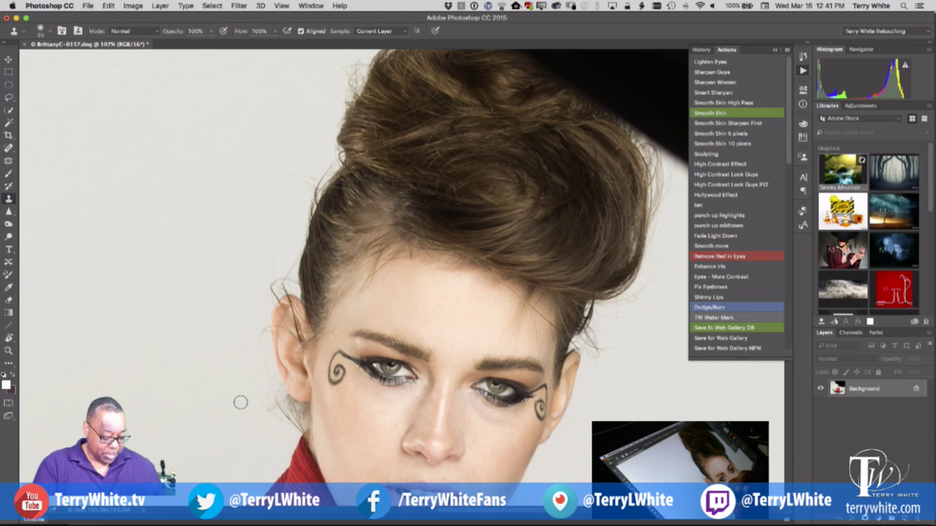
alt+click(202, 394)
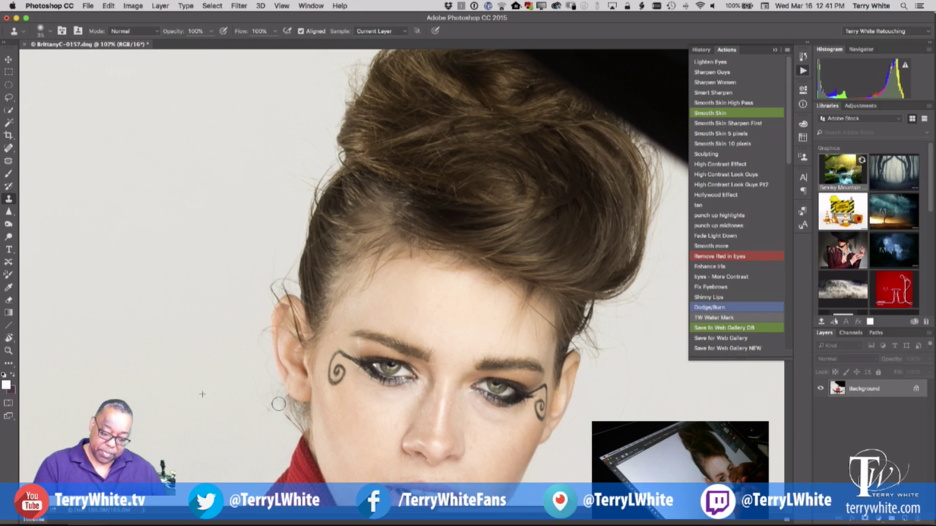
mouse_move(279, 404)
mouse_down()
mouse_move(298, 428)
mouse_move(291, 410)
mouse_move(263, 409)
mouse_move(268, 295)
mouse_move(262, 312)
mouse_move(278, 284)
mouse_move(275, 255)
mouse_move(271, 275)
mouse_move(287, 283)
mouse_move(299, 153)
mouse_move(283, 167)
mouse_move(291, 157)
mouse_move(316, 174)
mouse_move(303, 198)
mouse_move(324, 173)
mouse_move(294, 225)
mouse_move(342, 82)
mouse_move(352, 78)
mouse_move(340, 99)
mouse_move(358, 76)
mouse_move(324, 59)
mouse_move(351, 63)
mouse_move(316, 90)
mouse_up()
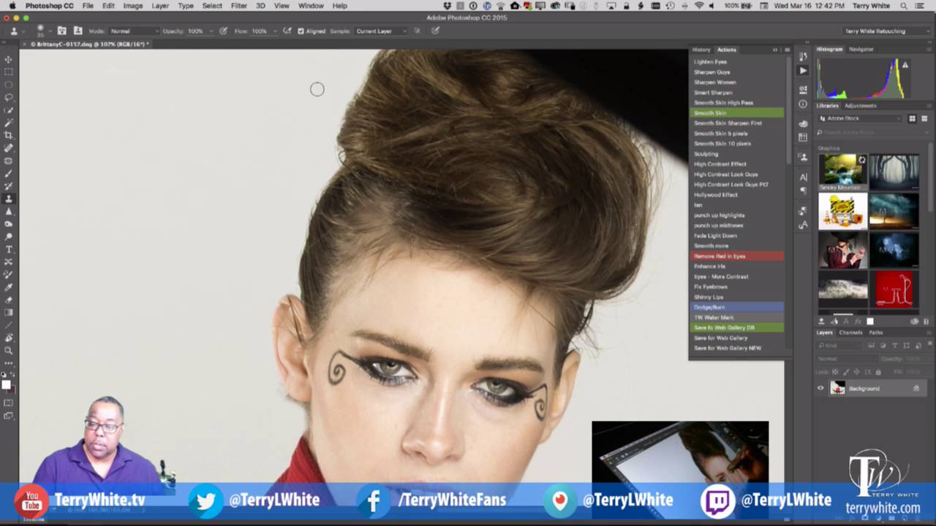
Step: Clone plain backdrop over the fine hairs below the left earlobe and along the neck with a small Clone Stamp brush
ctrl+alt+drag(376, 395, 362, 395)
click(374, 395)
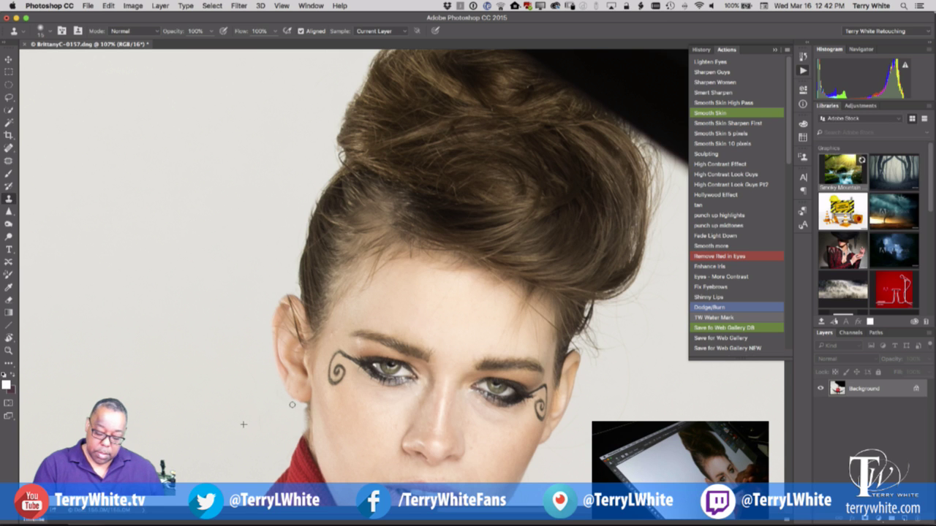
scroll(295, 395, up, 6)
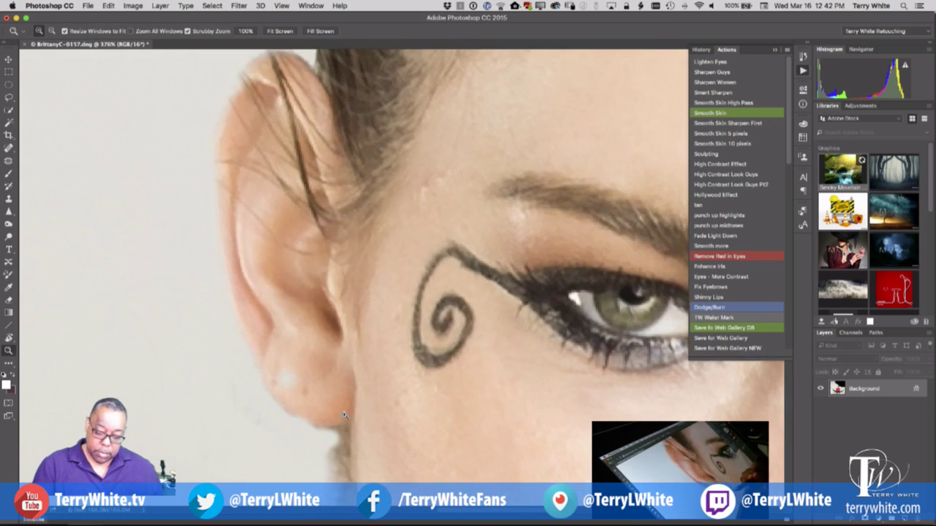
key(super+z)
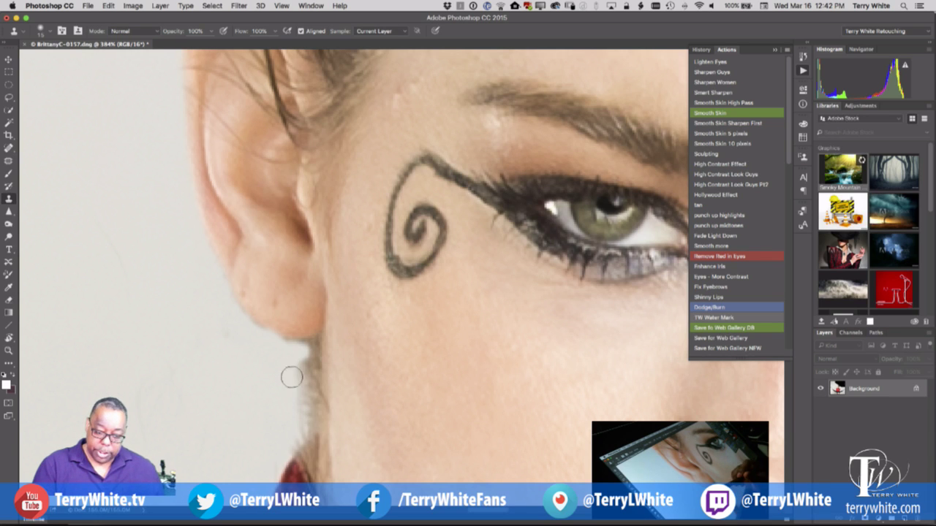
mouse_move(293, 376)
mouse_down()
mouse_move(285, 351)
mouse_move(309, 348)
mouse_move(281, 388)
mouse_move(218, 394)
mouse_move(223, 378)
mouse_move(308, 380)
mouse_move(297, 410)
mouse_move(308, 367)
mouse_move(287, 448)
mouse_move(286, 393)
mouse_move(235, 351)
mouse_move(213, 349)
mouse_move(229, 331)
mouse_move(222, 304)
mouse_move(214, 328)
mouse_up()
alt+click(223, 379)
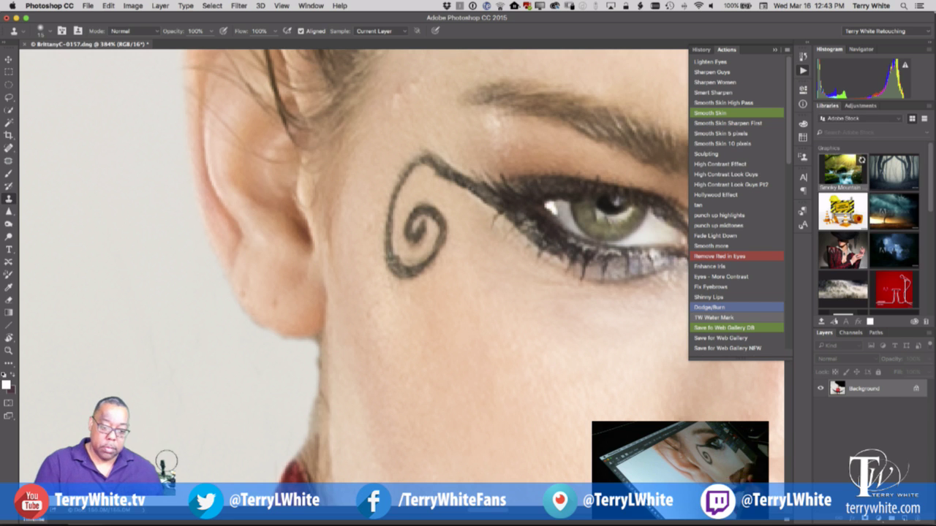
Step: Heal the small marks on the left earlobe and inside the ear with a reduced Spot Healing Brush
scroll(363, 344, up, 5)
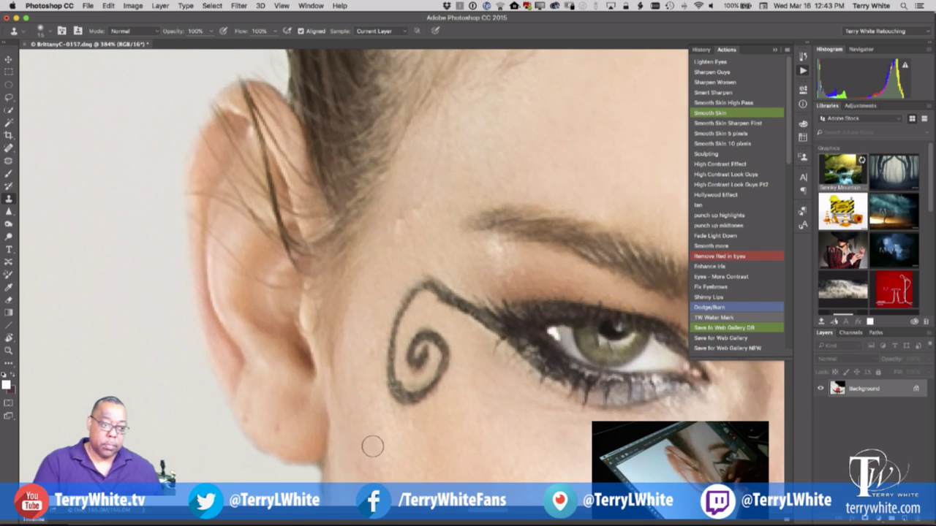
key(j)
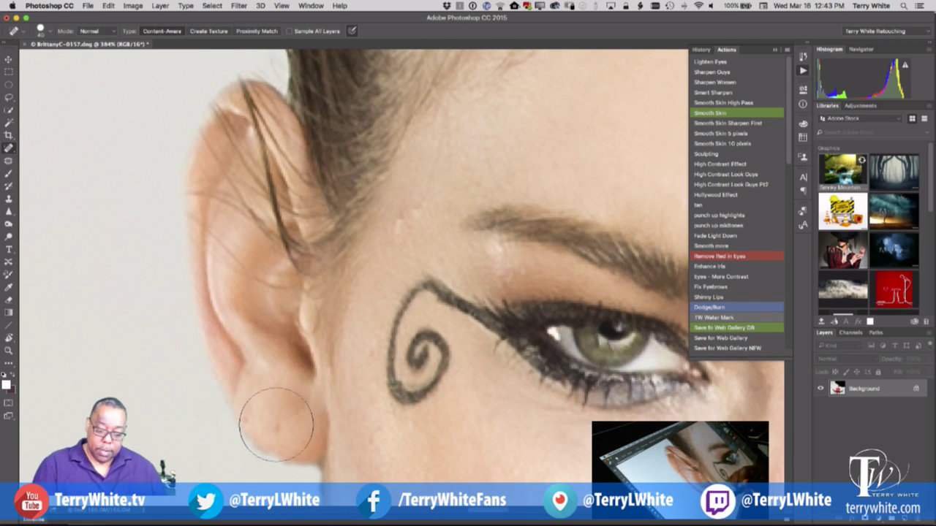
key(bracketleft)
key(bracketleft)
key(bracketleft)
key(bracketleft)
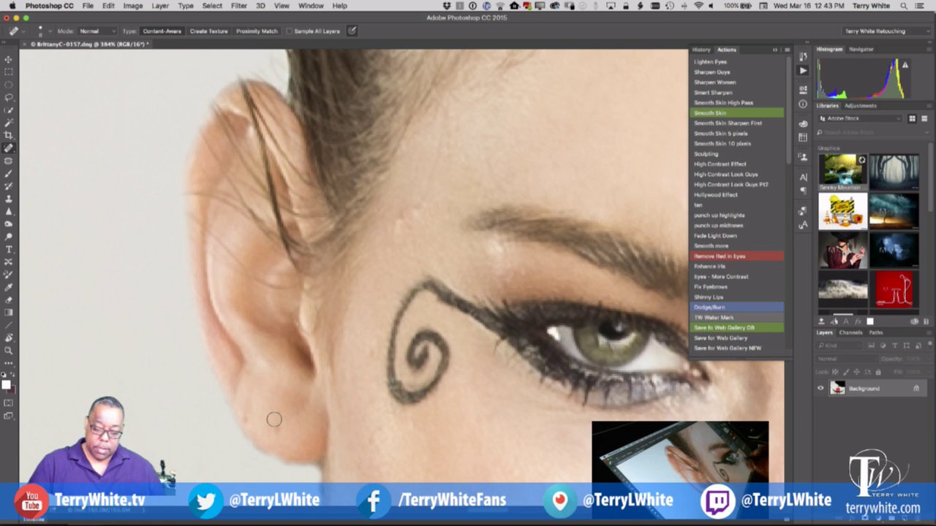
mouse_move(279, 423)
mouse_down()
mouse_move(274, 430)
mouse_move(247, 416)
mouse_up()
drag(250, 404, 252, 402)
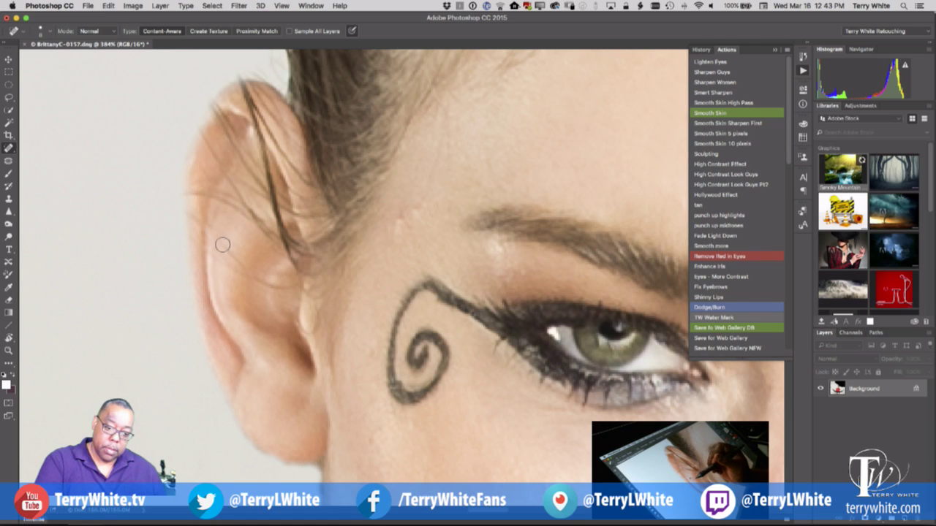
drag(223, 245, 238, 264)
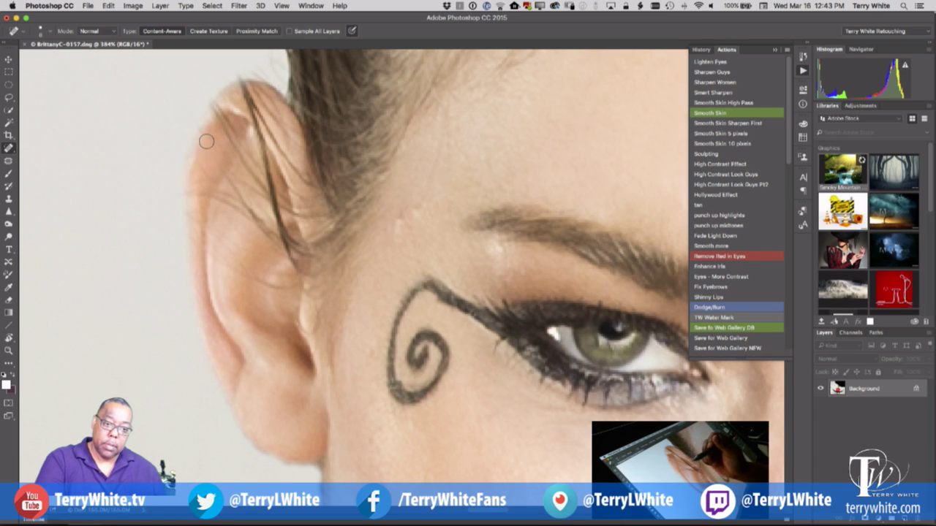
Step: Restore the upper edge of the left ear with the History Brush and clone backdrop over the hairs sticking out beyond it
drag(376, 314, 388, 466)
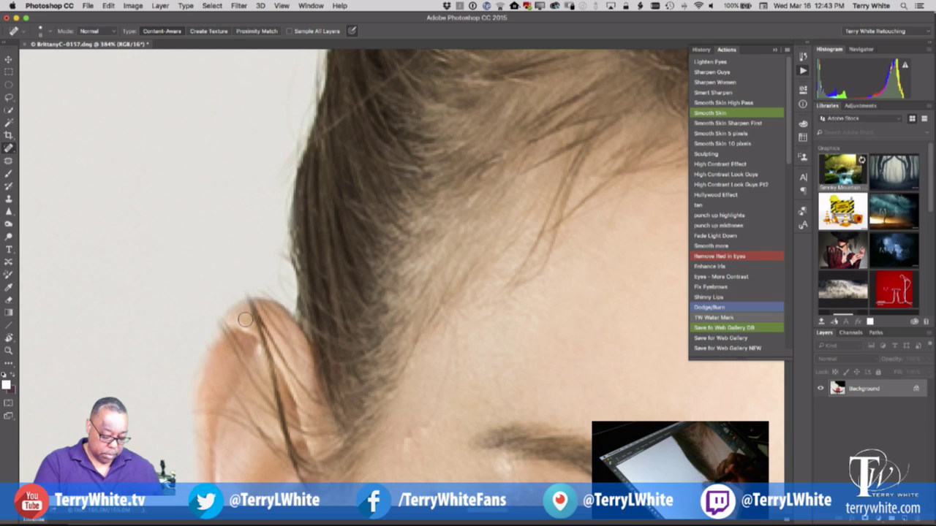
key(s)
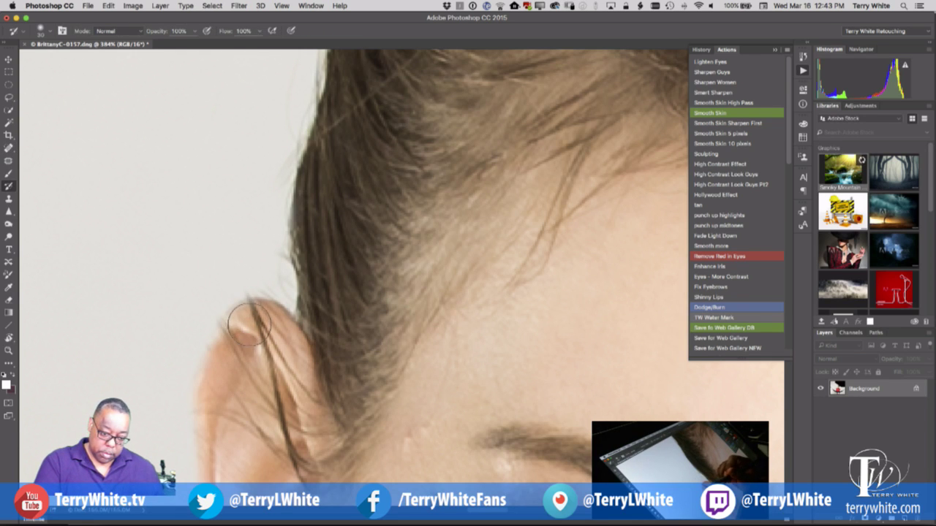
mouse_move(237, 333)
mouse_down()
mouse_move(214, 399)
mouse_move(217, 380)
mouse_move(217, 453)
mouse_move(230, 340)
mouse_move(217, 384)
mouse_up()
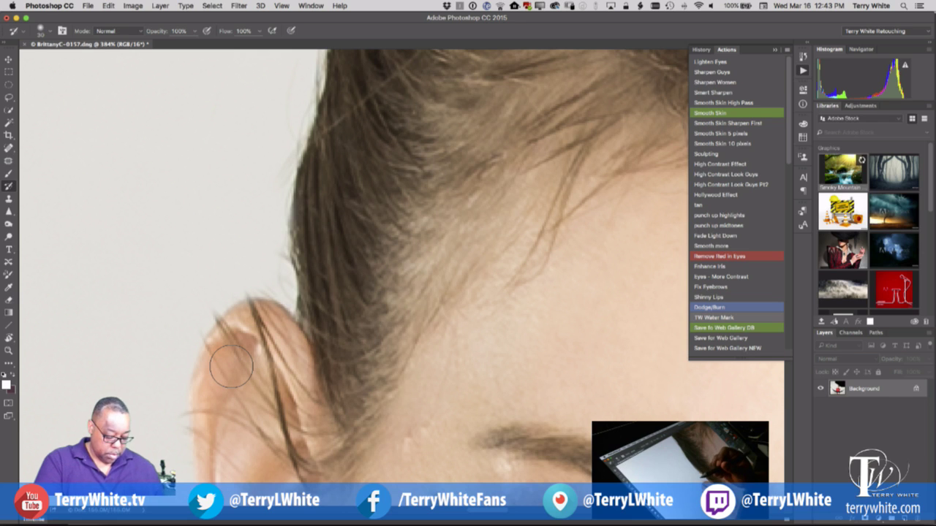
key(s)
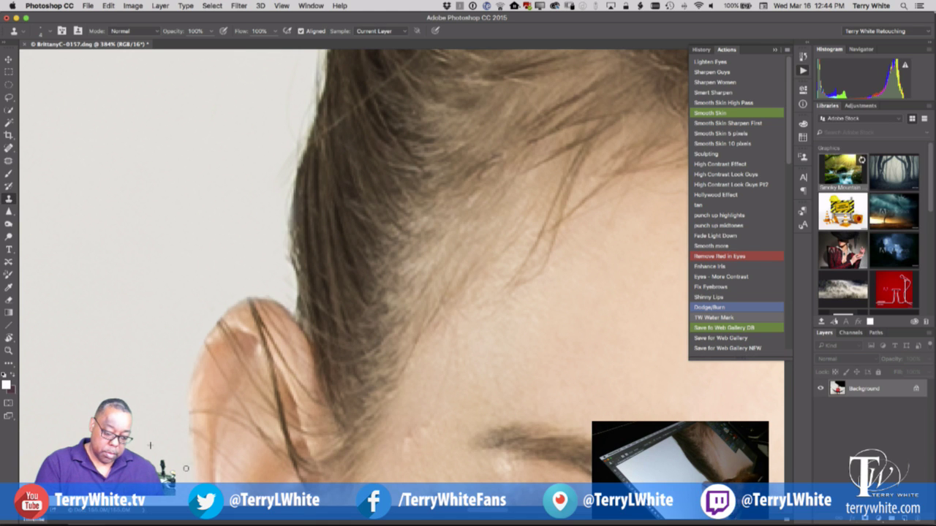
Step: Clone backdrop over the remaining flyaway hairs up the left side of the head and bun with a smaller brush
drag(373, 312, 365, 368)
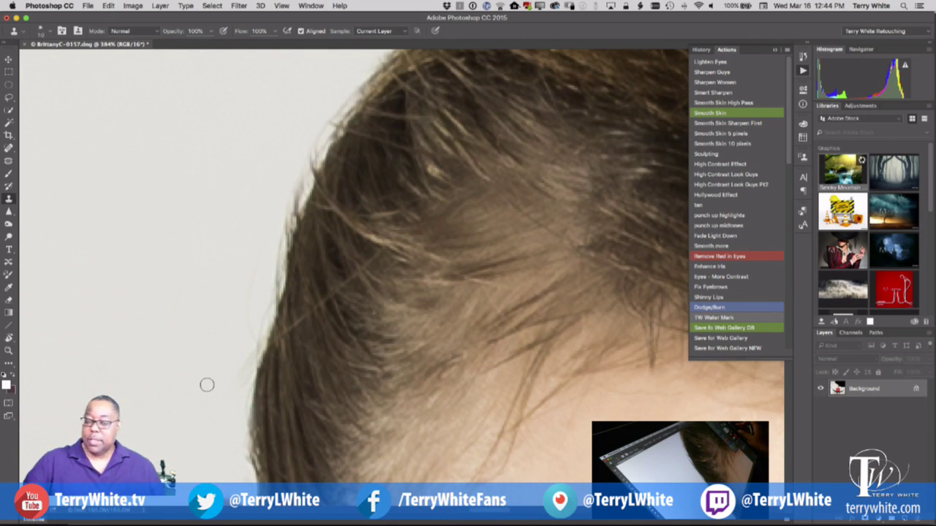
key(bracketleft)
key(bracketleft)
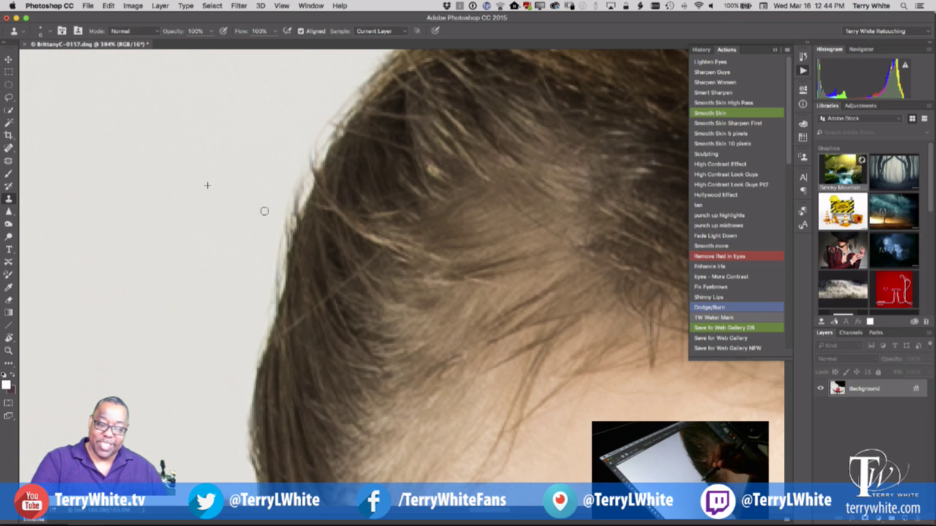
drag(464, 274, 402, 443)
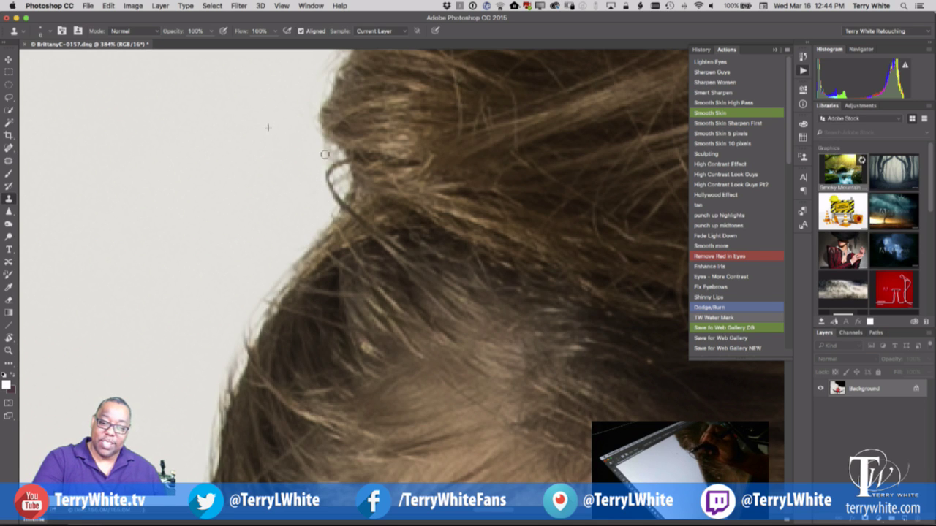
drag(310, 210, 271, 399)
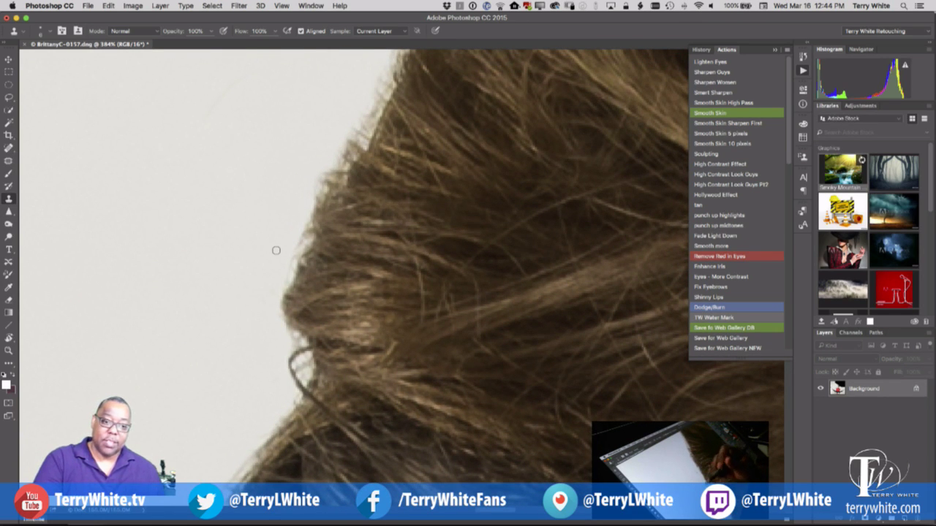
drag(227, 292, 219, 406)
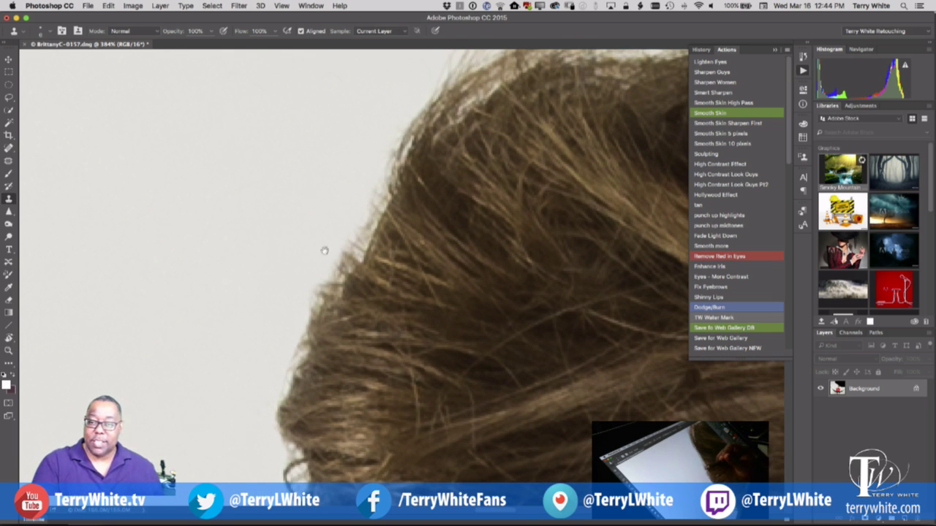
drag(324, 251, 251, 444)
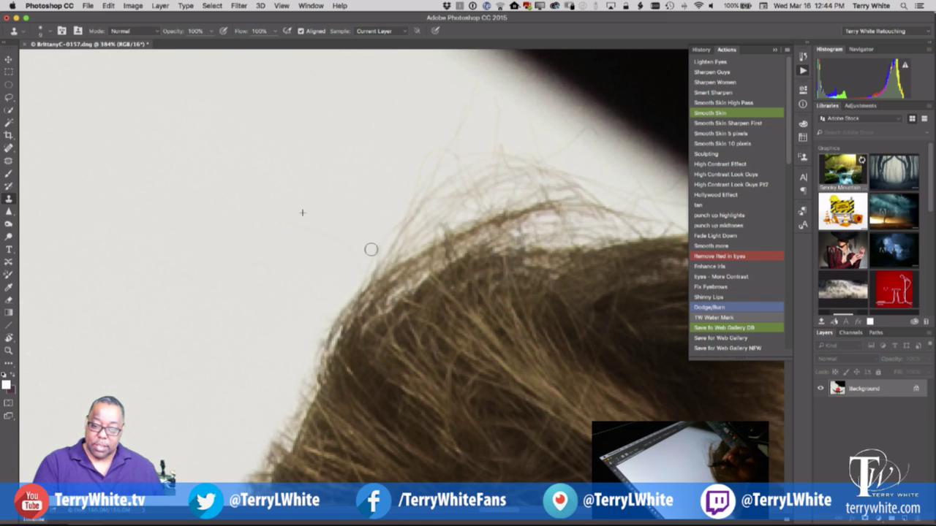
Step: Clone clean backdrop over the wispy flyaways above the top of the bun, up to the edge of the black softbox
mouse_move(371, 249)
mouse_down()
mouse_move(404, 235)
mouse_move(370, 270)
mouse_move(438, 220)
mouse_move(417, 211)
mouse_move(389, 224)
mouse_move(440, 181)
mouse_move(408, 177)
mouse_move(411, 163)
mouse_move(443, 146)
mouse_move(428, 148)
mouse_move(447, 194)
mouse_move(476, 195)
mouse_move(403, 232)
mouse_move(486, 202)
mouse_move(457, 208)
mouse_move(477, 156)
mouse_move(423, 185)
mouse_up()
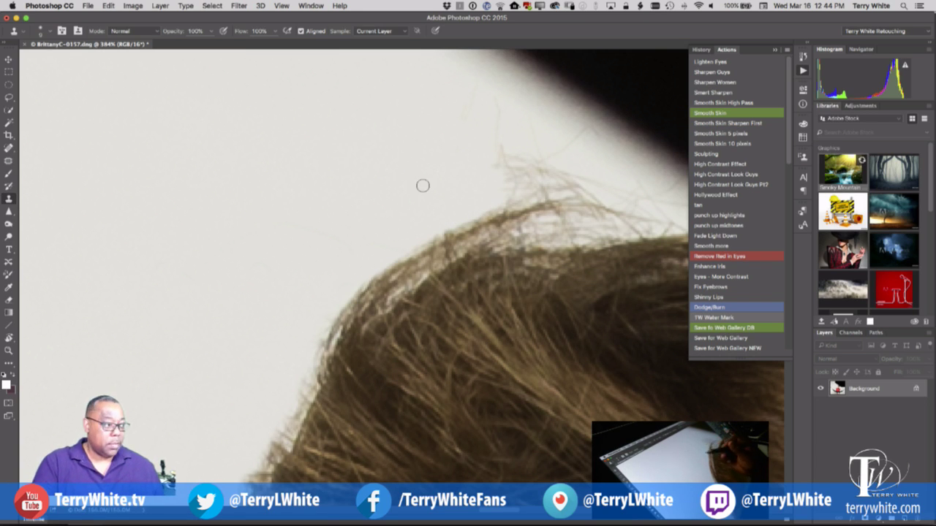
alt+click(345, 180)
mouse_move(557, 189)
mouse_down()
mouse_move(522, 185)
mouse_move(526, 193)
mouse_move(542, 182)
mouse_move(516, 161)
mouse_move(519, 147)
mouse_up()
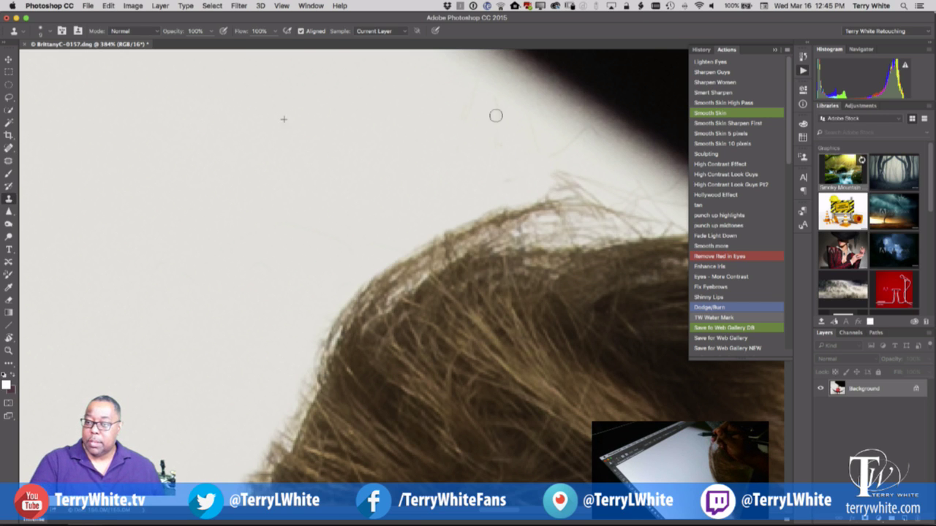
drag(470, 105, 457, 107)
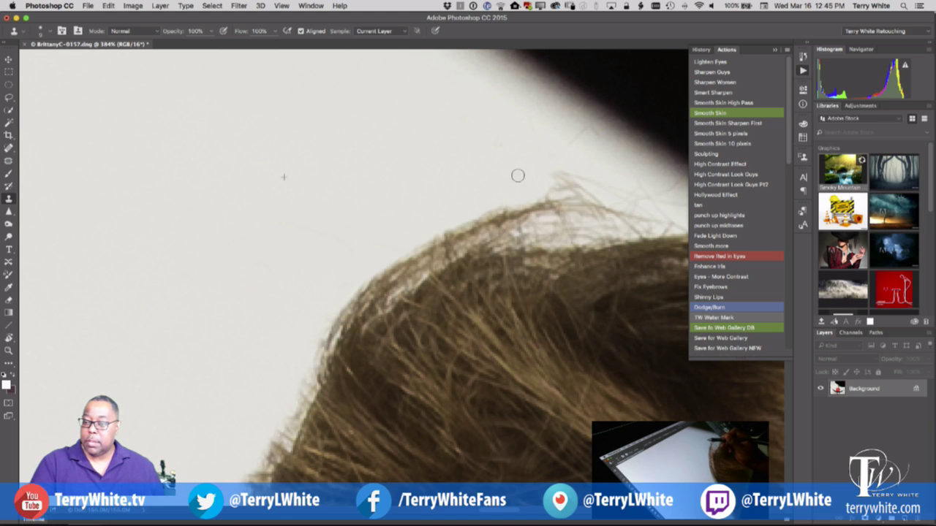
mouse_move(523, 150)
mouse_down()
mouse_move(593, 136)
mouse_move(585, 160)
mouse_move(546, 189)
mouse_move(585, 185)
mouse_move(562, 191)
mouse_up()
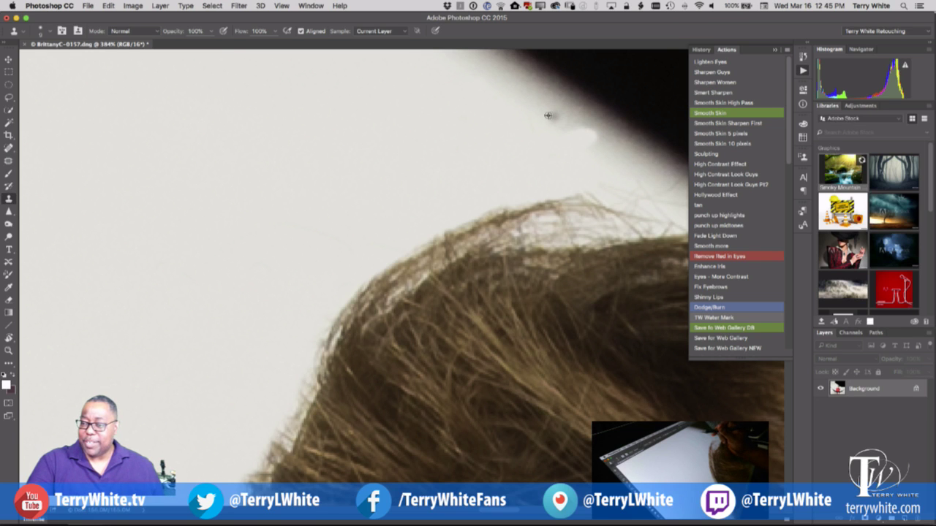
drag(574, 133, 591, 130)
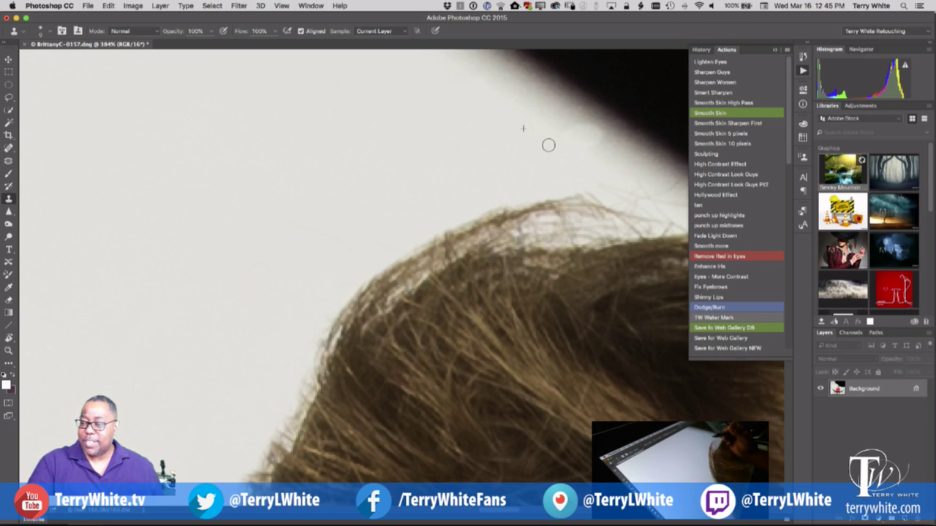
Step: Paint back the original backdrop along the softbox edge above the bun with the History Brush
drag(522, 352, 340, 368)
alt+click(324, 131)
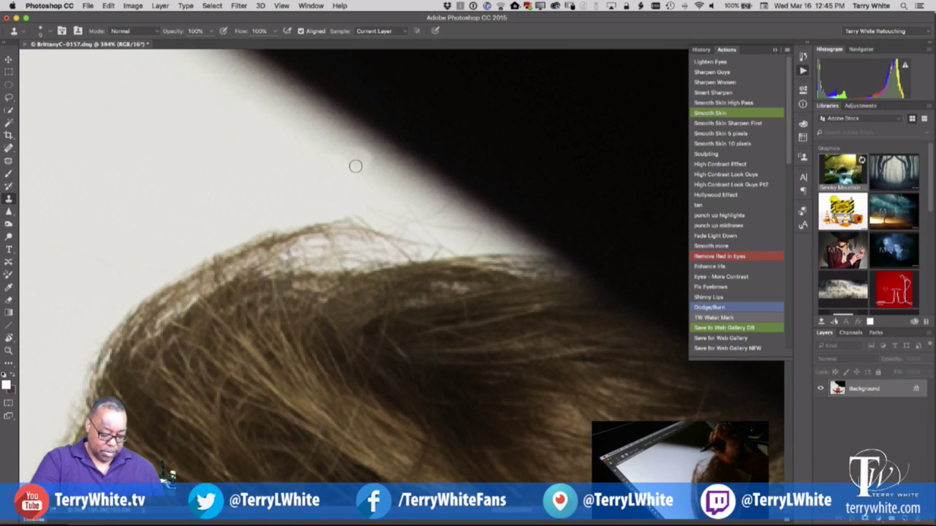
key(b)
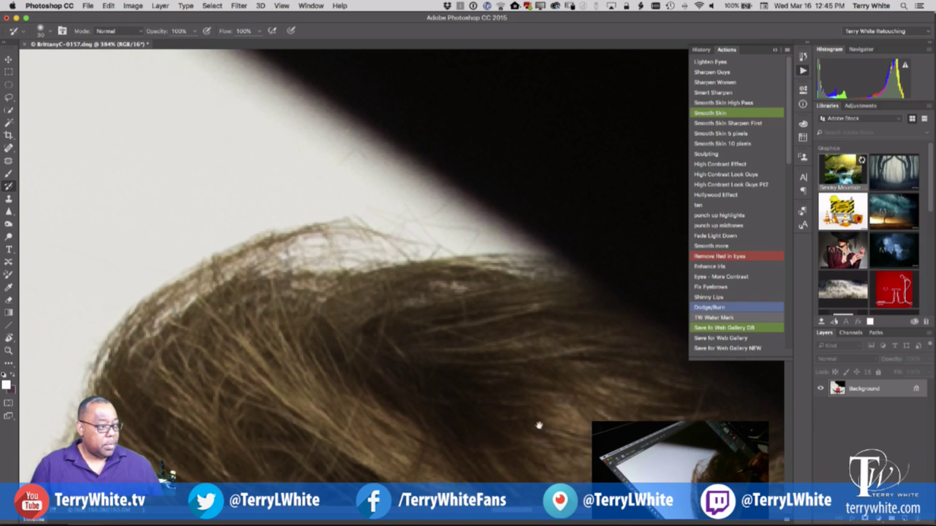
mouse_move(488, 404)
mouse_down()
mouse_move(346, 347)
mouse_move(356, 342)
mouse_move(463, 434)
mouse_up()
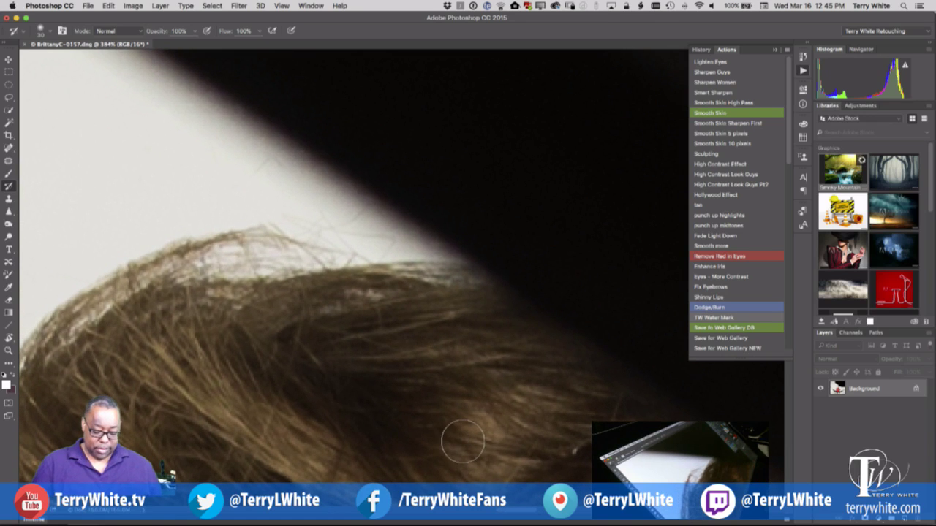
Step: Clone backdrop over the stray hairs beside the right ear and below the bun with a 25 px Clone Stamp brush
key(super+0)
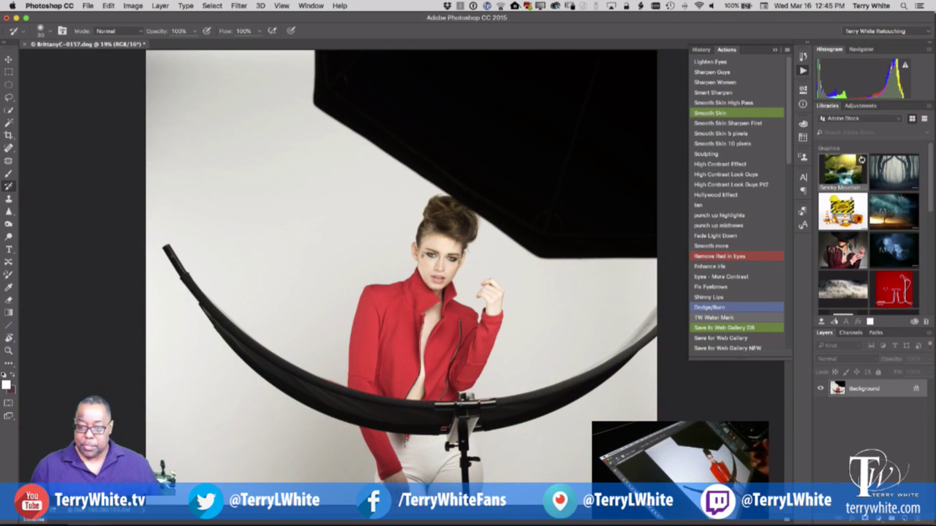
key(z)
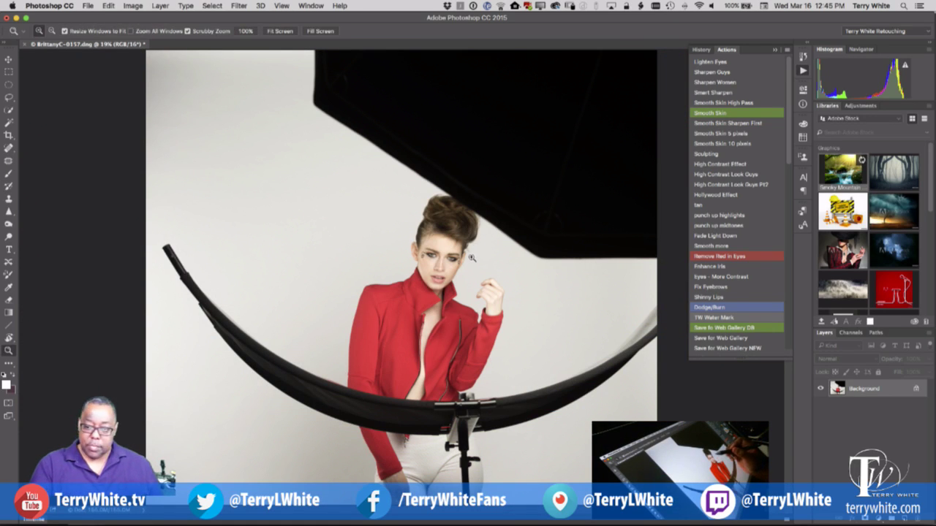
drag(470, 249, 543, 362)
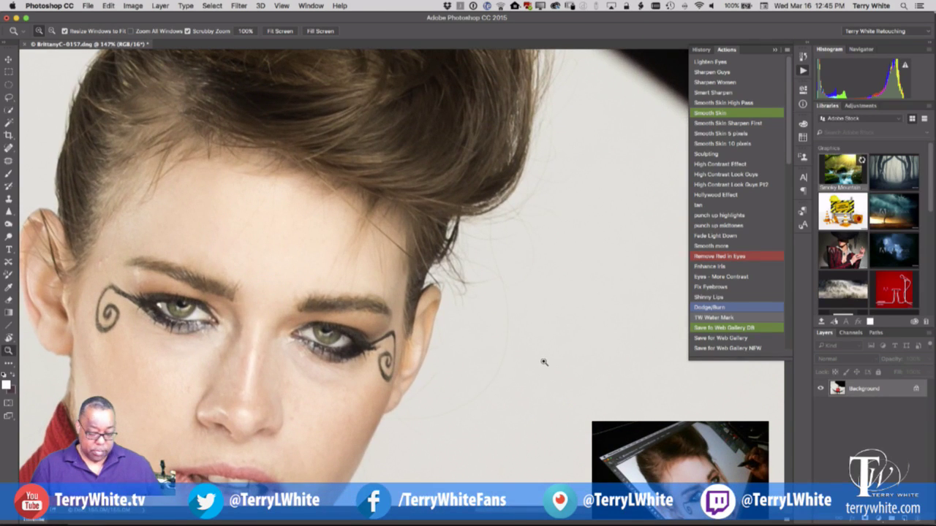
key(s)
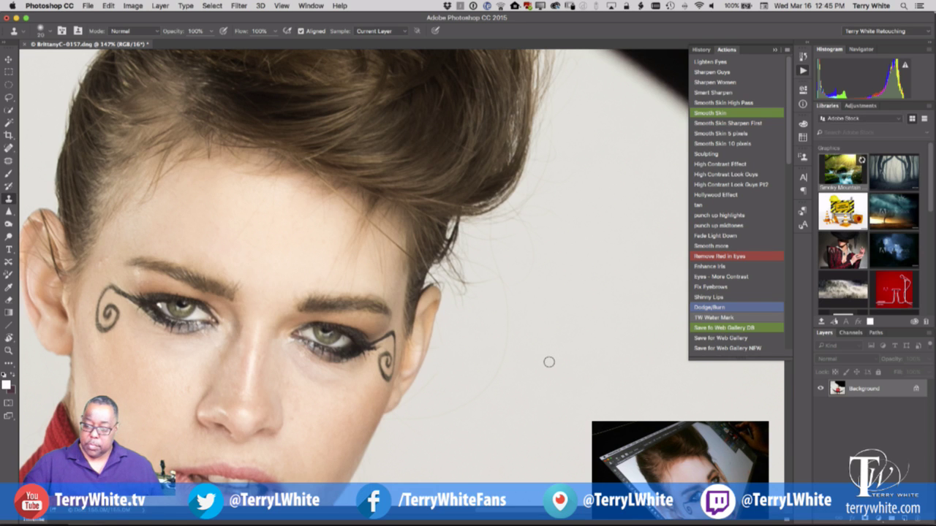
key(])
alt+click(473, 439)
drag(414, 419, 408, 418)
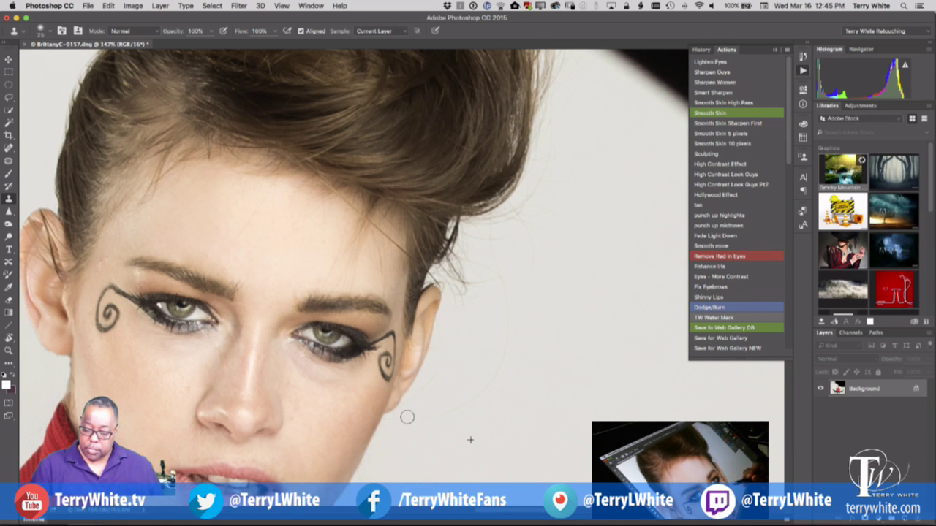
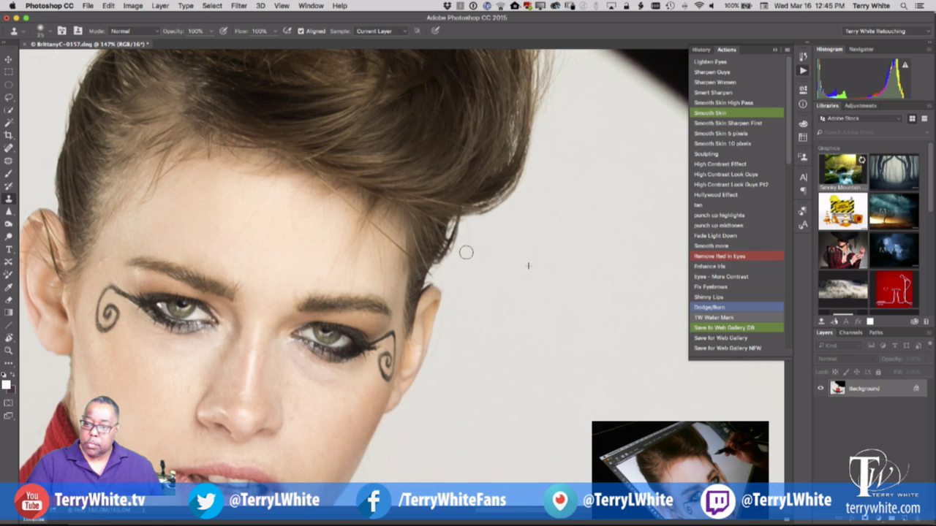
Step: Clone clean backdrop over the remaining stray hairs along the right side of the bun and beside the right-hand ear
drag(527, 274, 509, 322)
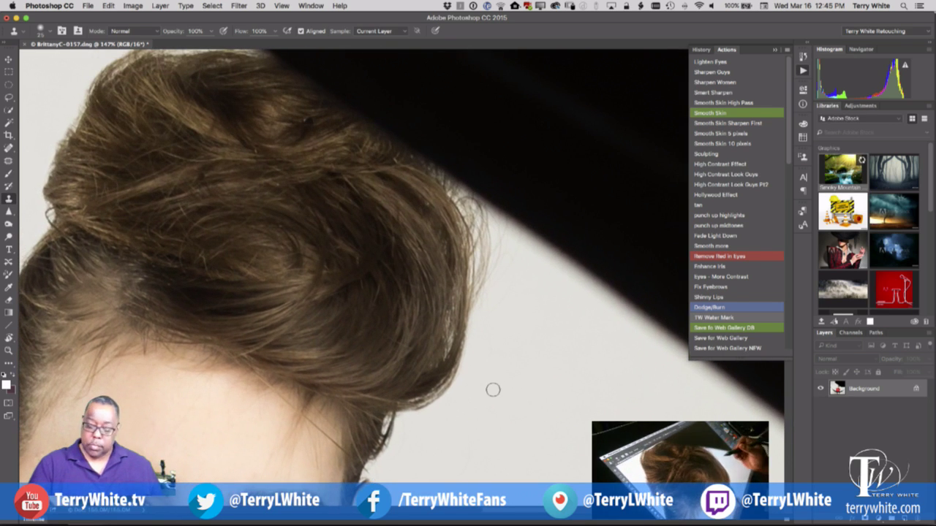
alt+click(531, 335)
mouse_move(514, 291)
mouse_down()
mouse_move(487, 299)
mouse_move(494, 274)
mouse_move(478, 317)
mouse_move(494, 265)
mouse_move(511, 262)
mouse_move(504, 231)
mouse_move(499, 250)
mouse_move(511, 240)
mouse_move(527, 248)
mouse_move(512, 236)
mouse_move(491, 408)
mouse_up()
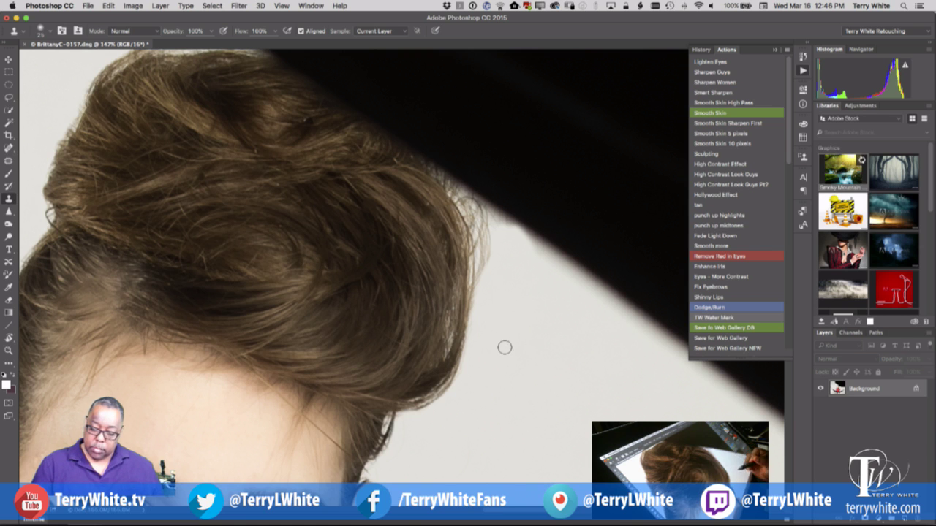
drag(470, 443, 537, 295)
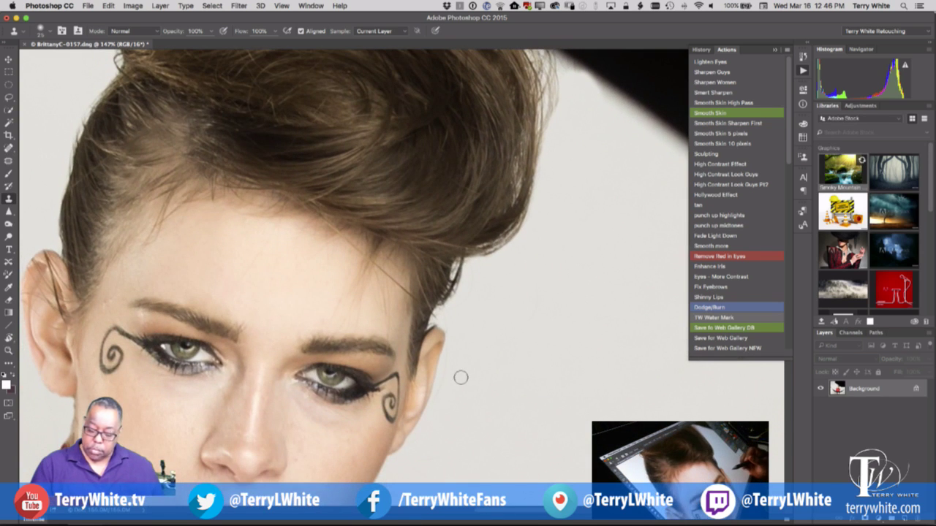
alt+click(495, 382)
mouse_move(450, 391)
mouse_down()
mouse_move(442, 395)
mouse_move(456, 327)
mouse_move(438, 316)
mouse_move(470, 271)
mouse_up()
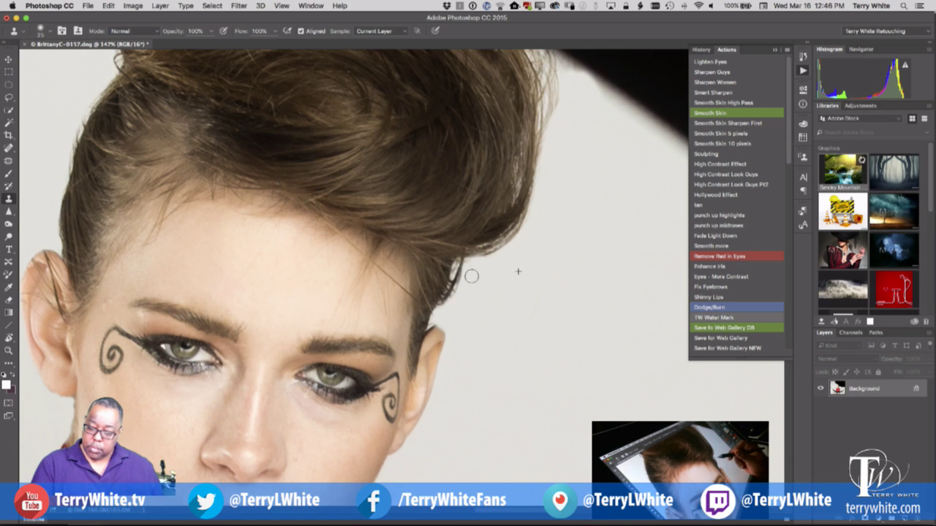
Step: Remove the fine stray hairs and small blemishes on the forehead and temple with the Content-Aware Spot Healing Brush
drag(455, 421, 600, 374)
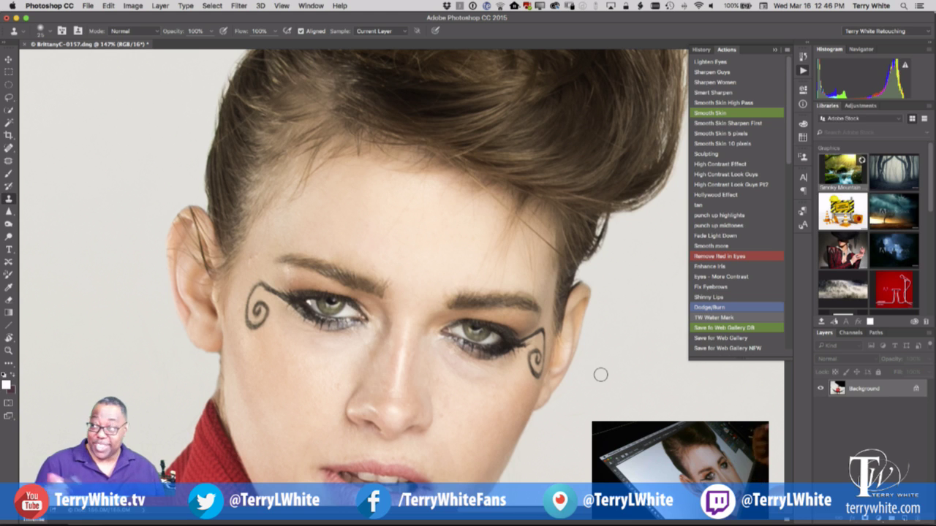
click(9, 148)
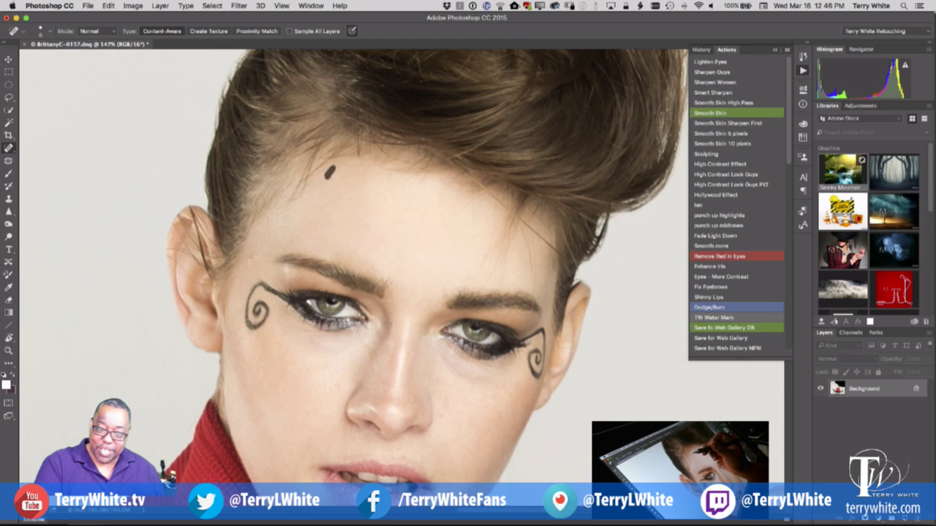
mouse_move(256, 257)
mouse_down()
mouse_move(250, 268)
mouse_move(267, 229)
mouse_up()
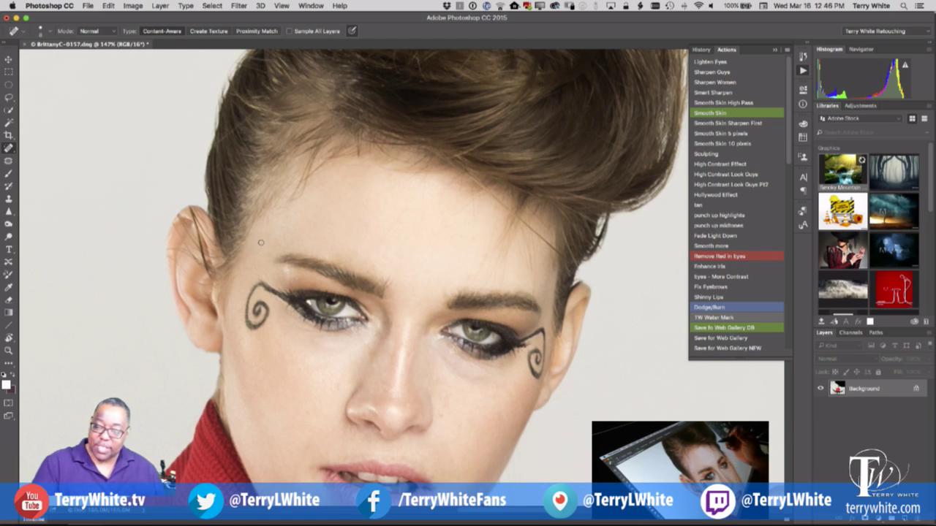
mouse_move(507, 263)
mouse_down()
mouse_move(498, 283)
mouse_move(472, 282)
mouse_up()
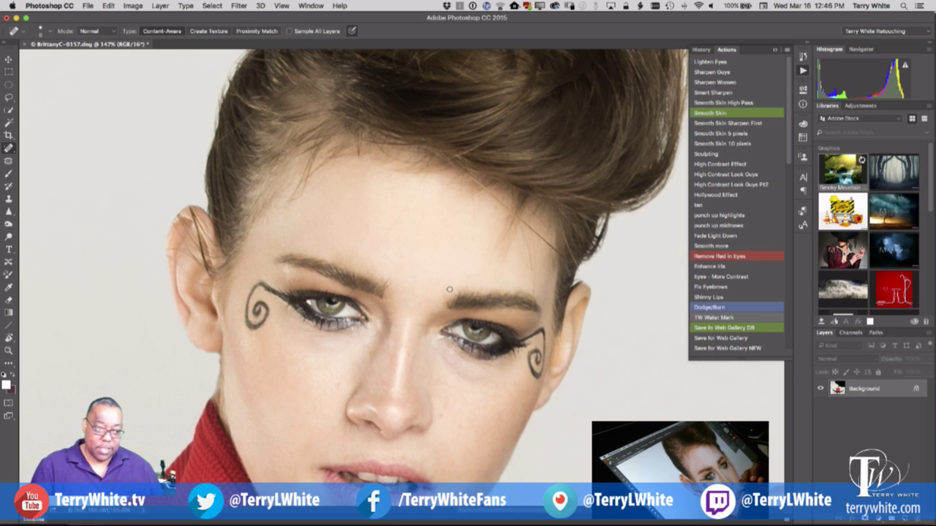
Step: Patch the skin under the right-hand eye and across the cheek below it with clean cheek skin
click(9, 161)
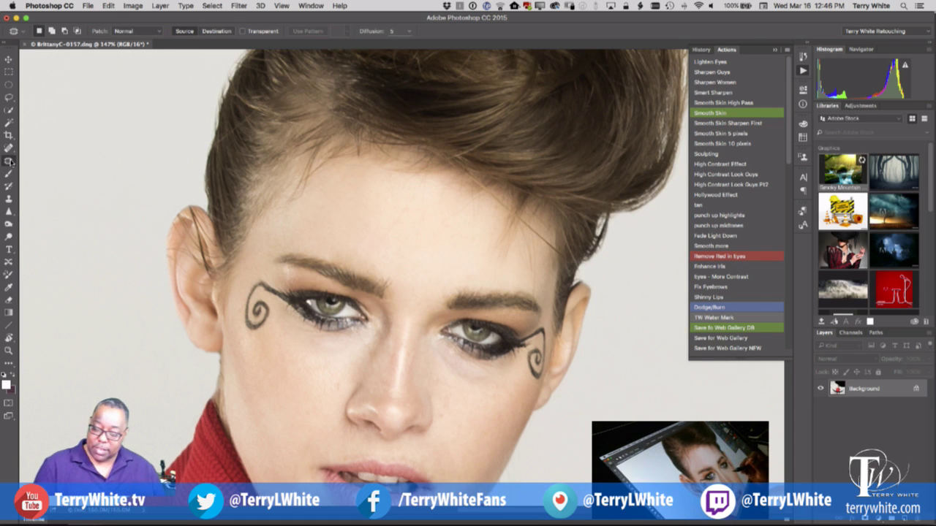
mouse_move(453, 358)
mouse_down()
mouse_move(444, 374)
mouse_move(497, 384)
mouse_up()
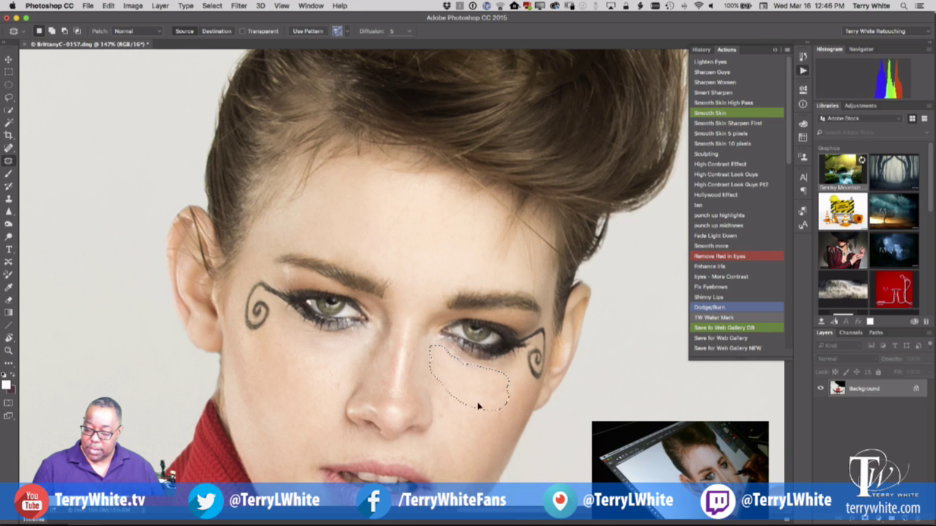
mouse_move(453, 414)
mouse_down()
mouse_move(443, 433)
mouse_move(451, 413)
mouse_up()
drag(446, 414, 464, 436)
key(super+d)
mouse_move(505, 377)
mouse_down()
mouse_move(495, 398)
mouse_move(502, 380)
mouse_up()
drag(495, 395, 486, 419)
Step: Patch the skin below the left-hand eye and along the side of the nose using the Patch tool
mouse_move(346, 385)
mouse_down()
mouse_move(317, 393)
mouse_move(325, 401)
mouse_up()
mouse_move(335, 351)
mouse_down()
mouse_move(318, 341)
mouse_move(338, 357)
mouse_move(326, 370)
mouse_up()
key(super+d)
drag(370, 349, 354, 362)
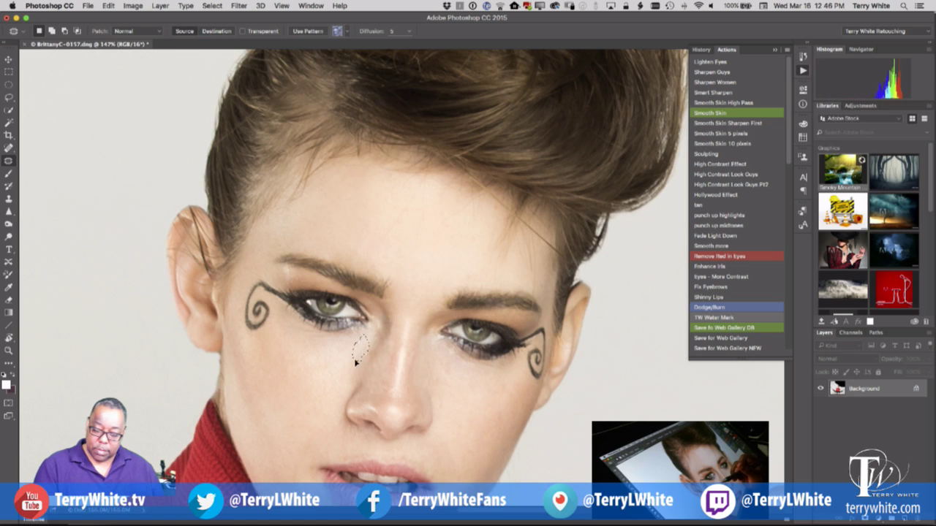
Step: Patch the small blemishes on the right-hand cheek beside the nostril with smooth neighbouring skin
mouse_move(452, 383)
mouse_down()
mouse_move(434, 383)
mouse_move(468, 412)
mouse_move(444, 415)
mouse_up()
drag(443, 415, 463, 418)
key(super+d)
drag(437, 372, 462, 374)
drag(451, 374, 461, 394)
key(super+d)
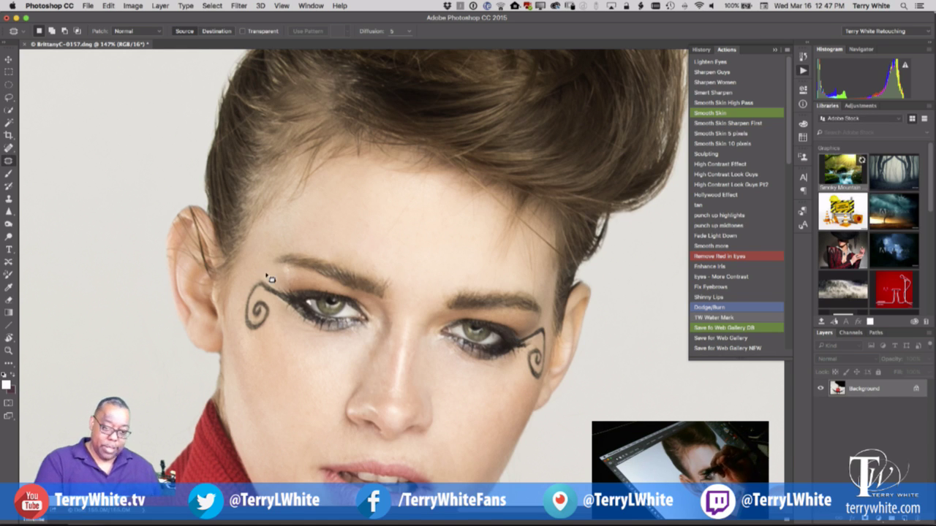
Step: Heal the thin hairs crossing the middle of the left-hand ear with the Content-Aware Spot Healing Brush
key(z)
mouse_move(270, 279)
mouse_down()
mouse_move(330, 307)
mouse_move(278, 290)
mouse_up()
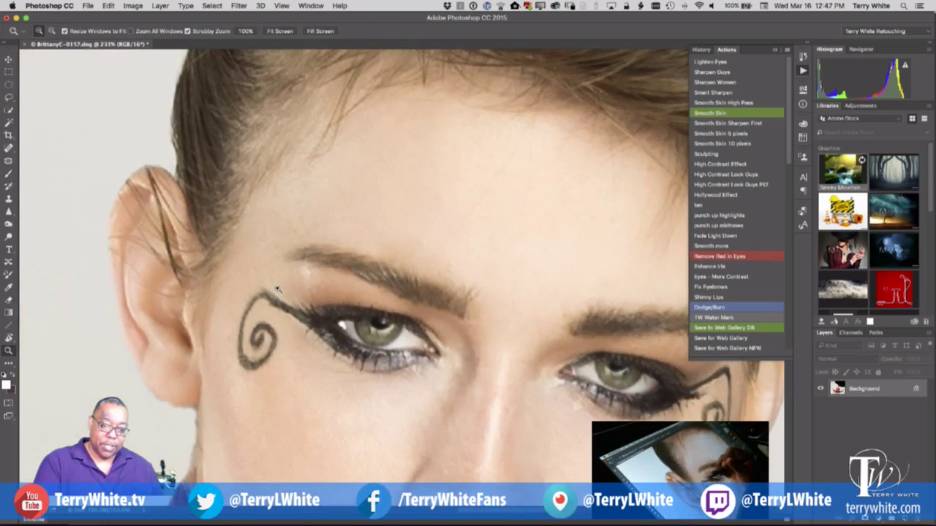
key(j)
drag(219, 282, 354, 346)
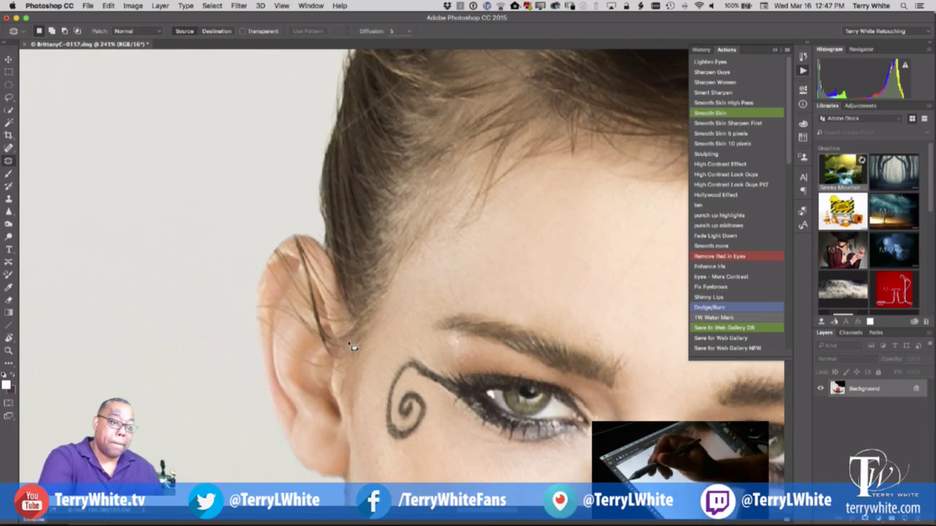
key(shift+j)
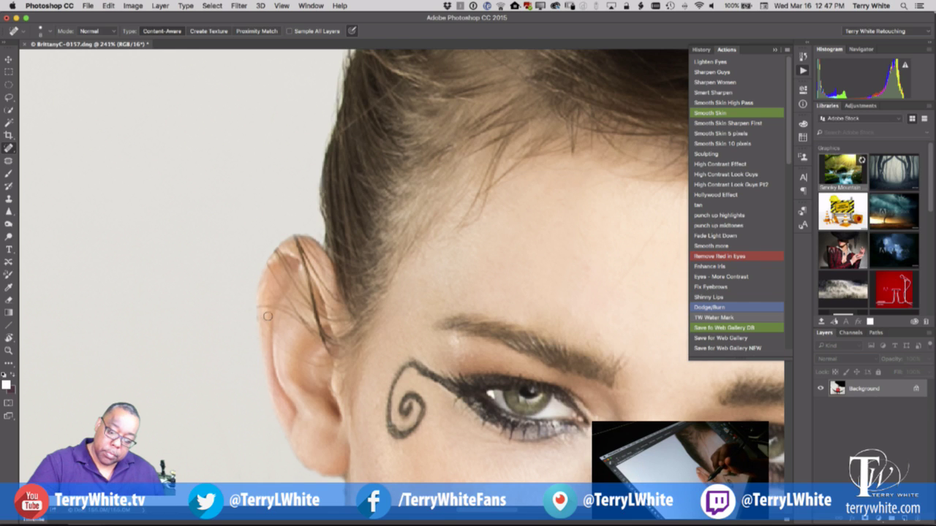
mouse_move(289, 307)
mouse_down()
mouse_move(283, 342)
mouse_move(326, 369)
mouse_up()
mouse_move(312, 332)
mouse_down()
mouse_move(294, 307)
mouse_move(282, 307)
mouse_move(267, 267)
mouse_up()
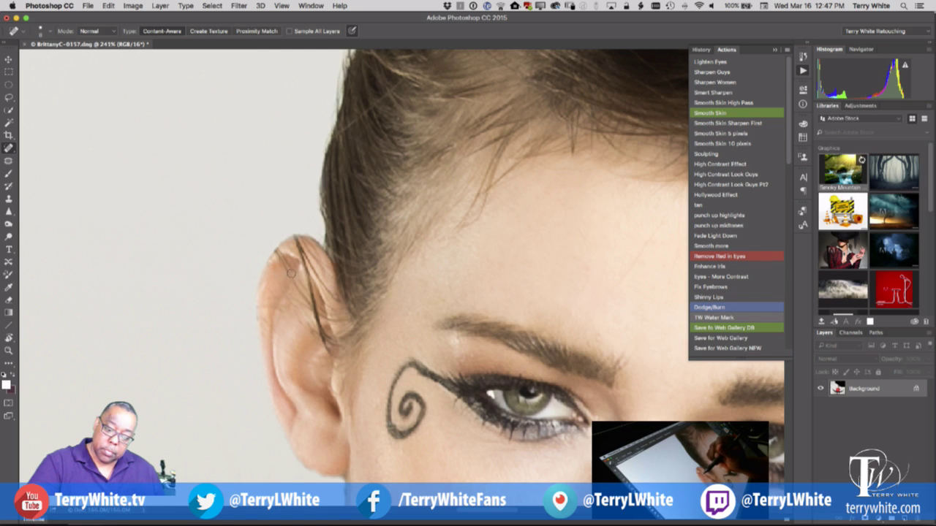
Step: Heal the remaining fine hairs across the upper fold and outer rim of the left-hand ear
drag(293, 283, 287, 262)
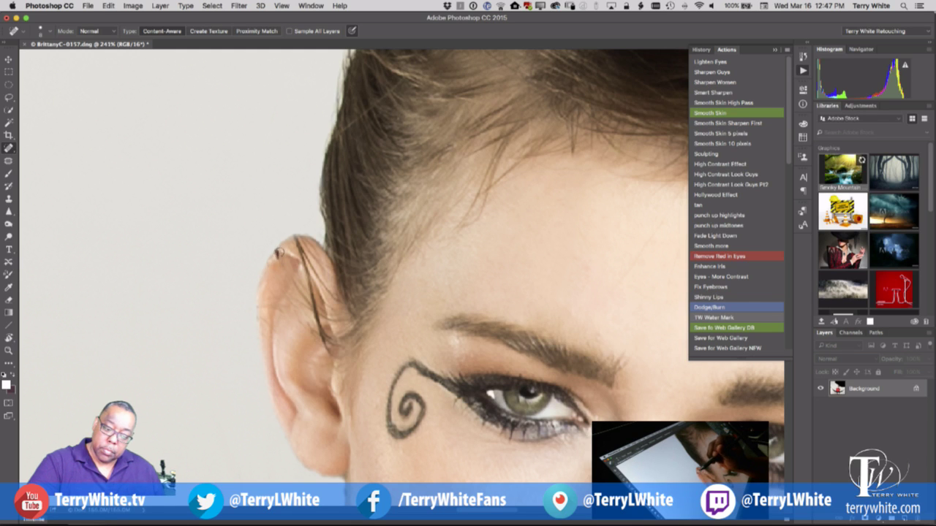
drag(284, 258, 275, 248)
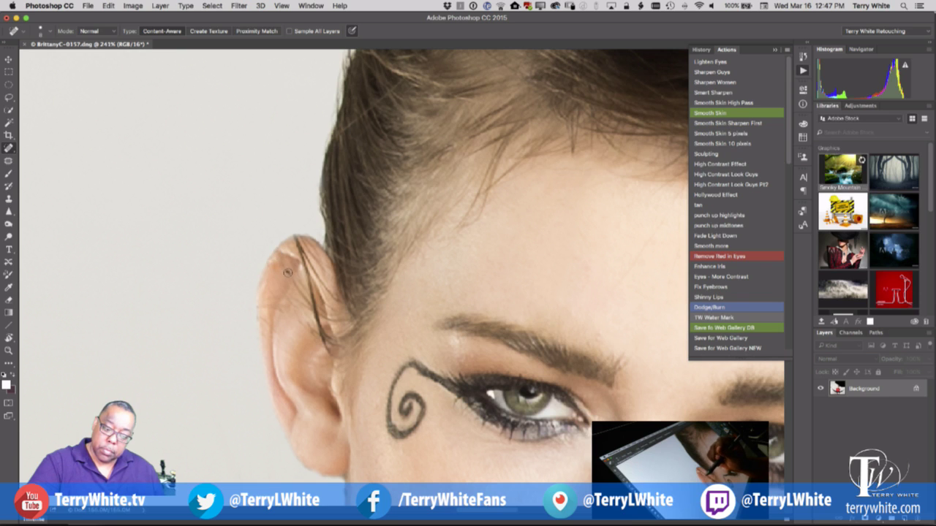
mouse_move(294, 284)
mouse_down()
mouse_move(287, 273)
mouse_move(303, 301)
mouse_move(269, 307)
mouse_up()
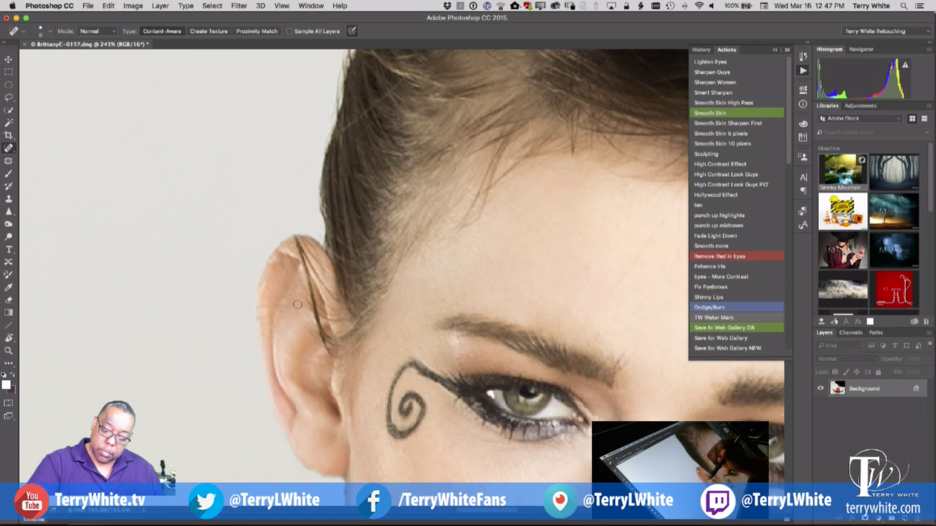
drag(278, 310, 285, 311)
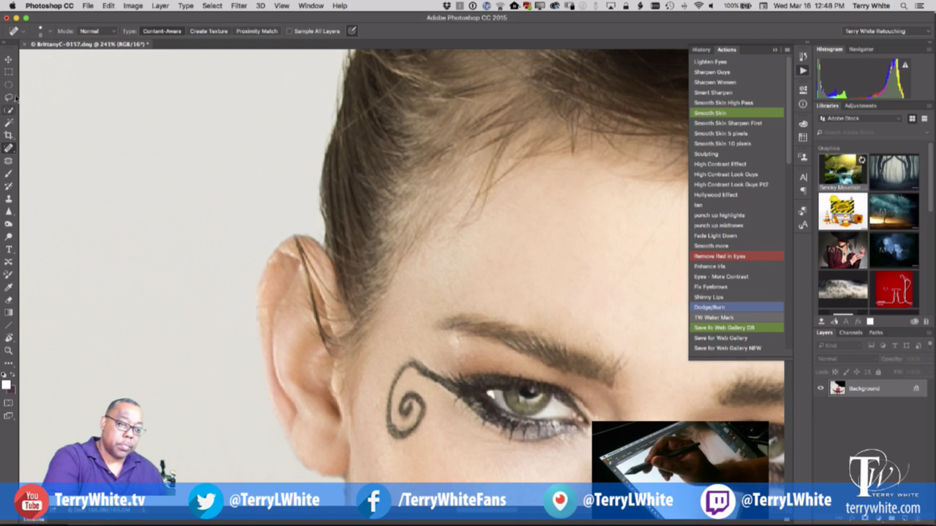
Step: Patch the leftover hair marks in the middle of the left-hand ear with clean ear skin
click(10, 161)
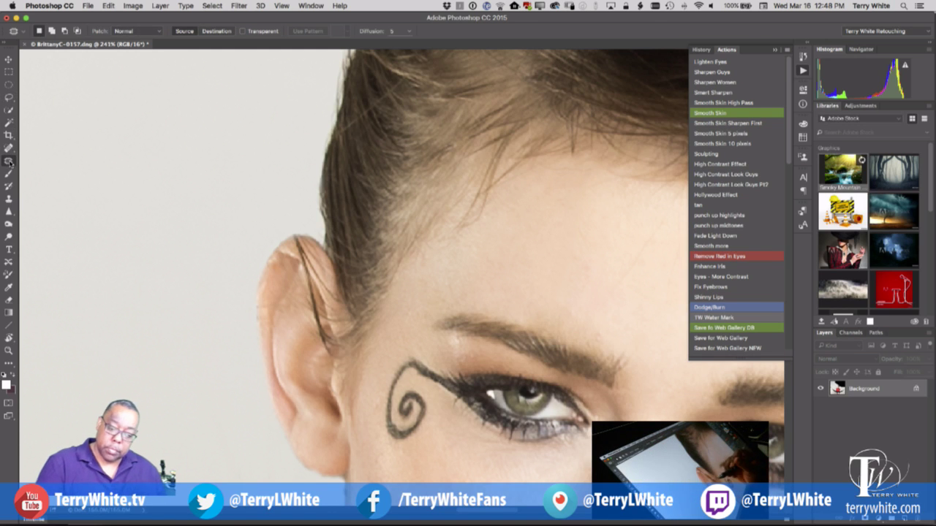
mouse_move(299, 302)
mouse_down()
mouse_move(282, 324)
mouse_move(296, 320)
mouse_move(288, 335)
mouse_up()
key(ctrl+d)
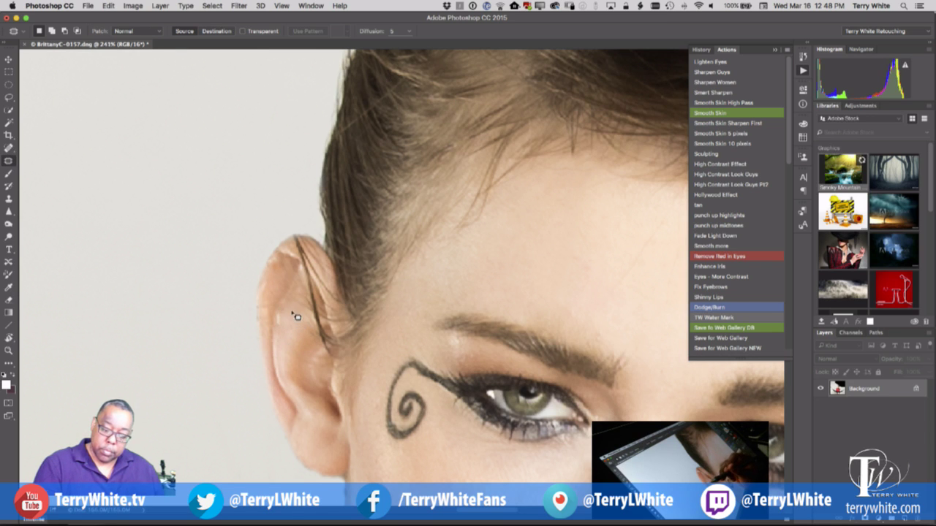
drag(282, 329, 282, 322)
mouse_move(282, 322)
mouse_down()
mouse_move(282, 338)
mouse_move(296, 328)
mouse_up()
key(ctrl+d)
Step: Patch the marks beside the ear's dark hair strand and on the upper outer fold of the left-hand ear
mouse_move(296, 328)
mouse_down()
mouse_move(290, 337)
mouse_move(305, 311)
mouse_up()
key(super+d)
drag(302, 313, 291, 337)
key(super+d)
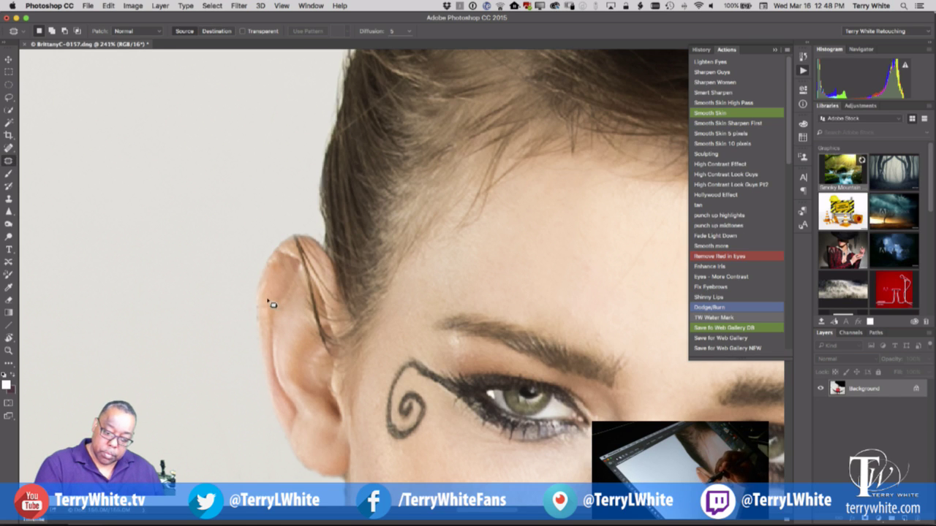
mouse_move(268, 301)
mouse_down()
mouse_move(266, 291)
mouse_move(262, 330)
mouse_move(282, 291)
mouse_up()
key(super+d)
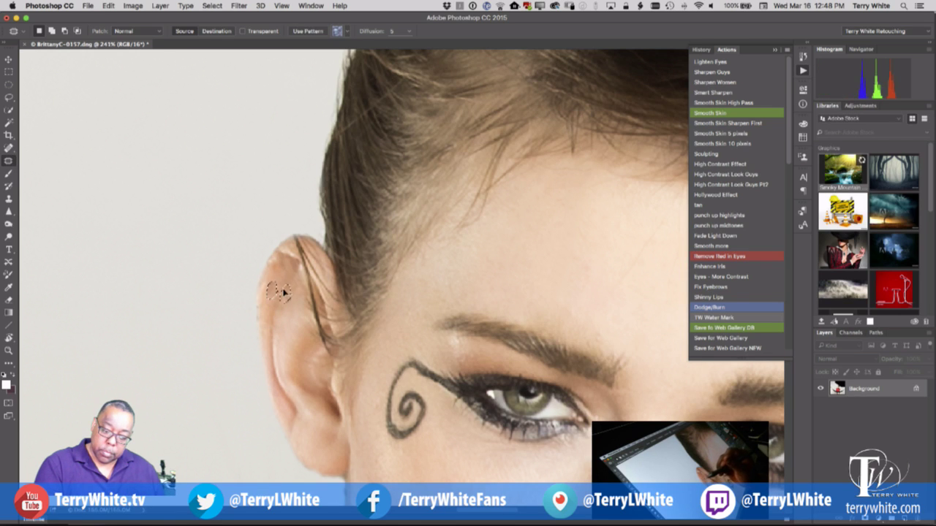
Step: Patch the blotches below the top fold and down the outer rim of the left-hand ear
click(286, 272)
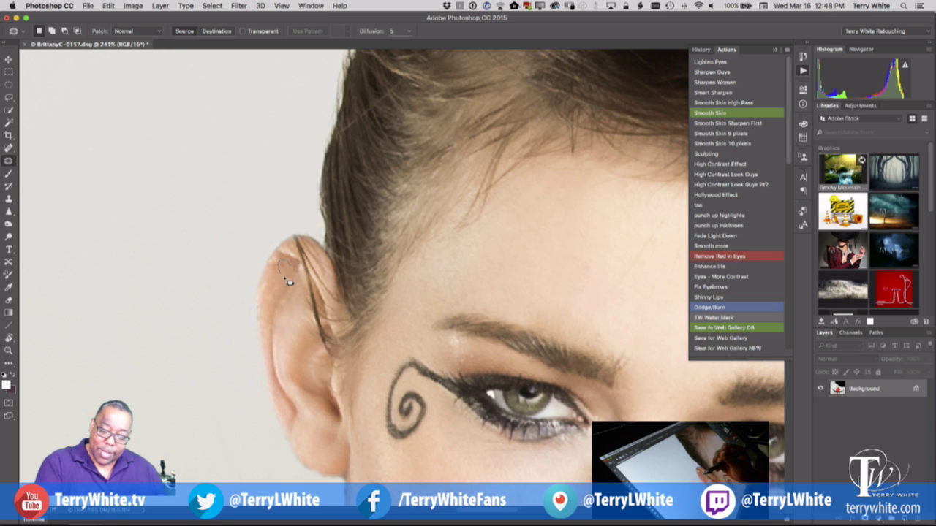
mouse_move(264, 288)
mouse_down()
mouse_move(277, 284)
mouse_move(270, 307)
mouse_move(261, 304)
mouse_move(267, 312)
mouse_move(274, 299)
mouse_move(259, 307)
mouse_move(270, 324)
mouse_move(265, 304)
mouse_up()
click(270, 306)
click(261, 312)
click(270, 320)
click(284, 309)
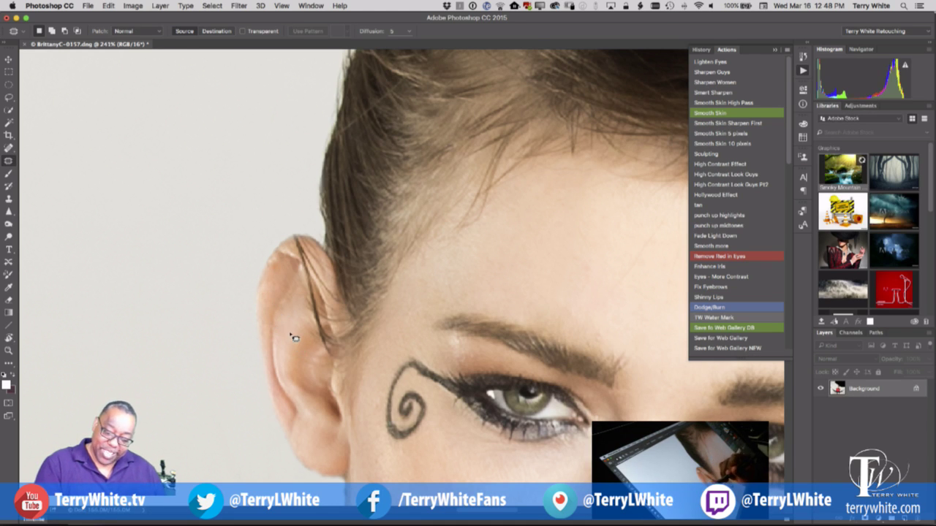
Step: Patch the uneven skin in the inner hollow of the left-hand ear, next to the dark hair strand
mouse_move(291, 335)
mouse_down()
mouse_move(286, 351)
mouse_move(295, 330)
mouse_move(308, 361)
mouse_move(310, 299)
mouse_move(297, 324)
mouse_up()
click(311, 358)
click(314, 367)
click(311, 322)
click(308, 321)
click(299, 322)
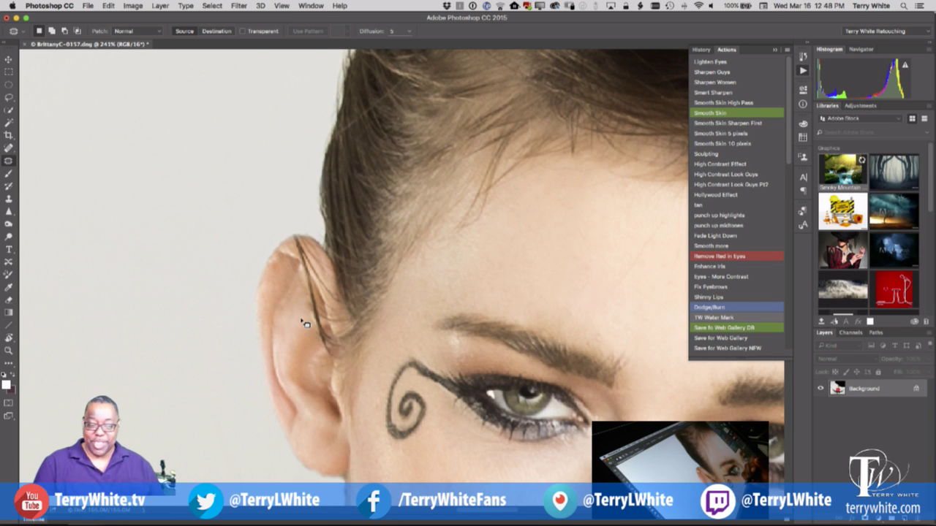
Step: Patch the last small marks along the upper outer edge of the left-hand ear
drag(275, 277, 273, 290)
click(280, 278)
click(275, 287)
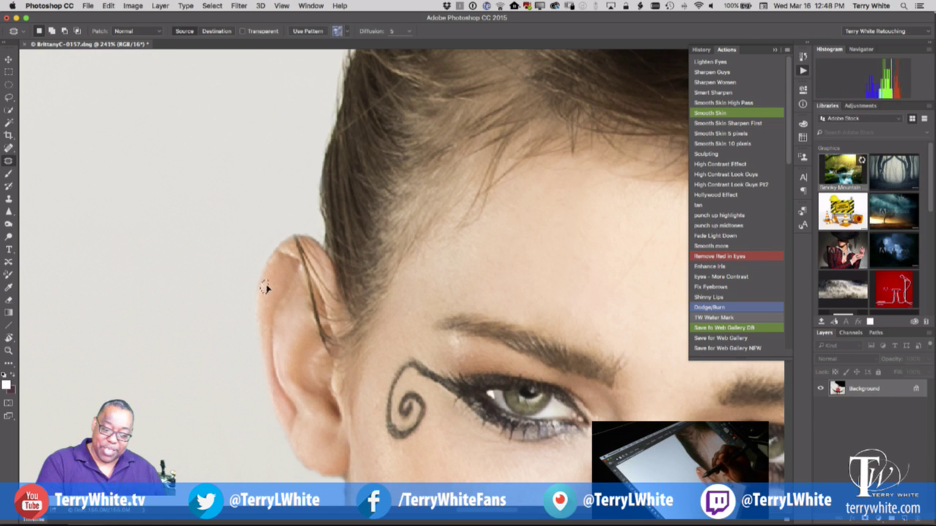
drag(266, 298, 268, 308)
click(272, 318)
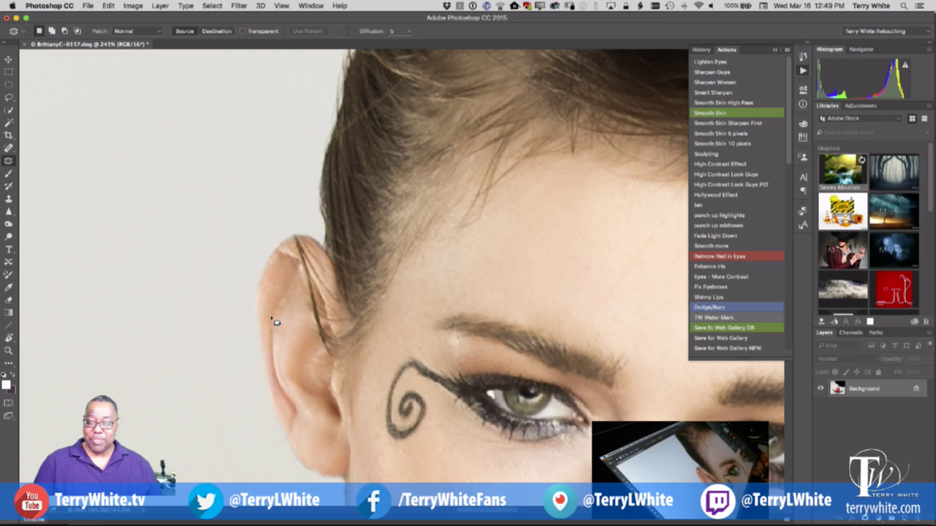
Step: Sharpen both eyes with the Sharpen tool at 50% strength with Protect Detail on, and return to the Spot Healing Brush
key(super+0)
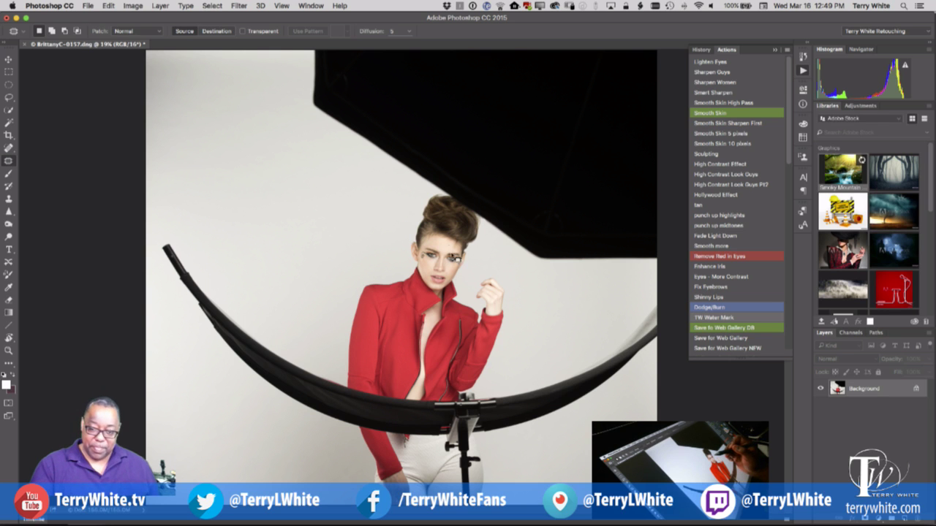
key(z)
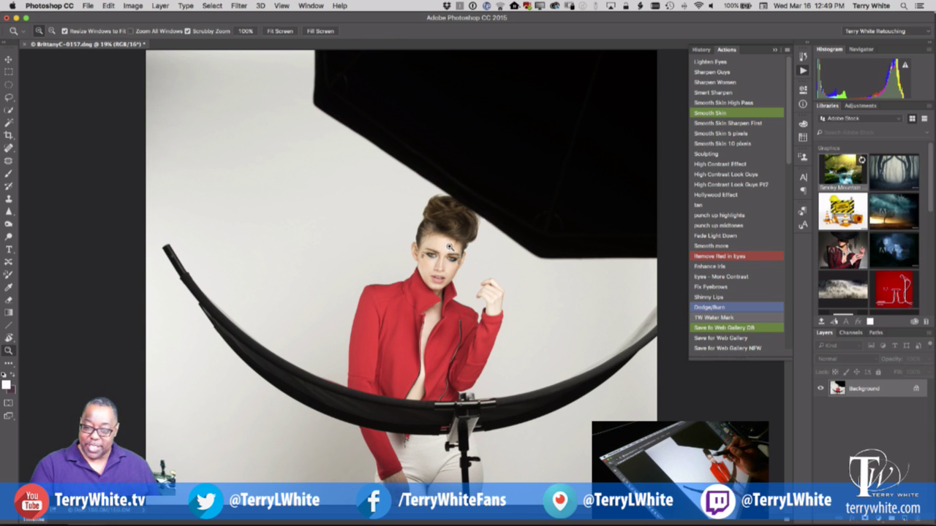
drag(450, 247, 528, 326)
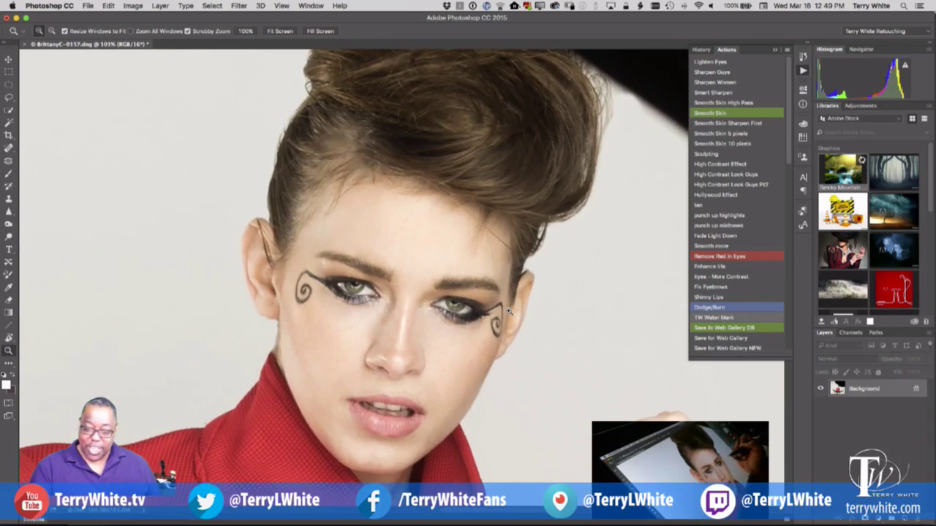
click(9, 148)
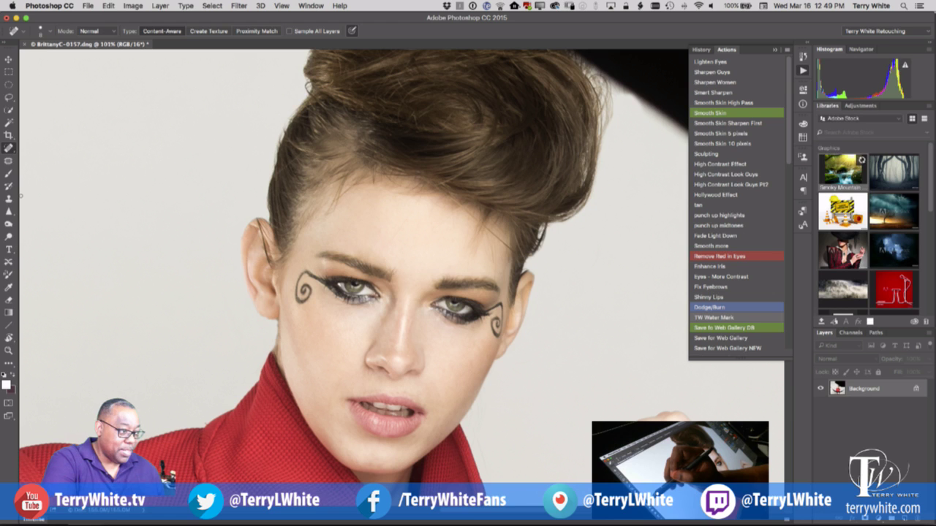
click(12, 212)
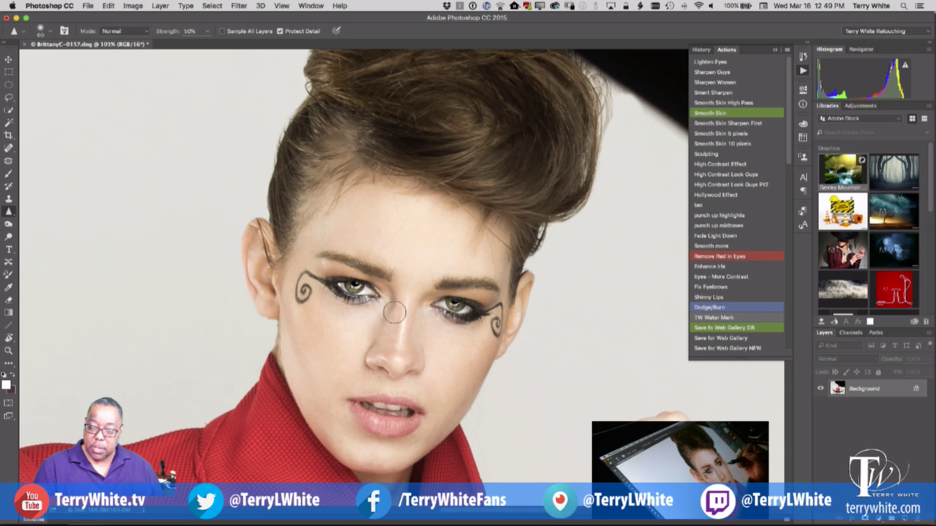
click(10, 149)
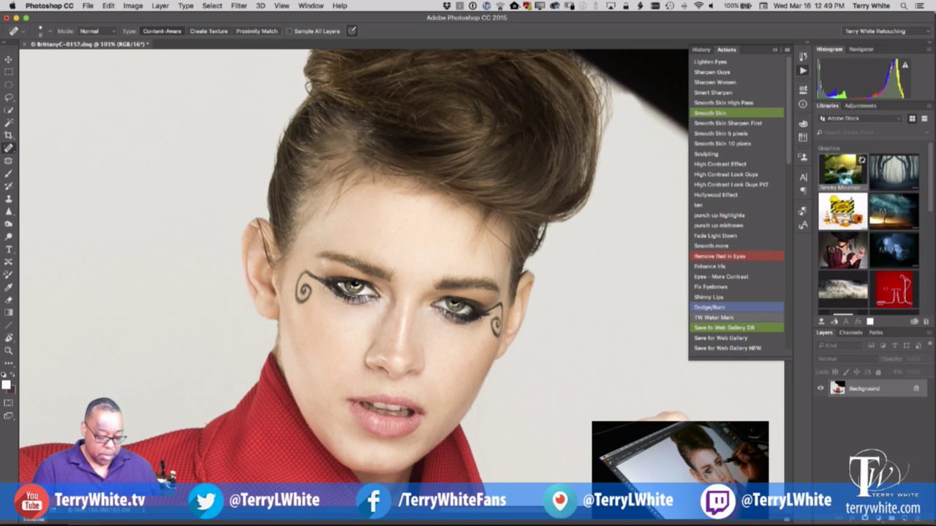
Step: Patch the skin just below the inner corner of the right-hand eye and clear the selection
key(super+space)
drag(463, 307, 516, 350)
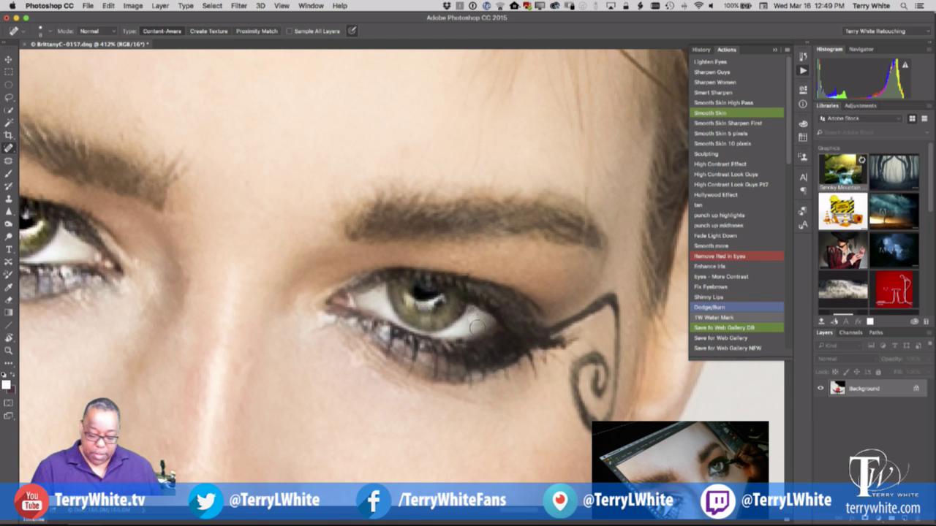
key(b)
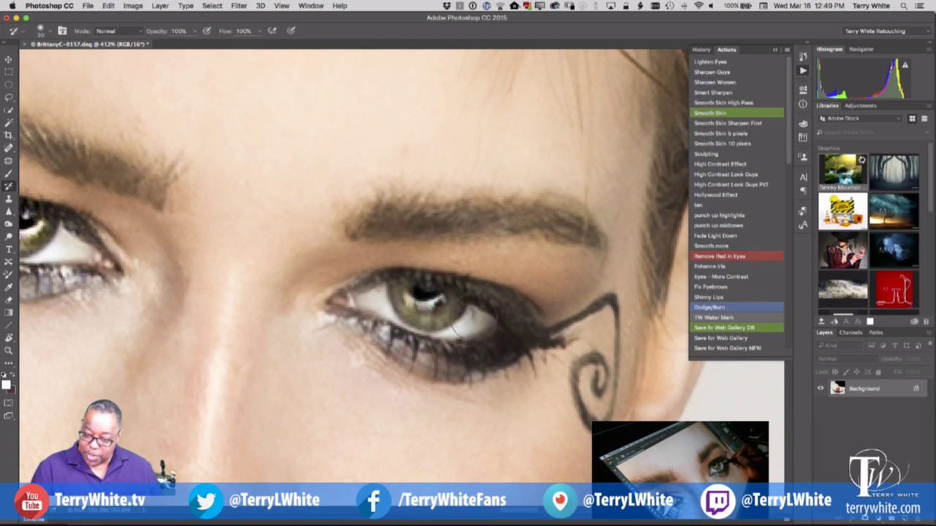
click(11, 159)
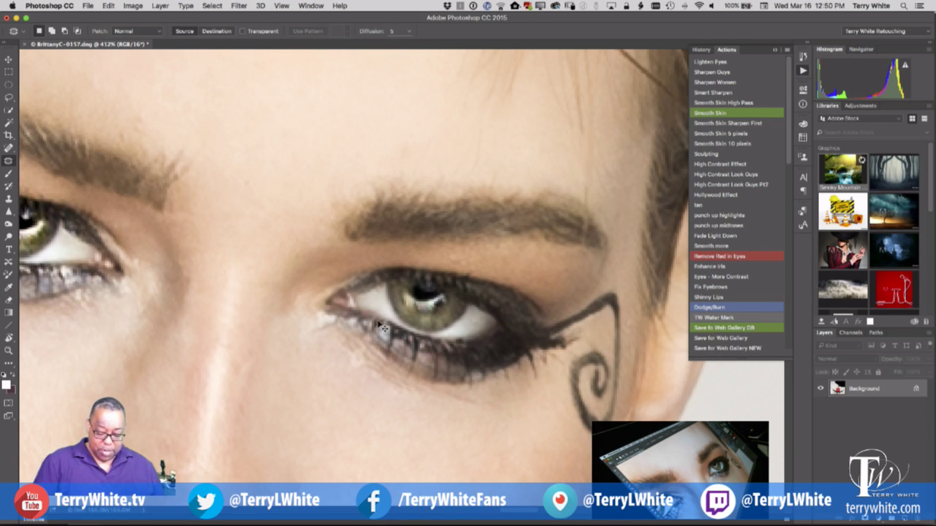
key(super+minus)
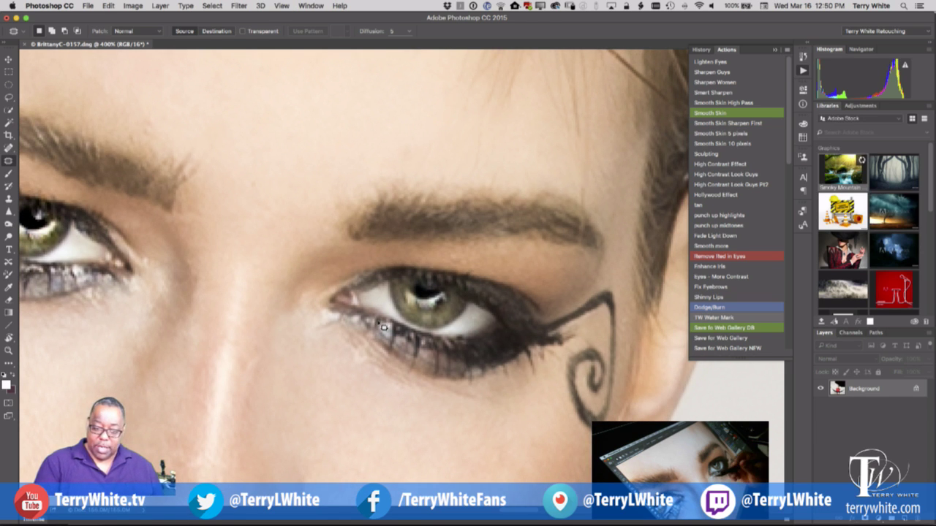
mouse_move(324, 325)
mouse_down()
mouse_move(330, 335)
mouse_move(319, 369)
mouse_up()
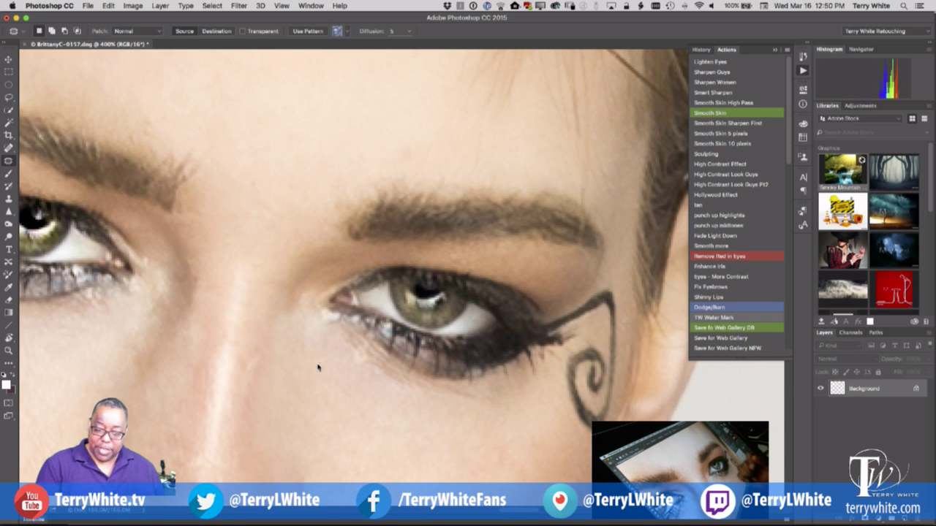
key(super+d)
key(super+0)
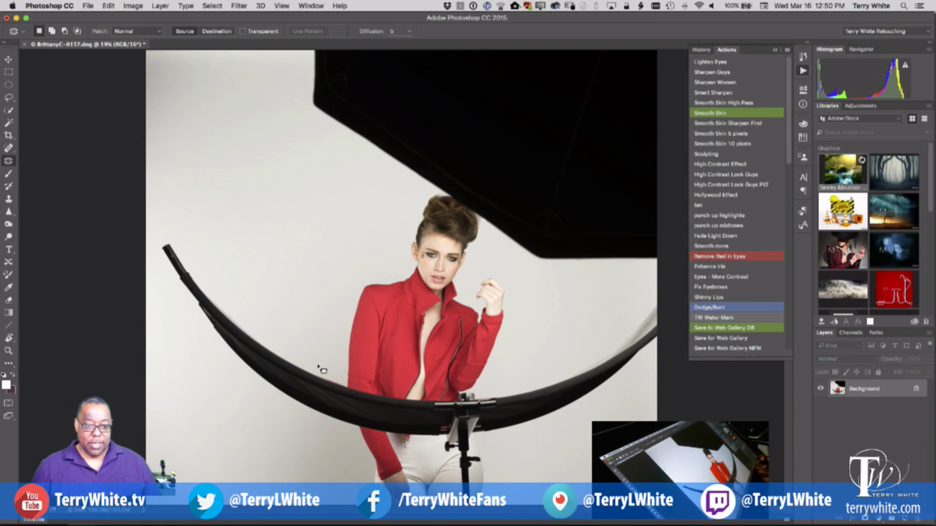
Step: Patch a spot on the light backdrop above the reflector, and brighten the whole photo in Levels with a white input level of 244
mouse_move(225, 240)
mouse_down()
mouse_move(185, 246)
mouse_move(244, 266)
mouse_move(286, 217)
mouse_up()
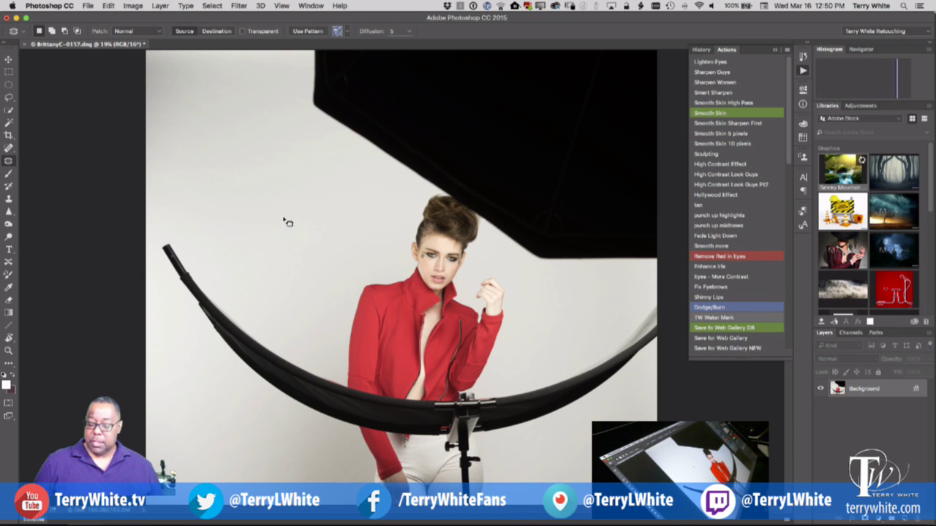
key(super+l)
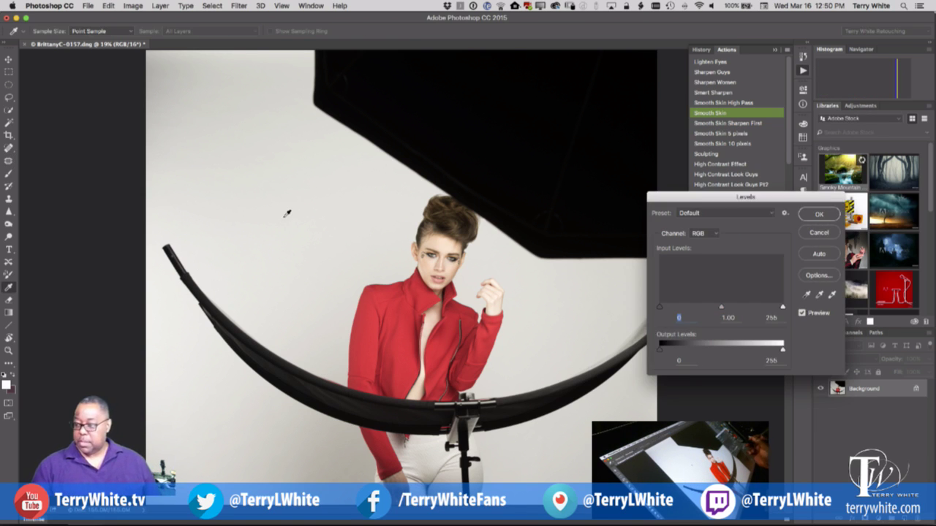
click(818, 233)
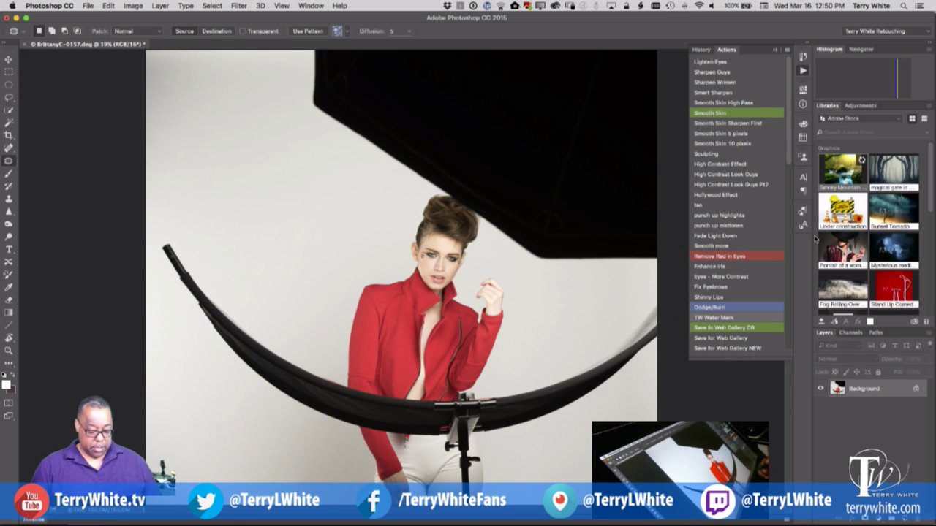
key(super+l)
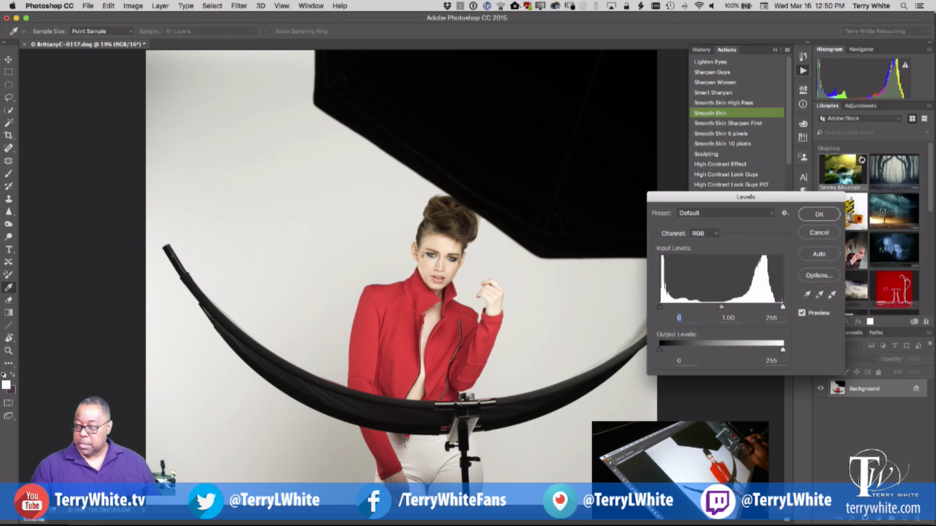
drag(783, 308, 777, 312)
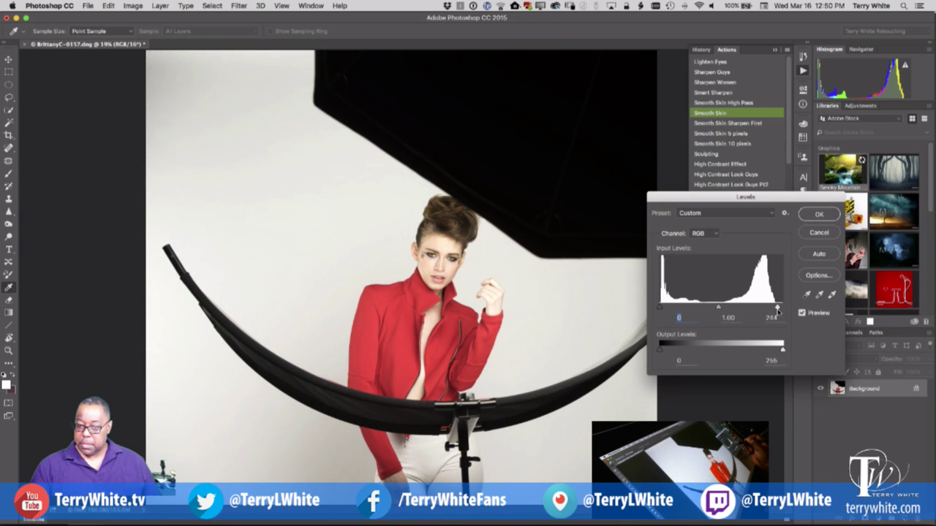
click(818, 214)
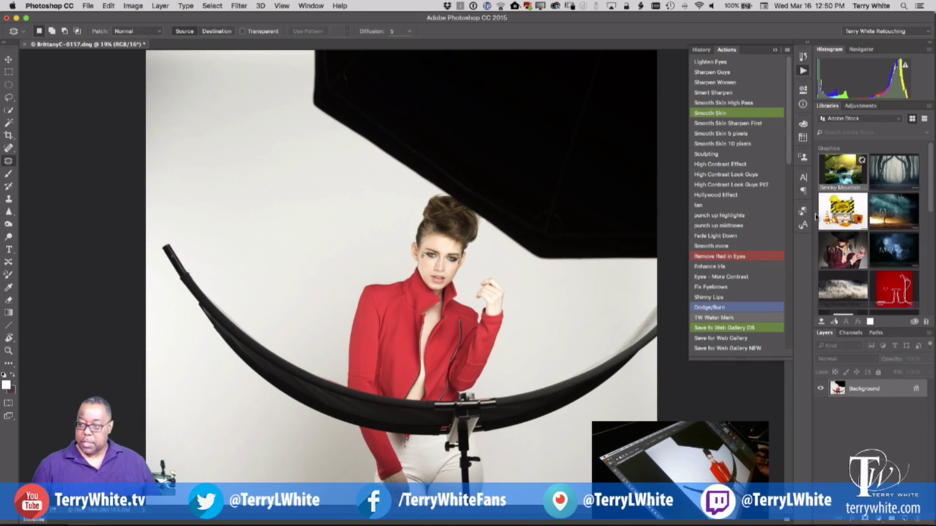
Step: Run the Dodge/Burn action and merge its Luminosity layer down into the background
click(715, 308)
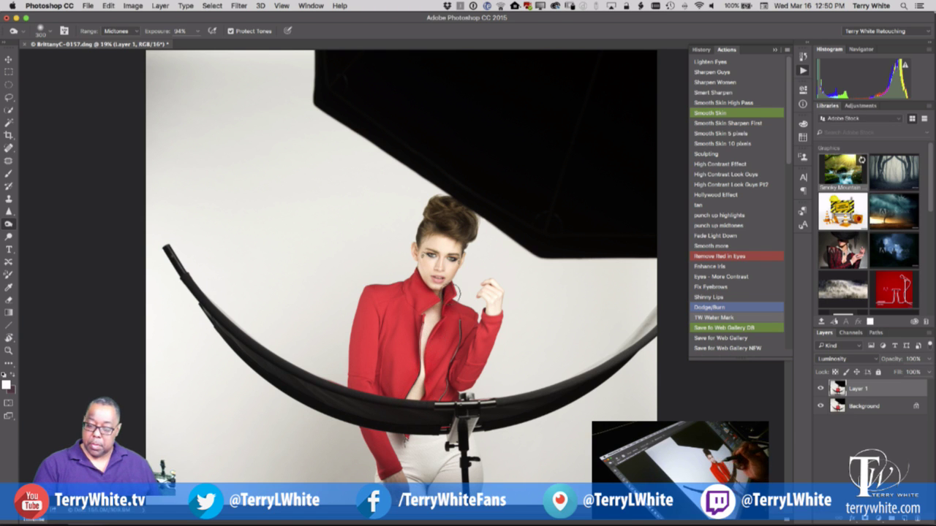
click(10, 238)
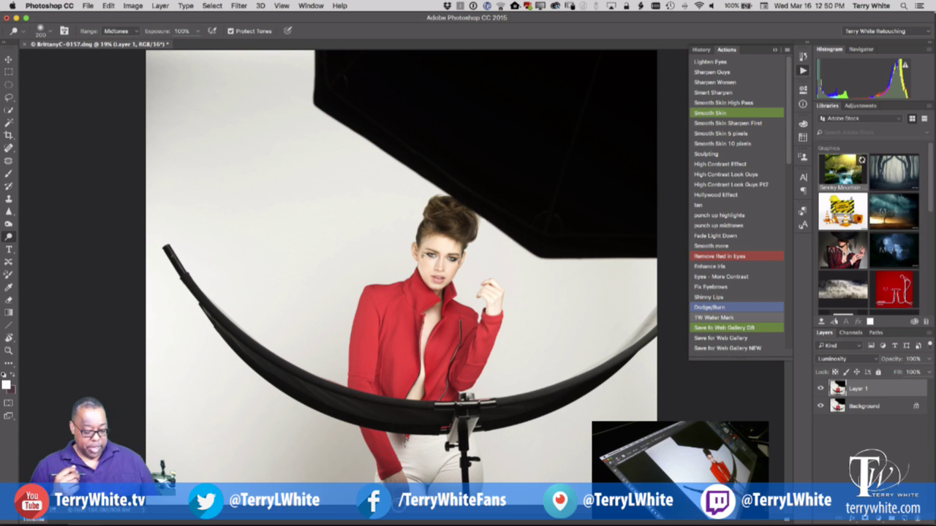
key(super+e)
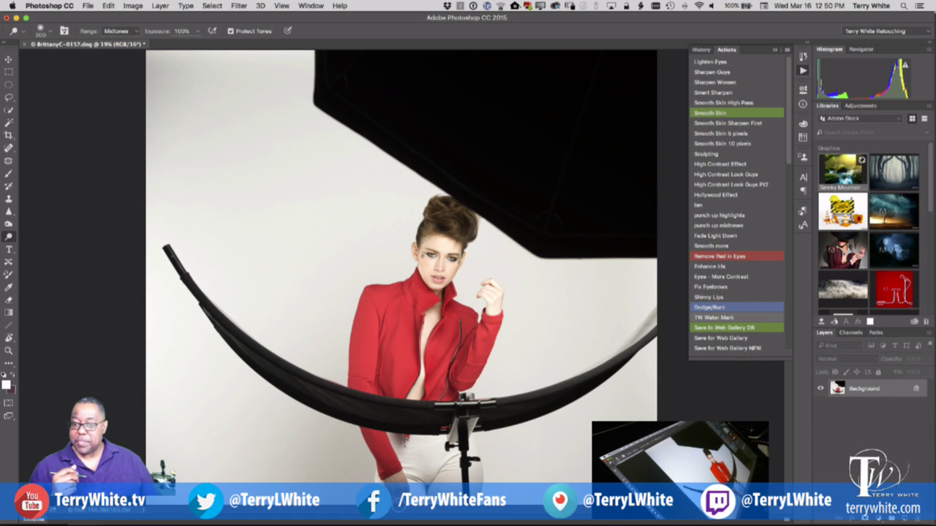
Step: Save and close the retouched photo, and switch to Lightroom
key(super+s)
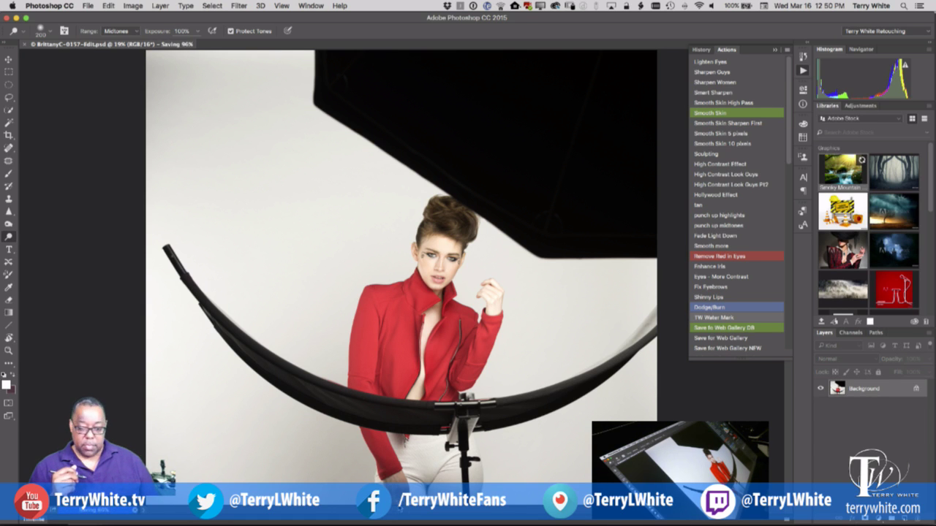
key(super+w)
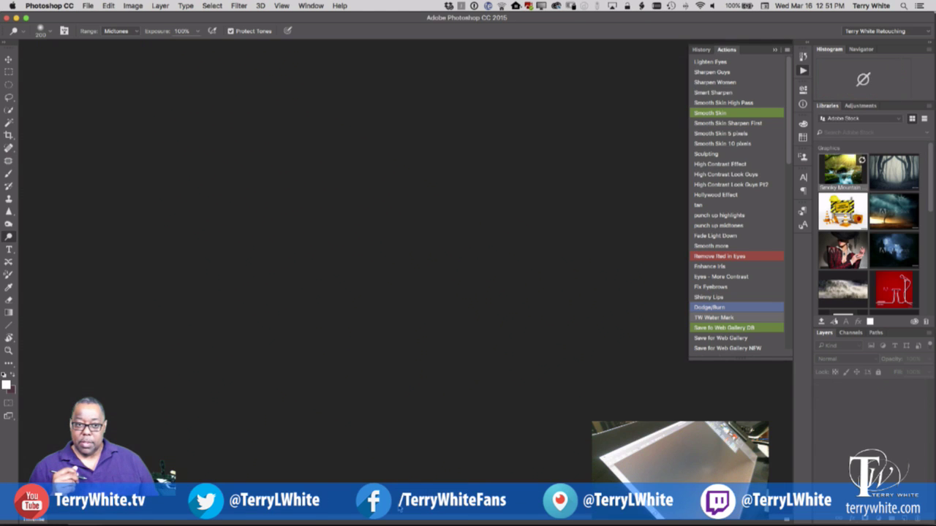
key(super+Tab)
key(super+Tab)
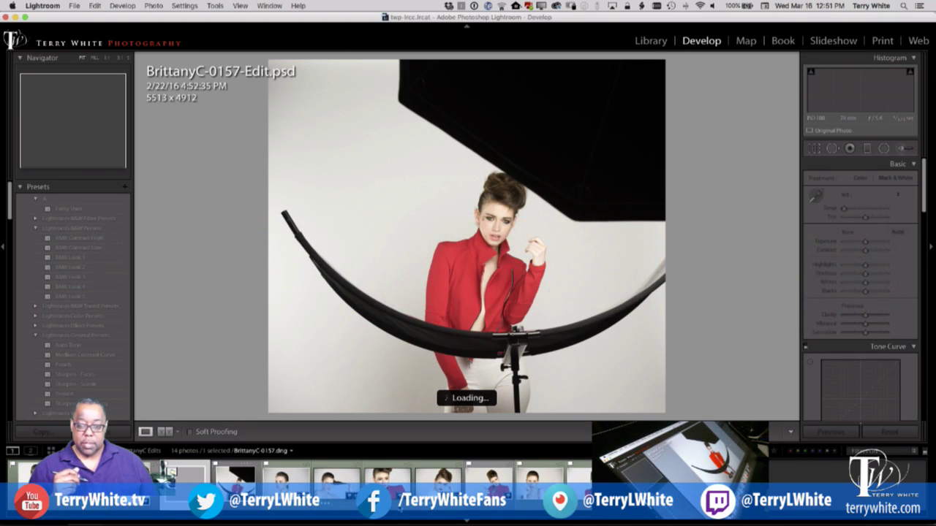
Step: Compare the original 0157 photo with its retouched PSD at full-screen size from the library grid
key(g)
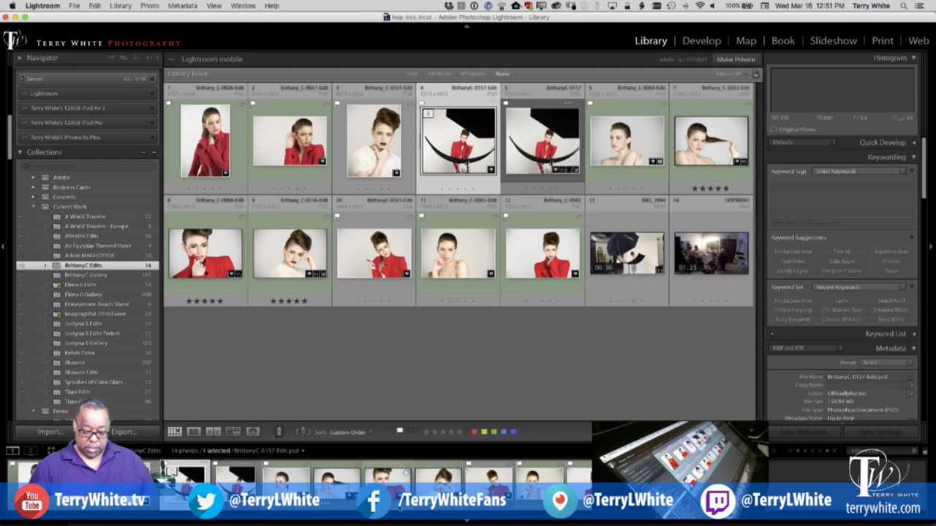
click(543, 140)
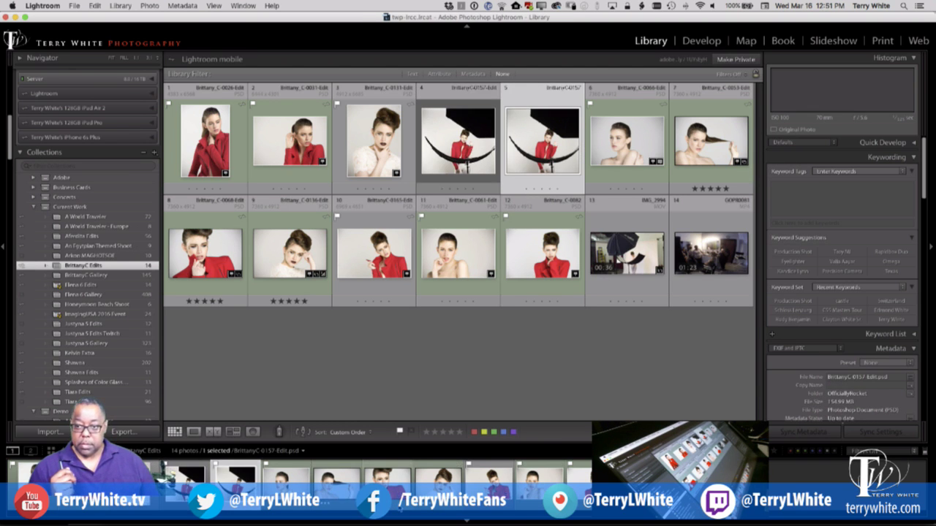
key(f)
key(f)
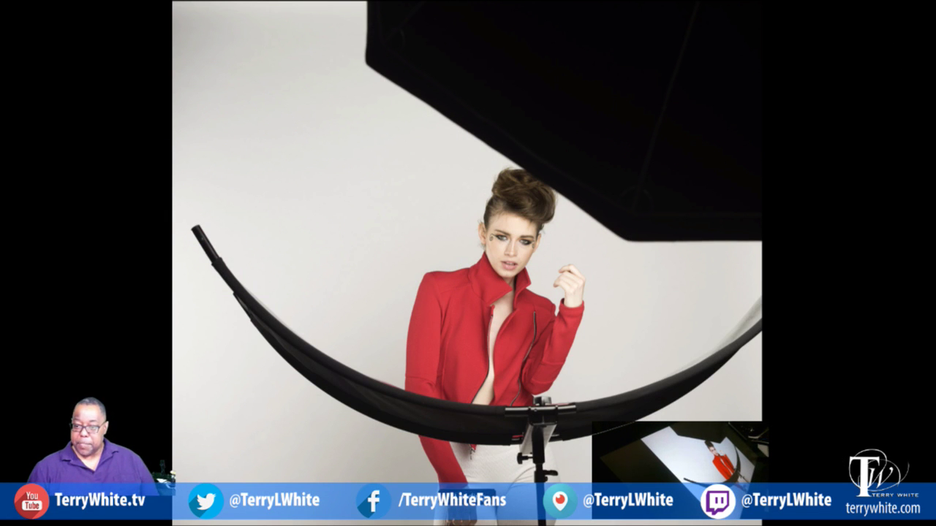
key(Left)
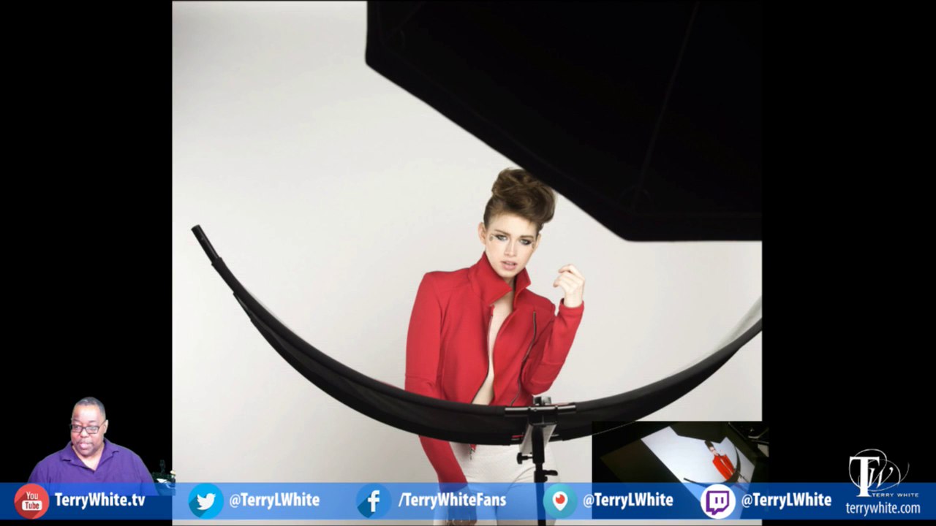
key(Escape)
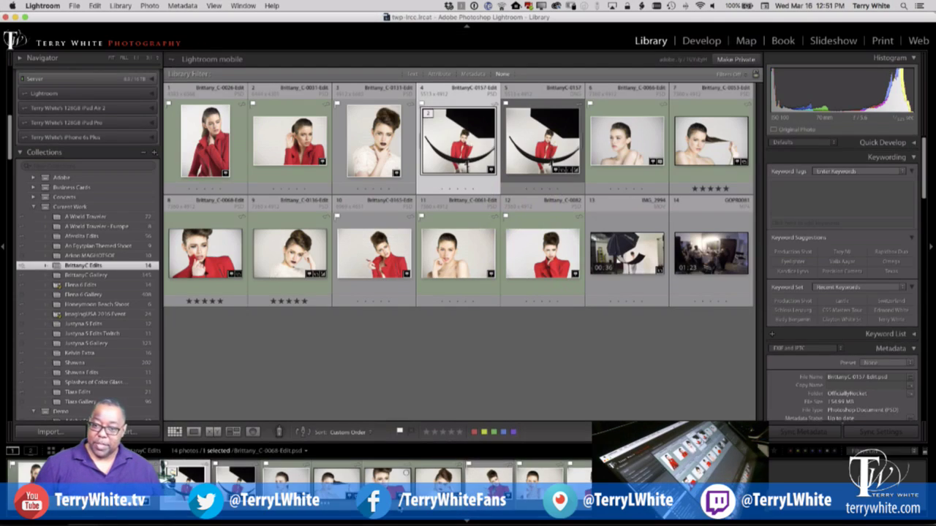
Step: Remove the original 0157 DNG from the collection, keeping the edited PSD version
click(548, 156)
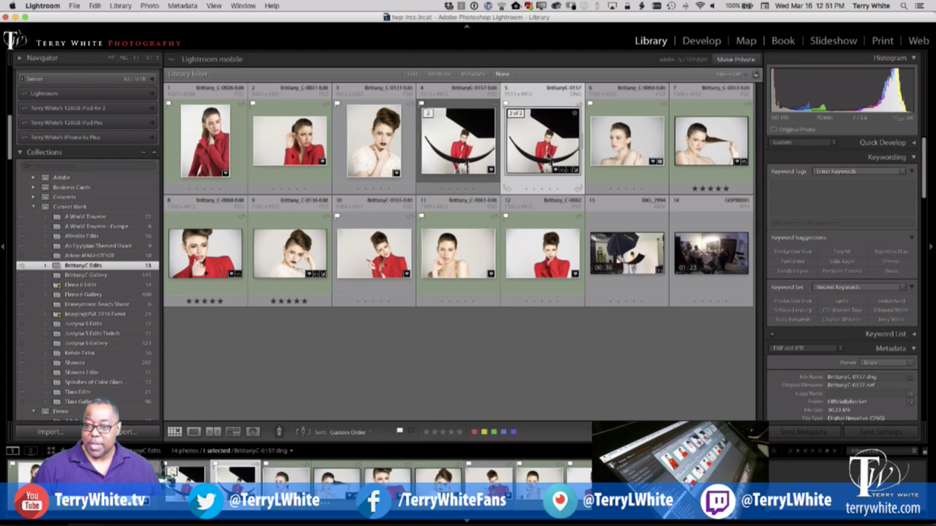
key(Delete)
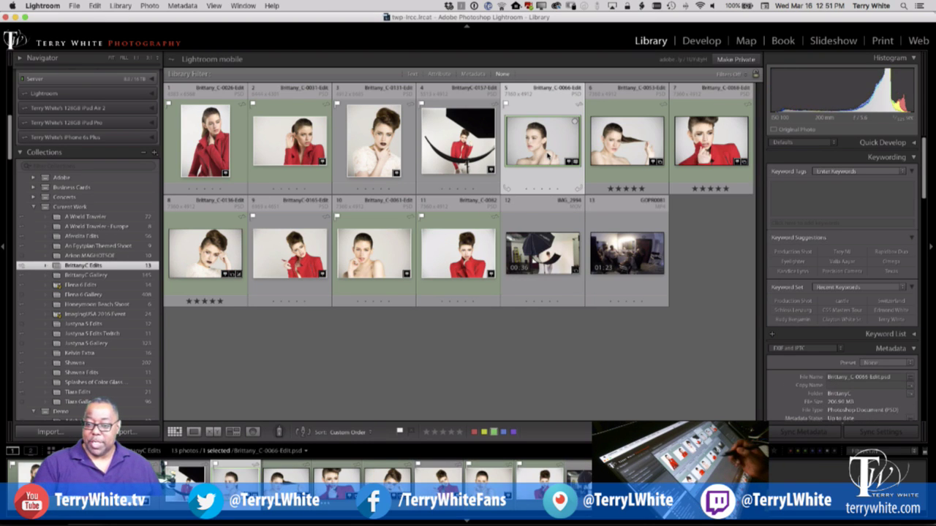
Step: Export all 11 edited still photos, leaving out the two videos, with the For Web Gallery preset and overwrite the existing files
click(465, 261)
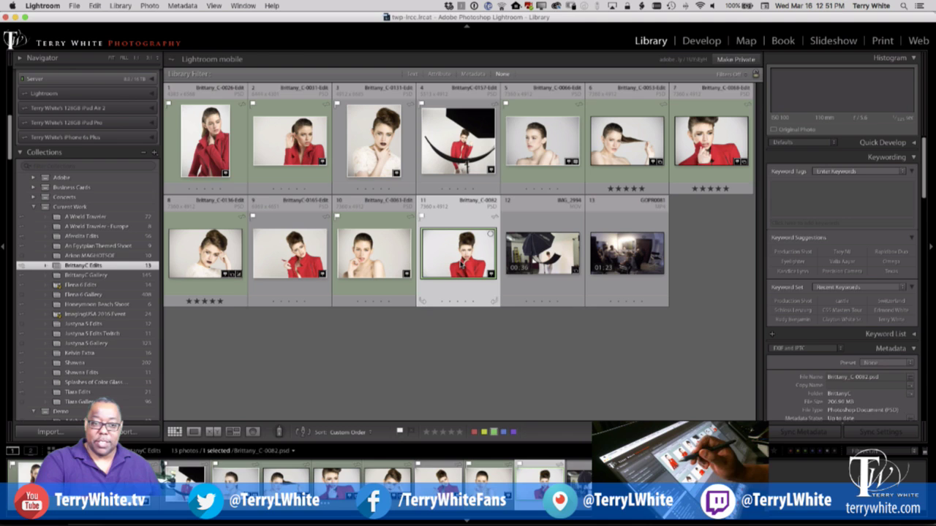
shift+click(208, 159)
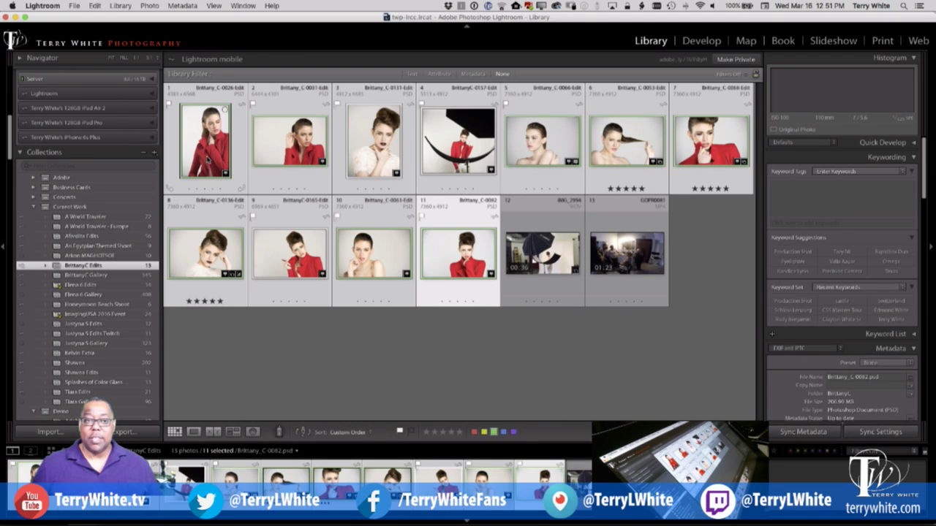
click(74, 5)
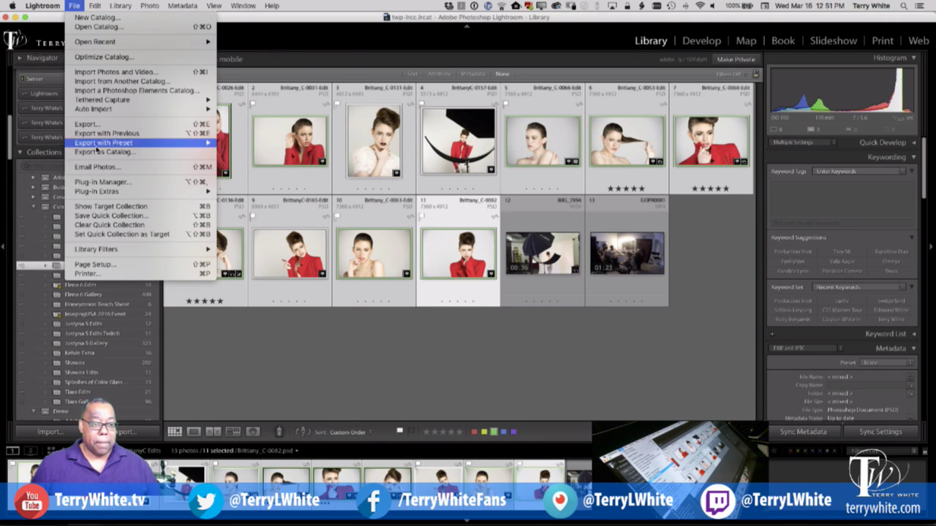
mouse_move(98, 145)
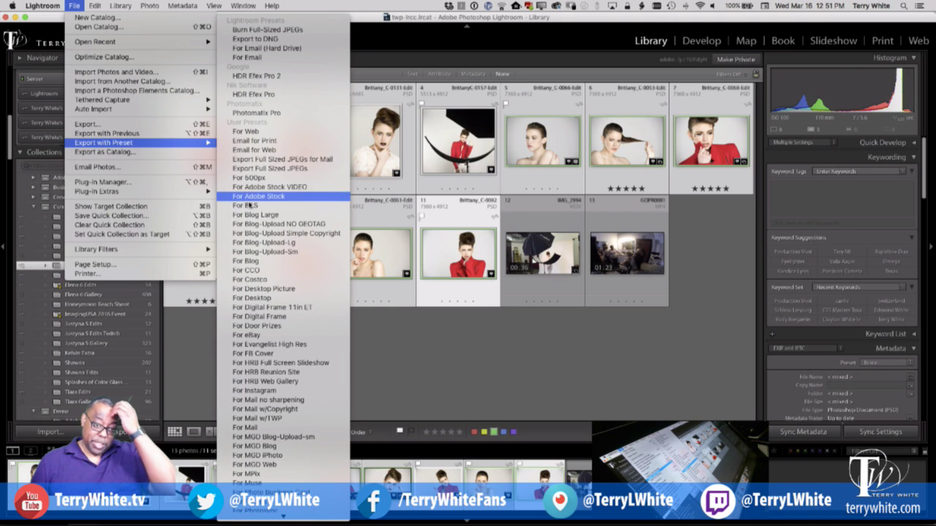
mouse_move(315, 521)
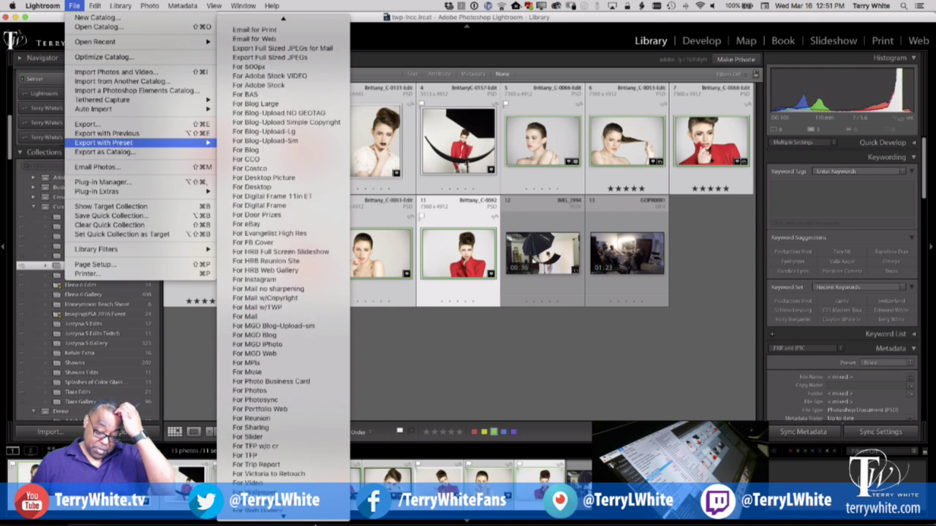
scroll(284, 511, down, 3)
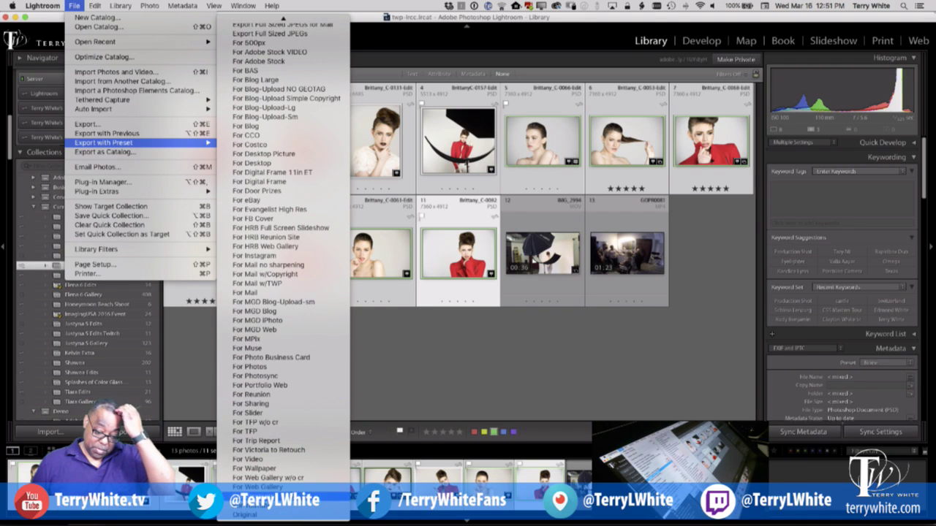
click(278, 487)
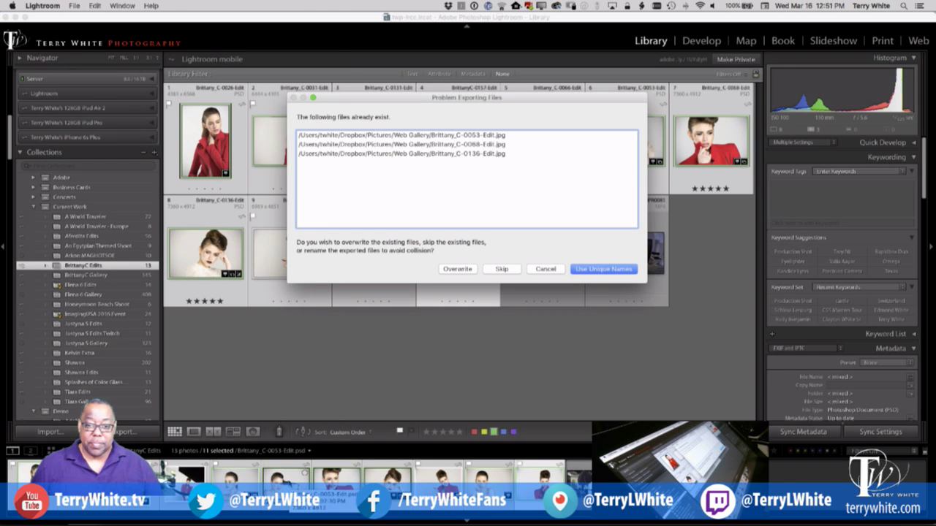
click(459, 269)
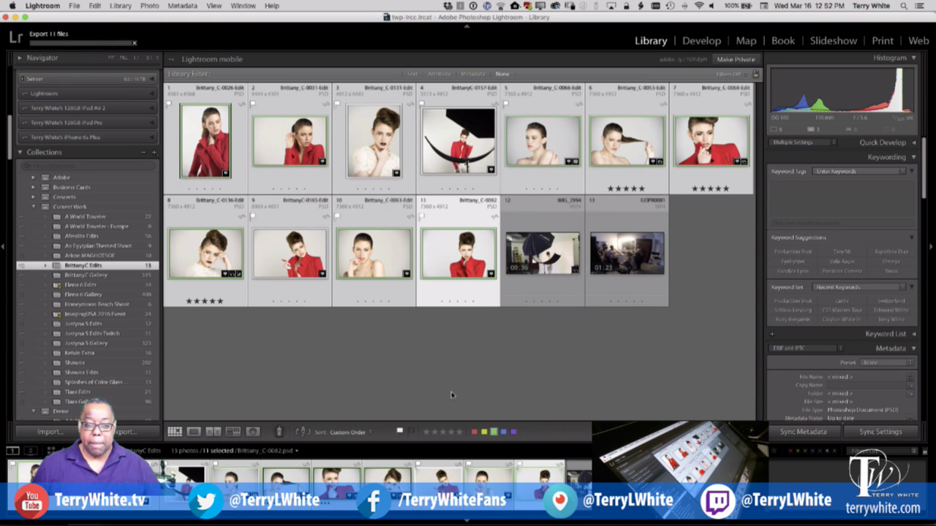
Step: Export the 11 selected photos with the For TFP preset
click(73, 6)
mouse_move(132, 145)
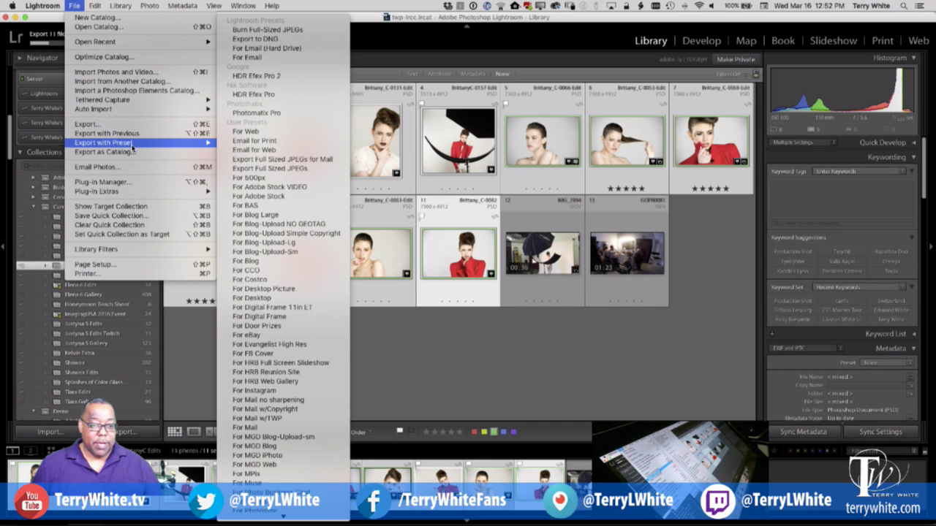
mouse_move(325, 524)
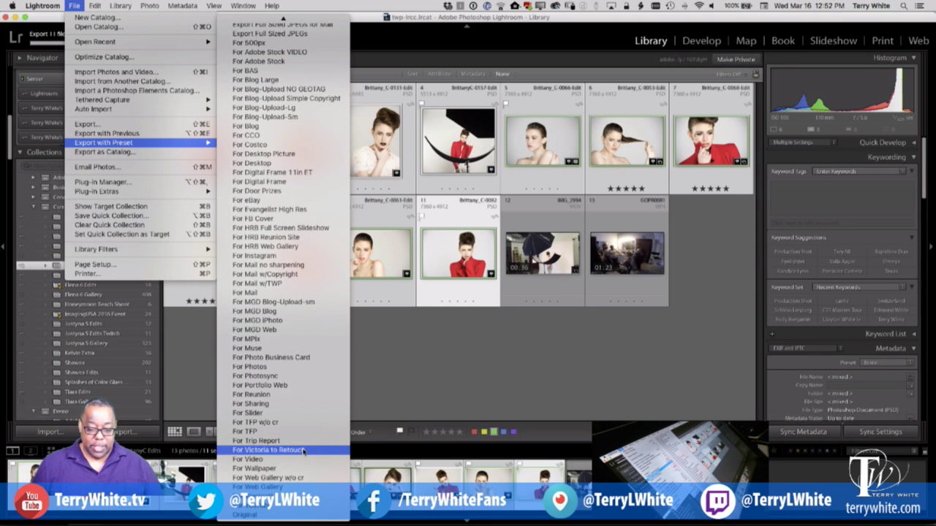
click(301, 431)
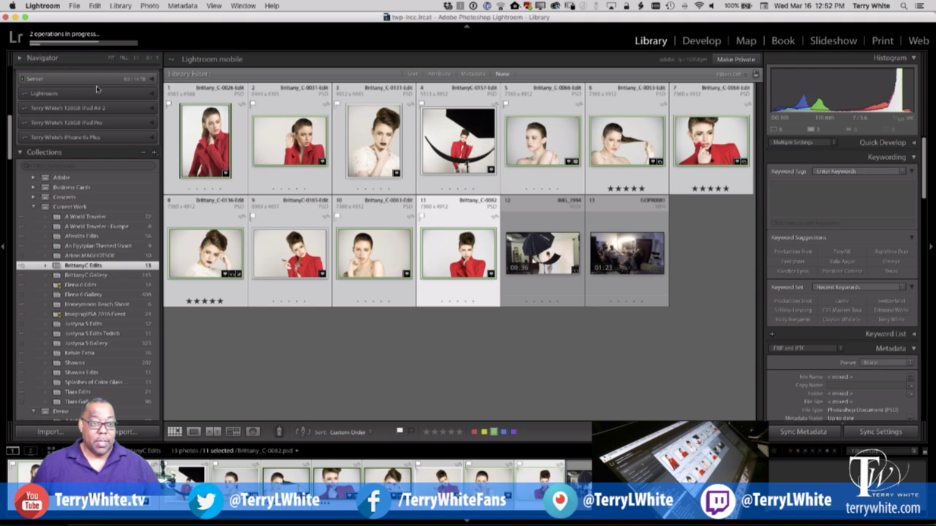
Step: Export the same 11 photos with the For Adobe Stock preset, and clear the grid selection
click(75, 8)
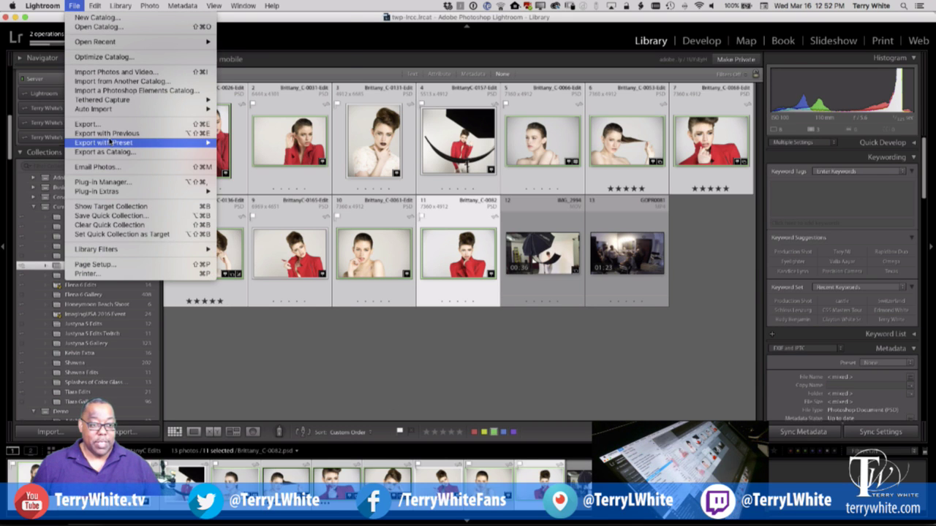
mouse_move(110, 142)
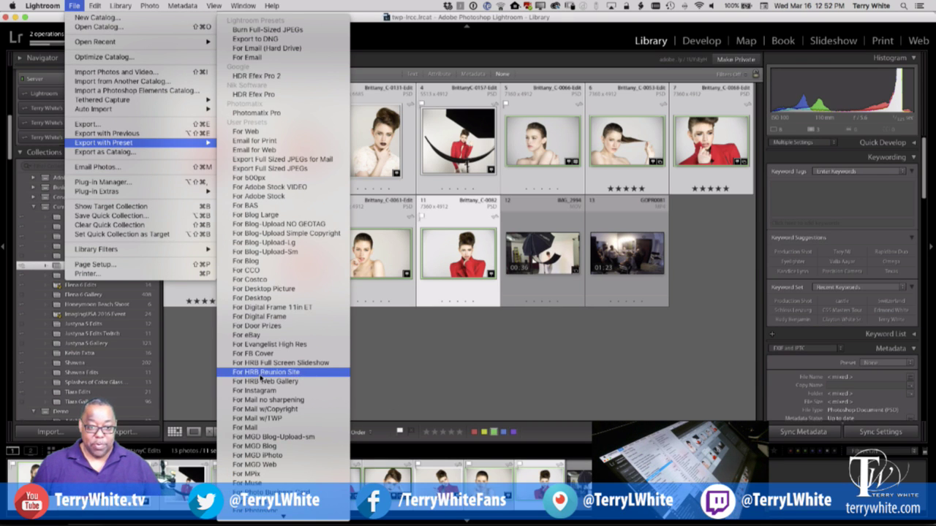
click(274, 196)
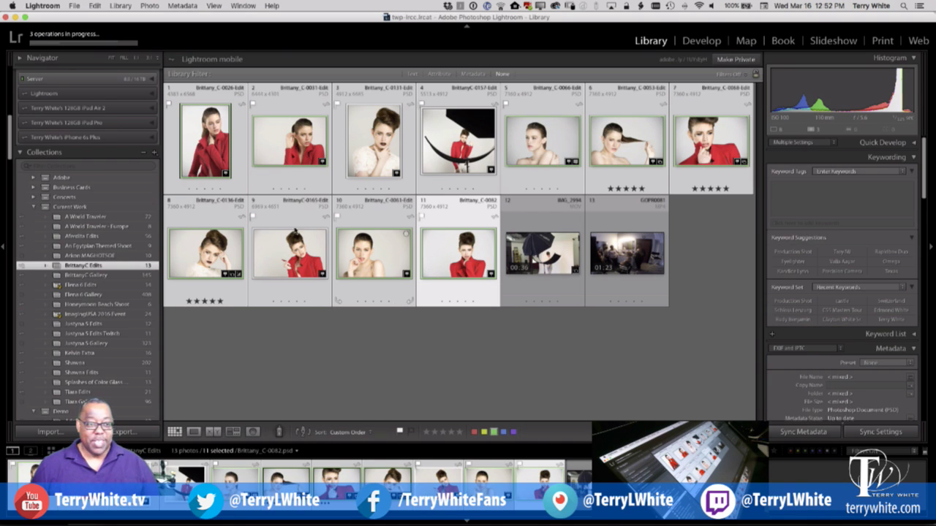
click(303, 343)
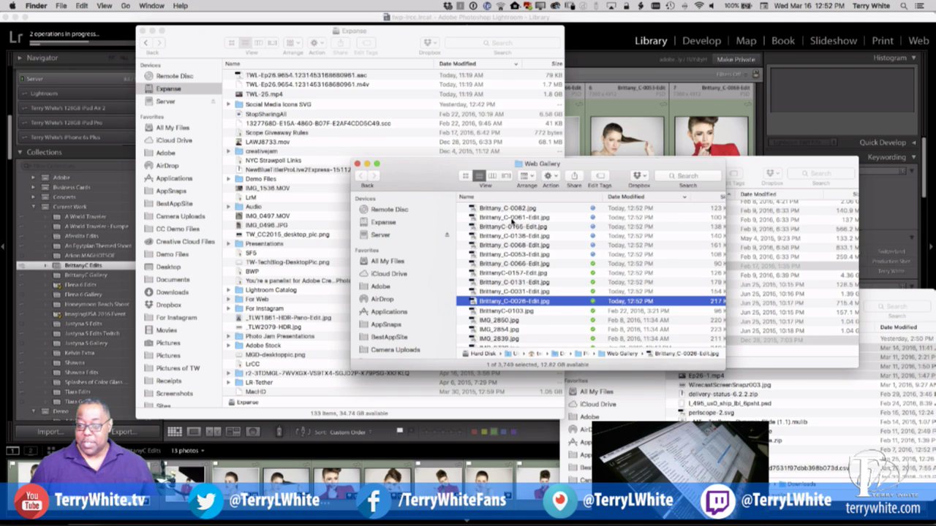
Step: In Finder's Web Gallery folder, add -Edit to the end of the exported 0082 JPEG's file name, before the extension
key(super+Tab)
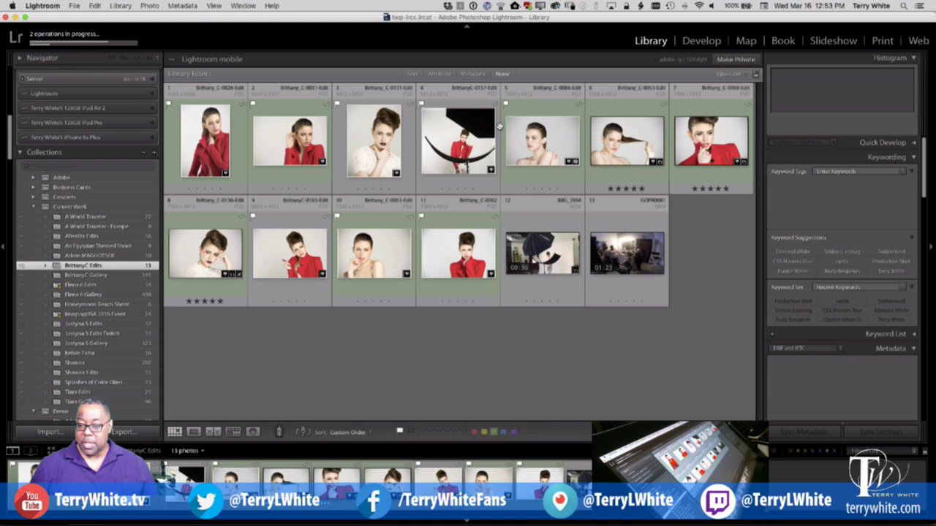
key(super+Tab)
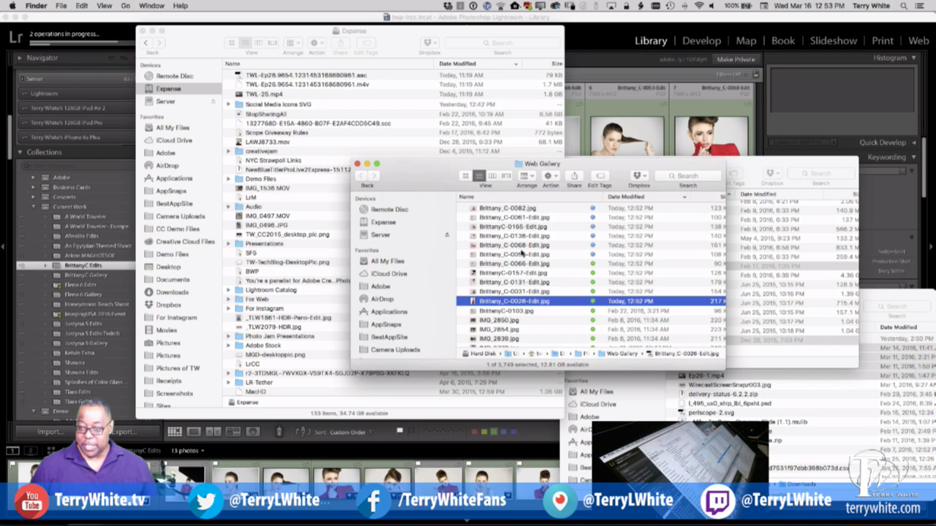
click(525, 210)
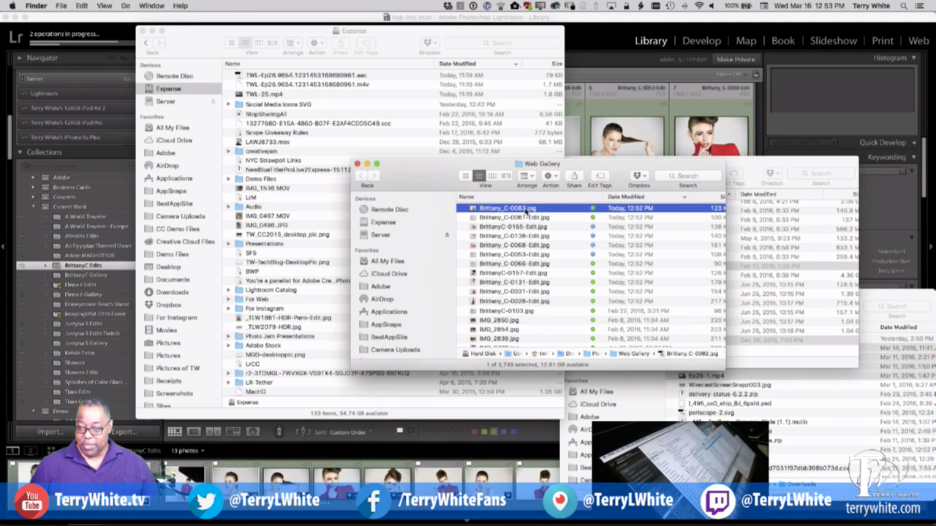
click(525, 209)
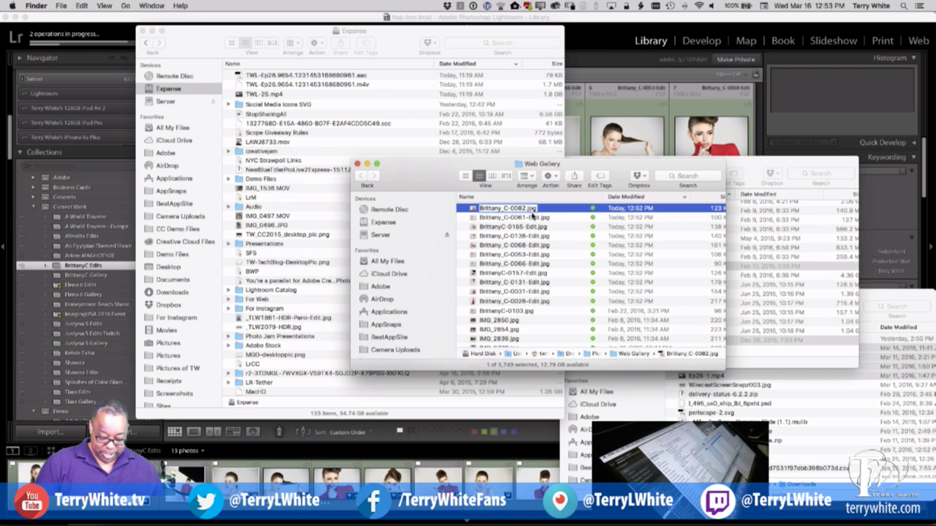
text(-)
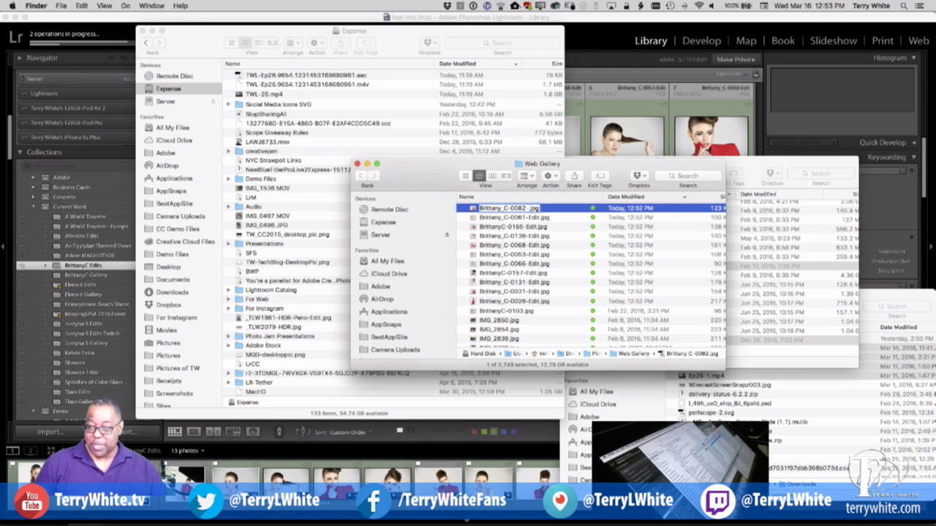
key(Return)
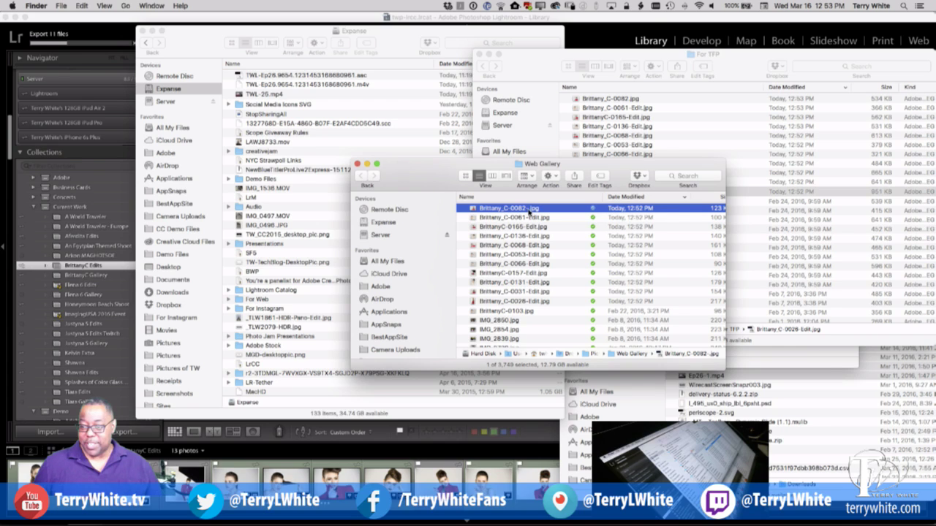
key(Return)
key(Right)
text(-Edit)
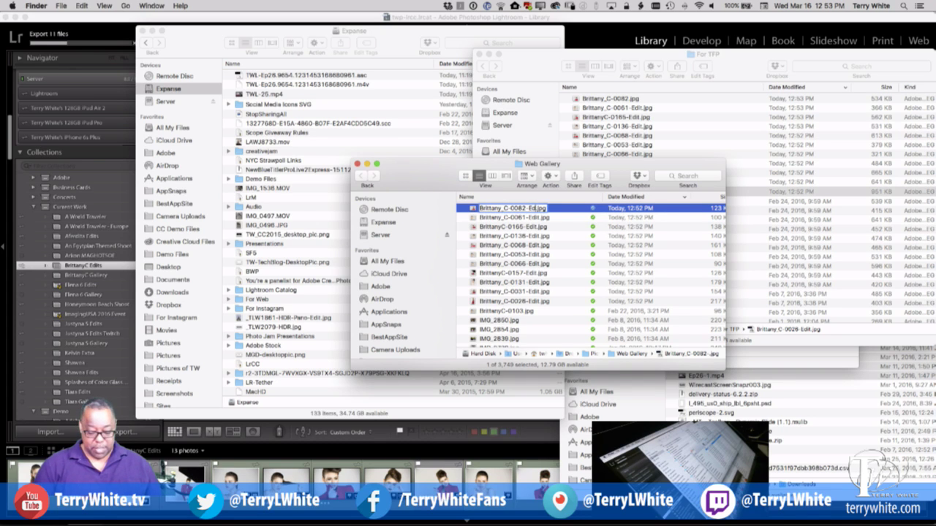
key(Return)
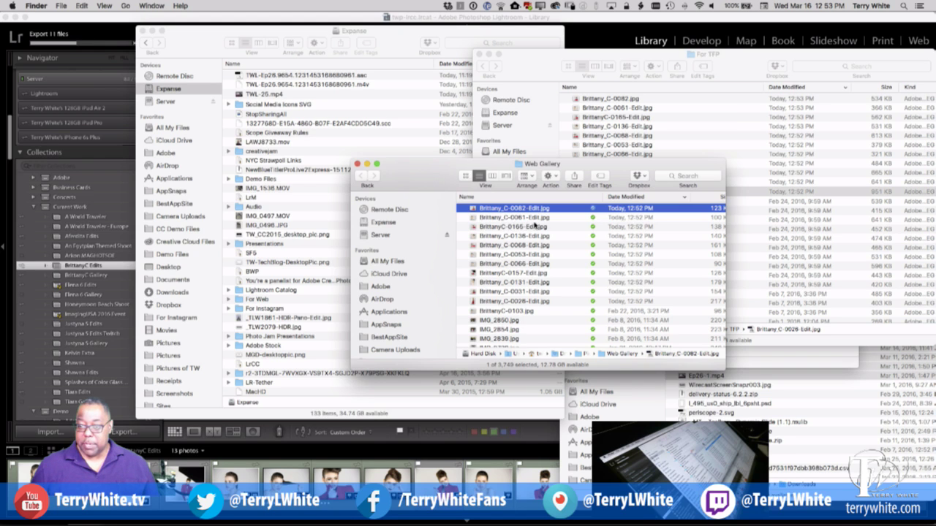
Step: Preview the exported JPEGs in the Web Gallery folder one after another, starting with the 0082 photo, to check their watermark
key(space)
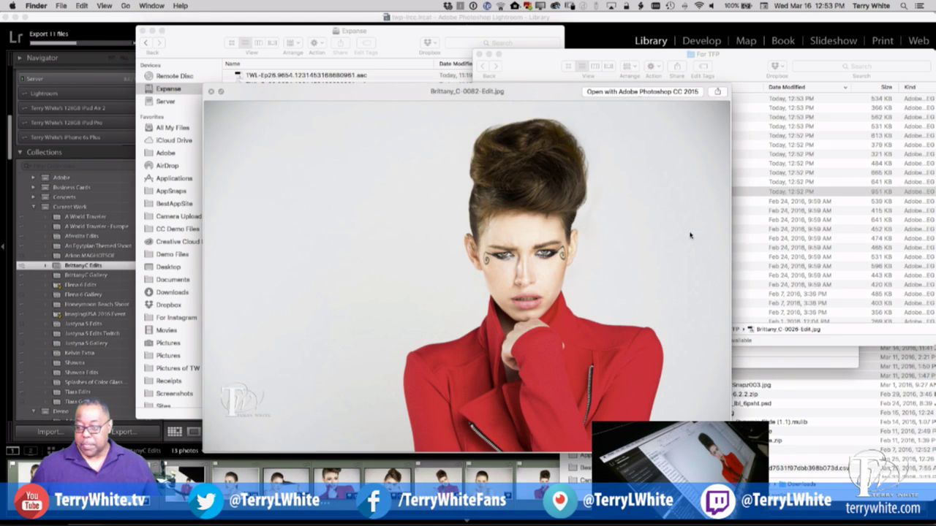
key(space)
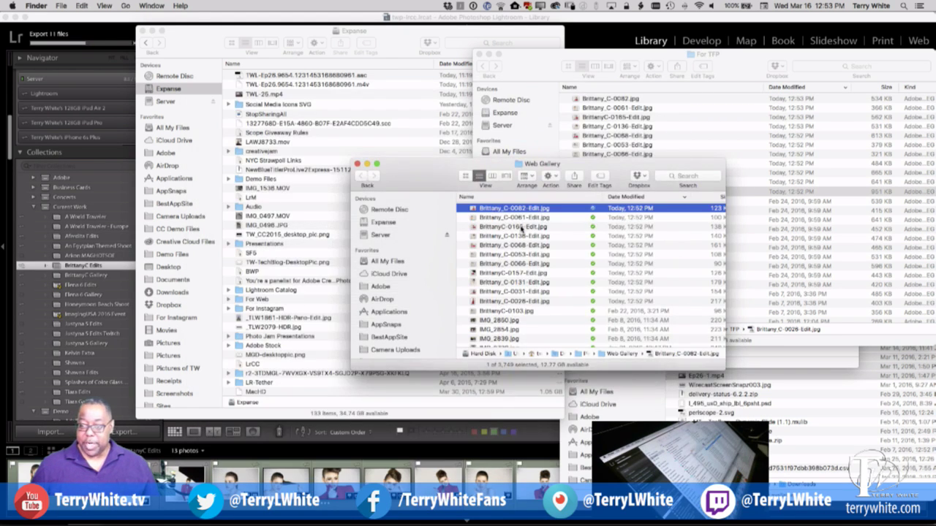
key(space)
key(space)
key(space)
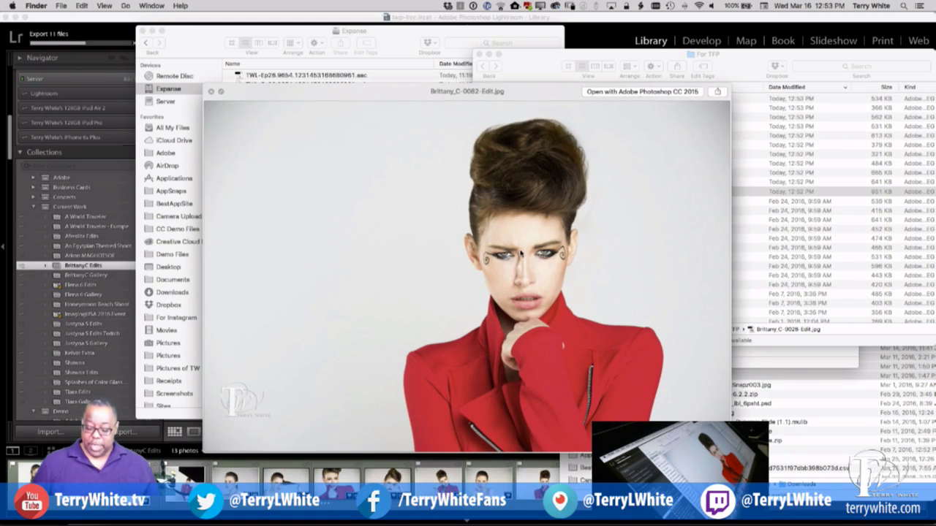
key(Down)
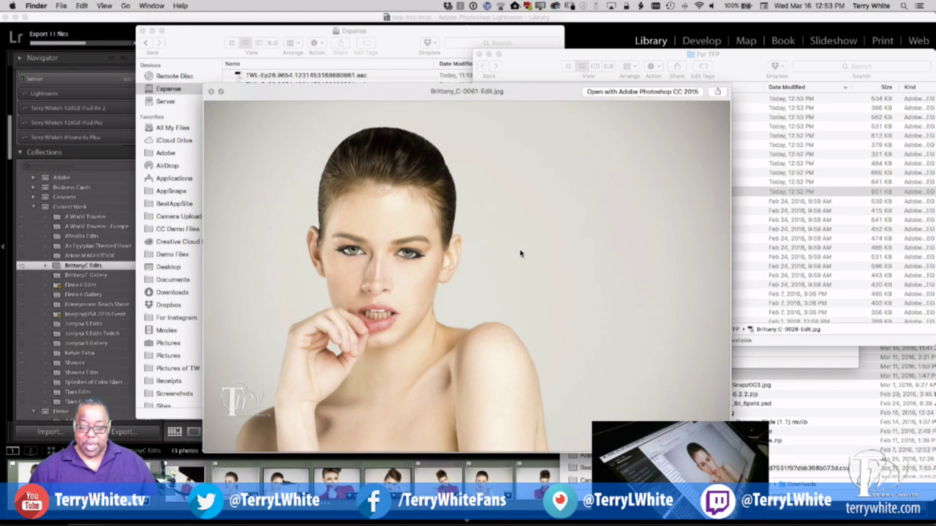
key(Down)
key(Down)
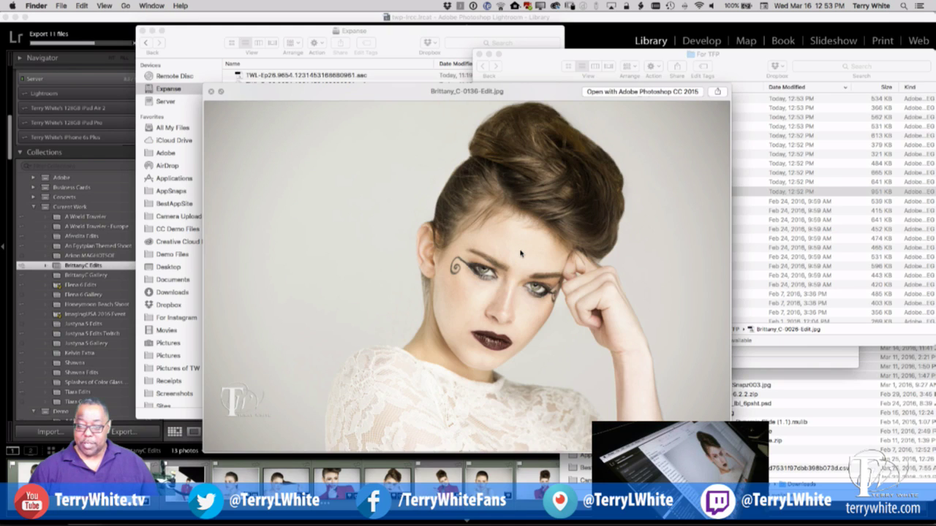
key(Down)
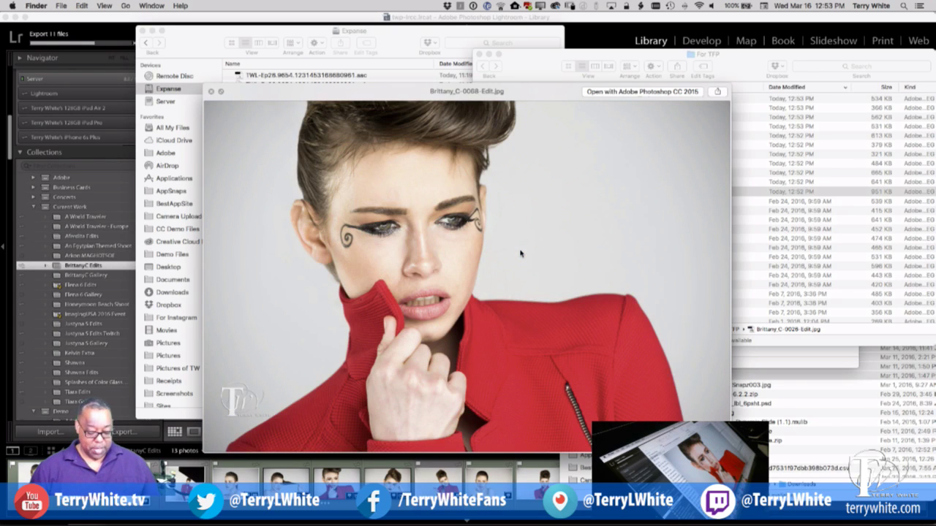
key(super+grave)
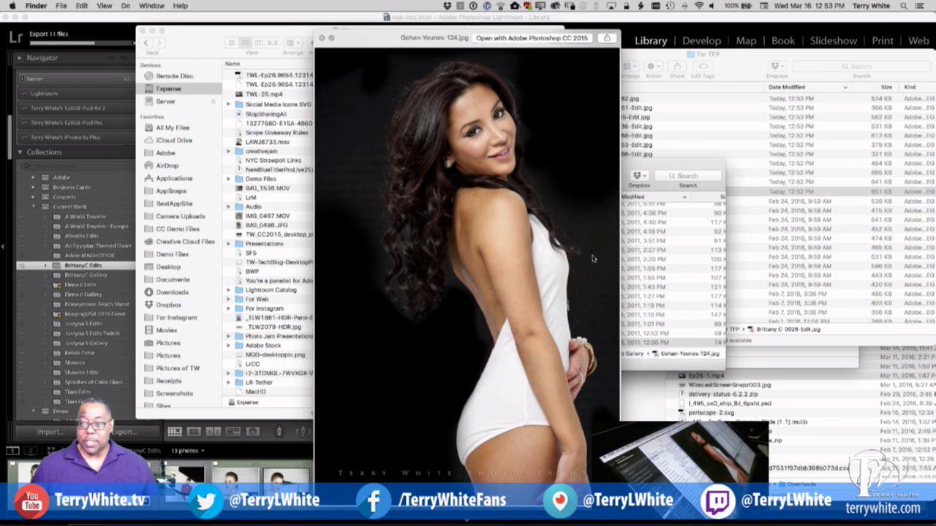
Step: Preview the exported 0136 JPEG in the For TFP folder, and close the preview
click(662, 133)
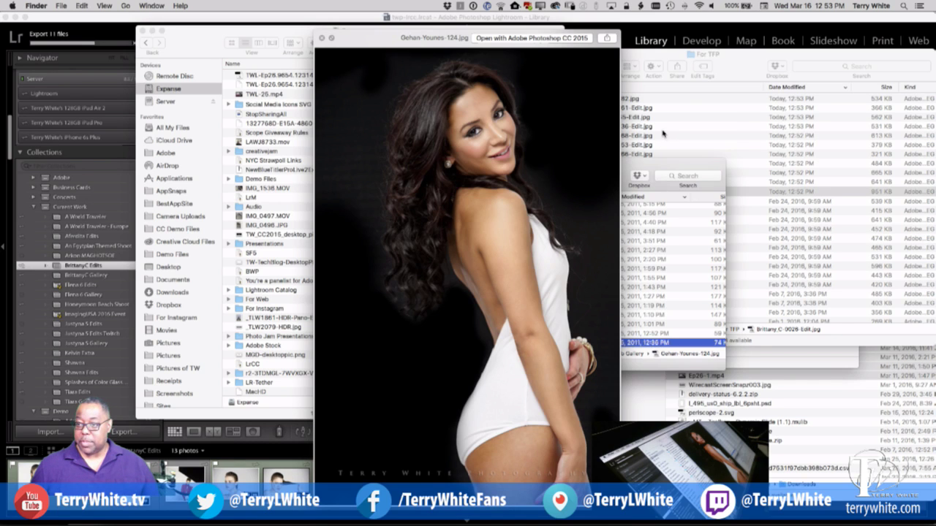
click(649, 128)
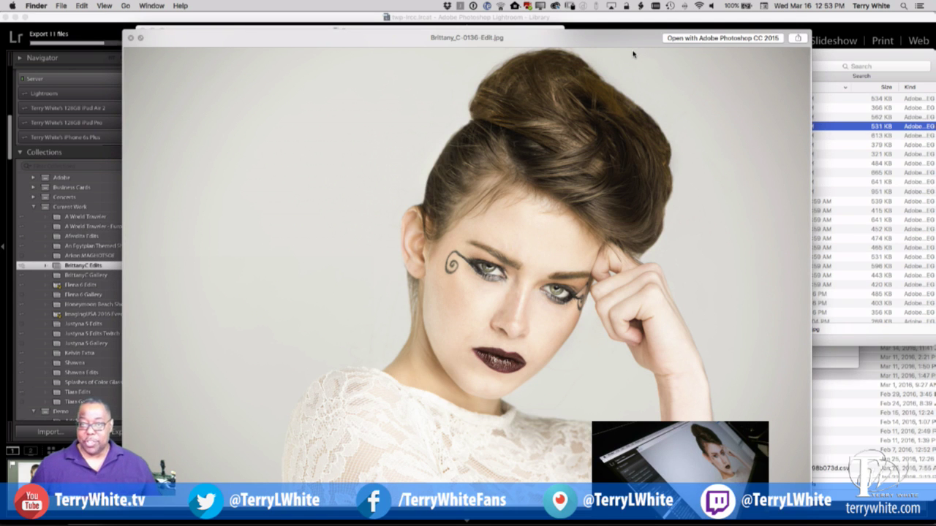
key(space)
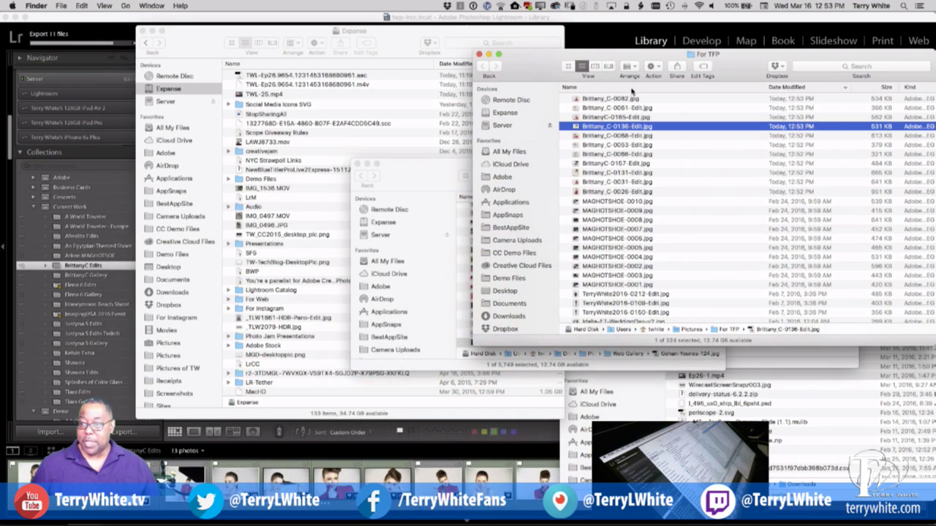
Step: Move the For TFP and Web Gallery windows apart, and return the Web Gallery list to its newest files
drag(604, 60, 709, 58)
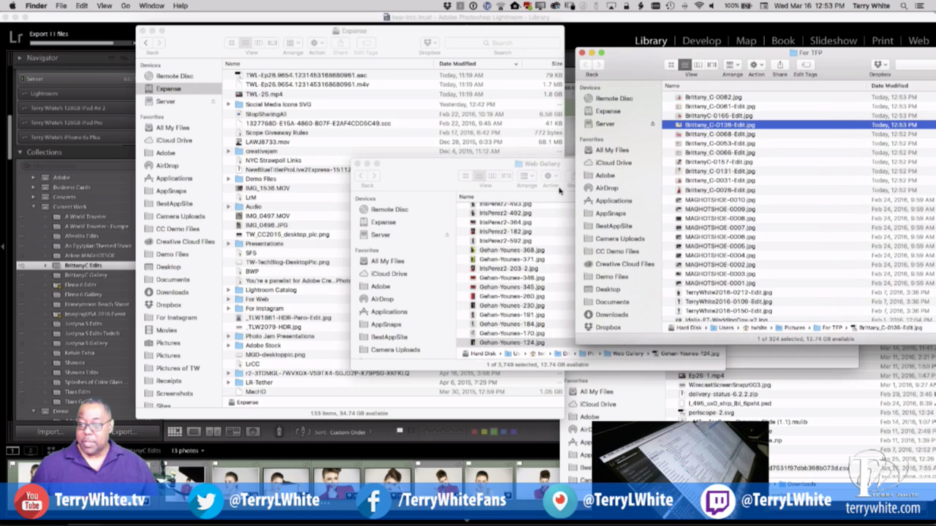
drag(518, 166, 388, 185)
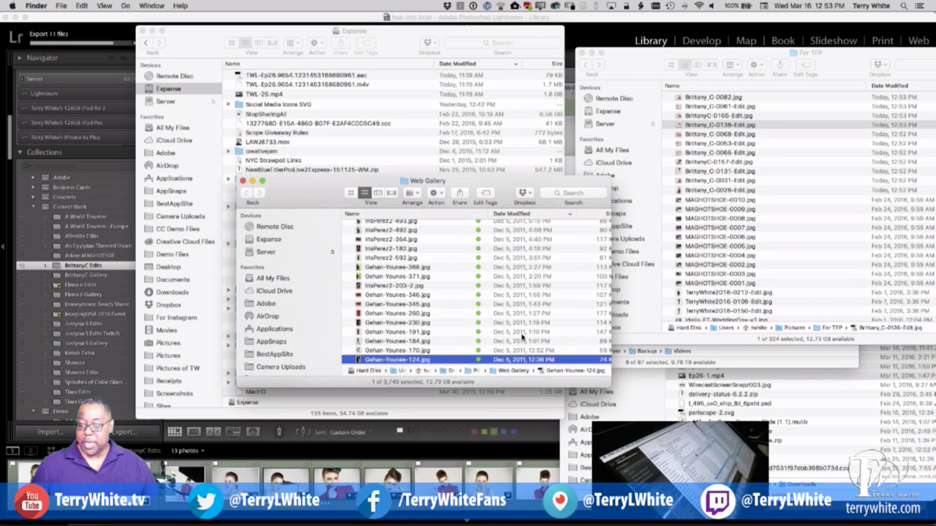
scroll(556, 337, up, 10)
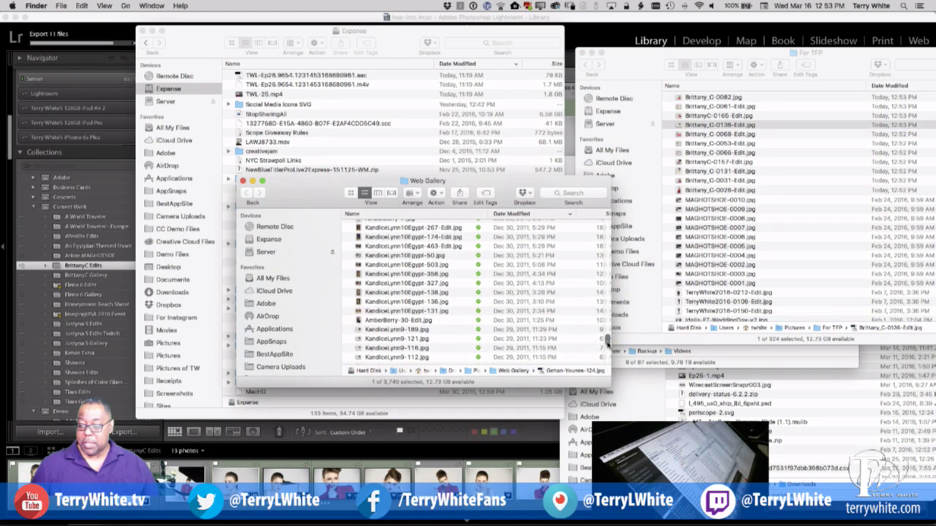
drag(607, 341, 604, 184)
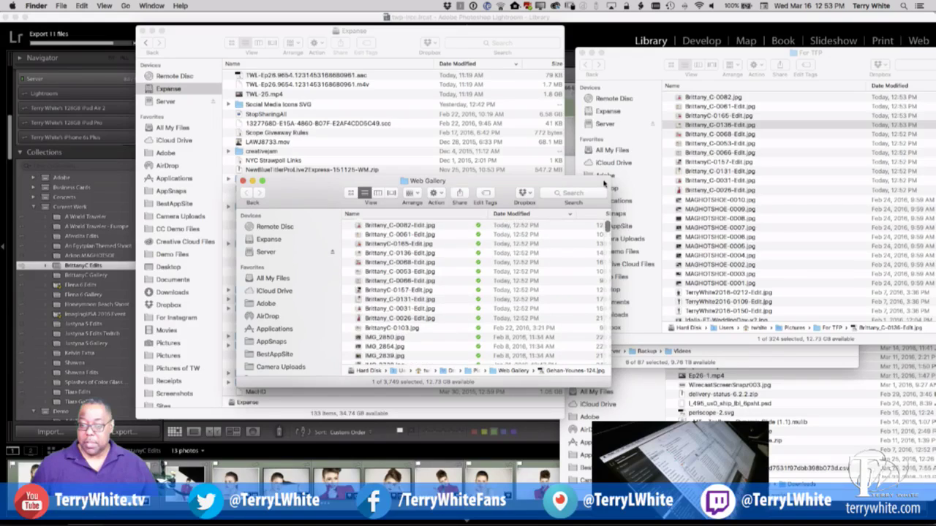
Step: Examine the batch rename dialog's Replace Text options for the 11 exported edit JPEGs in Web Gallery, and cancel it
click(413, 319)
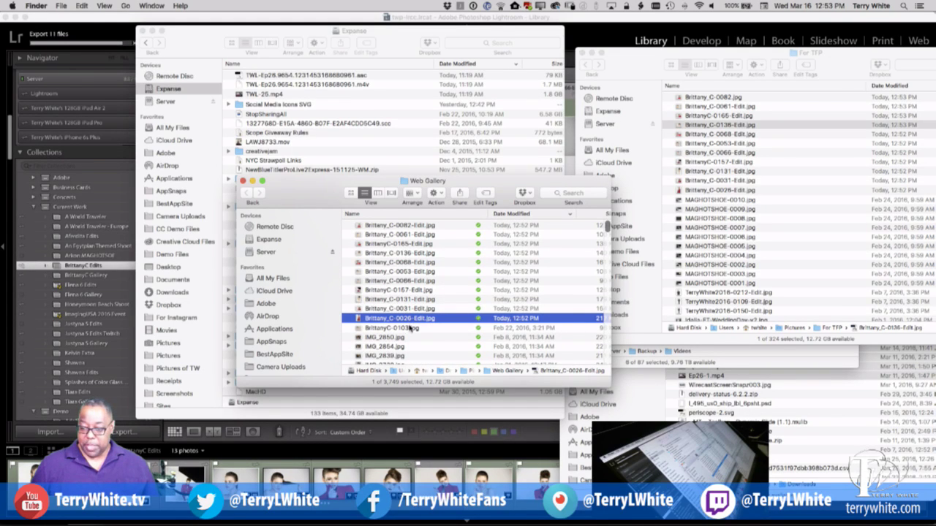
shift+click(399, 228)
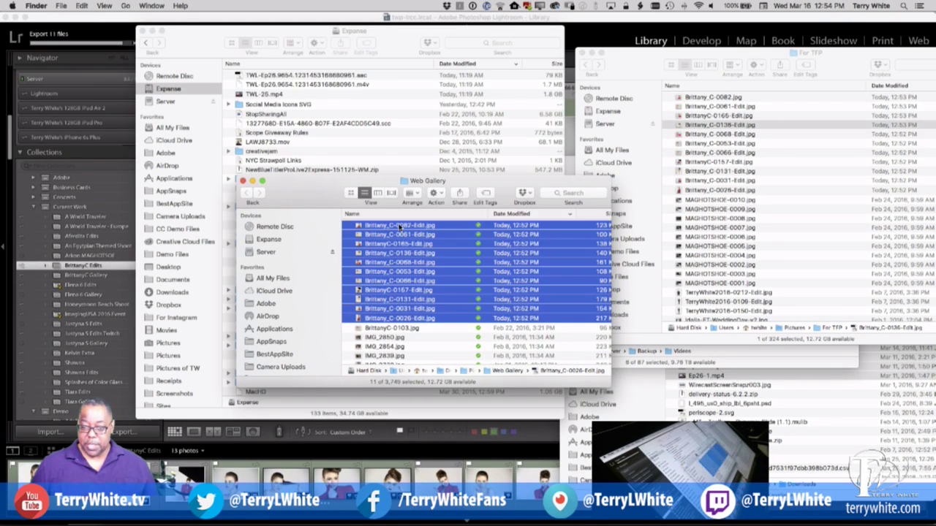
right_click(399, 227)
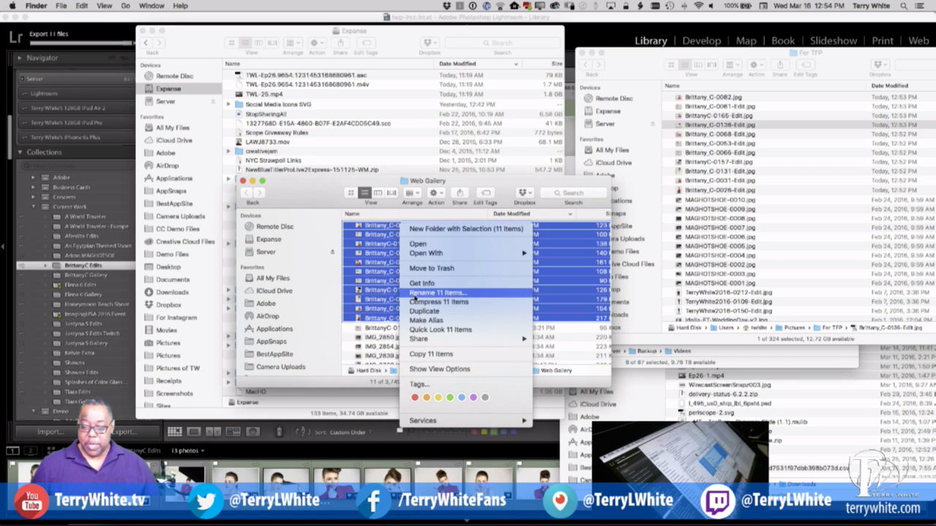
click(431, 294)
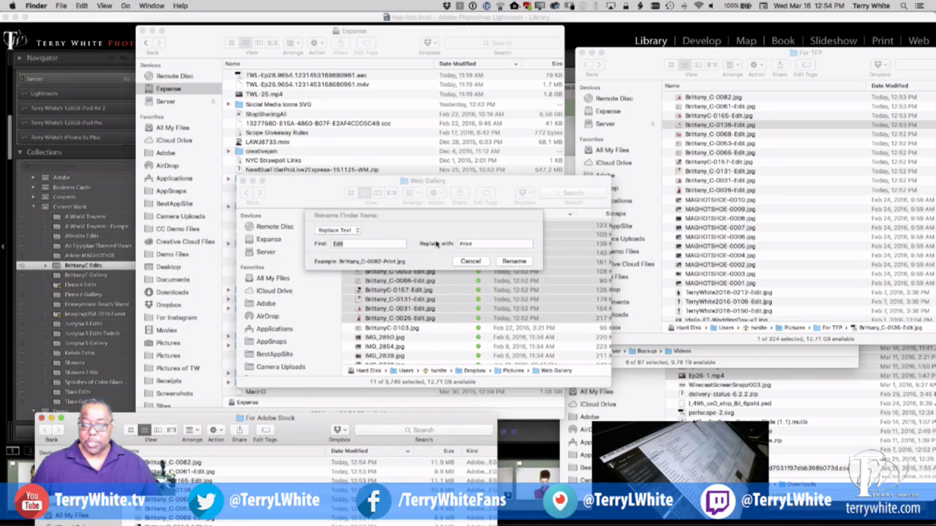
click(439, 244)
drag(472, 243, 449, 244)
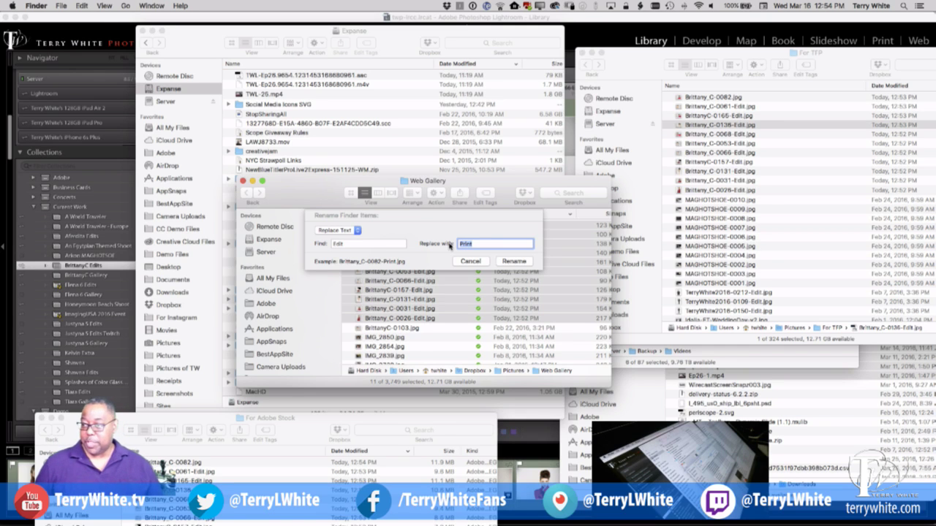
click(469, 262)
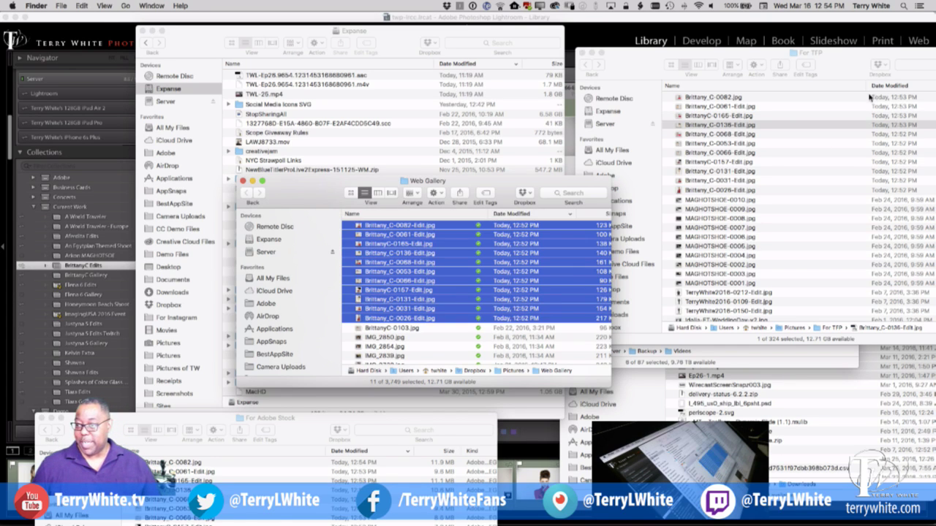
Step: Add "-Edit" to the end of the 0082 JPEG's file name in the For TFP folder, before the extension
click(732, 98)
click(732, 98)
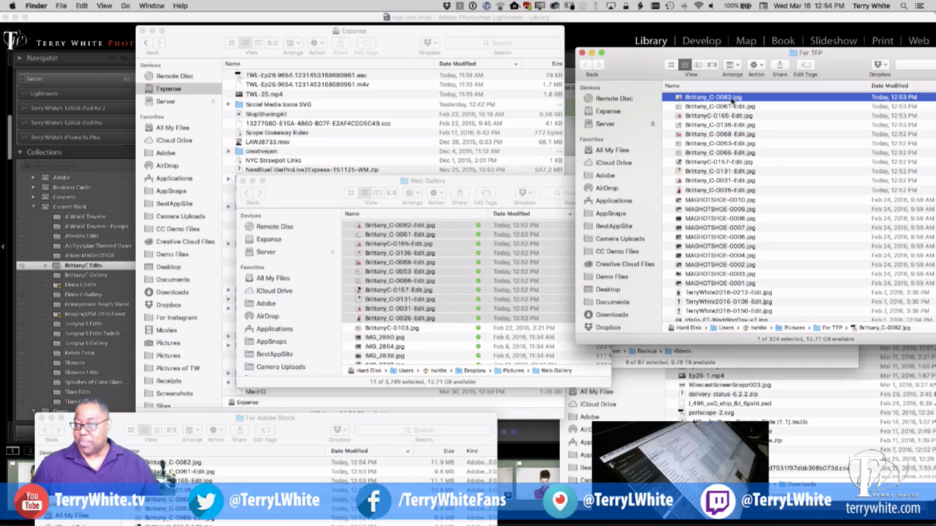
key(Return)
click(730, 97)
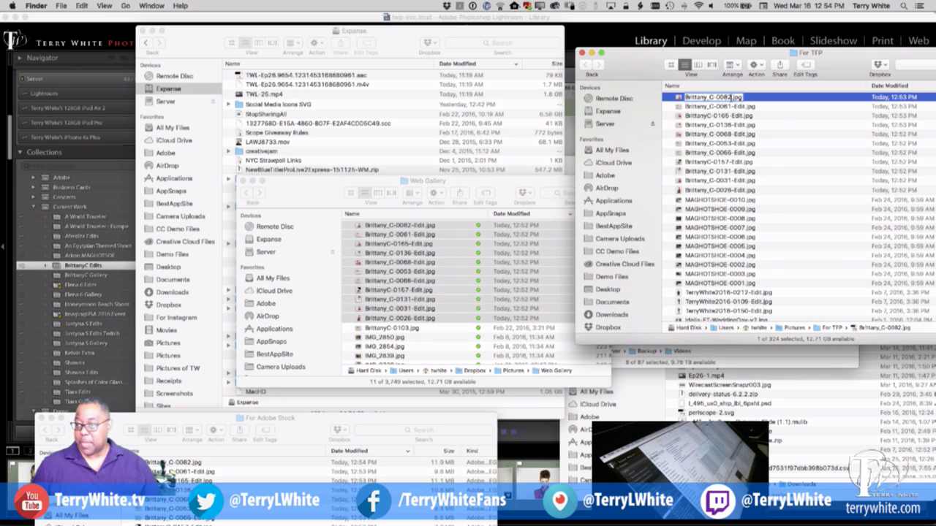
text(-Edit)
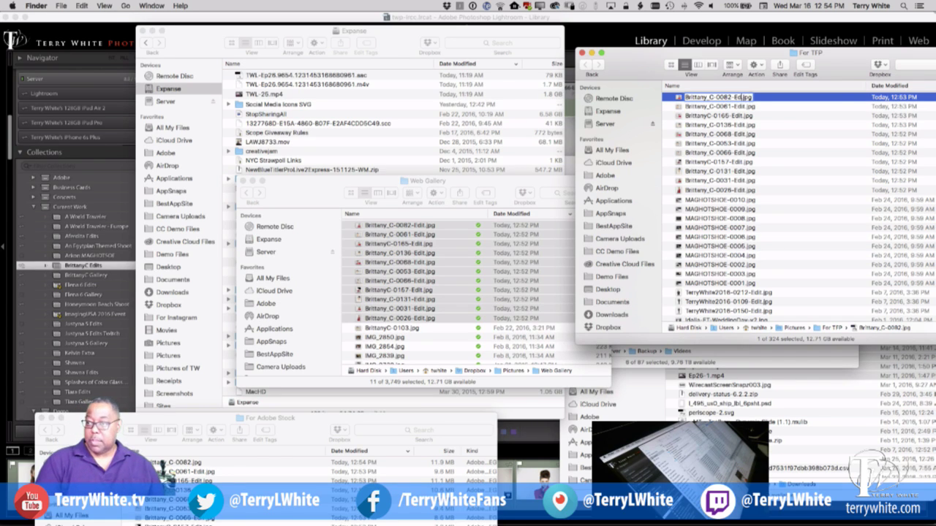
key(Return)
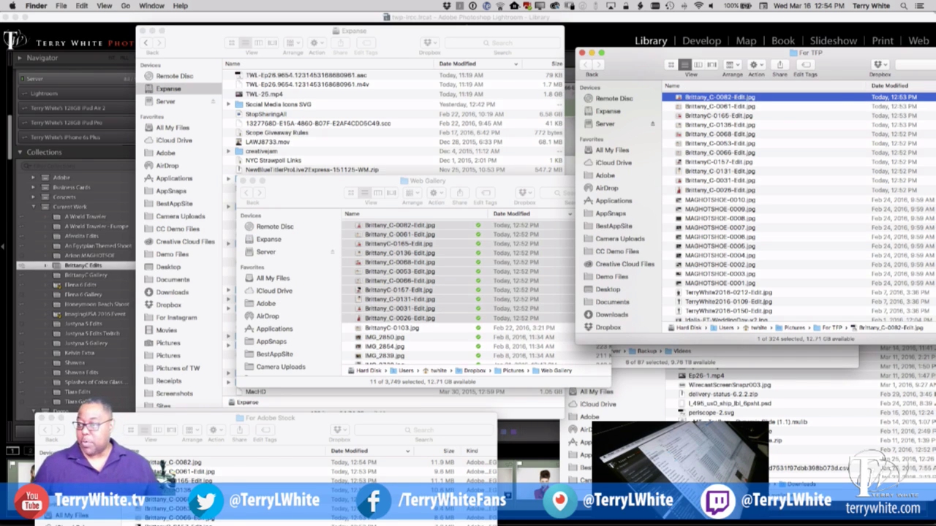
Step: Batch rename the 11 exported edit JPEGs in For TFP, replacing the text "Edit" with "Print"
shift+click(743, 190)
right_click(742, 190)
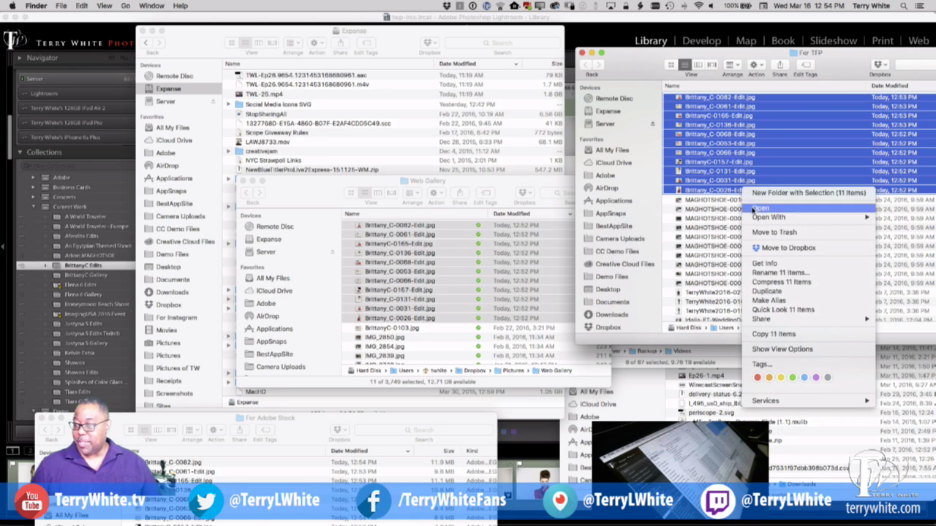
click(784, 274)
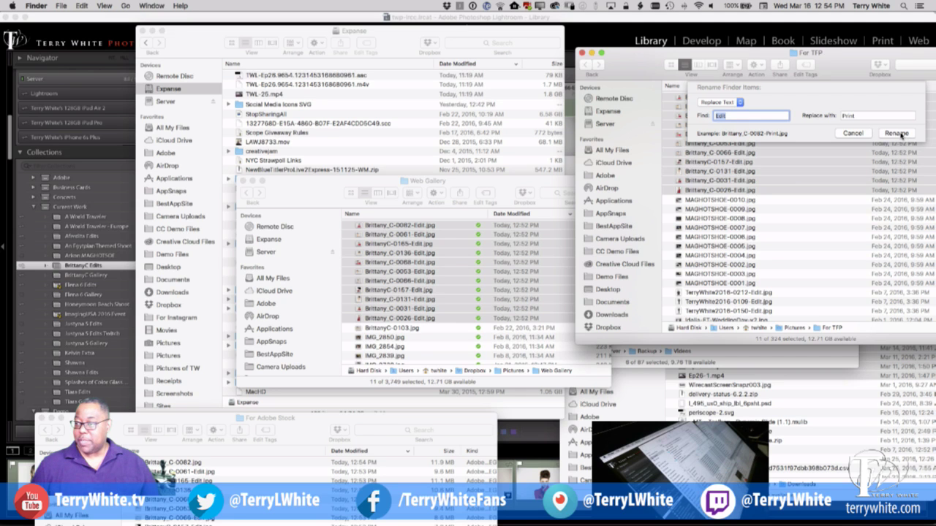
click(898, 134)
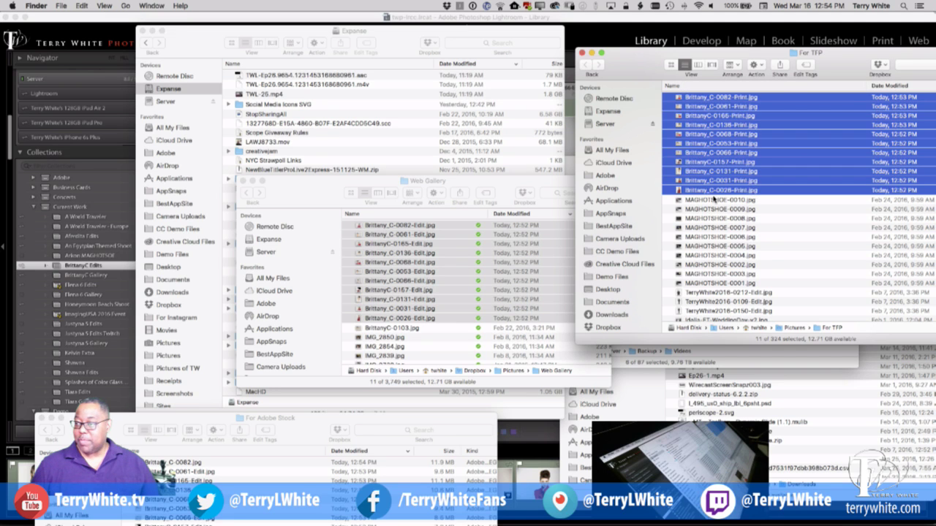
Step: Batch rename the 11 selected JPEGs in Web Gallery, replacing the text "Edit" with "Web"
click(457, 189)
right_click(415, 239)
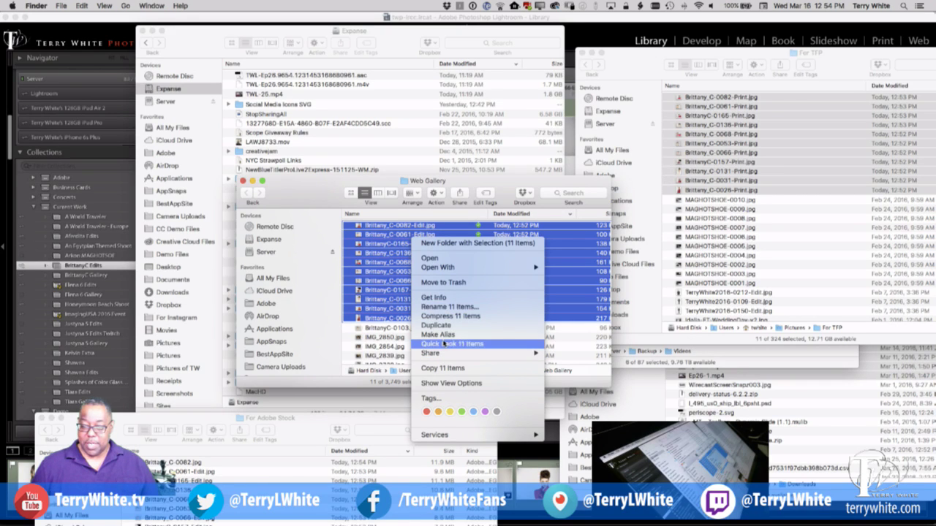
click(447, 307)
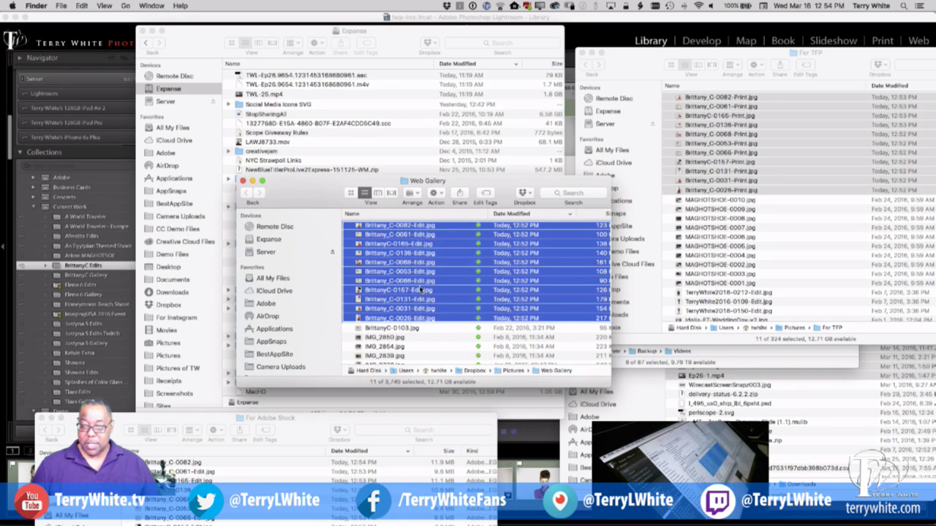
drag(480, 245, 427, 241)
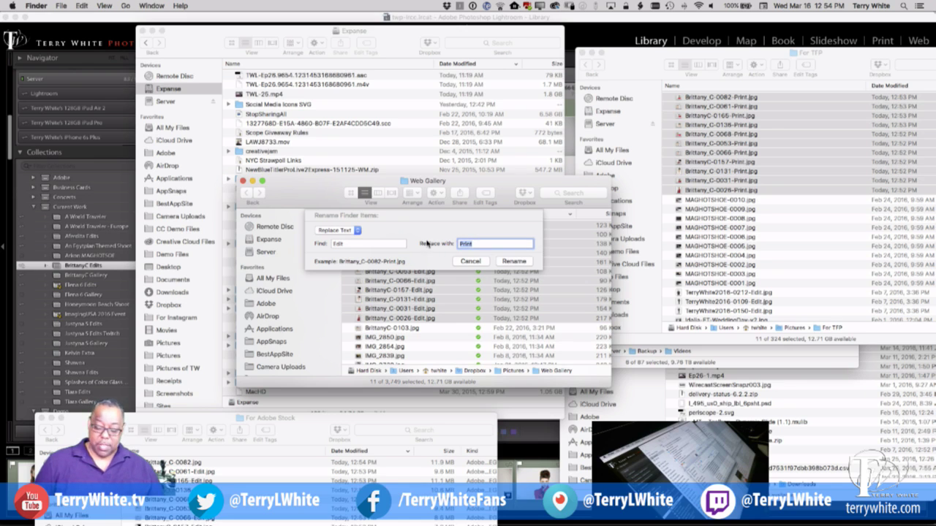
text(Web)
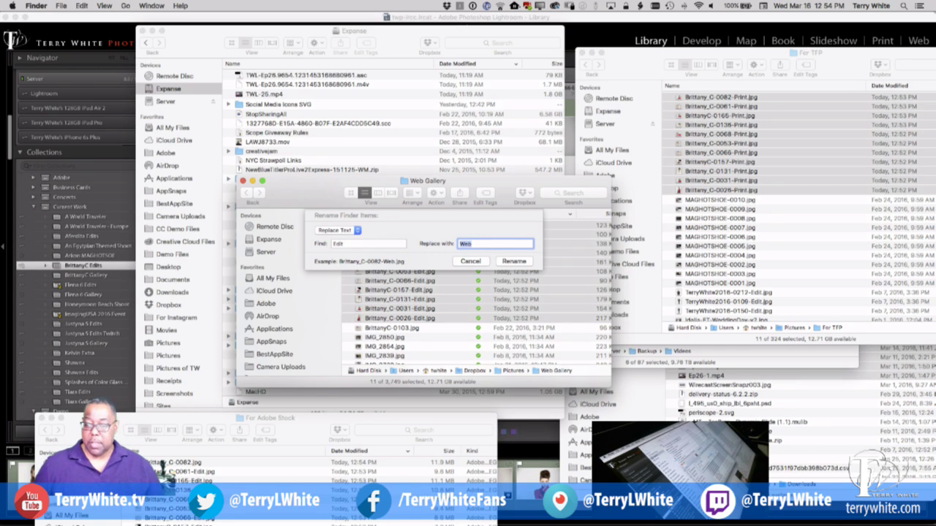
click(520, 263)
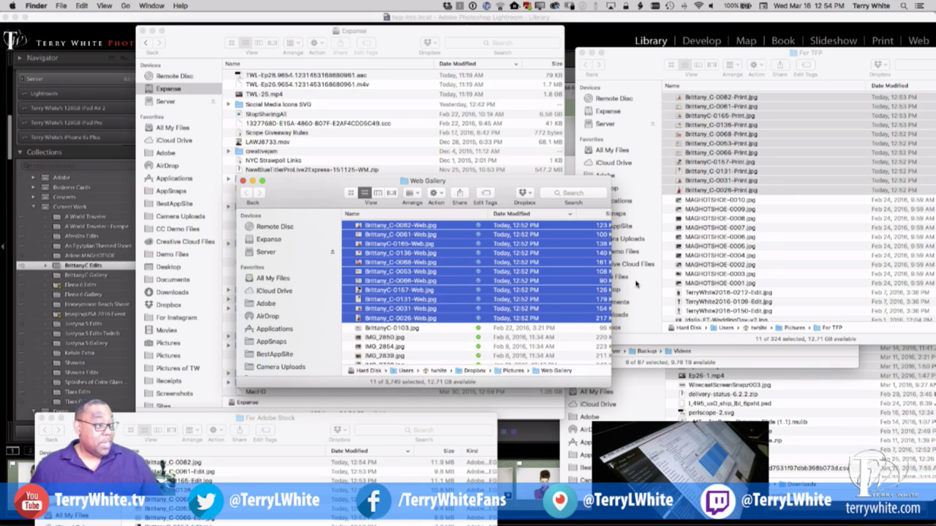
Step: Switch to Lightroom, view the 0068 edit photo in full screen, and return to the collection's grid
click(130, 19)
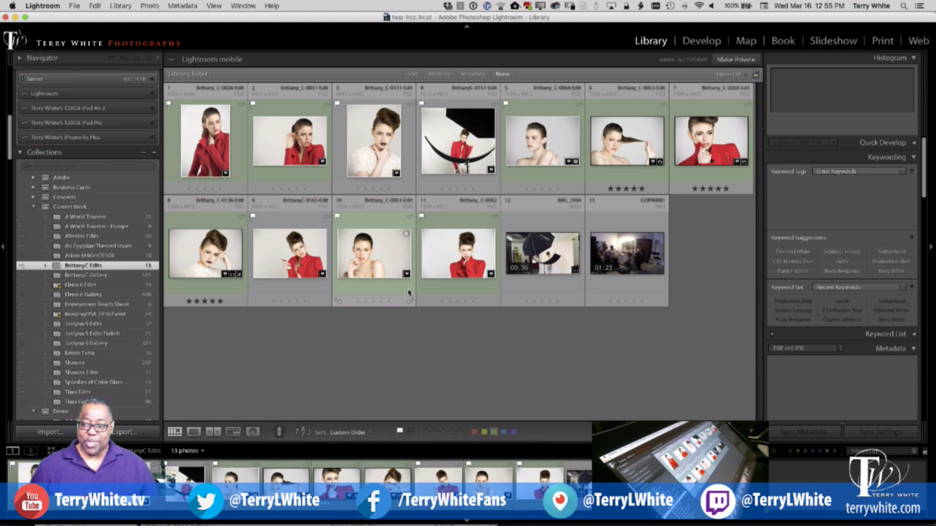
click(726, 138)
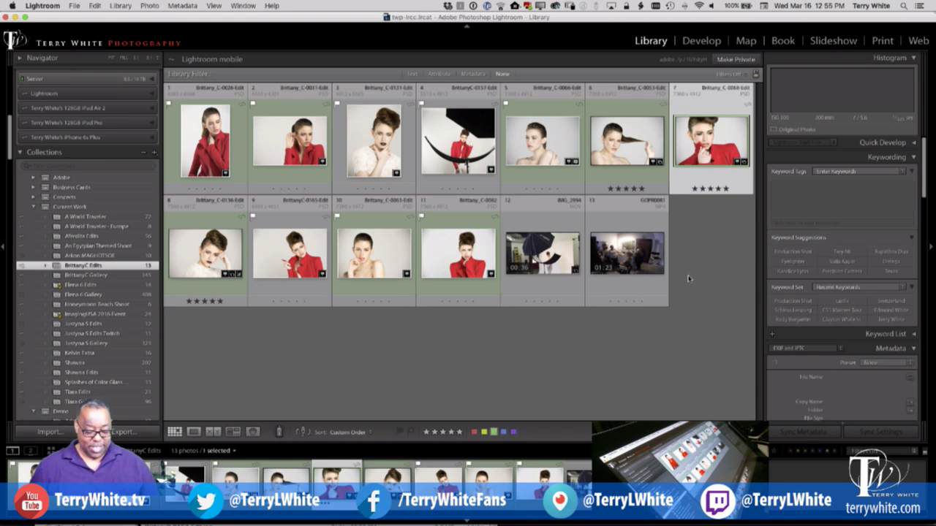
key(d)
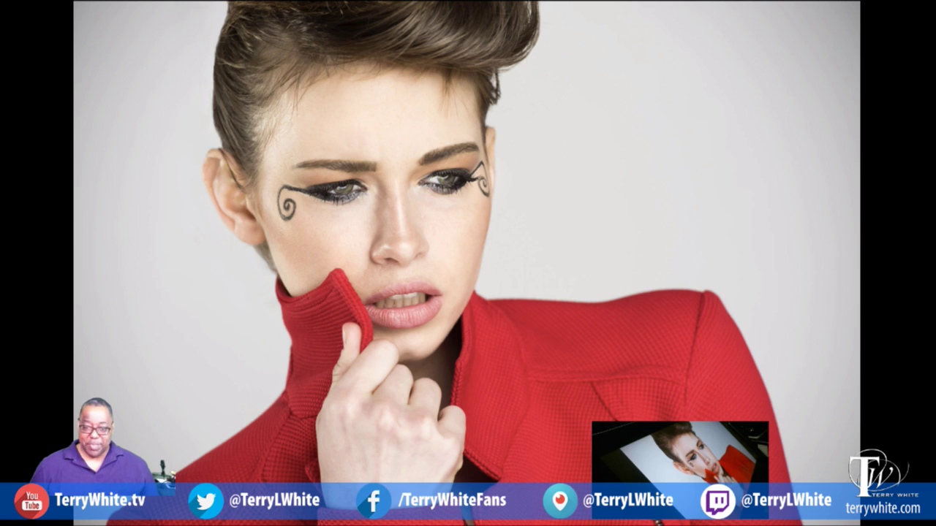
key(f)
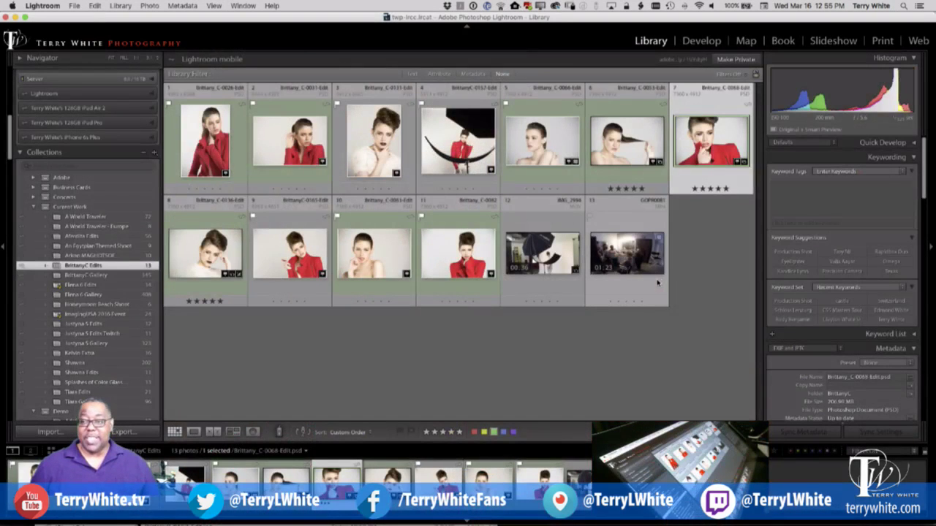